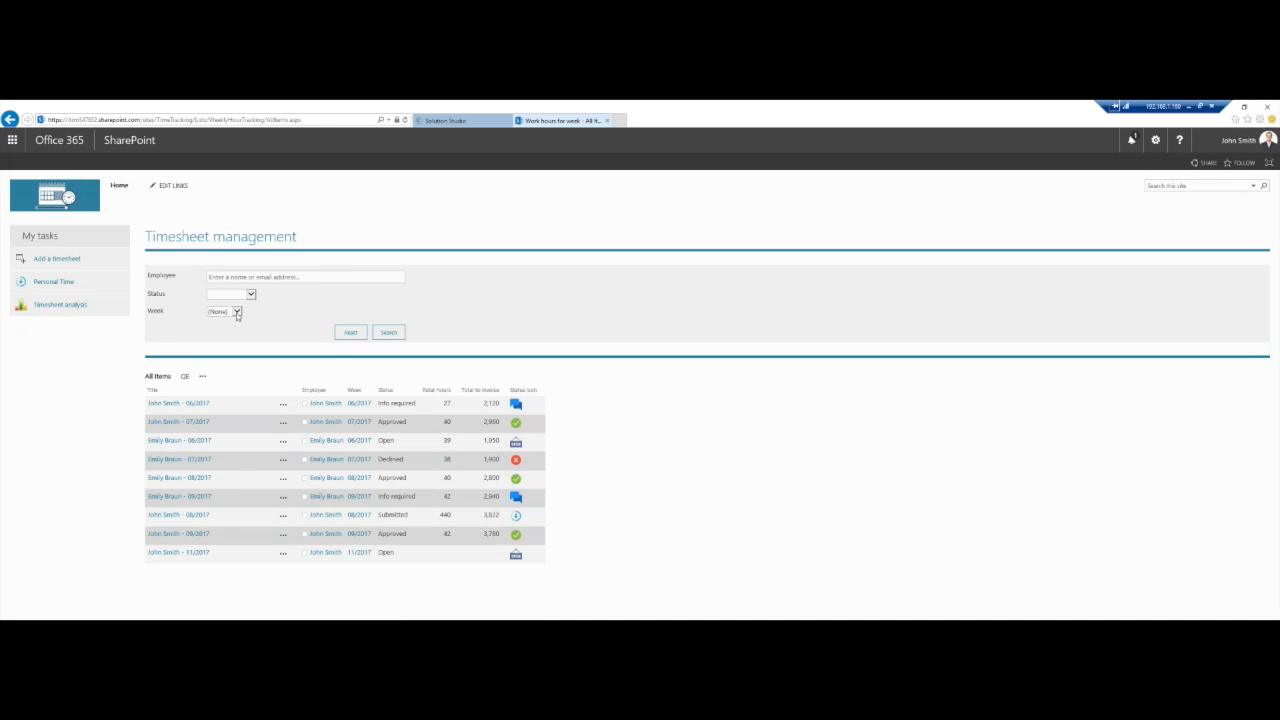
Filter the timesheet list by the employee's name, and remove that employee filter.
{"action": "left_click", "coordinate": [264, 277]}
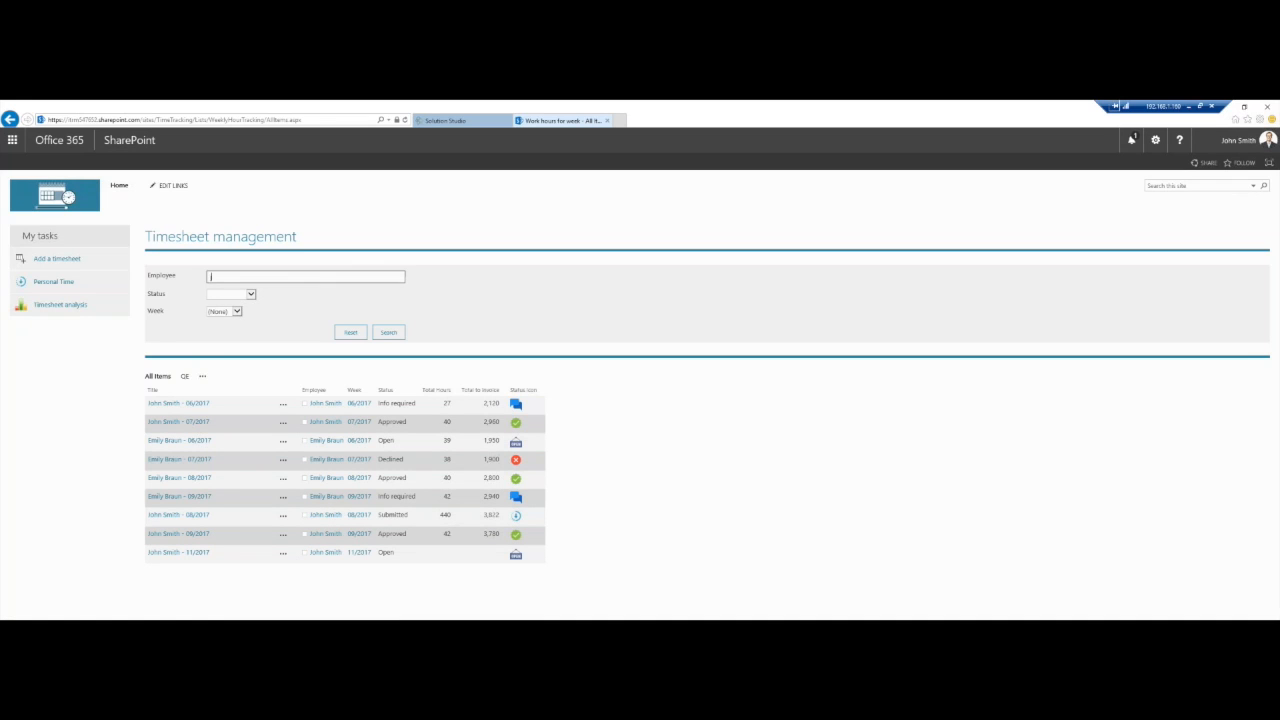
{"action": "type", "text": "john"}
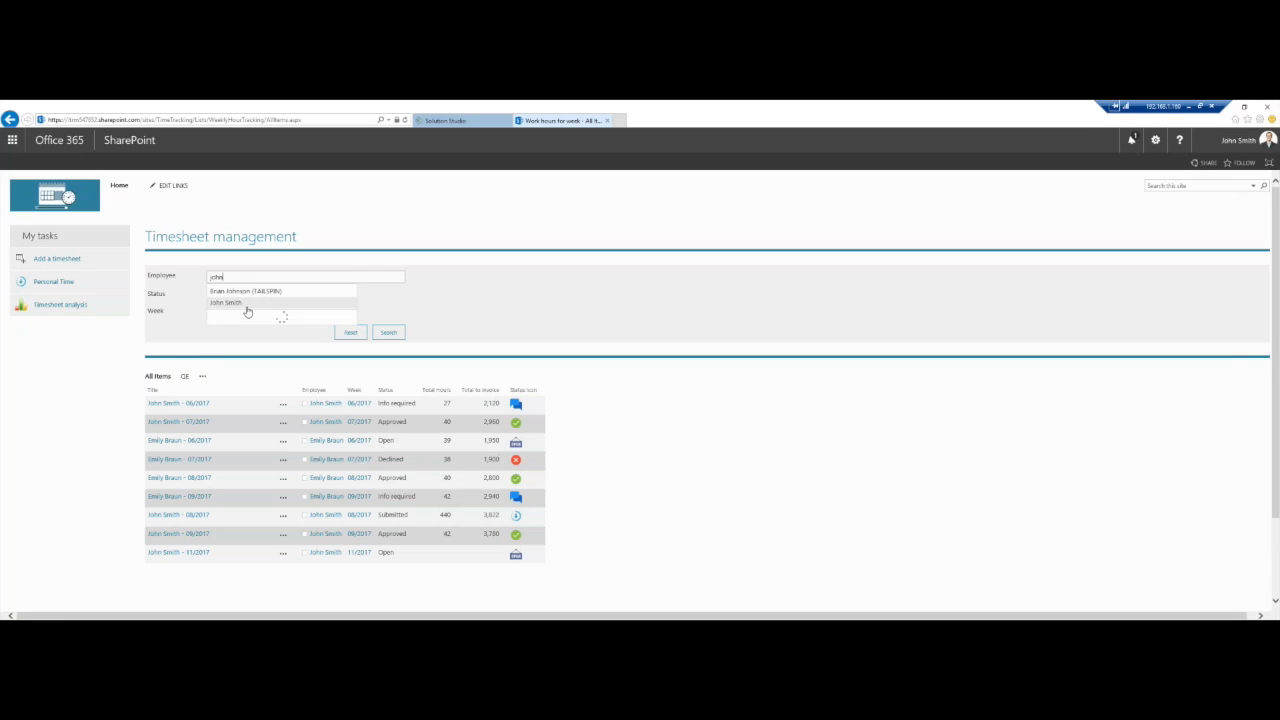
{"action": "left_click", "coordinate": [246, 304]}
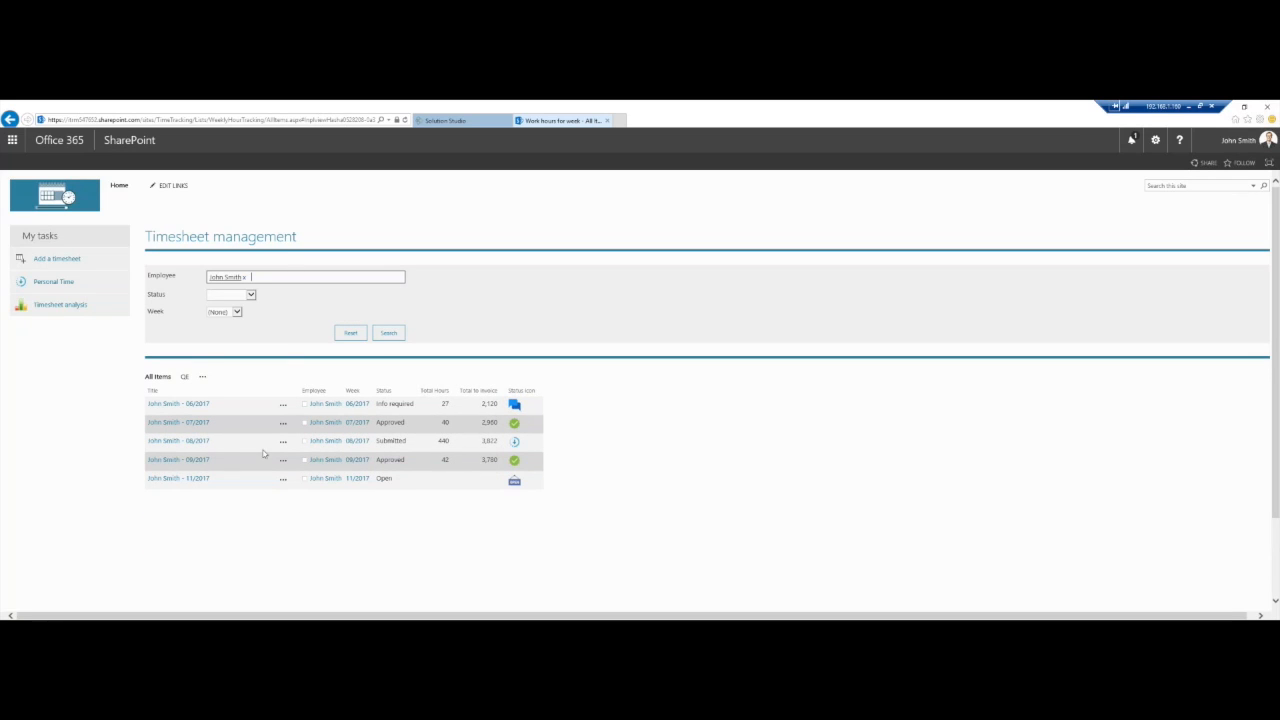
{"action": "left_click", "coordinate": [243, 278]}
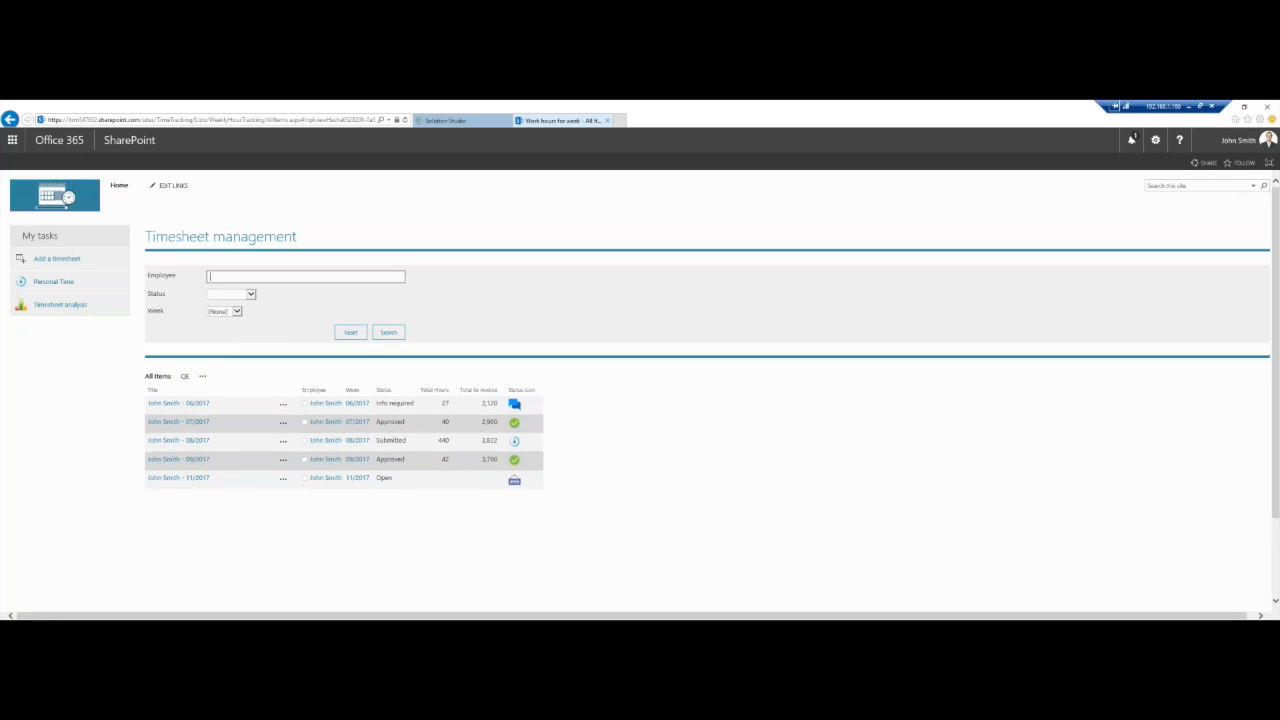
Filter the timesheets by Open status combined with the employee's name, and reset the search filters.
{"action": "left_click", "coordinate": [251, 295]}
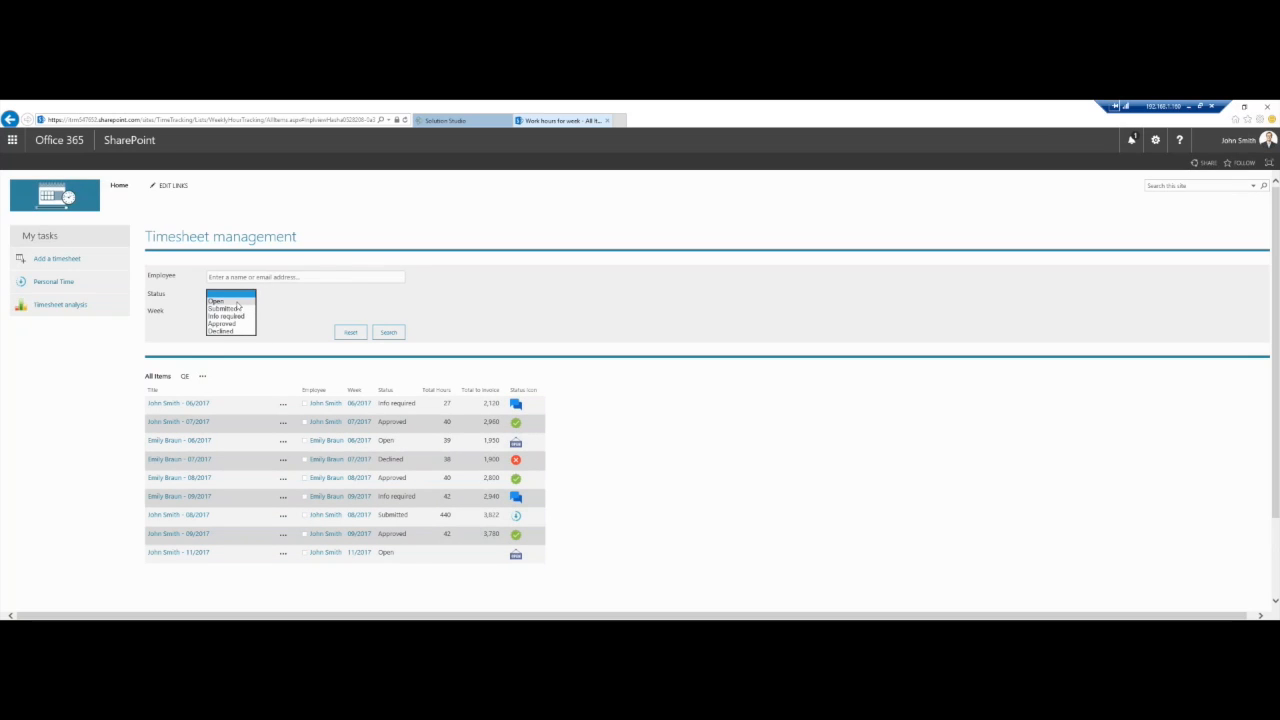
{"action": "left_click", "coordinate": [216, 301]}
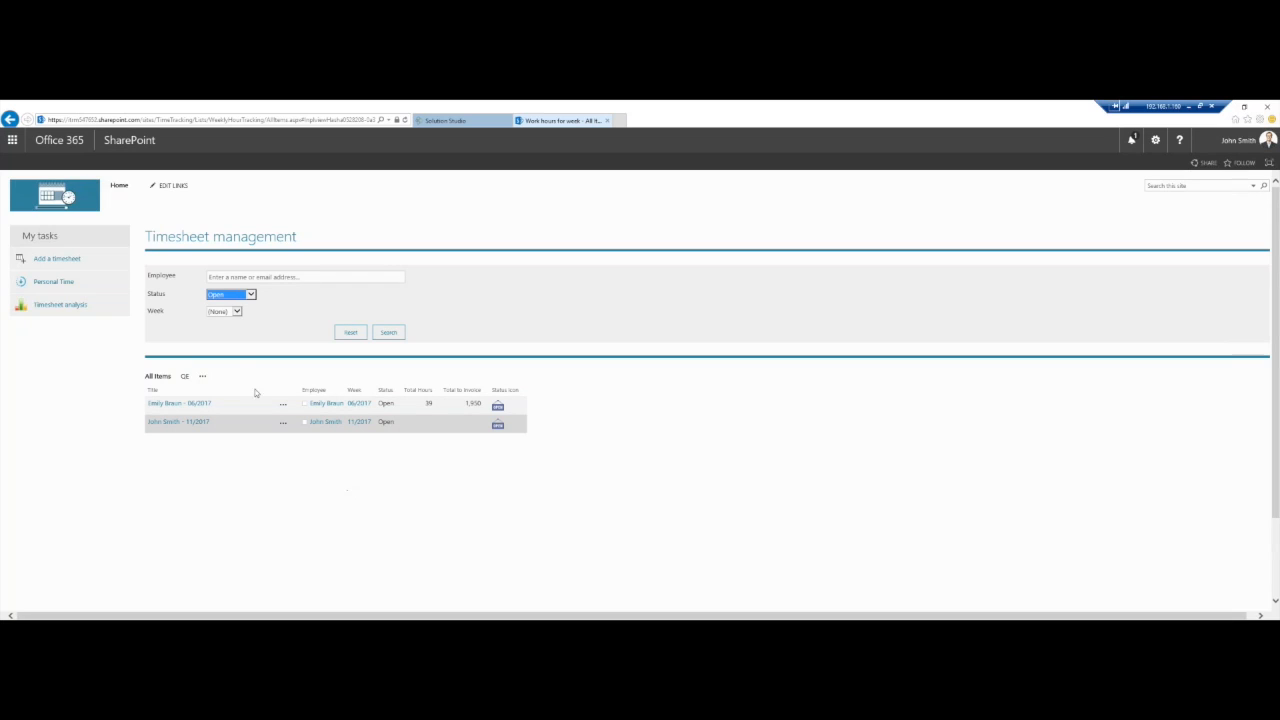
{"action": "left_click", "coordinate": [250, 277]}
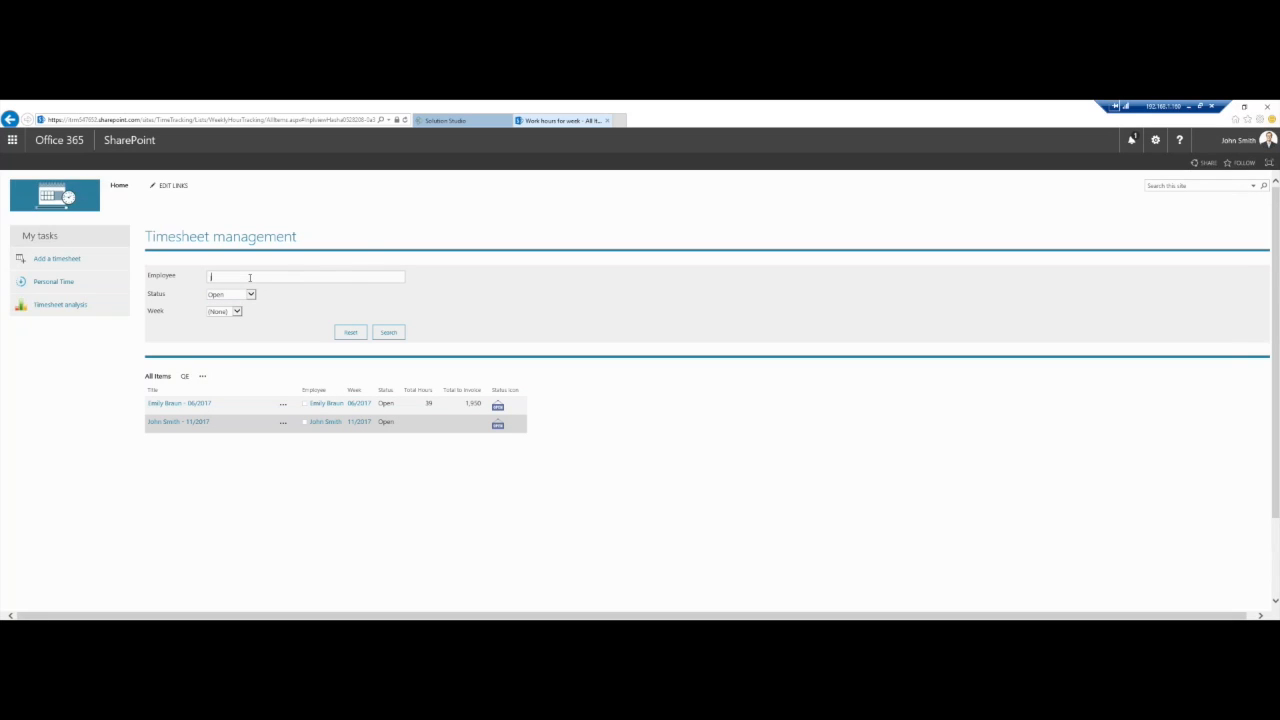
{"action": "type", "text": "john"}
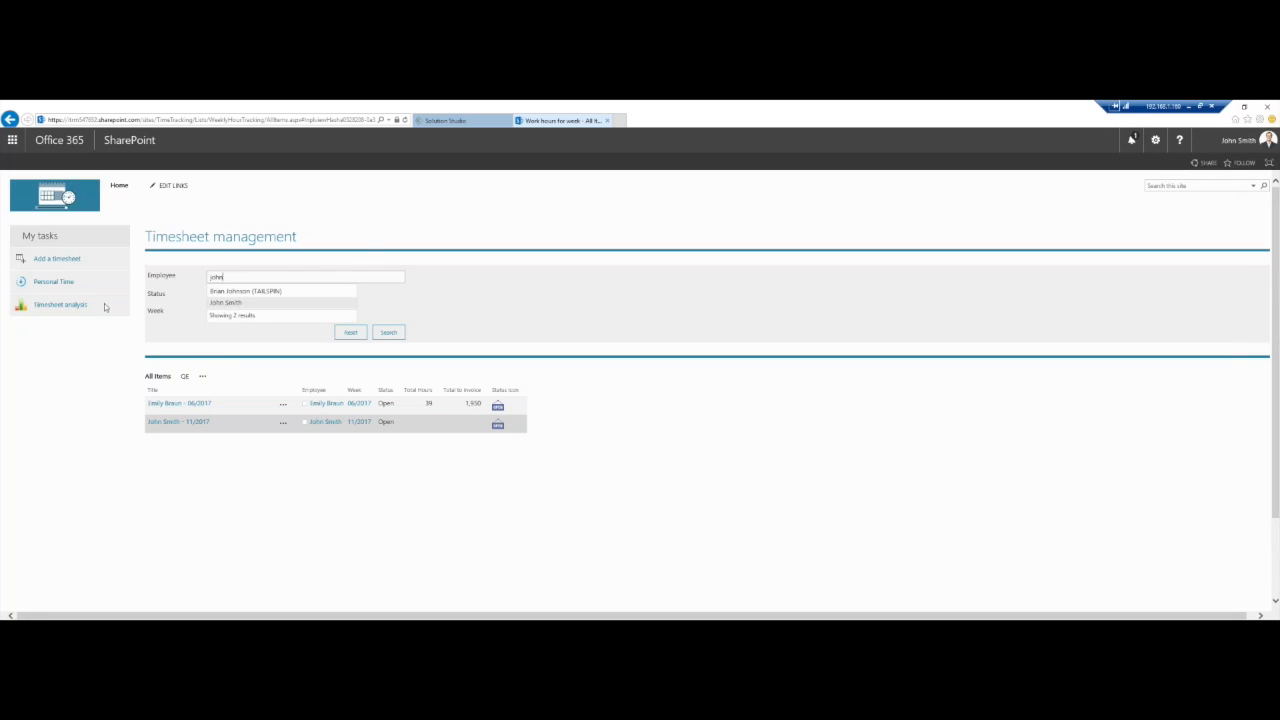
{"action": "key", "text": "Return"}
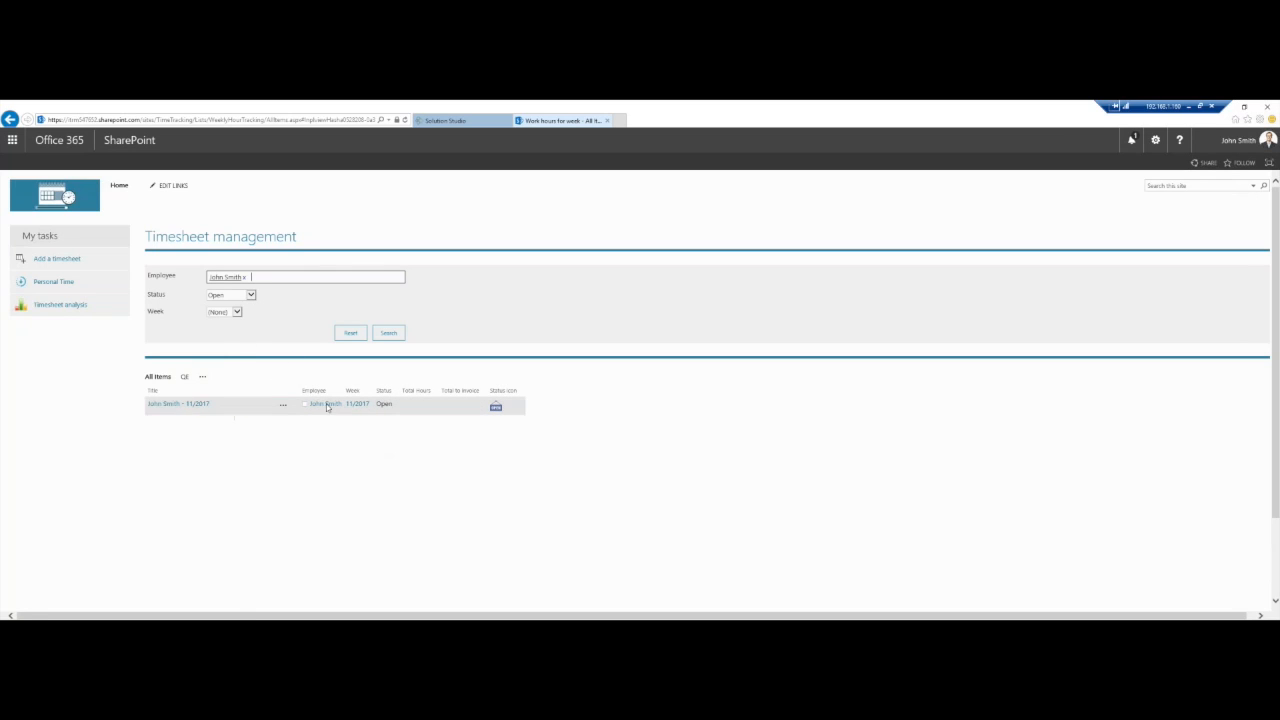
{"action": "left_click", "coordinate": [340, 338]}
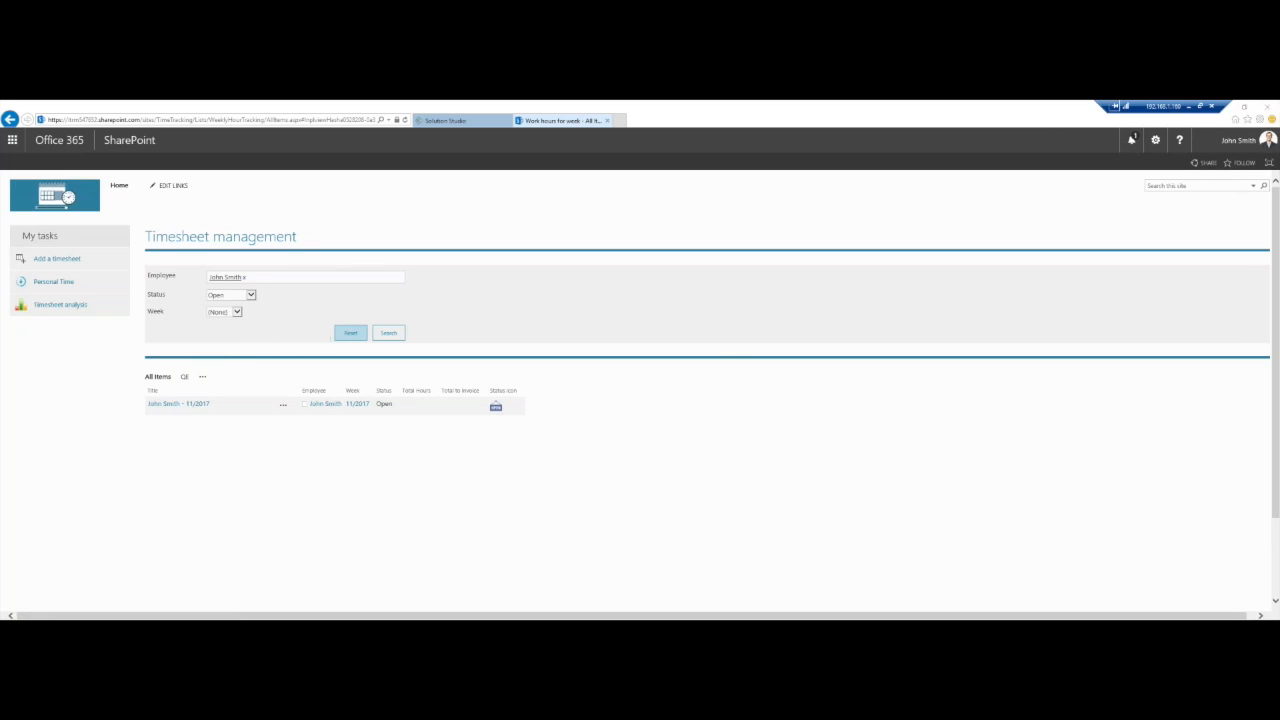
{"action": "left_click", "coordinate": [640, 403]}
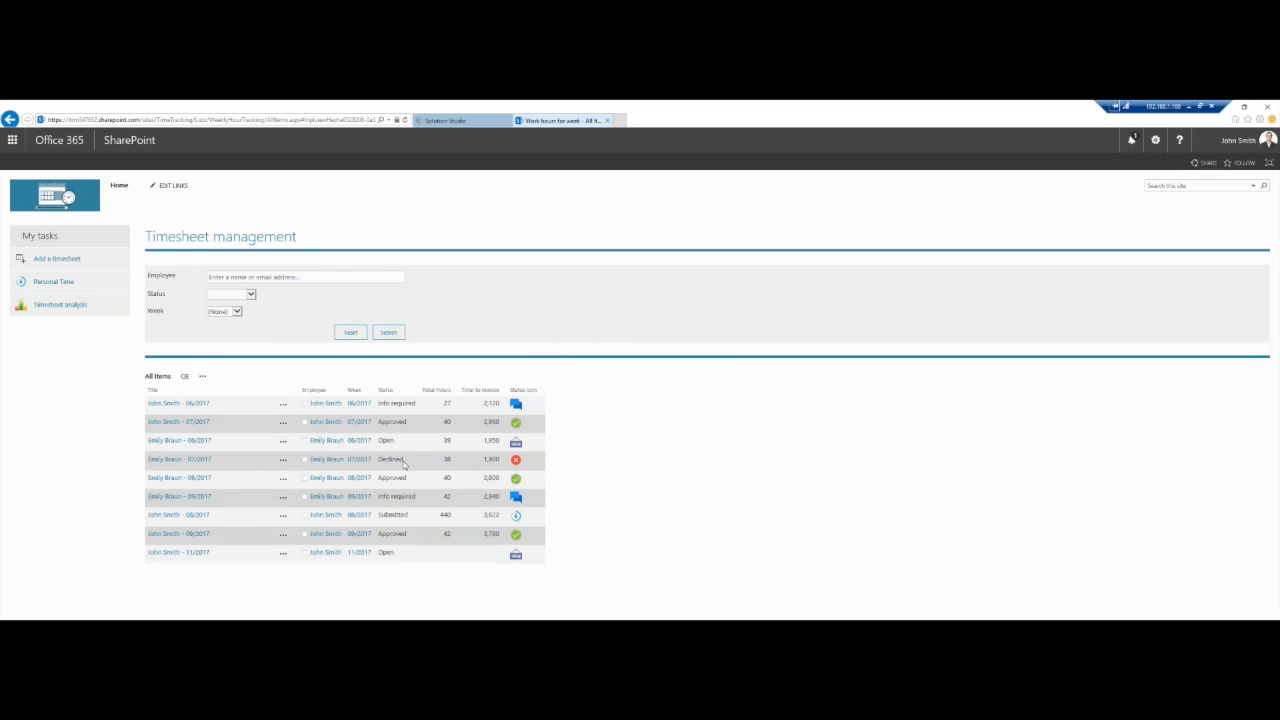
Add a weekly timesheet for week 10/2017 with the prefilled employee and save it.
{"action": "left_click", "coordinate": [57, 259]}
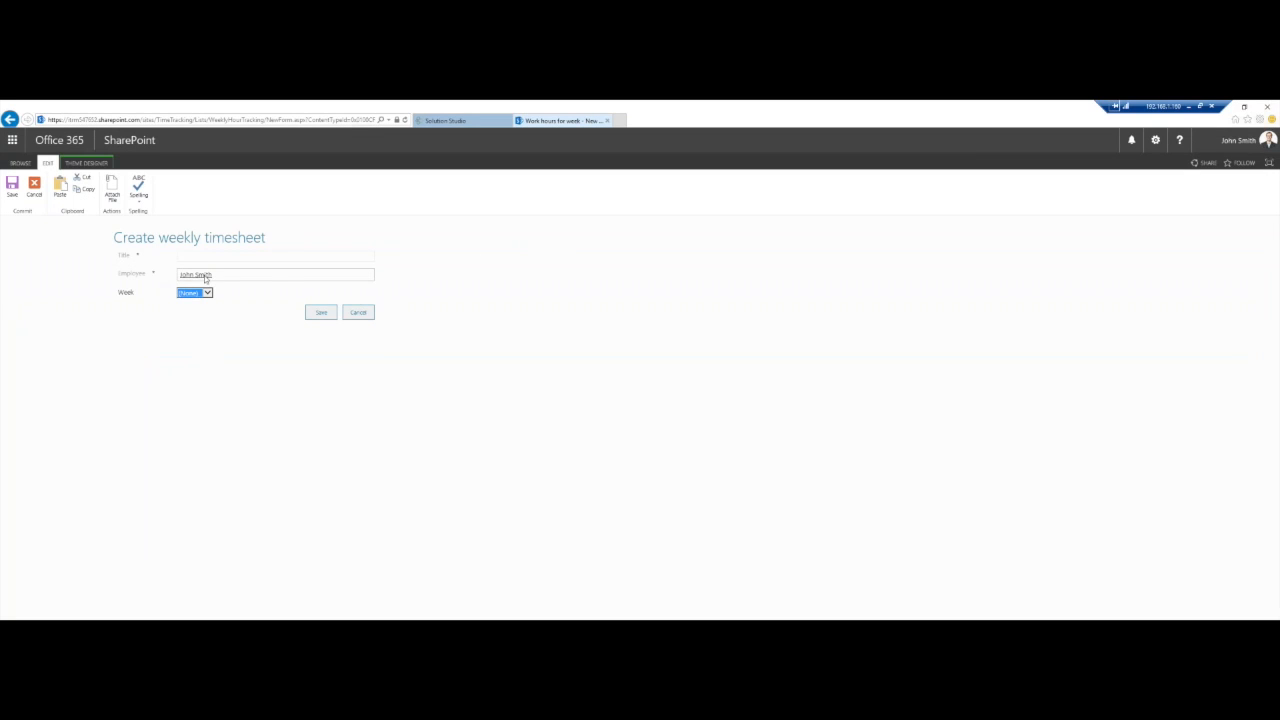
{"action": "left_click", "coordinate": [234, 260]}
{"action": "left_click", "coordinate": [198, 294]}
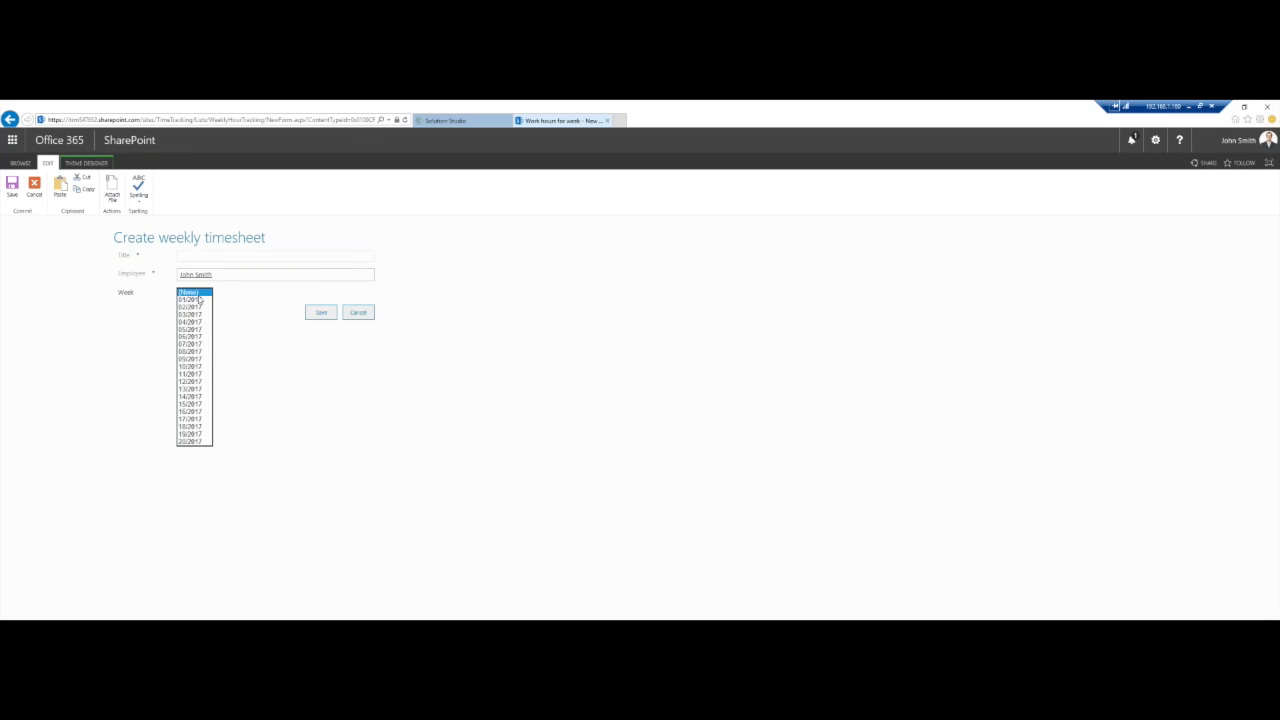
{"action": "left_click", "coordinate": [198, 367]}
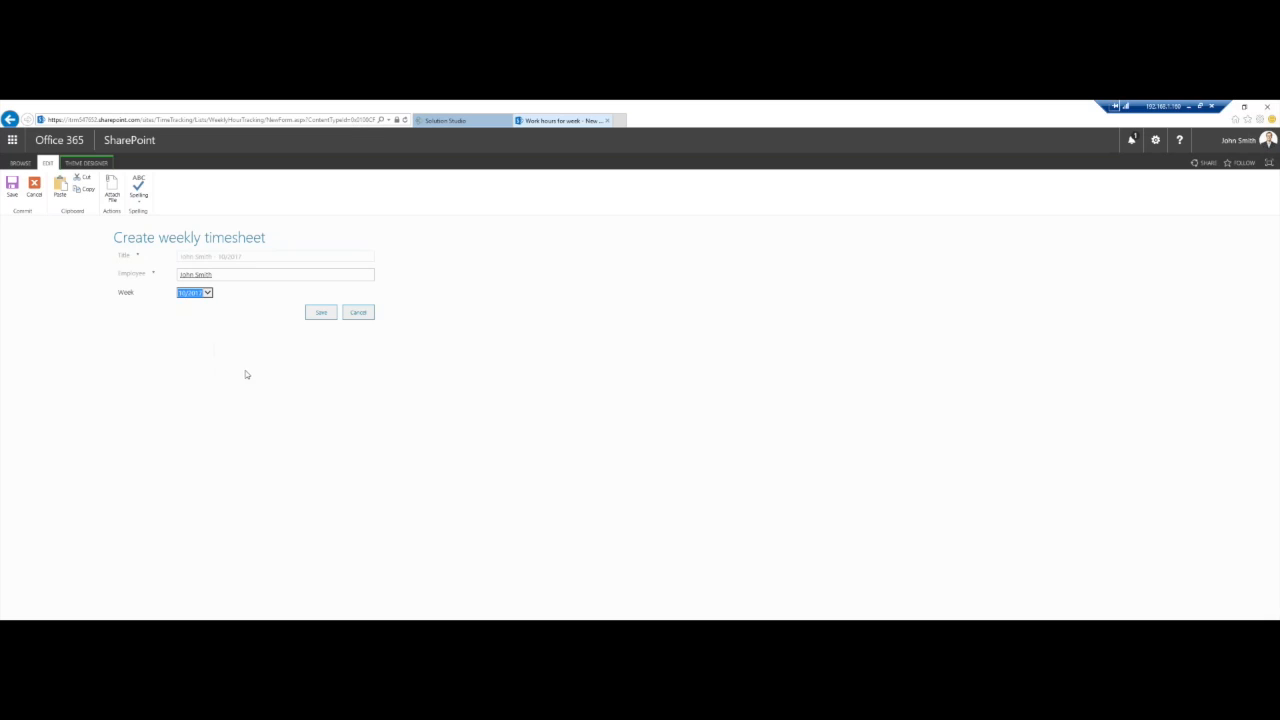
{"action": "left_click_drag", "start_coordinate": [246, 259], "coordinate": [219, 260]}
{"action": "left_click", "coordinate": [320, 313]}
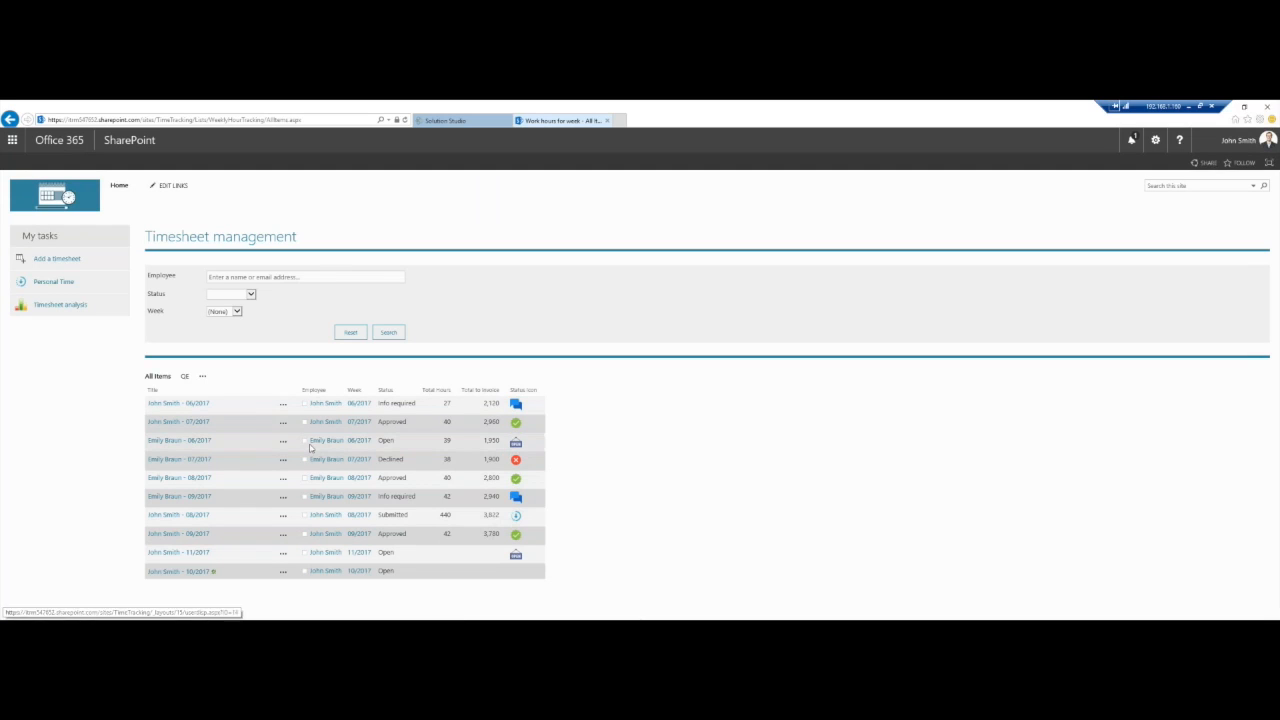
Open the signed-in employee's 06/2017 timesheet and examine its details, including the work entries and week totals.
{"action": "left_click", "coordinate": [195, 404]}
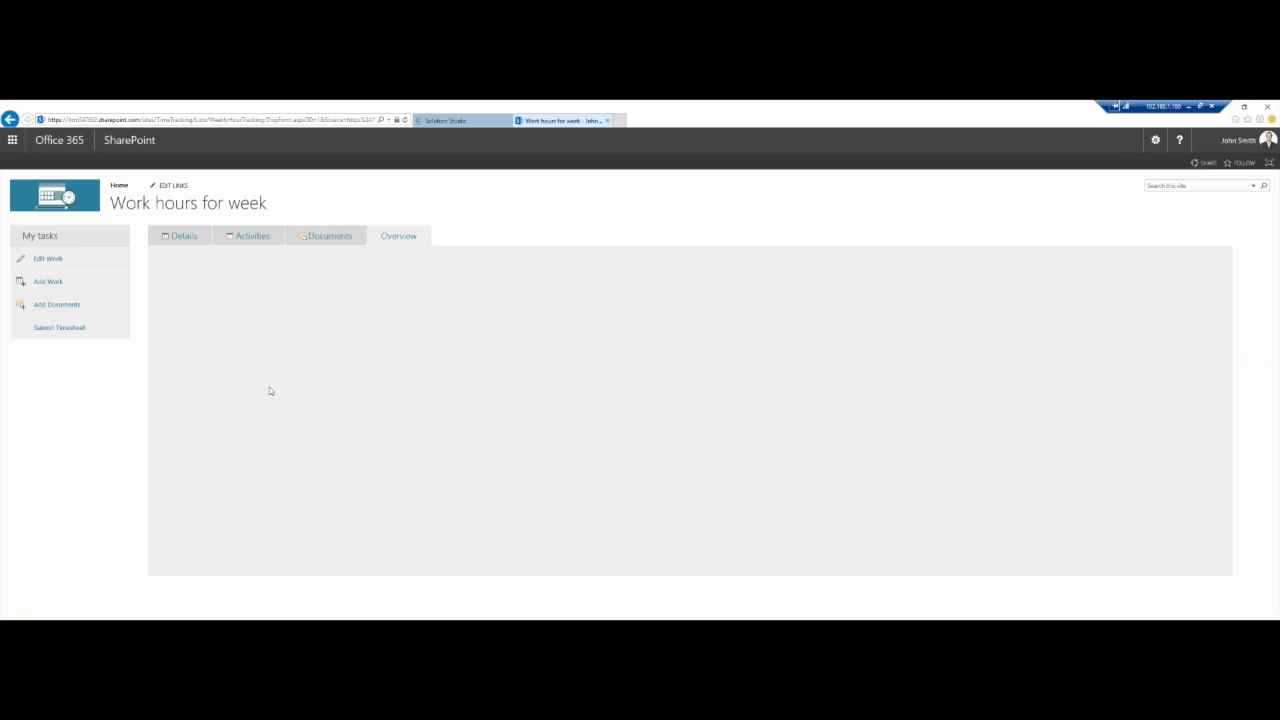
{"action": "left_click", "coordinate": [193, 240]}
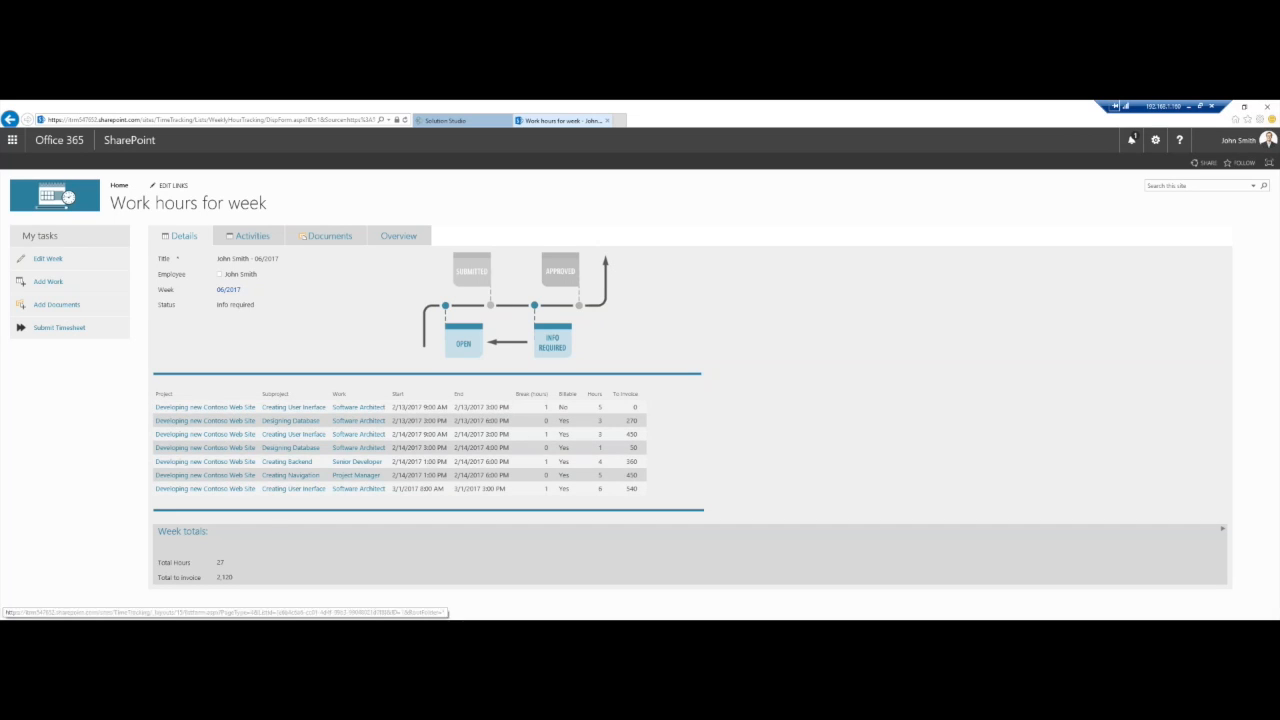
{"action": "triple_click", "coordinate": [222, 565]}
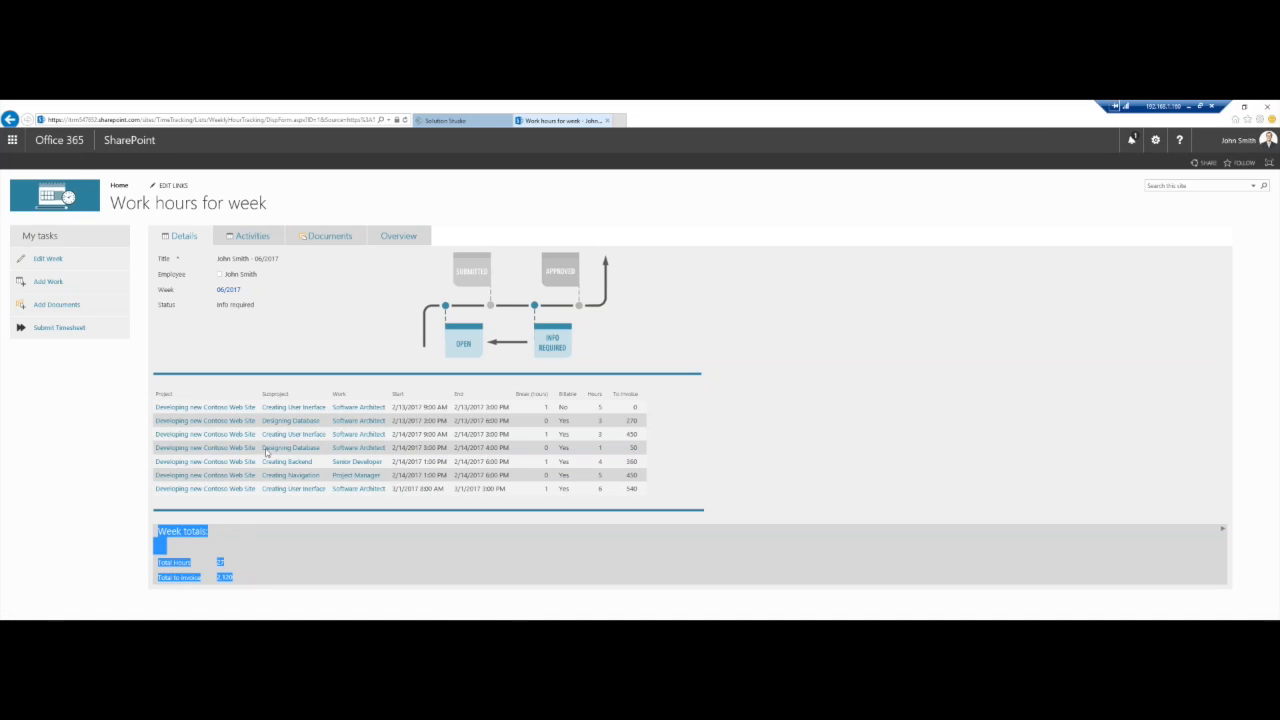
{"action": "left_click", "coordinate": [295, 341]}
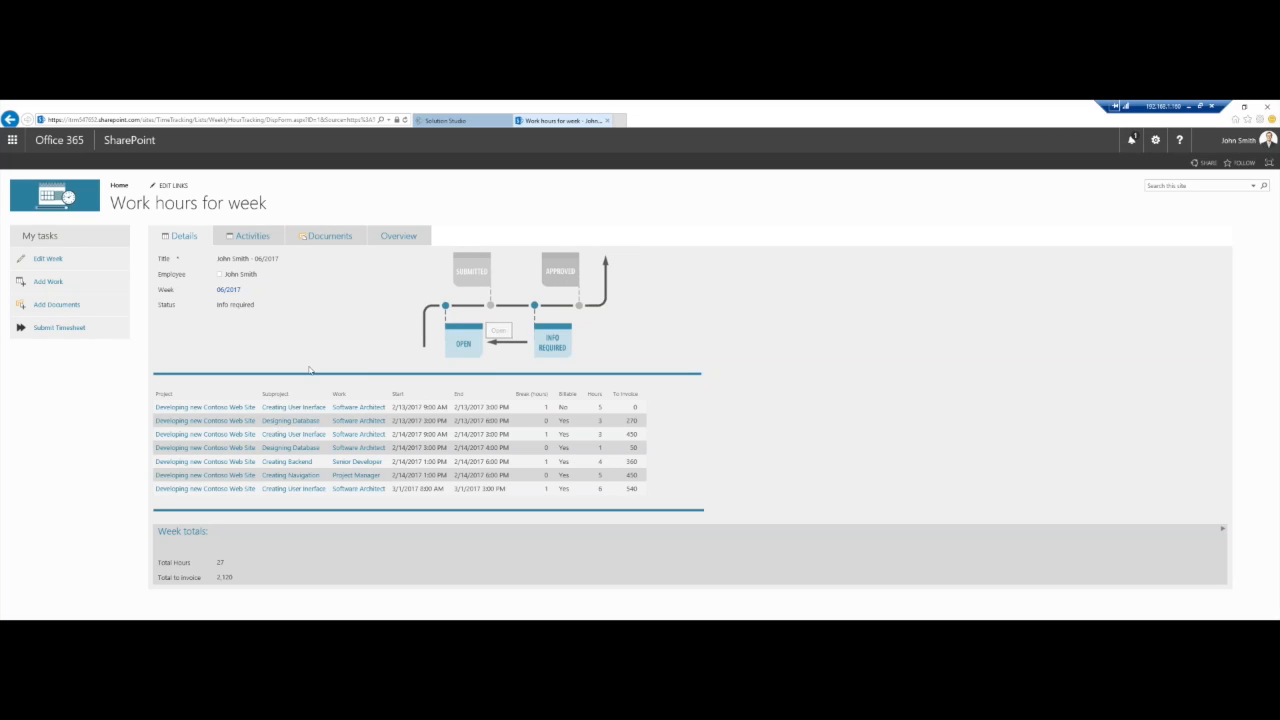
Review the timesheet's activities, documents and overview chart, and return to its details.
{"action": "left_click", "coordinate": [257, 237]}
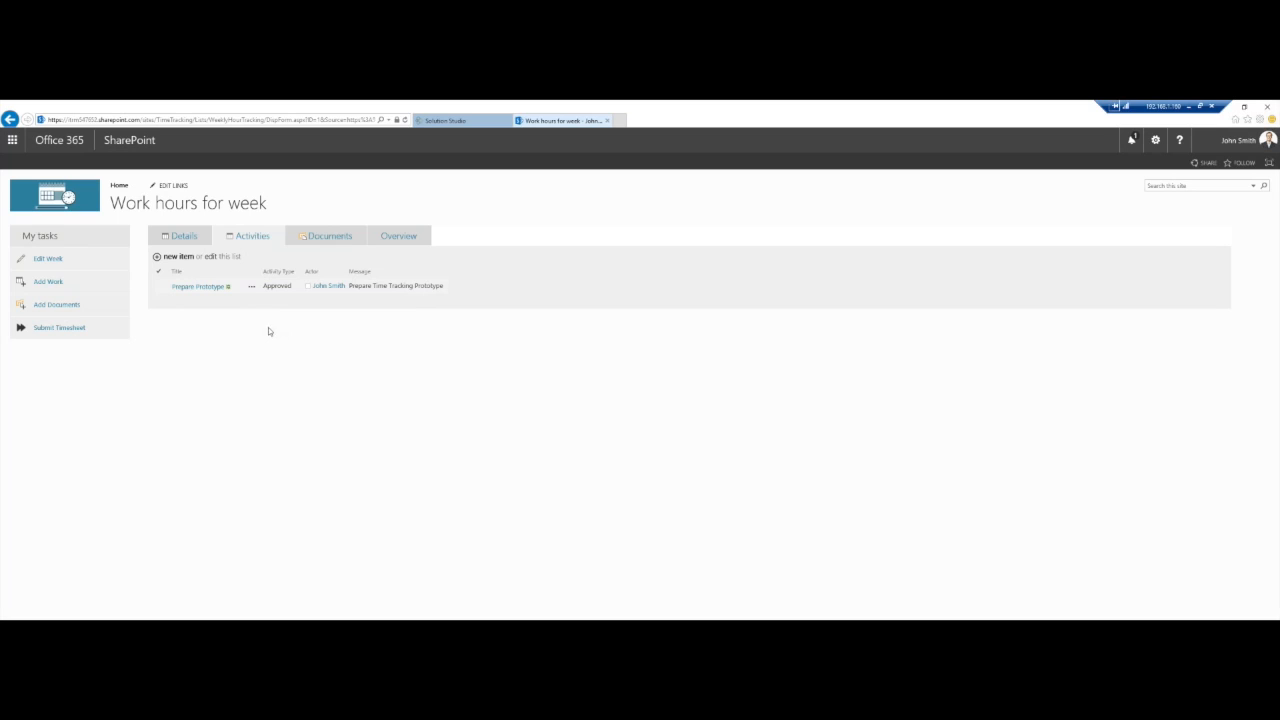
{"action": "left_click", "coordinate": [183, 237]}
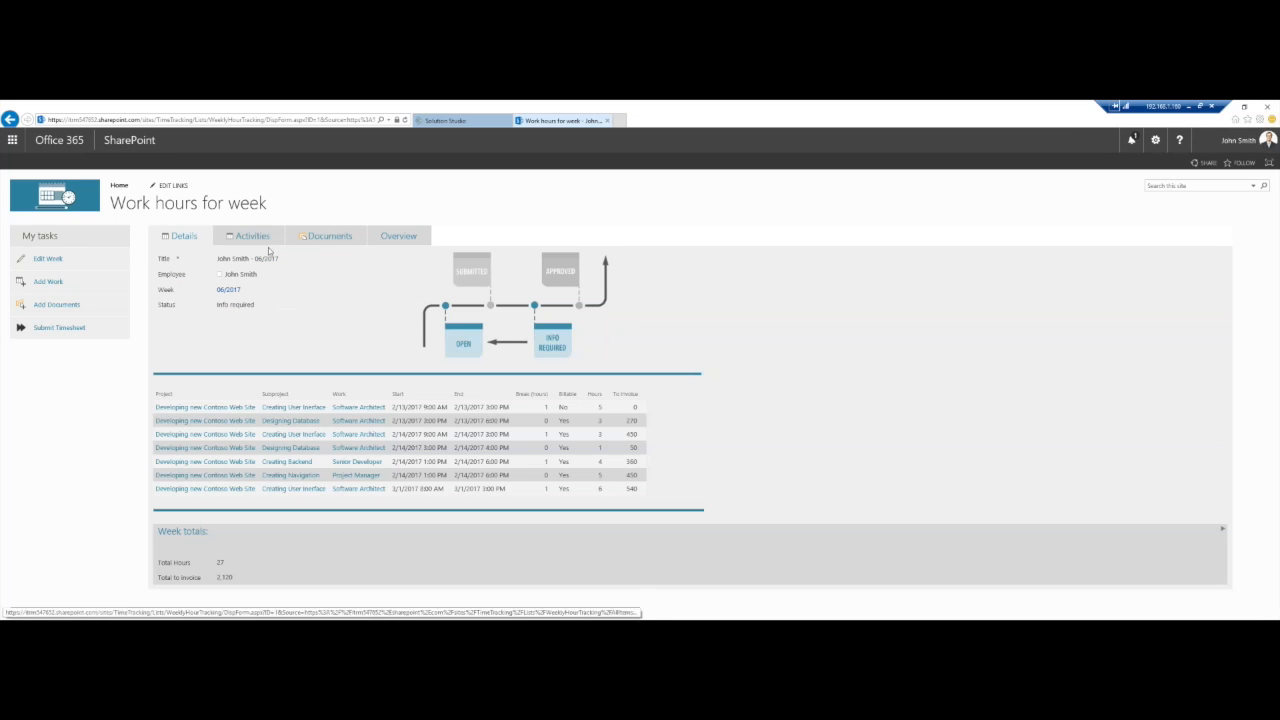
{"action": "left_click", "coordinate": [318, 240]}
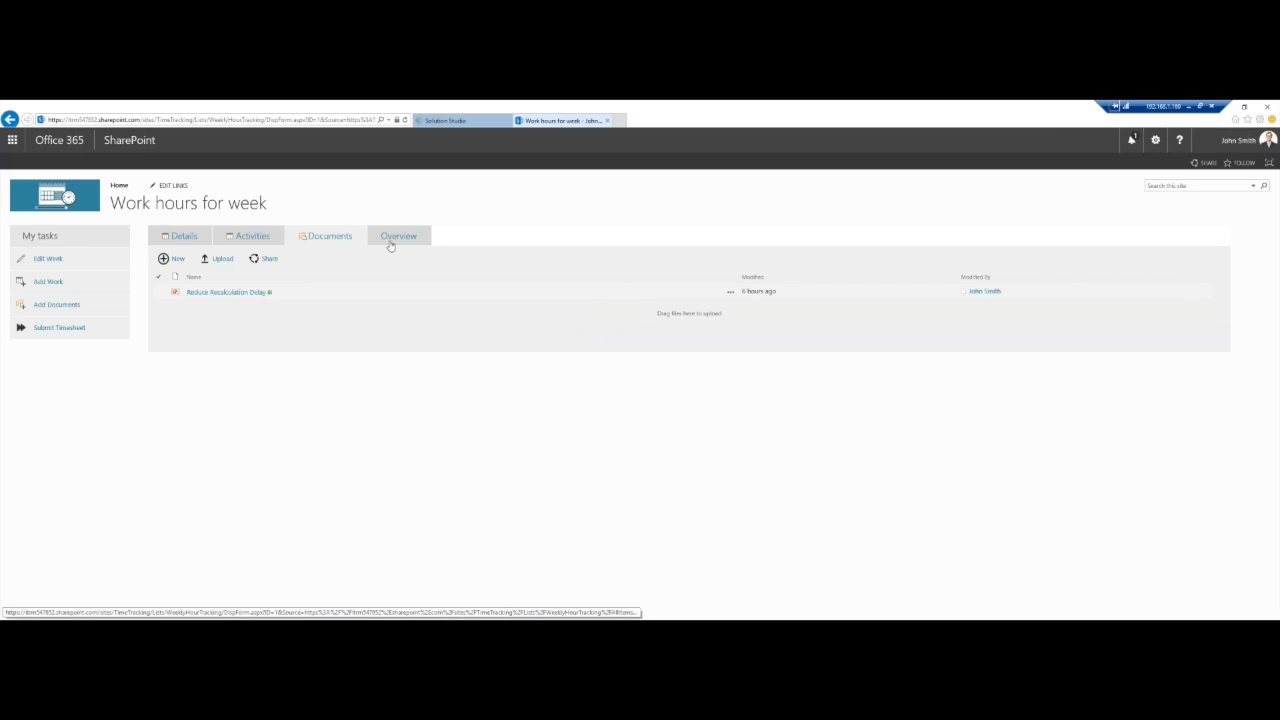
{"action": "left_click", "coordinate": [398, 237]}
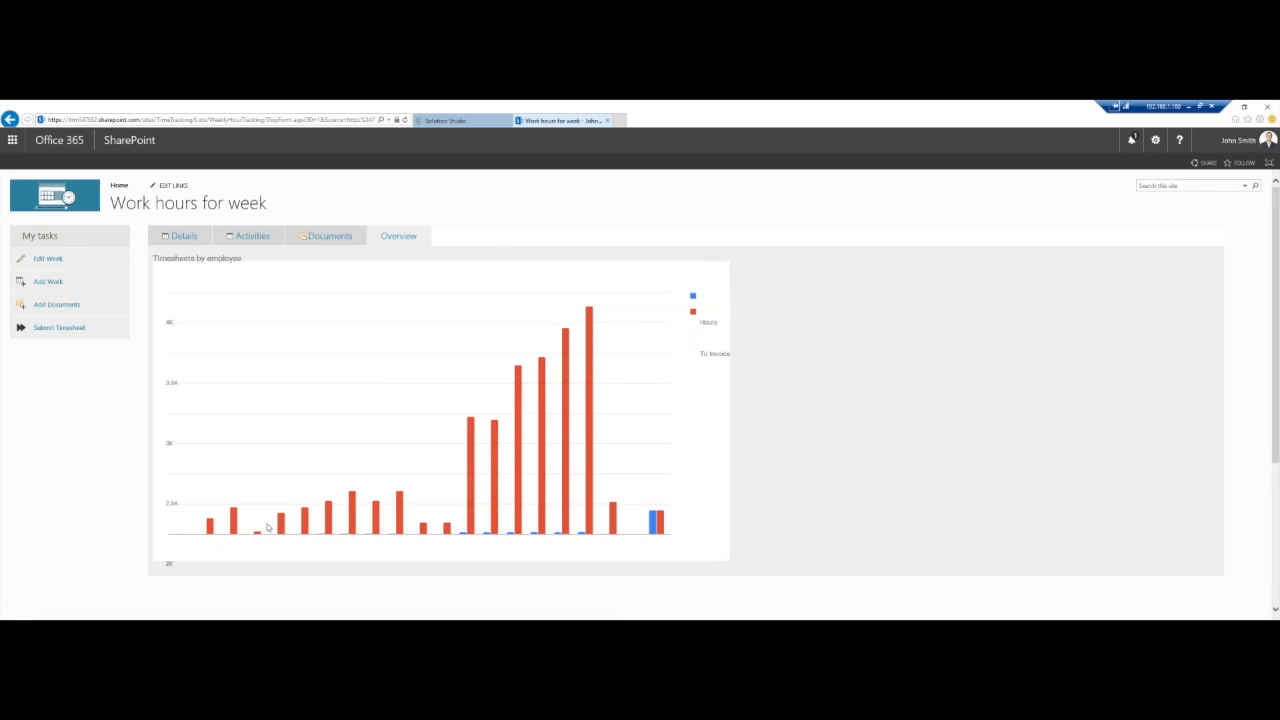
{"action": "mouse_move", "coordinate": [582, 537]}
{"action": "left_click", "coordinate": [183, 240]}
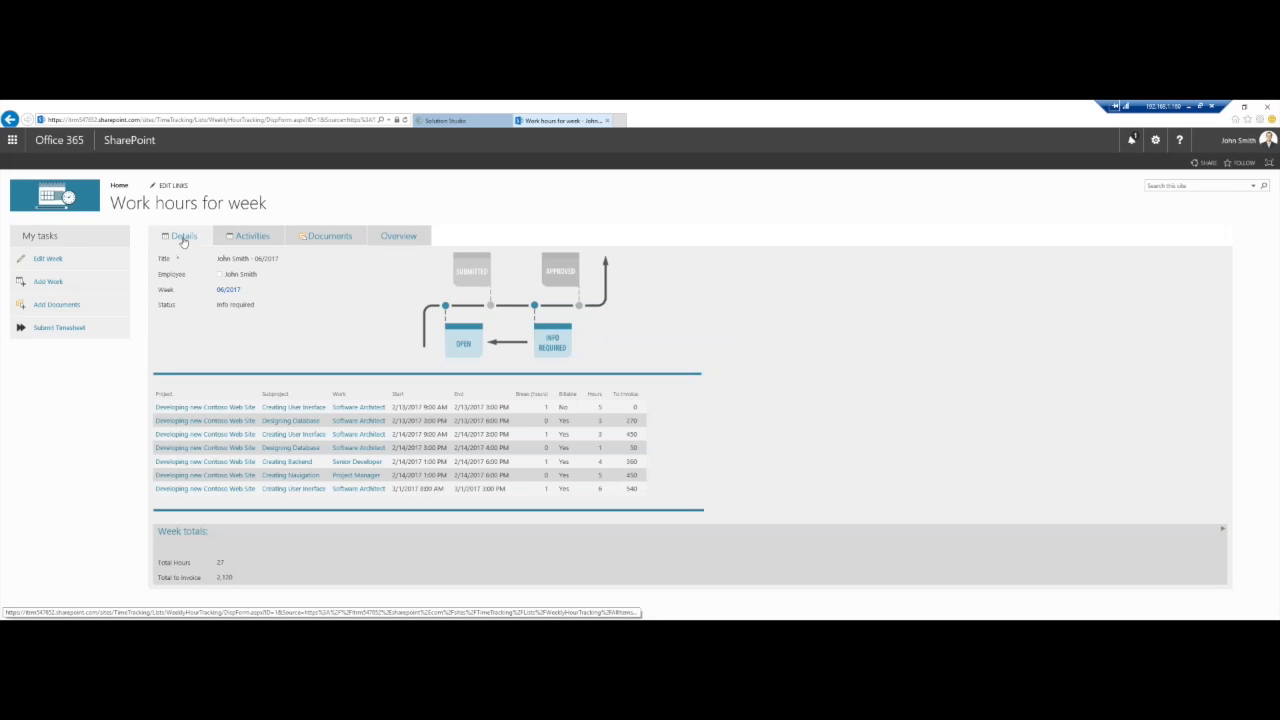
Start a work entry titled "Created user navigation" for customer Contoso Corporation and project "Developing new Contoso Web Site".
{"action": "left_click", "coordinate": [50, 283]}
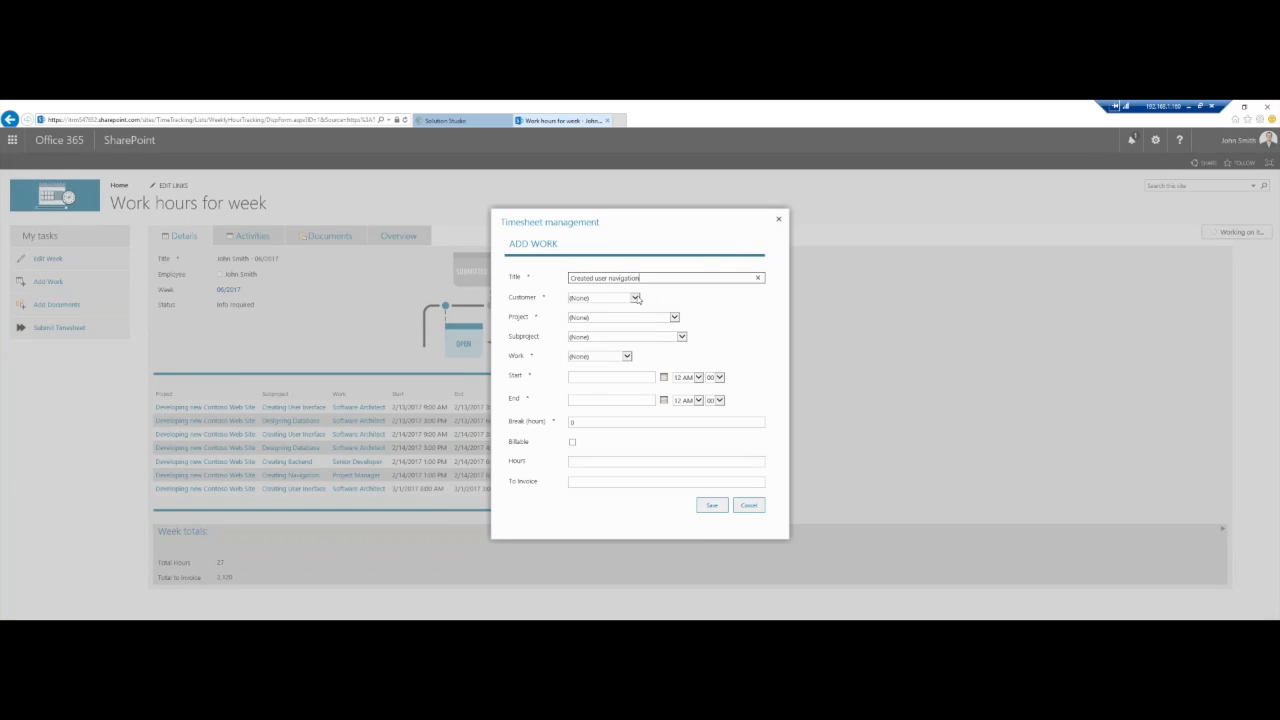
{"action": "left_click", "coordinate": [638, 299]}
{"action": "left_click", "coordinate": [611, 311]}
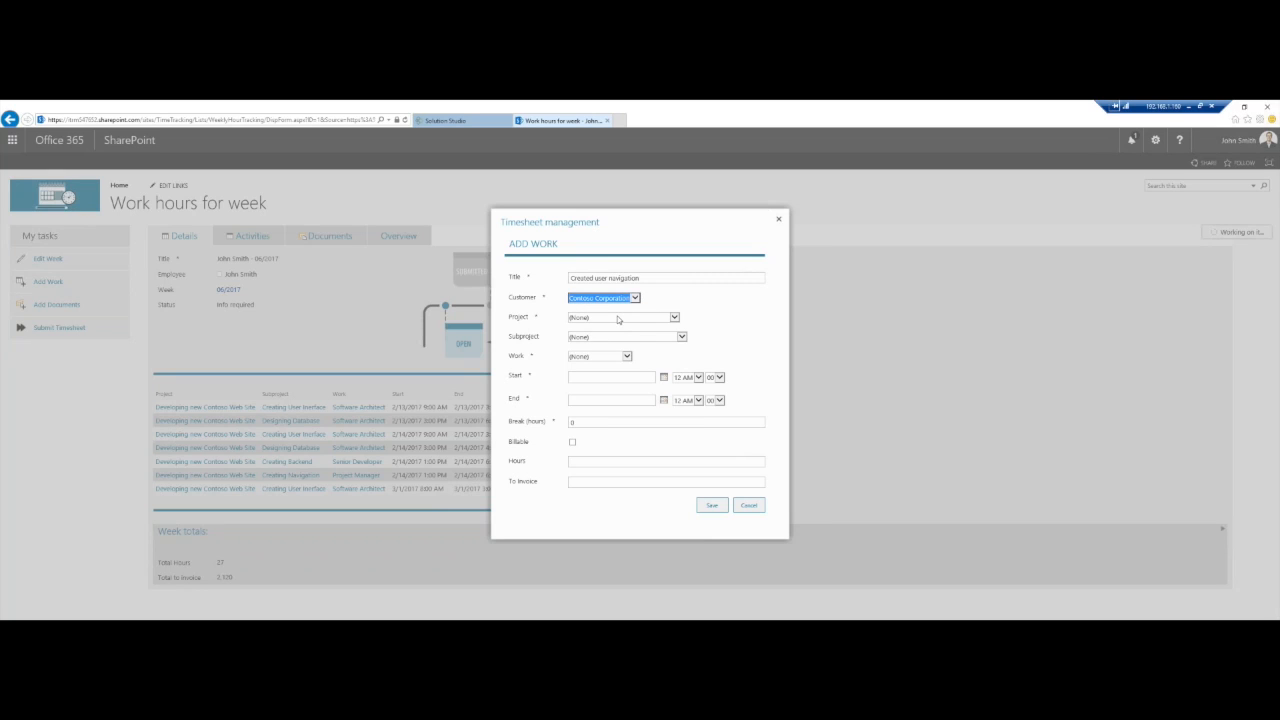
{"action": "left_click", "coordinate": [618, 318]}
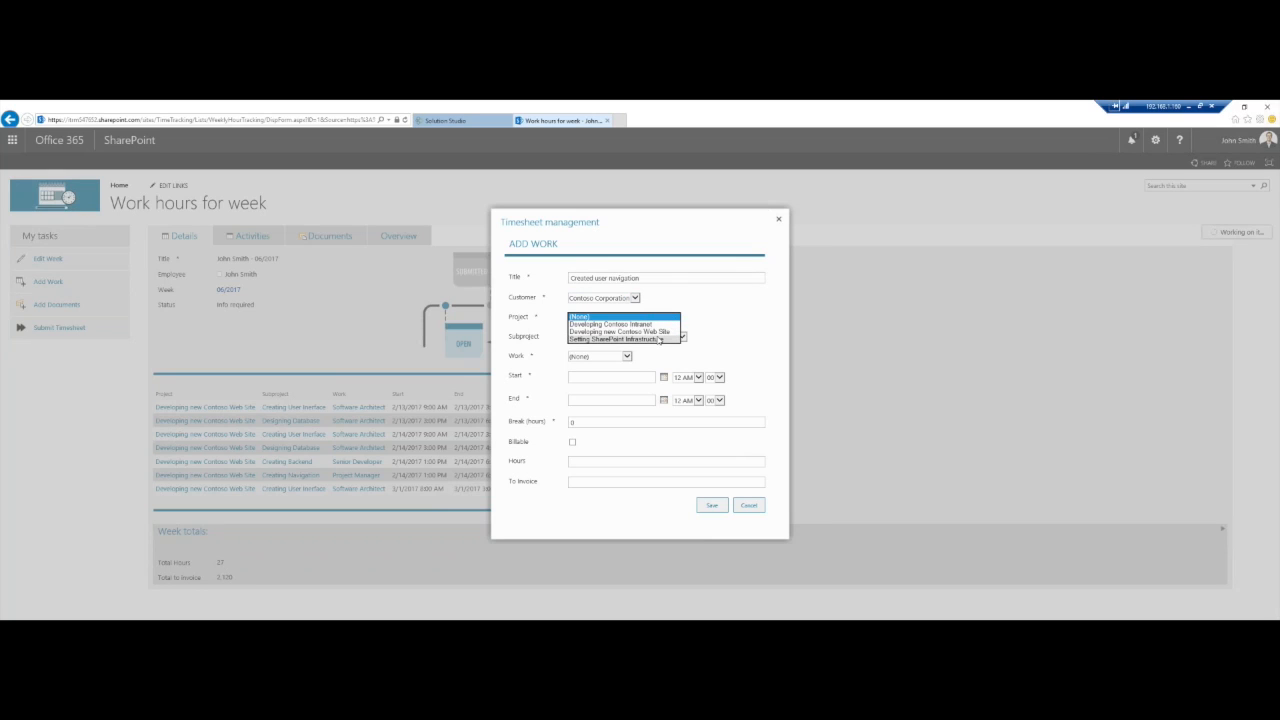
{"action": "left_click", "coordinate": [648, 331]}
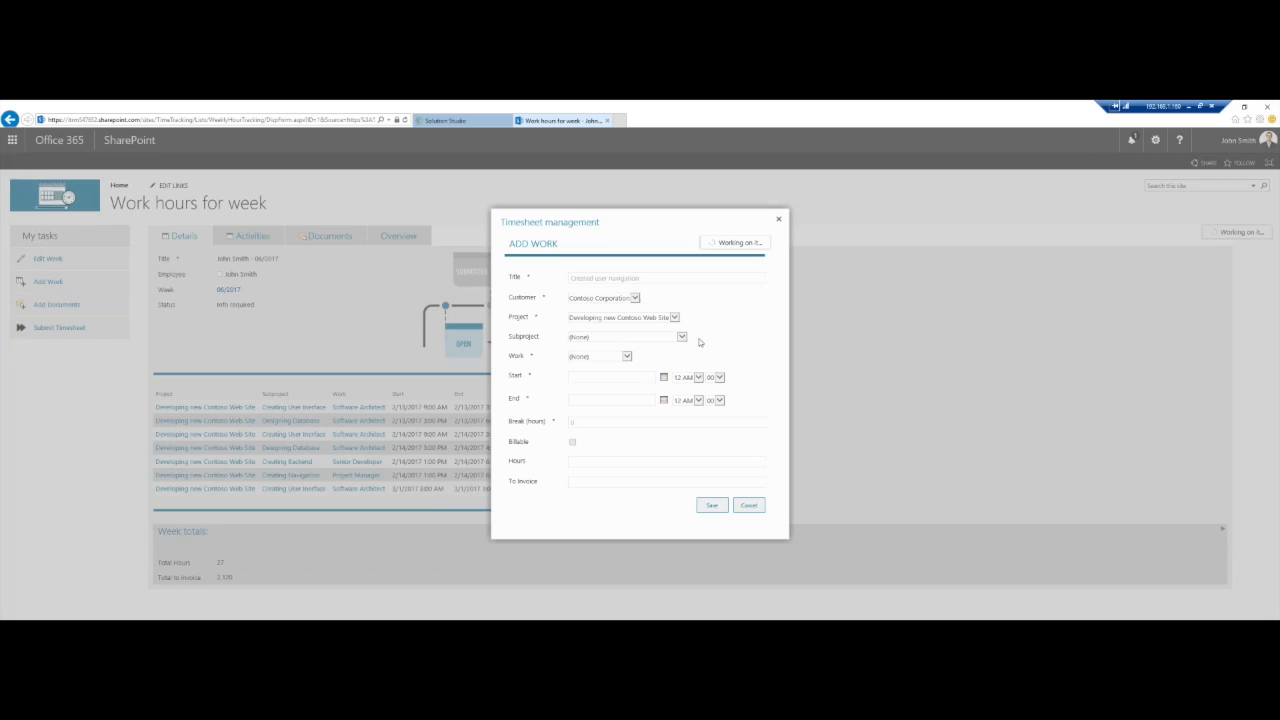
Set the work entry's subproject to Creating User Interface and its work type to Project Manager.
{"action": "left_click", "coordinate": [637, 338]}
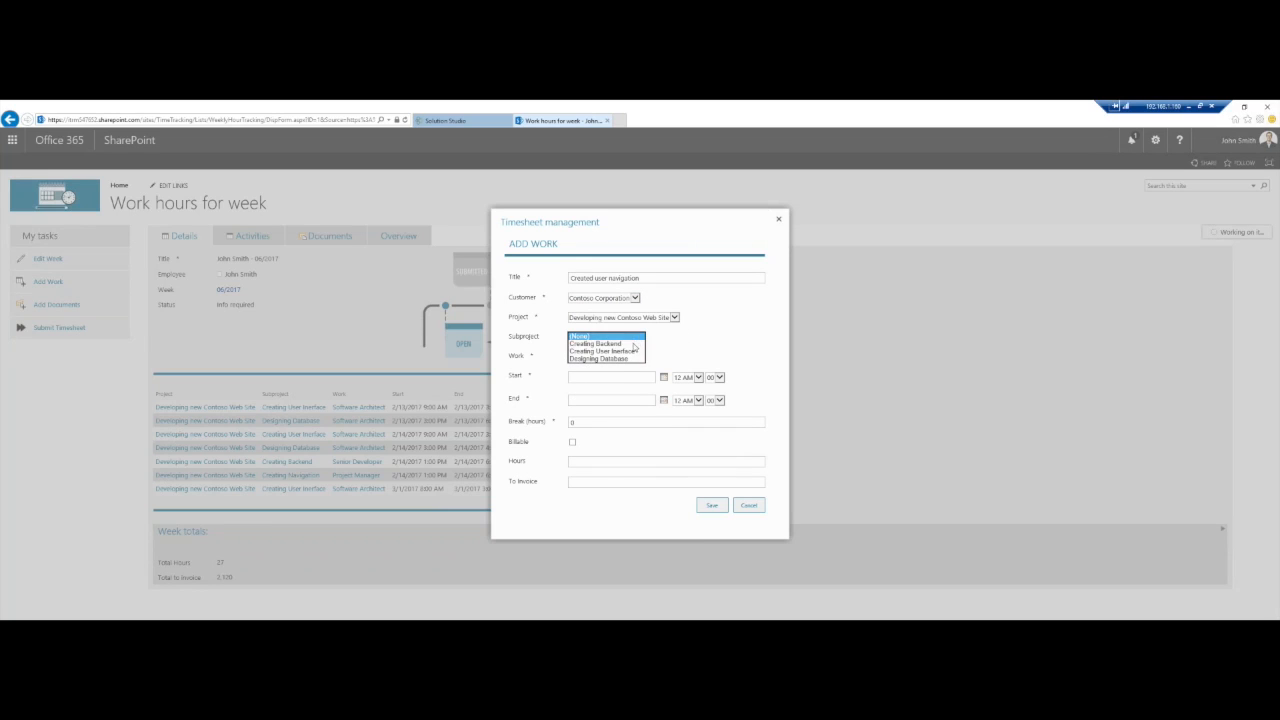
{"action": "left_click", "coordinate": [605, 351]}
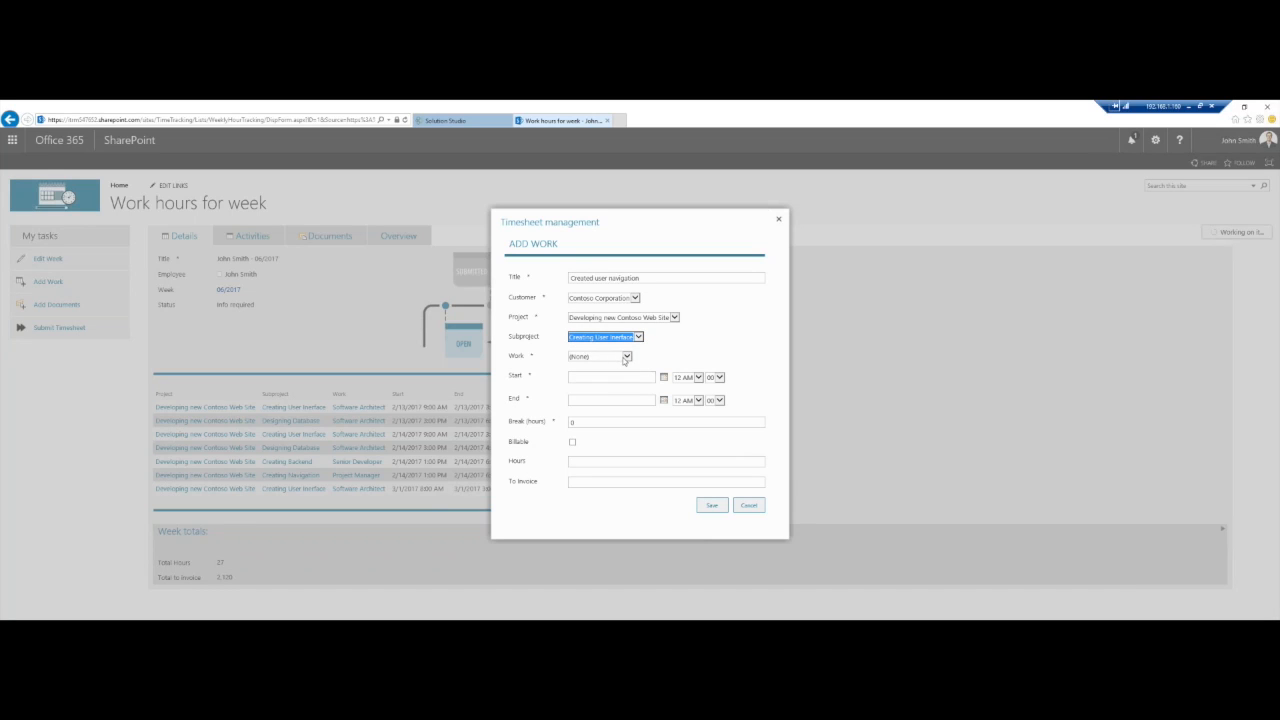
{"action": "left_click", "coordinate": [626, 357]}
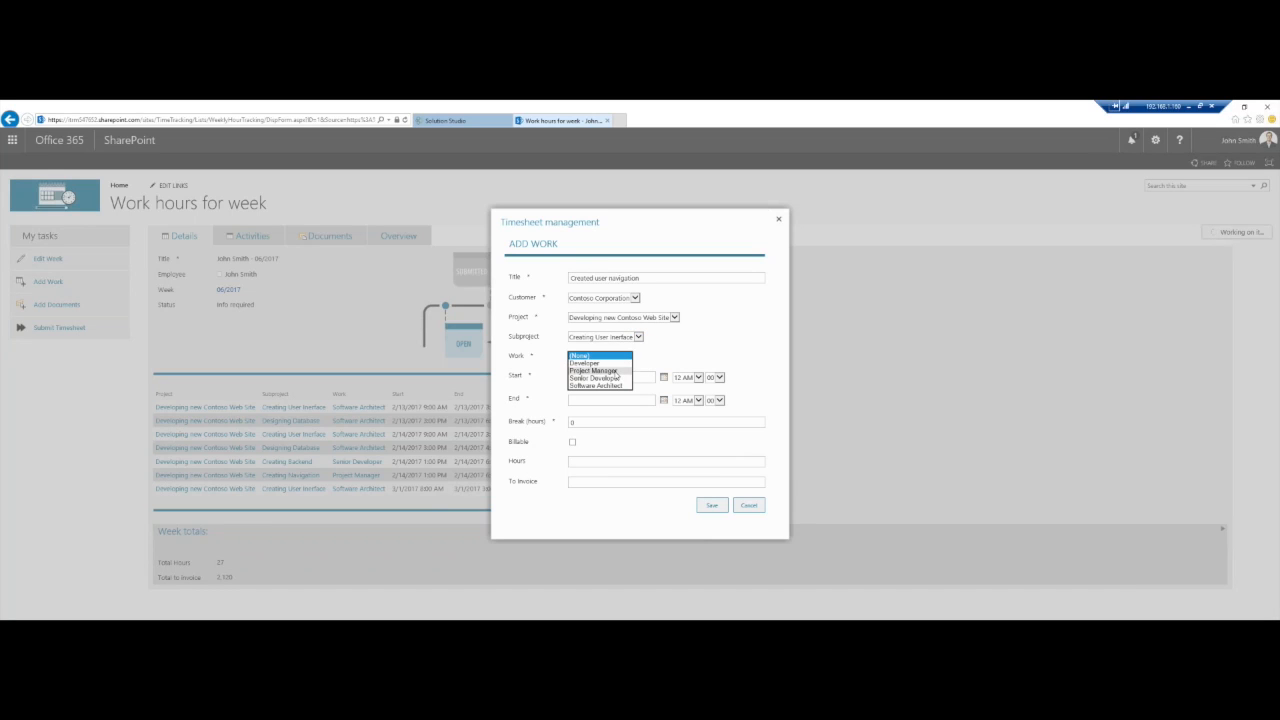
{"action": "left_click", "coordinate": [615, 371]}
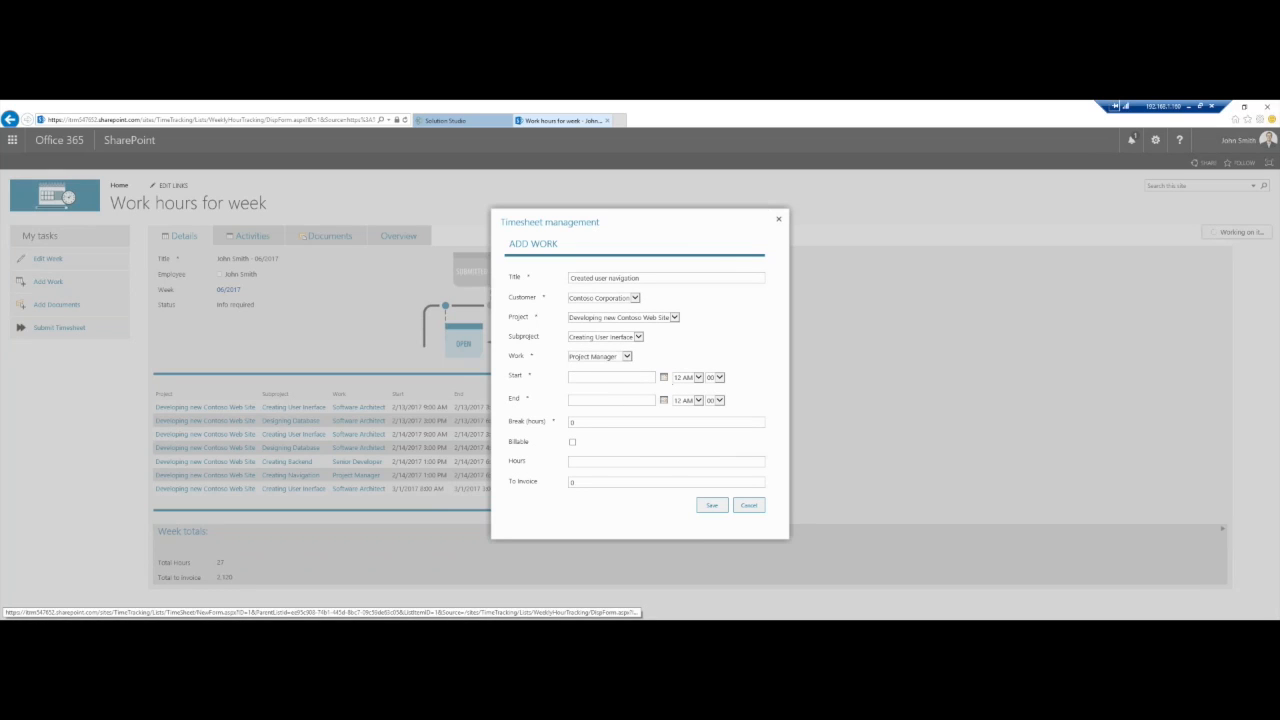
Set the work entry to start on 3/23/2017 at 8 AM and end the same day at 5 PM.
{"action": "left_click", "coordinate": [663, 377]}
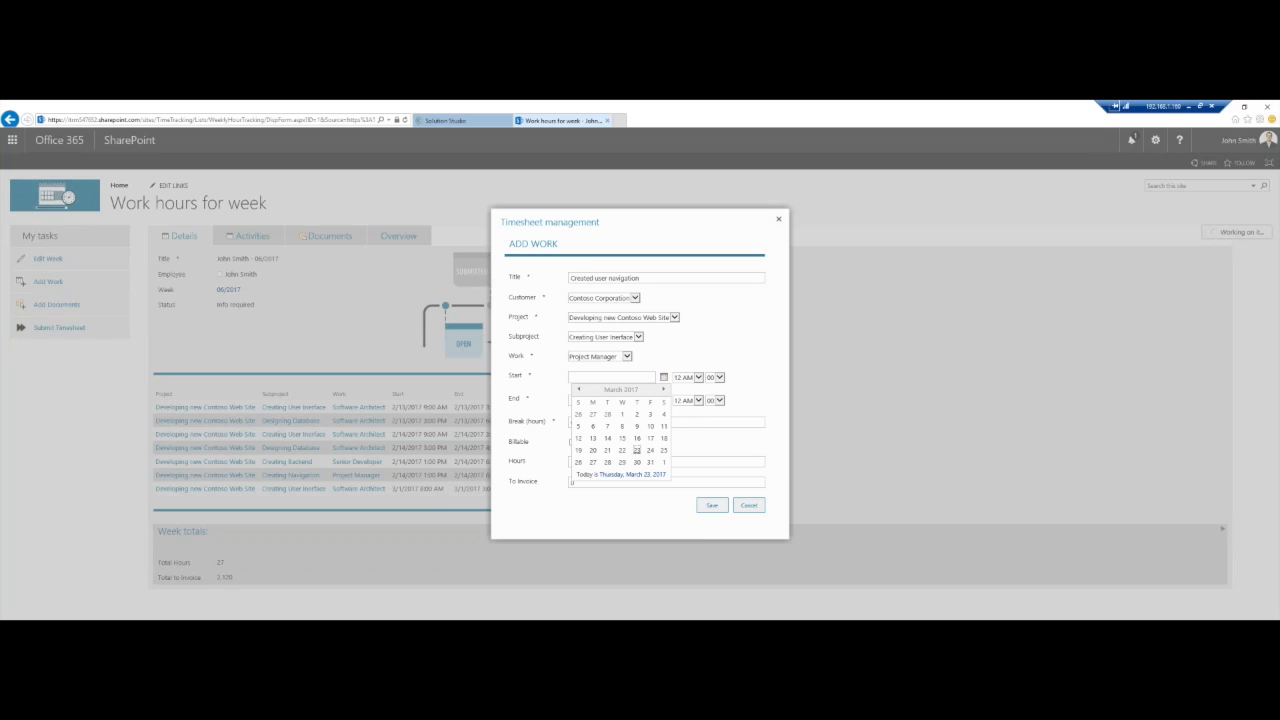
{"action": "left_click", "coordinate": [656, 425]}
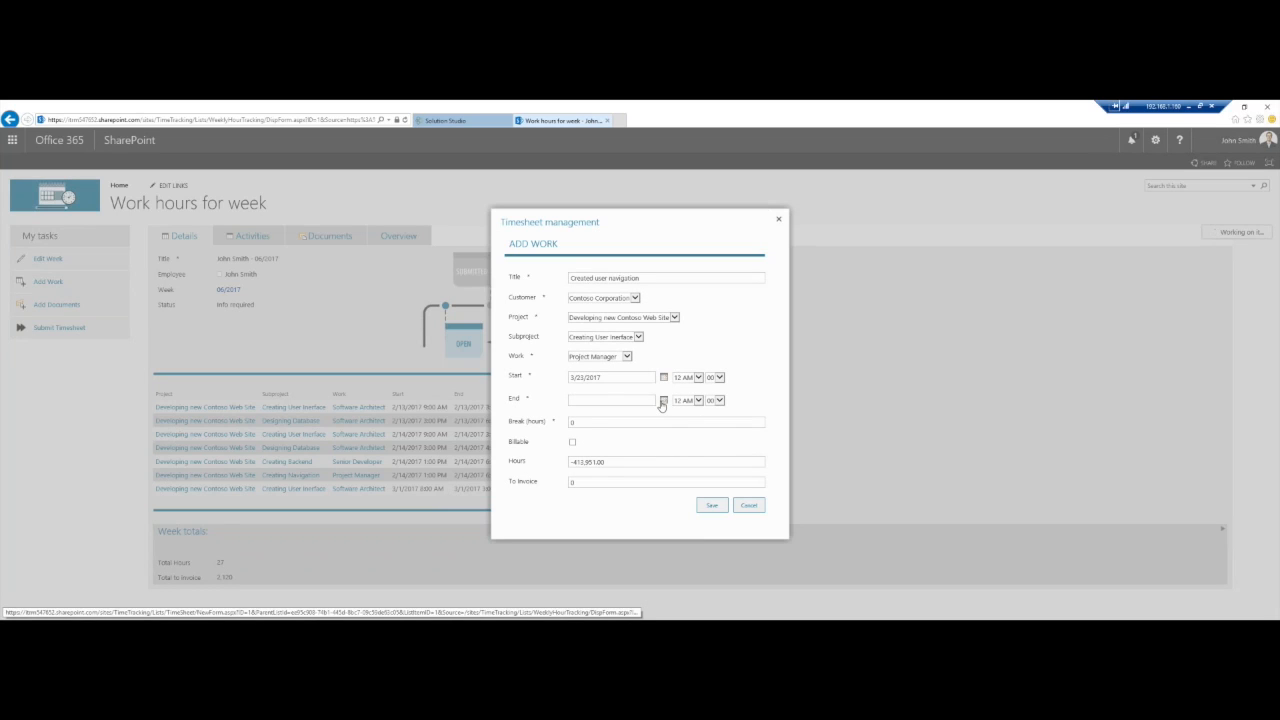
{"action": "left_click", "coordinate": [663, 400]}
{"action": "left_click", "coordinate": [639, 477]}
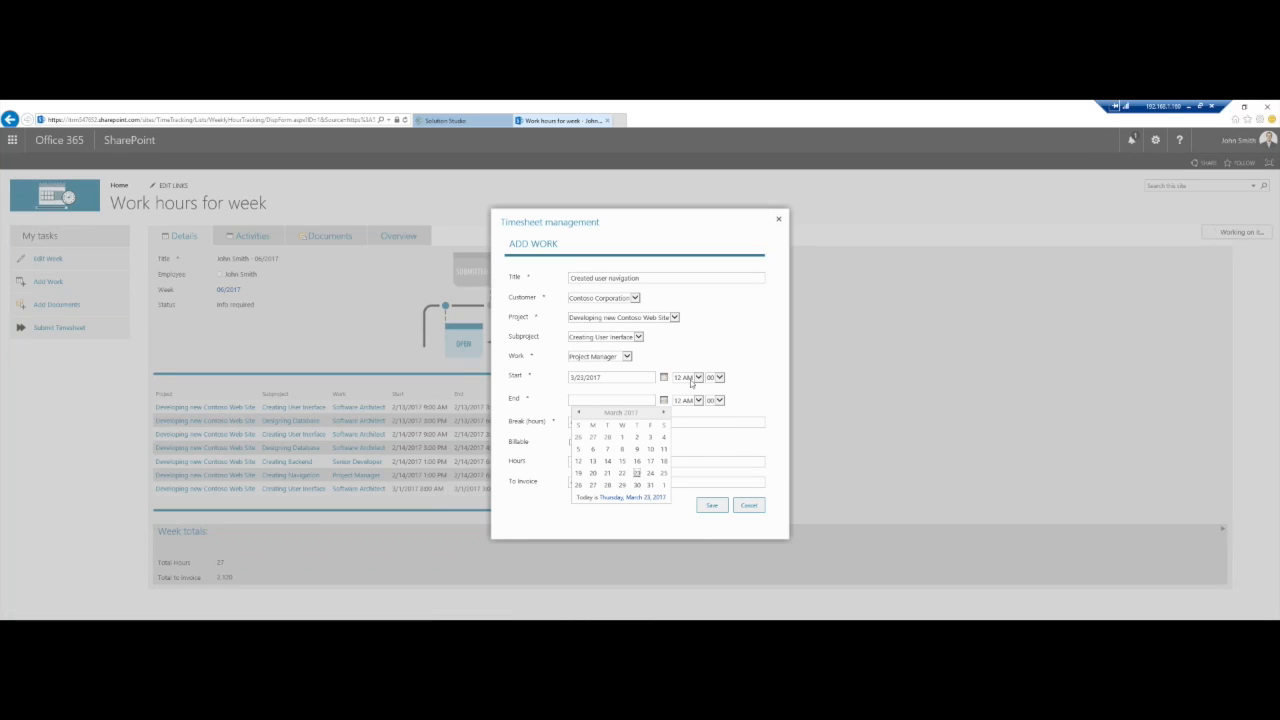
{"action": "left_click", "coordinate": [699, 377]}
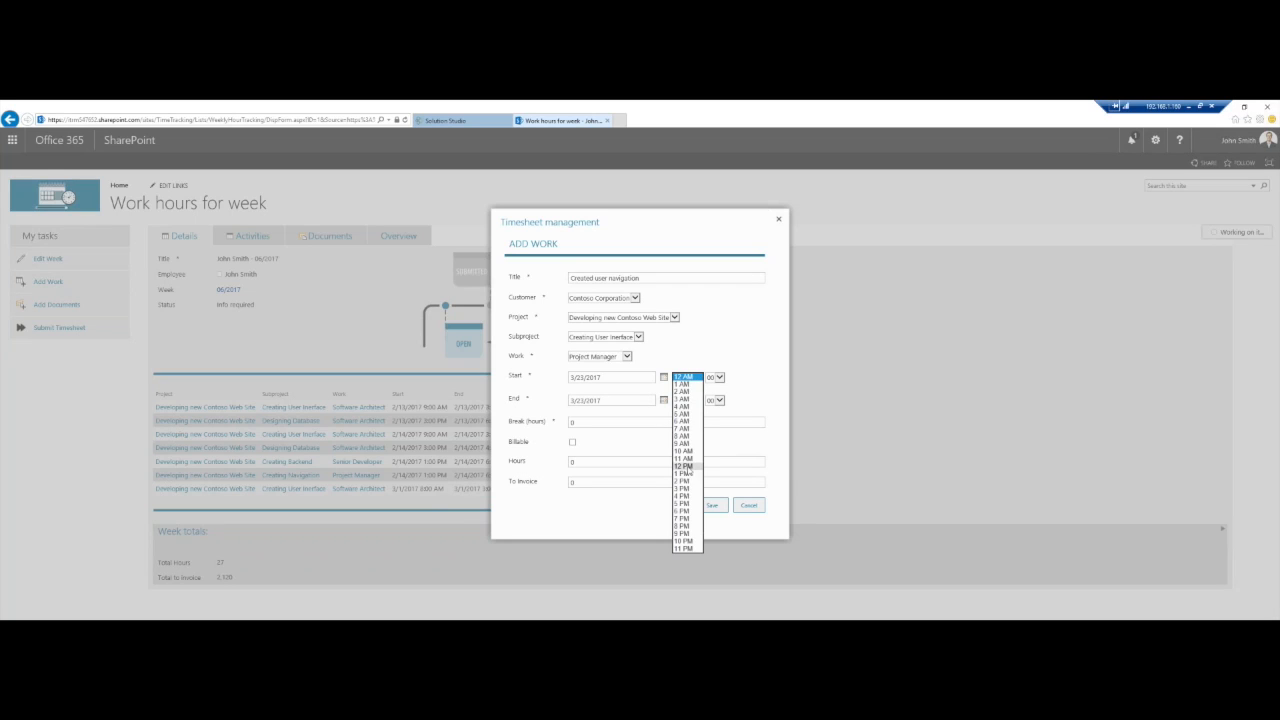
{"action": "left_click", "coordinate": [682, 436]}
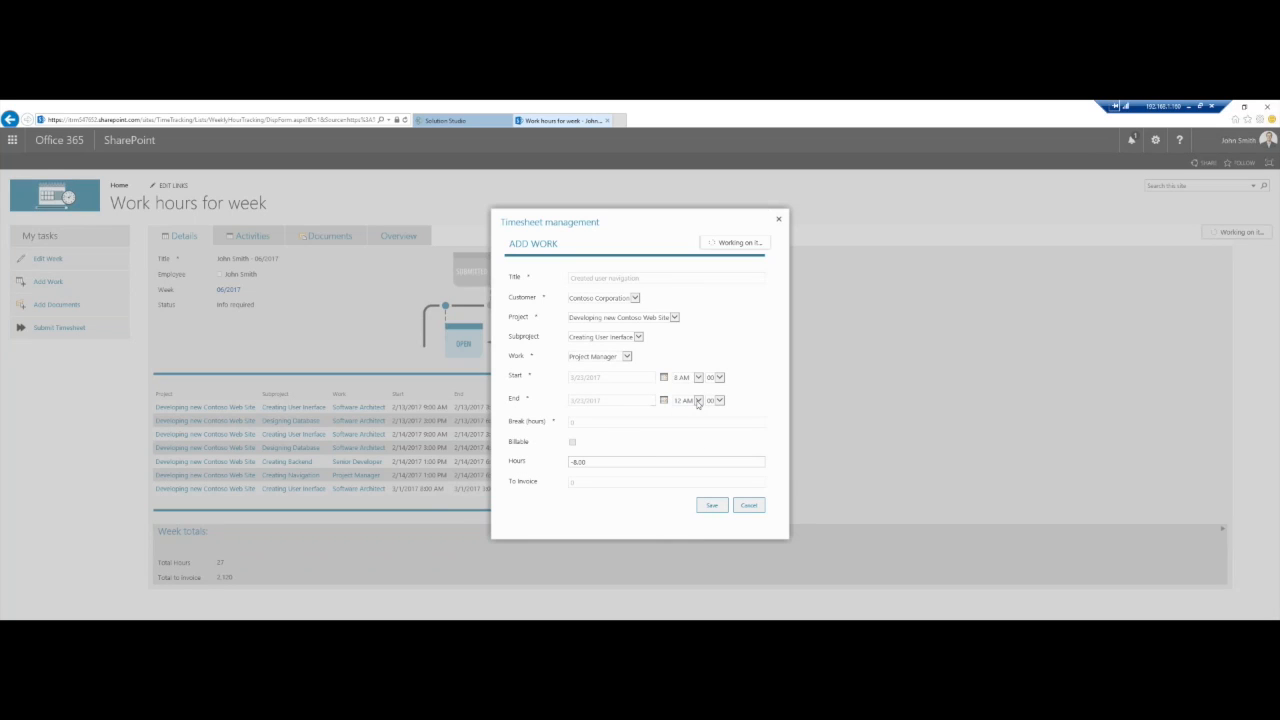
{"action": "left_click", "coordinate": [698, 401]}
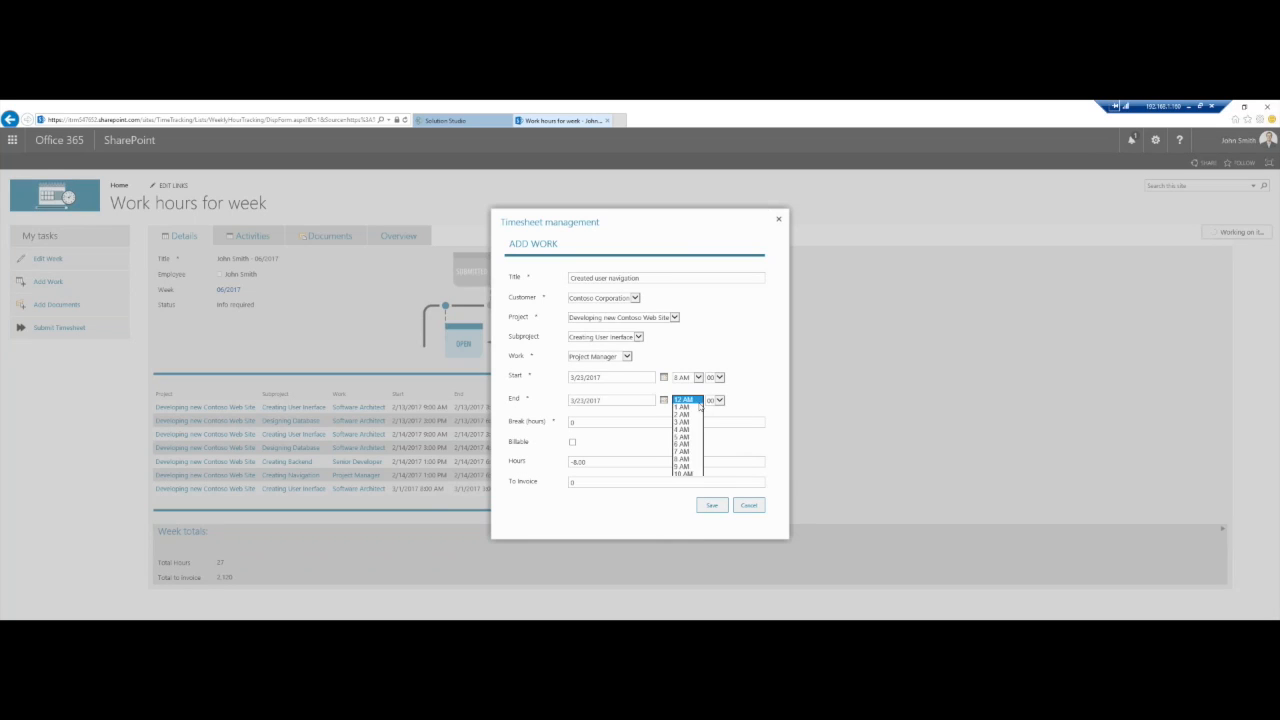
{"action": "left_click", "coordinate": [683, 526]}
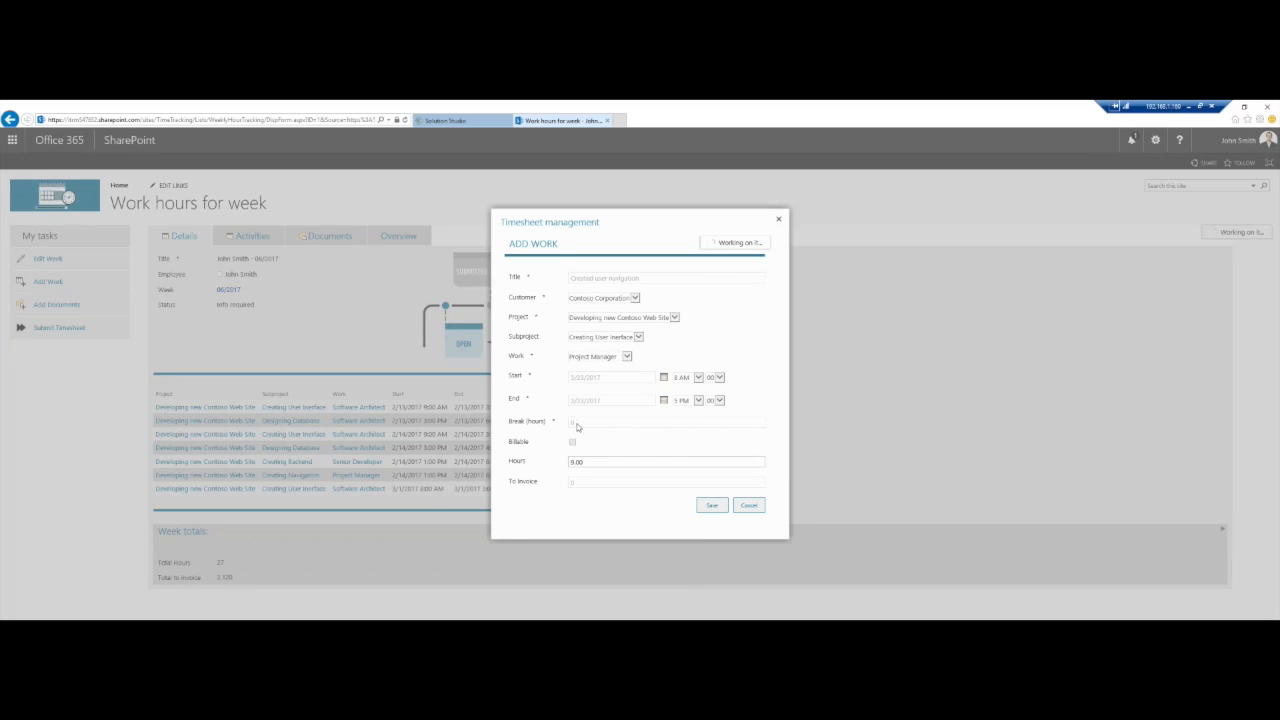
Set the work entry's break to 1 hour and mark it as billable.
{"action": "left_click_drag", "start_coordinate": [583, 423], "coordinate": [541, 424]}
{"action": "type", "text": "1"}
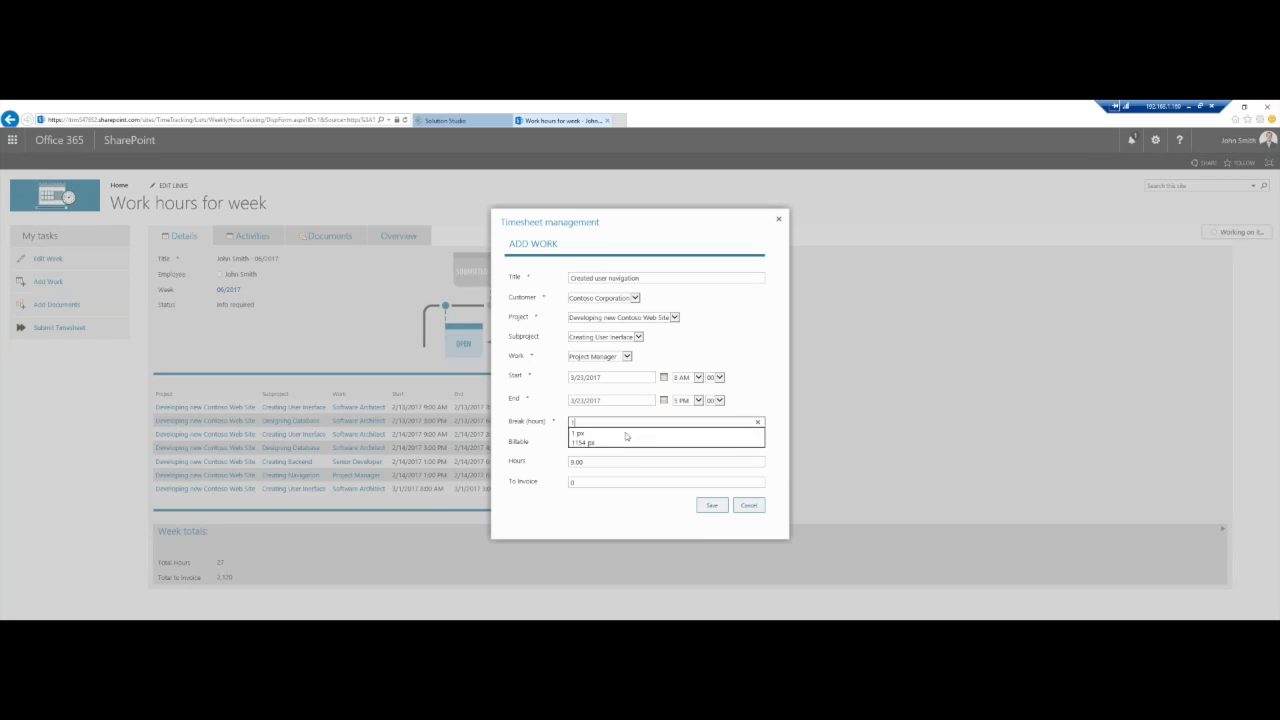
{"action": "key", "text": "Tab"}
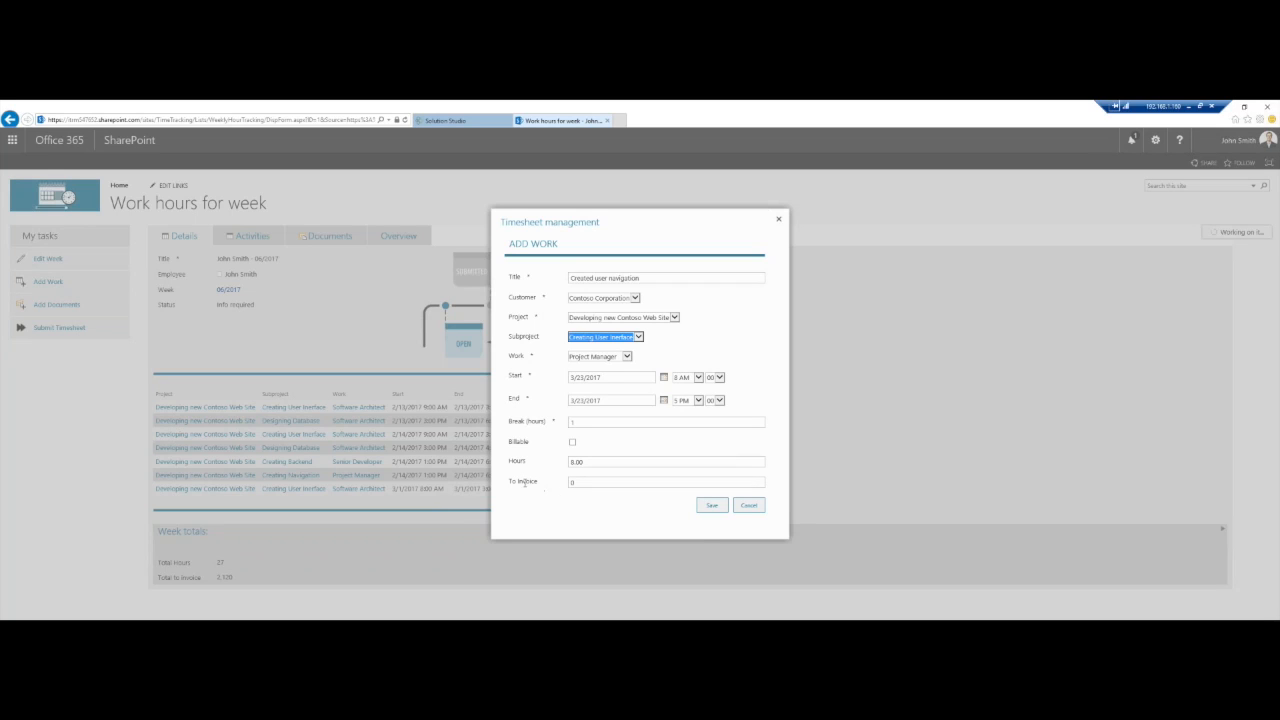
{"action": "left_click", "coordinate": [572, 442]}
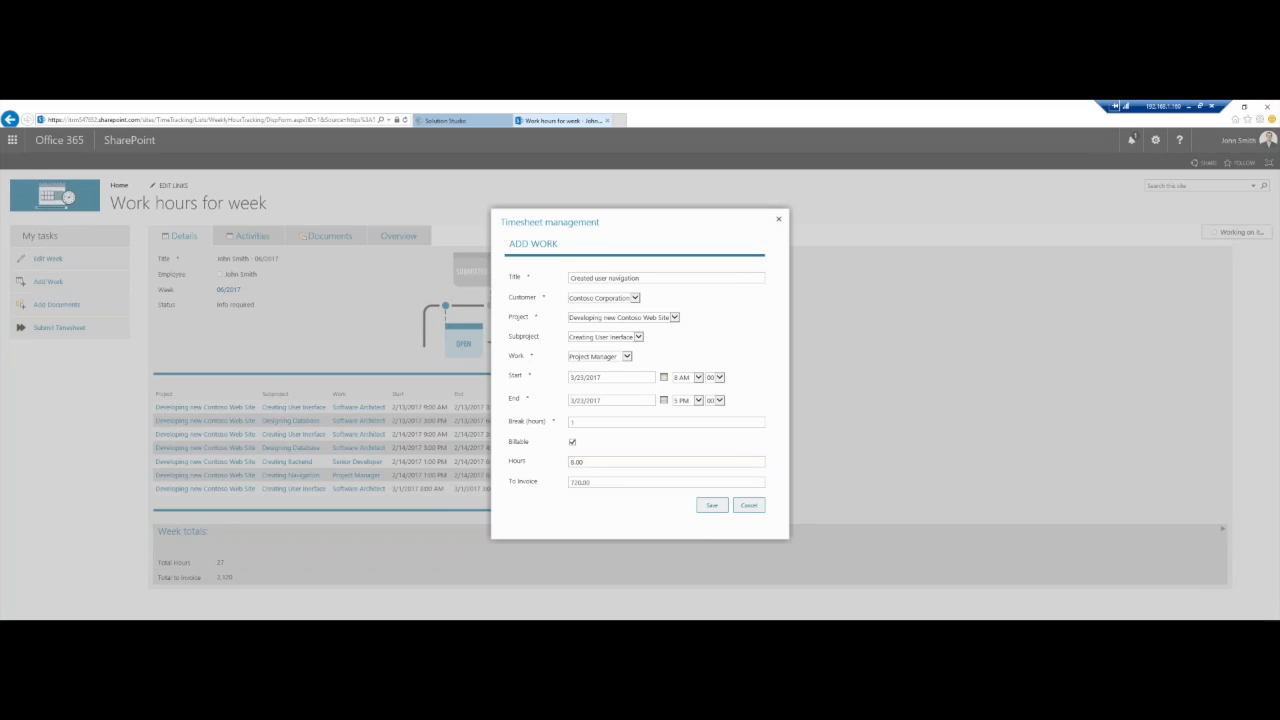
Change the entry's work type to Developer and save the work entry.
{"action": "left_click", "coordinate": [626, 357]}
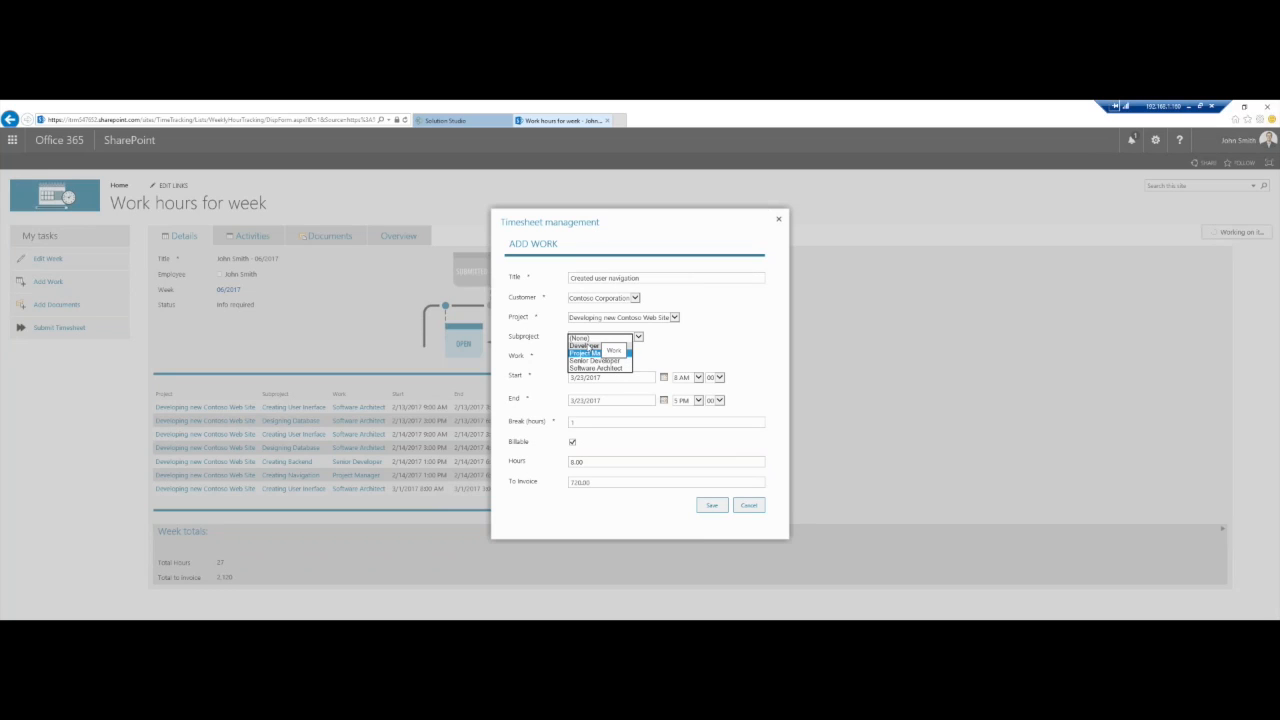
{"action": "left_click", "coordinate": [590, 345]}
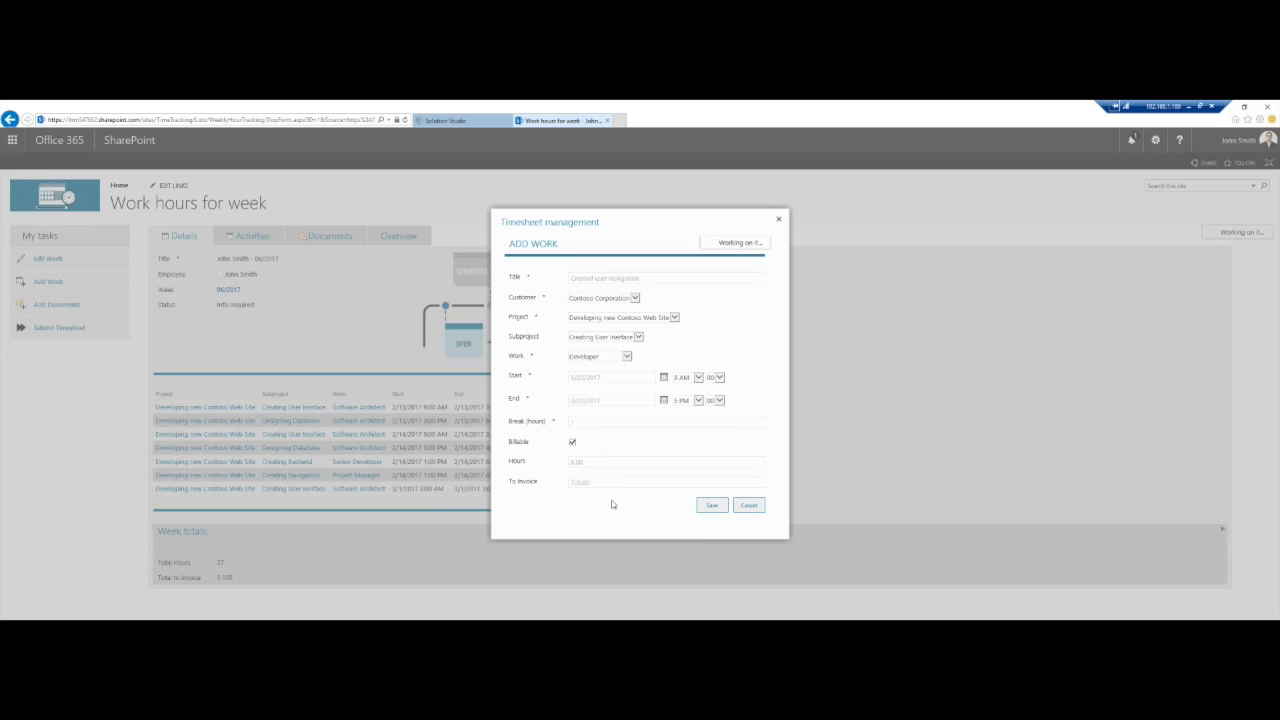
{"action": "double_click", "coordinate": [571, 482]}
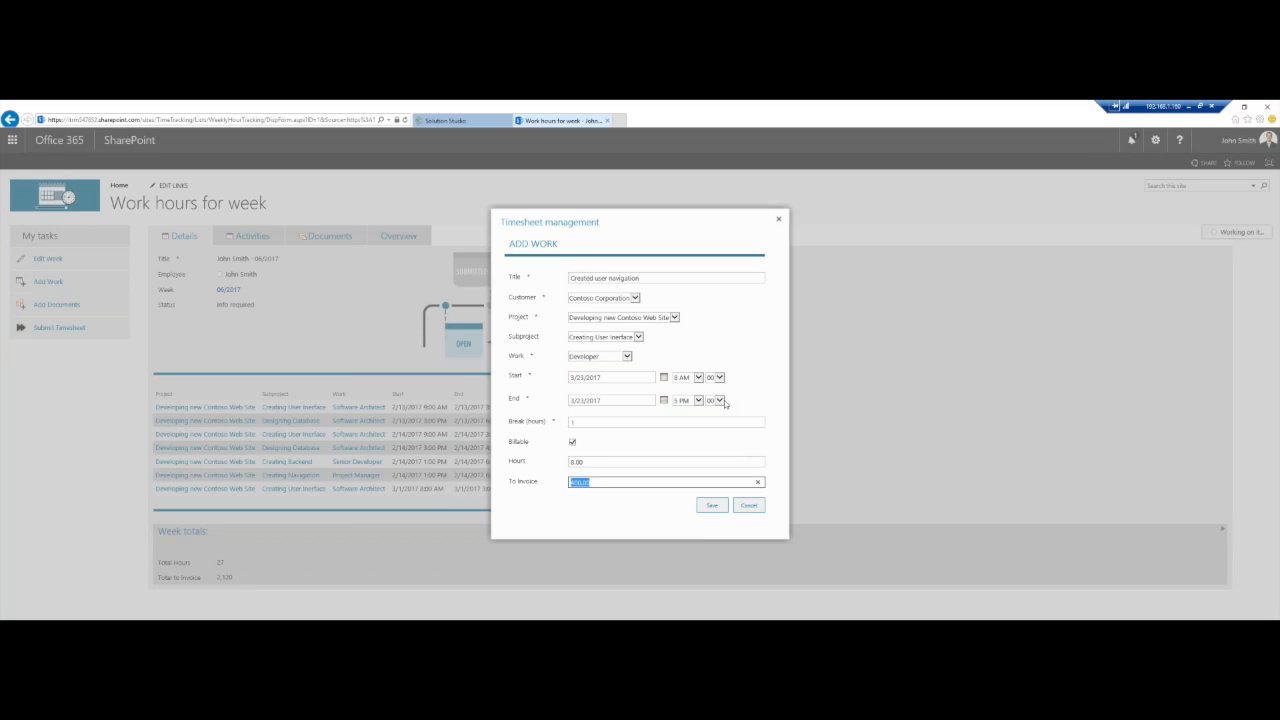
{"action": "left_click", "coordinate": [713, 505]}
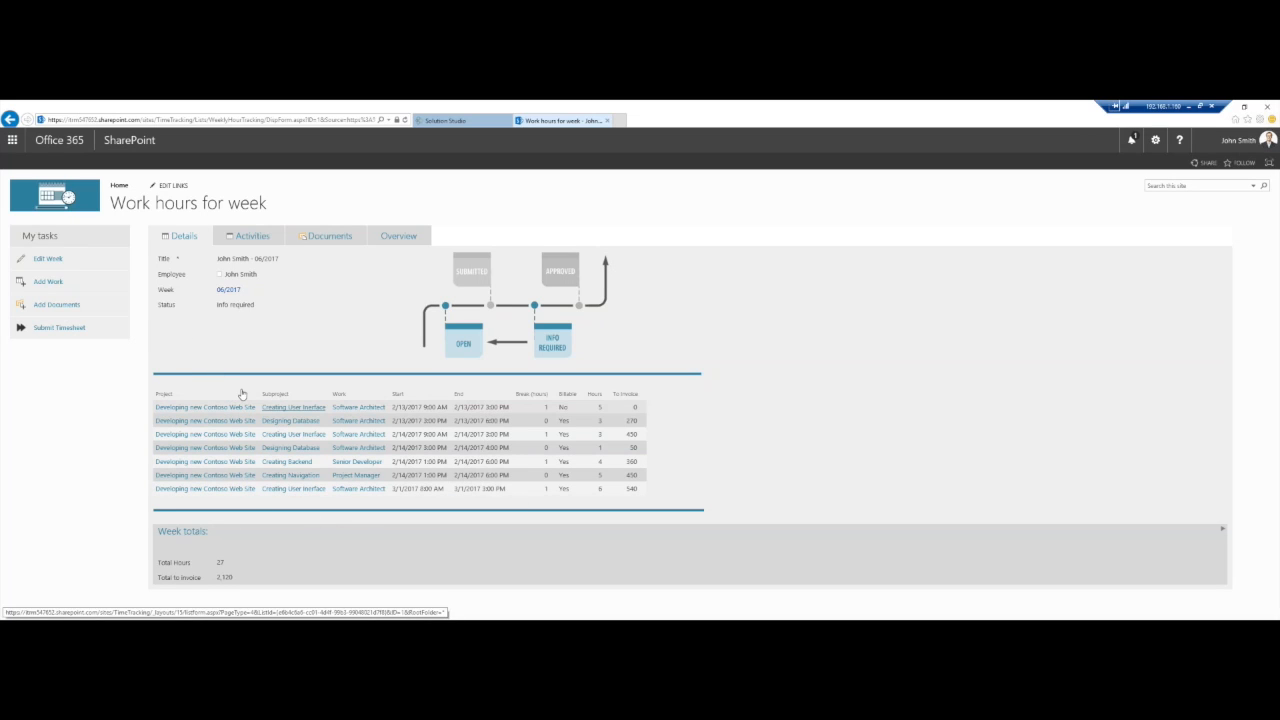
Open the timesheet's work for editing and set the "Created user navigation" entry's end time to 6:00 PM.
{"action": "left_click", "coordinate": [45, 259]}
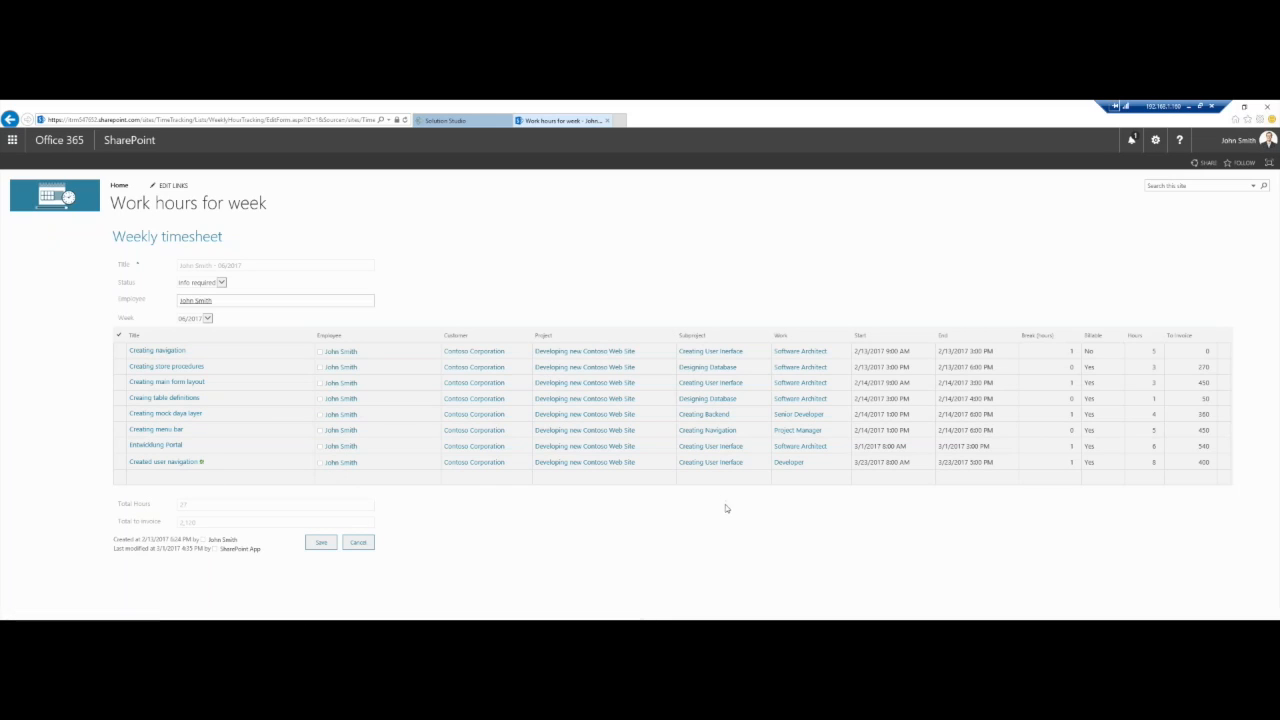
{"action": "left_click", "coordinate": [1050, 463]}
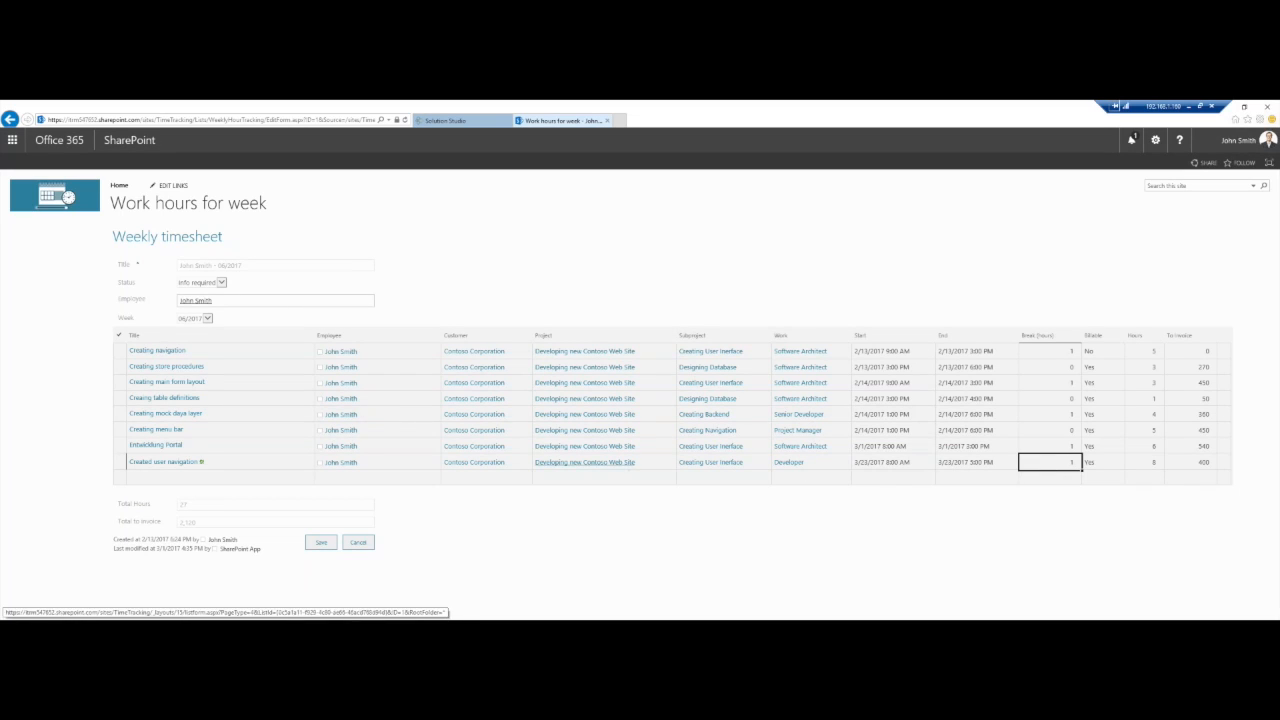
{"action": "double_click", "coordinate": [972, 463]}
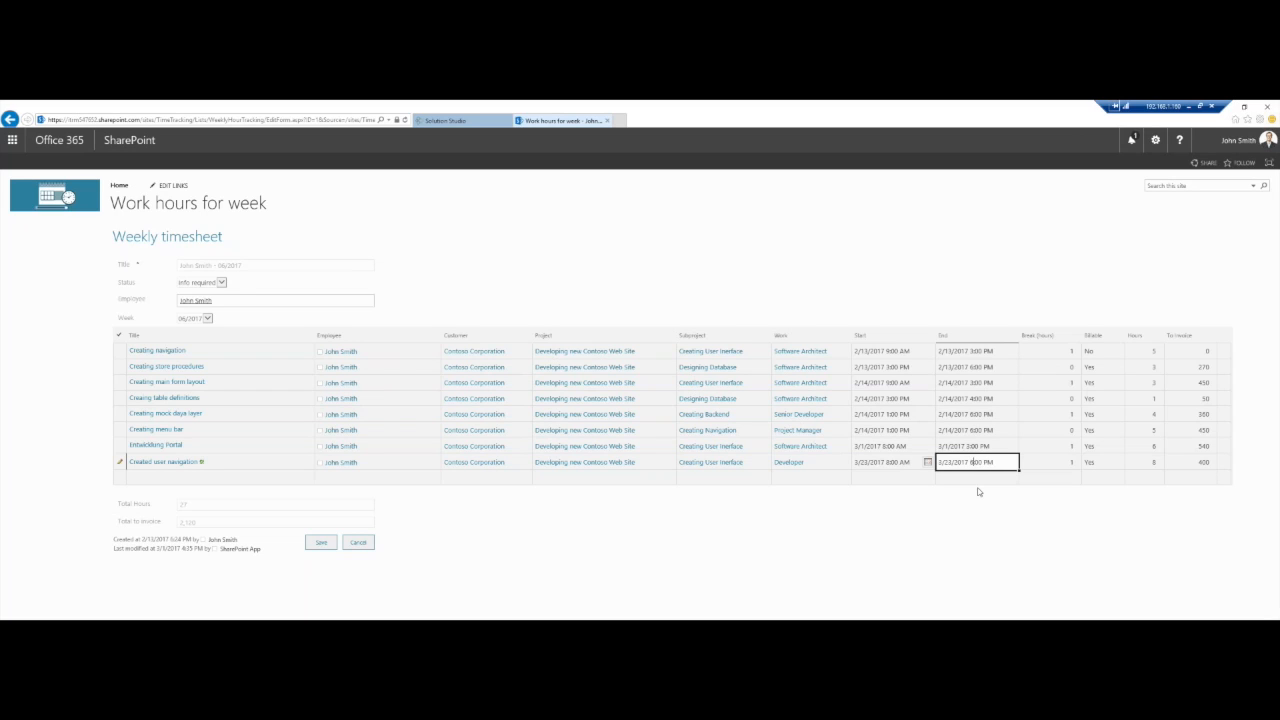
{"action": "type", "text": "6"}
{"action": "key", "text": "Return"}
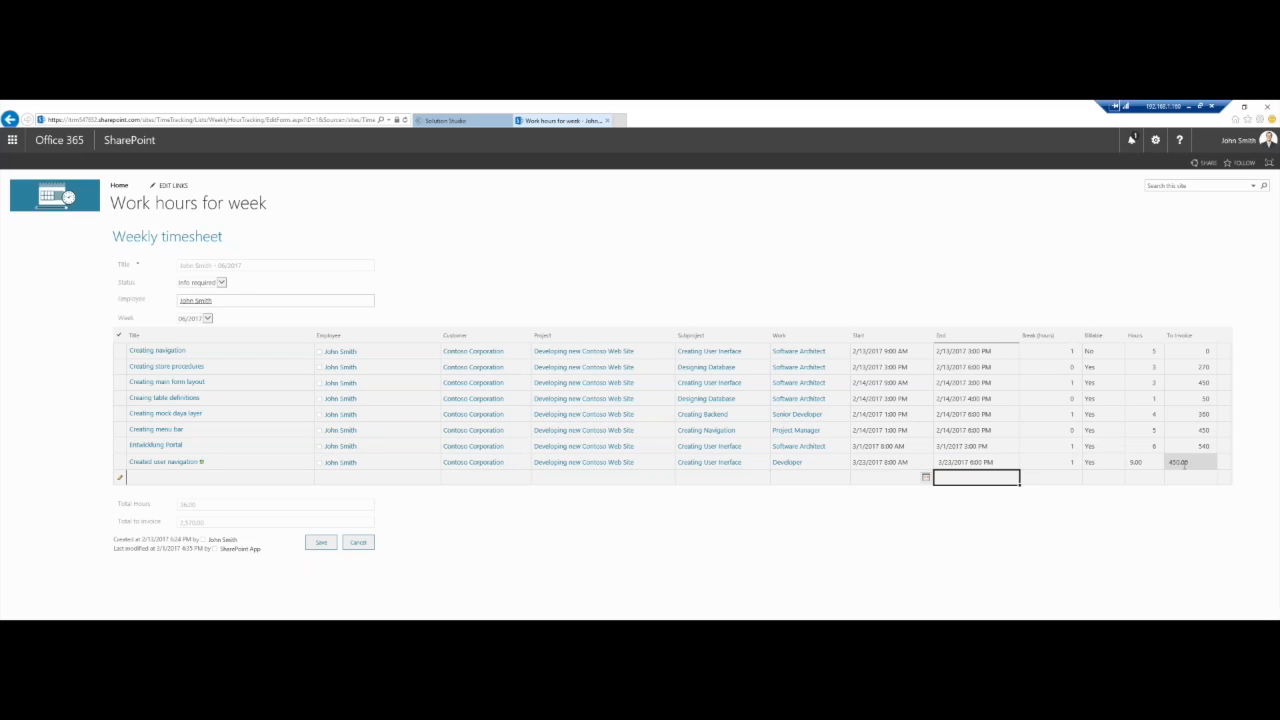
Change the "Created user navigation" entry's work type to Project Manager and check its amount to invoice.
{"action": "left_click", "coordinate": [845, 465]}
{"action": "left_click", "coordinate": [845, 465]}
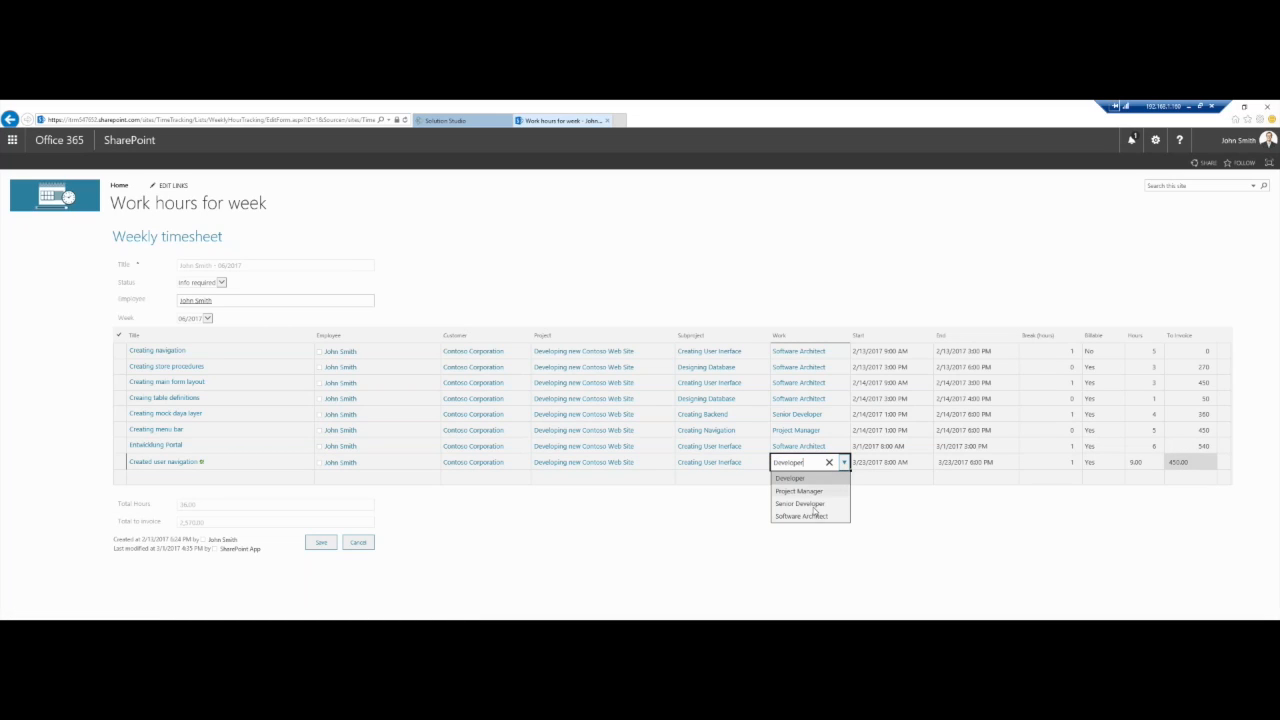
{"action": "left_click", "coordinate": [812, 491]}
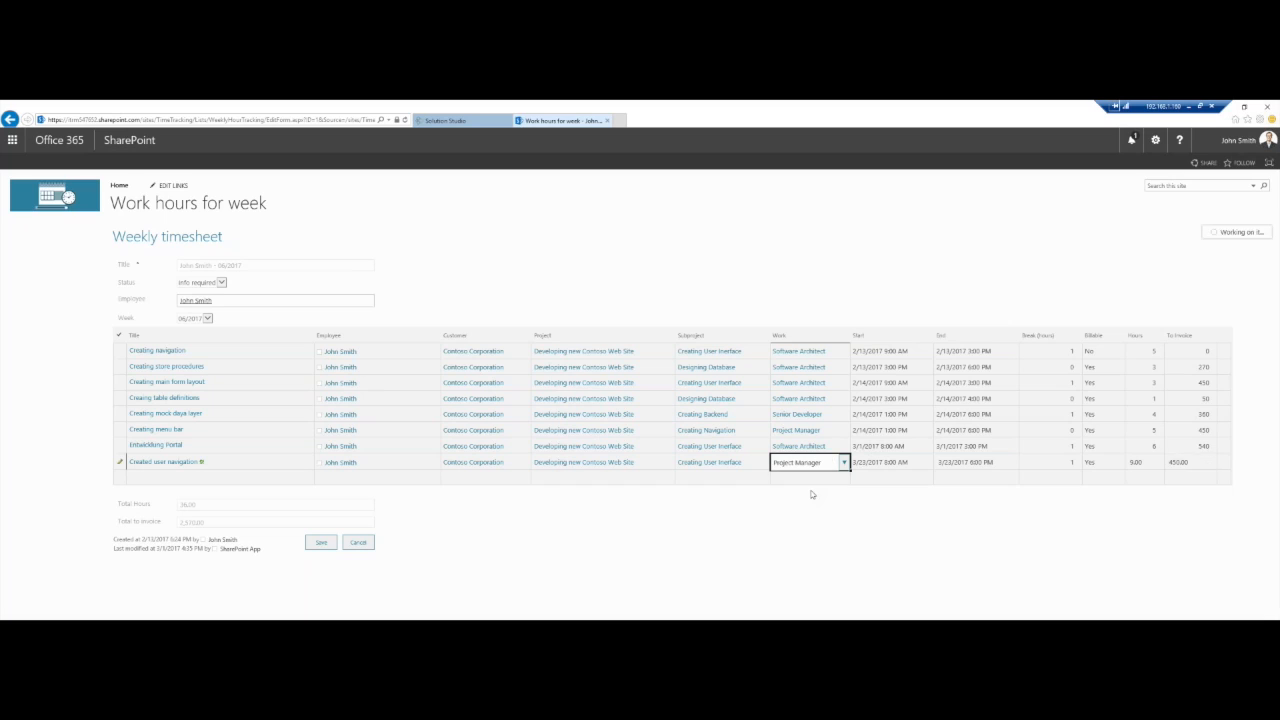
{"action": "left_click", "coordinate": [881, 446]}
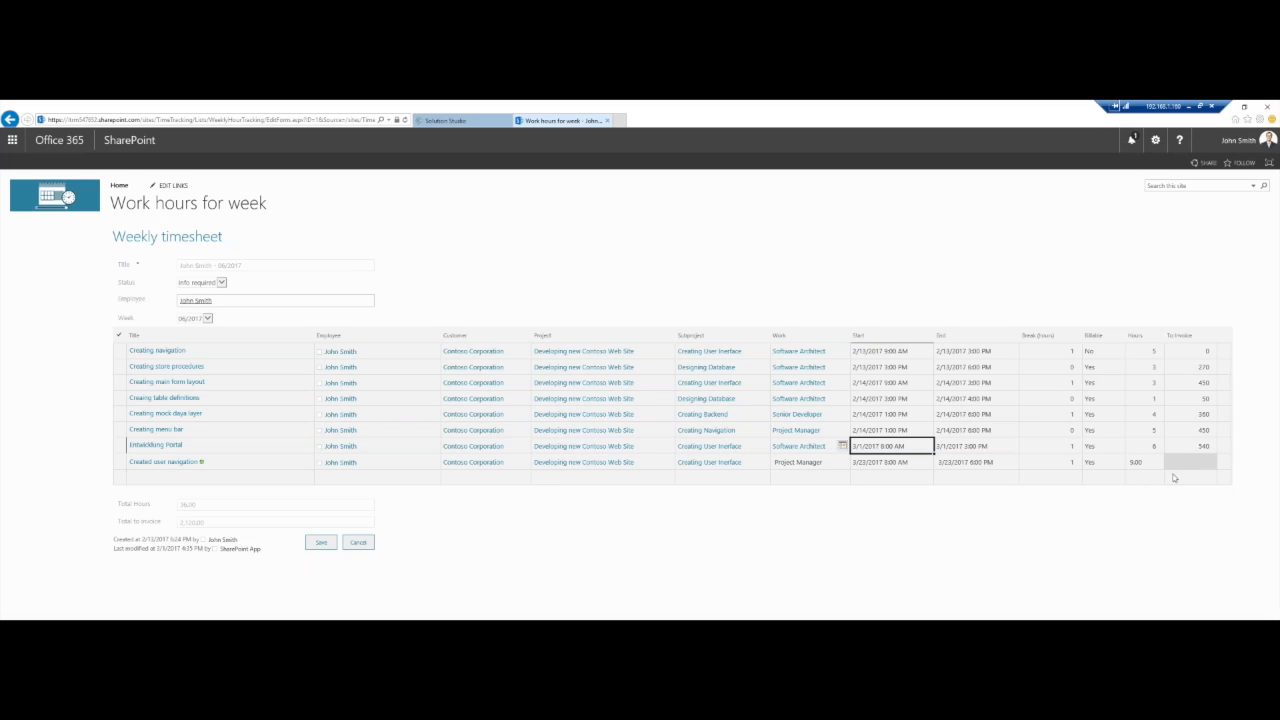
{"action": "left_click", "coordinate": [1168, 466]}
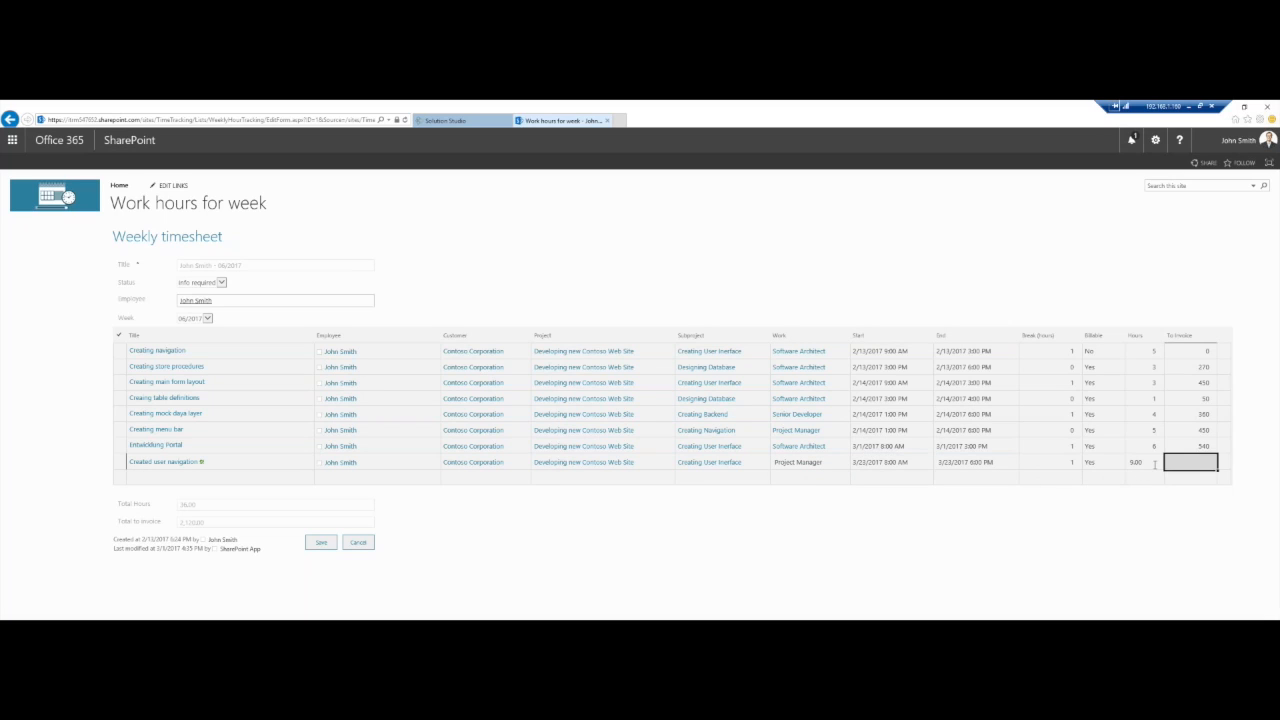
Switch the "Created user navigation" entry's work type to Developer and back to Project Manager to compare the invoice amounts.
{"action": "left_click", "coordinate": [841, 462]}
{"action": "left_click", "coordinate": [844, 462]}
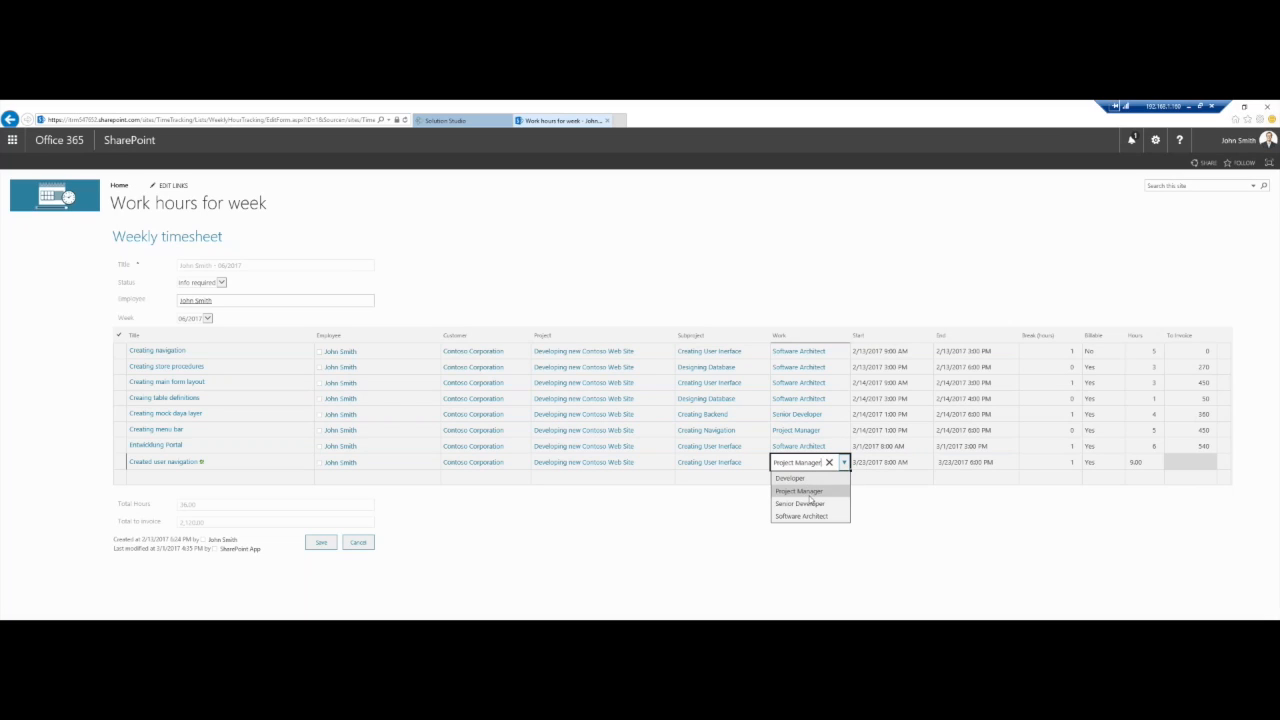
{"action": "left_click", "coordinate": [806, 478]}
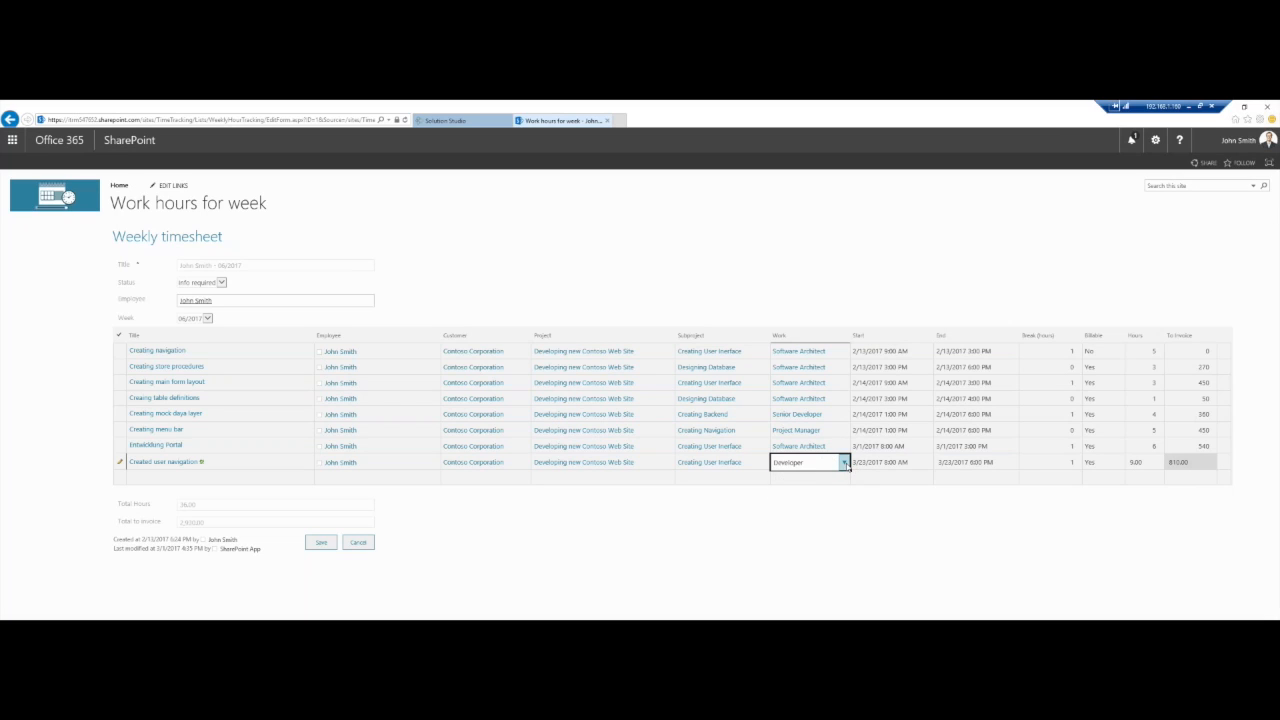
{"action": "left_click", "coordinate": [844, 463]}
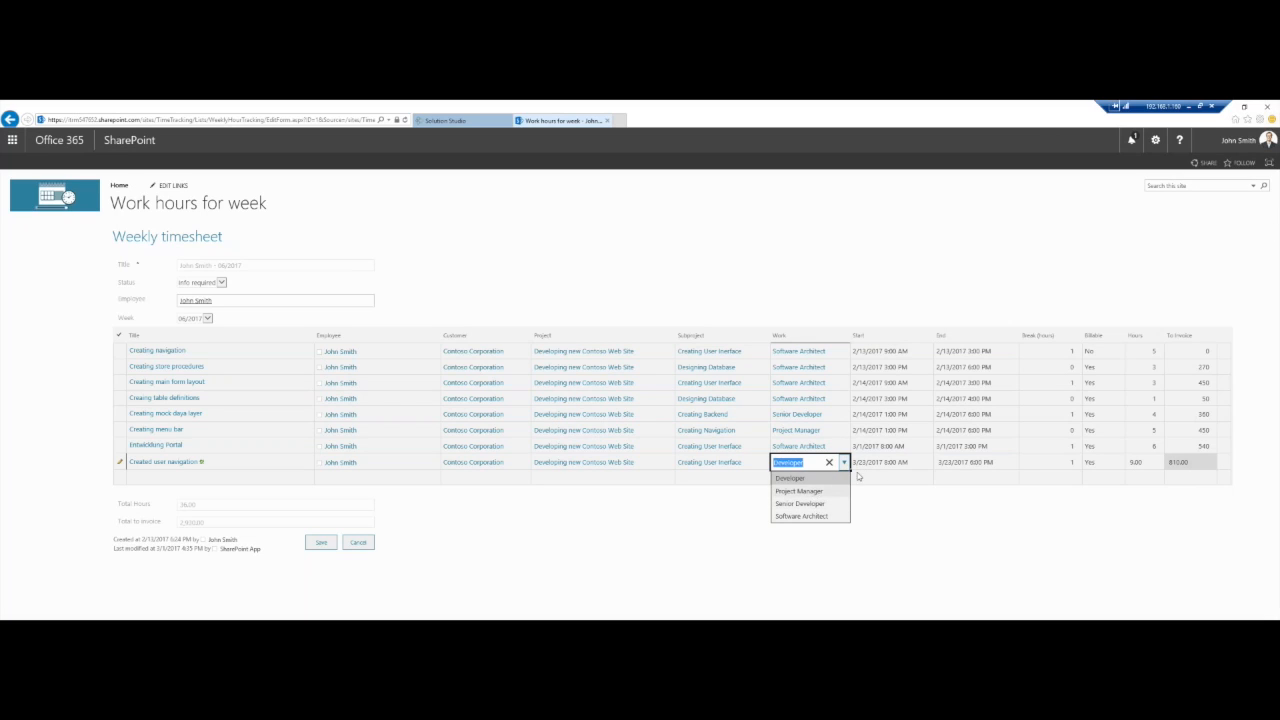
{"action": "left_click", "coordinate": [798, 491]}
Set the "Created user navigation" entry's work type to Senior Developer and try to save the timesheet.
{"action": "left_click", "coordinate": [844, 462]}
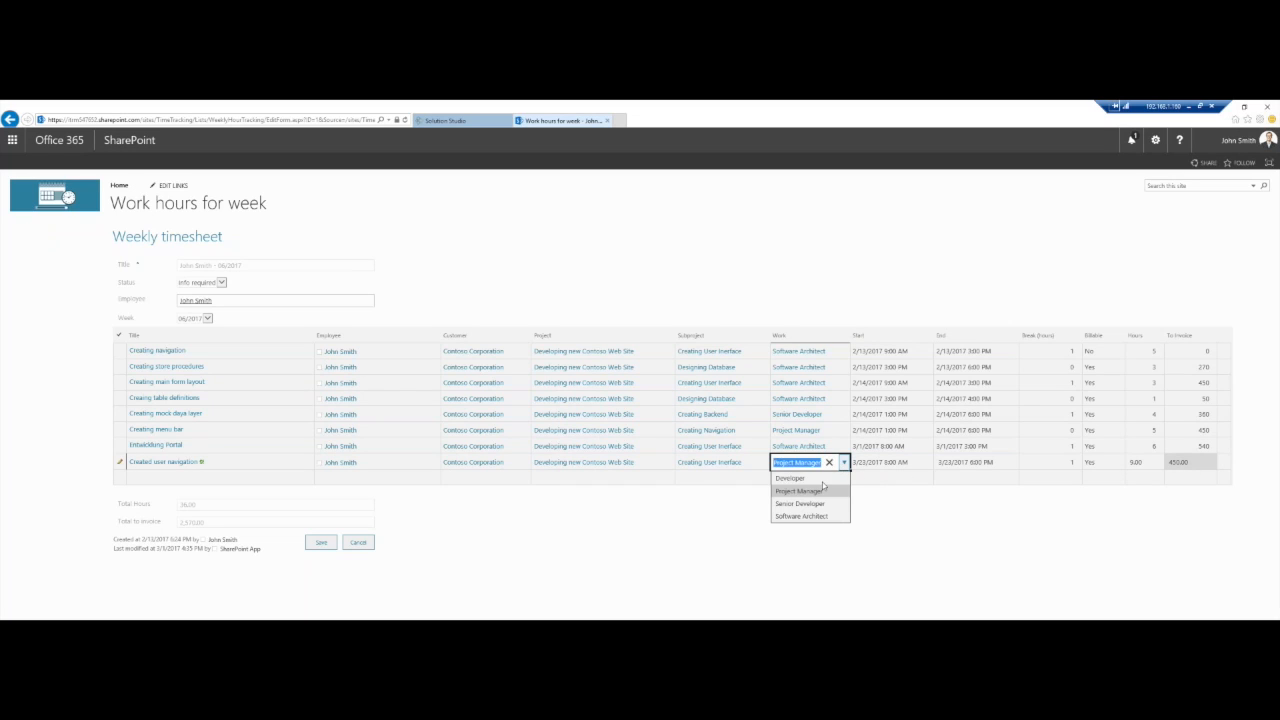
{"action": "left_click", "coordinate": [821, 504]}
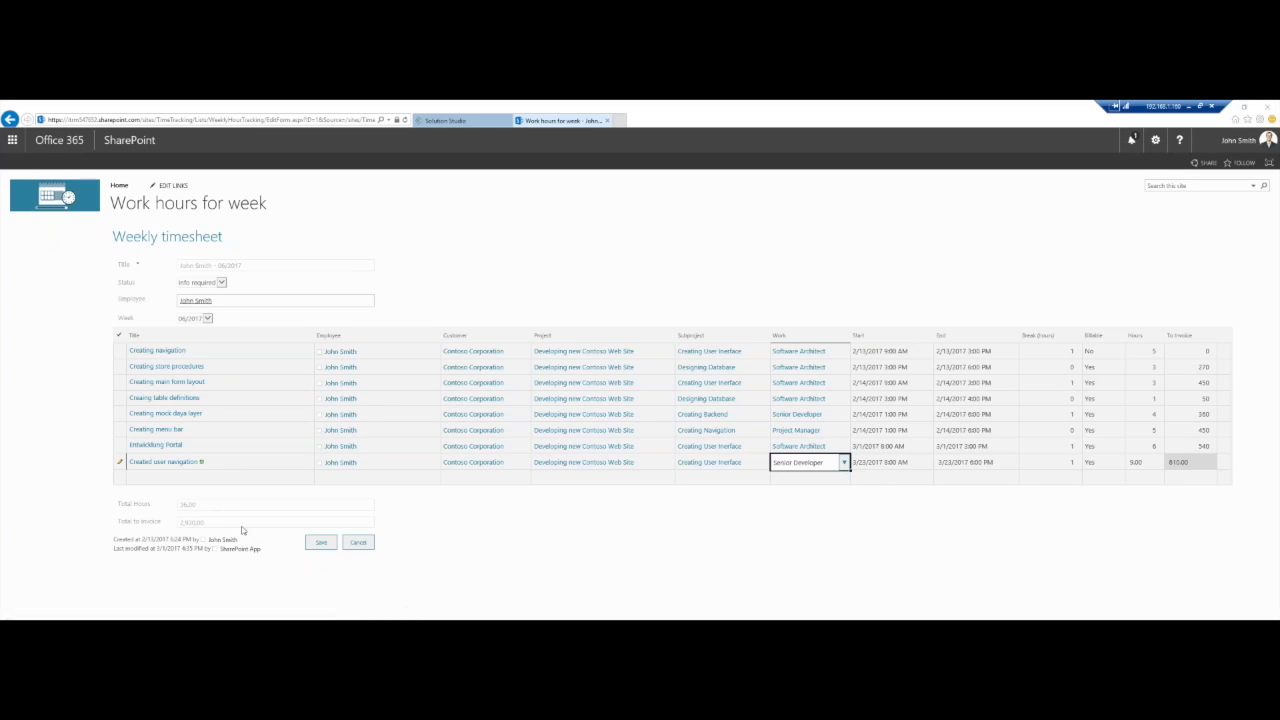
{"action": "left_click", "coordinate": [321, 544]}
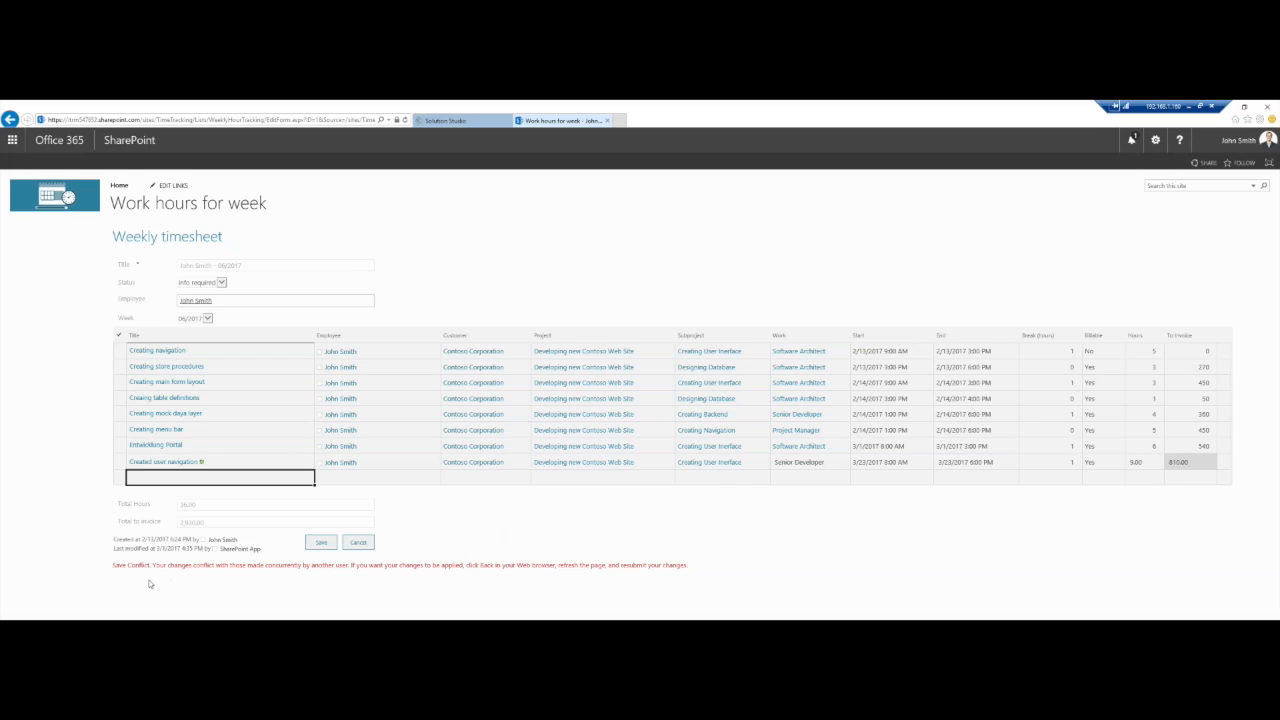
Read the message below the weekly timesheet form and discard the edits.
{"action": "left_click_drag", "start_coordinate": [148, 566], "coordinate": [233, 566]}
{"action": "left_click", "coordinate": [314, 573]}
{"action": "left_click", "coordinate": [357, 544]}
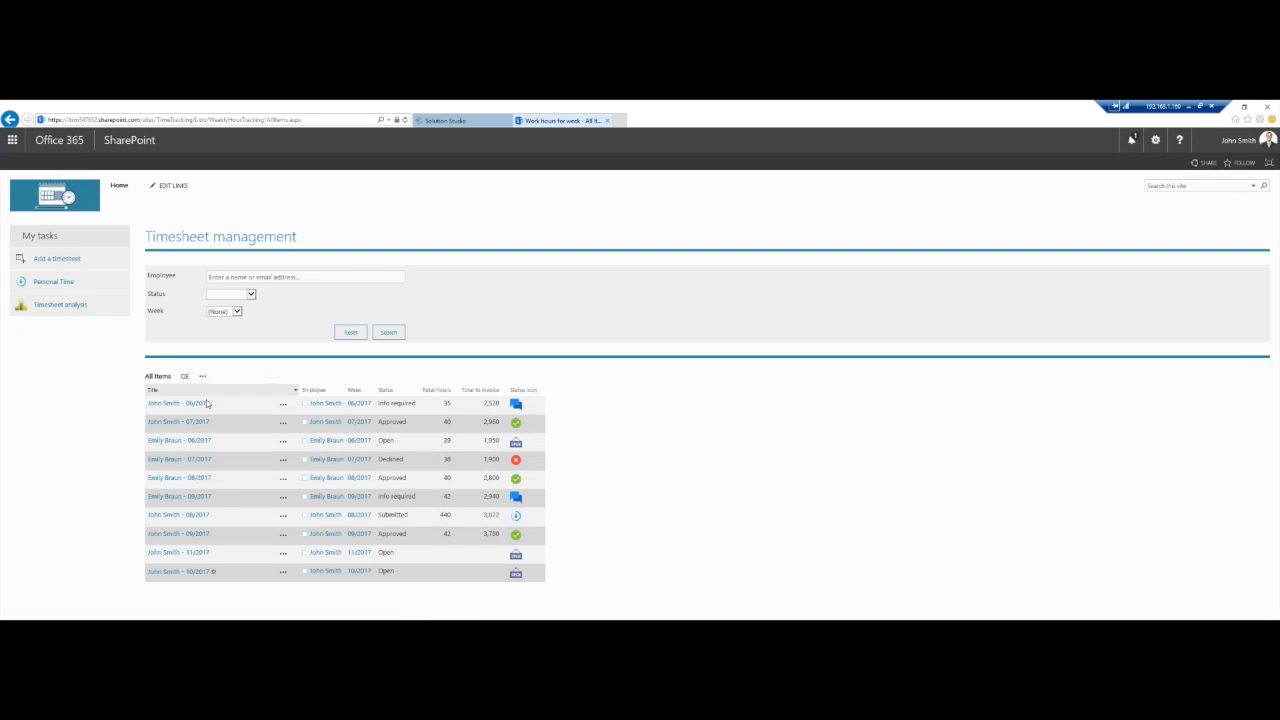
Review the charts in the Personal Work Overview and return to the timesheet list.
{"action": "left_click", "coordinate": [50, 283]}
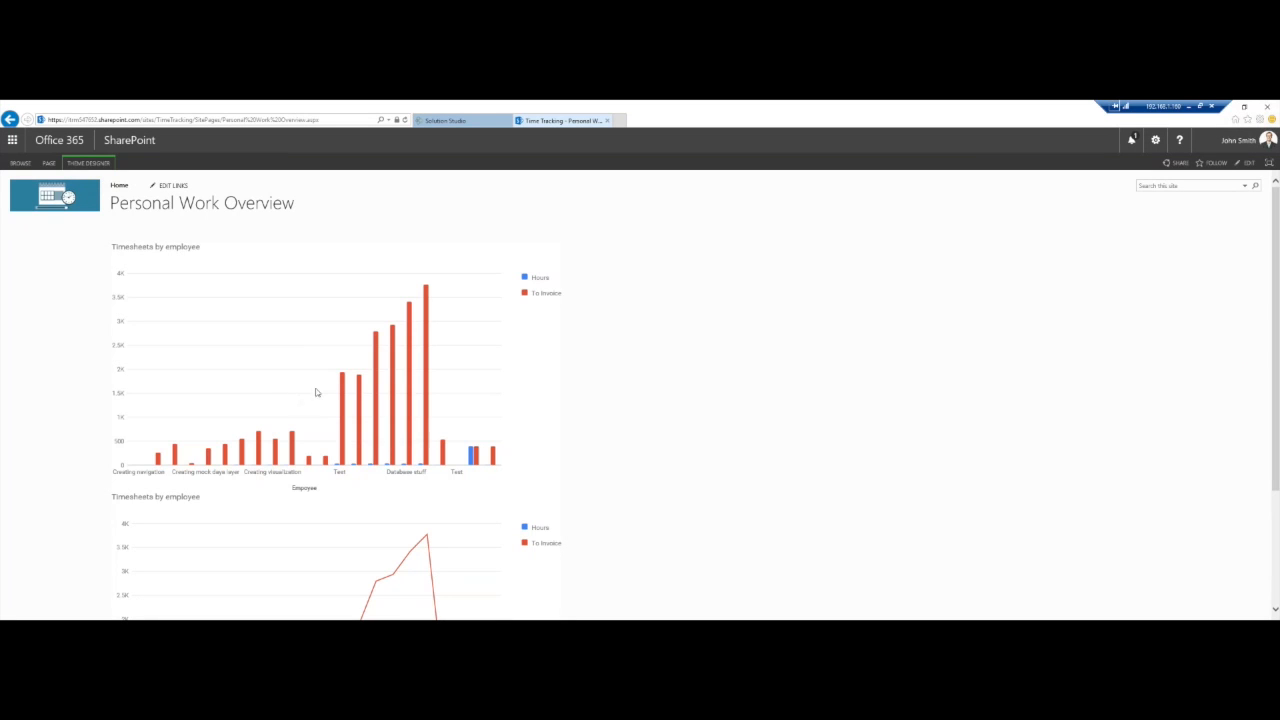
{"action": "scroll", "coordinate": [391, 416], "scroll_direction": "down", "scroll_amount": 2}
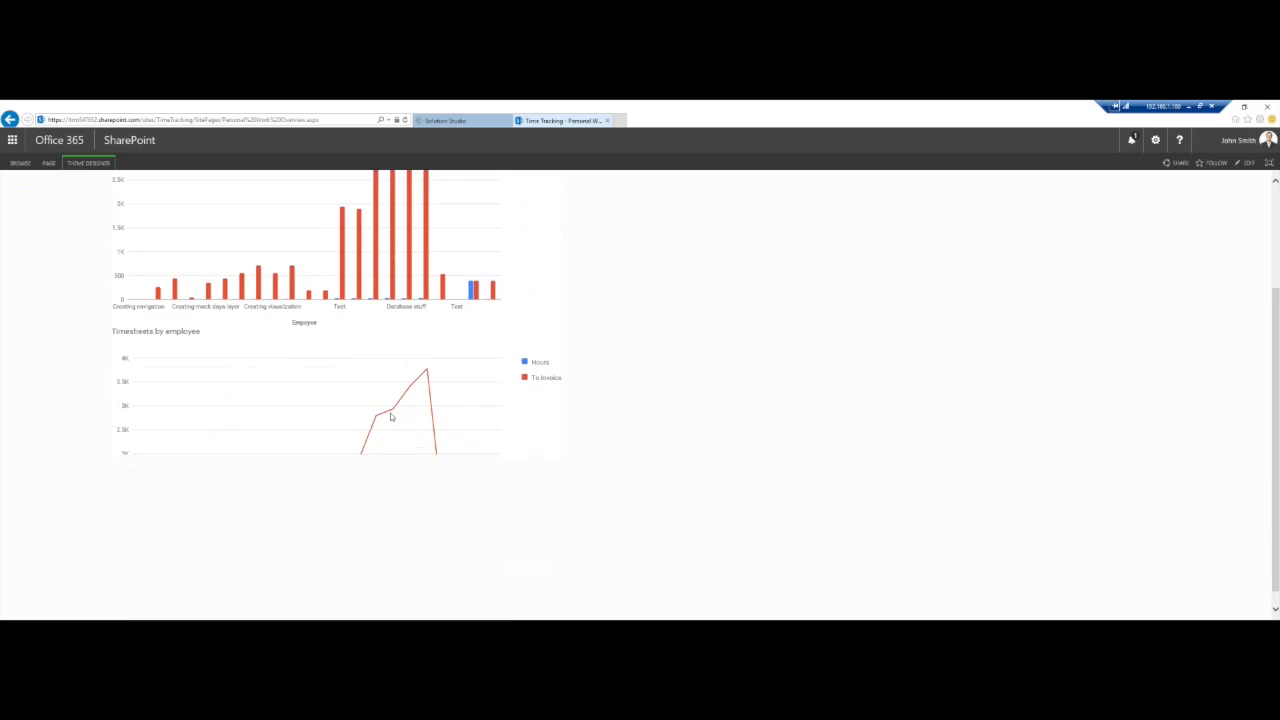
{"action": "scroll", "coordinate": [300, 390], "scroll_direction": "up", "scroll_amount": 2}
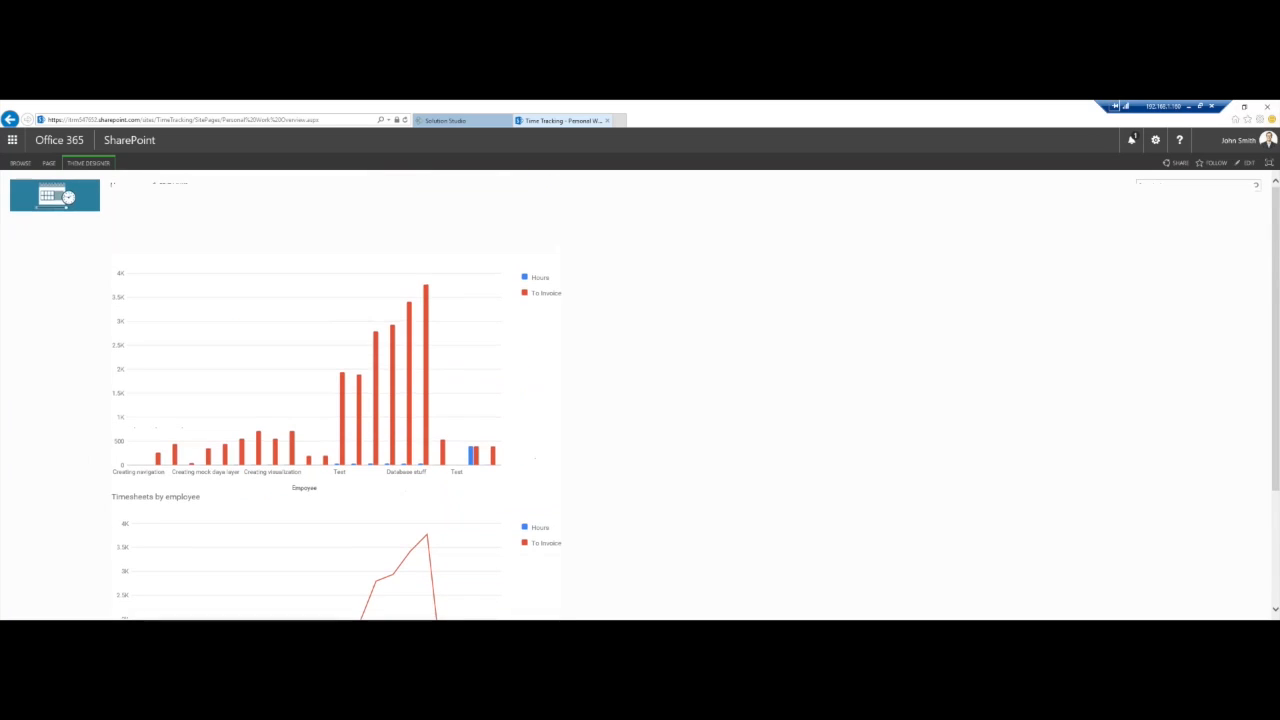
{"action": "left_click", "coordinate": [9, 120]}
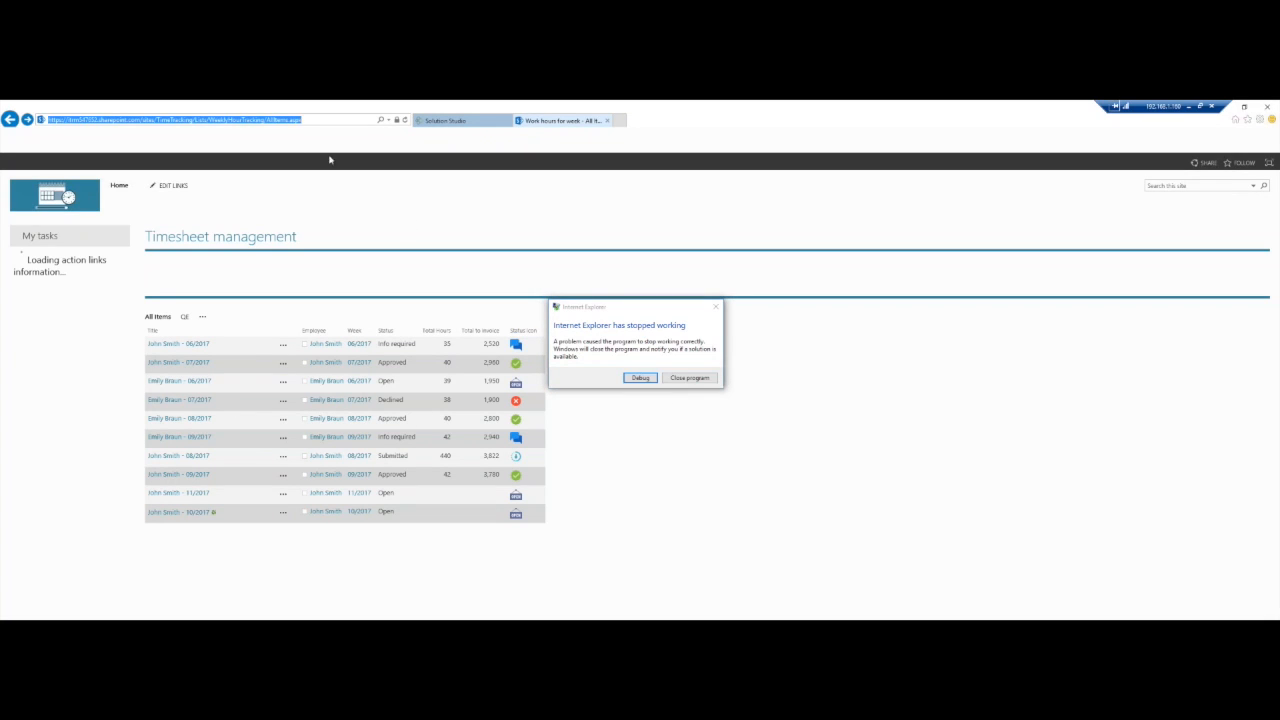
Dismiss the browser crash message and open the TimeSheet Analysis page.
{"action": "left_click", "coordinate": [699, 380]}
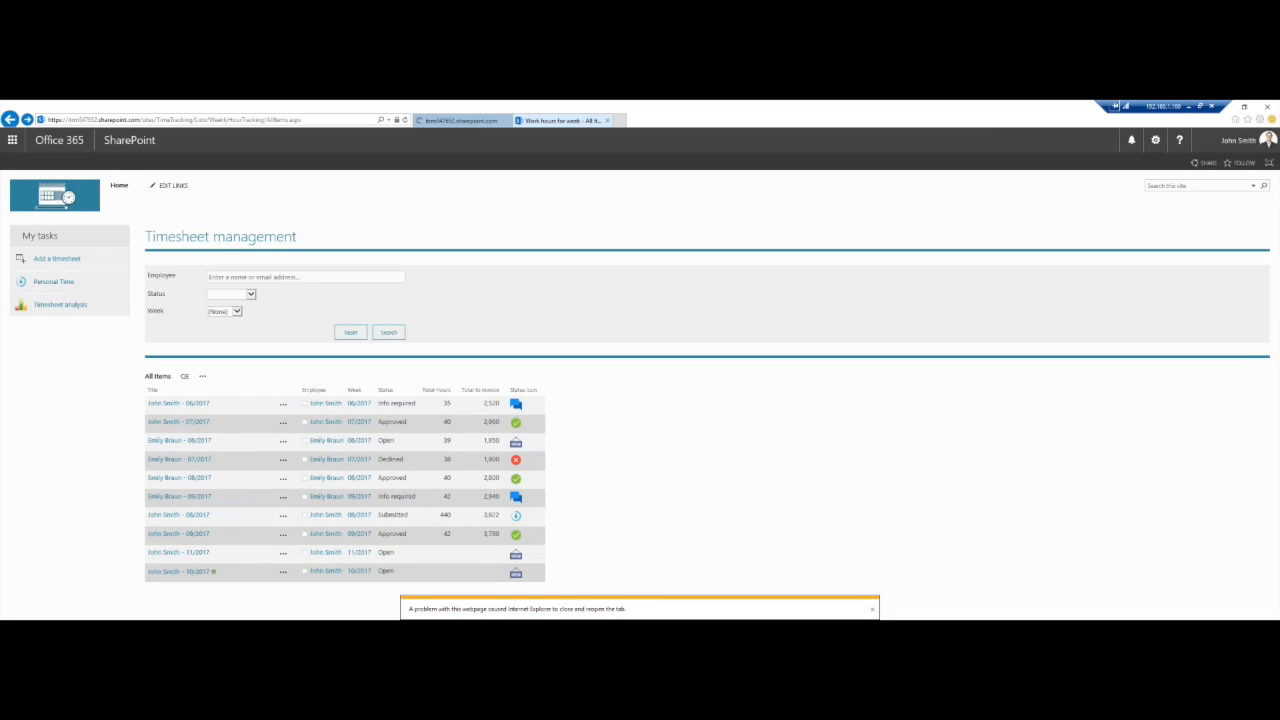
{"action": "left_click", "coordinate": [60, 305]}
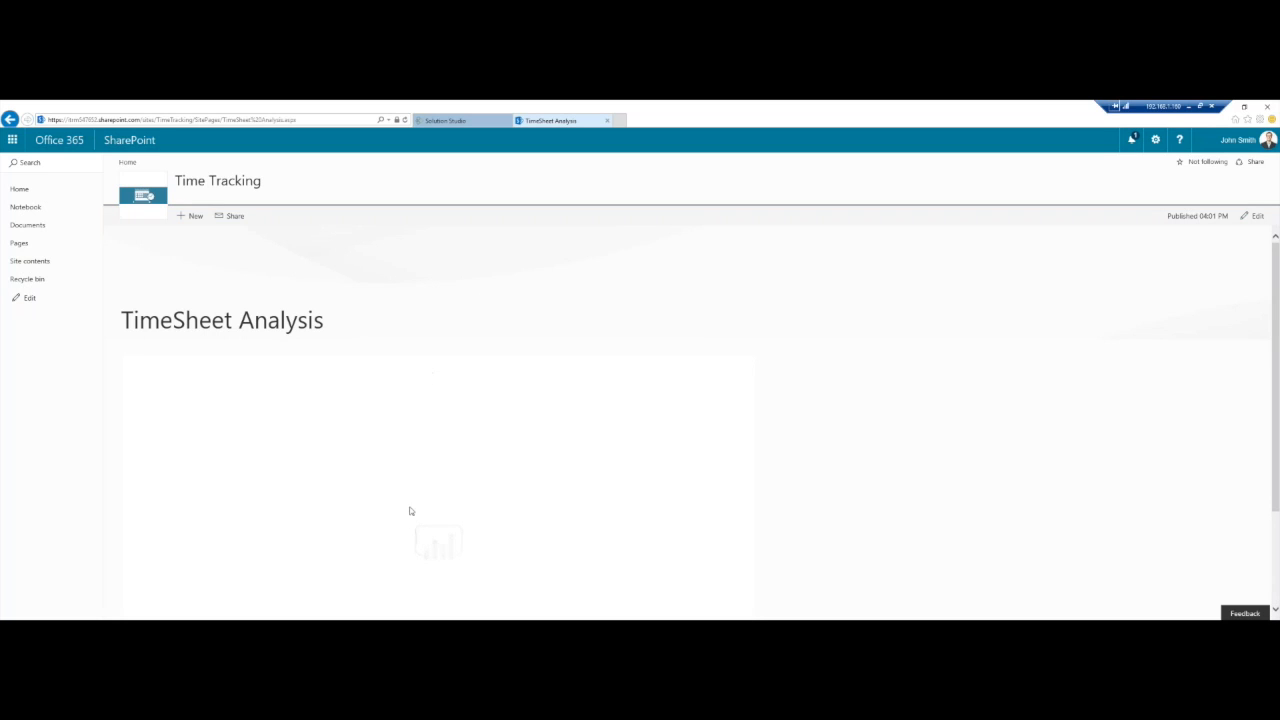
Review the TimeSheet Analysis charts and highlight the Senior Developer data in the hours by work title chart.
{"action": "scroll", "coordinate": [435, 556], "scroll_direction": "down", "scroll_amount": 2}
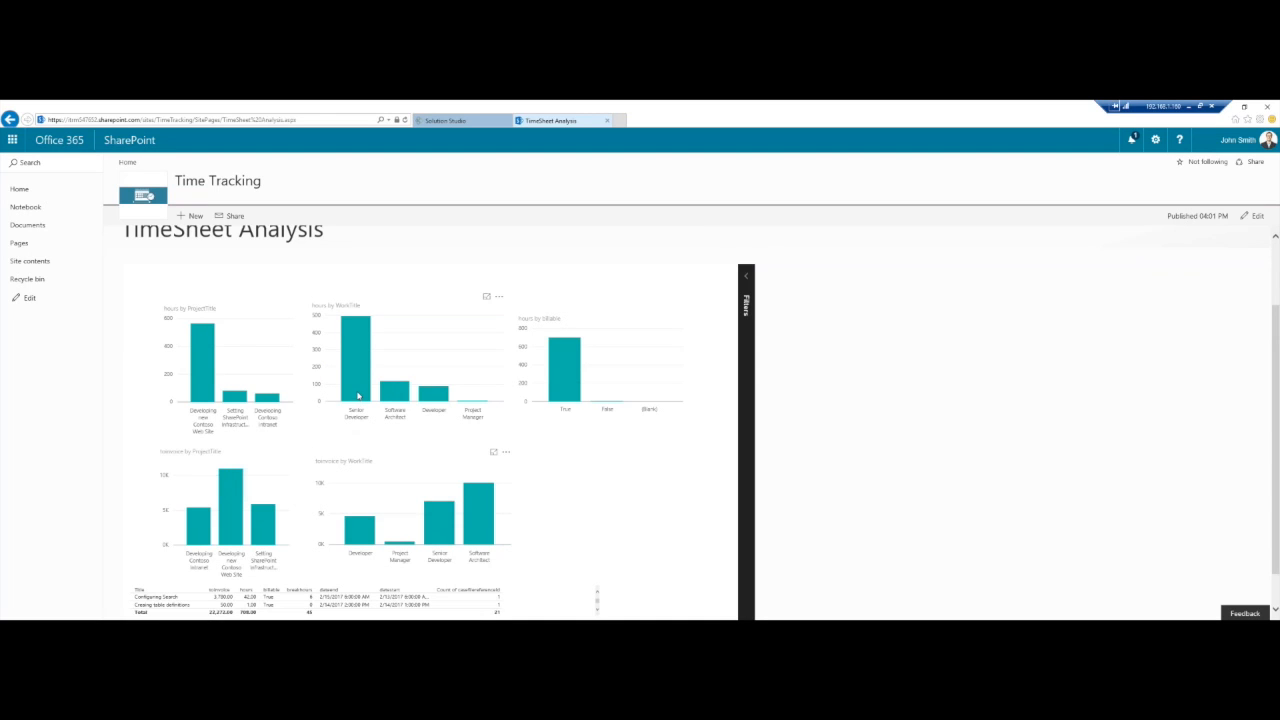
{"action": "left_click", "coordinate": [360, 385]}
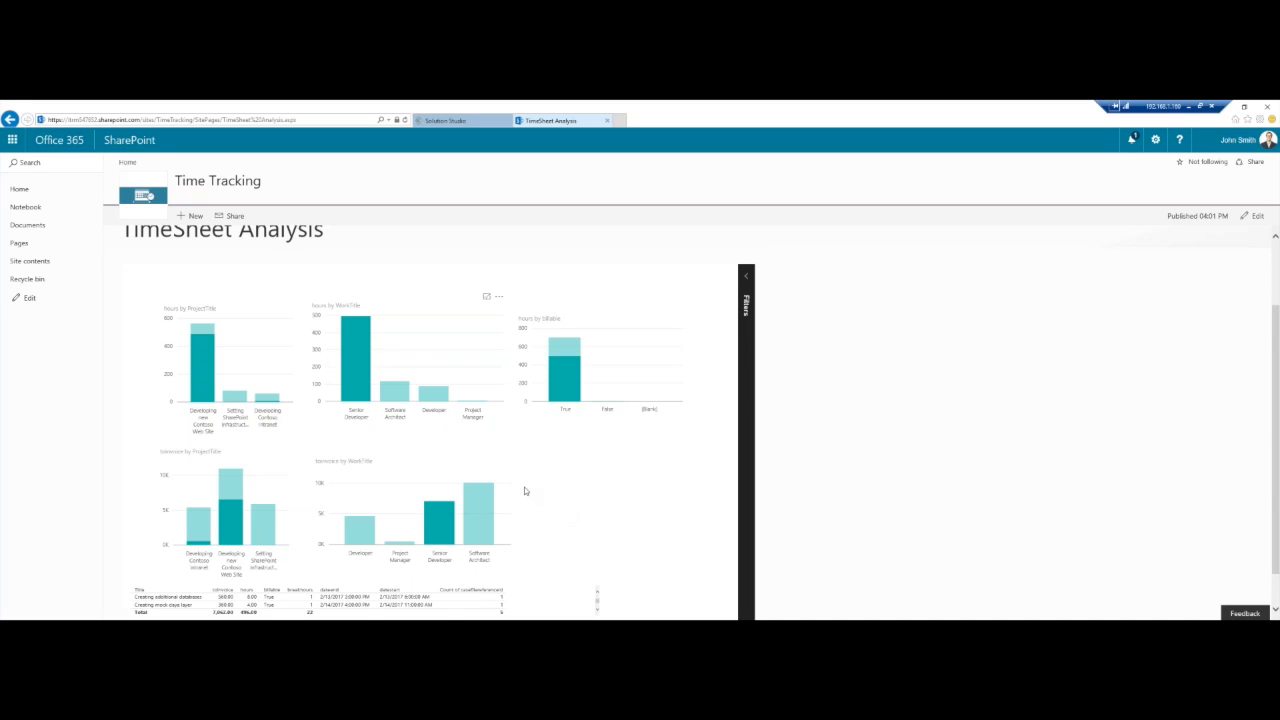
{"action": "scroll", "coordinate": [525, 490], "scroll_direction": "up", "scroll_amount": 2}
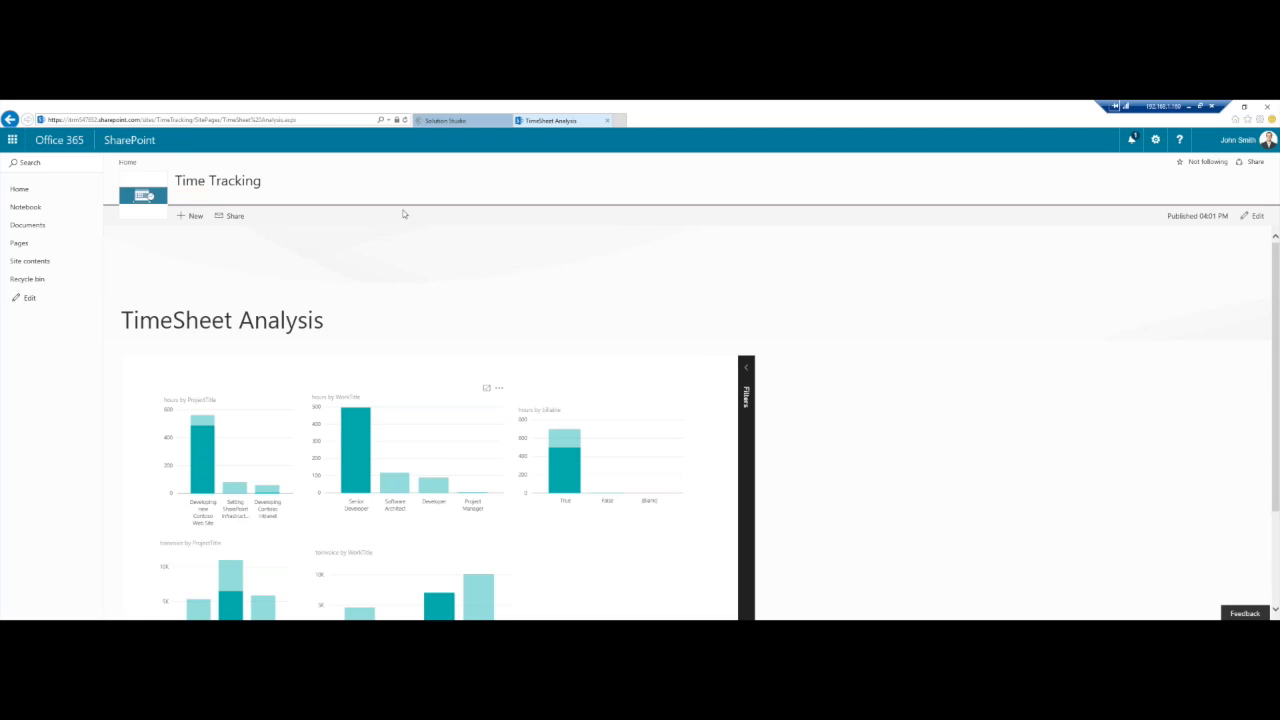
Look over the Time Sheet site's contents and open my.skybow.com in a new tab.
{"action": "left_click", "coordinate": [449, 122]}
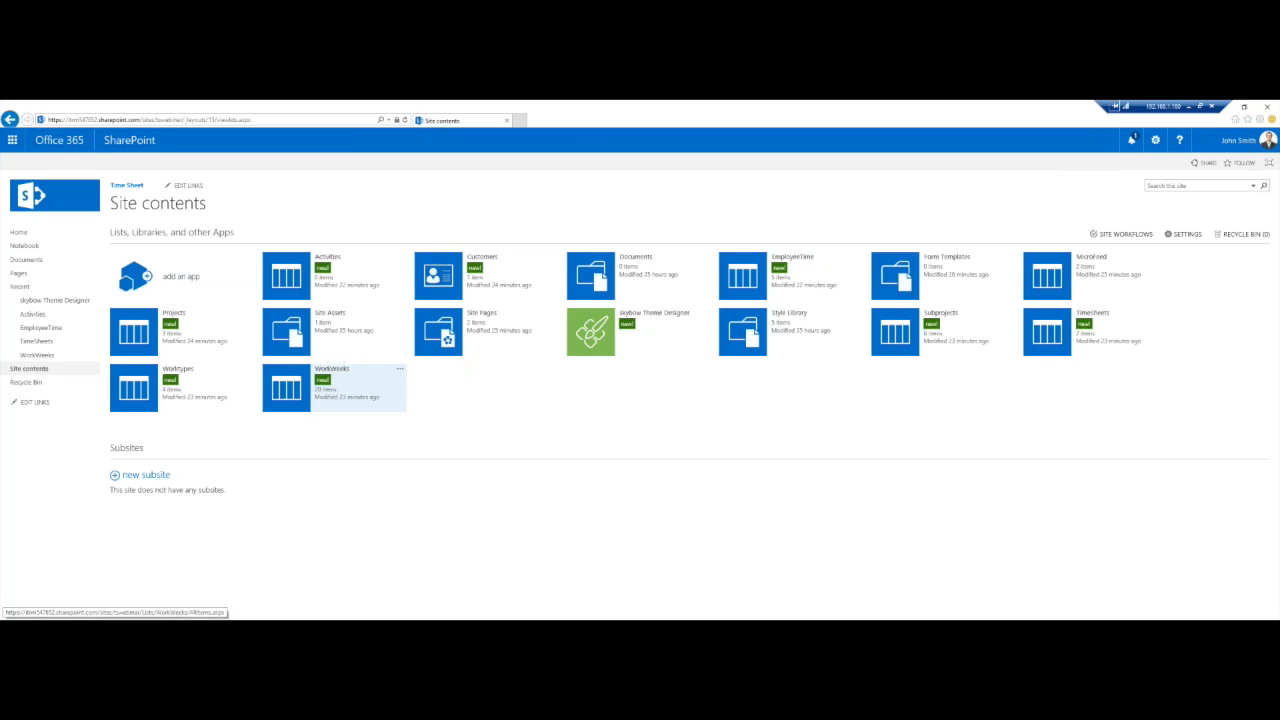
{"action": "left_click", "coordinate": [368, 400]}
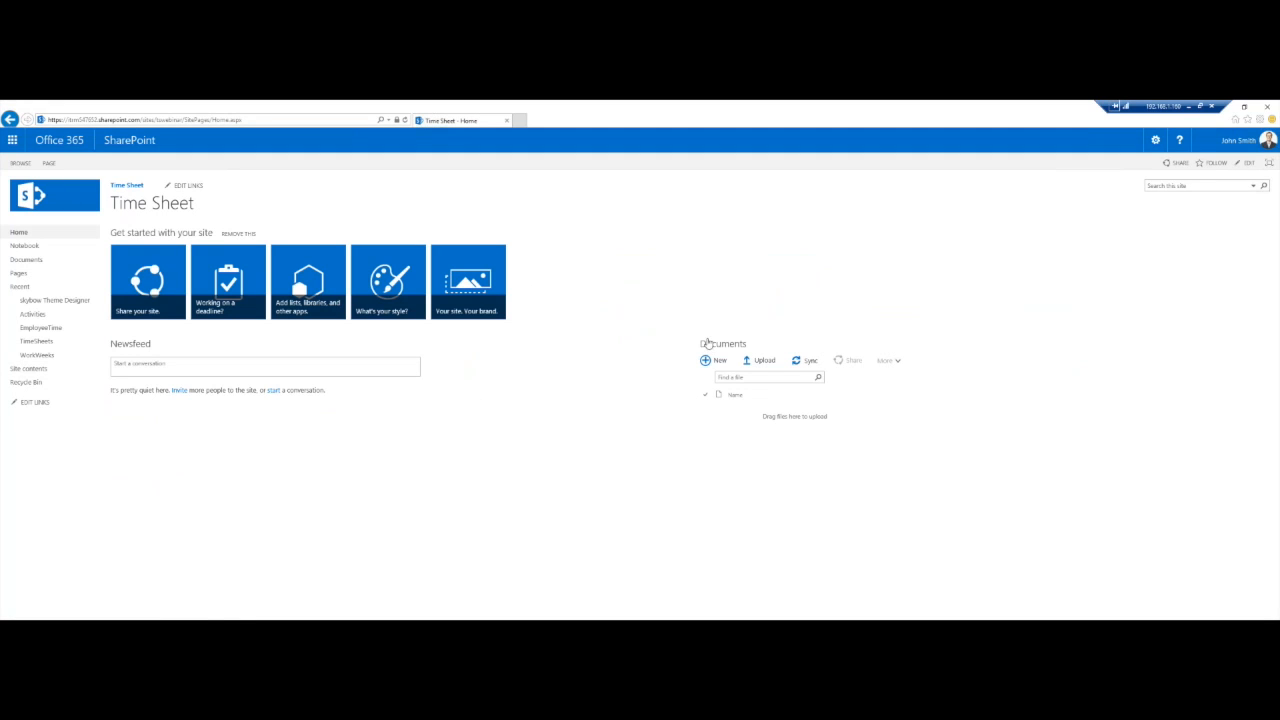
{"action": "key", "text": "ctrl+t"}
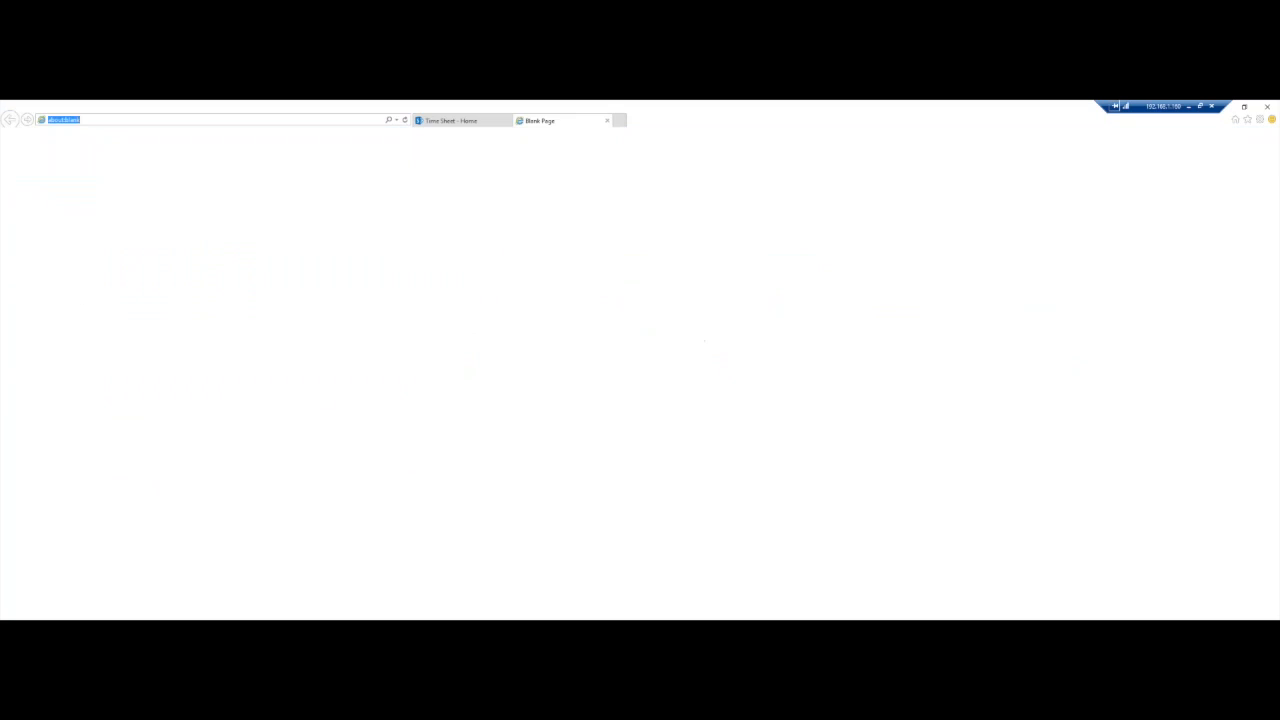
{"action": "type", "text": "my.skybow.com/"}
{"action": "key", "text": "Return"}
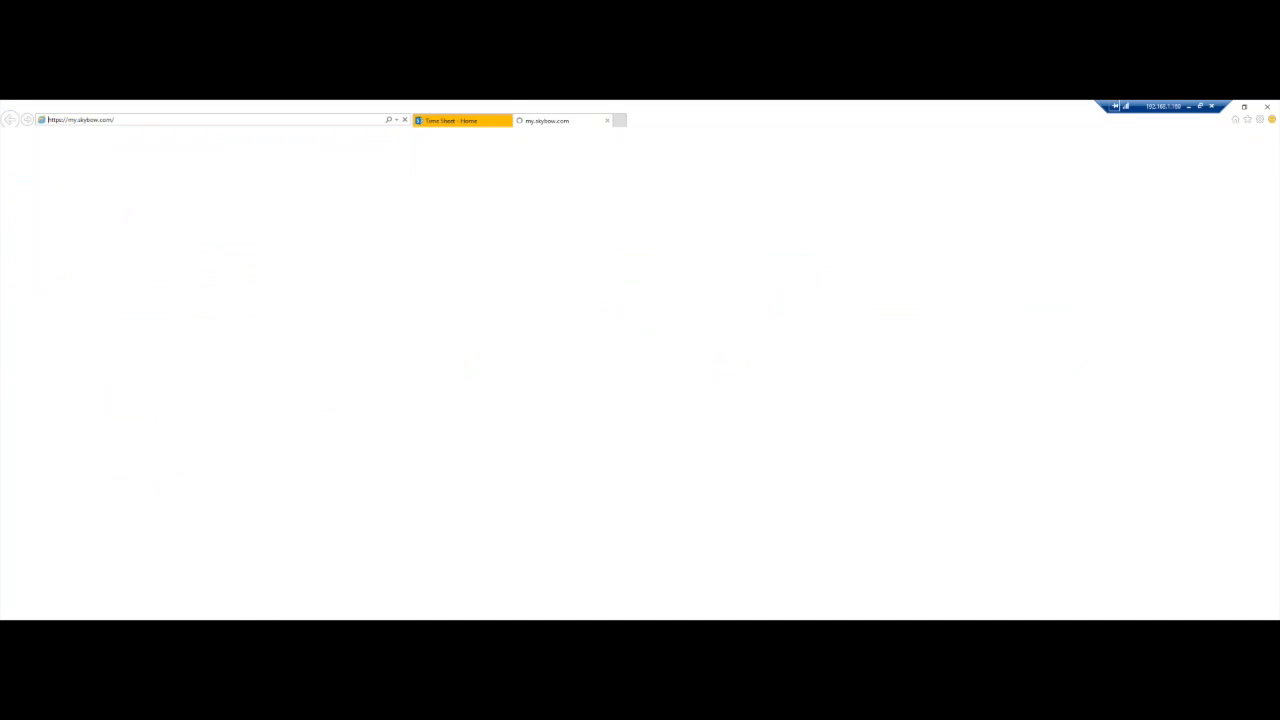
Check the Time Sheet site's home page, return to the skybow Portal and open the solutions overview.
{"action": "left_click", "coordinate": [452, 122]}
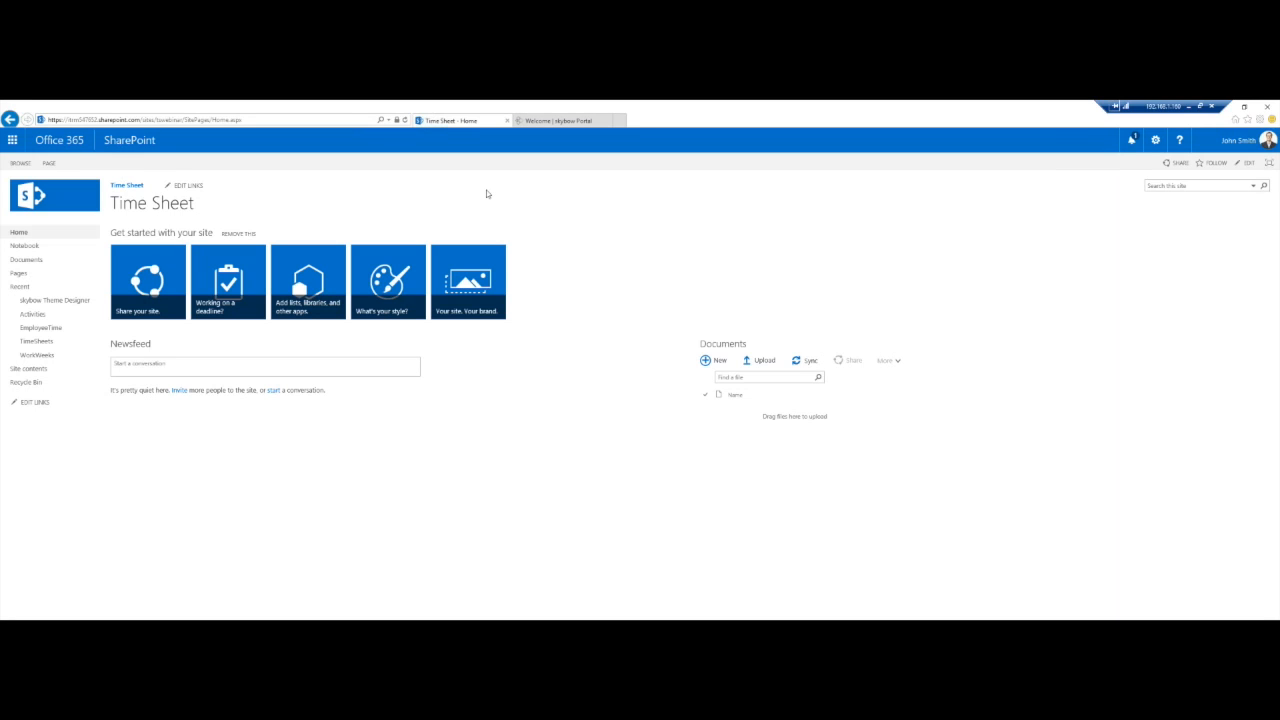
{"action": "left_click", "coordinate": [555, 120]}
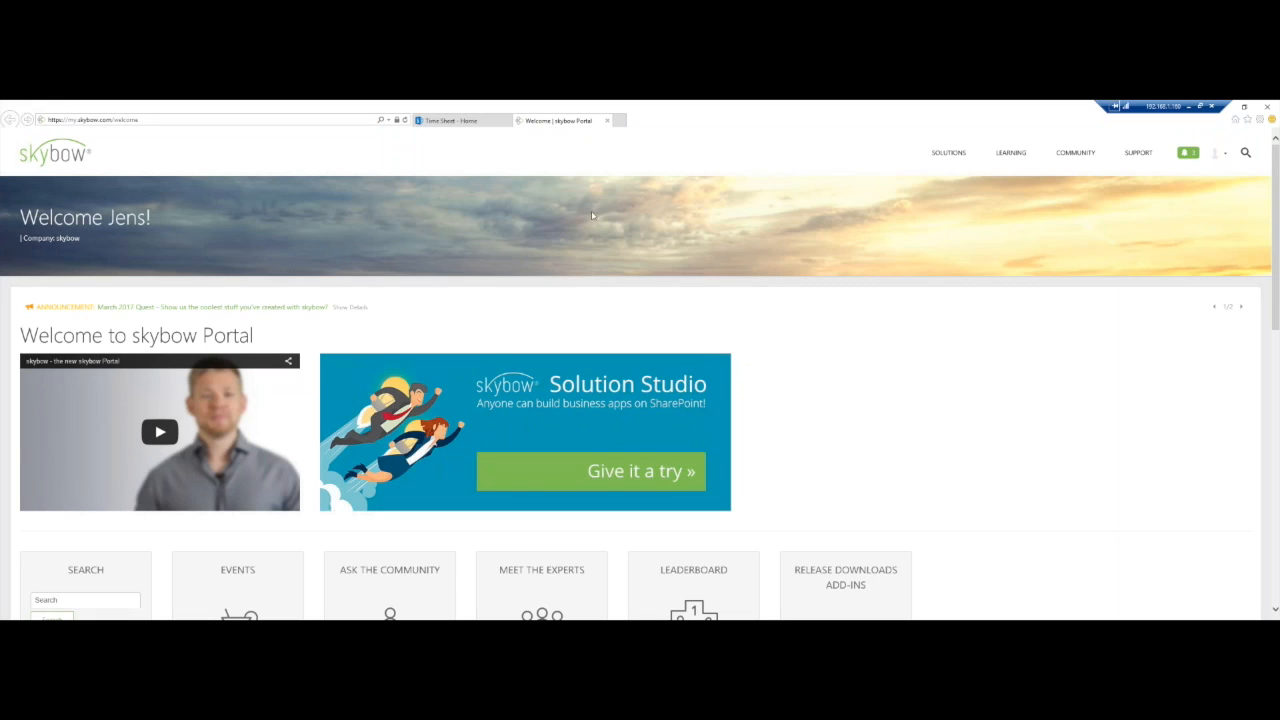
{"action": "left_click", "coordinate": [945, 157]}
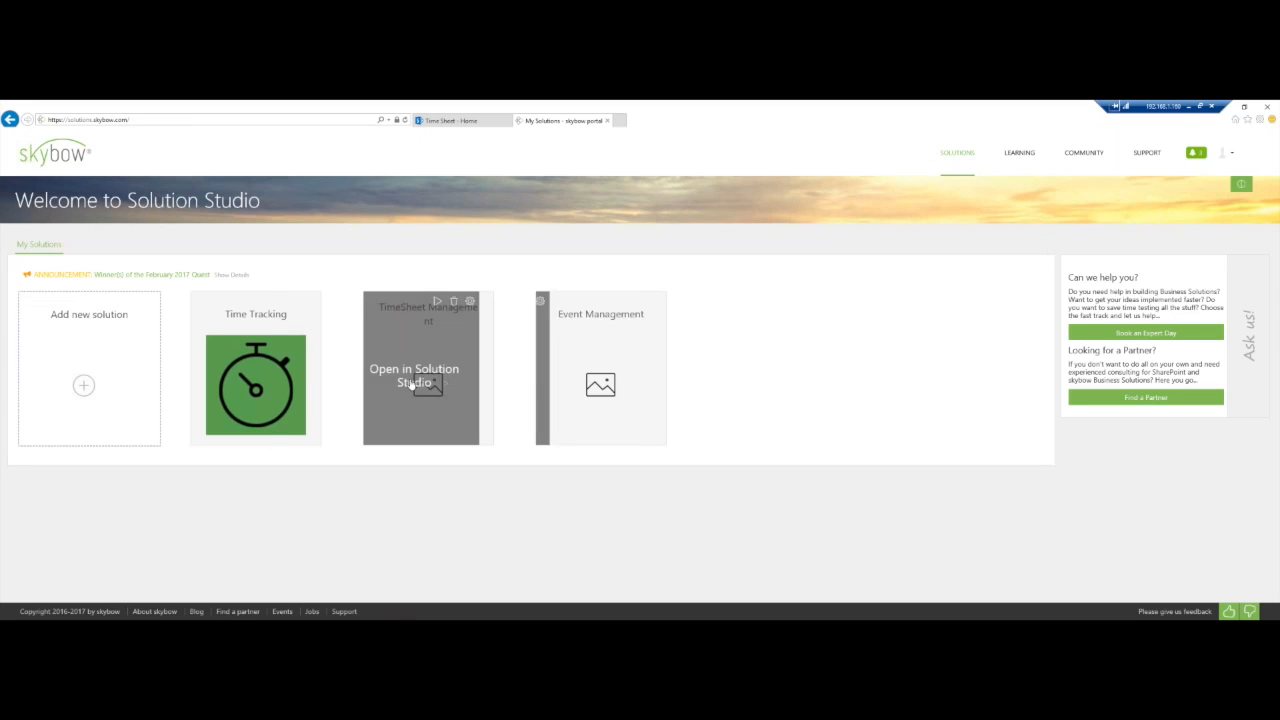
{"action": "mouse_move", "coordinate": [272, 366]}
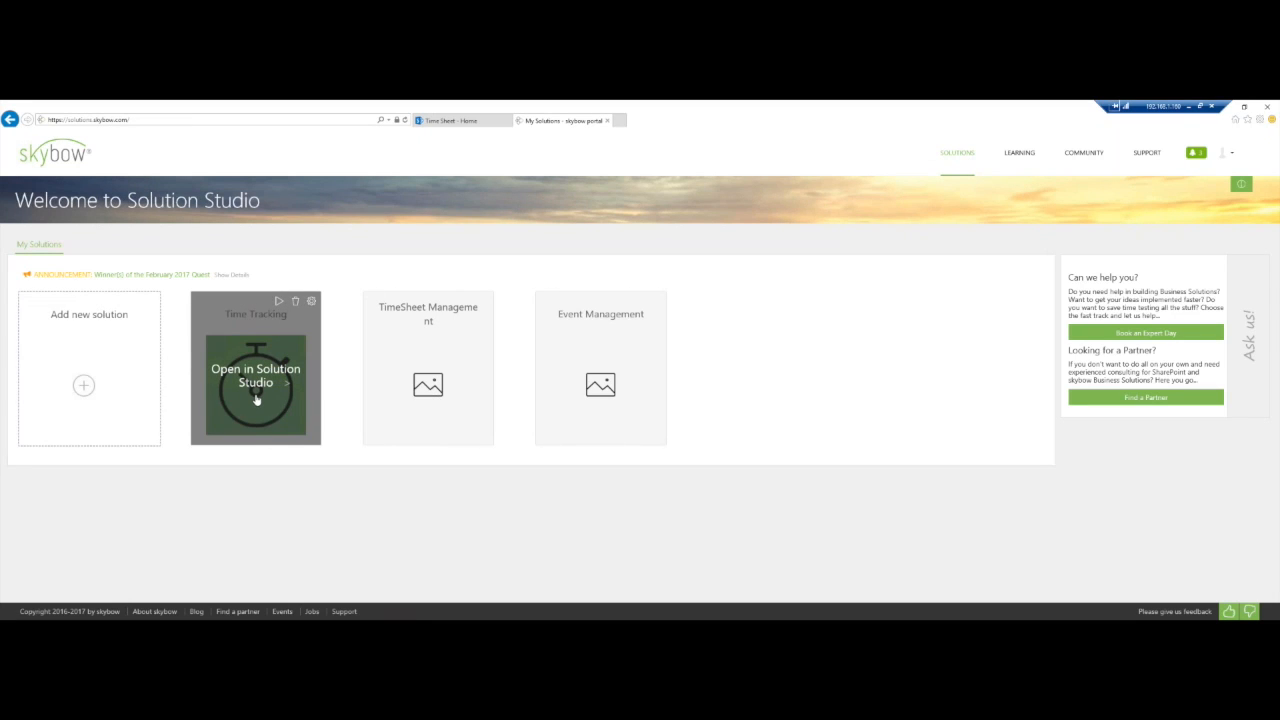
Create a new solution from scratch and name it TTWebinar.
{"action": "left_click", "coordinate": [101, 392]}
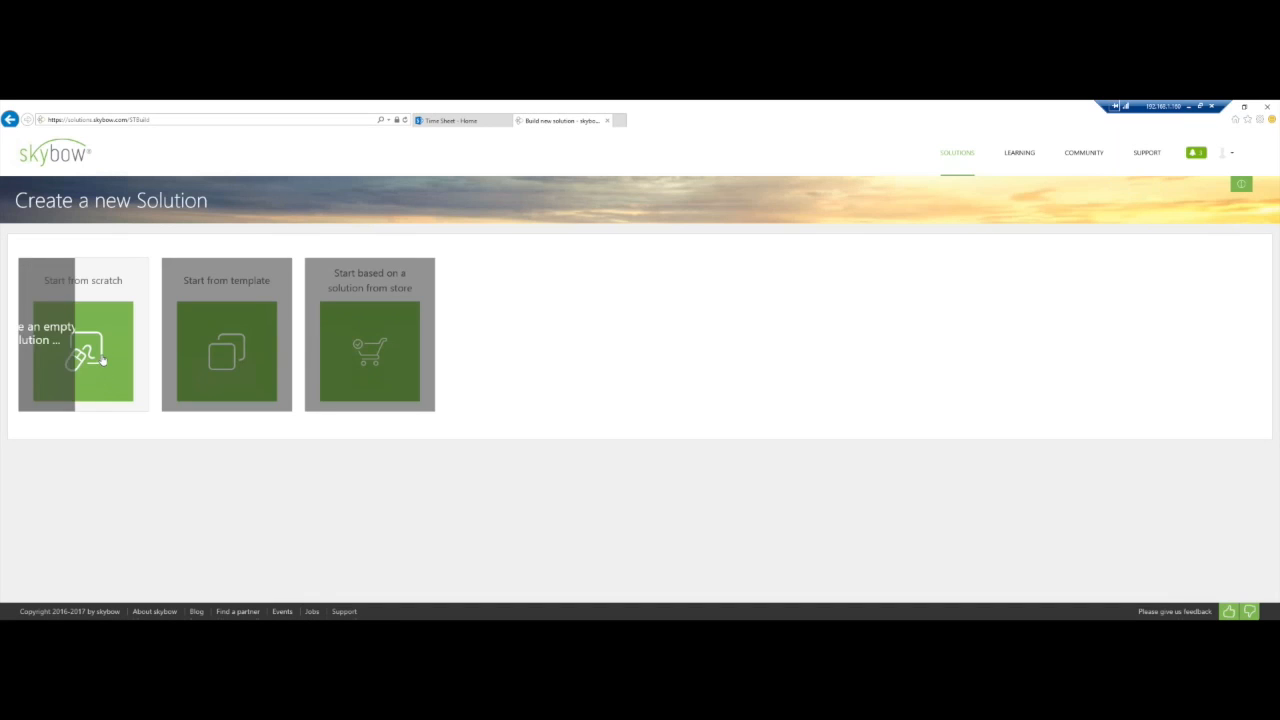
{"action": "left_click", "coordinate": [100, 386]}
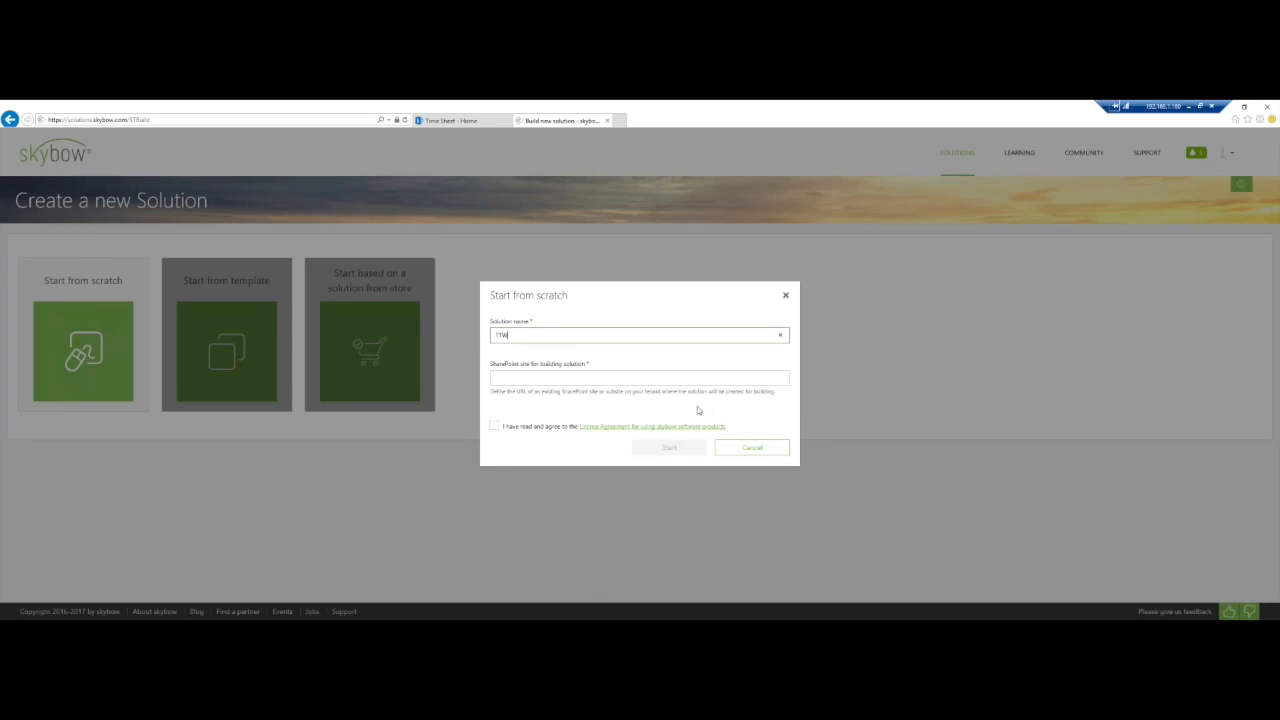
{"action": "type", "text": "TTWebinar"}
Copy the Time Sheet site's URL in as the SharePoint site for building, accept the license agreement and start the solution.
{"action": "left_click_drag", "start_coordinate": [547, 336], "coordinate": [487, 384]}
{"action": "left_click", "coordinate": [450, 120]}
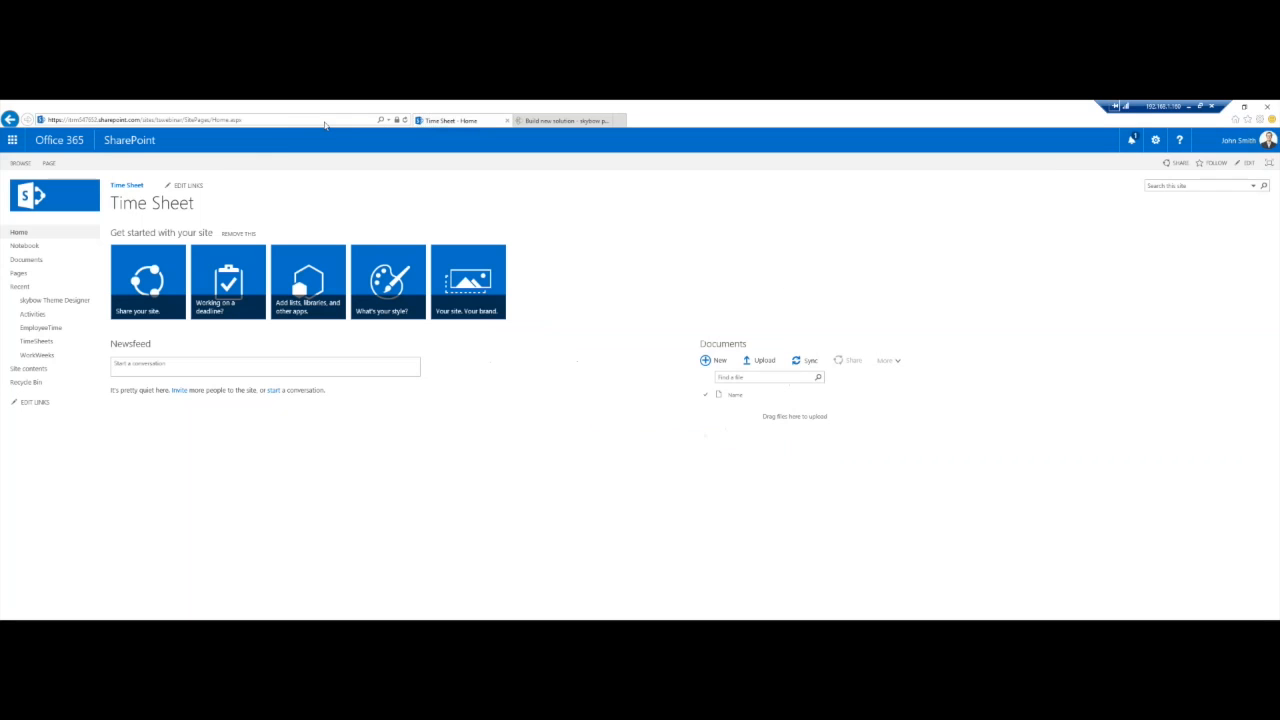
{"action": "left_click", "coordinate": [252, 120]}
{"action": "left_click_drag", "start_coordinate": [187, 120], "coordinate": [48, 120]}
{"action": "left_click", "coordinate": [558, 120]}
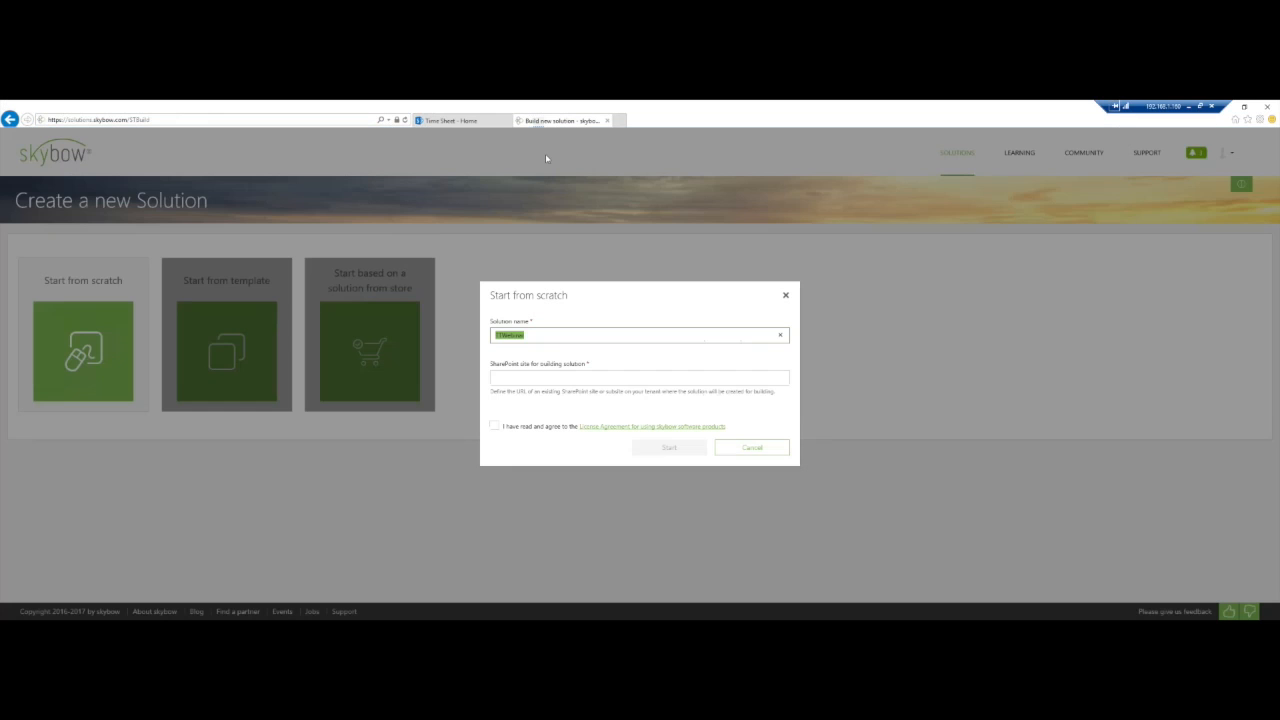
{"action": "left_click", "coordinate": [506, 378]}
{"action": "key", "text": "ctrl+v"}
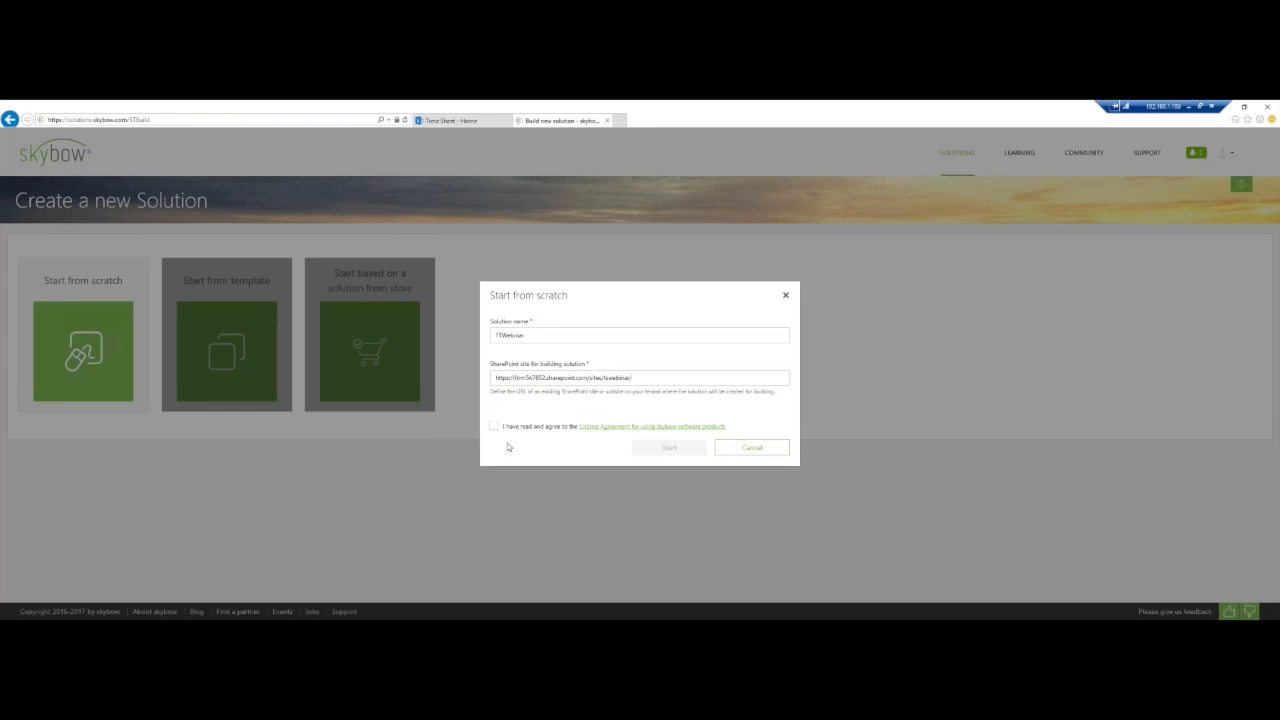
{"action": "left_click", "coordinate": [495, 428]}
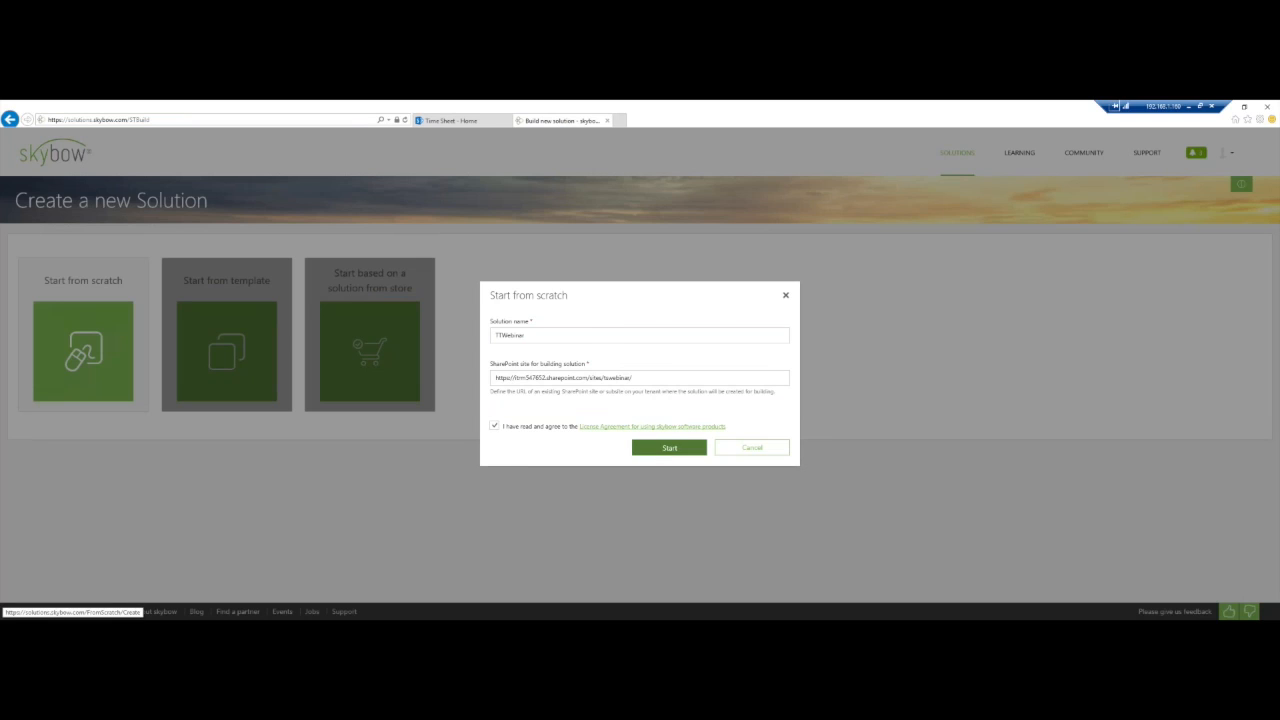
{"action": "left_click", "coordinate": [669, 449]}
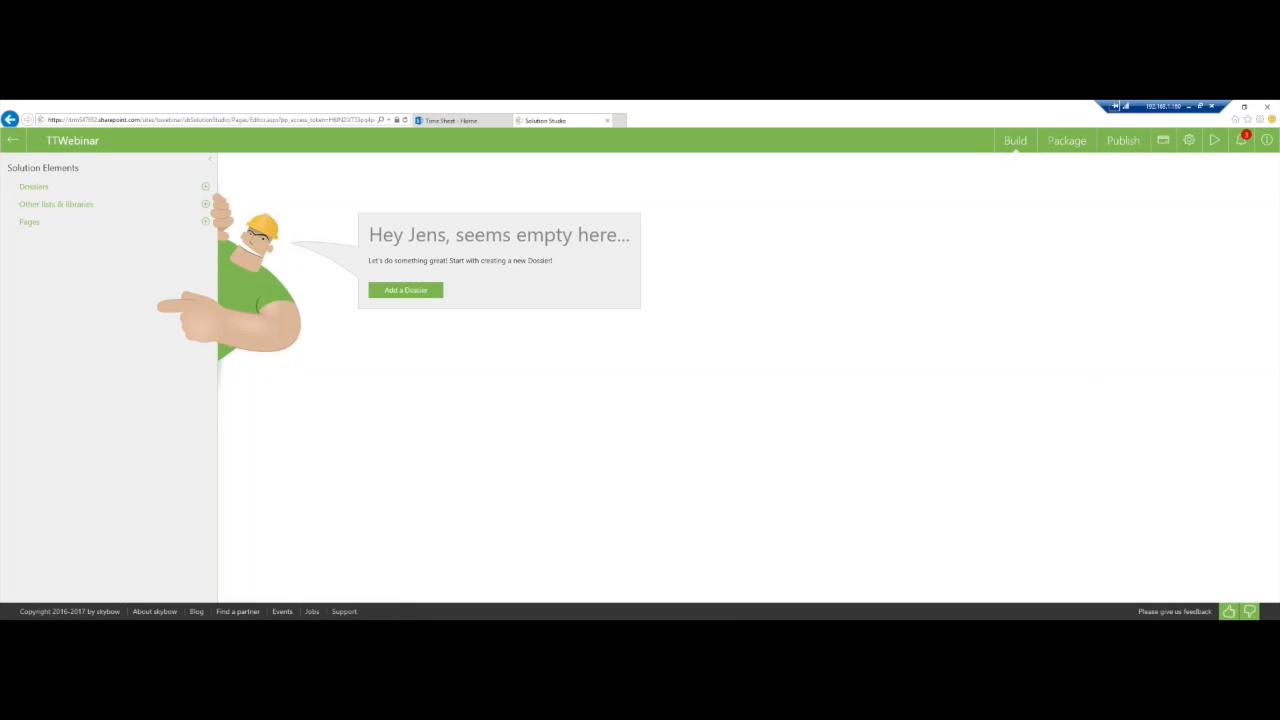
{"action": "double_click", "coordinate": [427, 234]}
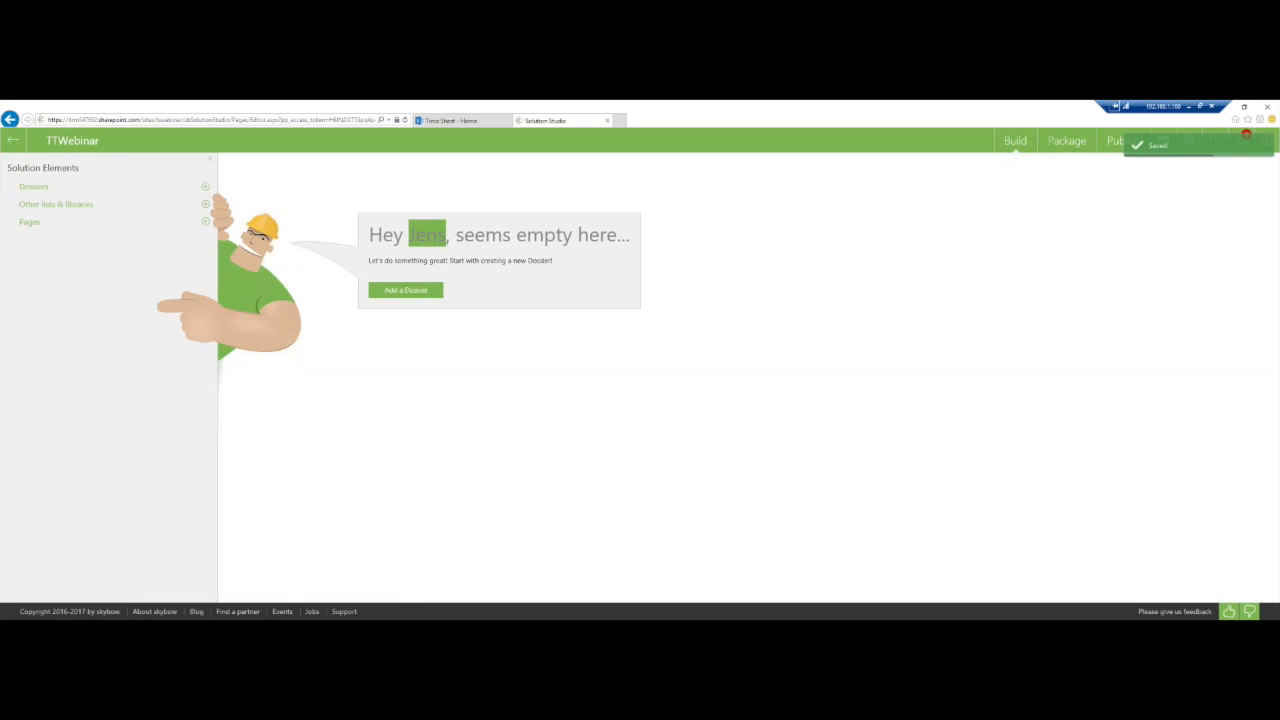
{"action": "left_click", "coordinate": [374, 264]}
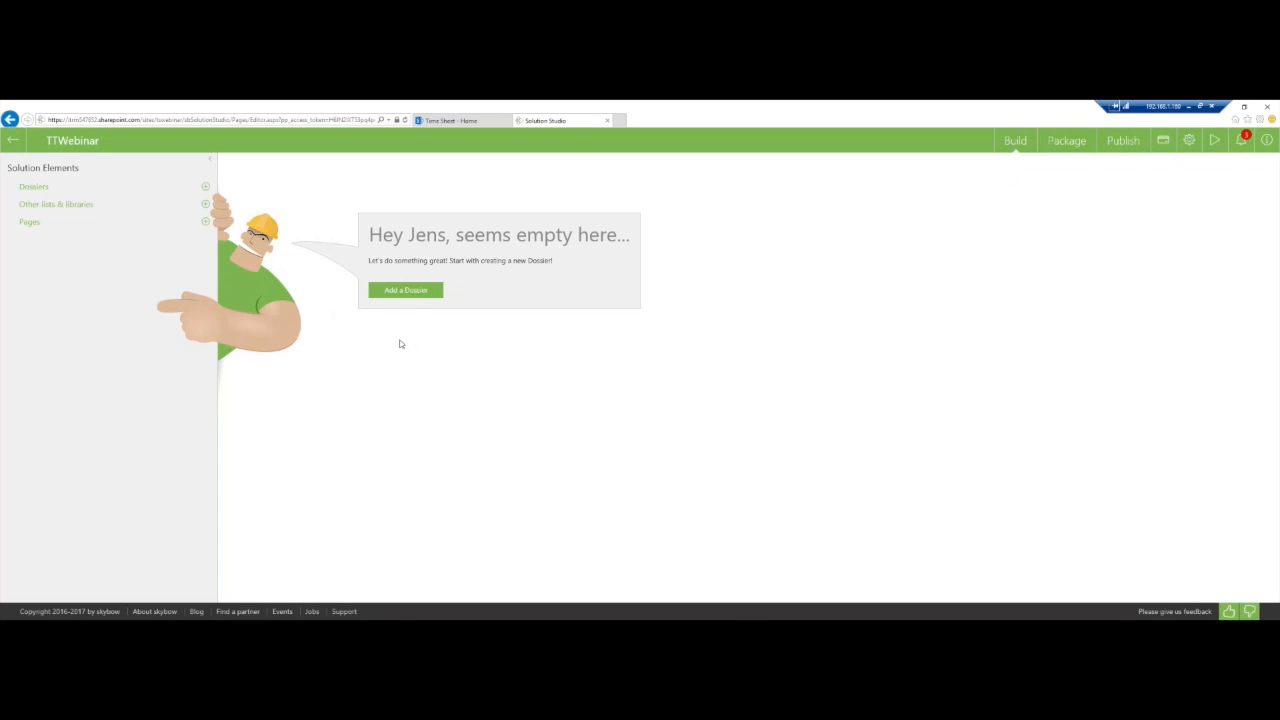
{"action": "double_click", "coordinate": [530, 260]}
Add a dossier that uses the existing TimeSheets list for its metadata and proceed to the column definition.
{"action": "left_click", "coordinate": [516, 318]}
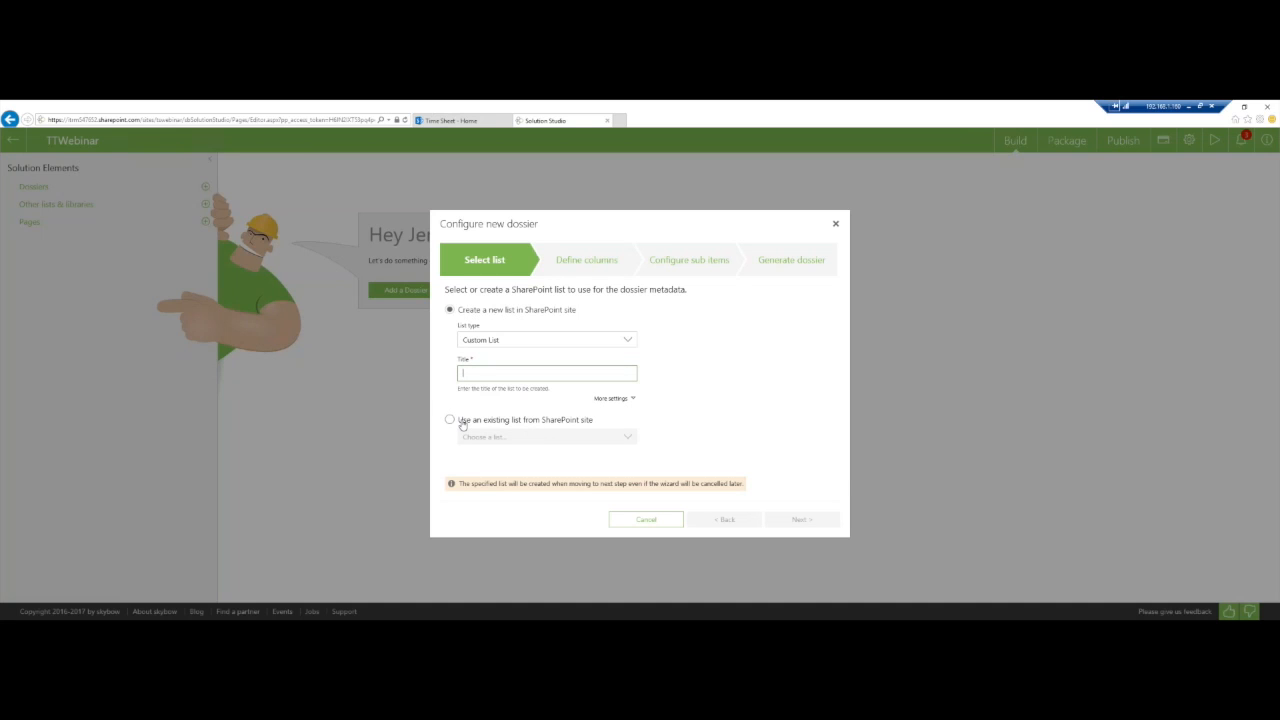
{"action": "left_click", "coordinate": [462, 424]}
{"action": "left_click", "coordinate": [478, 440]}
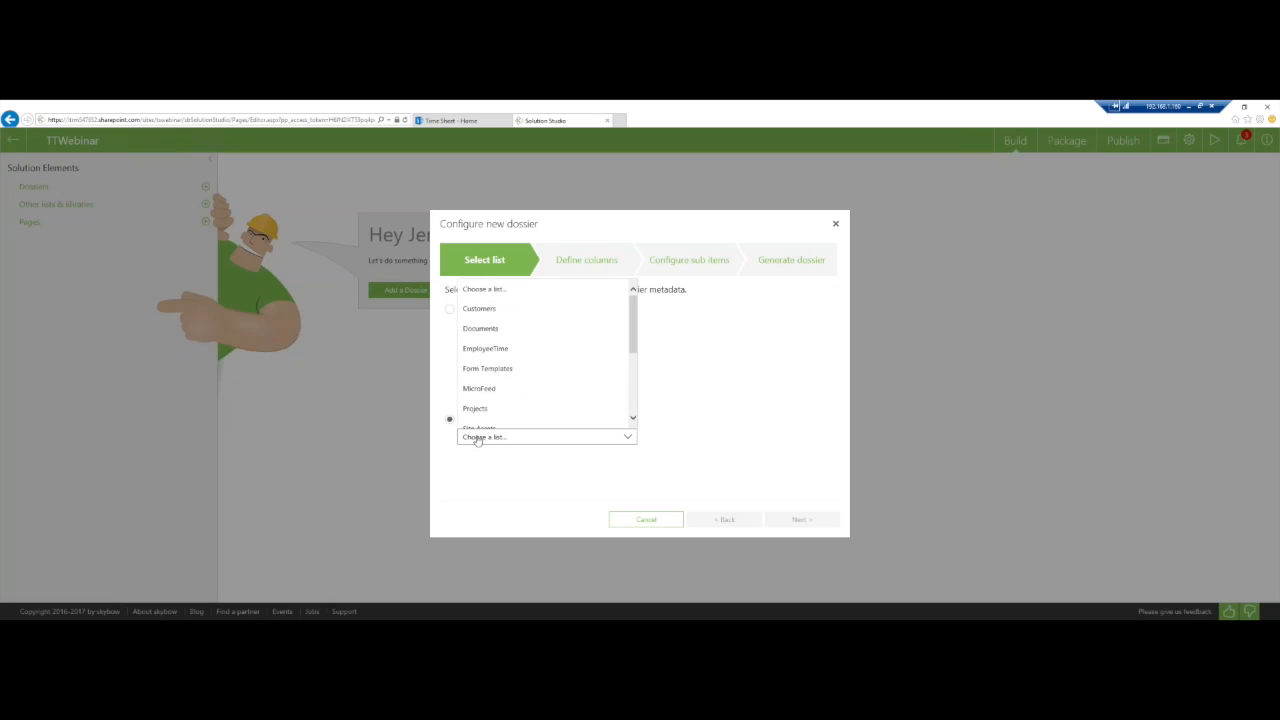
{"action": "left_click_drag", "start_coordinate": [631, 329], "coordinate": [629, 390]}
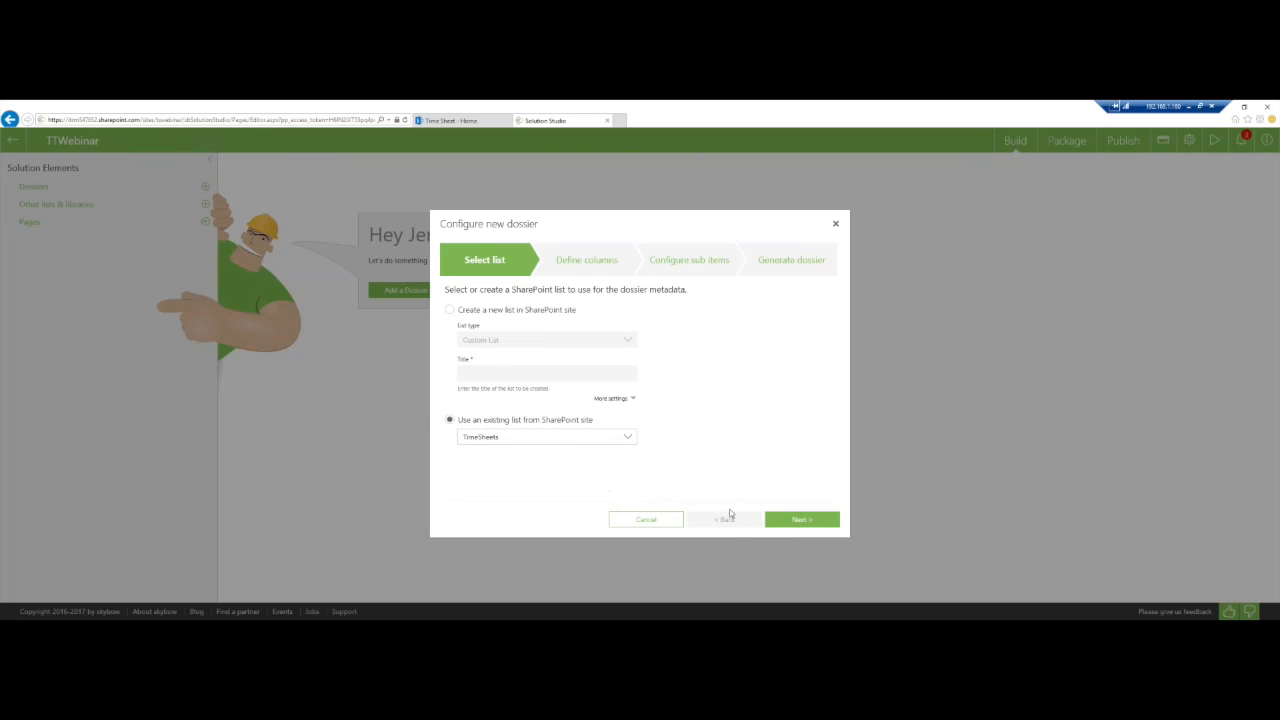
{"action": "left_click", "coordinate": [800, 519]}
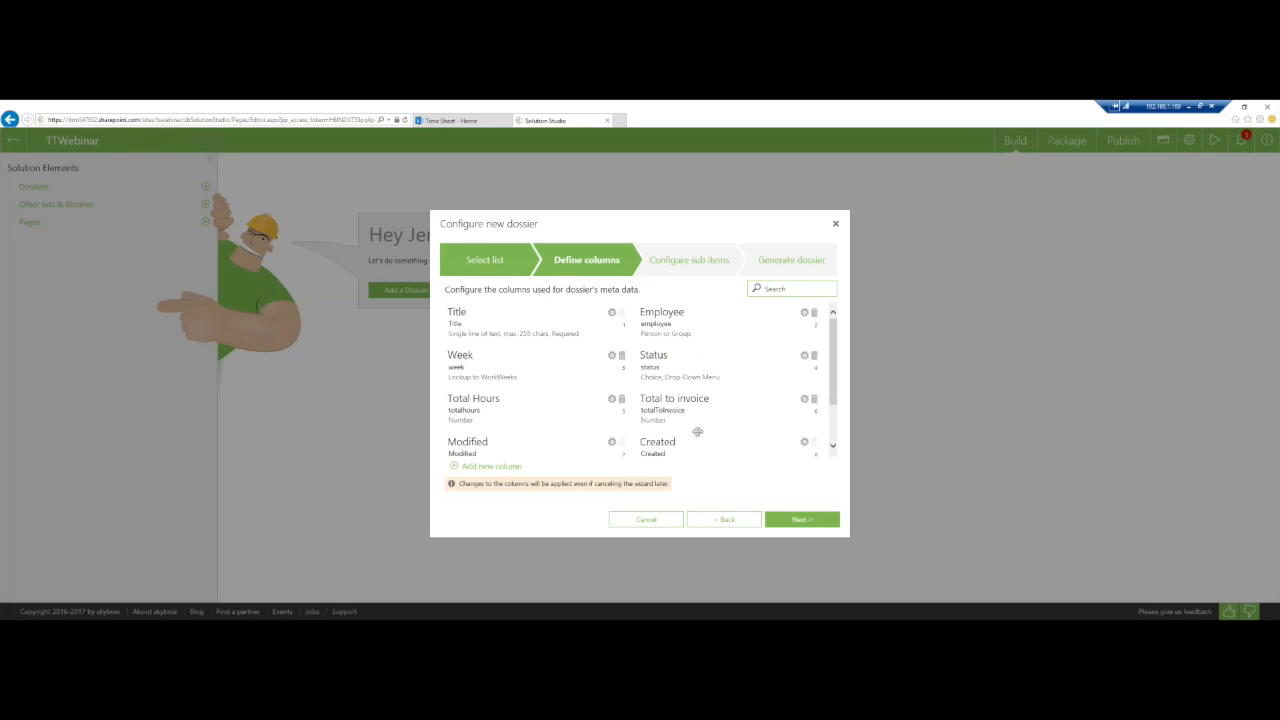
Review the dossier's metadata columns, keep them as they are and proceed to the sub item configuration.
{"action": "scroll", "coordinate": [832, 342], "scroll_direction": "down", "scroll_amount": 2}
{"action": "scroll", "coordinate": [830, 342], "scroll_direction": "up", "scroll_amount": 2}
{"action": "scroll", "coordinate": [838, 366], "scroll_direction": "down", "scroll_amount": 2}
{"action": "scroll", "coordinate": [830, 400], "scroll_direction": "up", "scroll_amount": 2}
{"action": "left_click", "coordinate": [802, 520]}
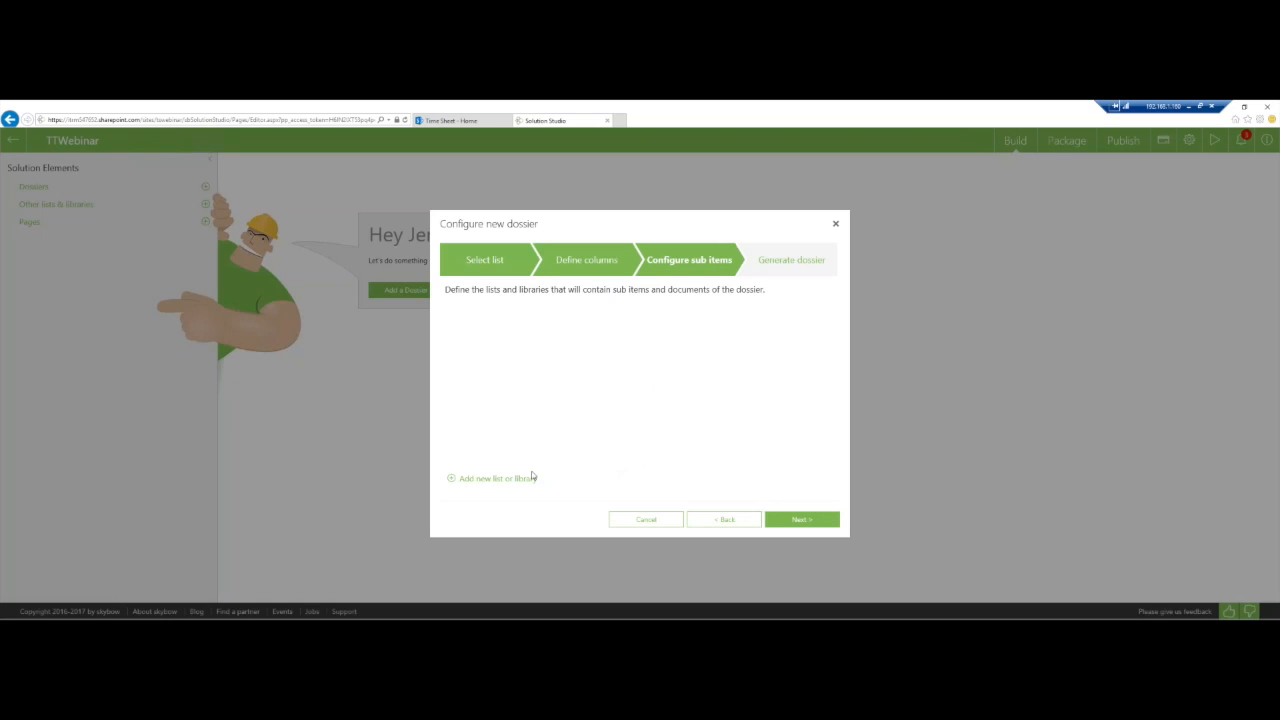
Add the existing EmployeeTime list as a sub list of the dossier, keeping its columns.
{"action": "left_click", "coordinate": [498, 479]}
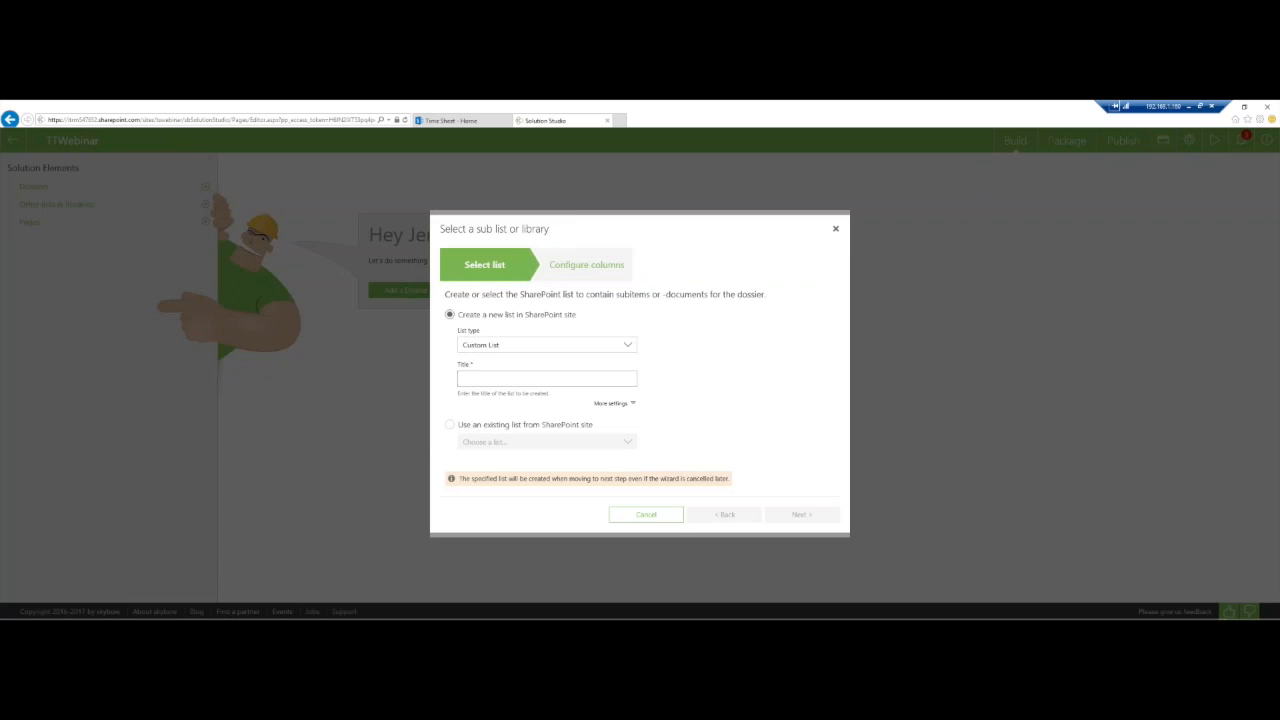
{"action": "left_click", "coordinate": [478, 428]}
{"action": "left_click", "coordinate": [505, 444]}
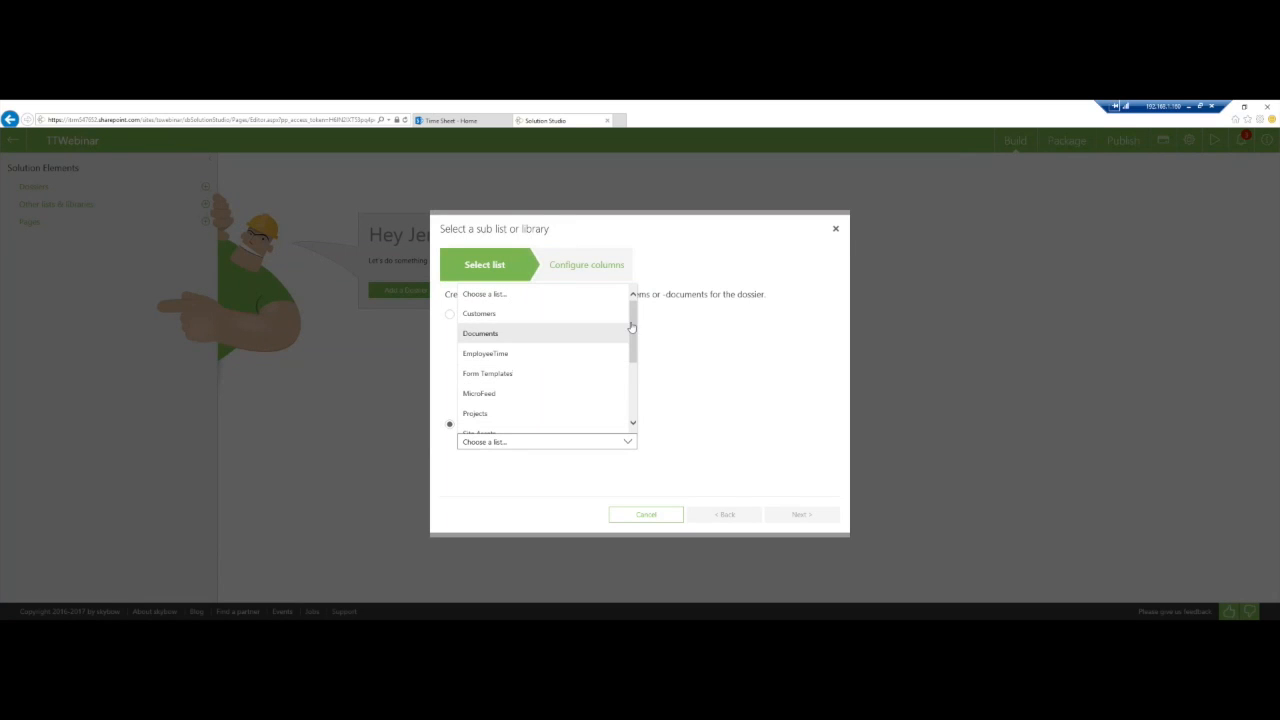
{"action": "scroll", "coordinate": [558, 370], "scroll_direction": "down", "scroll_amount": 3}
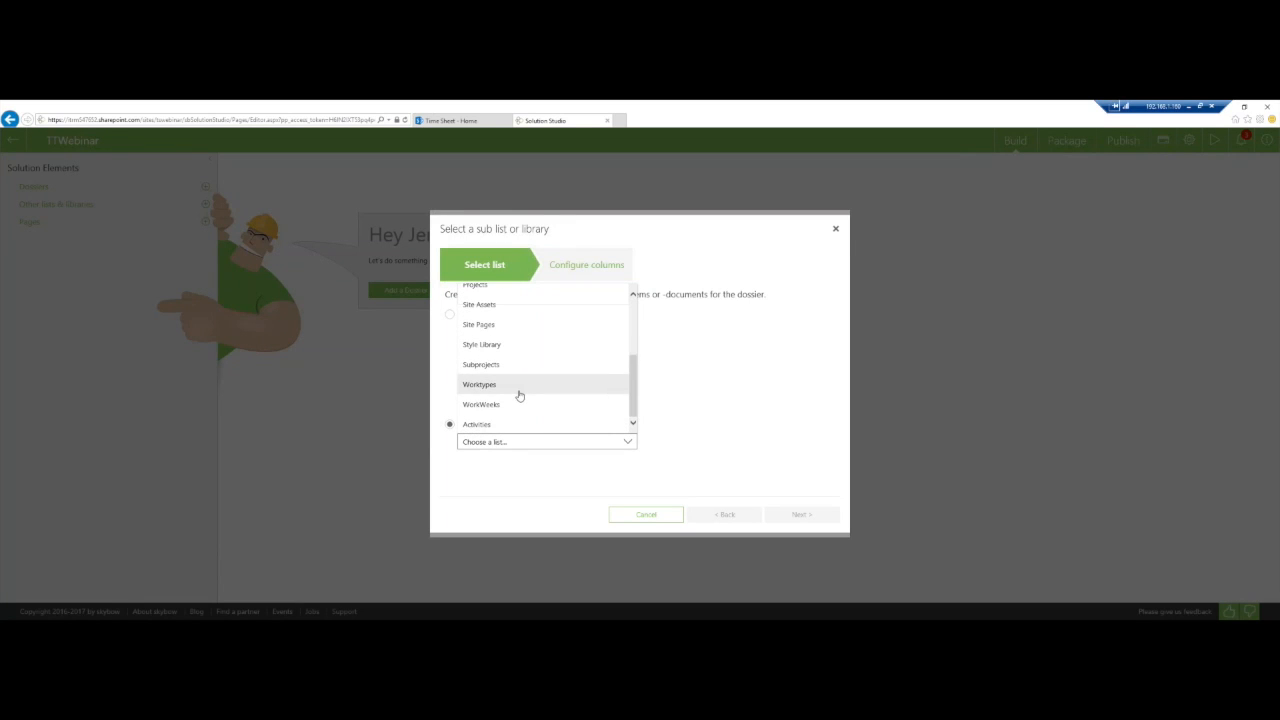
{"action": "scroll", "coordinate": [516, 388], "scroll_direction": "up", "scroll_amount": 4}
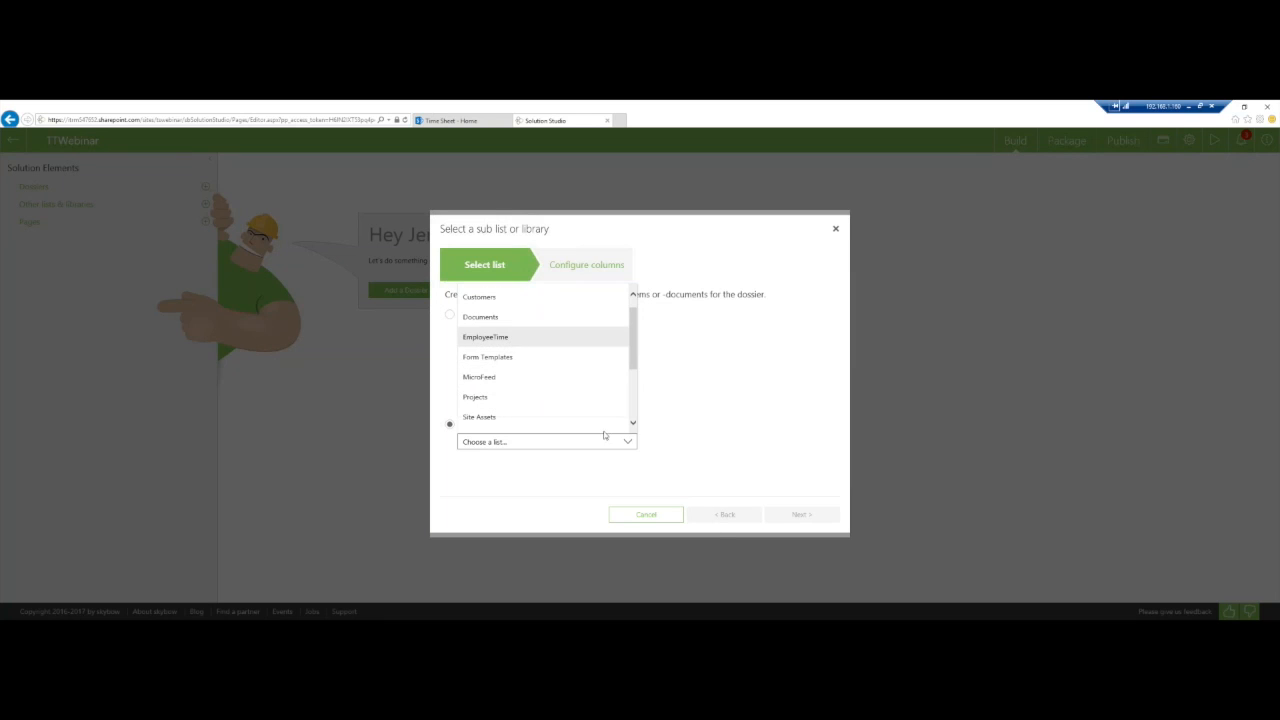
{"action": "left_click", "coordinate": [505, 338]}
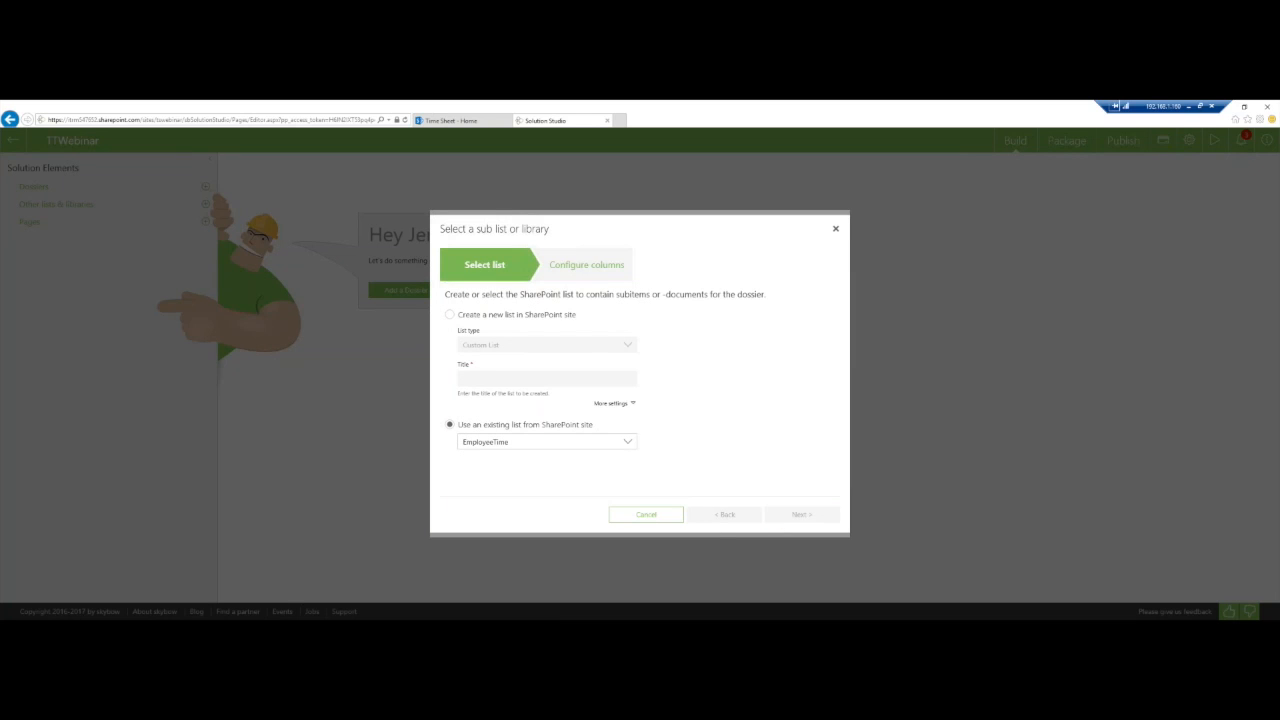
{"action": "left_click", "coordinate": [801, 514]}
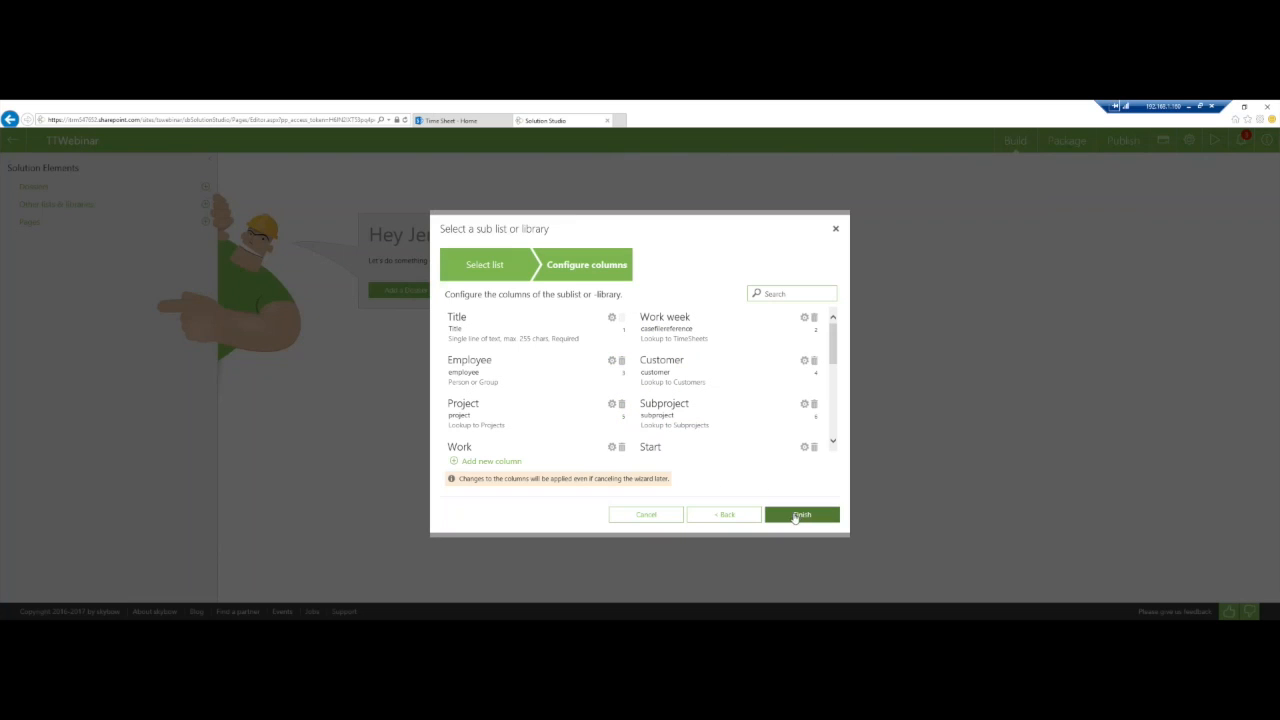
{"action": "scroll", "coordinate": [826, 442], "scroll_direction": "down", "scroll_amount": 5}
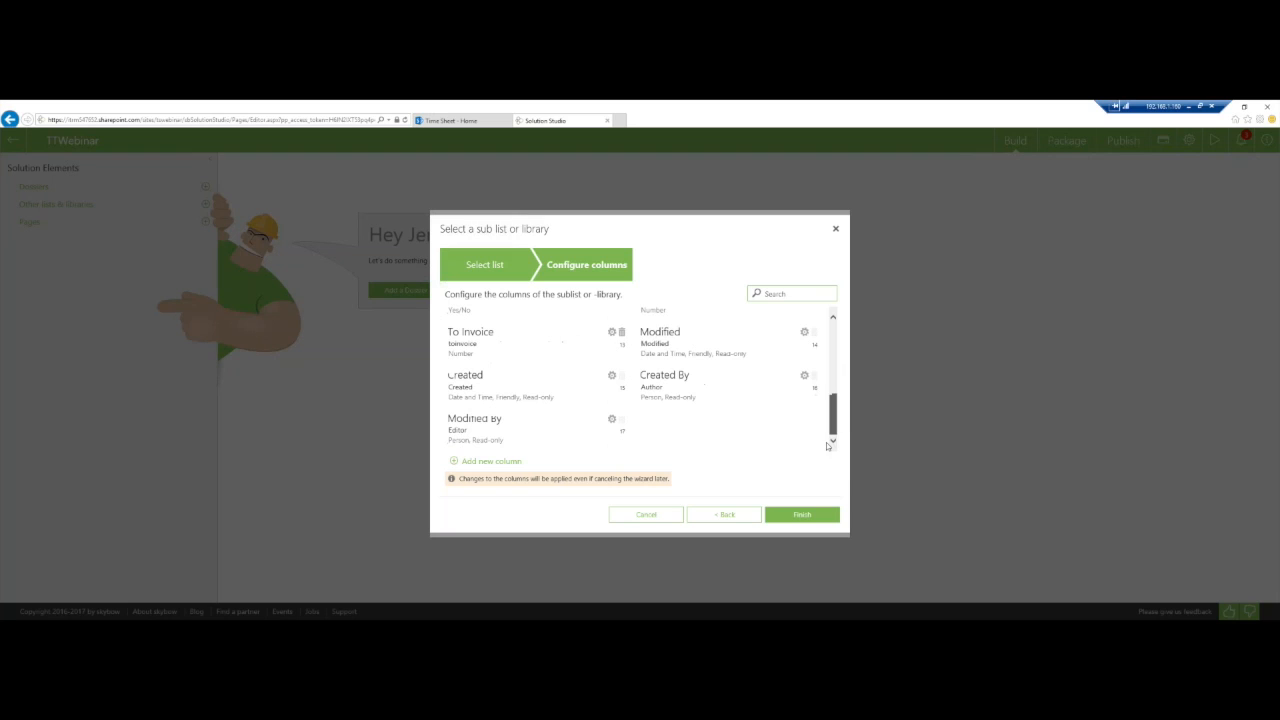
{"action": "left_click", "coordinate": [815, 513]}
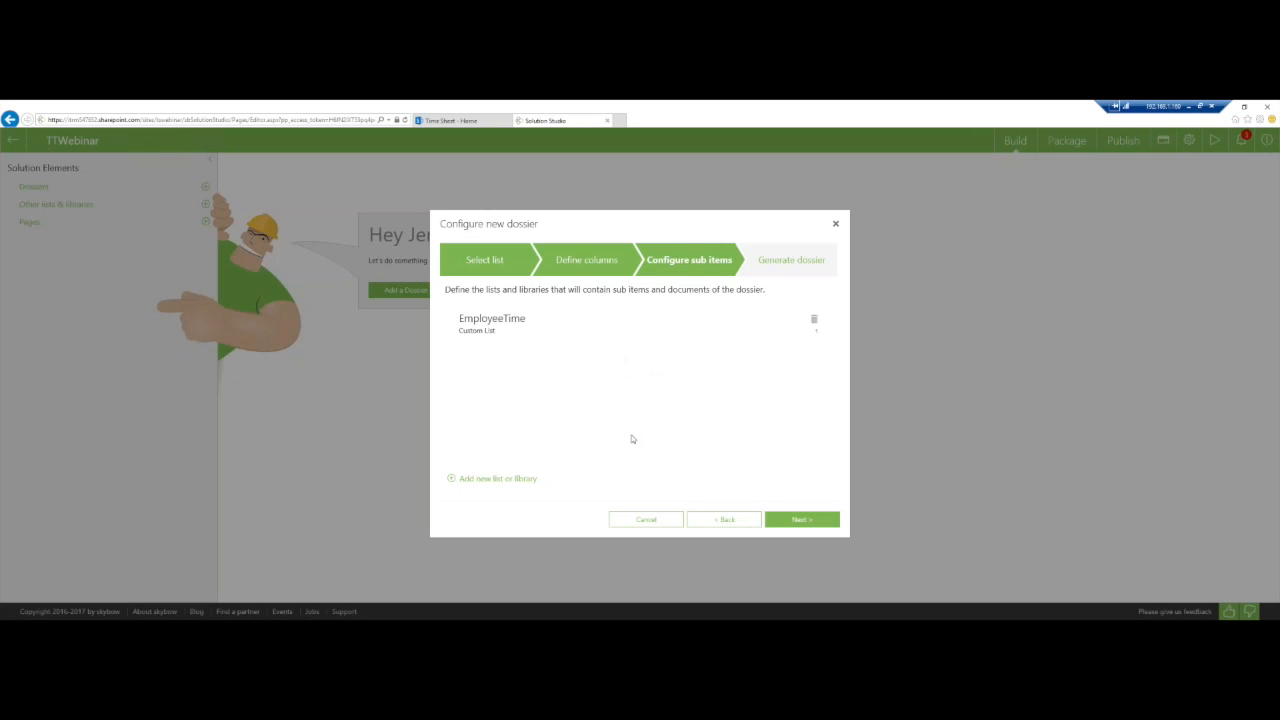
Start adding another sub list to the dossier, choosing from the SharePoint site's existing lists.
{"action": "left_click", "coordinate": [521, 478]}
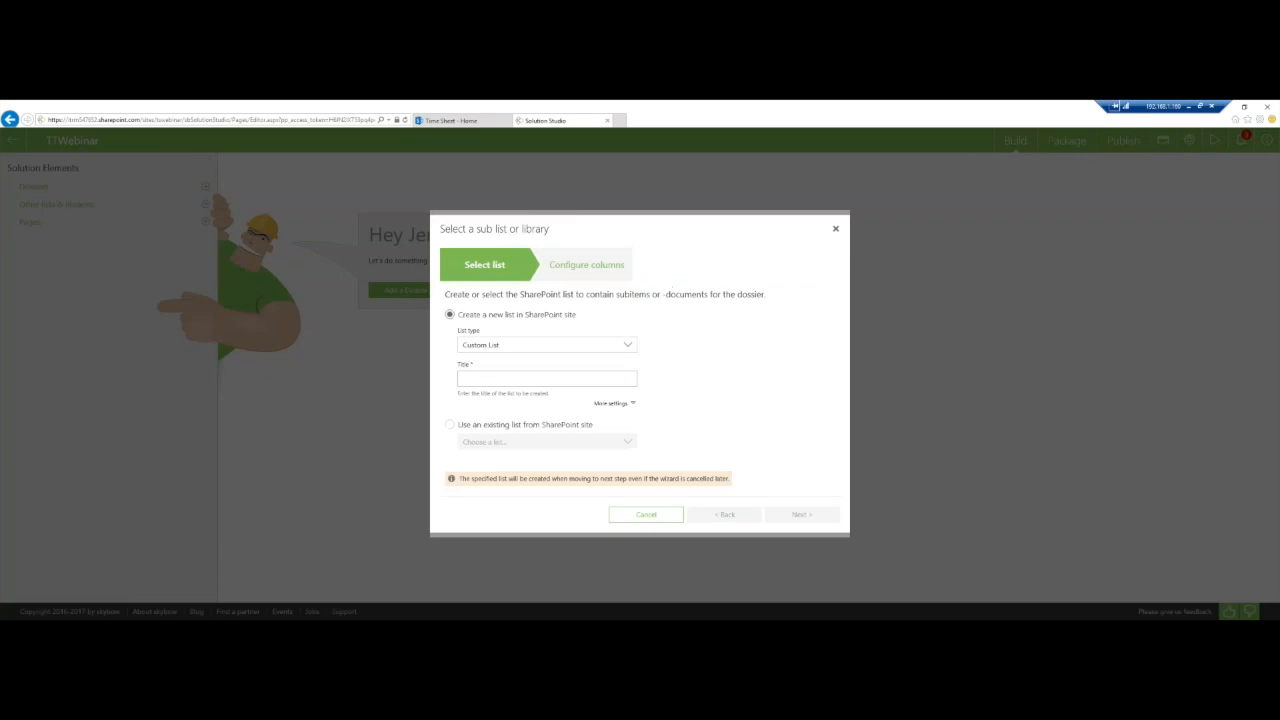
{"action": "left_click", "coordinate": [507, 426]}
{"action": "left_click", "coordinate": [597, 441]}
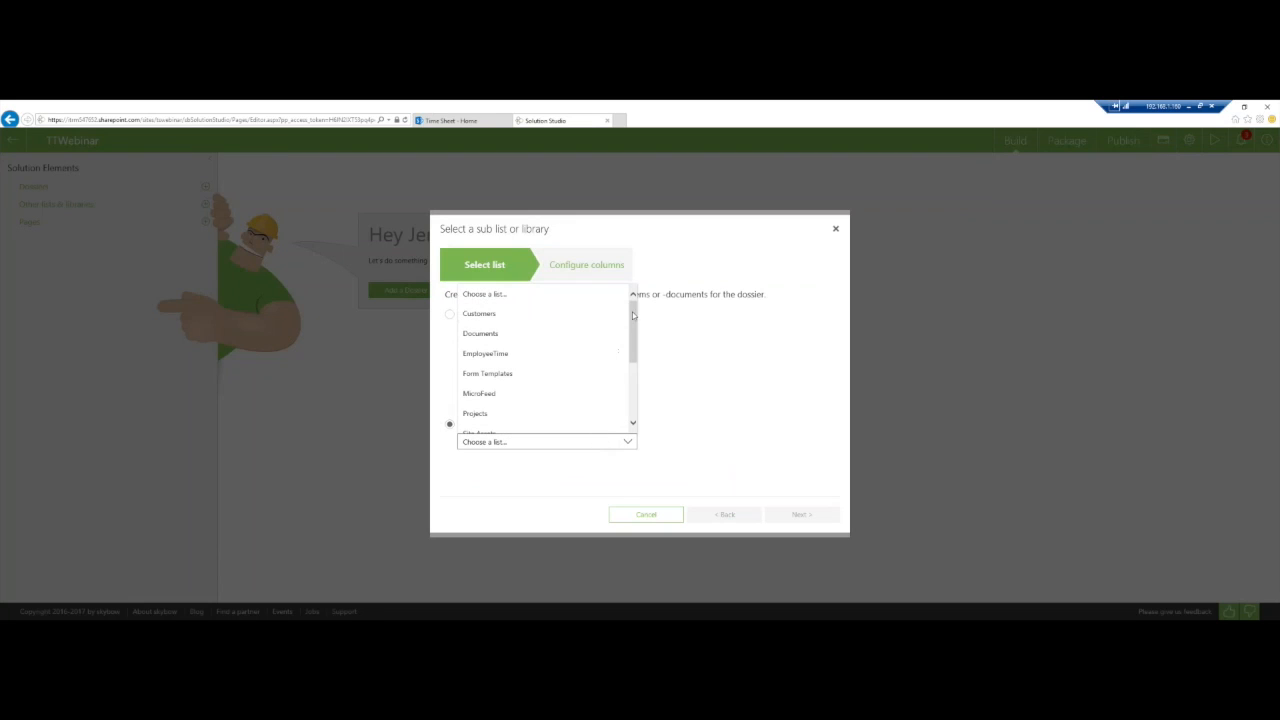
{"action": "left_click_drag", "start_coordinate": [633, 316], "coordinate": [631, 397]}
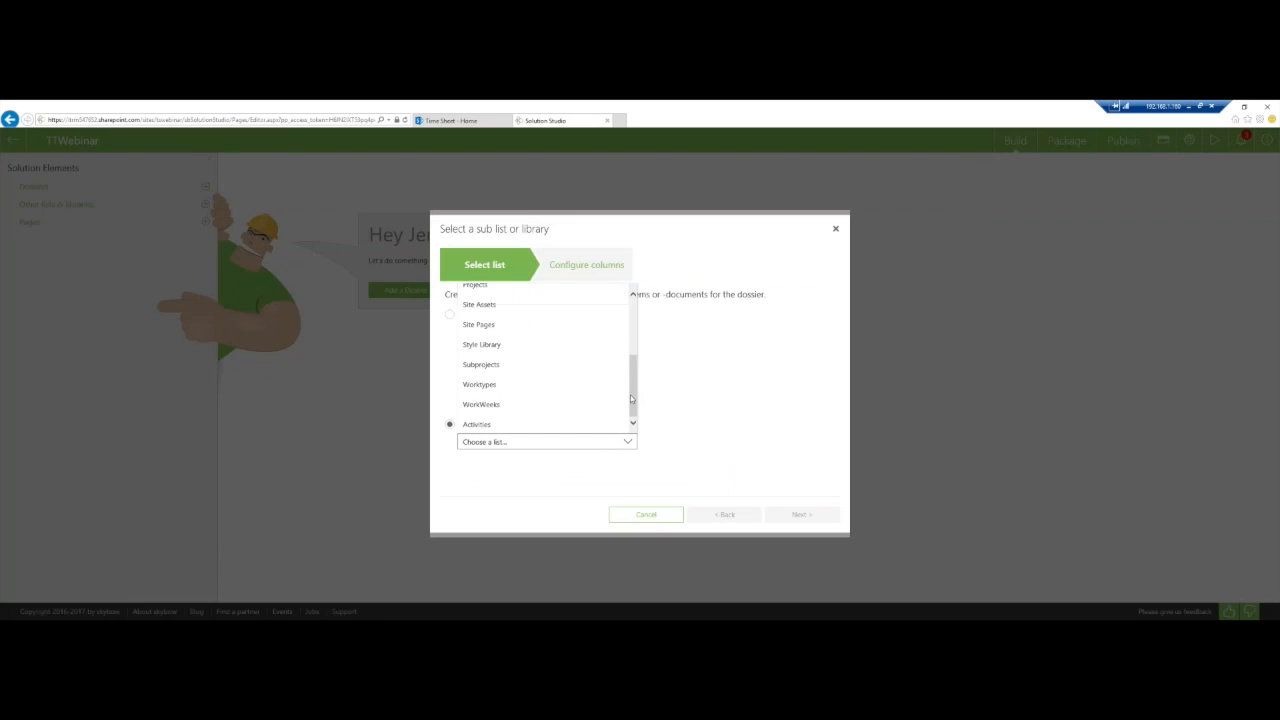
{"action": "scroll", "coordinate": [634, 385], "scroll_direction": "up", "scroll_amount": 2}
{"action": "scroll", "coordinate": [635, 379], "scroll_direction": "down", "scroll_amount": 2}
{"action": "left_click_drag", "start_coordinate": [634, 406], "coordinate": [637, 437]}
{"action": "scroll", "coordinate": [640, 402], "scroll_direction": "up", "scroll_amount": 1}
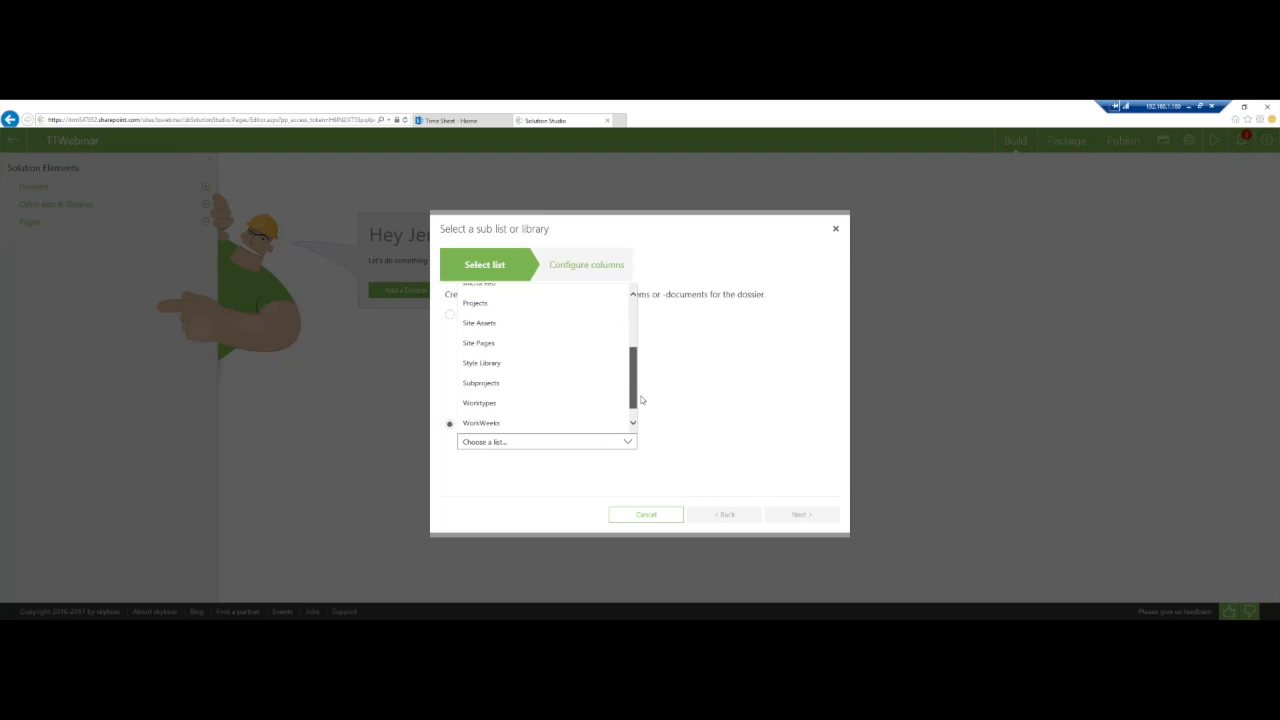
{"action": "scroll", "coordinate": [641, 395], "scroll_direction": "up", "scroll_amount": 2}
{"action": "scroll", "coordinate": [636, 410], "scroll_direction": "down", "scroll_amount": 3}
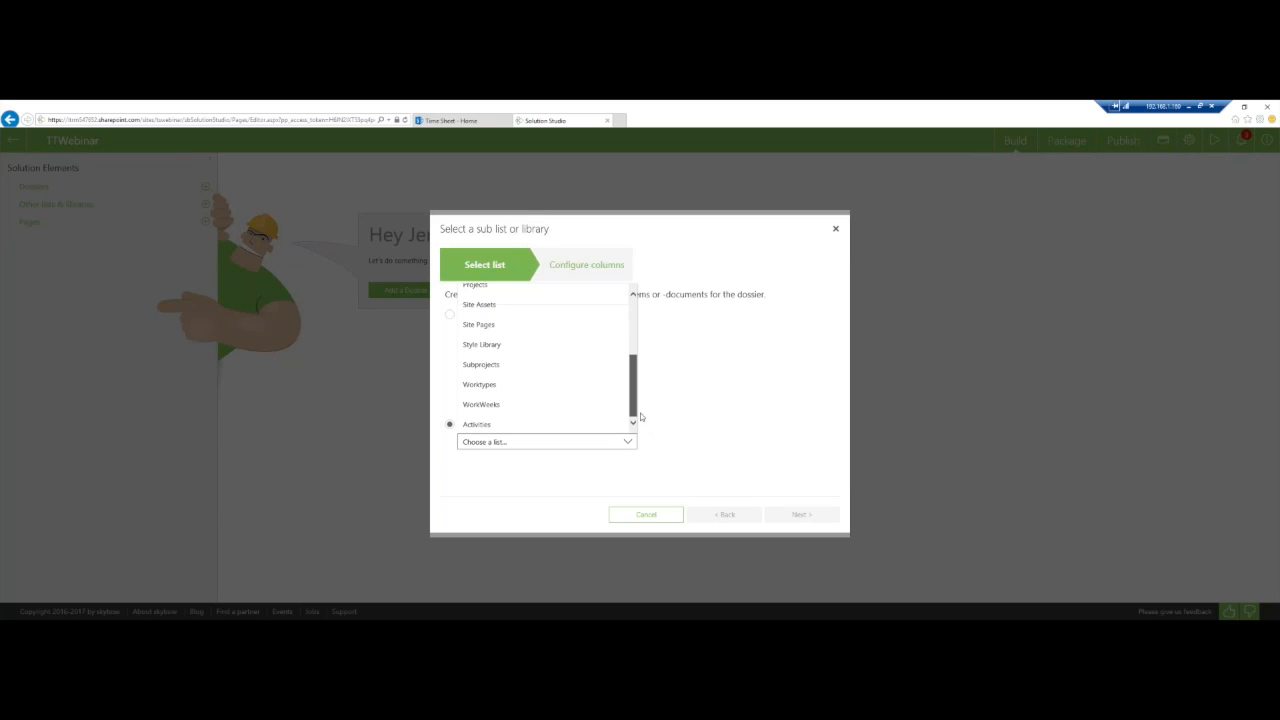
{"action": "scroll", "coordinate": [638, 370], "scroll_direction": "up", "scroll_amount": 5}
{"action": "left_click", "coordinate": [548, 335]}
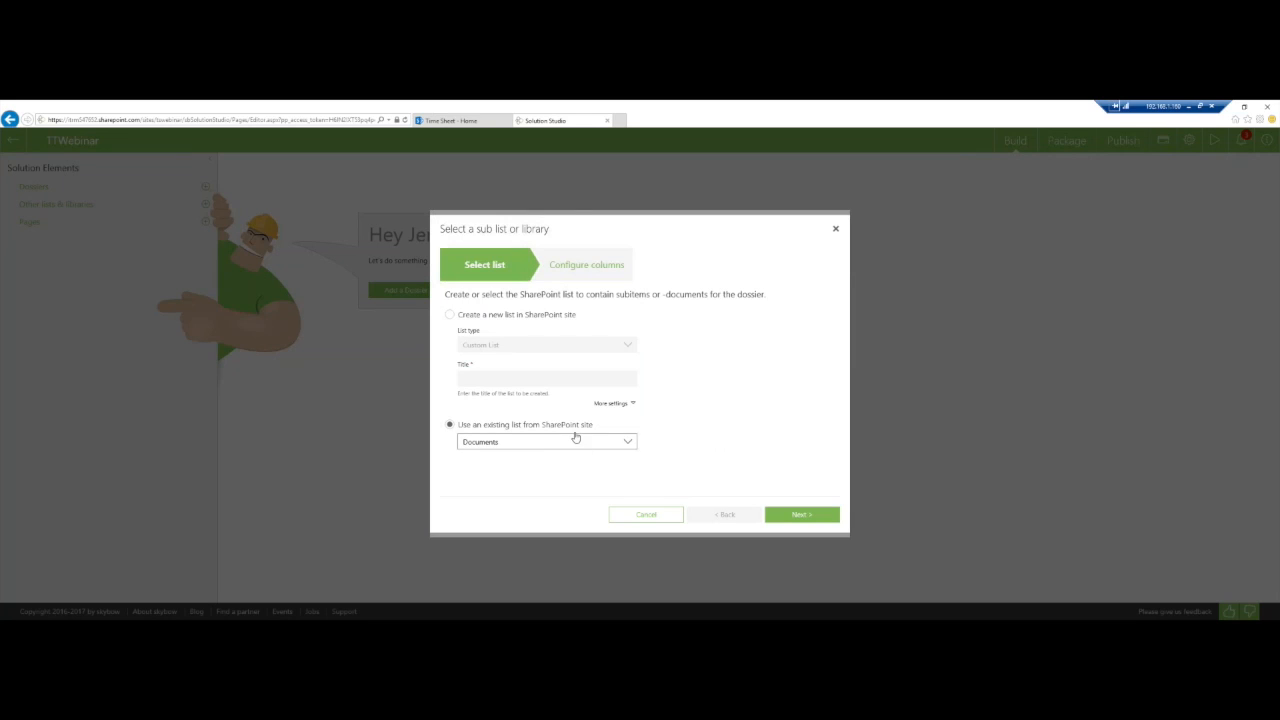
Use the existing Activities list as the dossier's sub list, keeping its columns as they are.
{"action": "left_click", "coordinate": [503, 443]}
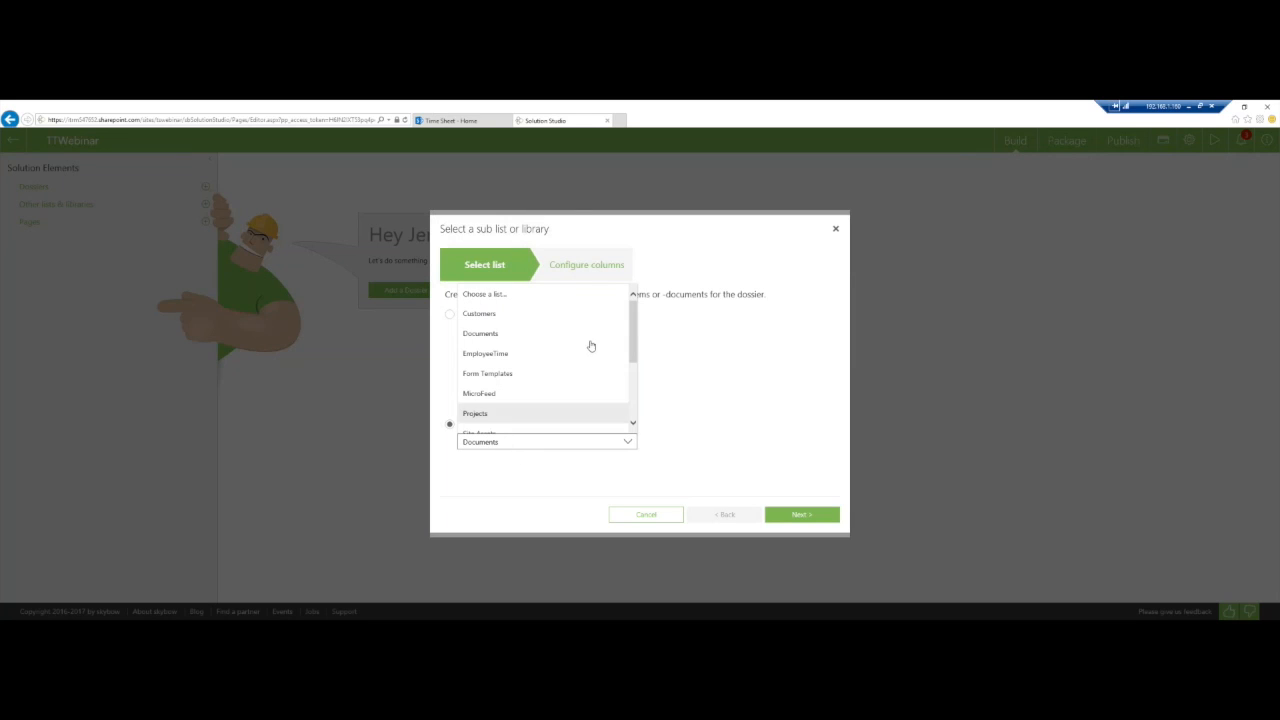
{"action": "left_click_drag", "start_coordinate": [632, 329], "coordinate": [632, 388]}
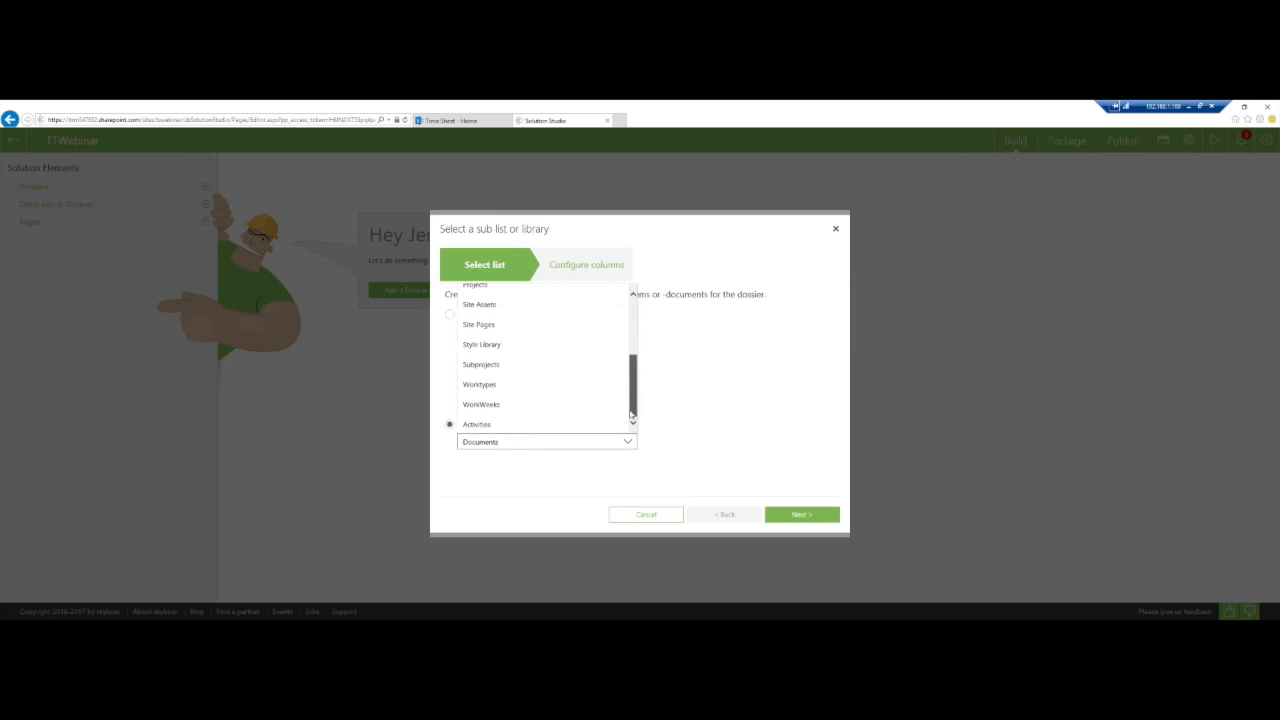
{"action": "left_click", "coordinate": [503, 424]}
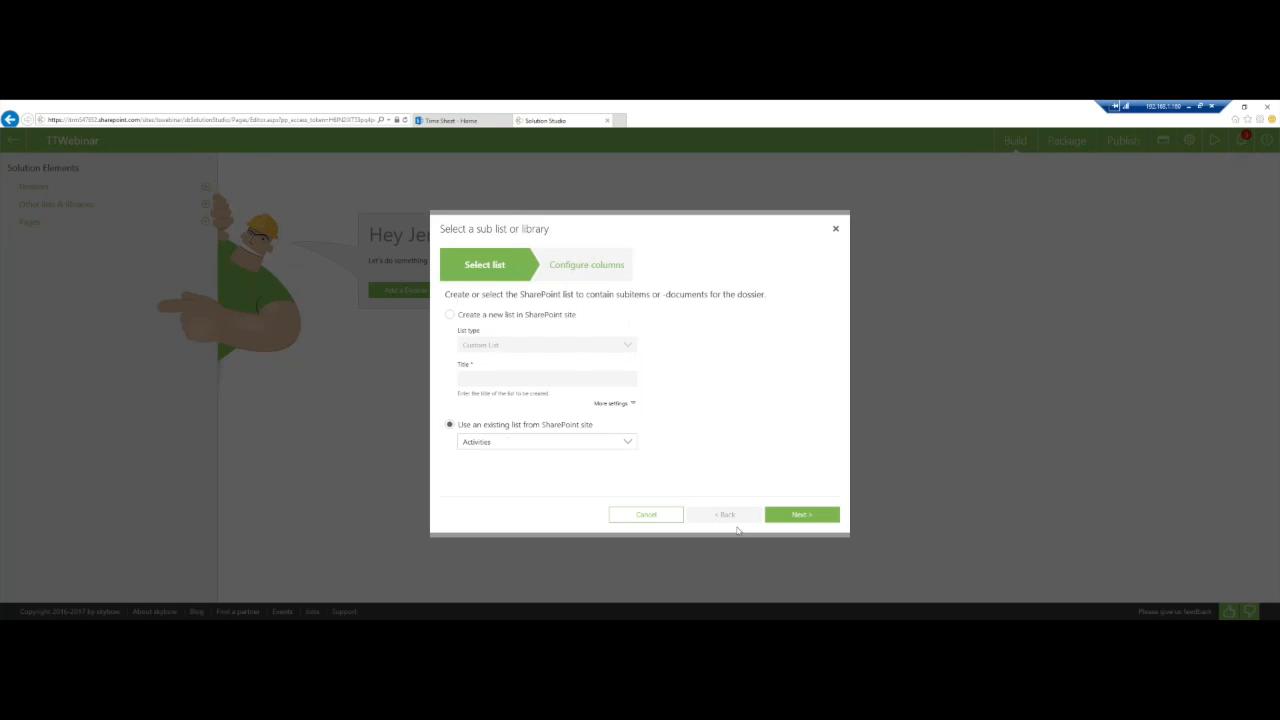
{"action": "left_click", "coordinate": [782, 516]}
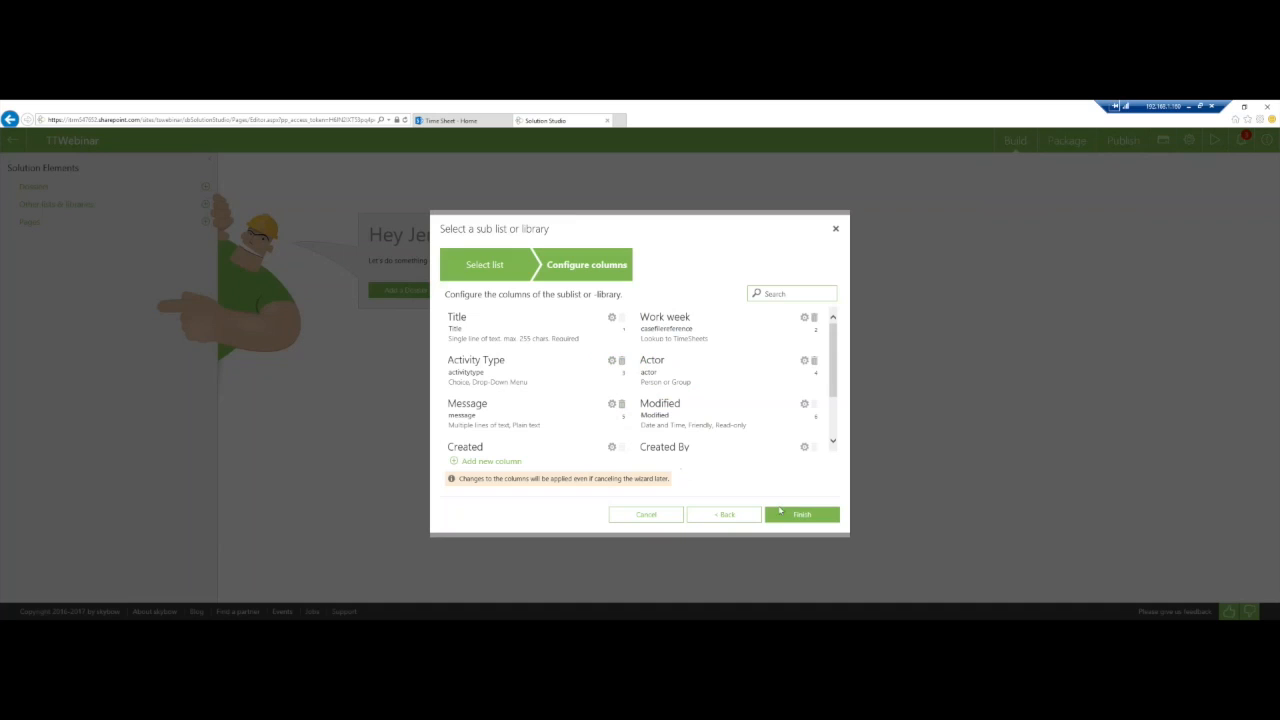
{"action": "left_click", "coordinate": [781, 512]}
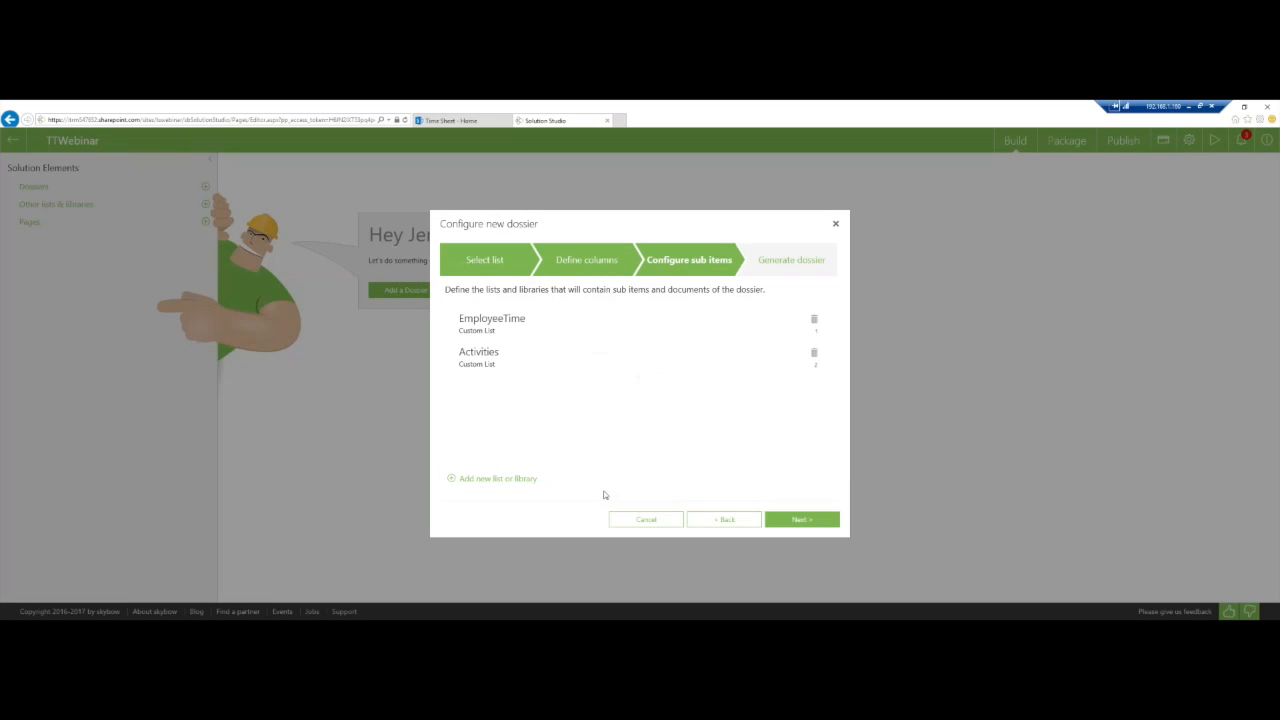
Add the existing Documents library to the dossier's sub items, keeping its columns.
{"action": "left_click", "coordinate": [520, 479]}
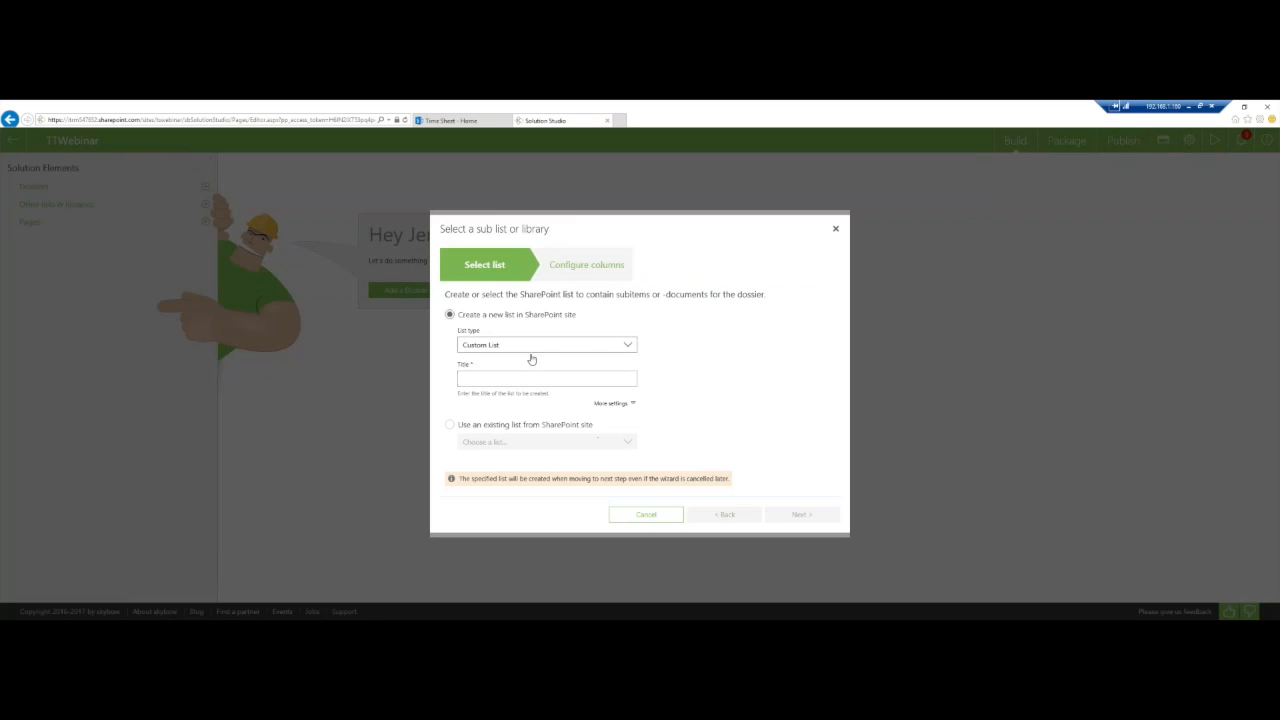
{"action": "left_click", "coordinate": [505, 426]}
{"action": "left_click", "coordinate": [527, 446]}
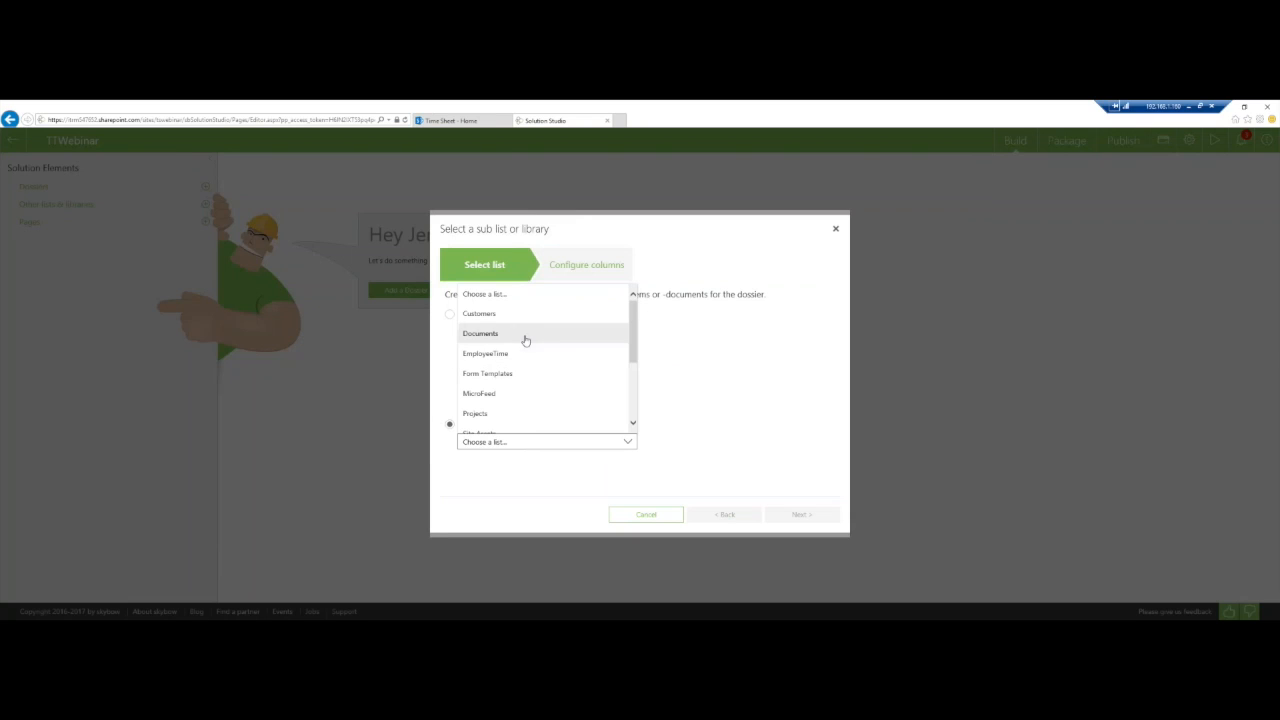
{"action": "left_click", "coordinate": [526, 335]}
{"action": "left_click", "coordinate": [768, 514]}
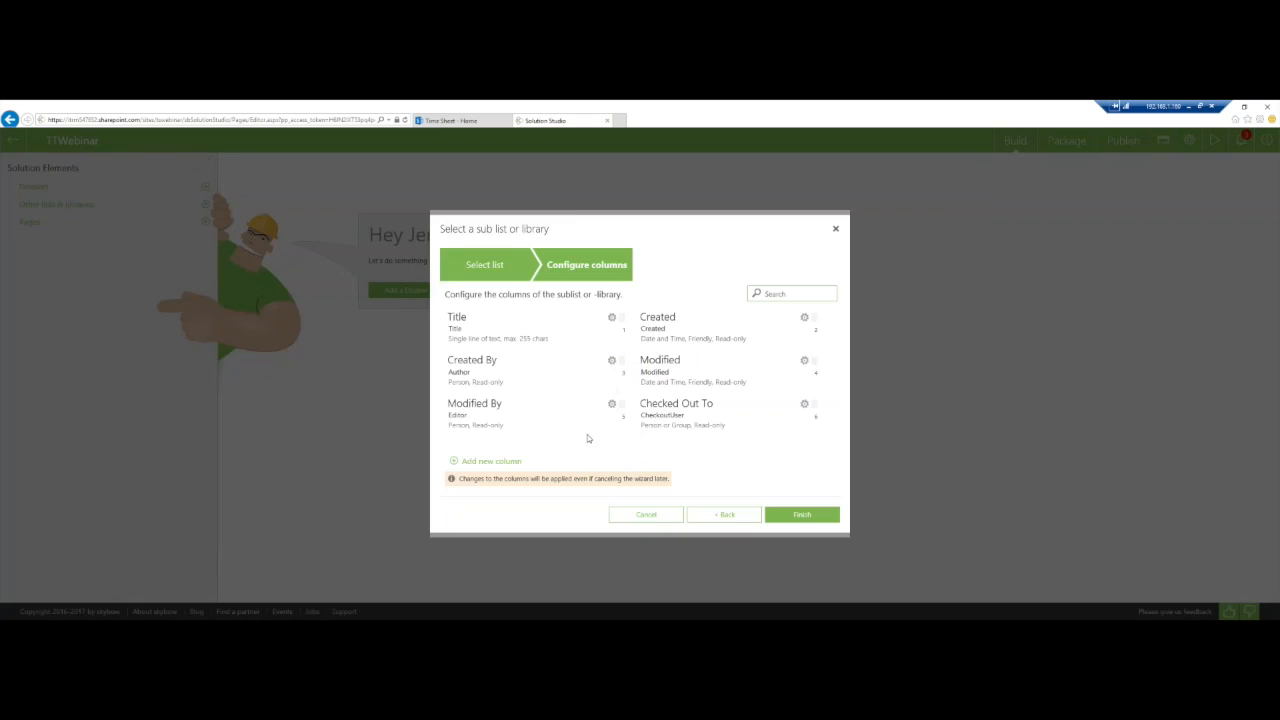
{"action": "left_click", "coordinate": [809, 517]}
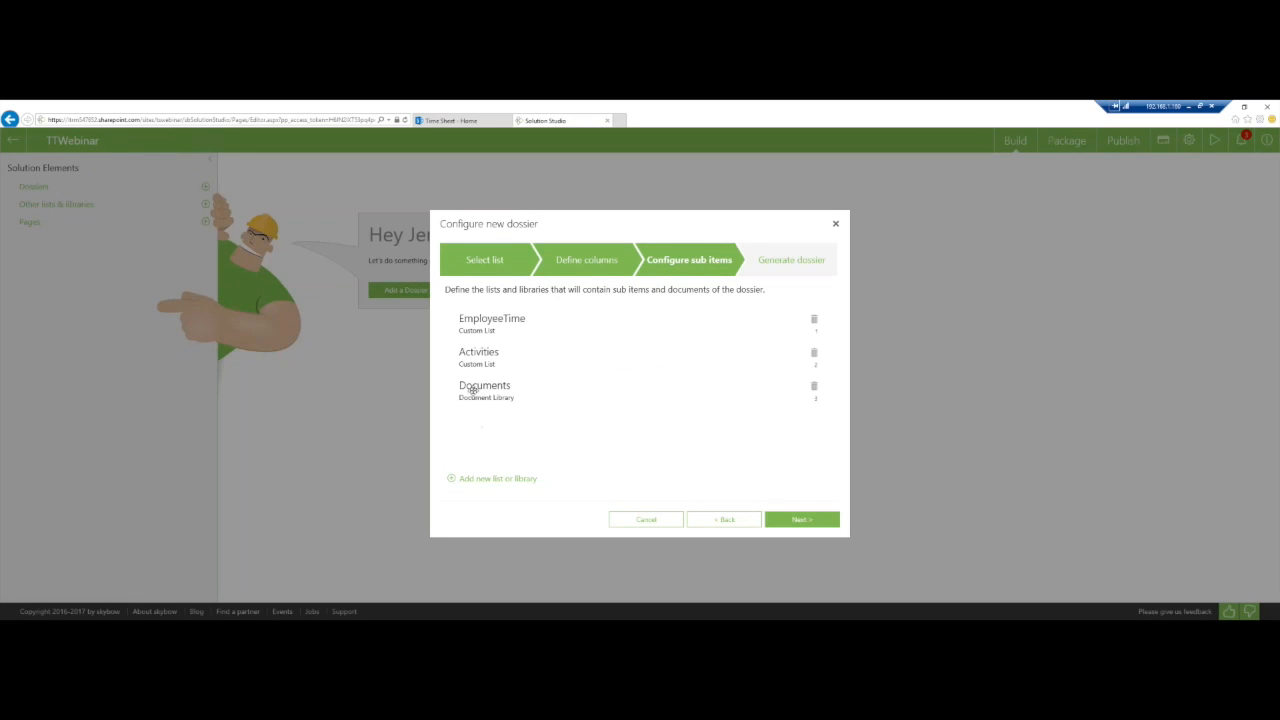
Accept the sub item configuration and generate the dossier with its views and forms.
{"action": "left_click_drag", "start_coordinate": [468, 386], "coordinate": [494, 395]}
{"action": "left_click", "coordinate": [802, 520]}
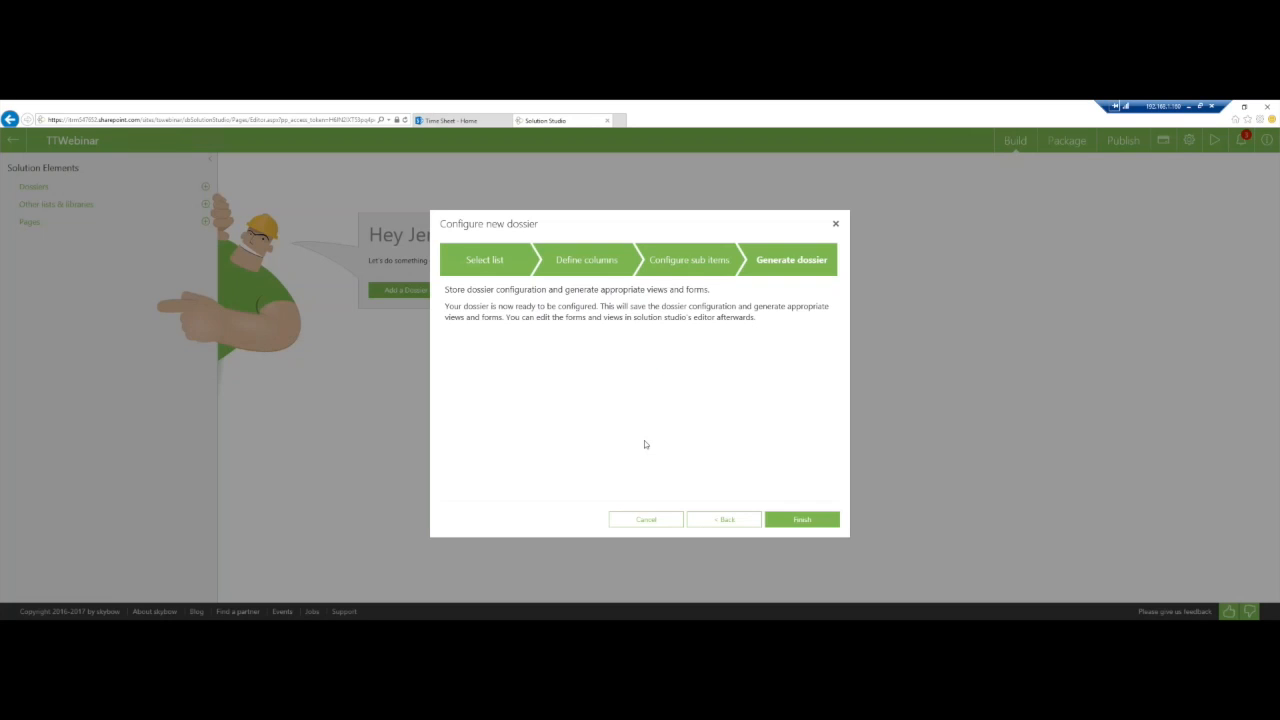
{"action": "left_click", "coordinate": [805, 521]}
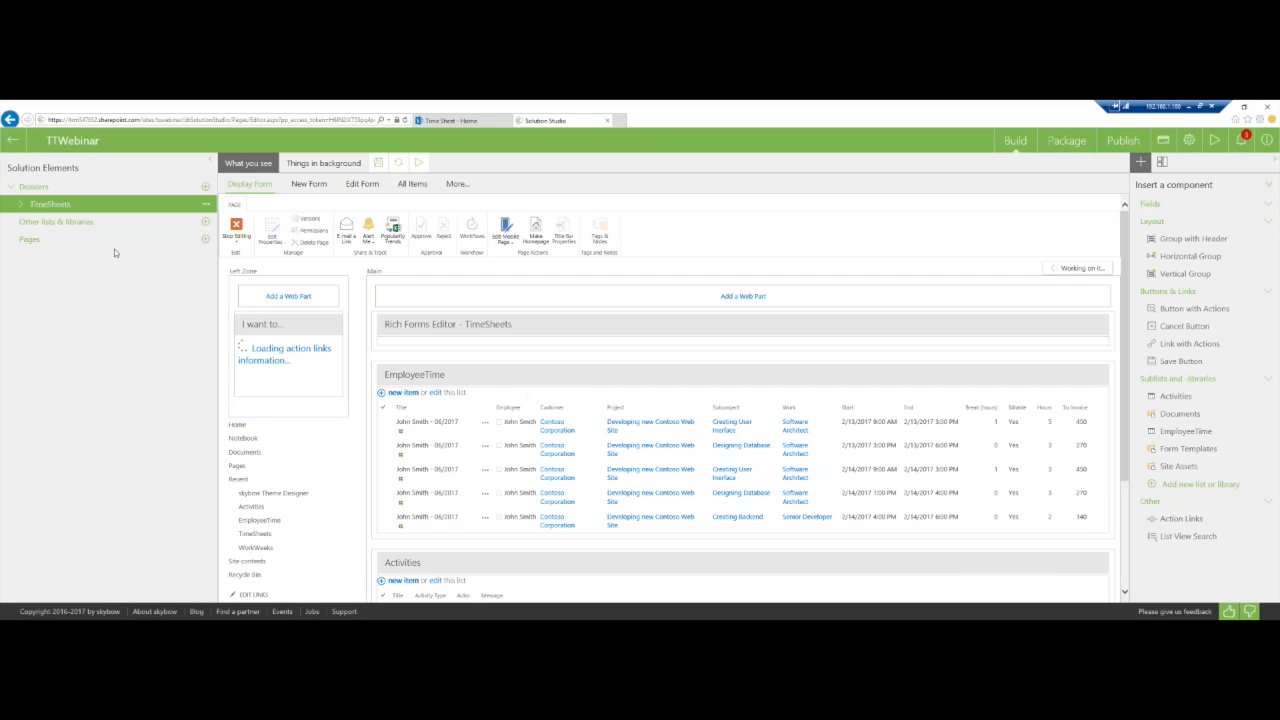
Expand the TimeSheets dossier, open its All Items view and replace the list view search's Title field with Employee.
{"action": "left_click", "coordinate": [19, 206]}
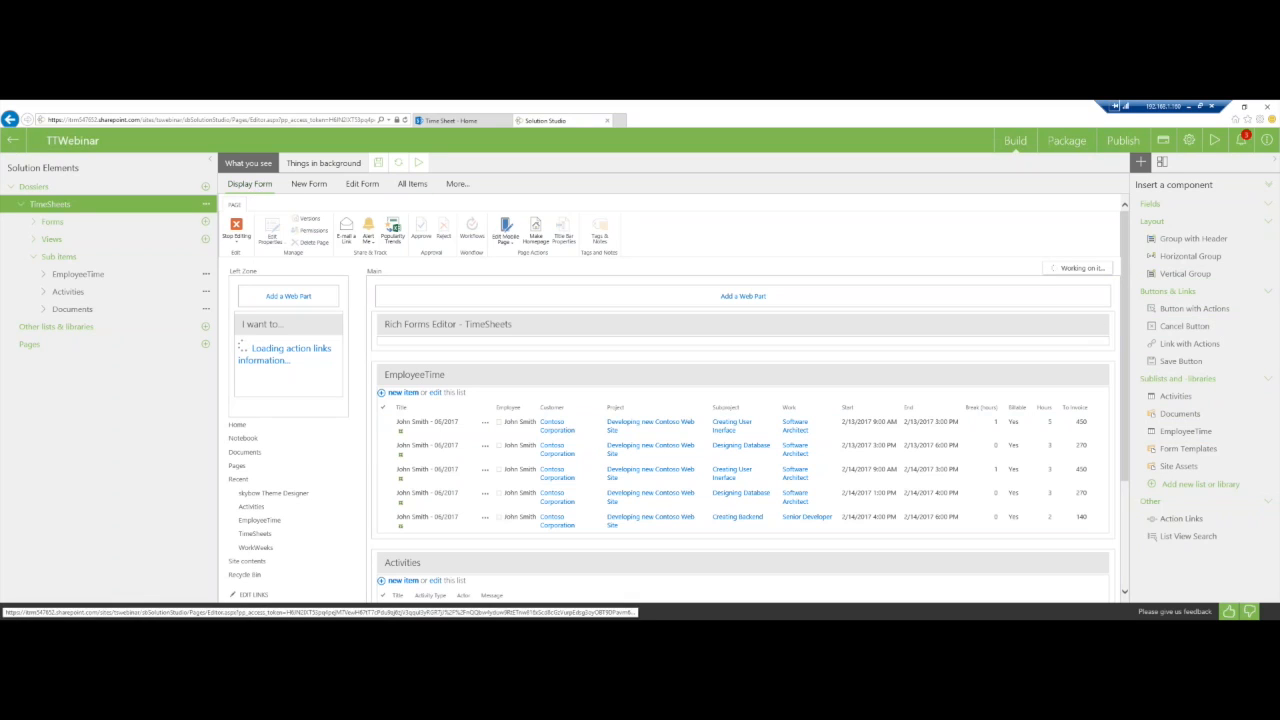
{"action": "left_click", "coordinate": [412, 184]}
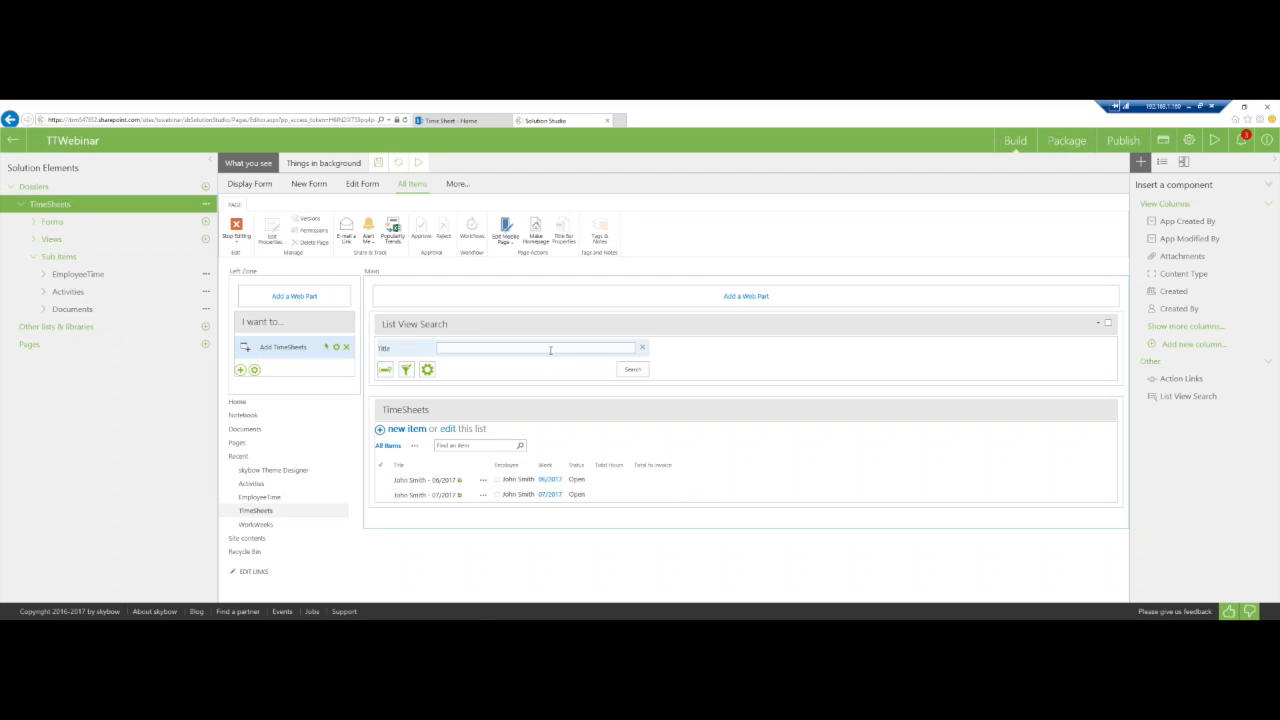
{"action": "left_click", "coordinate": [642, 347]}
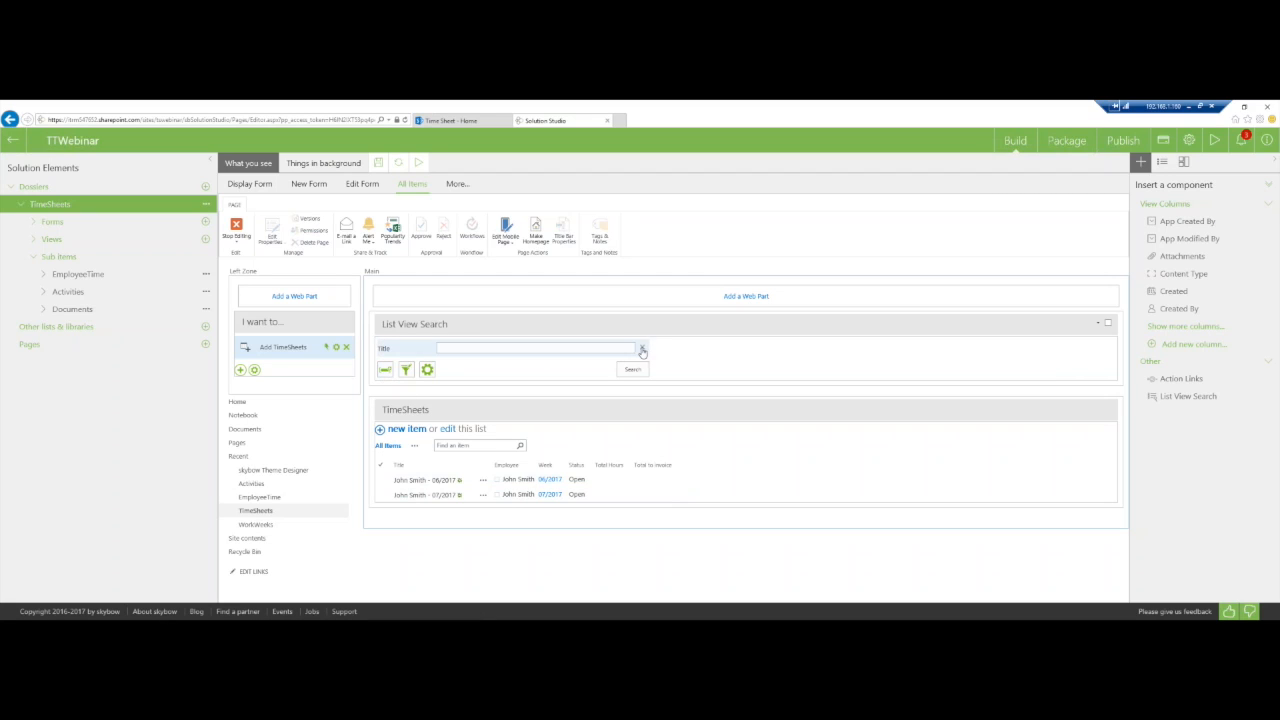
{"action": "left_click", "coordinate": [385, 353]}
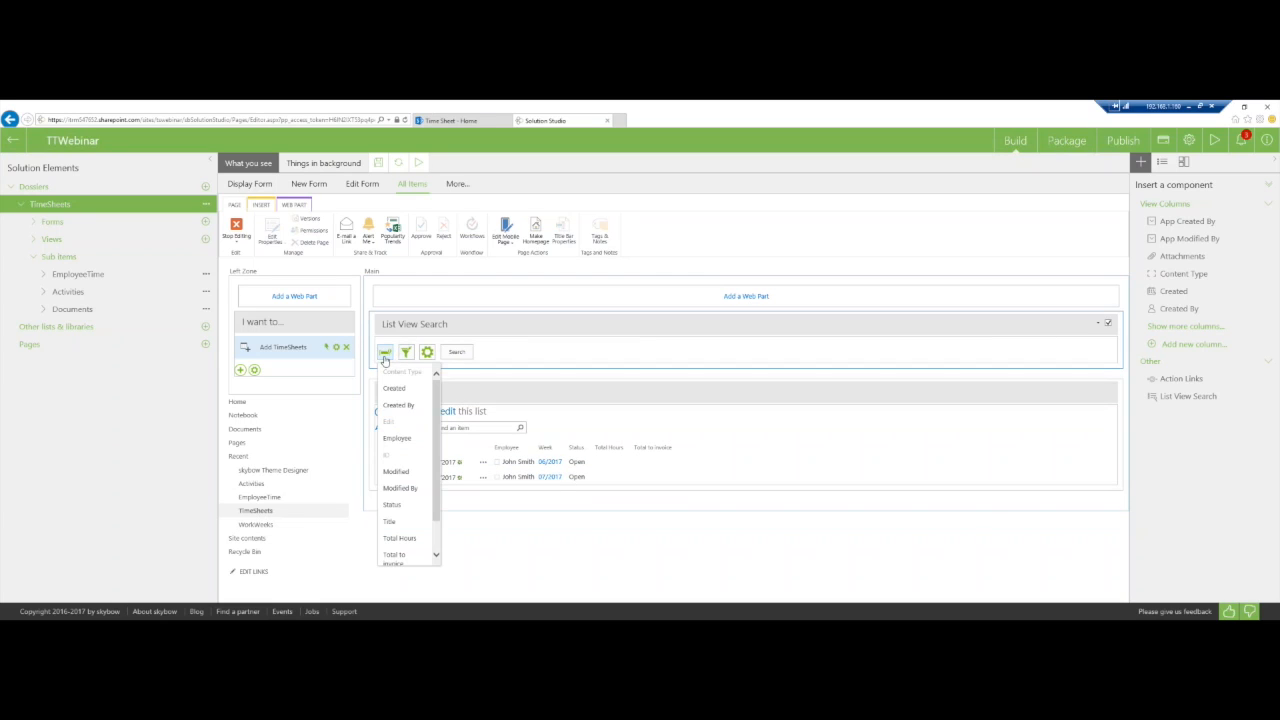
{"action": "left_click", "coordinate": [430, 441]}
Try to add Status as a further field of the list view search.
{"action": "left_click", "coordinate": [385, 370]}
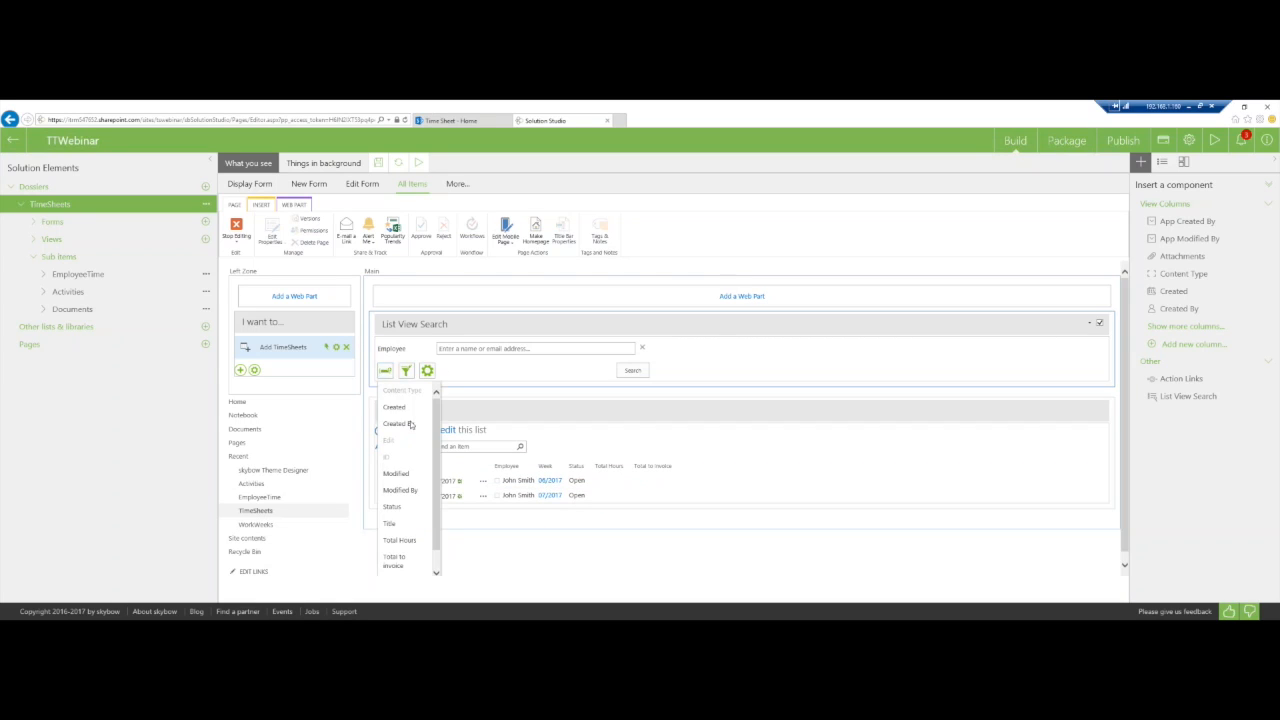
{"action": "left_click", "coordinate": [392, 506]}
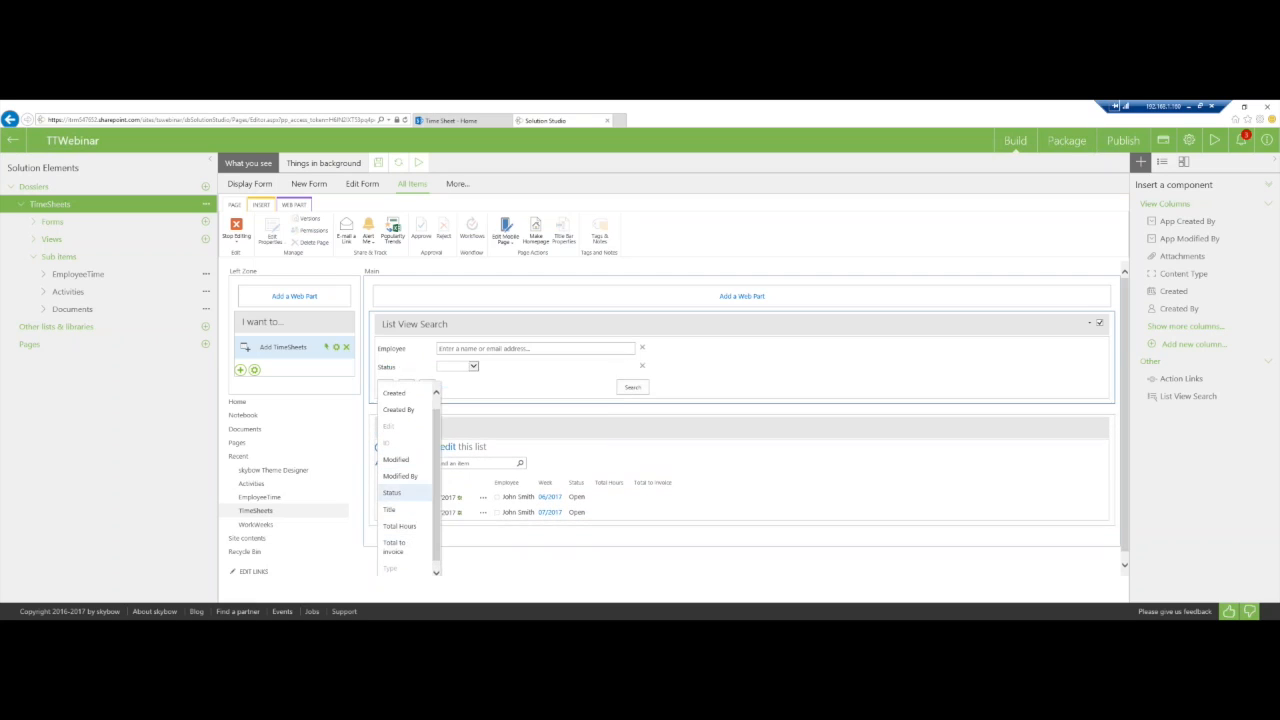
{"action": "left_click_drag", "start_coordinate": [446, 519], "coordinate": [443, 563]}
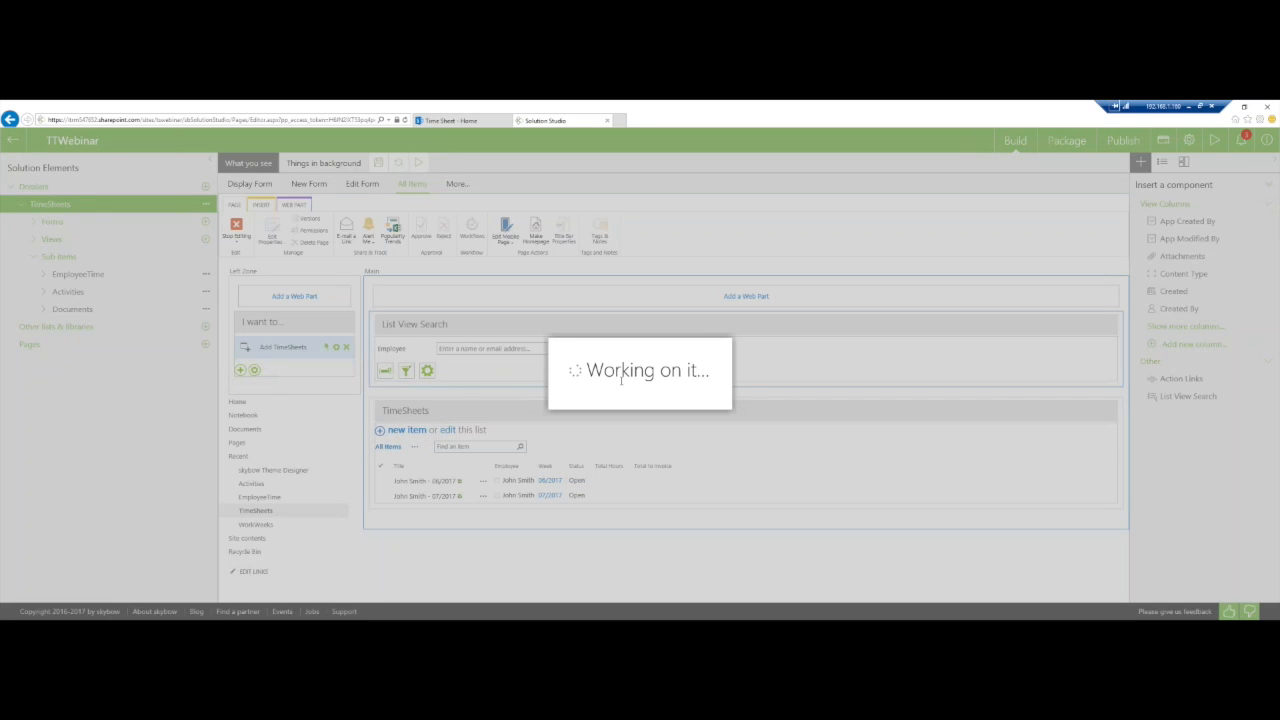
Add Week and Status conditions below the Employee condition in the list view search's query.
{"action": "left_click", "coordinate": [437, 292]}
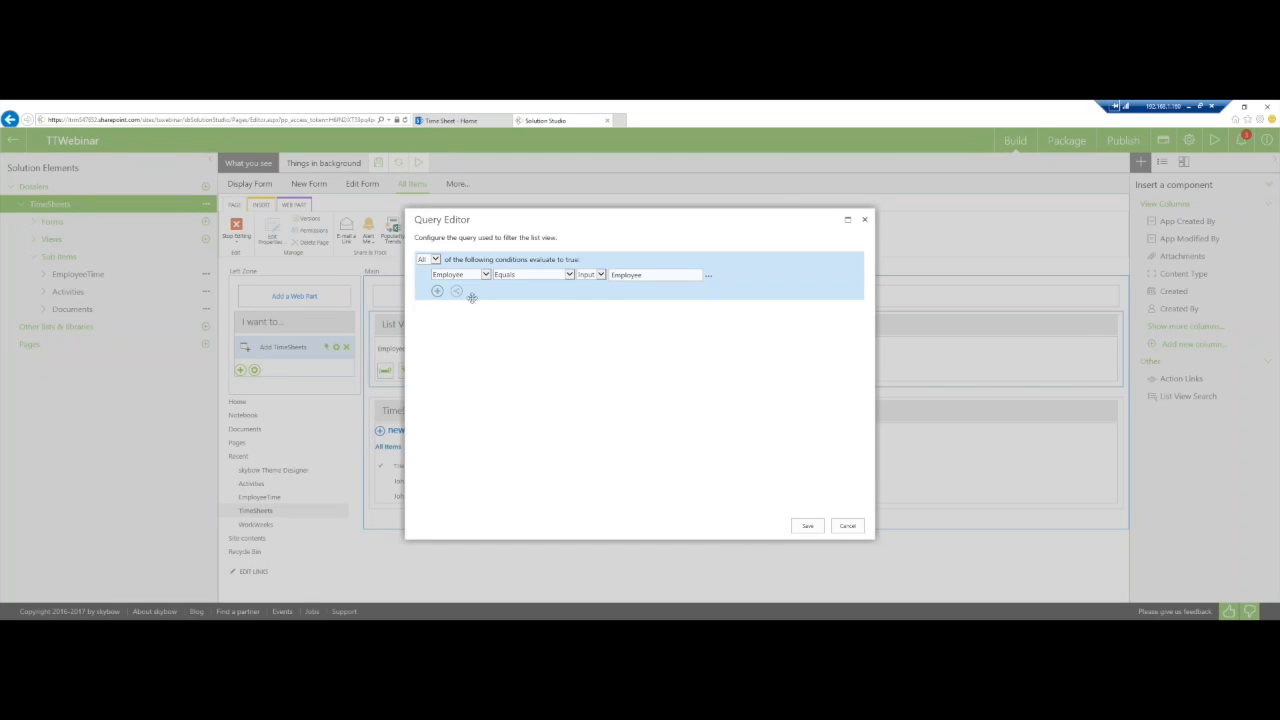
{"action": "left_click", "coordinate": [486, 291]}
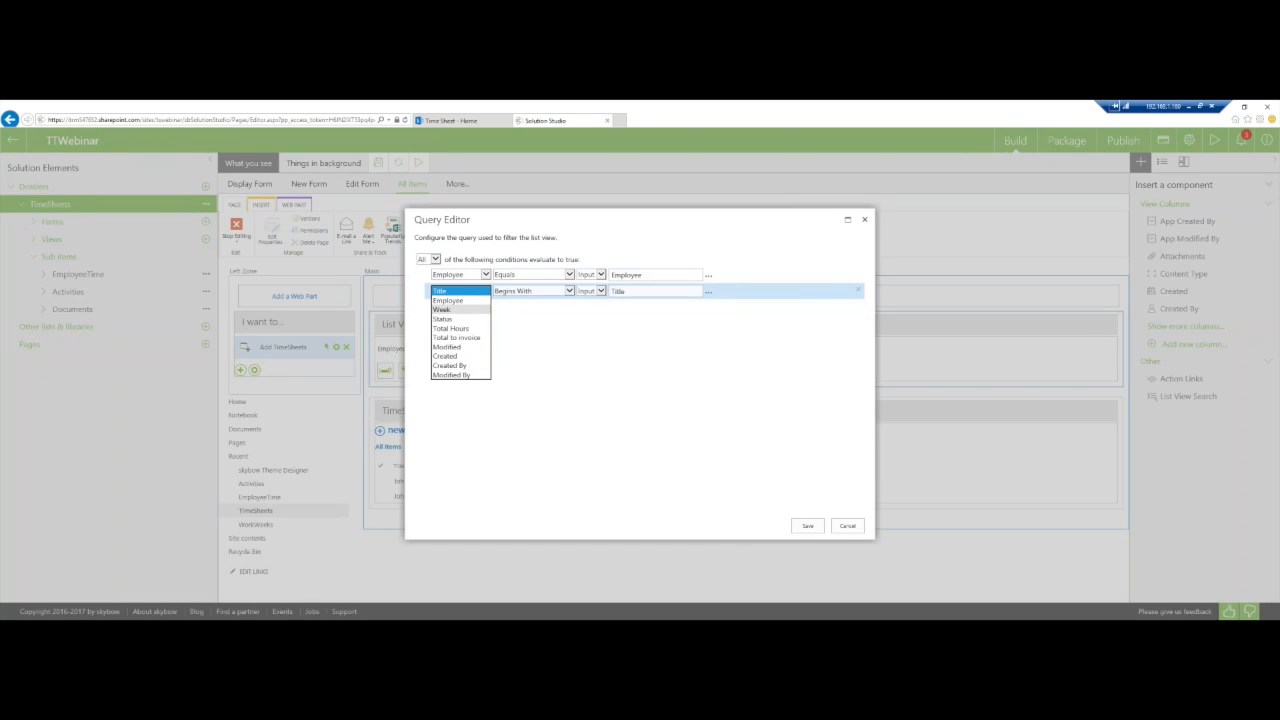
{"action": "left_click", "coordinate": [447, 312]}
{"action": "left_click", "coordinate": [438, 308]}
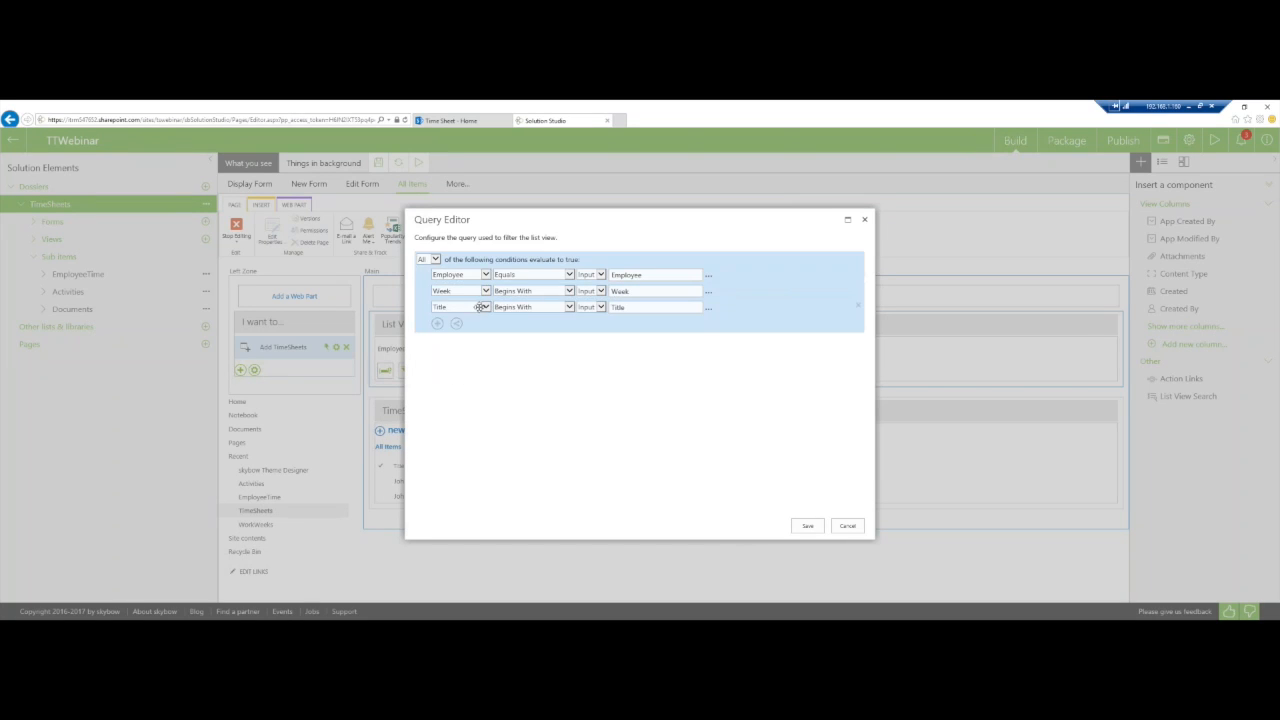
{"action": "left_click", "coordinate": [487, 308]}
{"action": "left_click", "coordinate": [456, 336]}
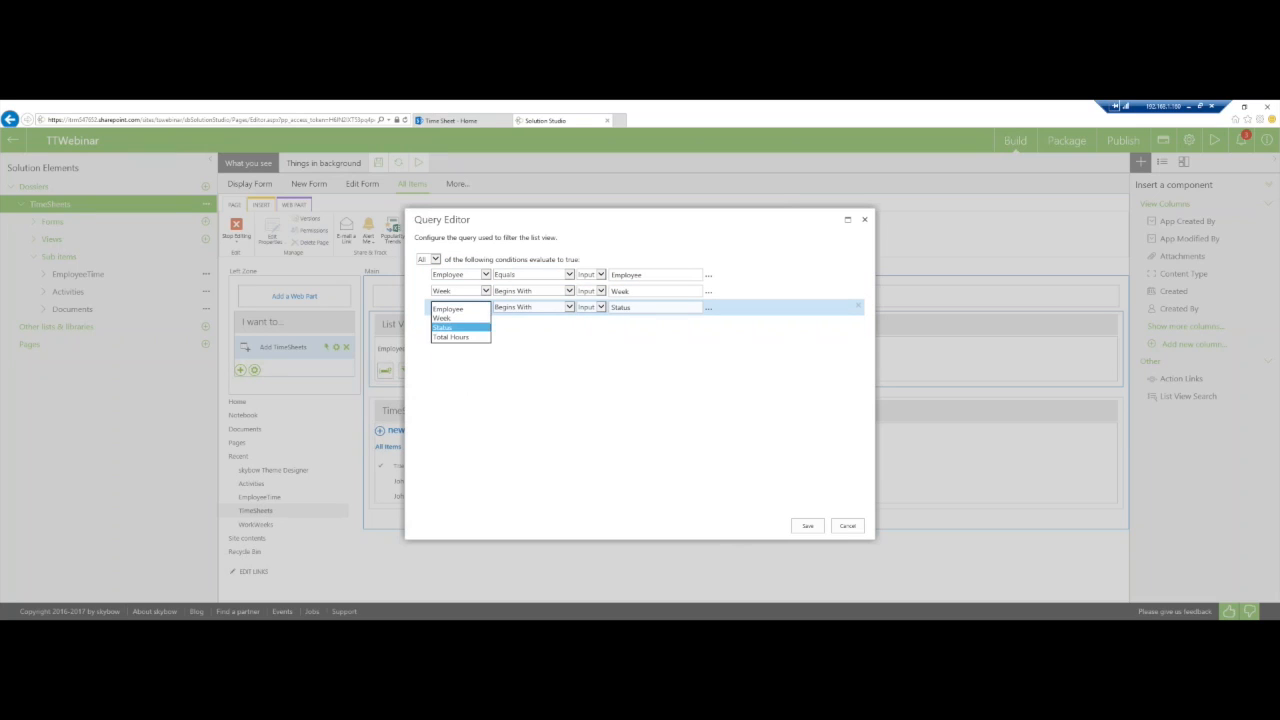
Set the Week and Status conditions to Equals and save the search query.
{"action": "left_click", "coordinate": [519, 290]}
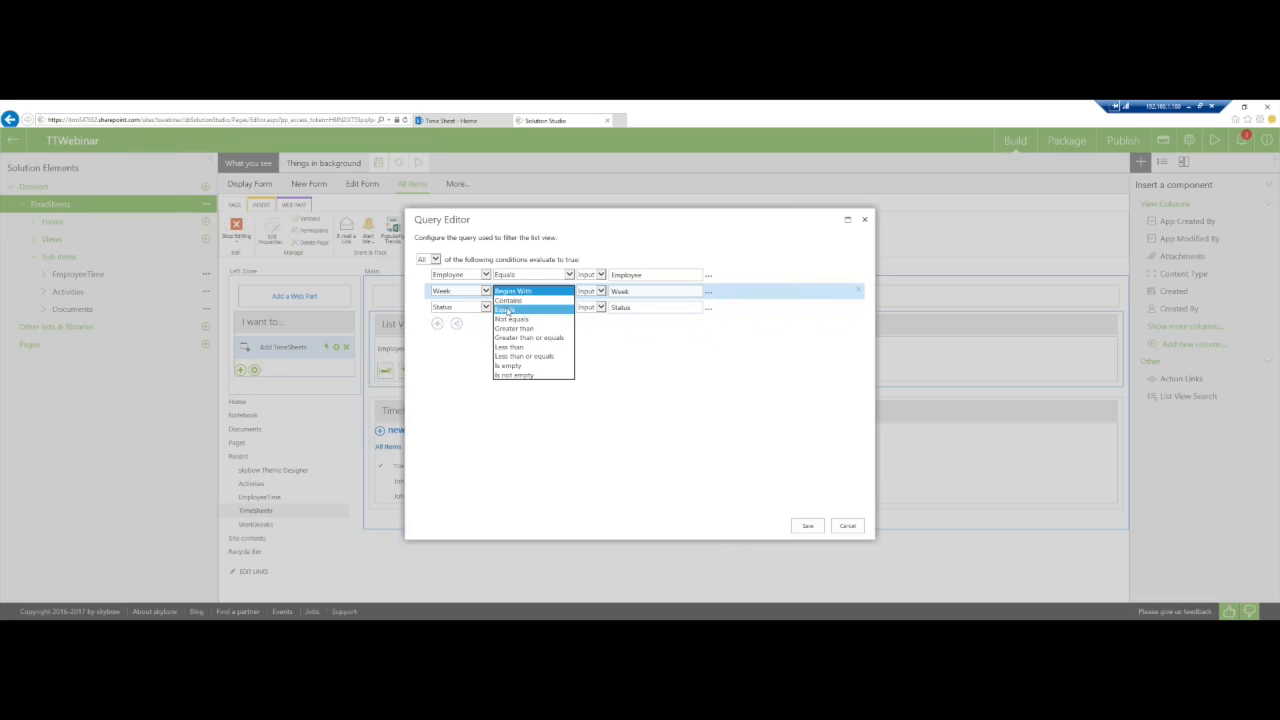
{"action": "left_click", "coordinate": [519, 312]}
{"action": "left_click", "coordinate": [519, 307]}
{"action": "left_click", "coordinate": [516, 327]}
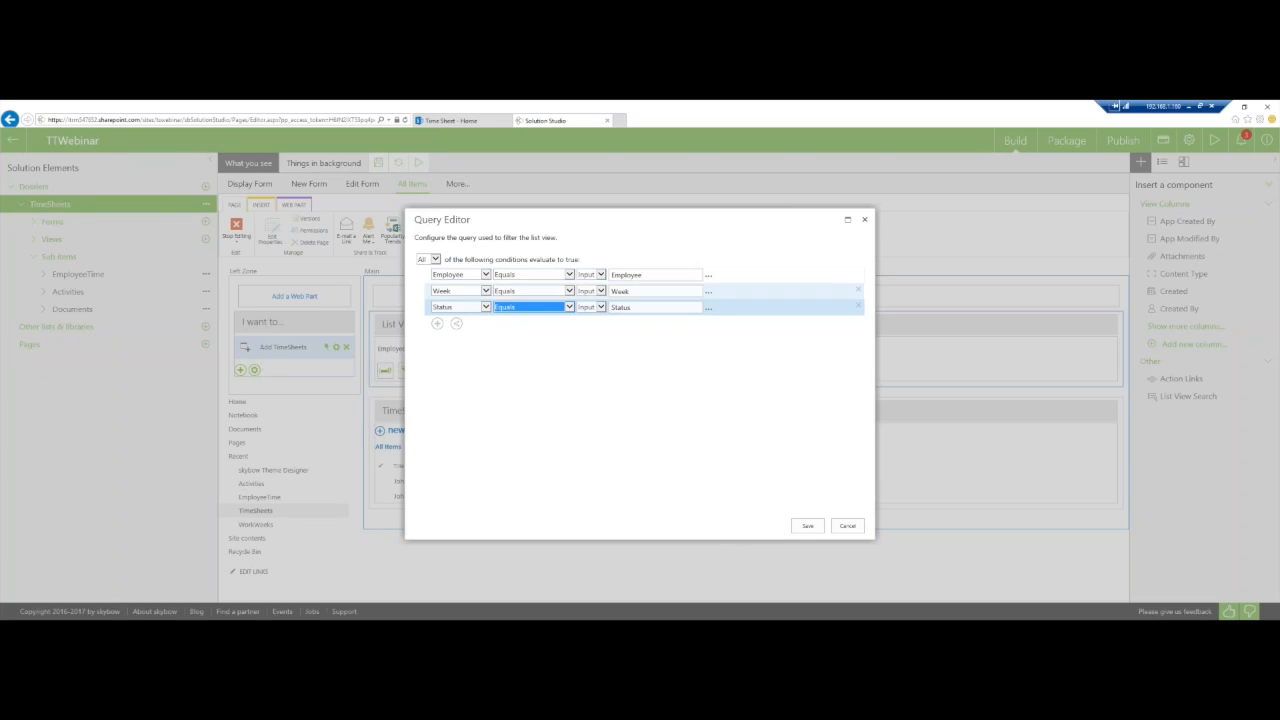
{"action": "left_click", "coordinate": [806, 527]}
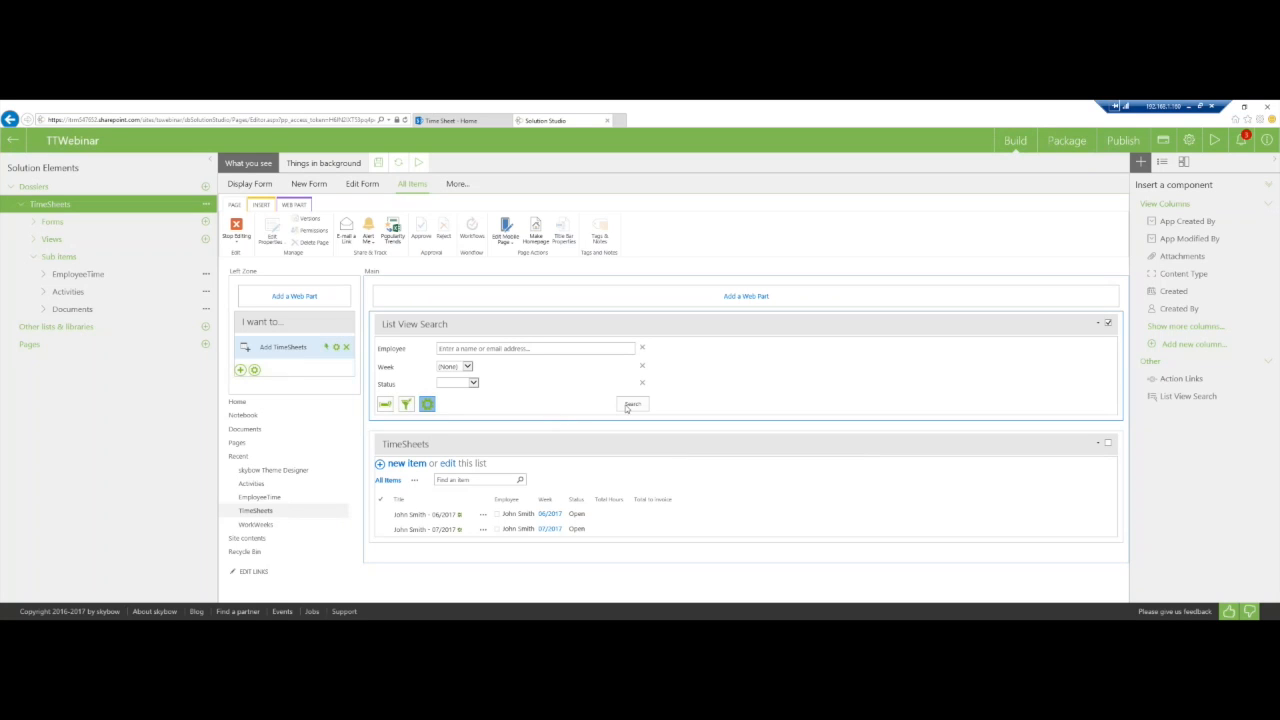
Examine the list view search settings and the on-click action of the Add TimeSheets link, leaving both as they are.
{"action": "left_click", "coordinate": [627, 405]}
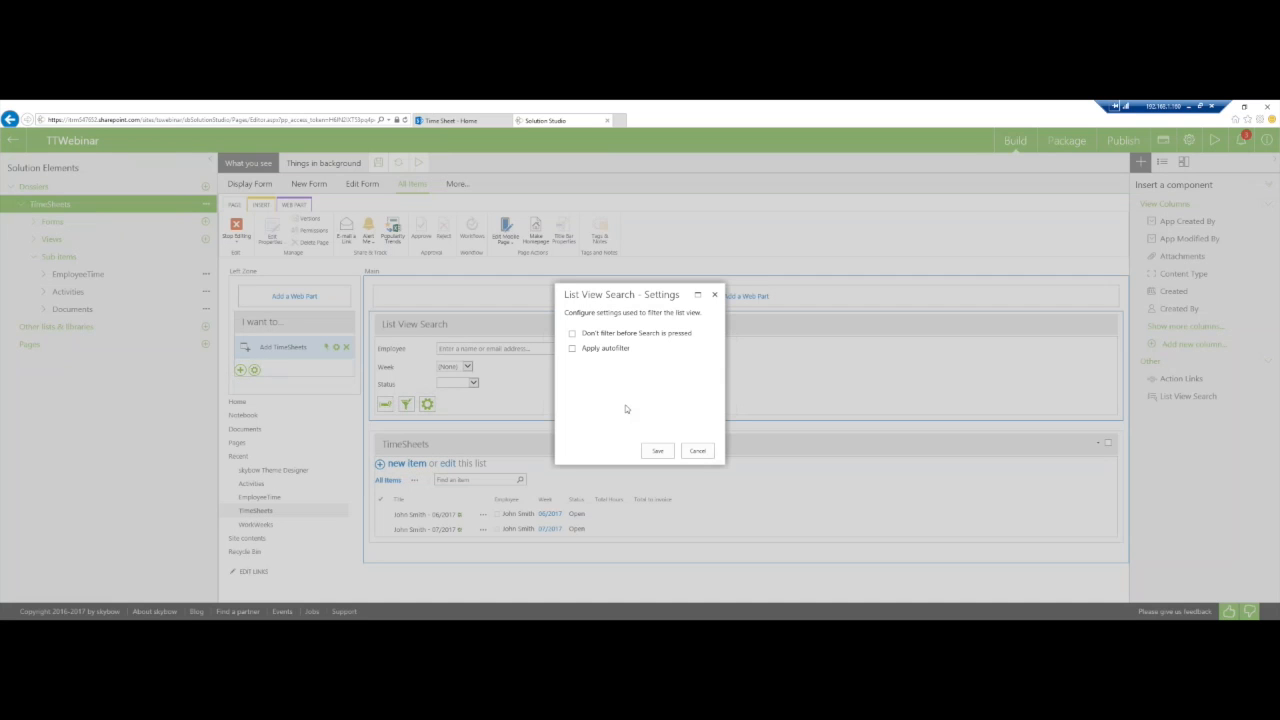
{"action": "left_click", "coordinate": [657, 450]}
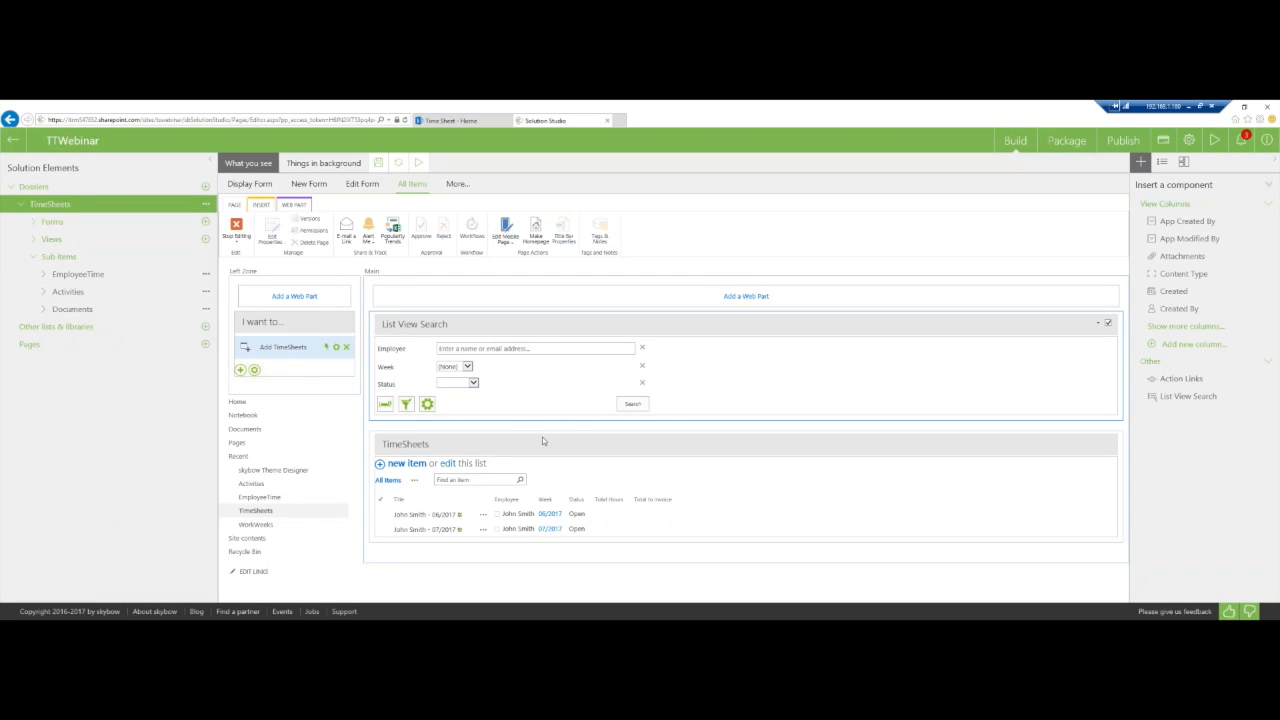
{"action": "left_click", "coordinate": [328, 347]}
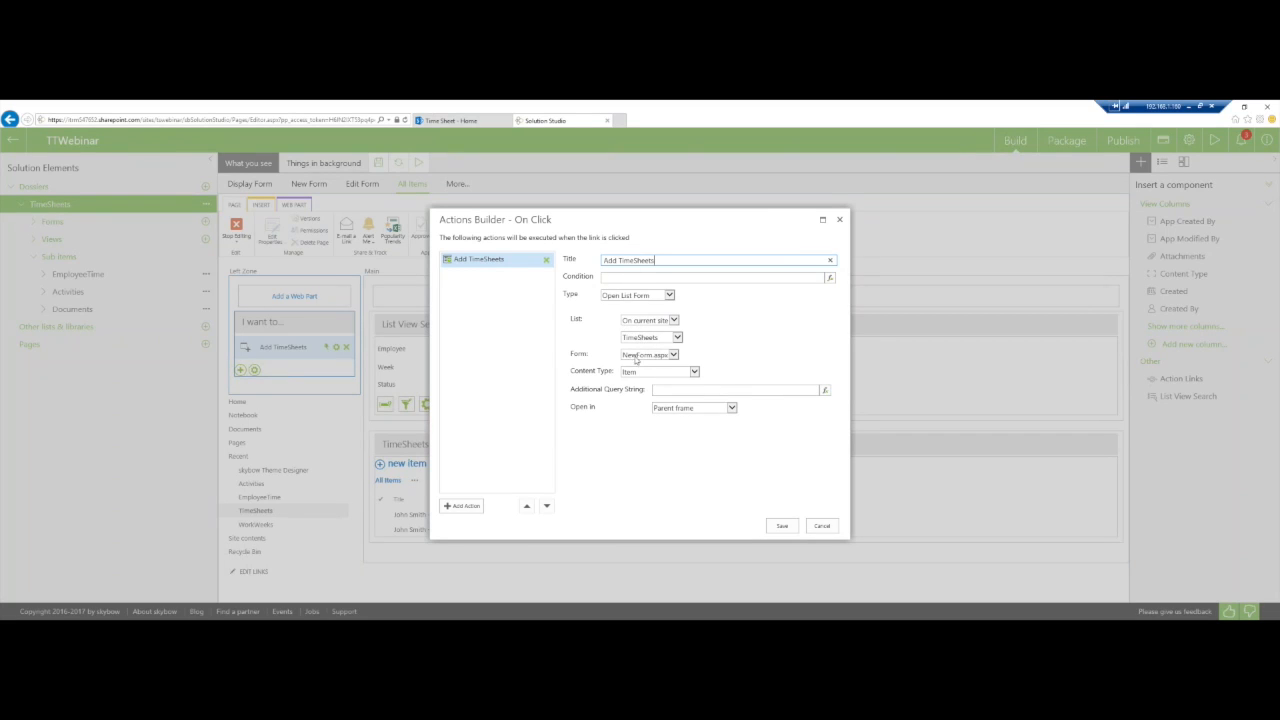
{"action": "left_click", "coordinate": [822, 526]}
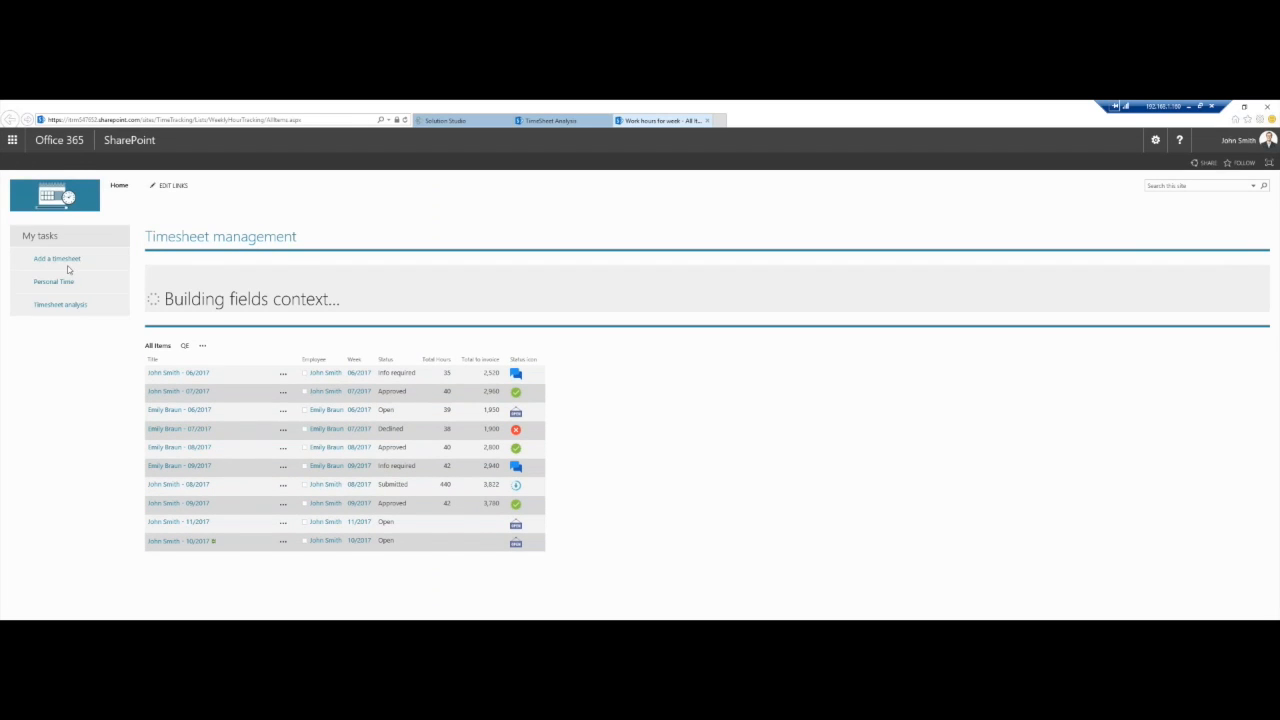
Check the reference site's add-timesheet form, and open the TimeSheets New Form in Solution Studio for editing with Rich Forms.
{"action": "left_click", "coordinate": [68, 268]}
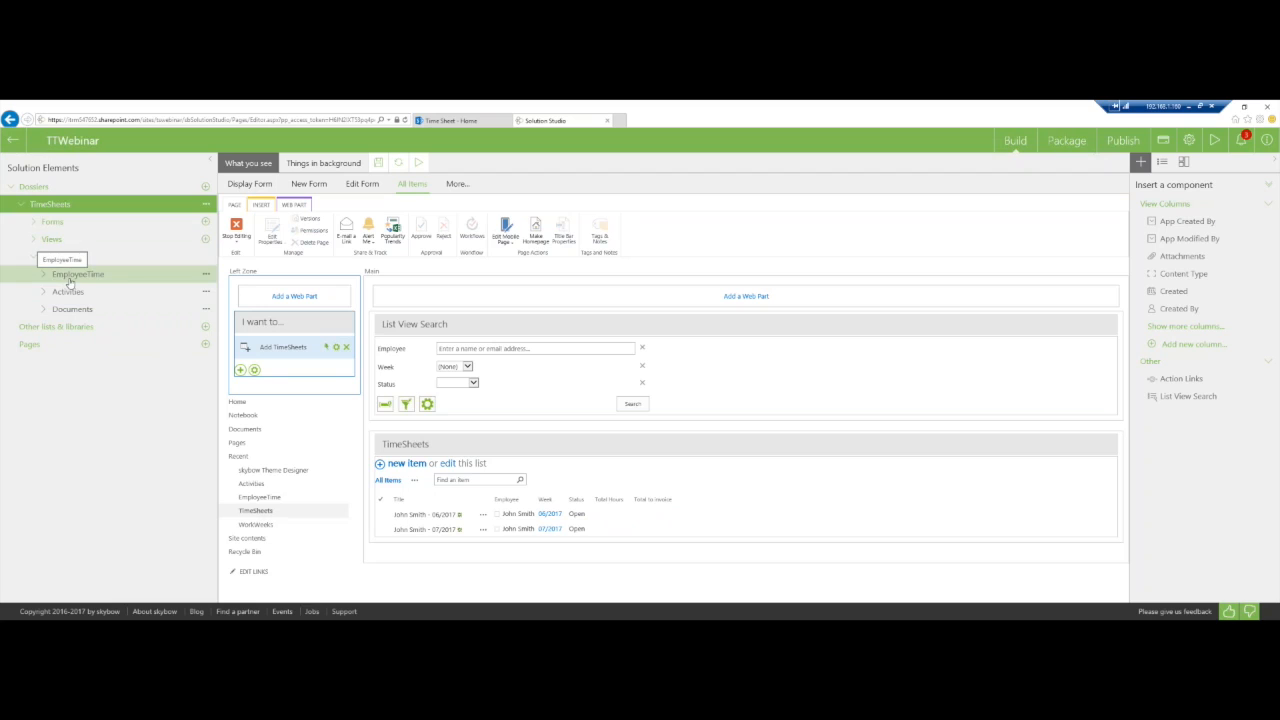
{"action": "left_click", "coordinate": [309, 184]}
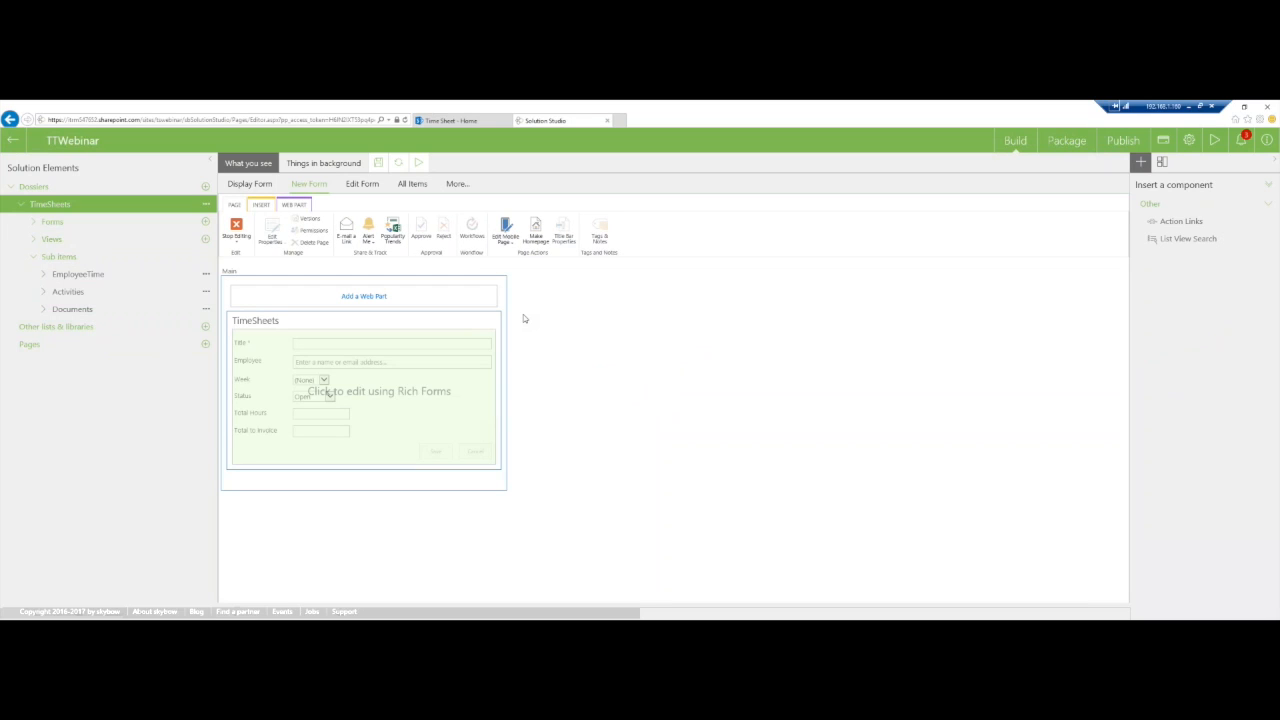
{"action": "left_click", "coordinate": [403, 384]}
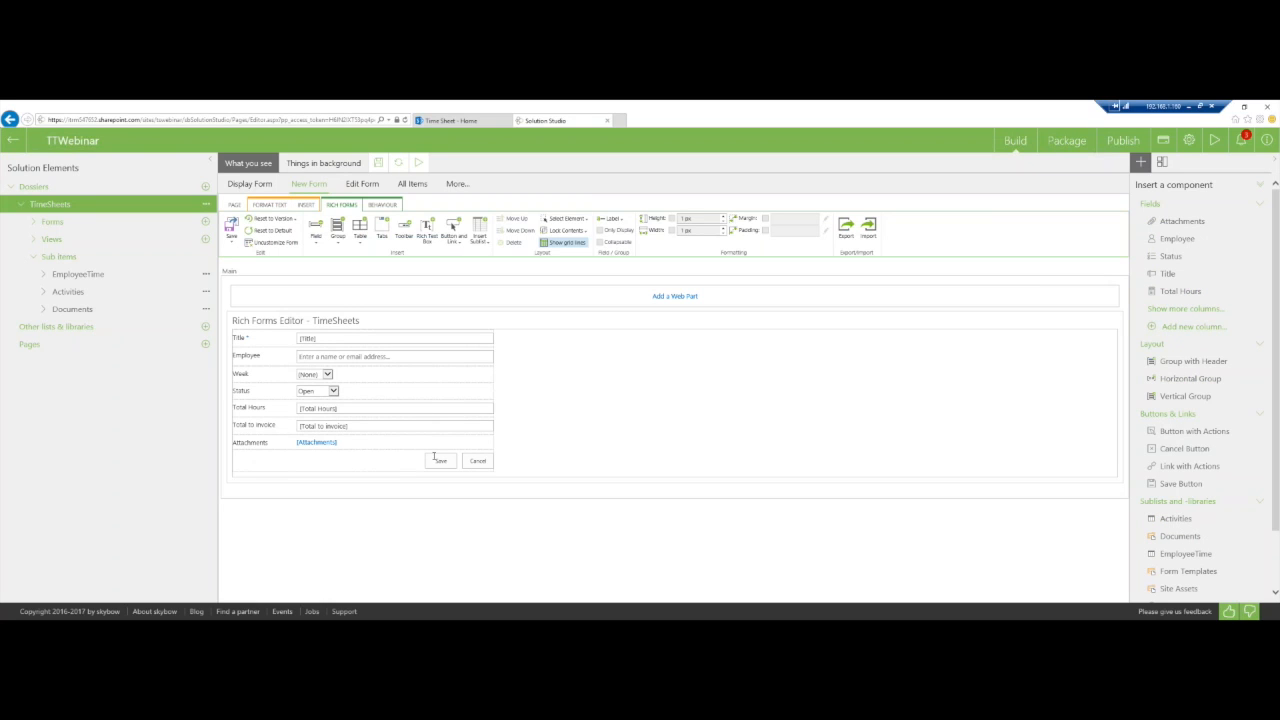
Delete the Total Hours, Total to invoice and Attachments fields from the TimeSheets New Form.
{"action": "left_click", "coordinate": [264, 411]}
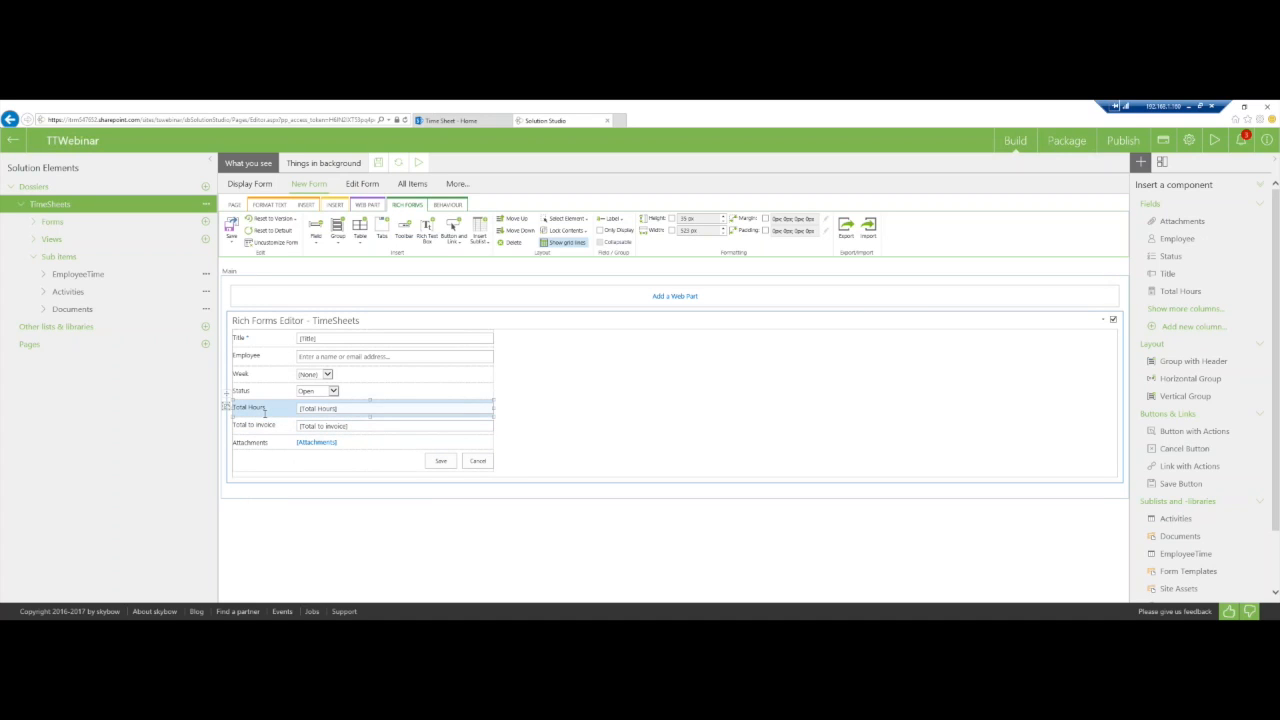
{"action": "key", "text": "Delete"}
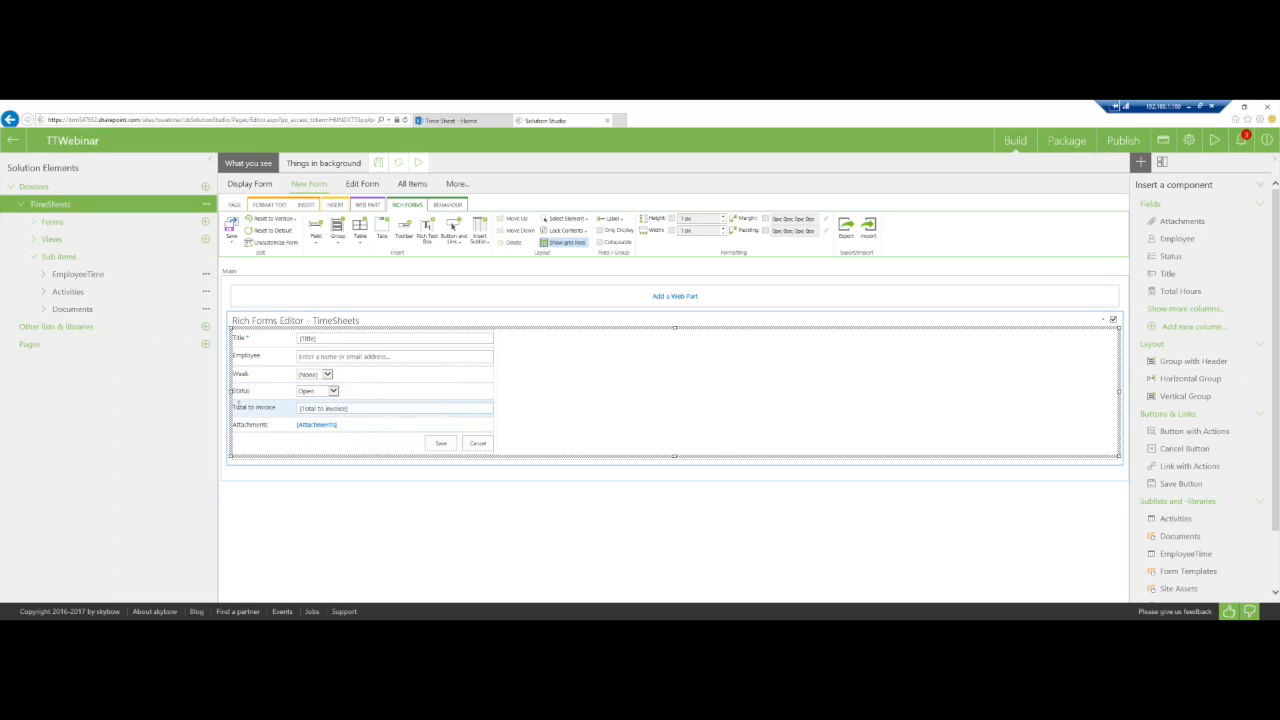
{"action": "left_click", "coordinate": [255, 408]}
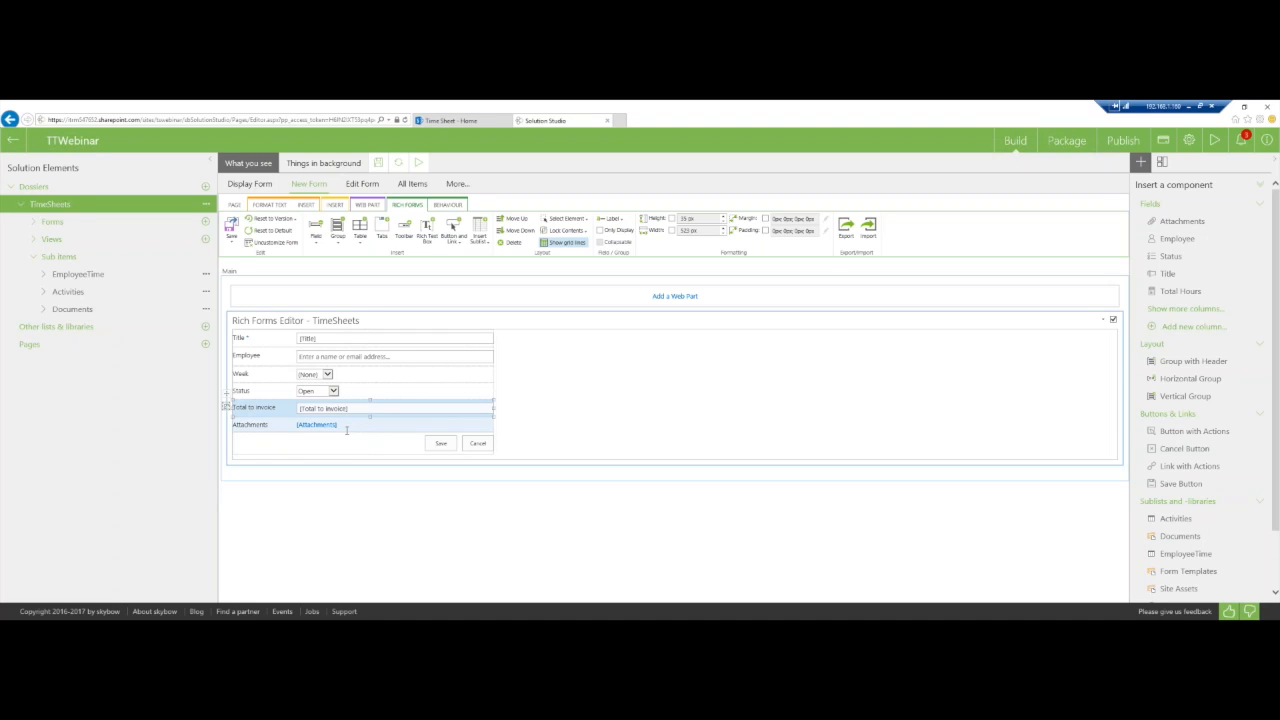
{"action": "key", "text": "Delete"}
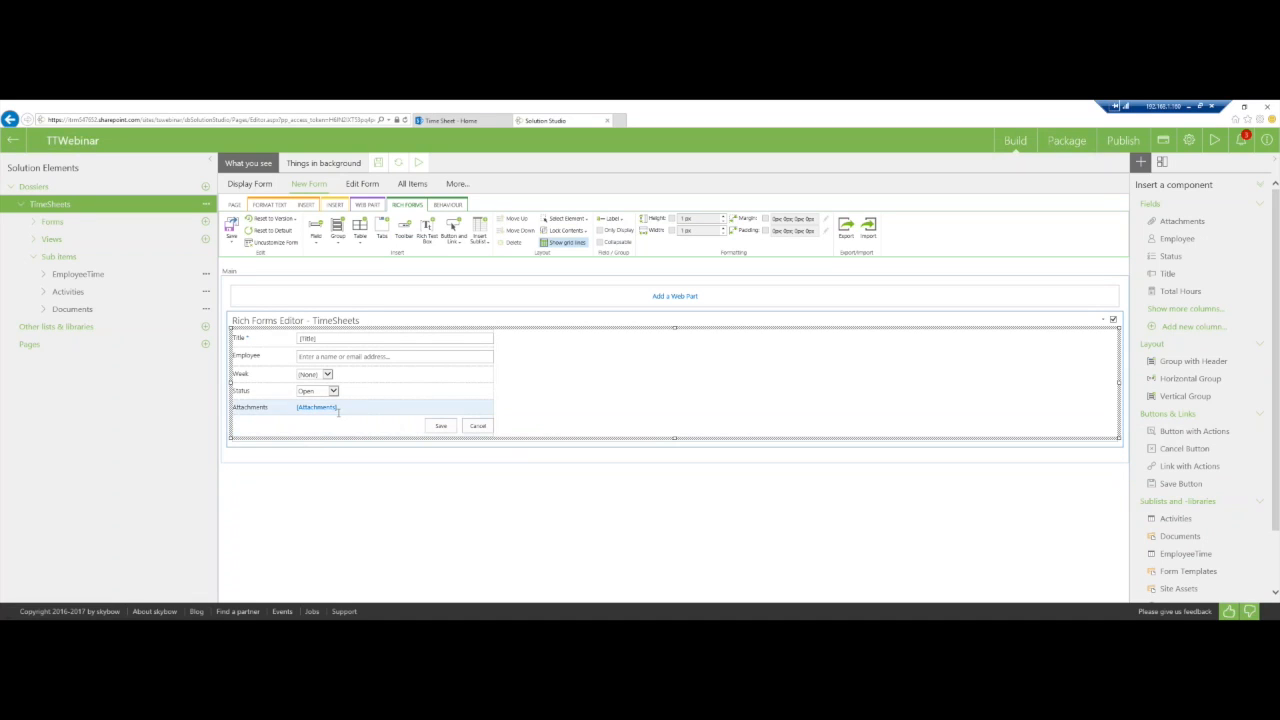
{"action": "left_click", "coordinate": [255, 410]}
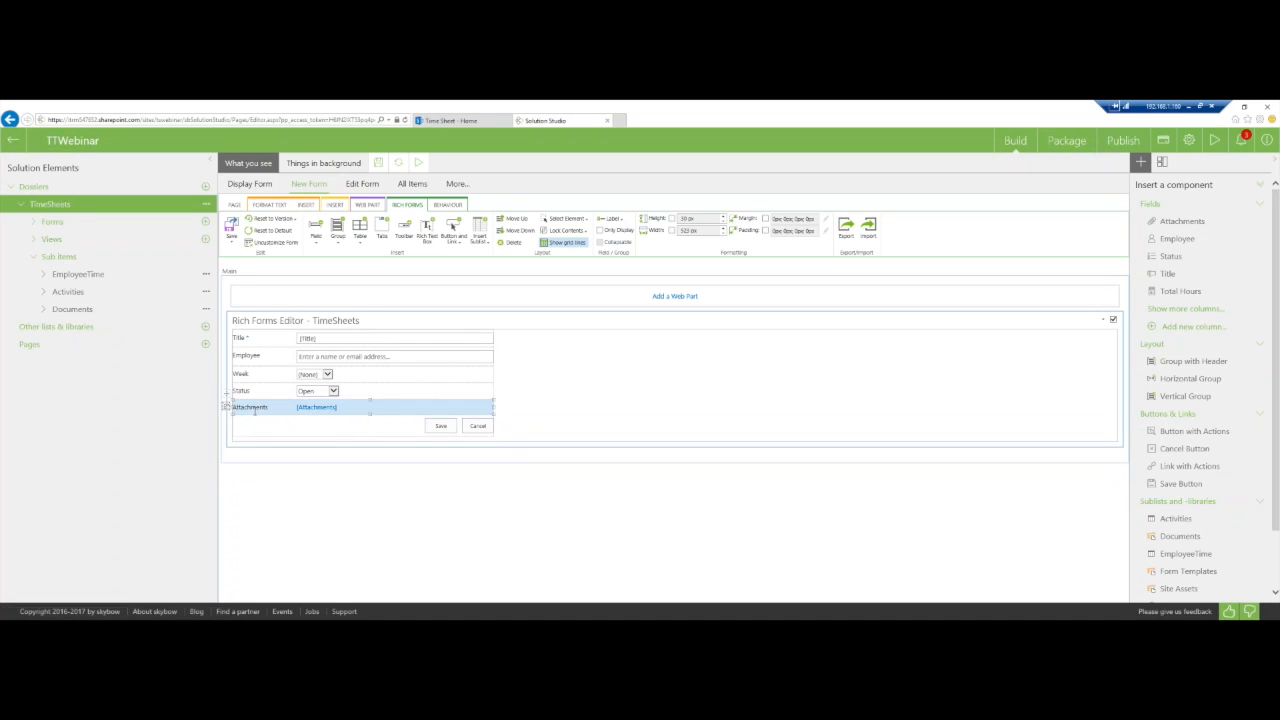
{"action": "key", "text": "Delete"}
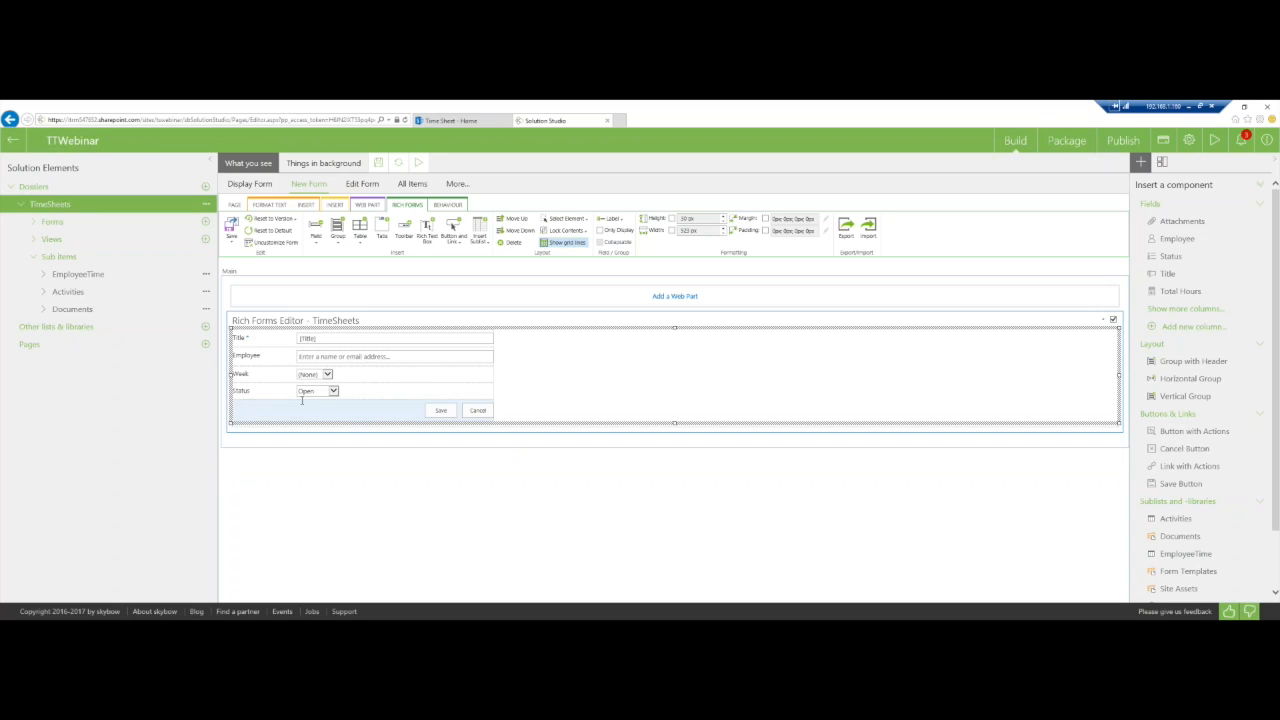
Add a form load action of the type Set Form Field Value to the TimeSheets New Form.
{"action": "left_click", "coordinate": [338, 390]}
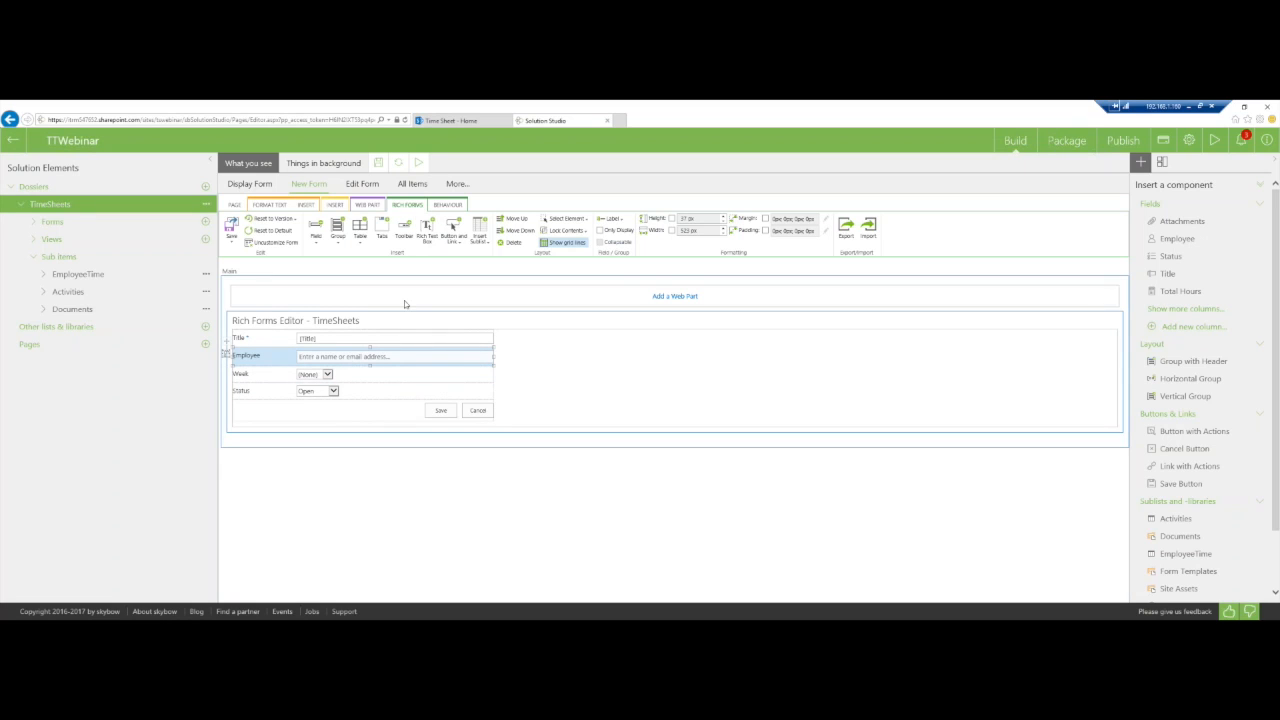
{"action": "left_click", "coordinate": [446, 205]}
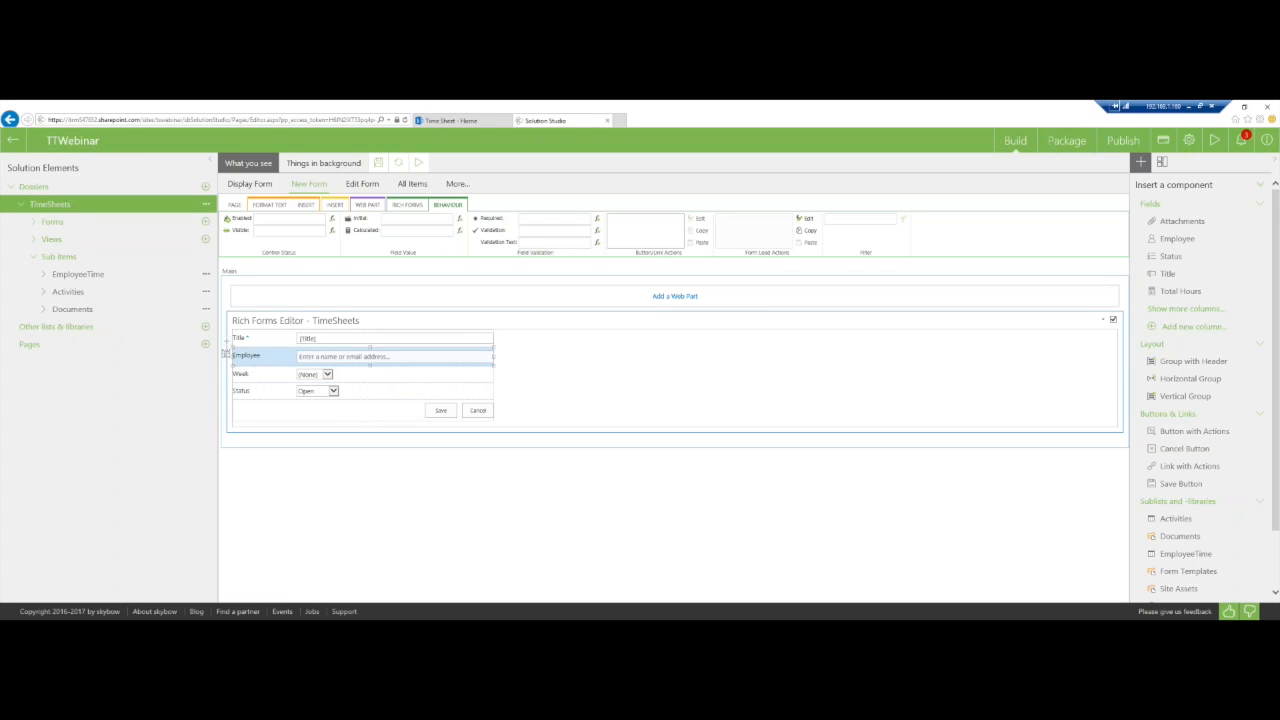
{"action": "left_click", "coordinate": [460, 218]}
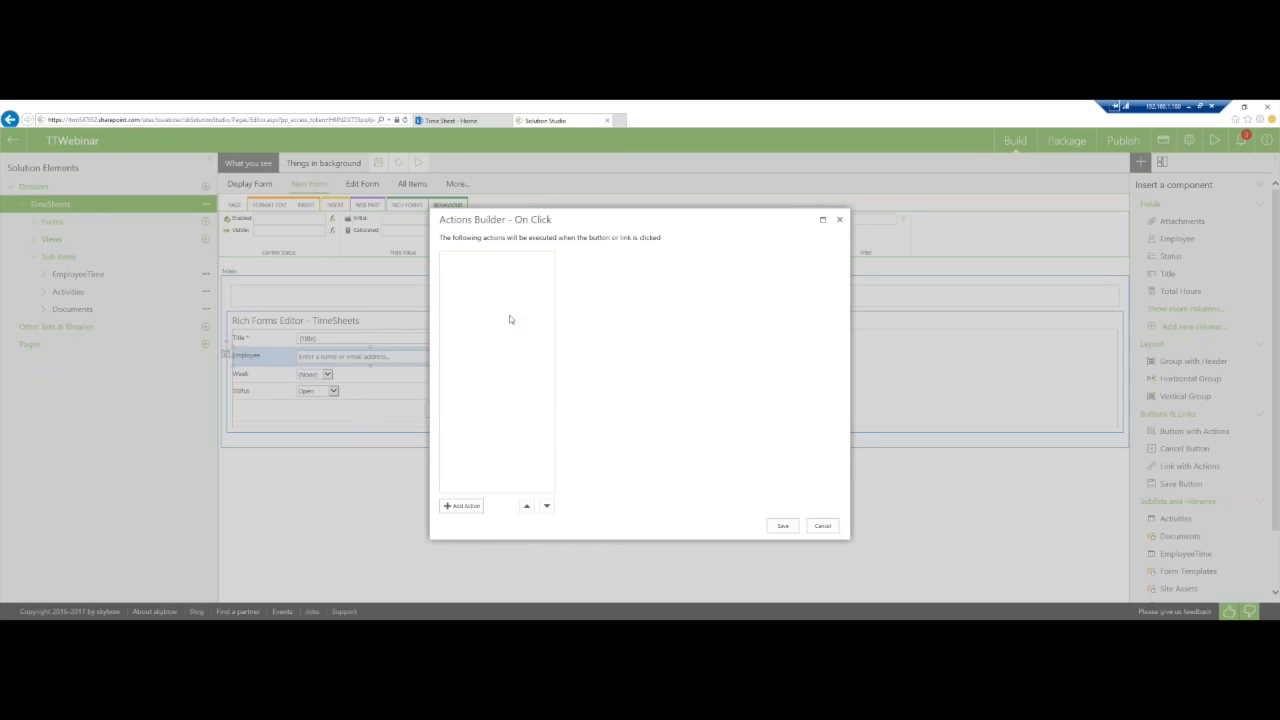
{"action": "left_click", "coordinate": [462, 505]}
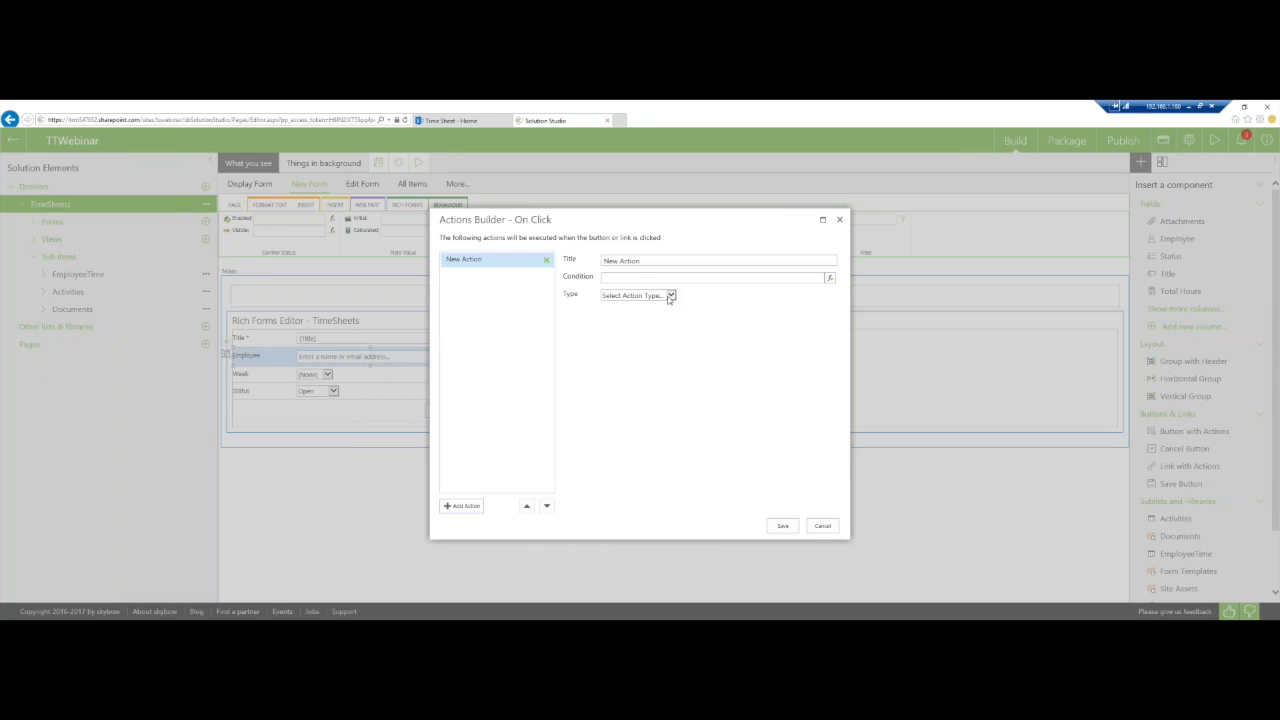
{"action": "left_click", "coordinate": [670, 296]}
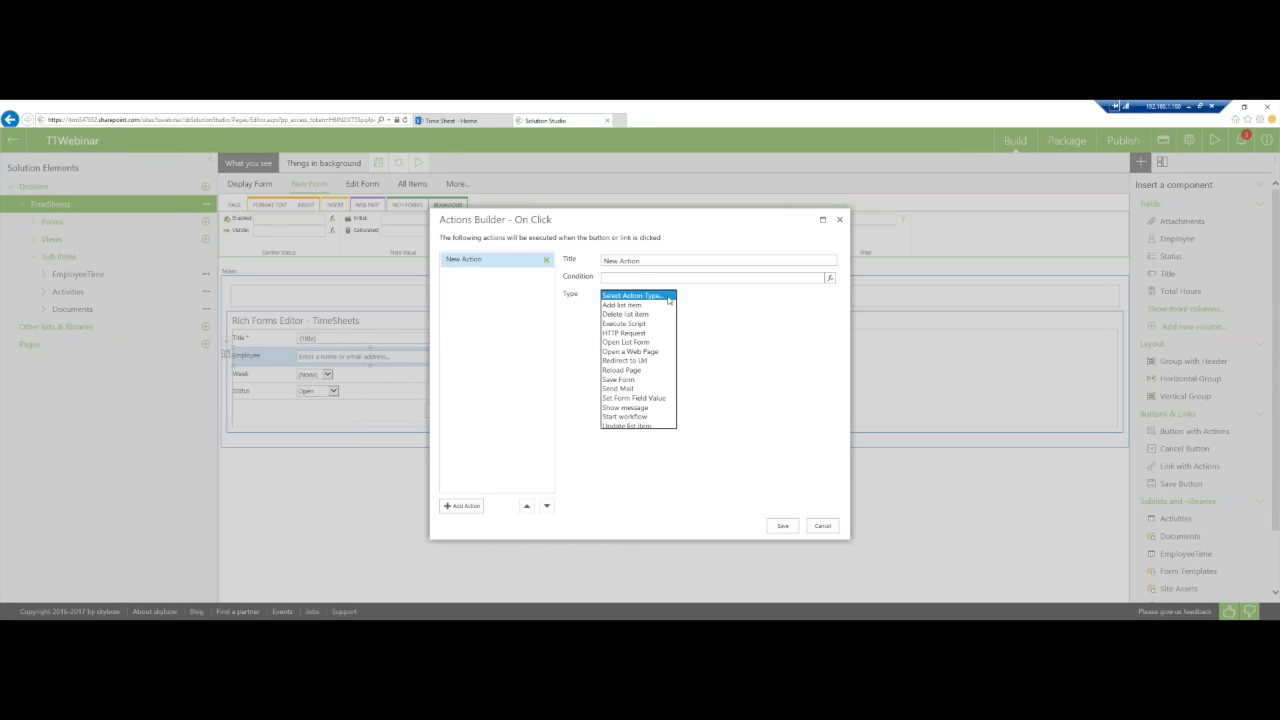
{"action": "left_click", "coordinate": [643, 398]}
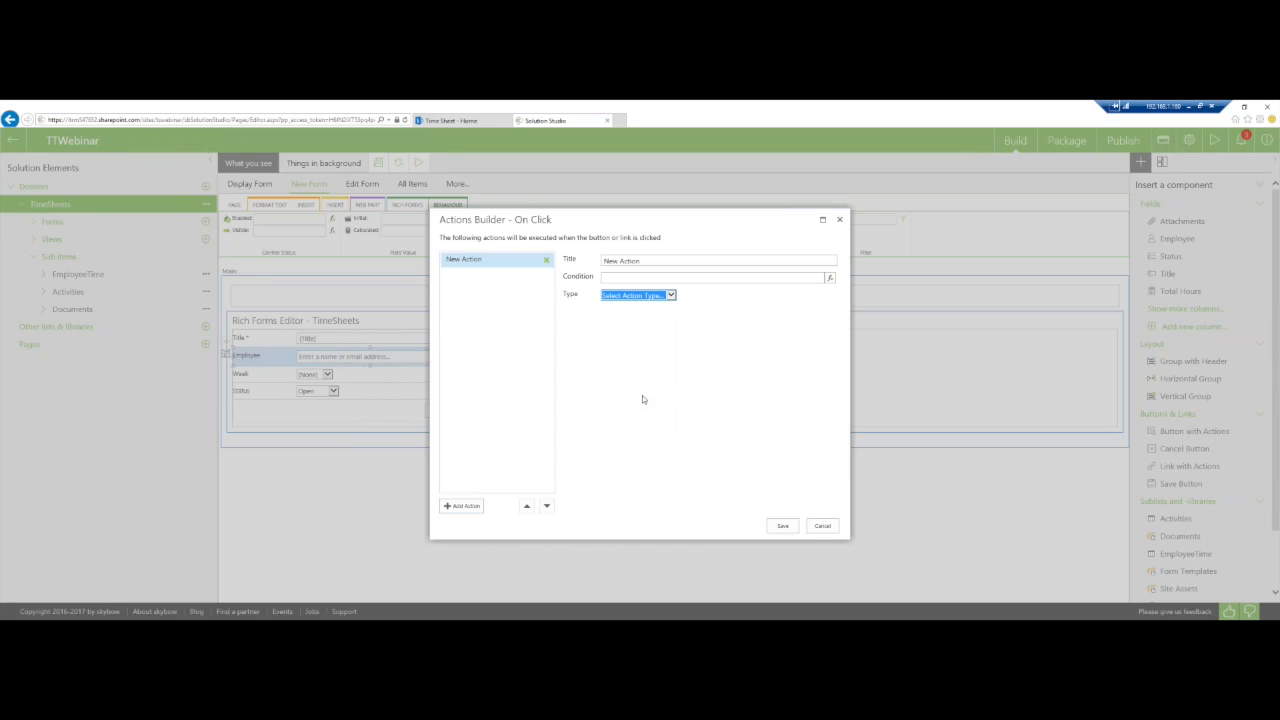
{"action": "left_click", "coordinate": [824, 337]}
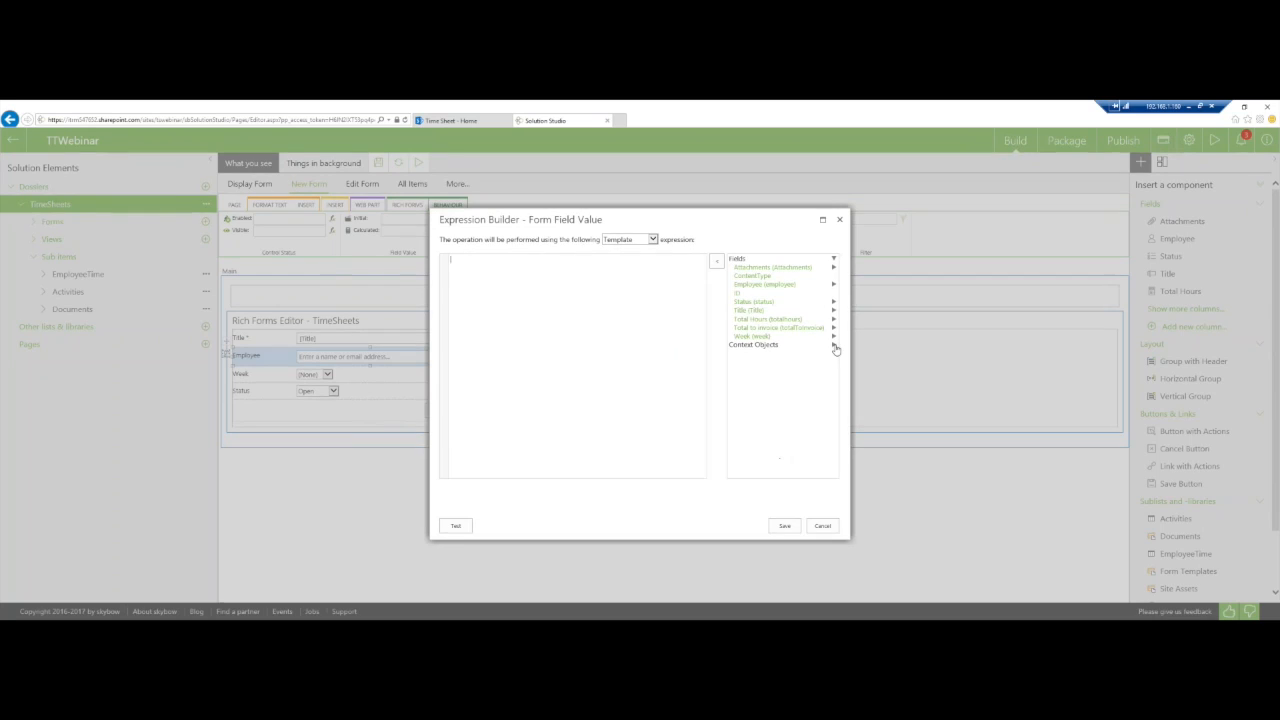
{"action": "left_click", "coordinate": [834, 345]}
{"action": "left_click", "coordinate": [834, 353]}
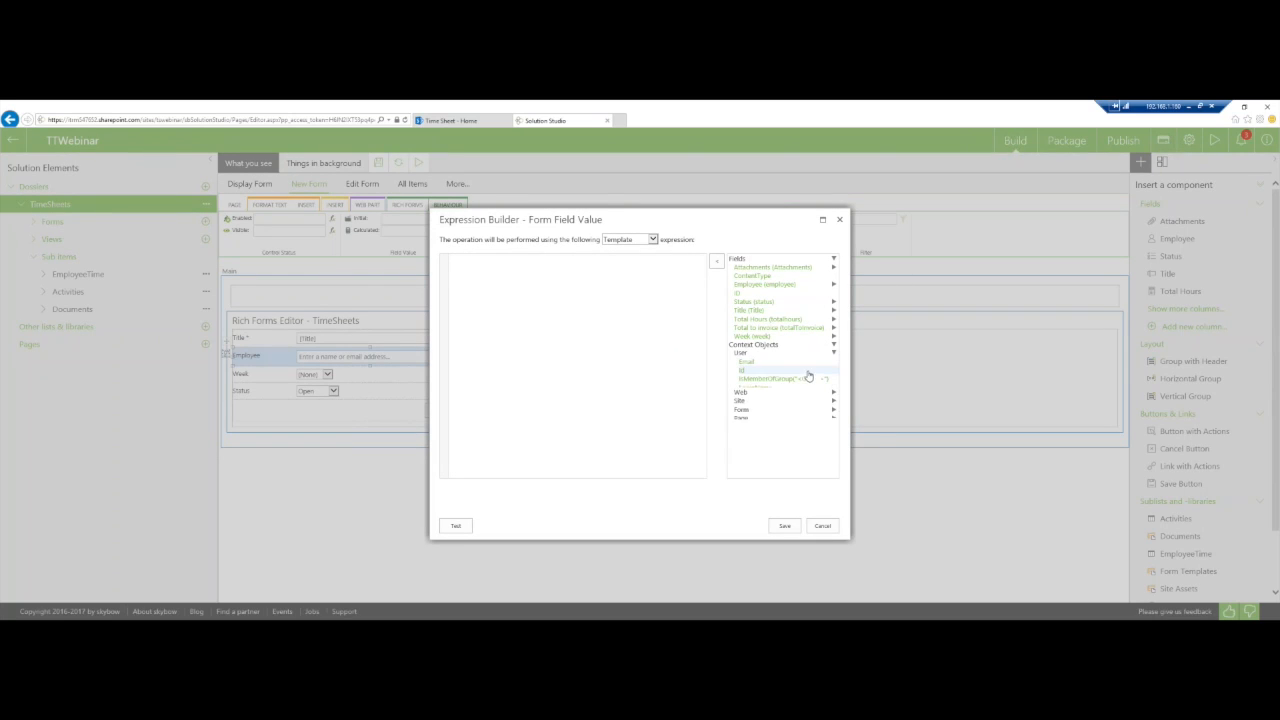
{"action": "double_click", "coordinate": [756, 388]}
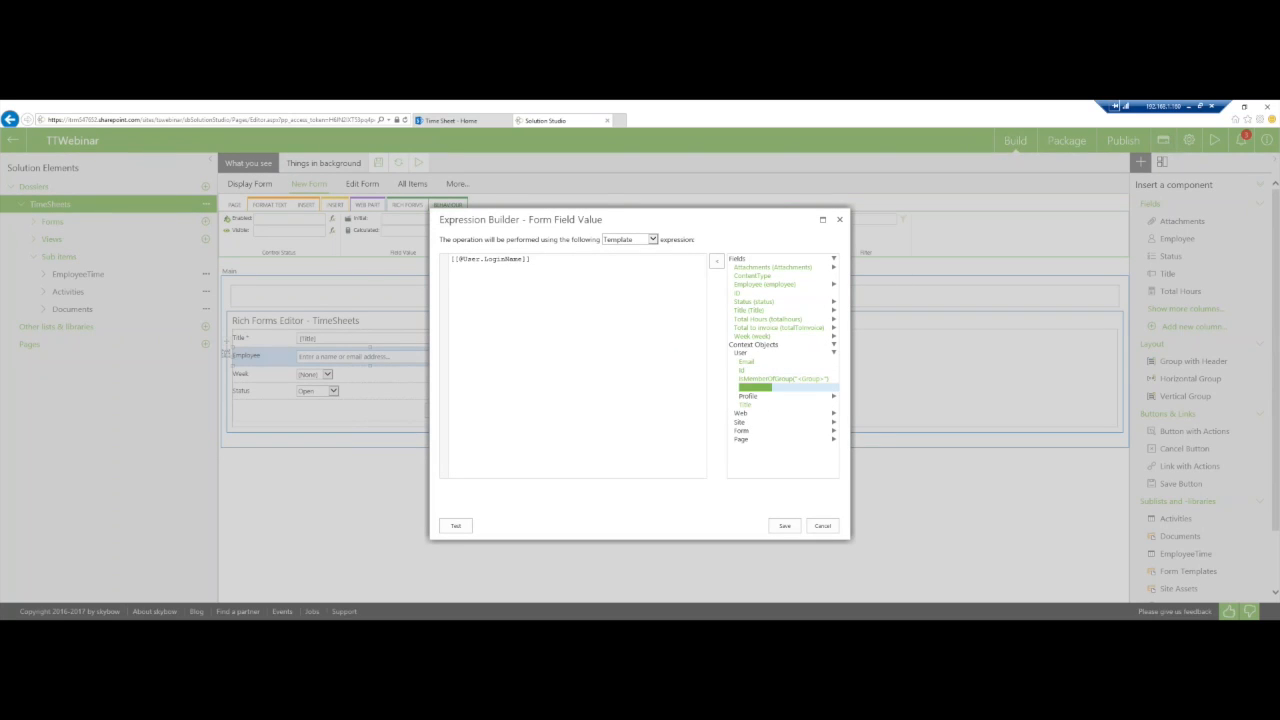
{"action": "left_click", "coordinate": [784, 525]}
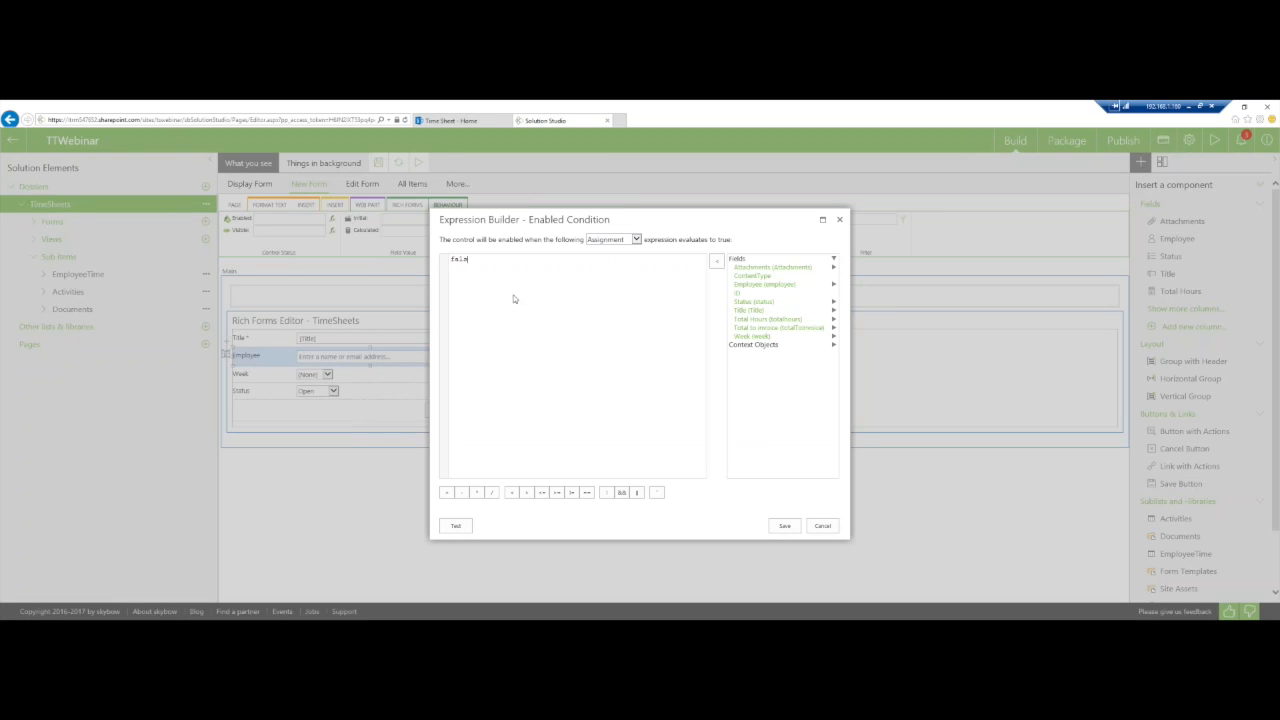
Disable the Employee, Status and Title fields by setting the enabled condition of each to =false.
{"action": "left_click", "coordinate": [784, 526]}
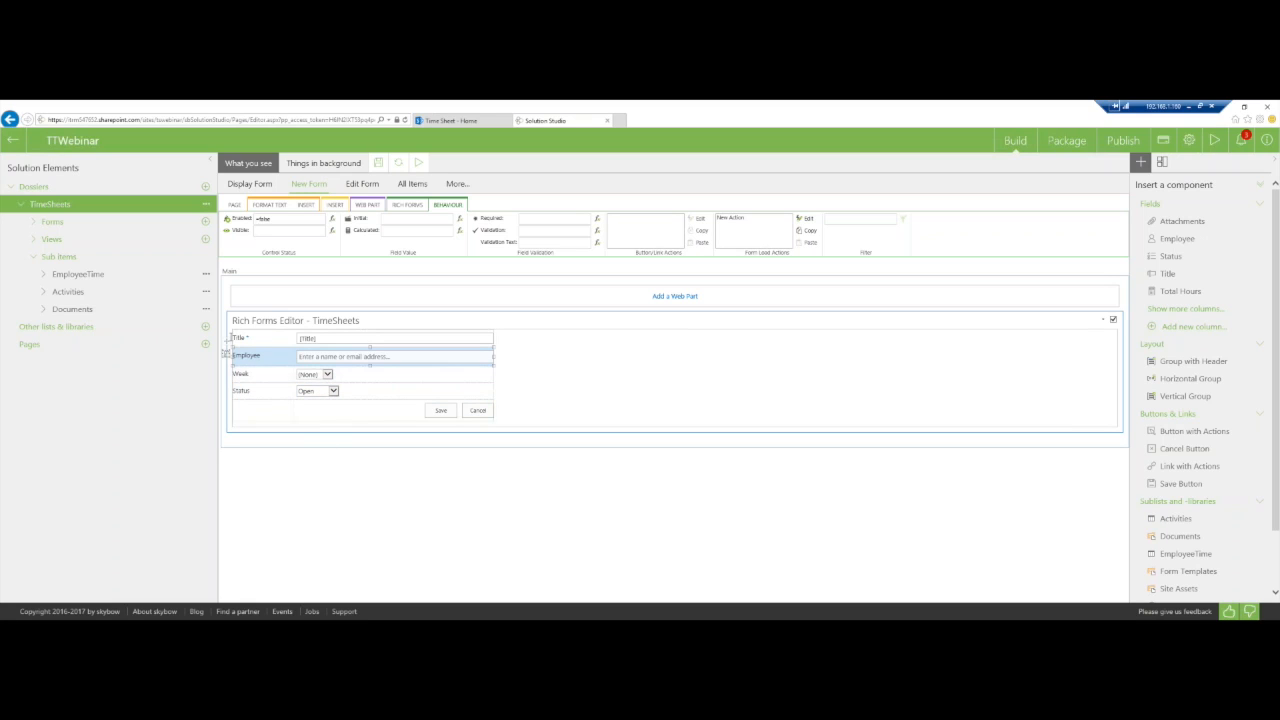
{"action": "left_click", "coordinate": [281, 392]}
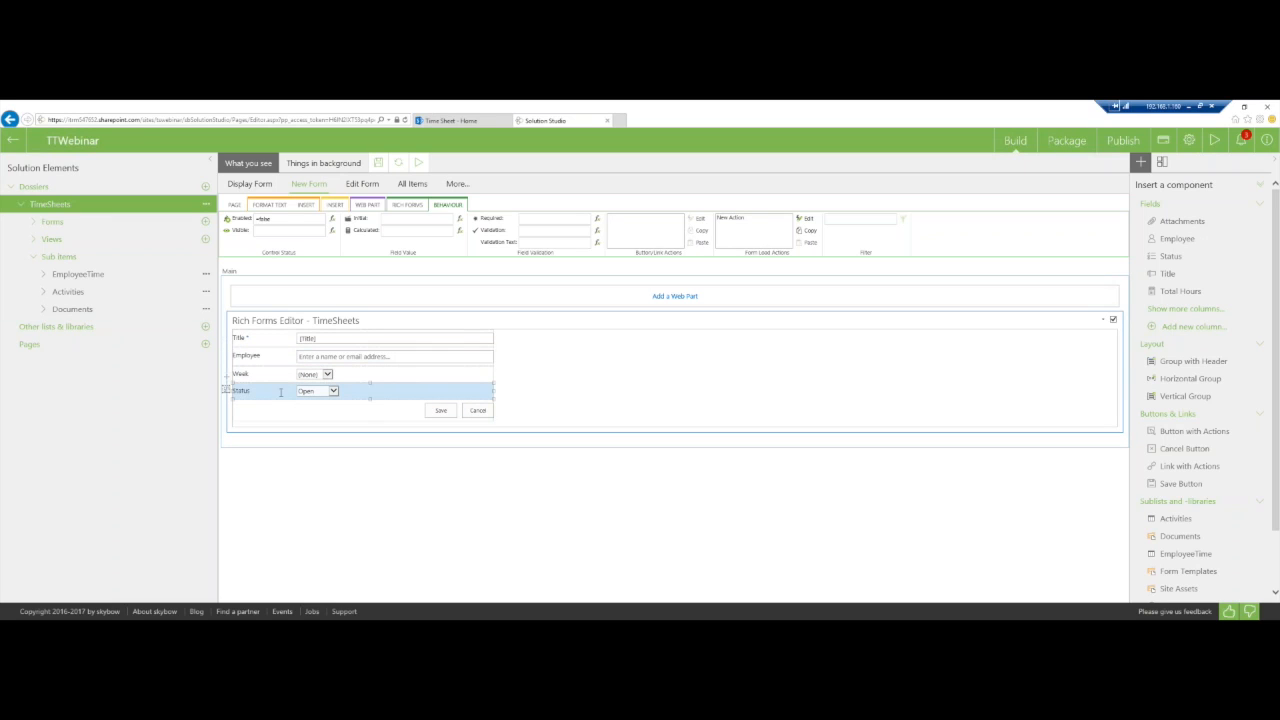
{"action": "left_click", "coordinate": [282, 230]}
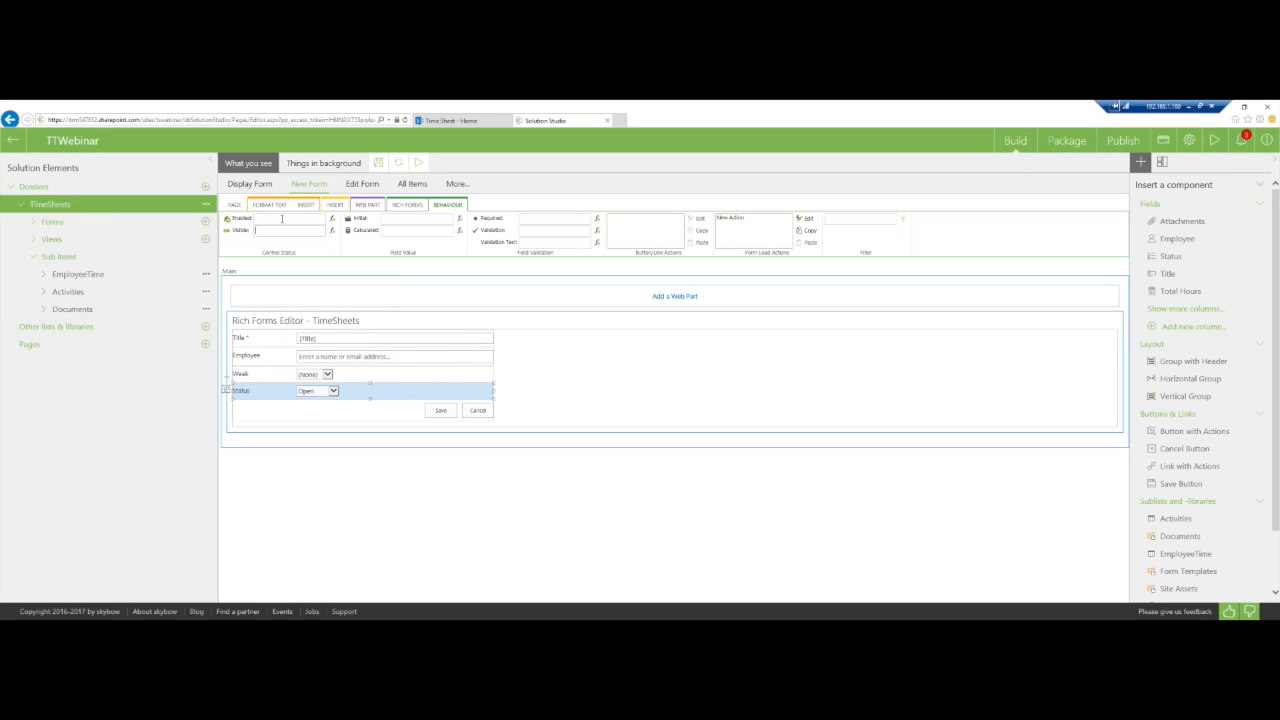
{"action": "left_click", "coordinate": [282, 218]}
{"action": "type", "text": "=false"}
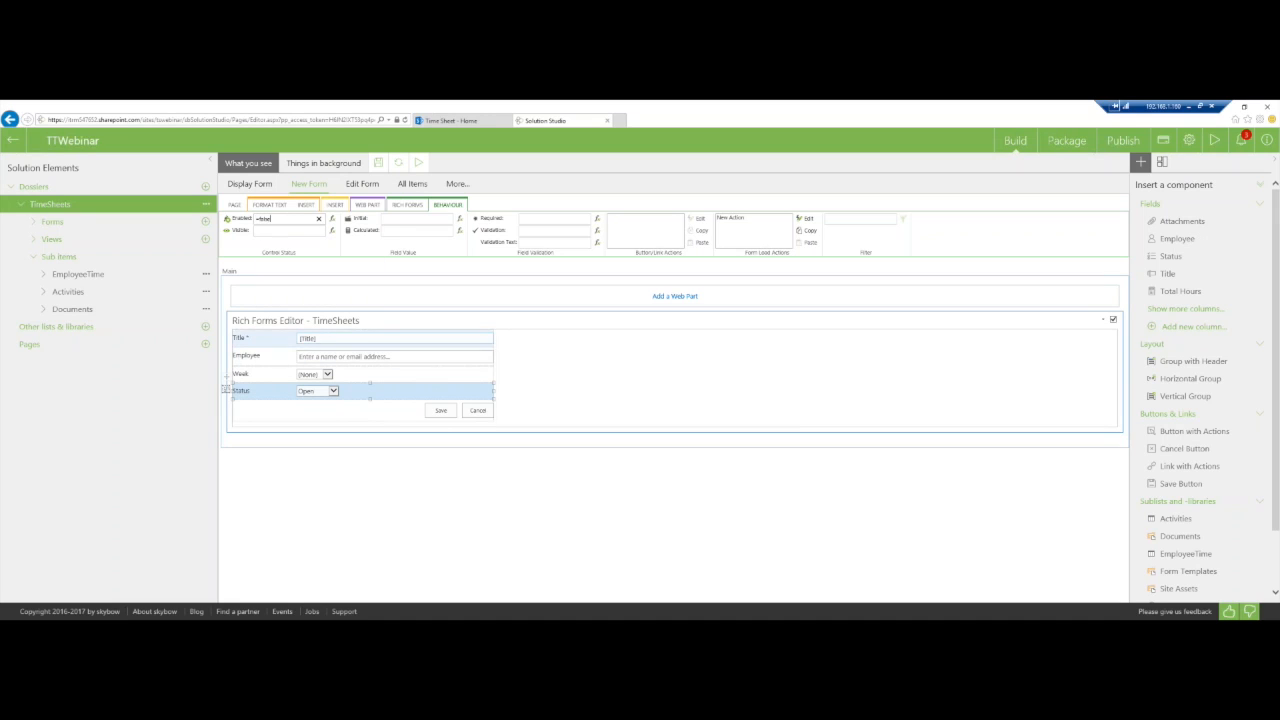
{"action": "left_click", "coordinate": [353, 334]}
{"action": "left_click", "coordinate": [288, 218]}
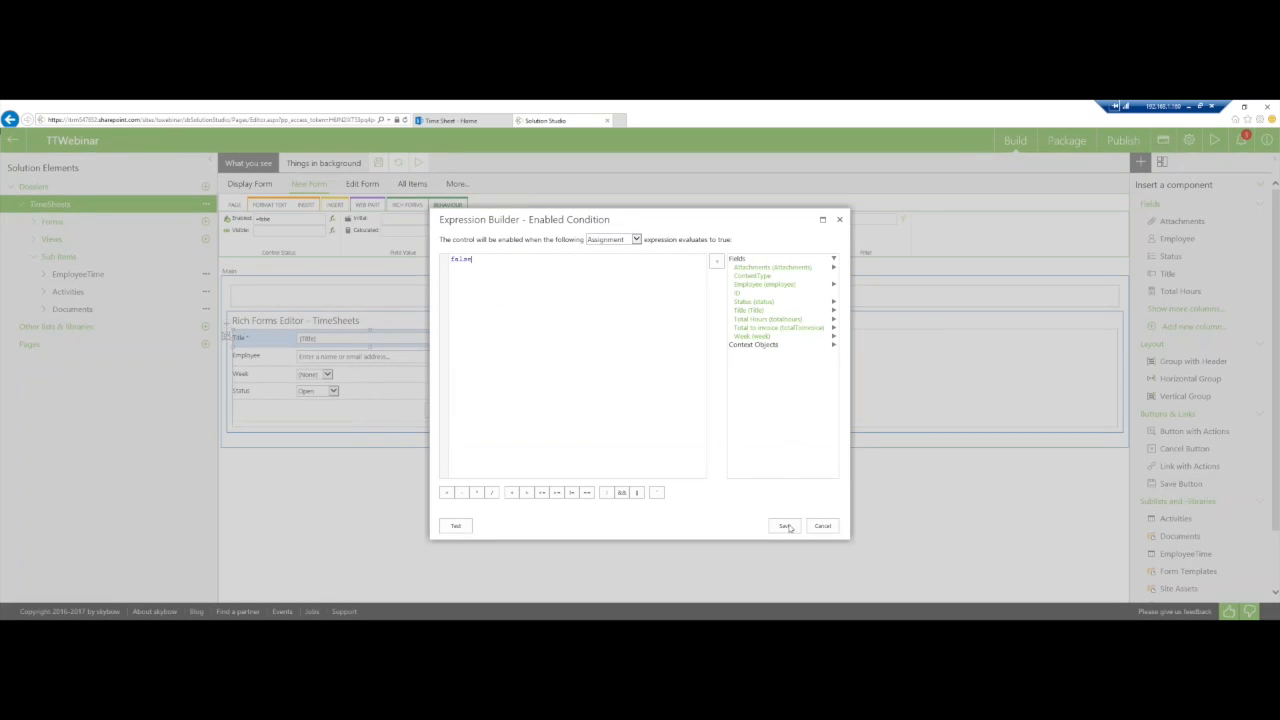
{"action": "left_click", "coordinate": [788, 527]}
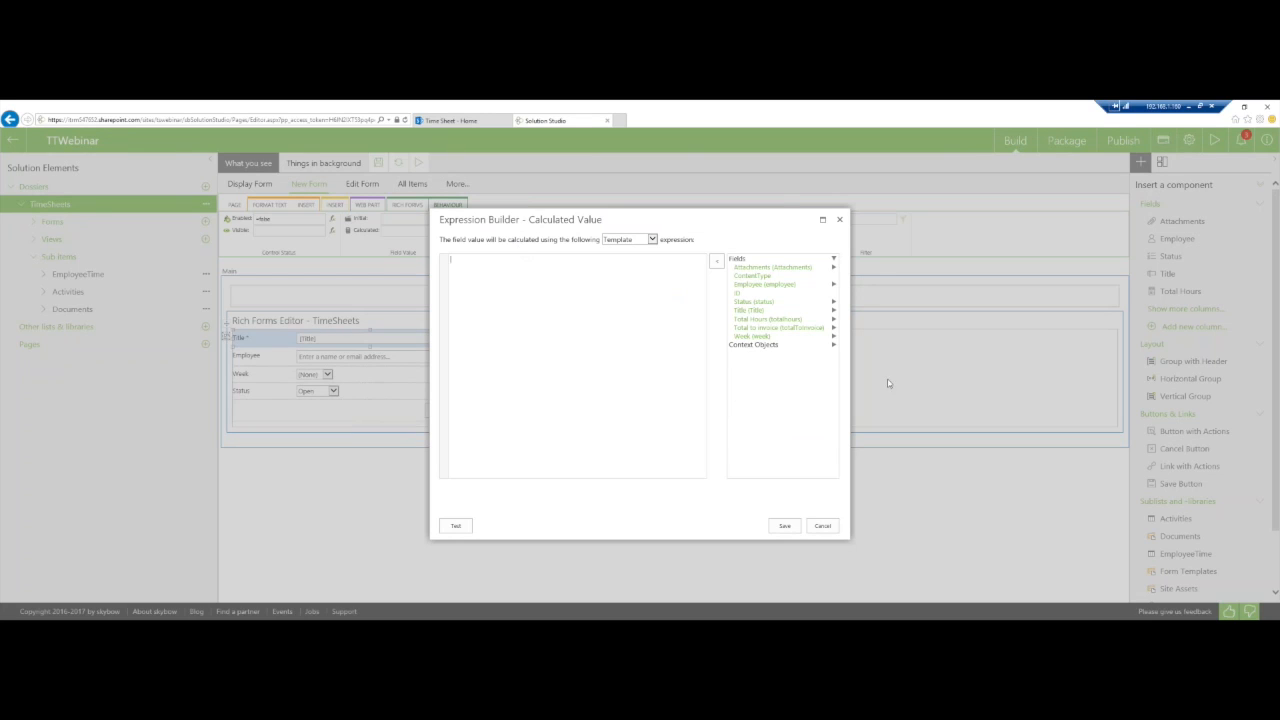
Set the Title field's calculated value to the template expression [[employee.Title]] / [[week.Value]] and save it.
{"action": "left_click", "coordinate": [833, 345]}
{"action": "left_click", "coordinate": [833, 285]}
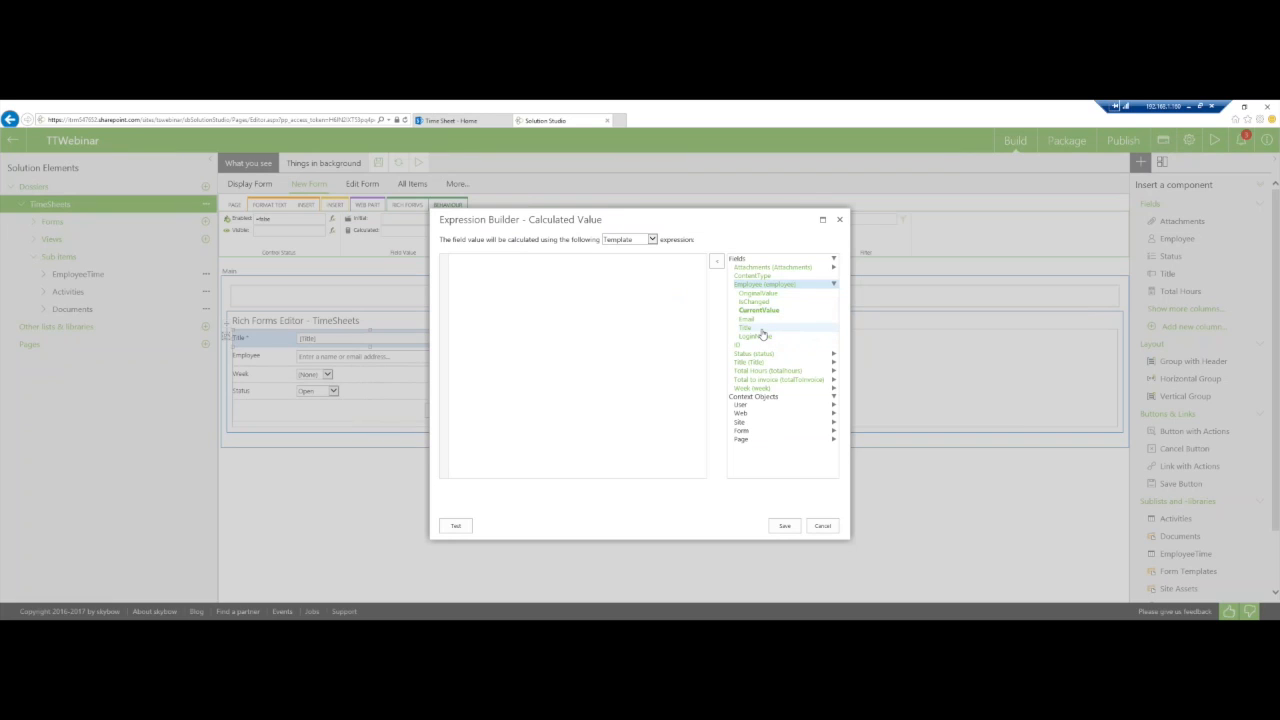
{"action": "left_click", "coordinate": [763, 330]}
{"action": "double_click", "coordinate": [743, 329]}
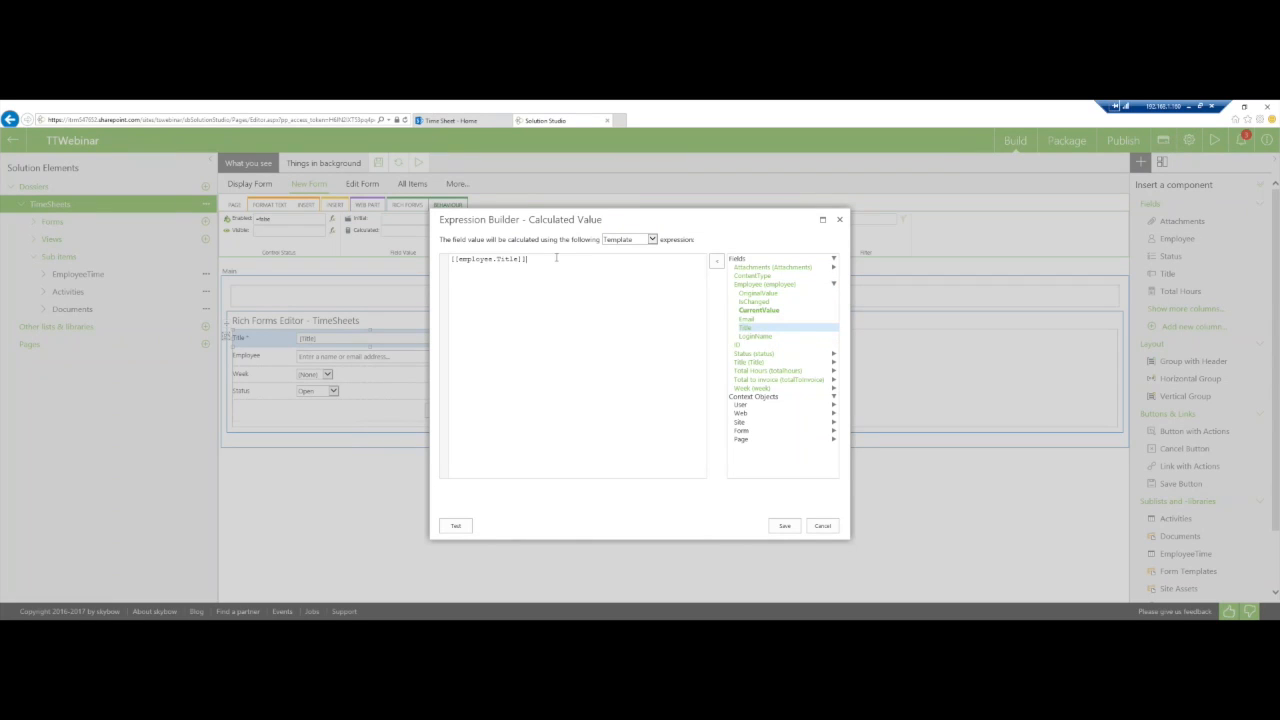
{"action": "left_click", "coordinate": [765, 389]}
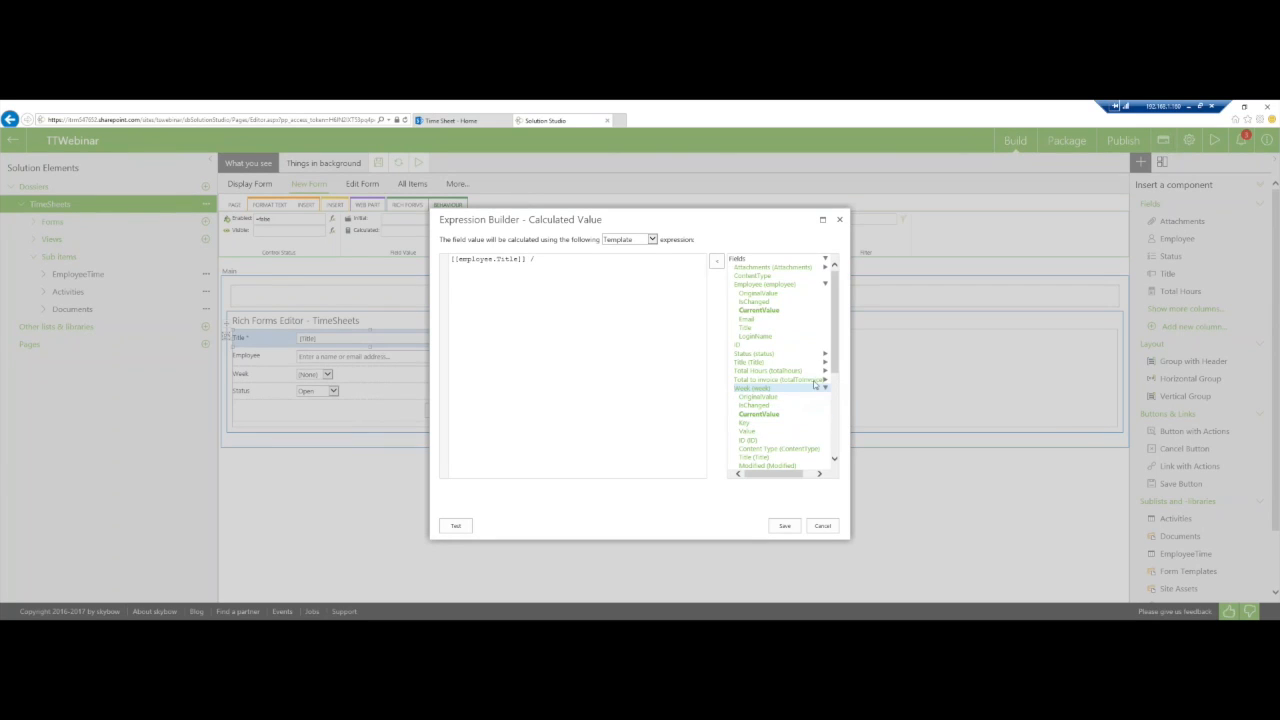
{"action": "double_click", "coordinate": [758, 432]}
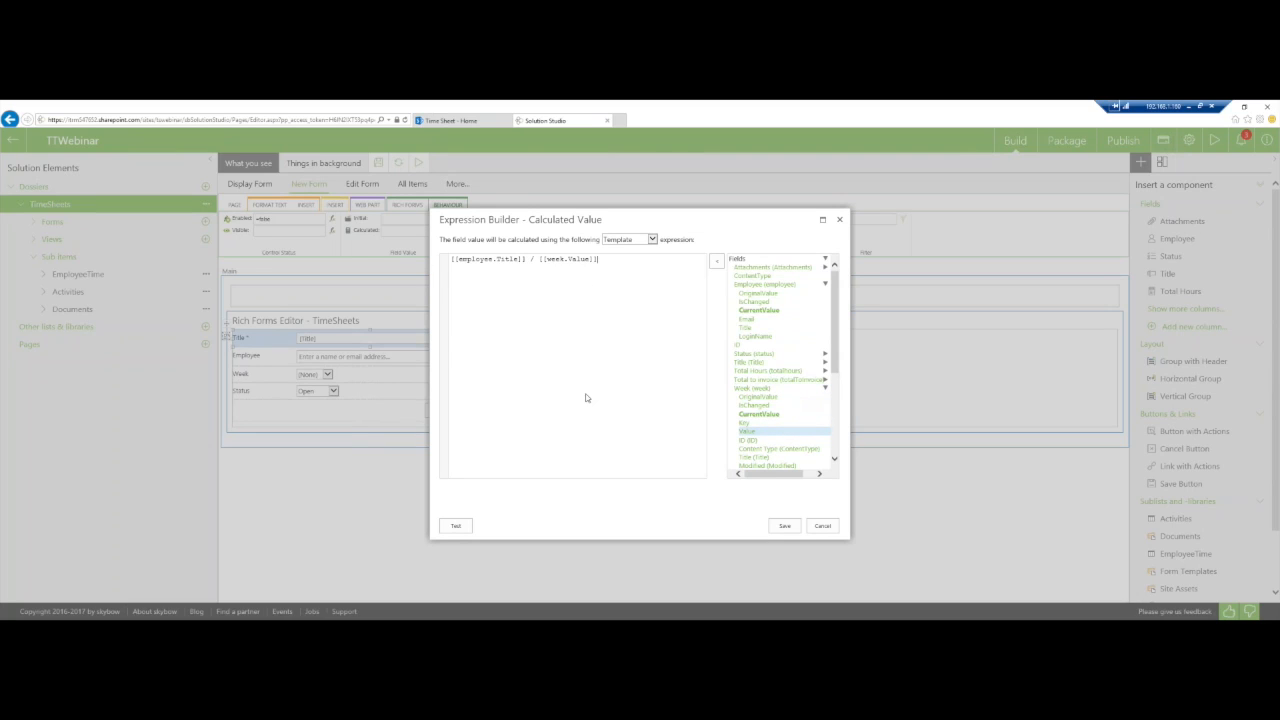
{"action": "left_click", "coordinate": [785, 526]}
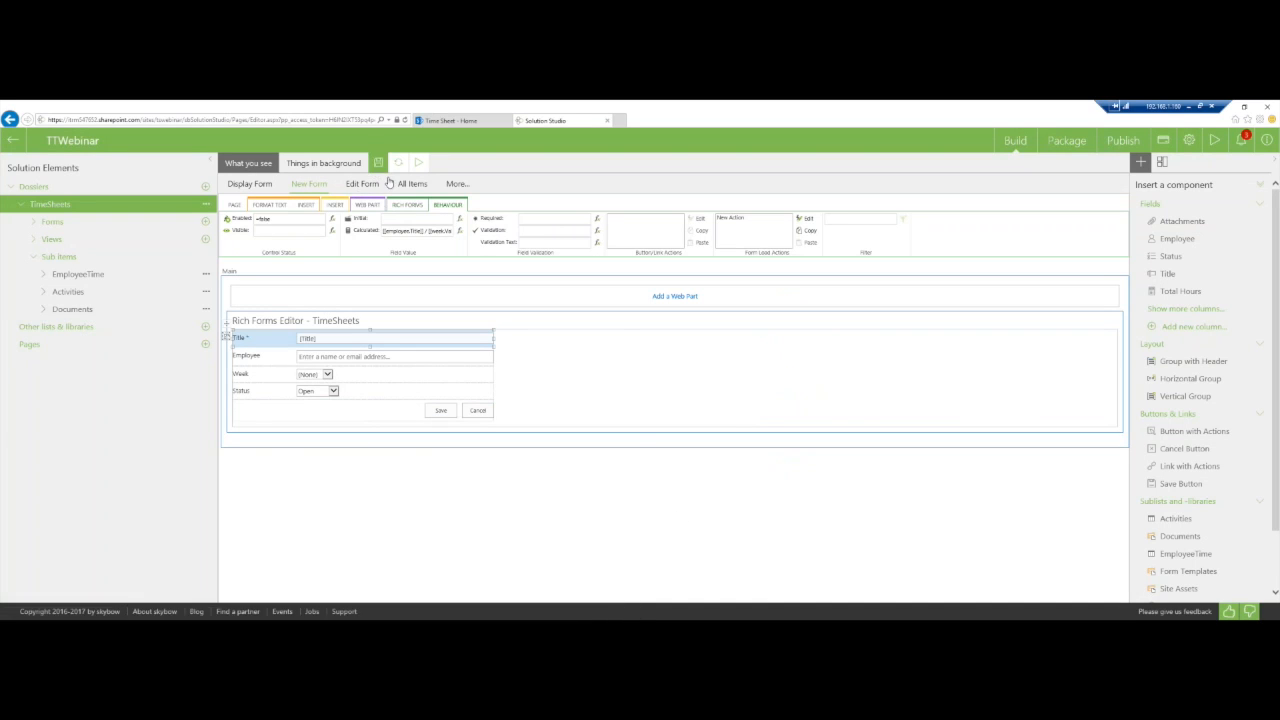
Save the TimeSheets New Form, refresh the Time Sheet site's home page and run the form in the browser.
{"action": "left_click", "coordinate": [379, 163]}
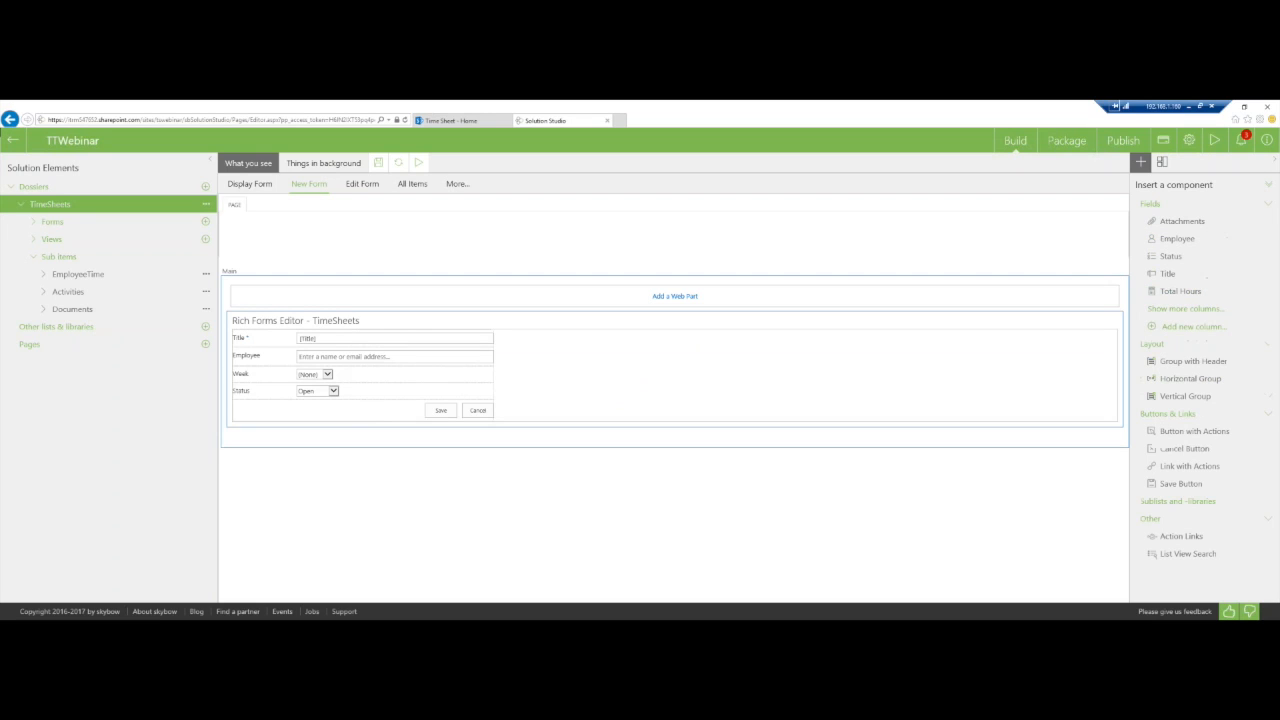
{"action": "left_click", "coordinate": [482, 122]}
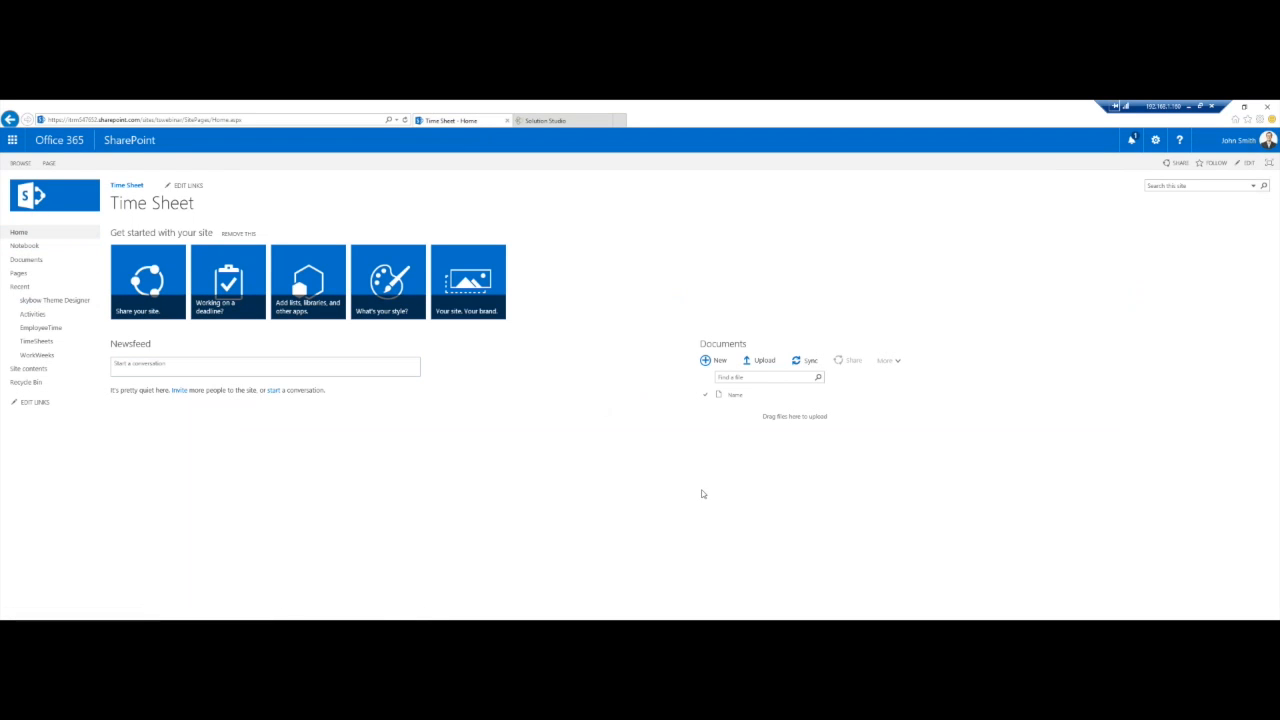
{"action": "key", "text": "F5"}
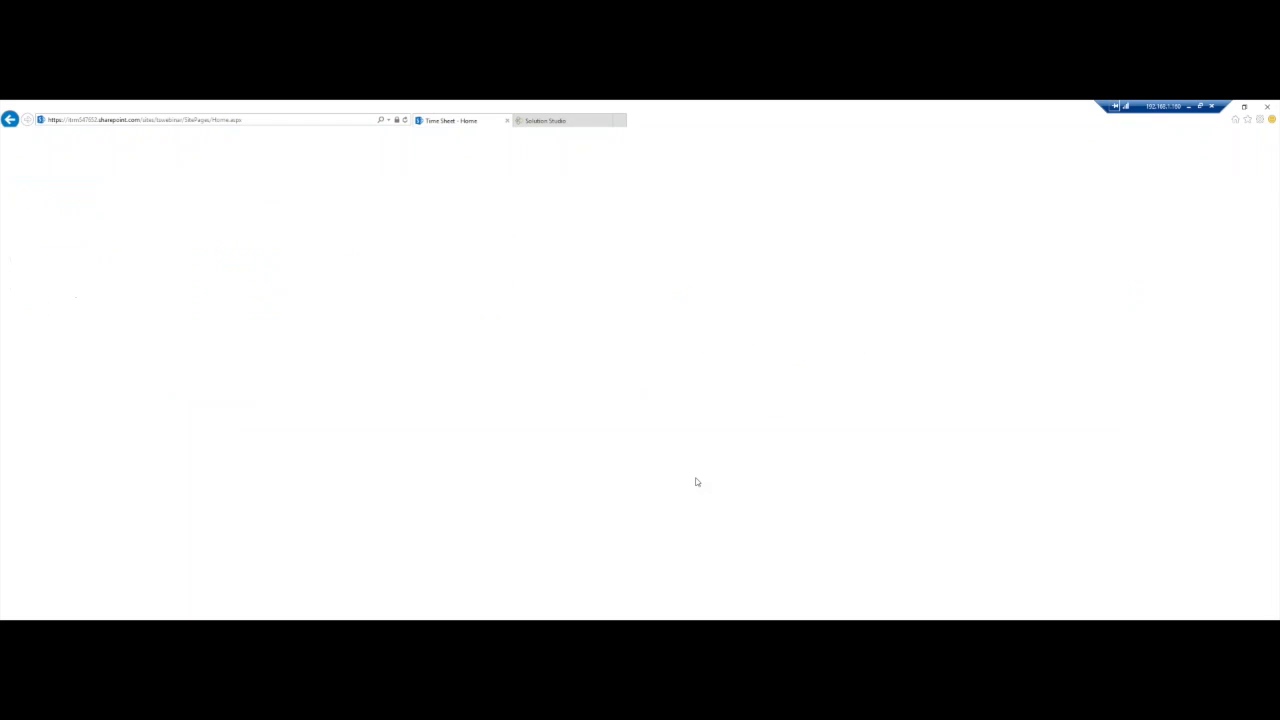
{"action": "left_click", "coordinate": [563, 121]}
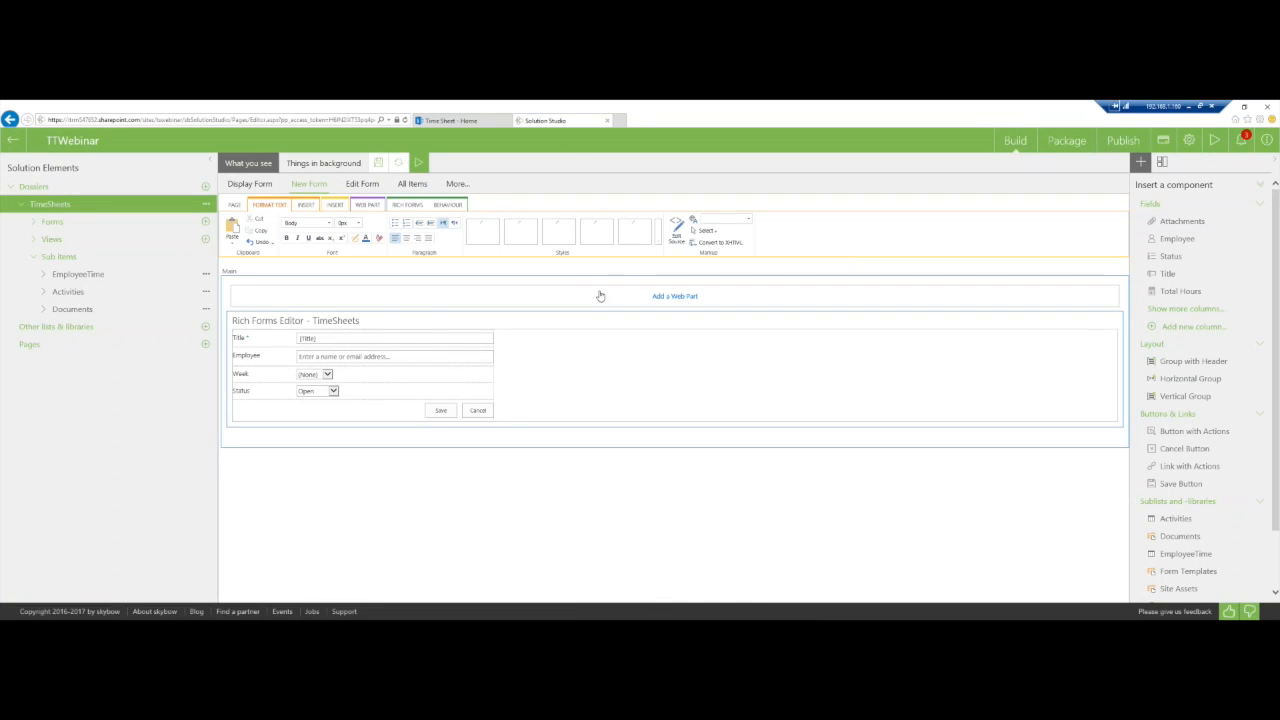
{"action": "left_click", "coordinate": [418, 162]}
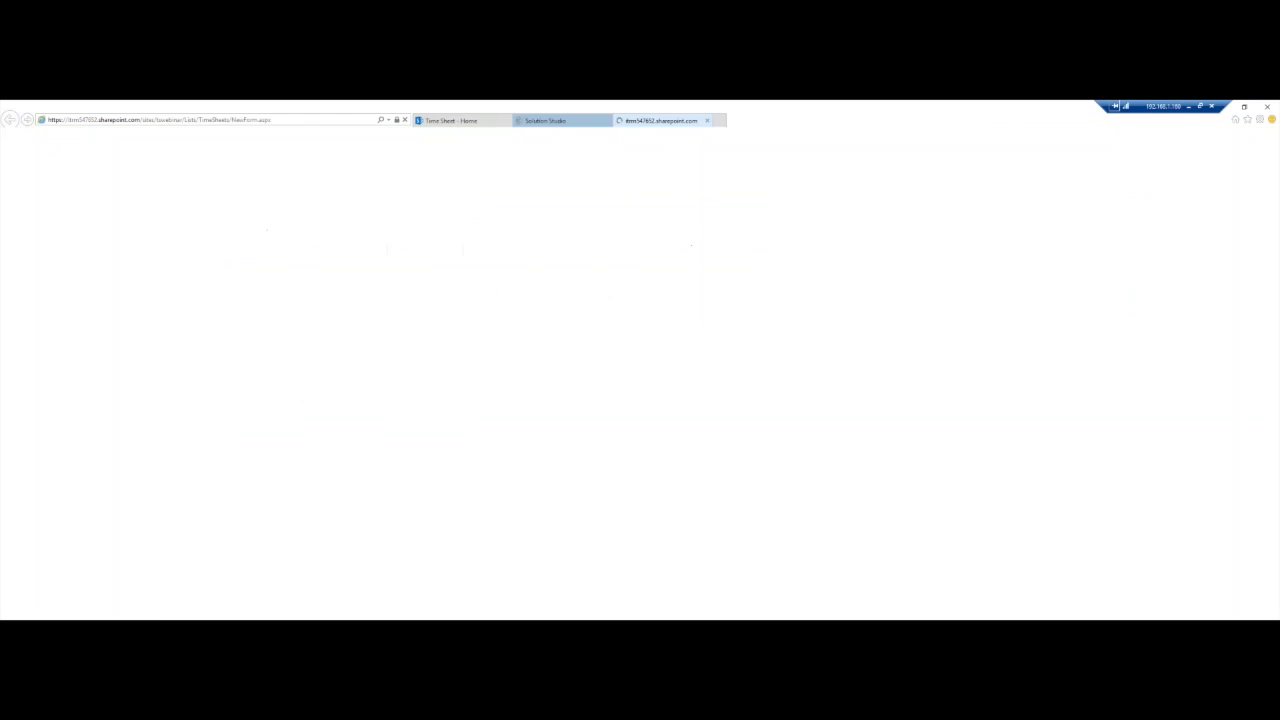
Reload the TimeSheets new item form in the browser to recheck its form load action.
{"action": "left_click", "coordinate": [491, 121]}
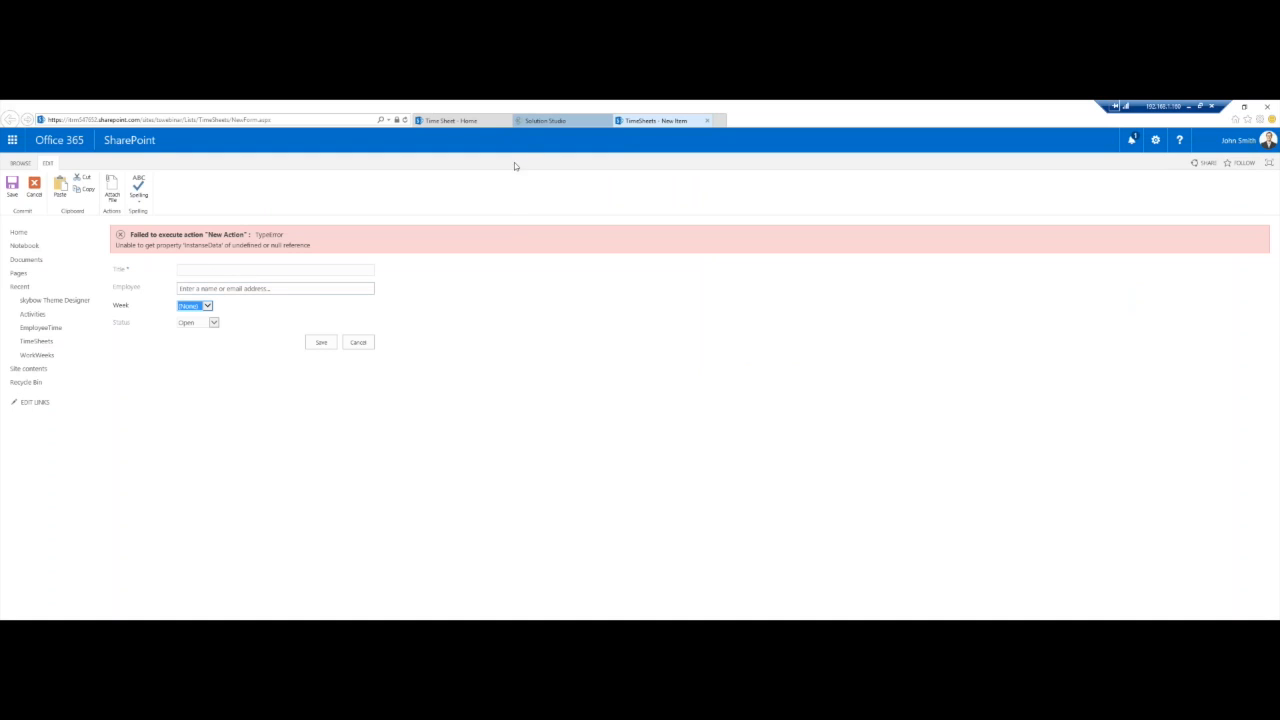
{"action": "left_click", "coordinate": [326, 424]}
{"action": "key", "text": "F5"}
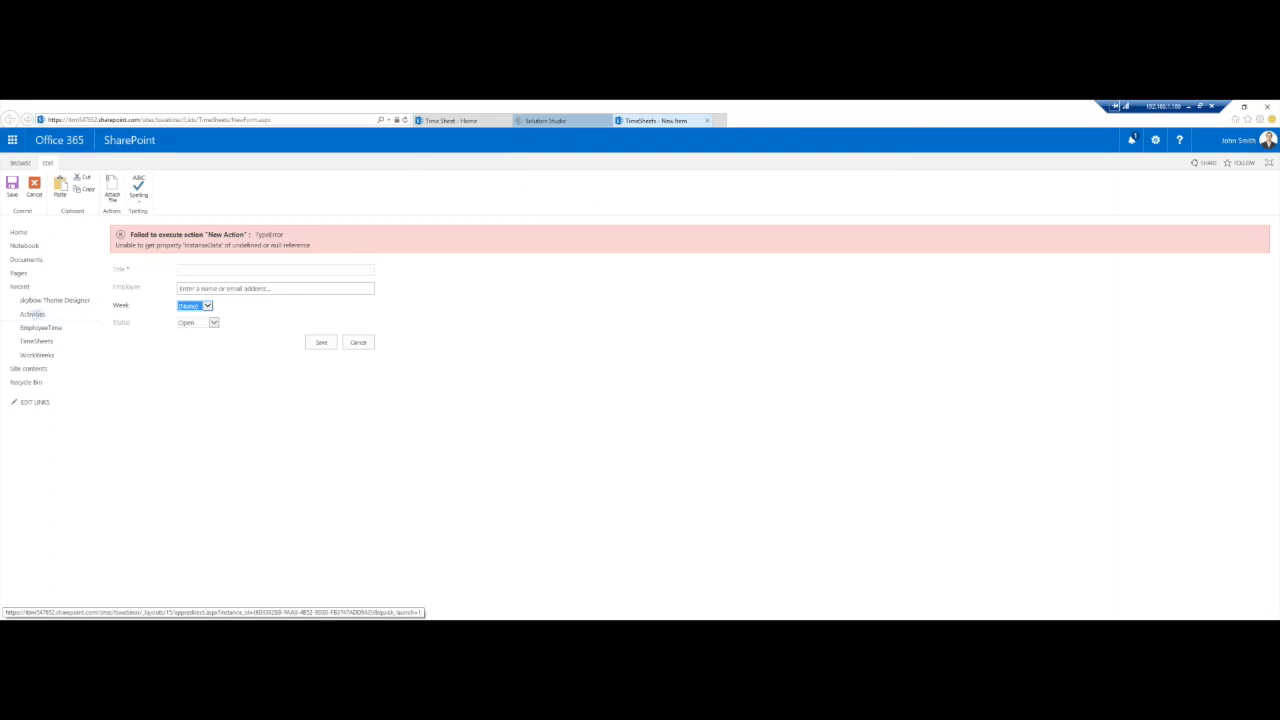
Switch to Solution Studio and make the TimeSheets All Items page the site's home page.
{"action": "left_click", "coordinate": [548, 121]}
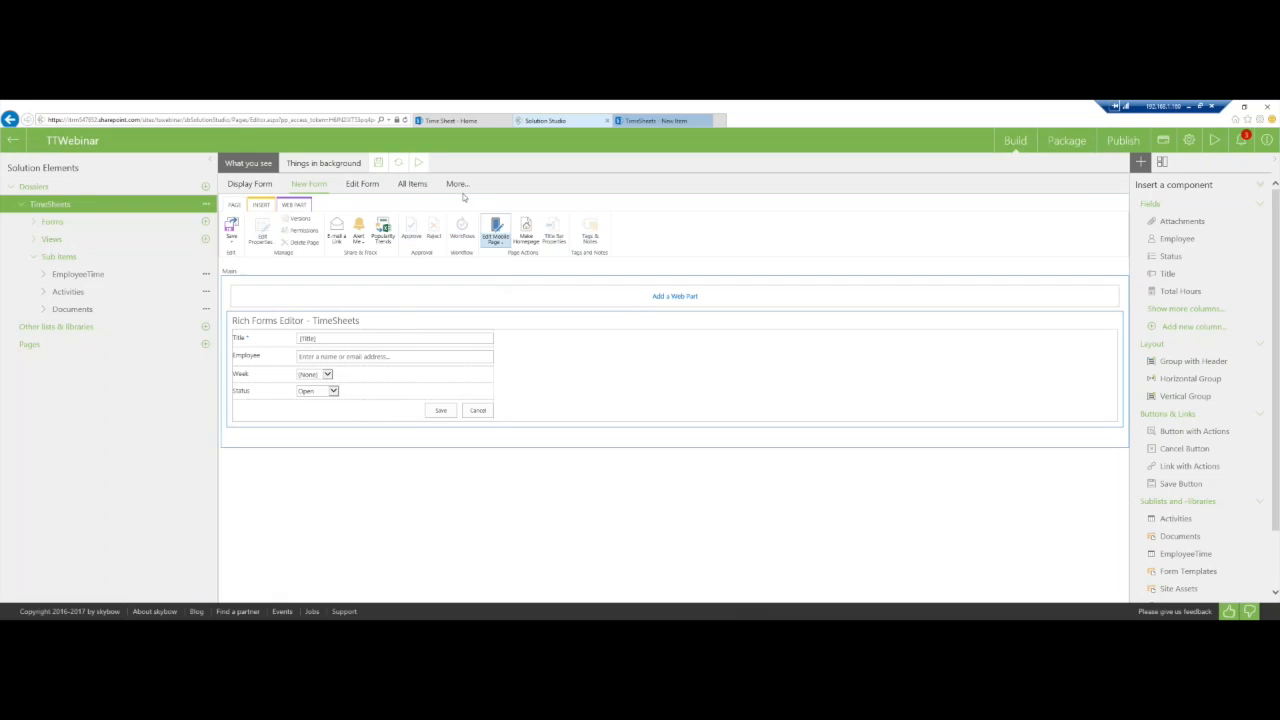
{"action": "left_click", "coordinate": [412, 184]}
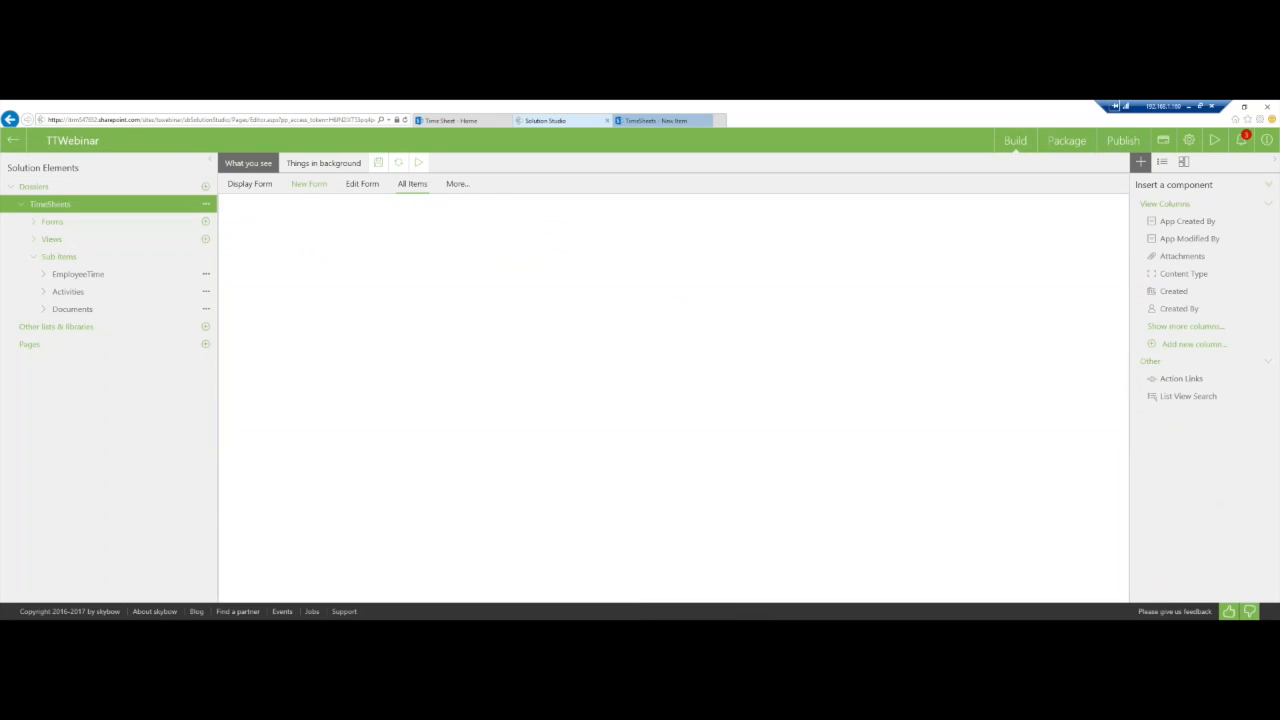
{"action": "left_click", "coordinate": [536, 230]}
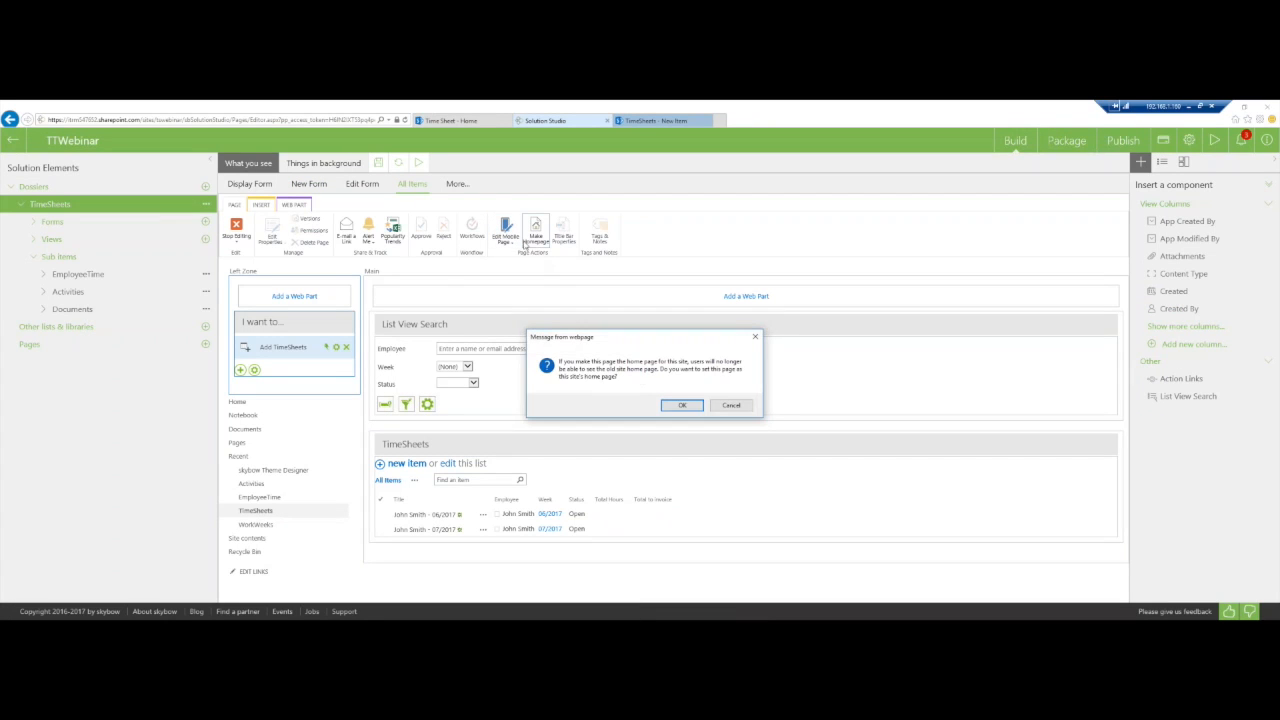
{"action": "left_click", "coordinate": [683, 405]}
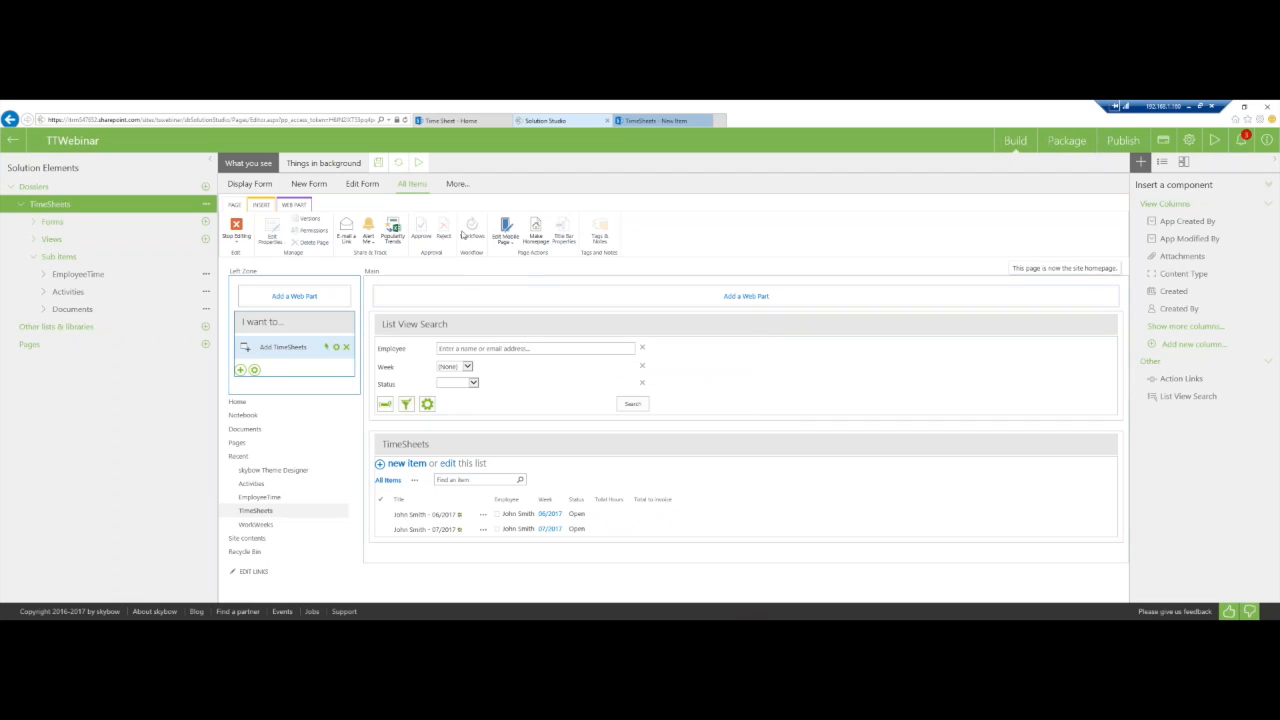
Run the TimeSheets All Items page, start adding a timesheet and check how the form load action behaves.
{"action": "left_click", "coordinate": [418, 164]}
{"action": "left_click", "coordinate": [646, 121]}
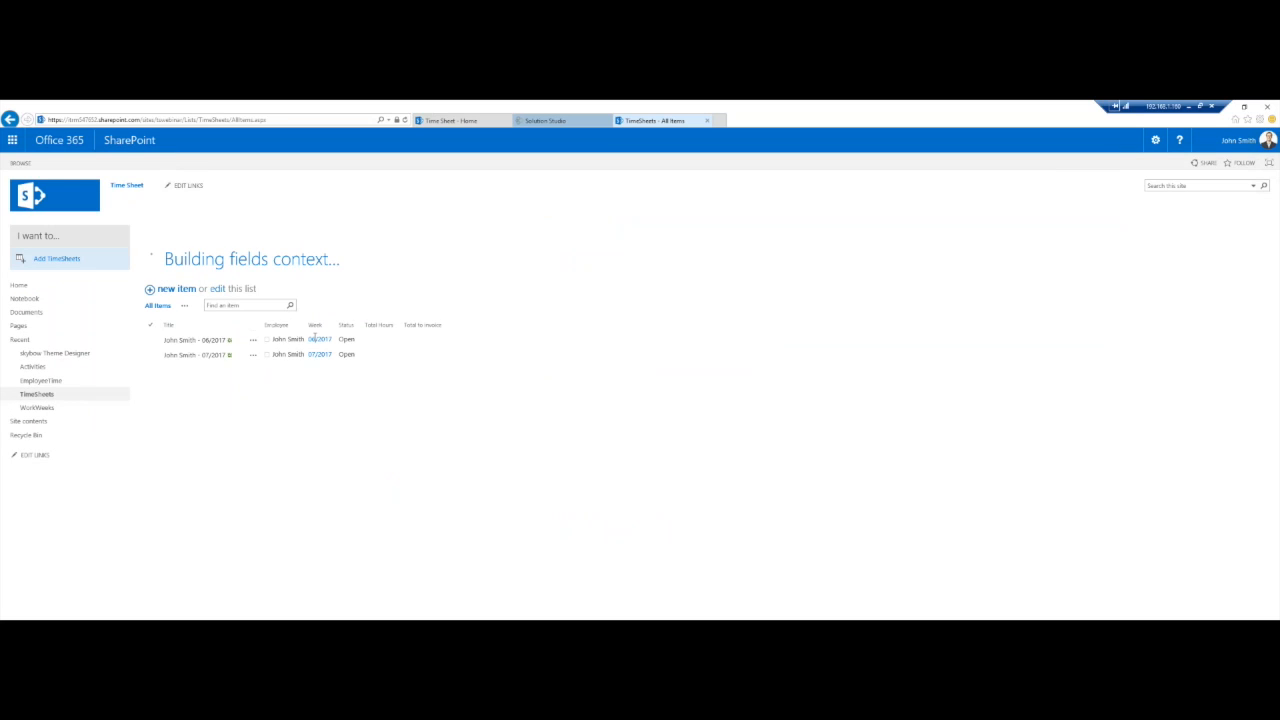
{"action": "left_click", "coordinate": [45, 258]}
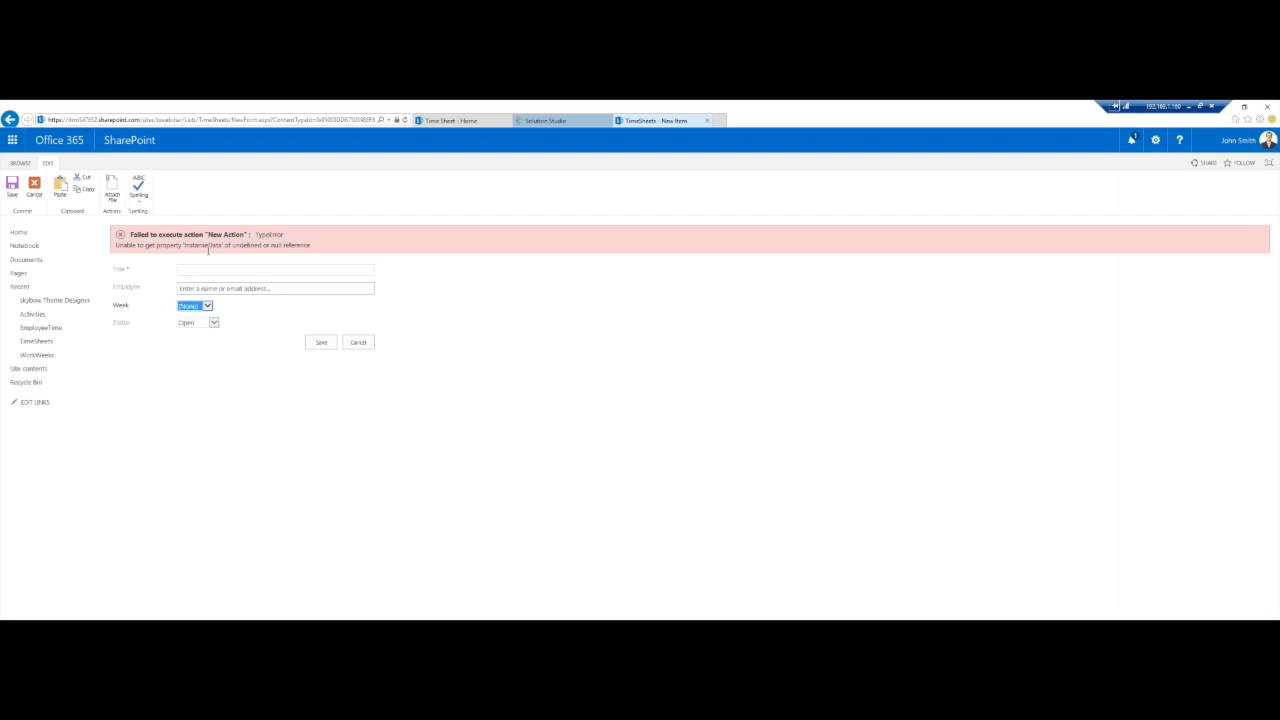
{"action": "left_click", "coordinate": [560, 120]}
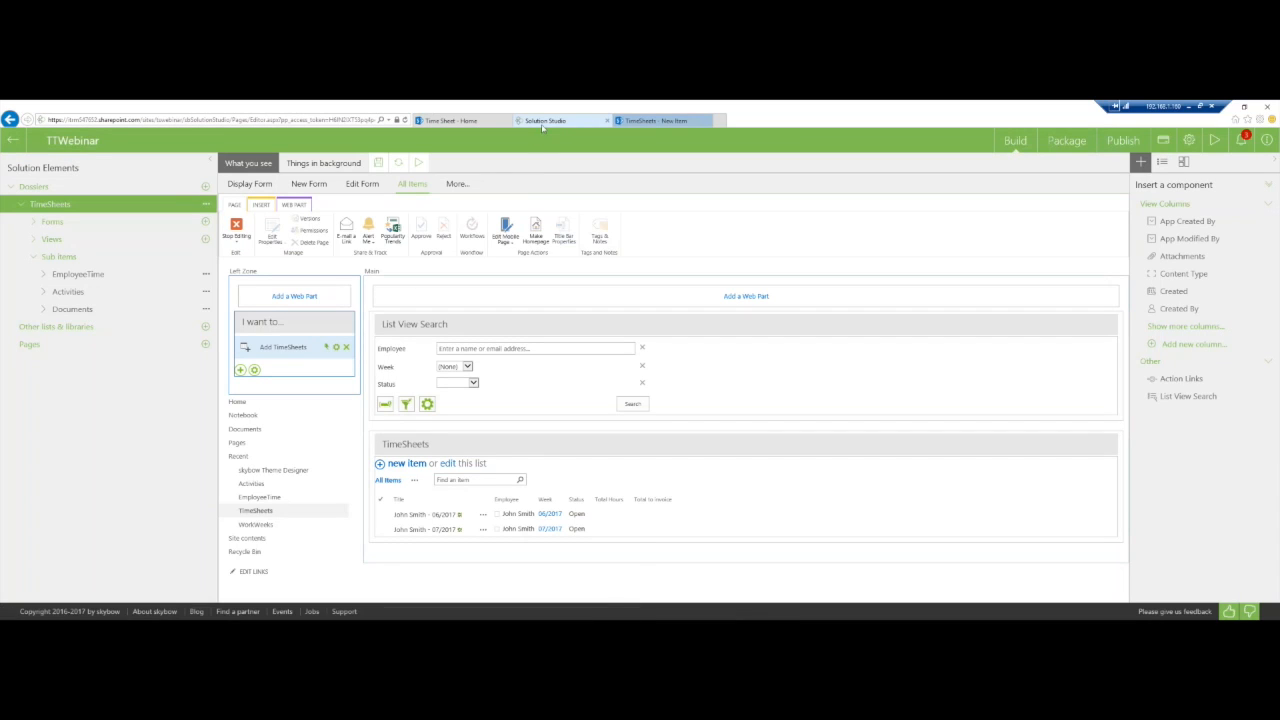
{"action": "left_click", "coordinate": [630, 121]}
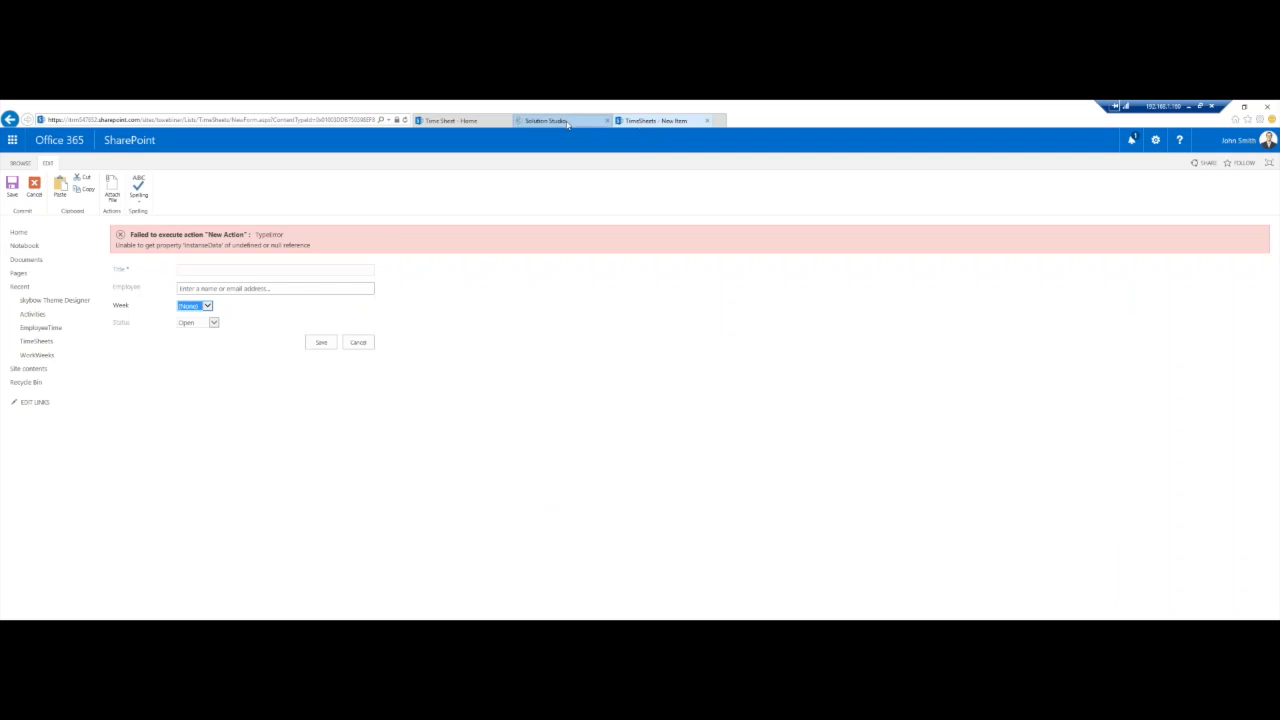
In the TimeSheets New Form, set the form load action's target form field to Employee, then save the action and the form.
{"action": "left_click", "coordinate": [560, 120]}
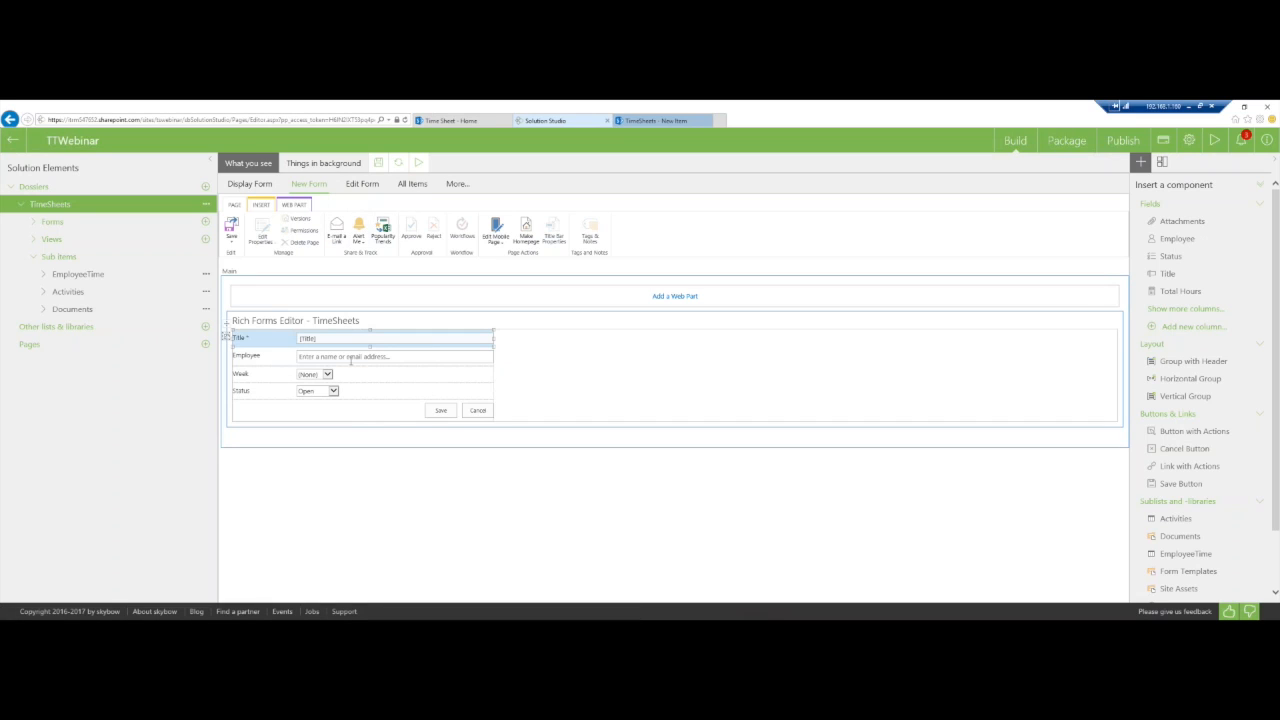
{"action": "left_click", "coordinate": [352, 357]}
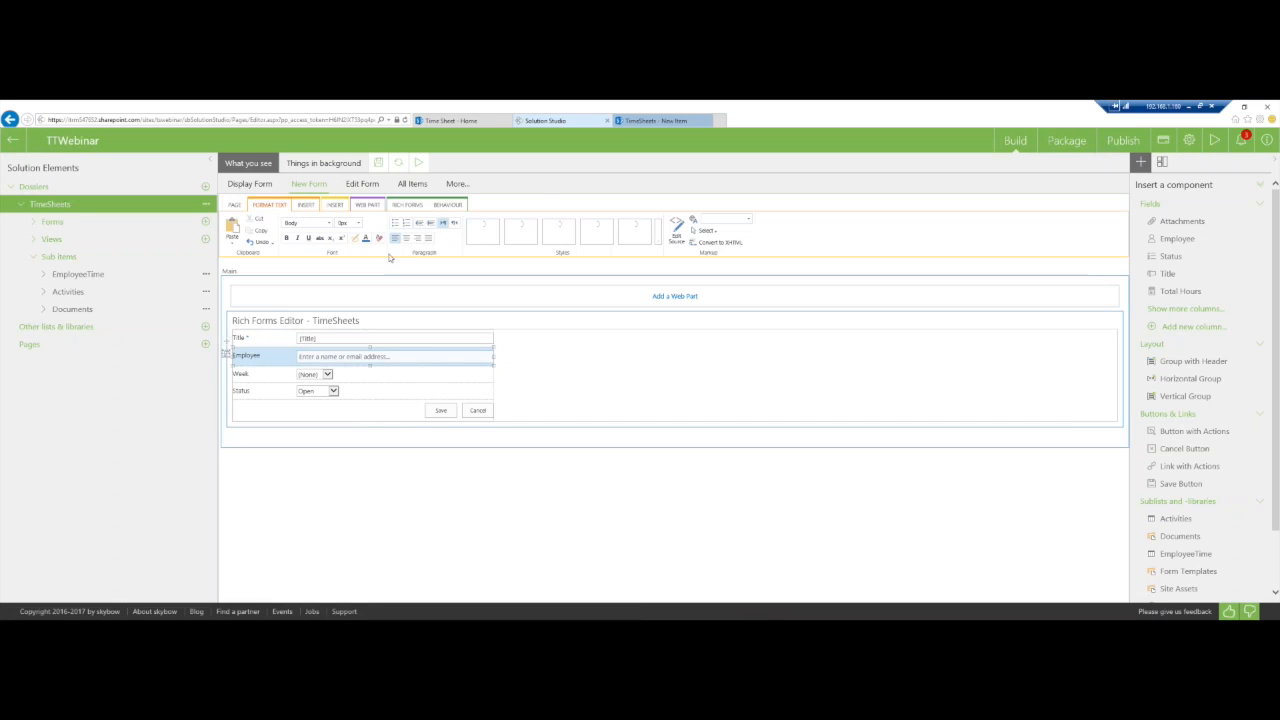
{"action": "left_click", "coordinate": [448, 205]}
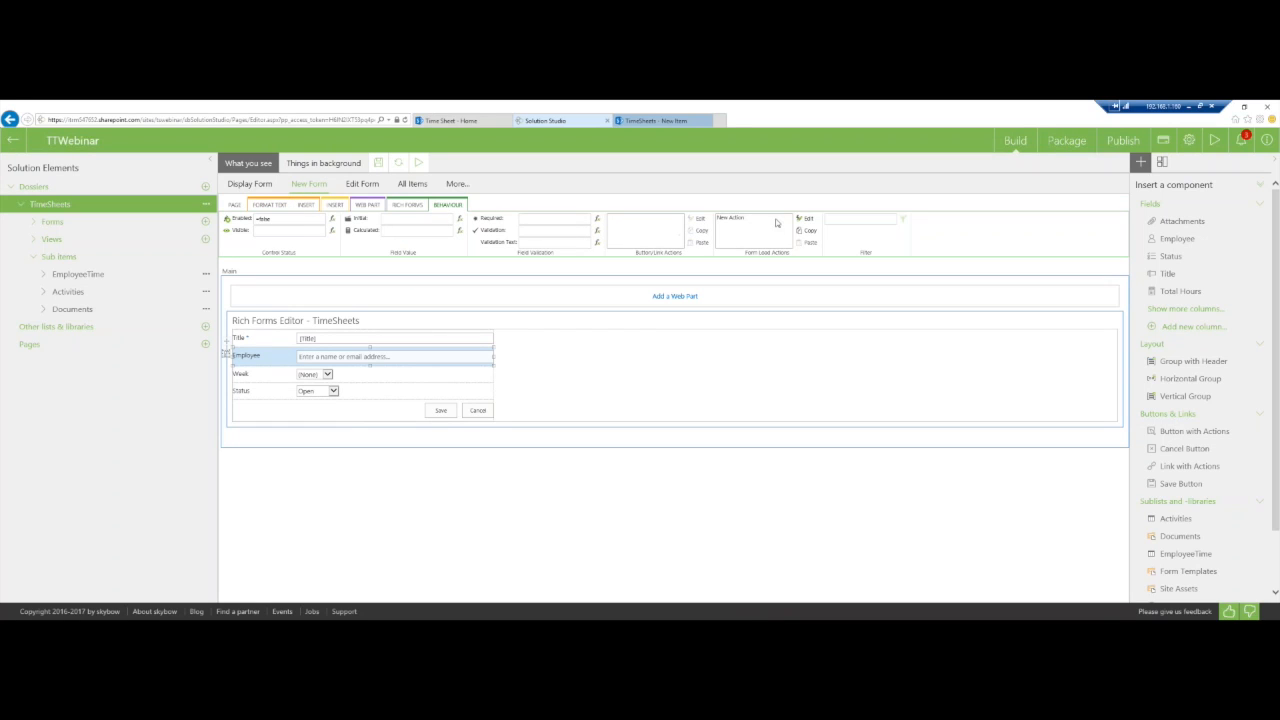
{"action": "left_click", "coordinate": [720, 245]}
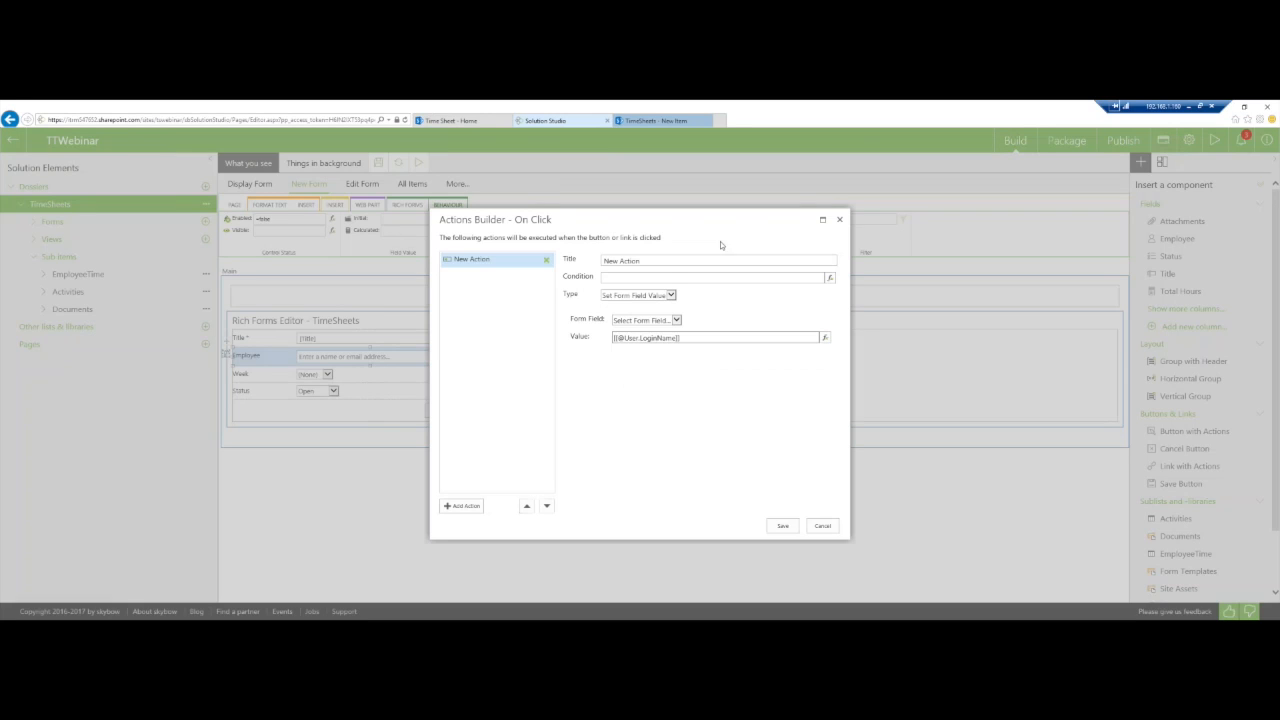
{"action": "left_click_drag", "start_coordinate": [695, 340], "coordinate": [515, 342]}
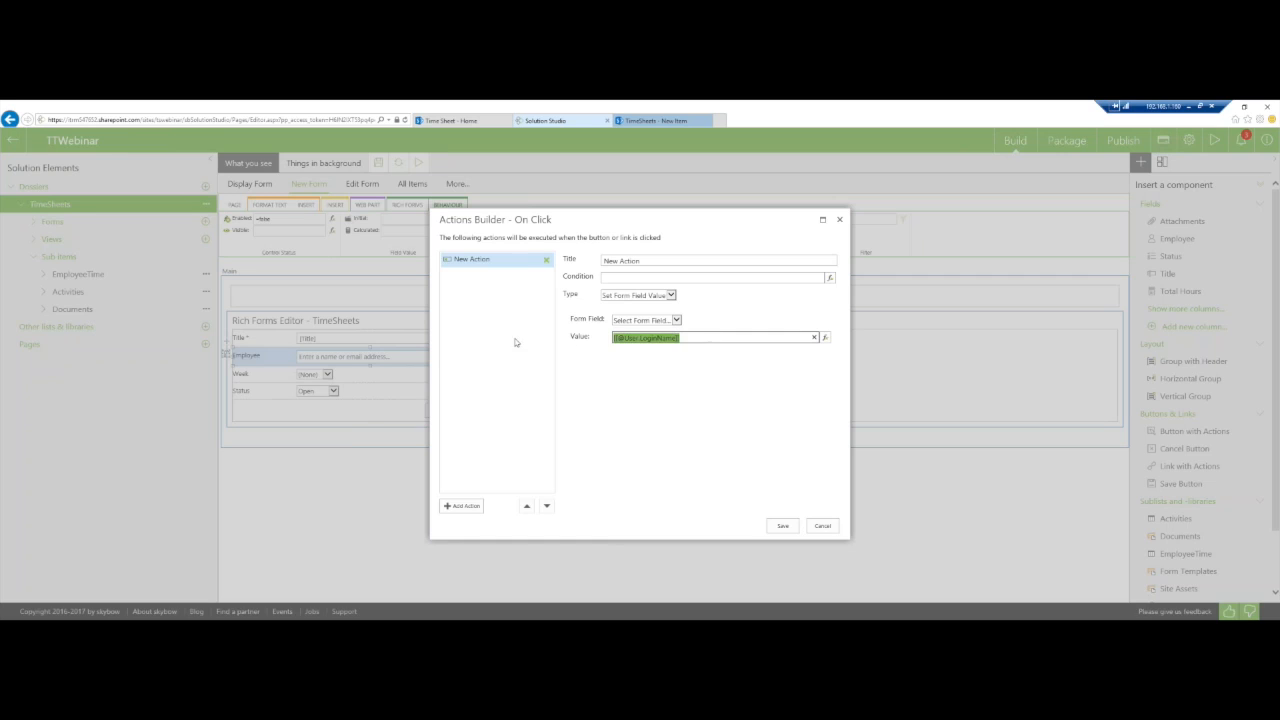
{"action": "left_click", "coordinate": [643, 321]}
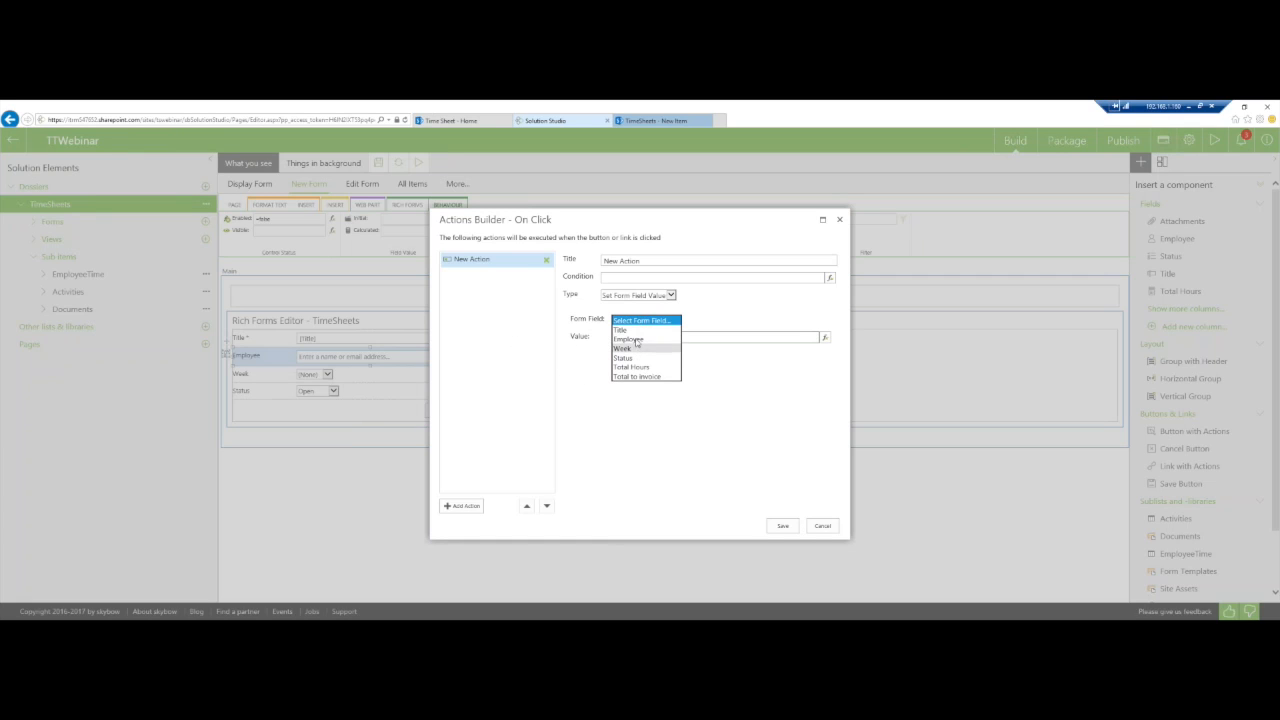
{"action": "left_click", "coordinate": [636, 340]}
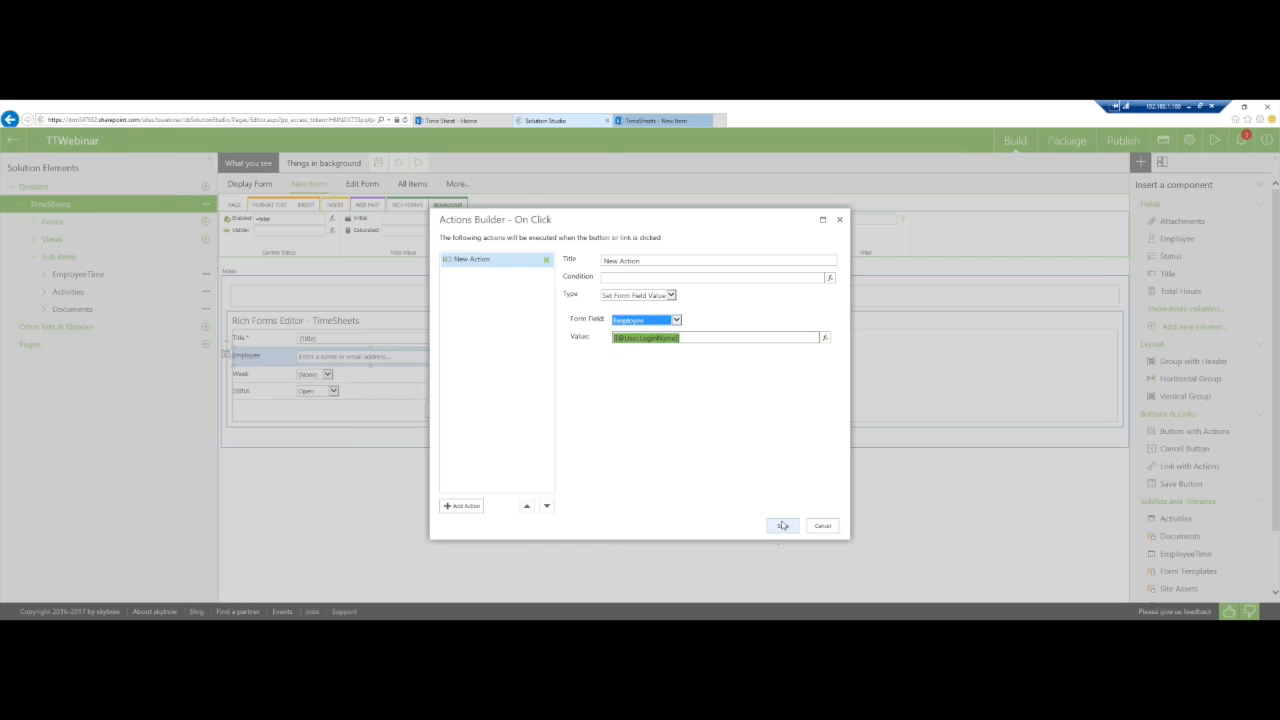
{"action": "left_click", "coordinate": [782, 525]}
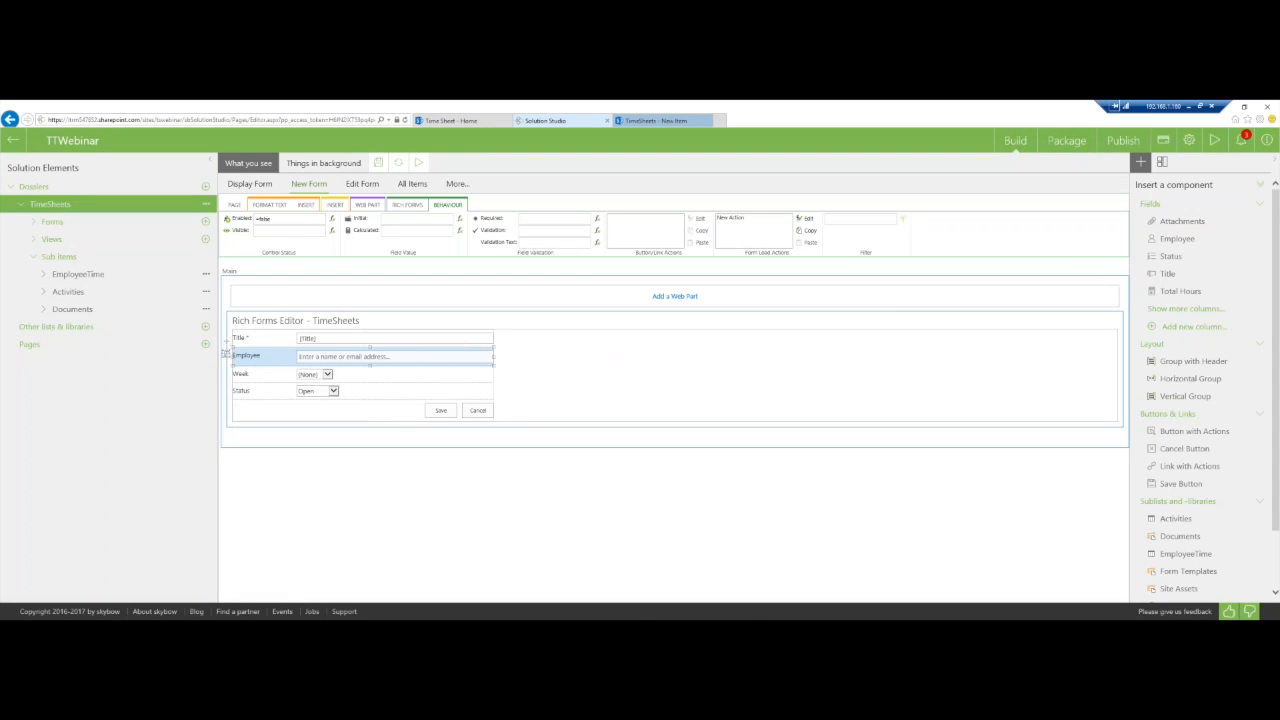
{"action": "left_click", "coordinate": [379, 163]}
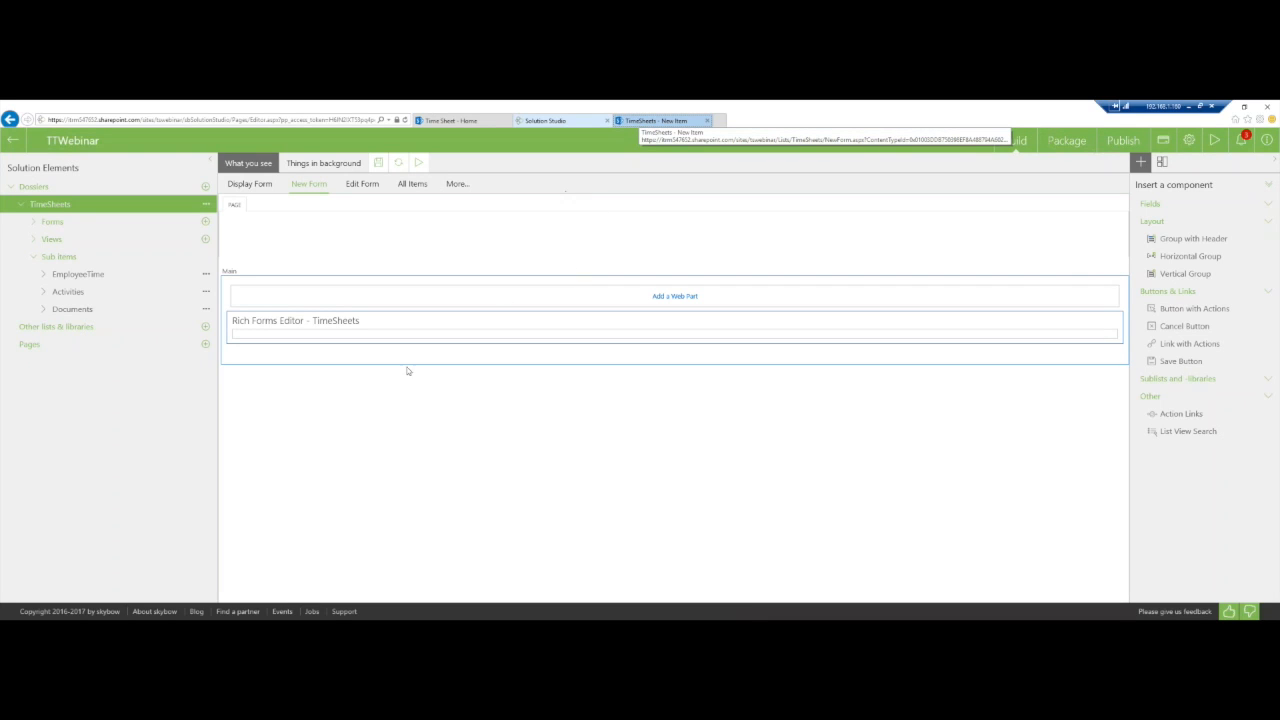
Reload the TimeSheets new item form in the browser, choose week 08/2017 and save the timesheet.
{"action": "left_click", "coordinate": [655, 121]}
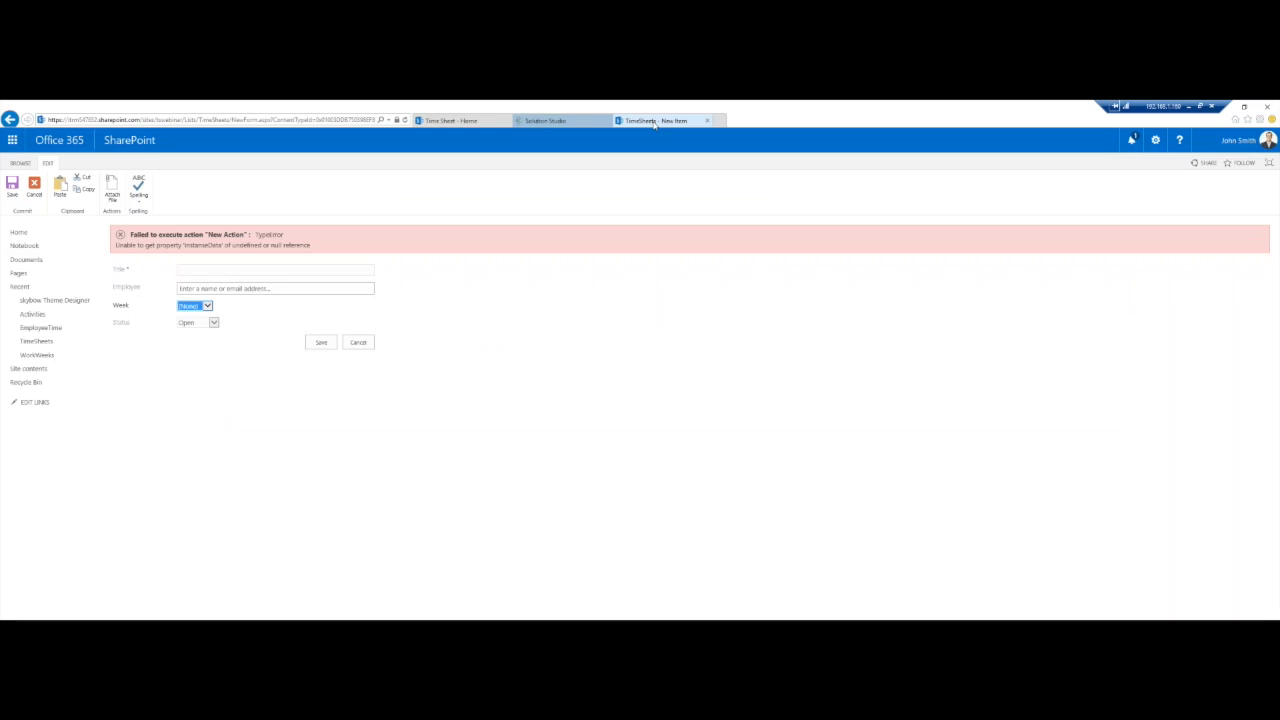
{"action": "key", "text": "F5"}
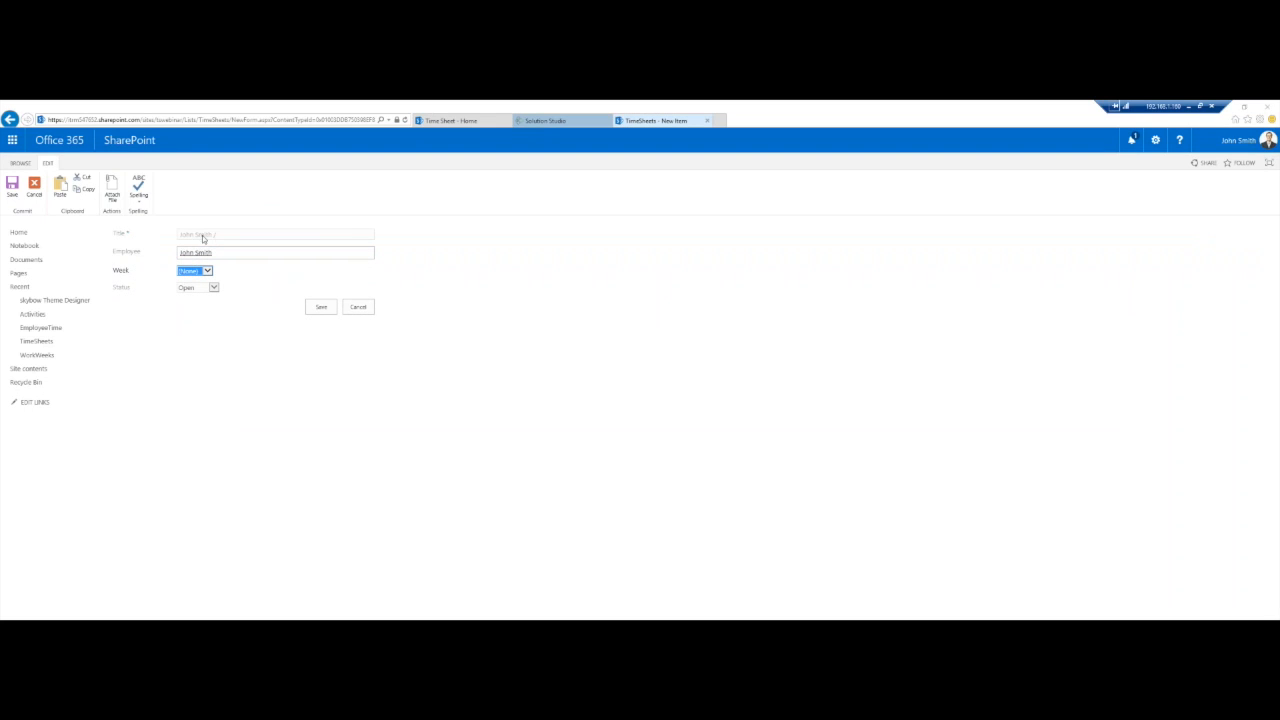
{"action": "left_click", "coordinate": [208, 272]}
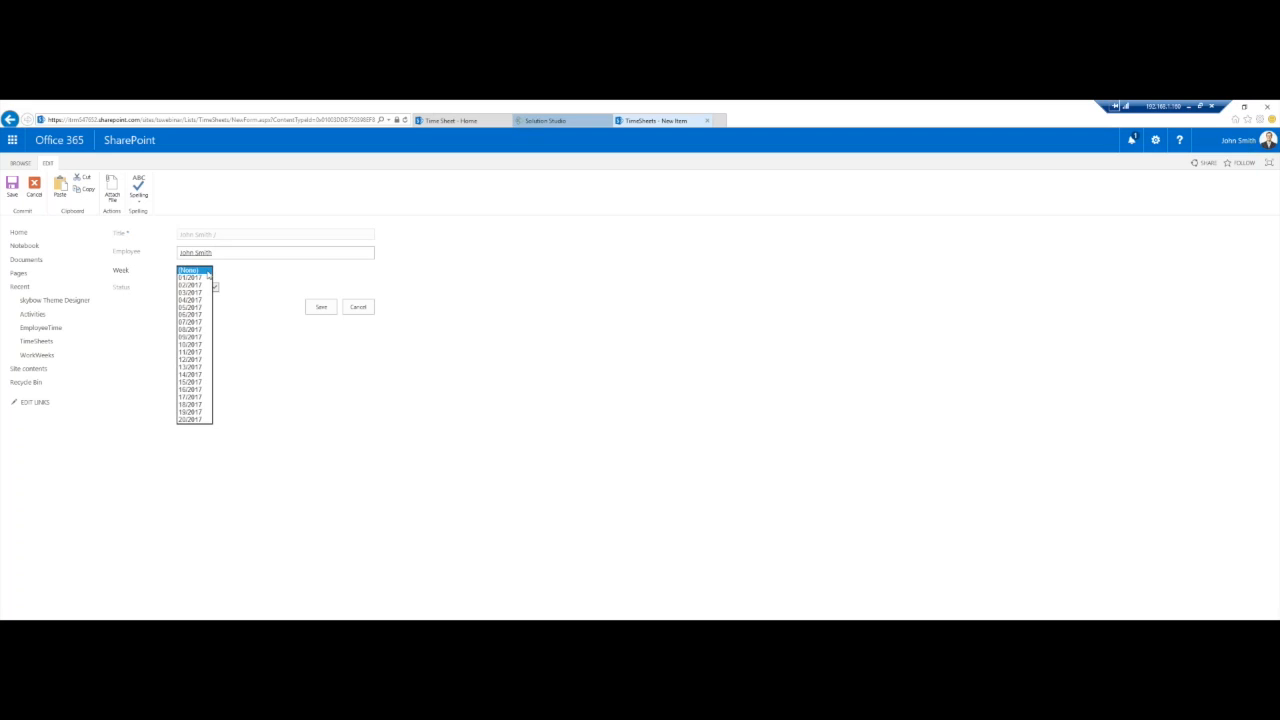
{"action": "left_click", "coordinate": [196, 330]}
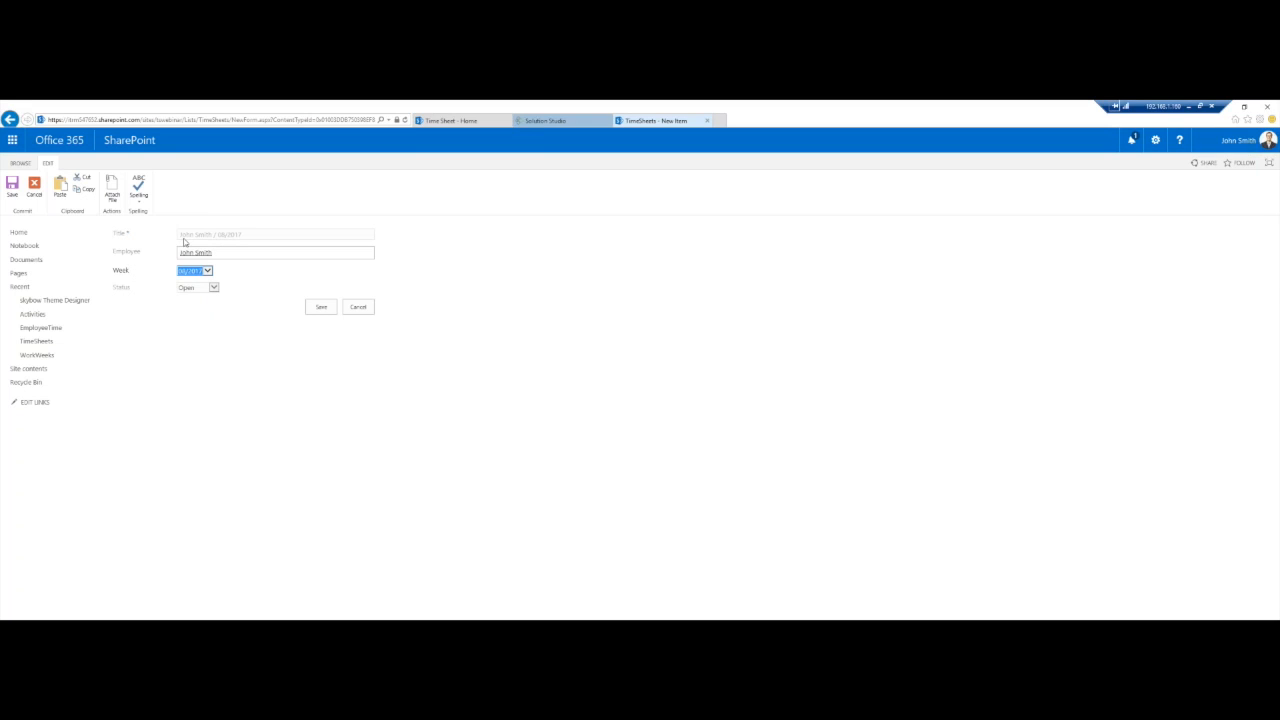
{"action": "left_click", "coordinate": [241, 238]}
{"action": "left_click", "coordinate": [320, 308]}
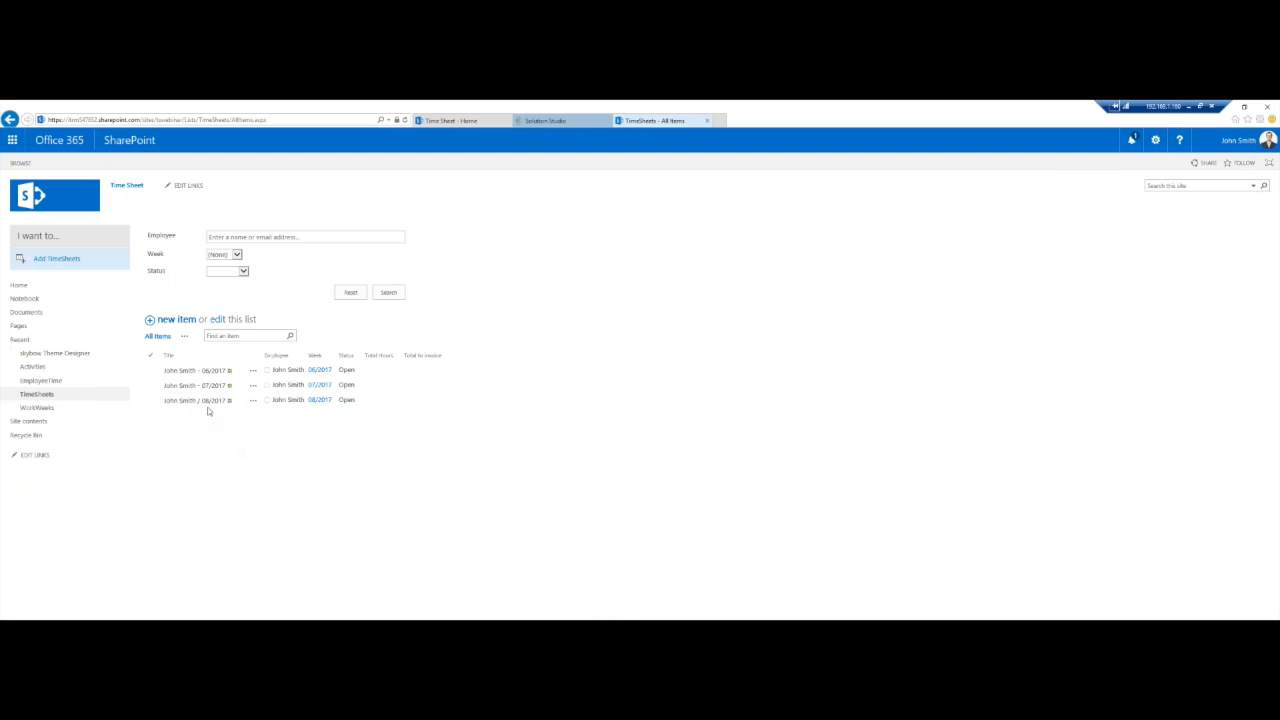
Open the 08/2017 timesheet and review its Details, EmployeeTime, Activities and Documents sections.
{"action": "left_click", "coordinate": [200, 400]}
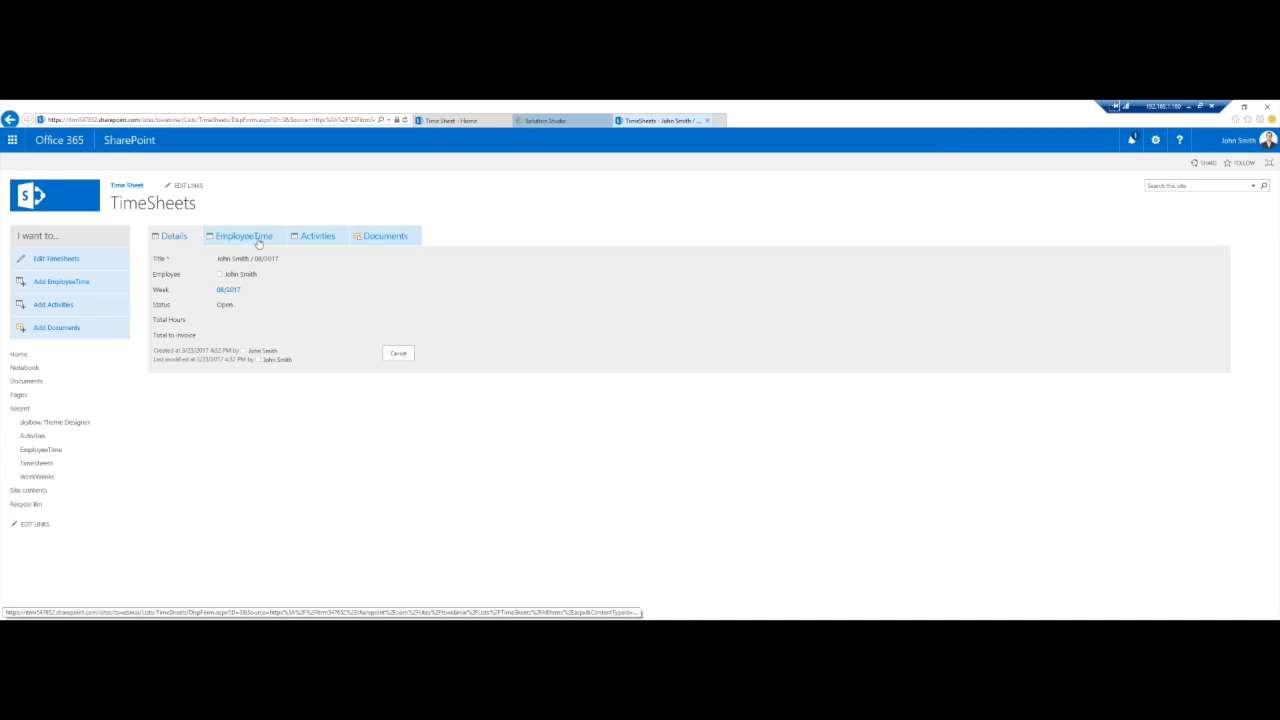
{"action": "left_click", "coordinate": [257, 240]}
{"action": "left_click", "coordinate": [310, 240]}
{"action": "left_click", "coordinate": [388, 243]}
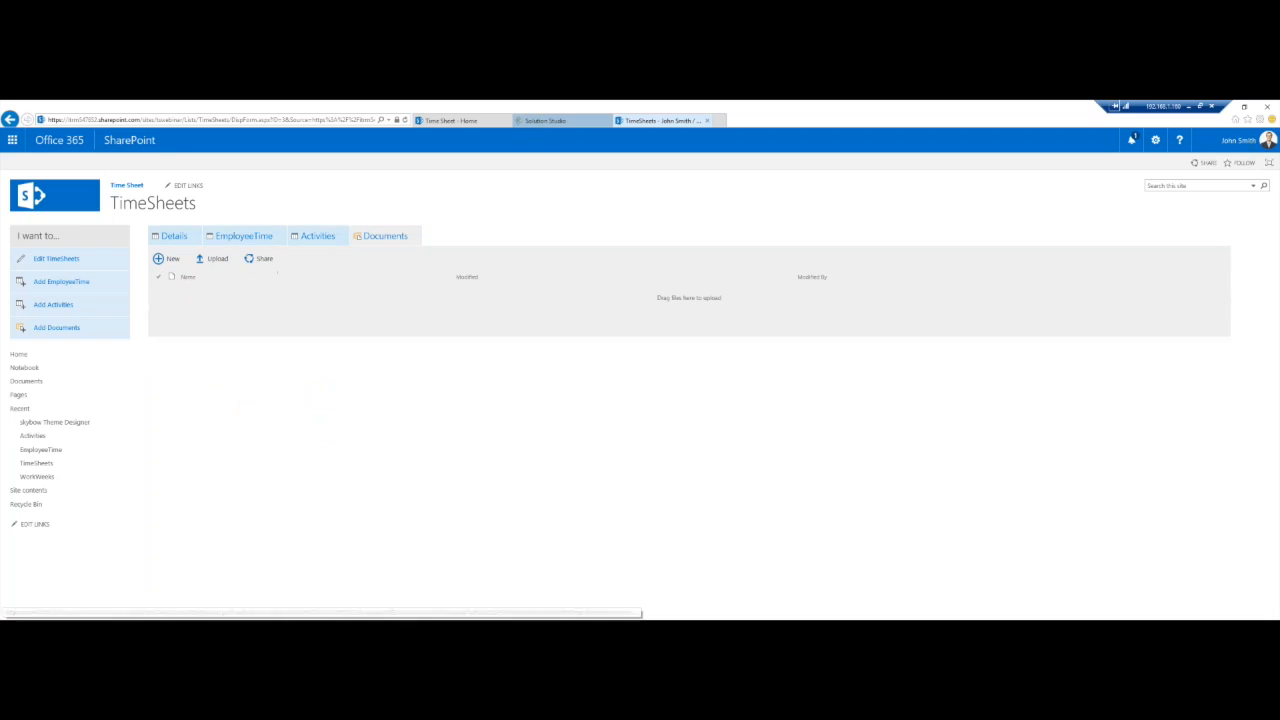
{"action": "left_click", "coordinate": [185, 239]}
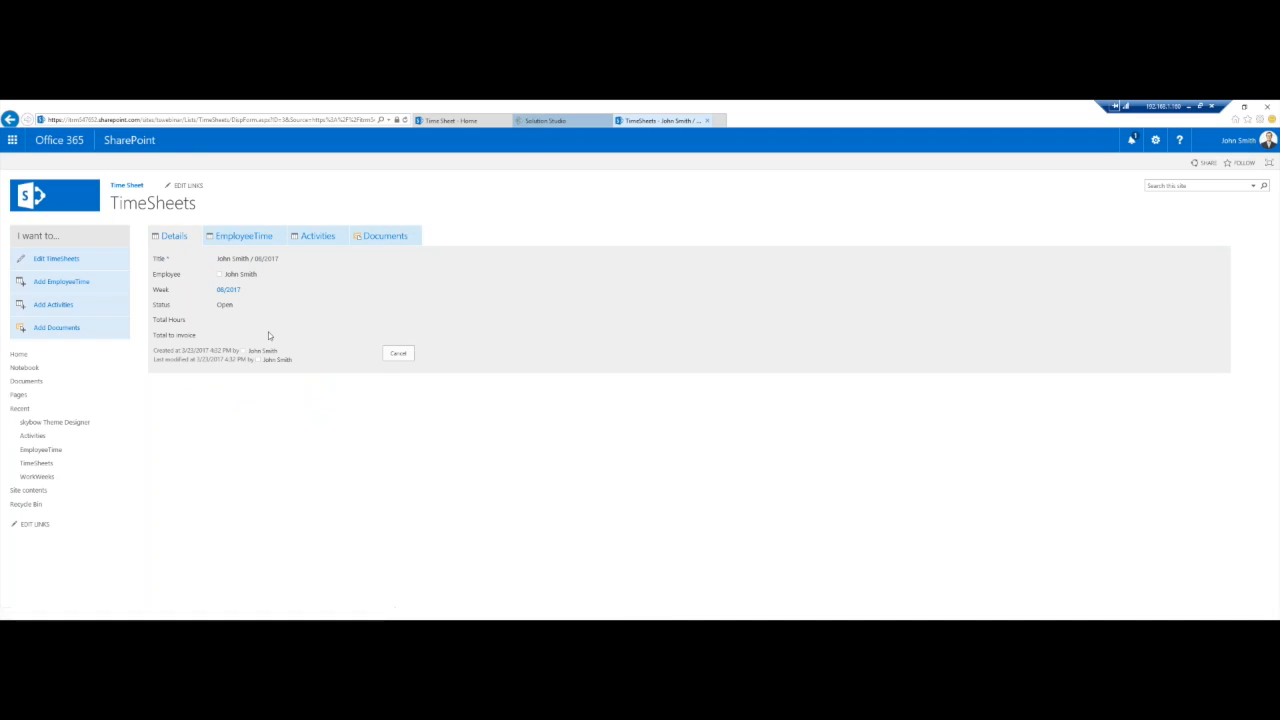
{"action": "left_click_drag", "start_coordinate": [155, 259], "coordinate": [268, 337]}
{"action": "left_click", "coordinate": [267, 297]}
{"action": "left_click", "coordinate": [251, 239]}
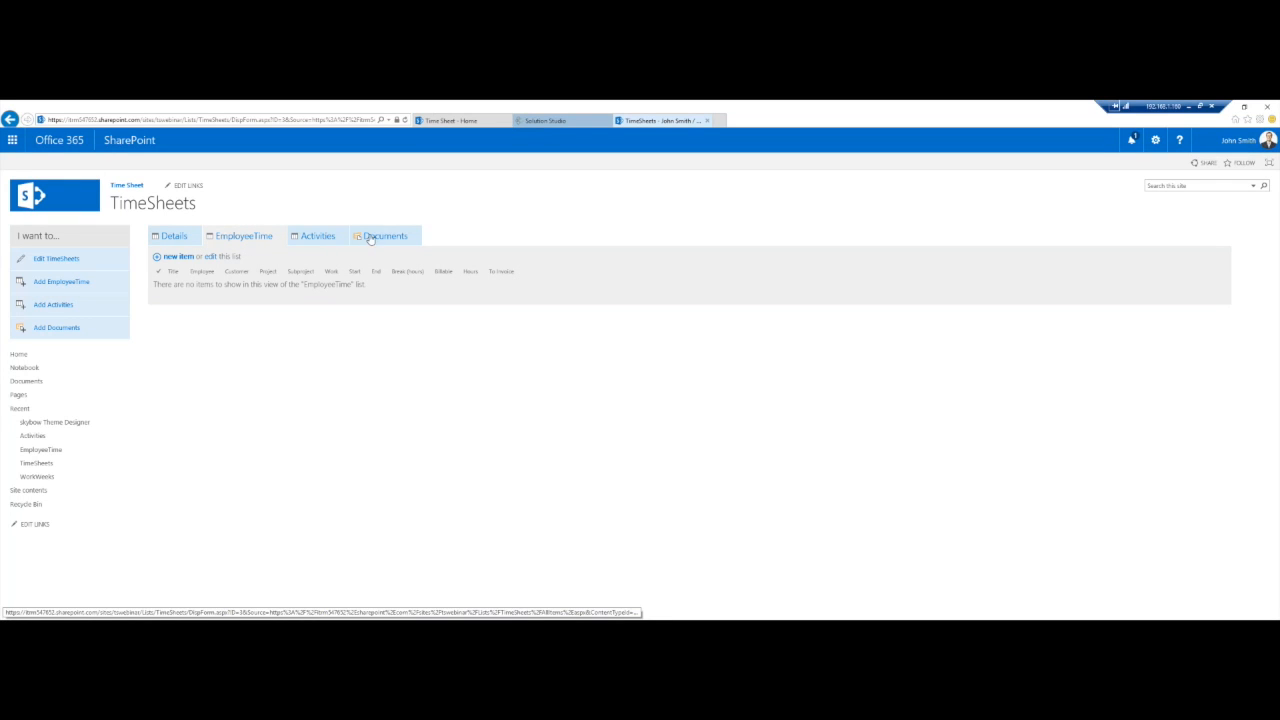
{"action": "left_click", "coordinate": [187, 240]}
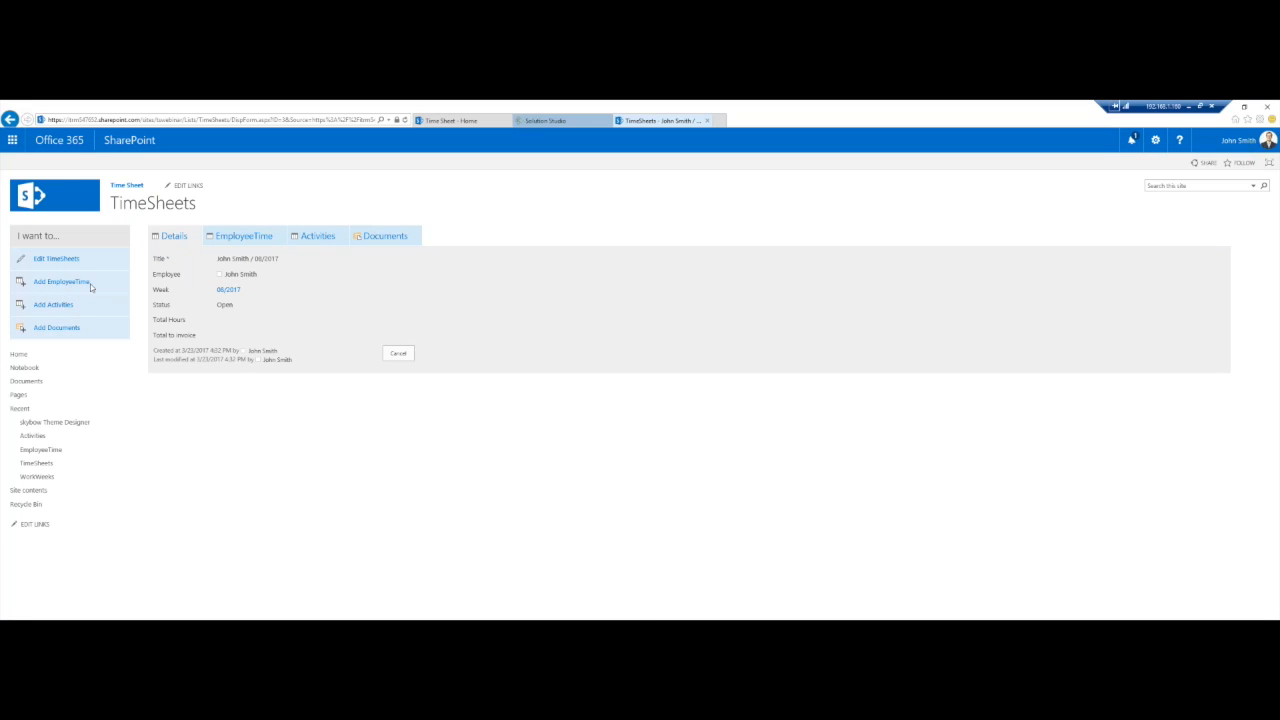
Start adding an EmployeeTime entry to the timesheet, review the default form's fields and close it without saving.
{"action": "left_click", "coordinate": [88, 283]}
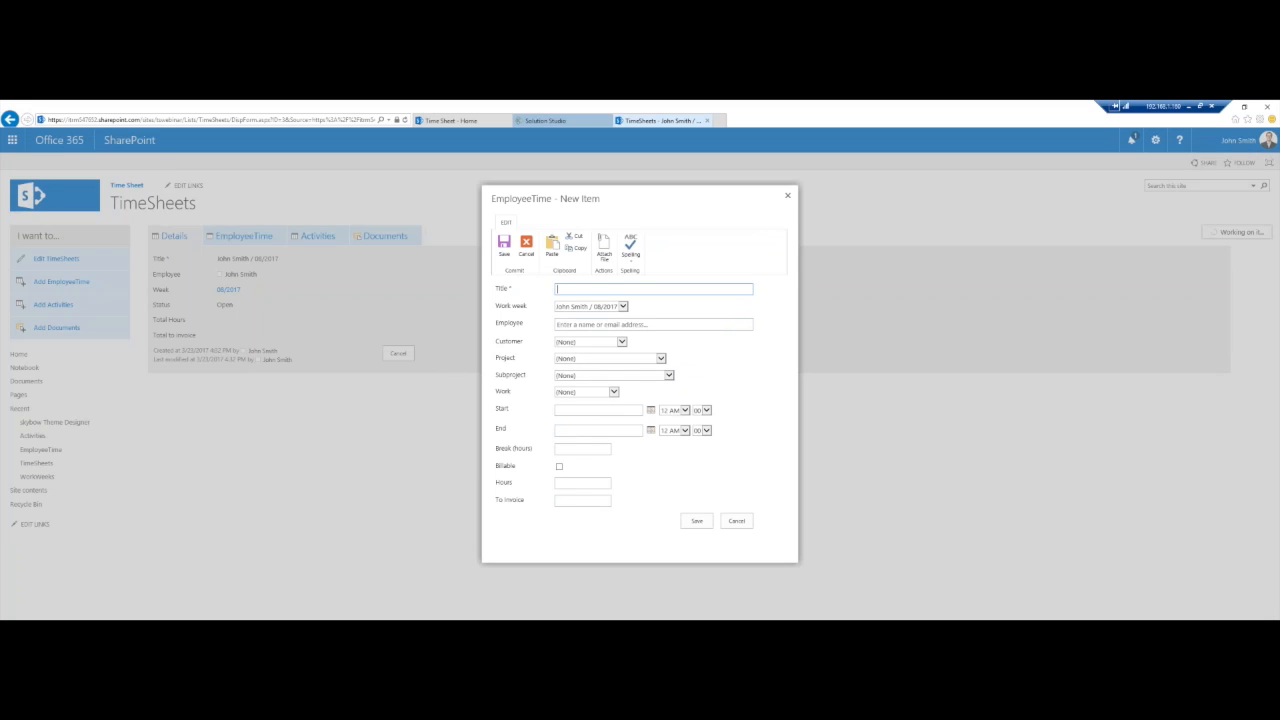
{"action": "left_click", "coordinate": [593, 376]}
{"action": "left_click", "coordinate": [593, 377]}
{"action": "left_click", "coordinate": [788, 199]}
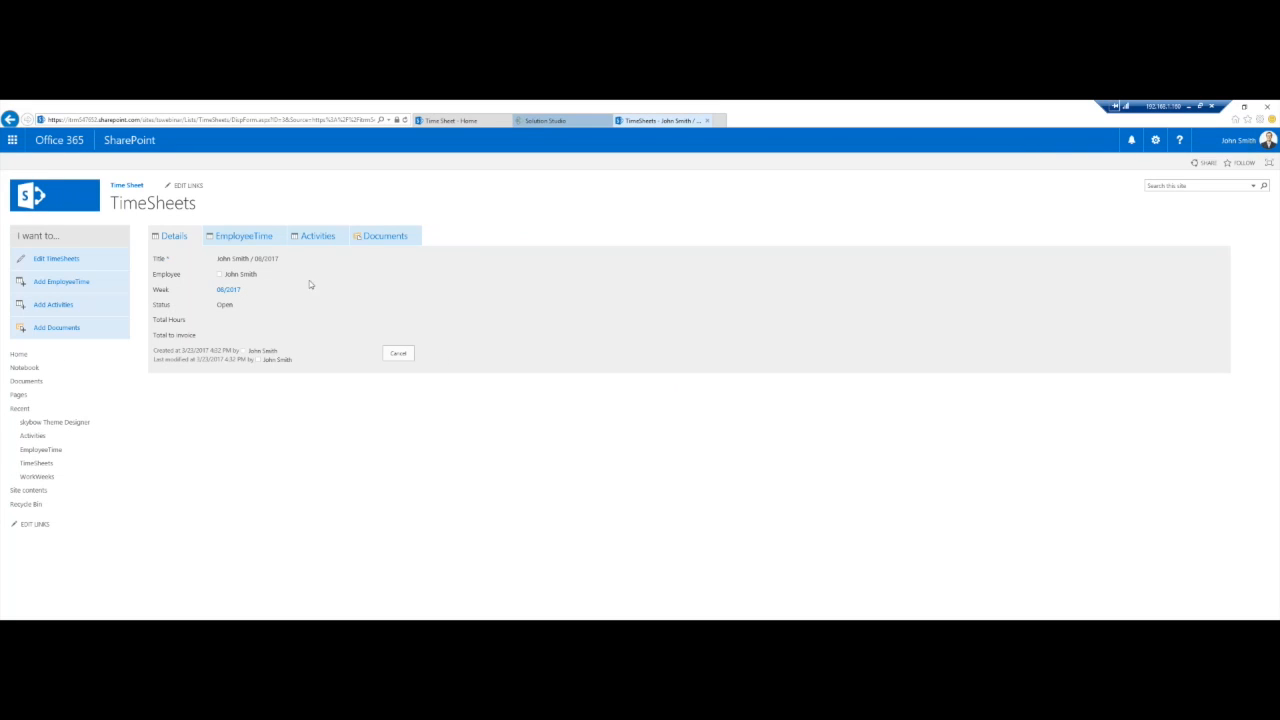
Return to Solution Studio and open the New Form of the EmployeeTime sub list for editing.
{"action": "left_click", "coordinate": [562, 122]}
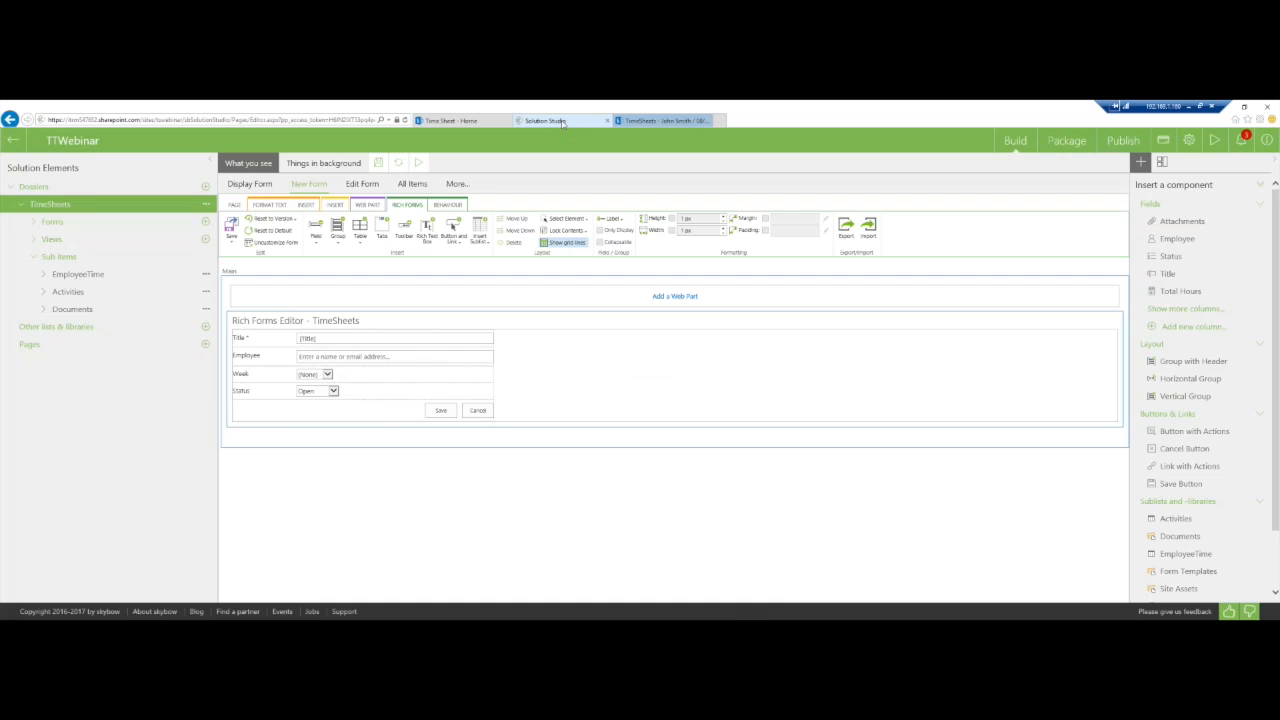
{"action": "left_click", "coordinate": [80, 274]}
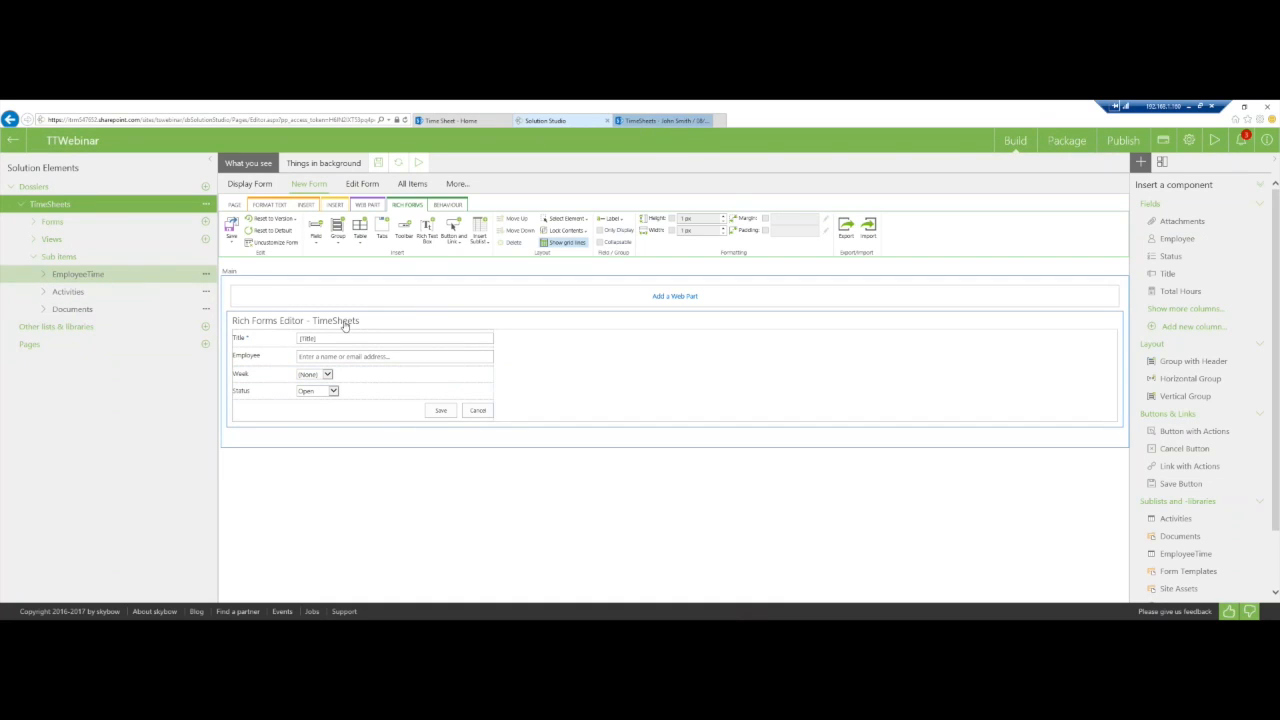
{"action": "left_click", "coordinate": [25, 276]}
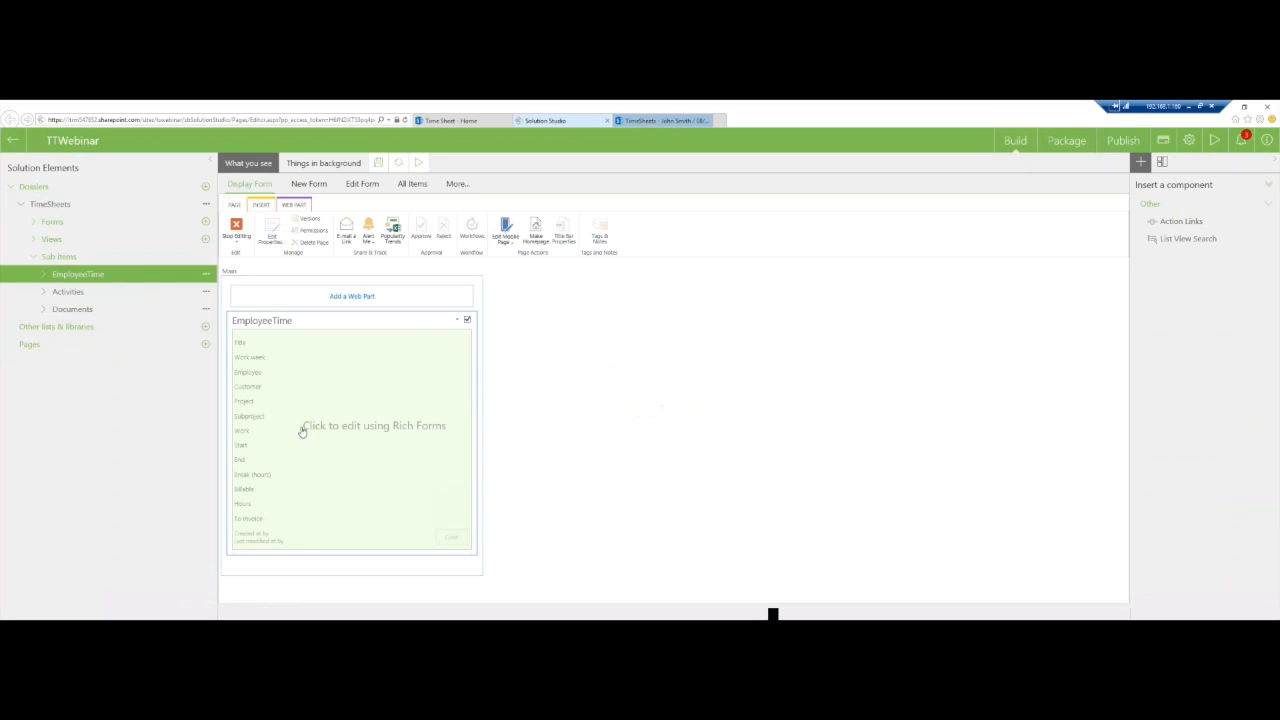
{"action": "left_click", "coordinate": [309, 186]}
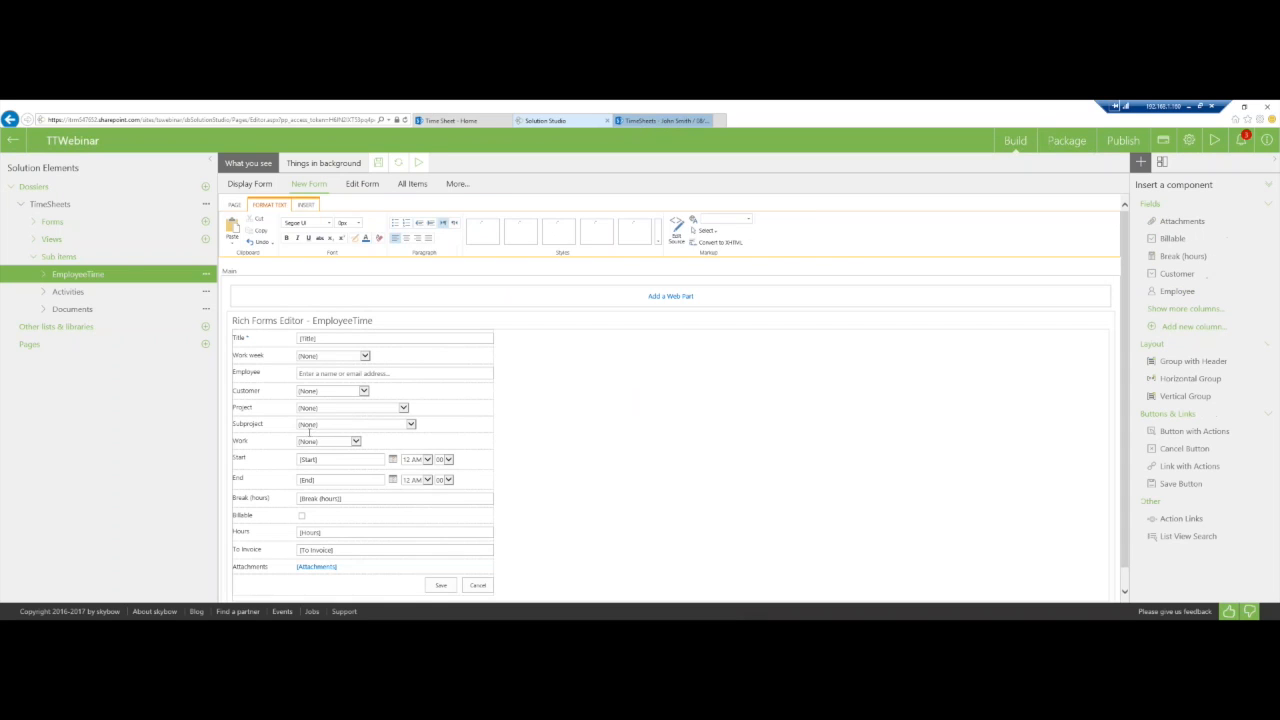
Look through the EmployeeTime form's fields from Work week and Employee down to Work.
{"action": "left_click", "coordinate": [423, 423]}
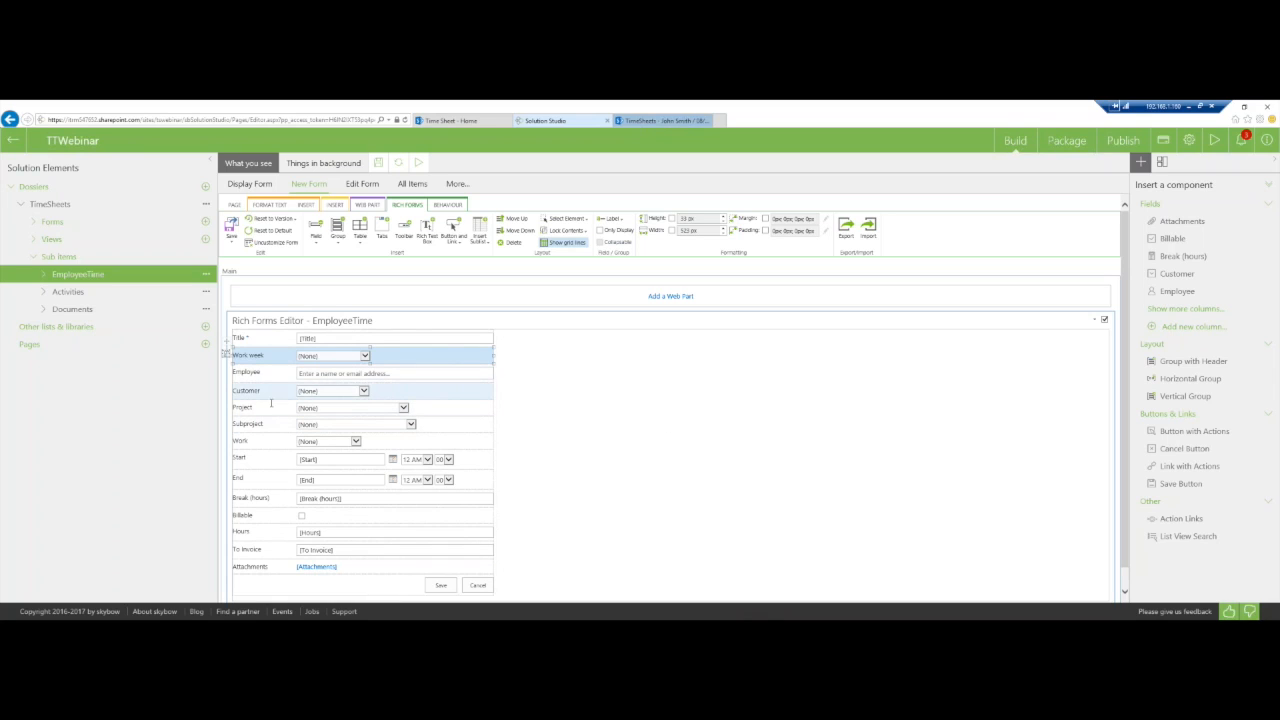
{"action": "left_click", "coordinate": [324, 377]}
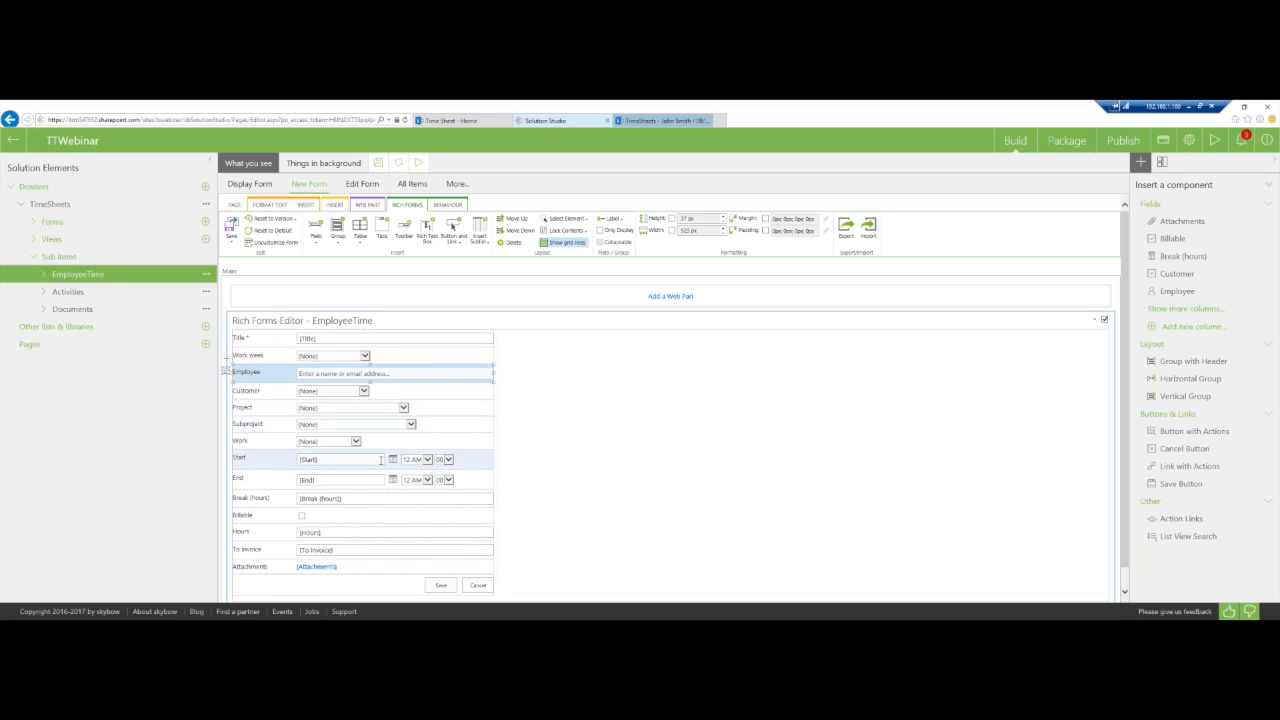
{"action": "left_click", "coordinate": [344, 394]}
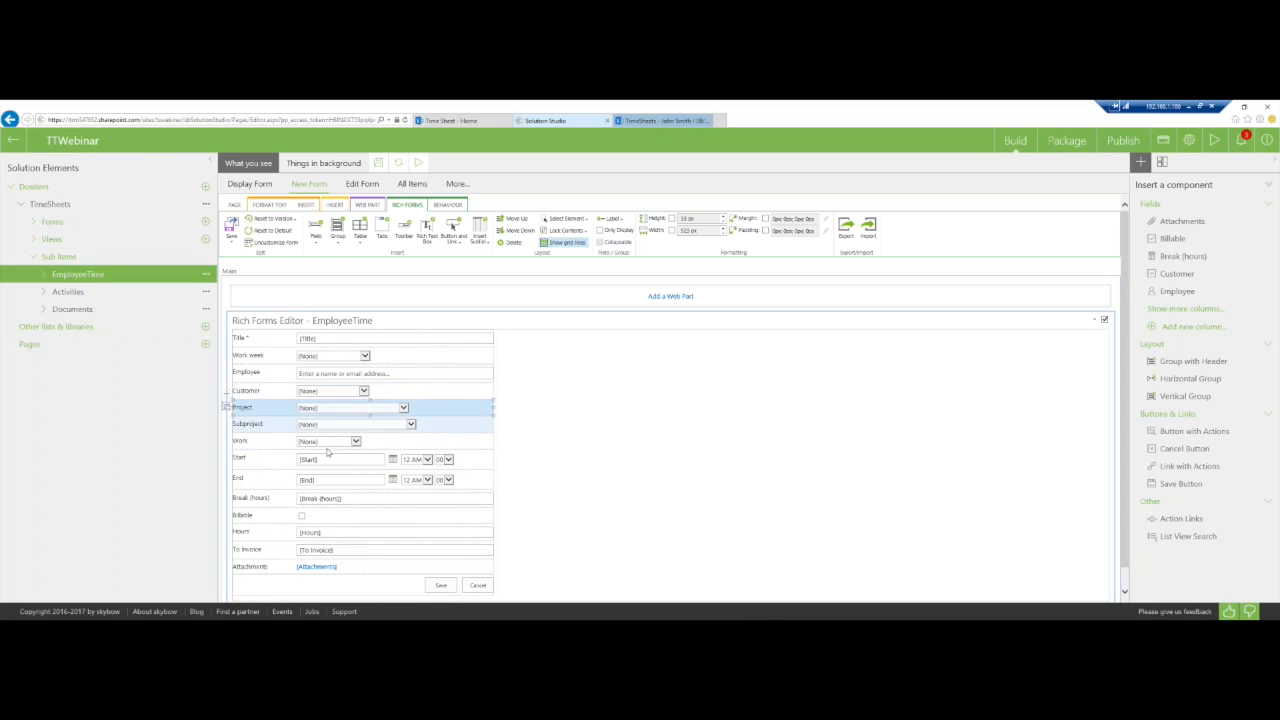
{"action": "left_click", "coordinate": [330, 427]}
{"action": "left_click", "coordinate": [328, 450]}
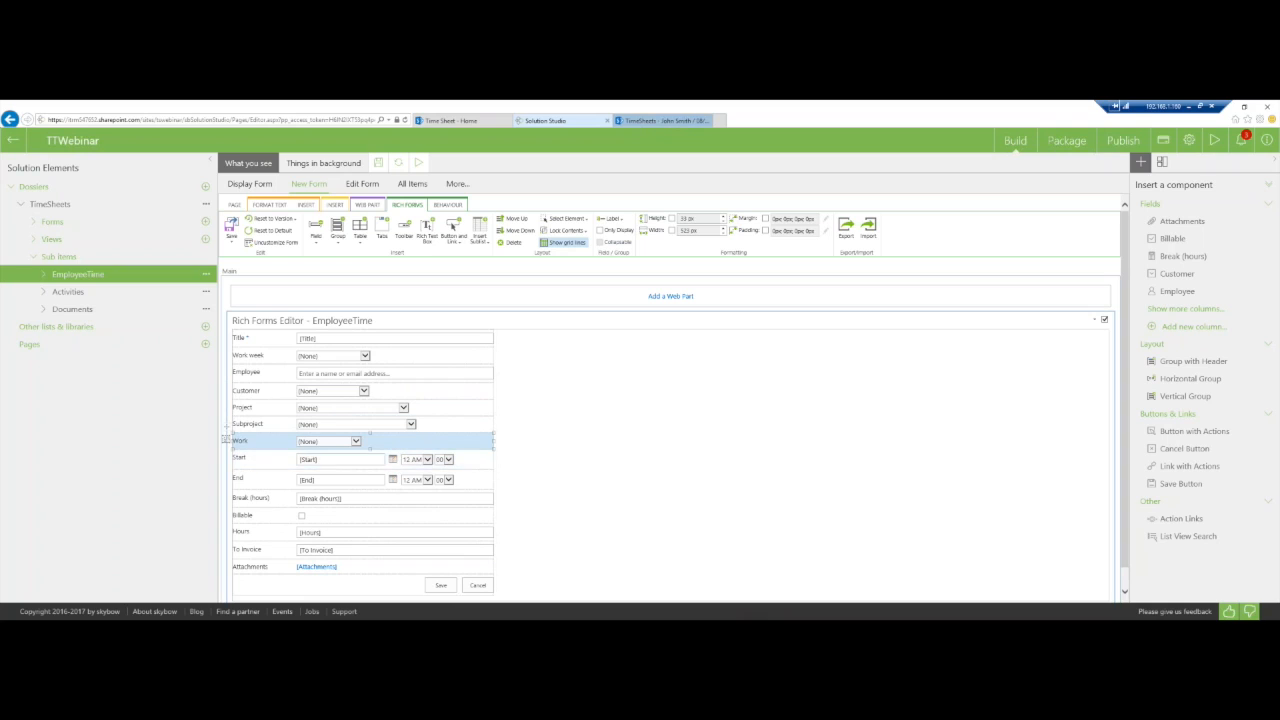
{"action": "left_click", "coordinate": [340, 396]}
Filter the Subproject field with the condition Subproject.Project Equals Form Input Project and save the query.
{"action": "left_click", "coordinate": [336, 427]}
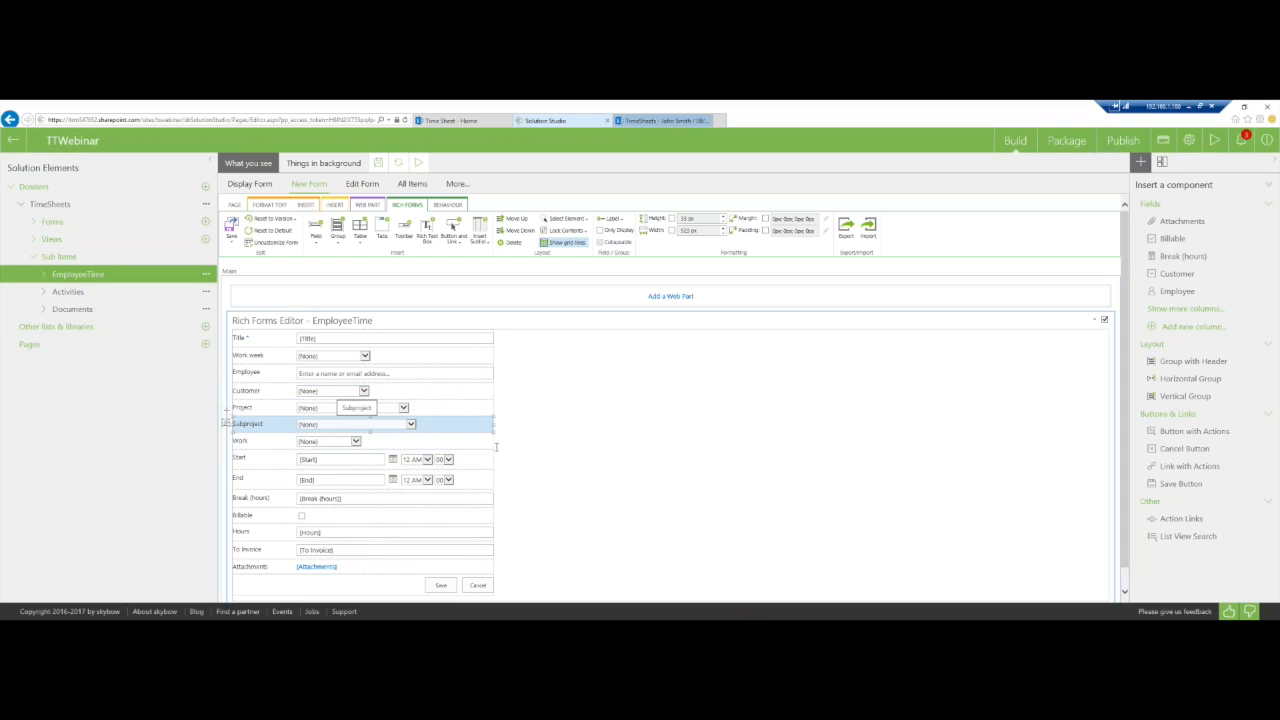
{"action": "left_click", "coordinate": [448, 204]}
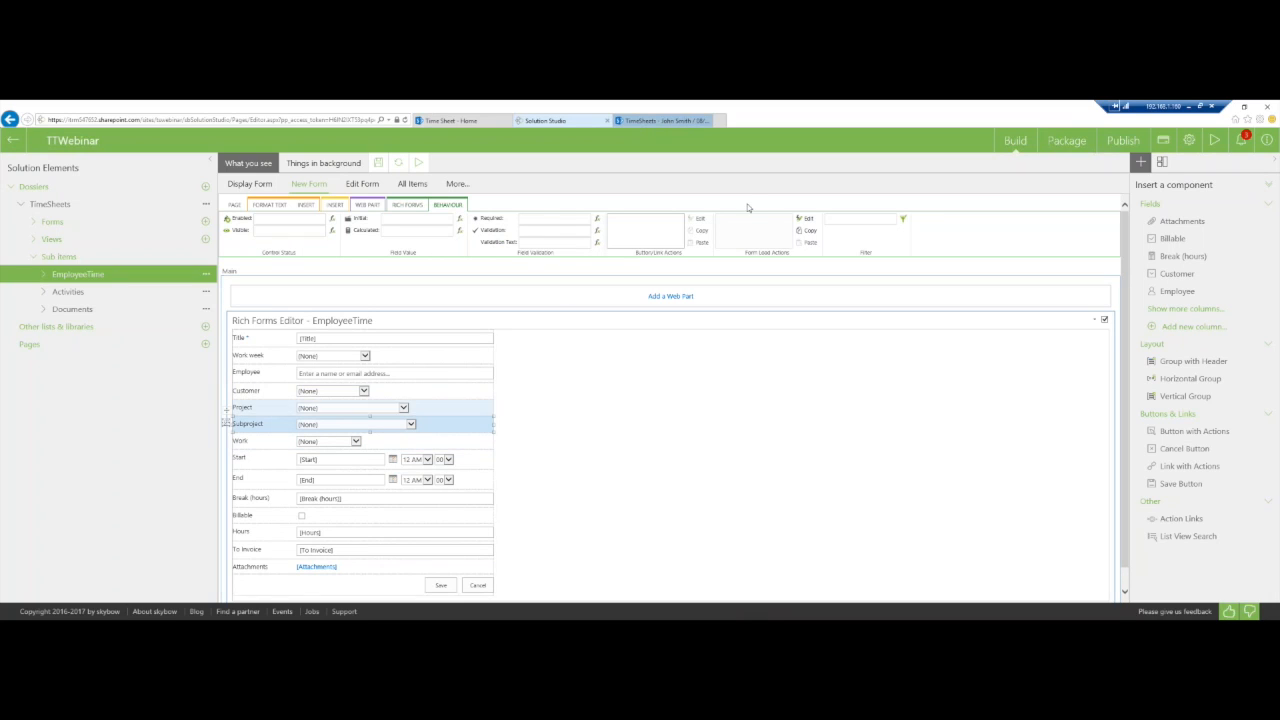
{"action": "left_click", "coordinate": [903, 219]}
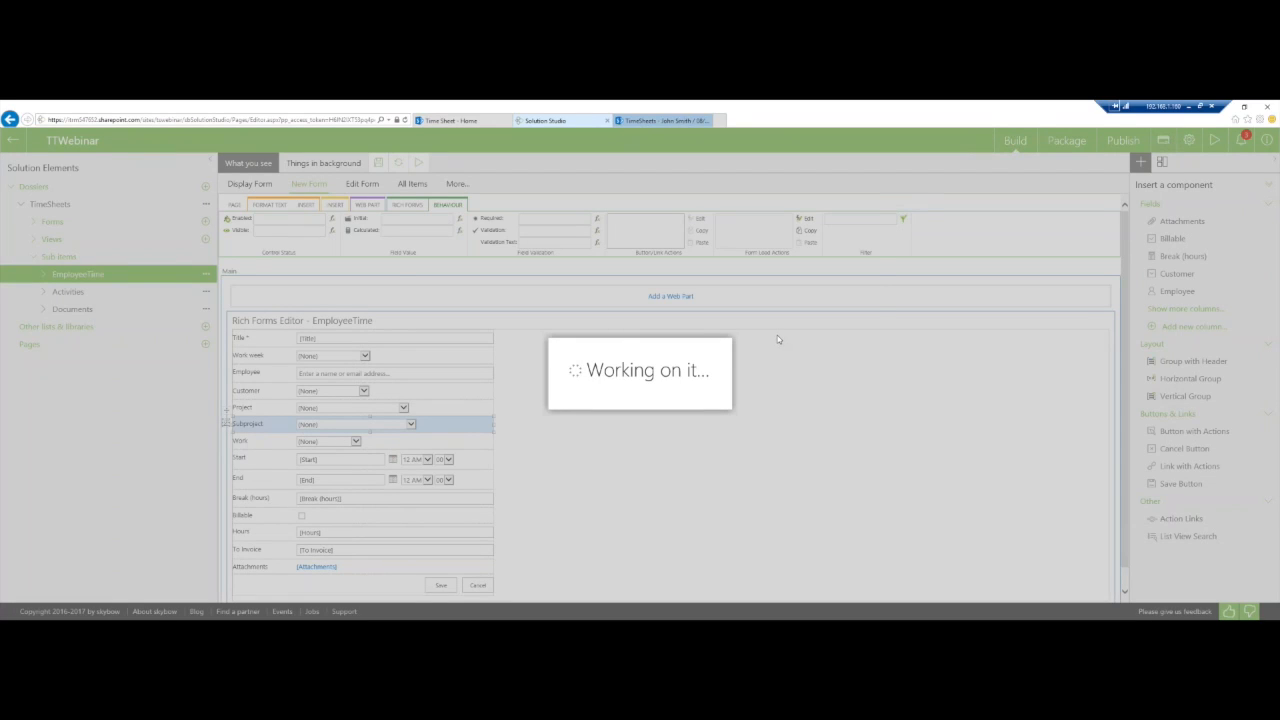
{"action": "left_click", "coordinate": [437, 284]}
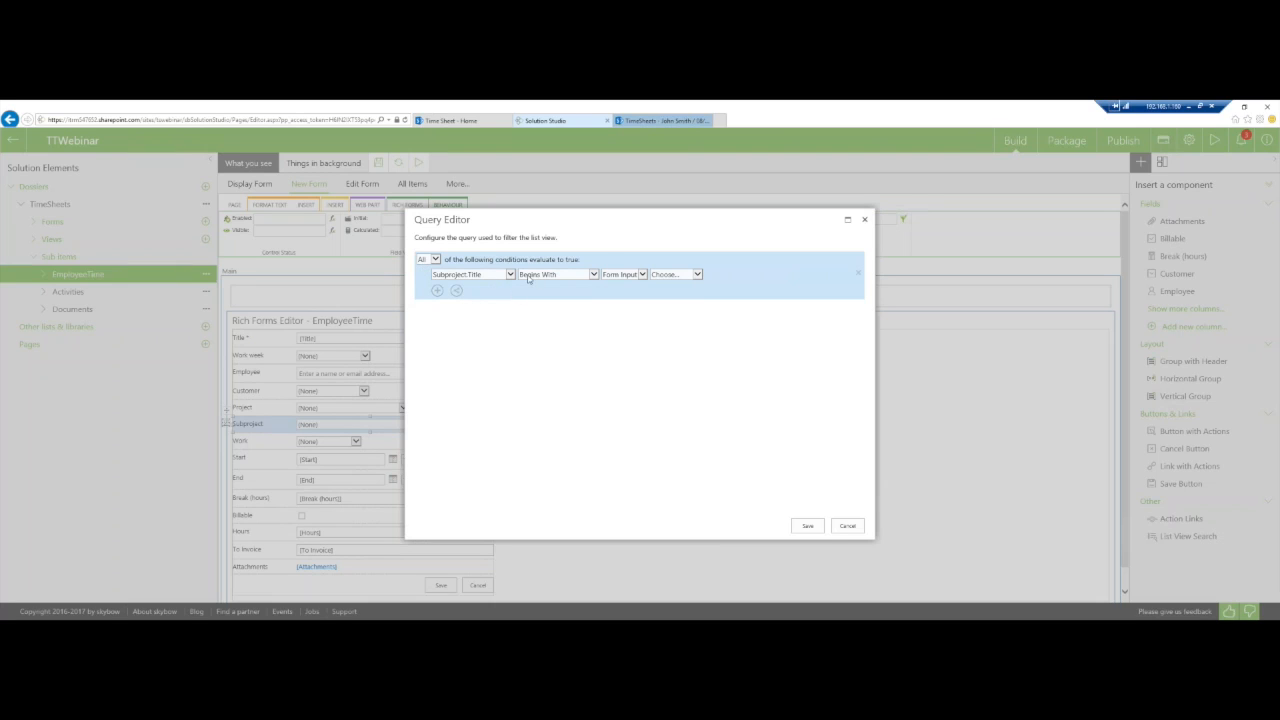
{"action": "left_click", "coordinate": [496, 276]}
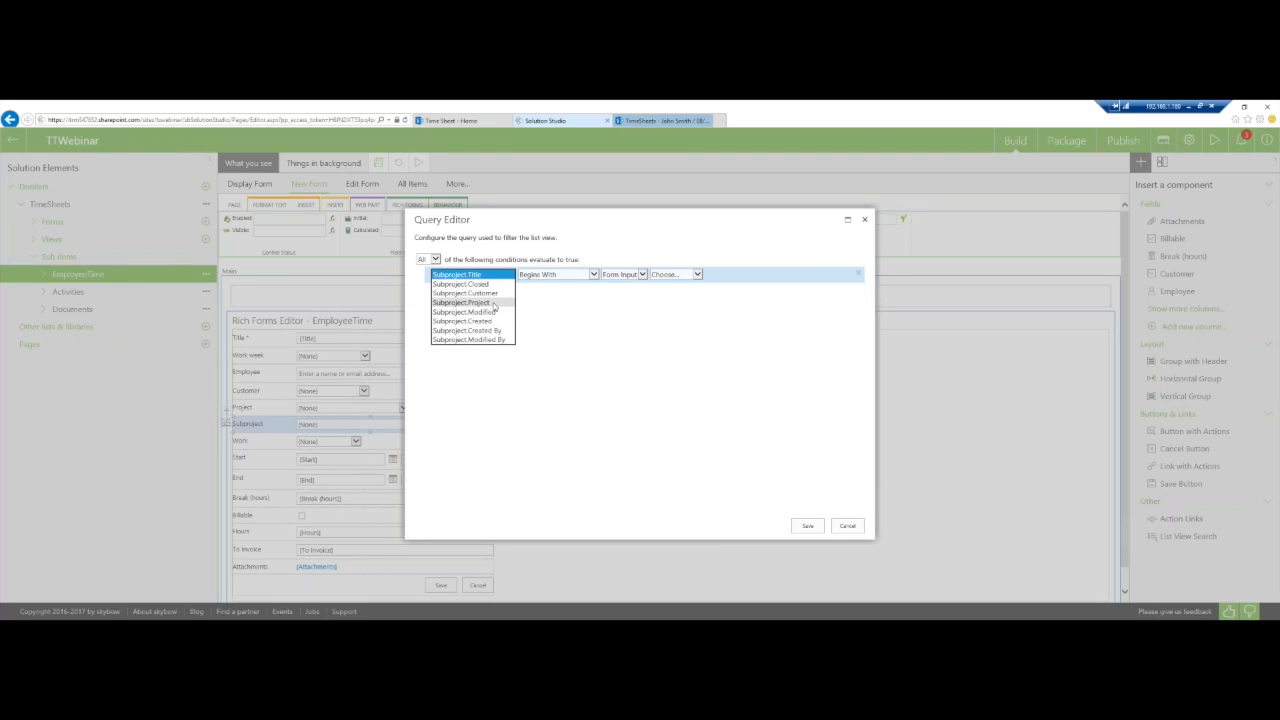
{"action": "left_click", "coordinate": [496, 307]}
{"action": "left_click", "coordinate": [594, 274]}
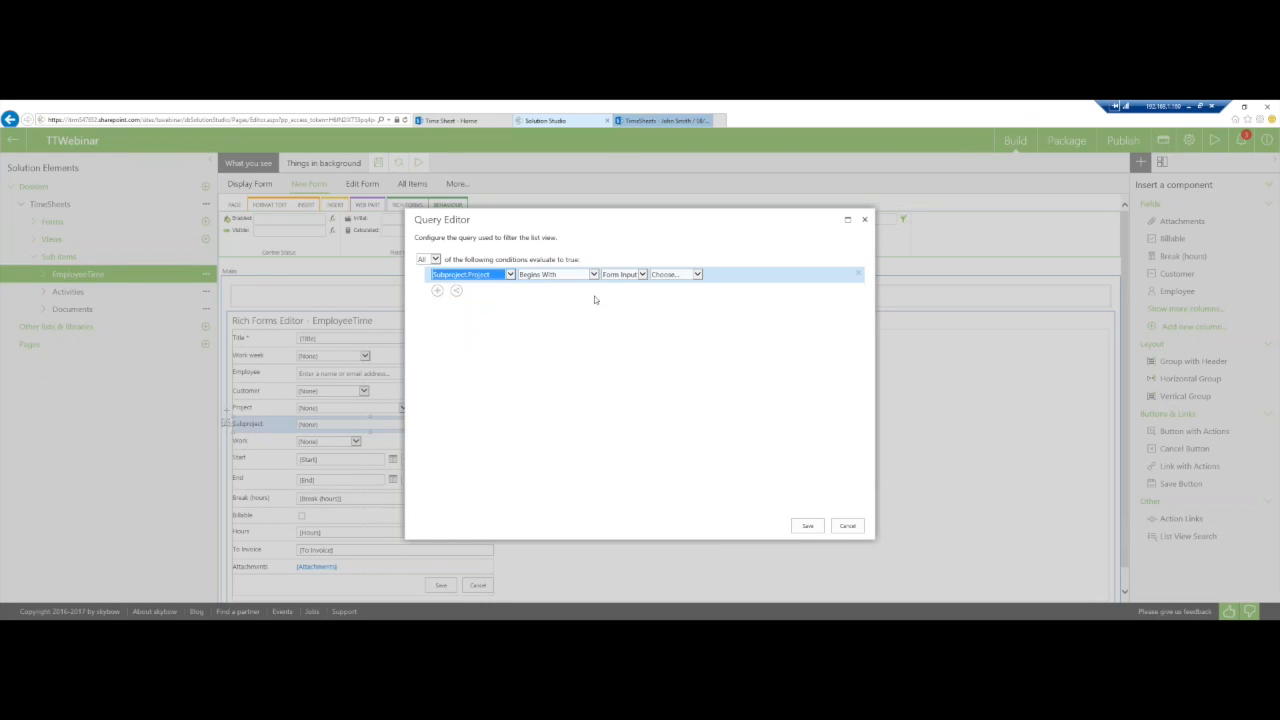
{"action": "left_click", "coordinate": [536, 293]}
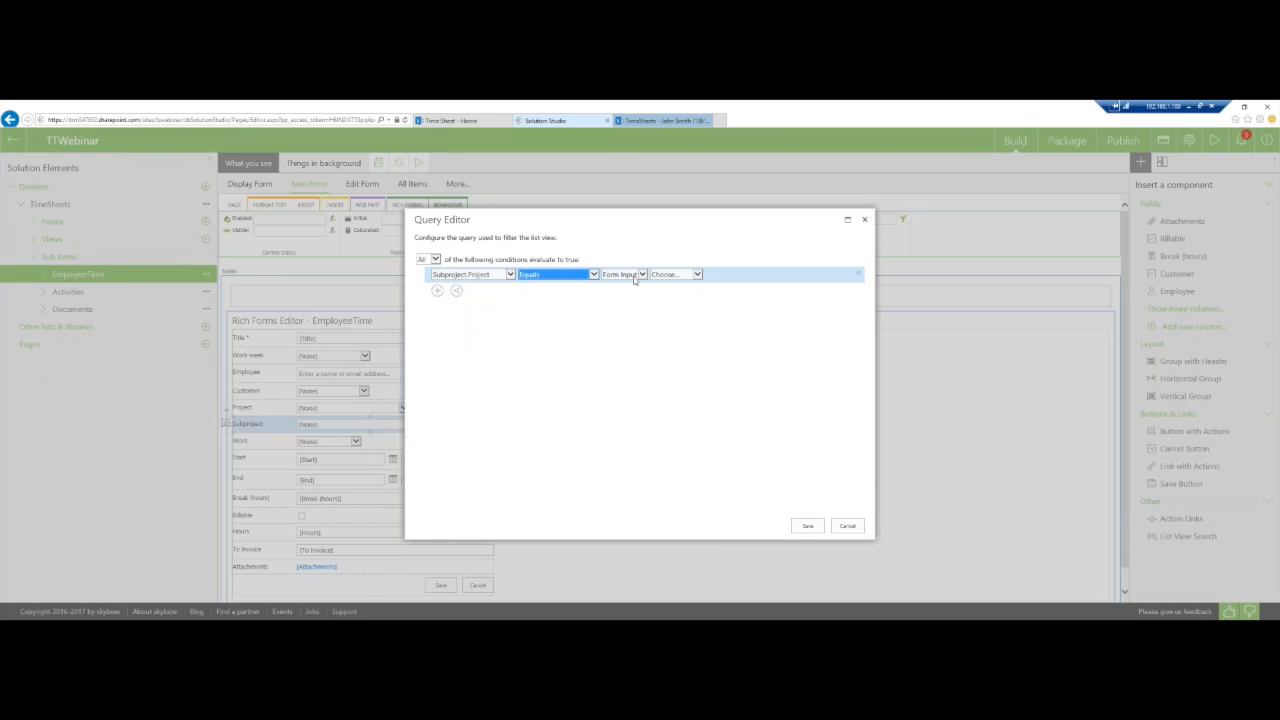
{"action": "left_click", "coordinate": [667, 276]}
{"action": "left_click", "coordinate": [675, 325]}
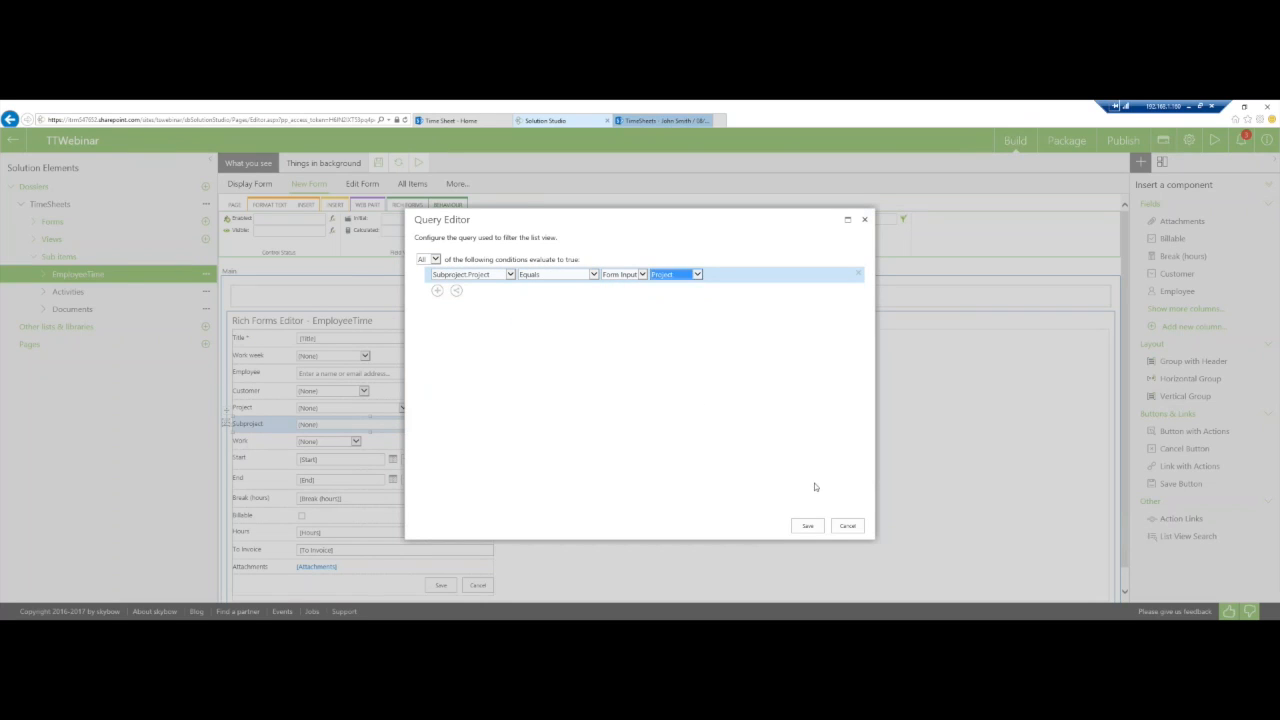
{"action": "left_click", "coordinate": [808, 527]}
{"action": "left_click", "coordinate": [808, 527]}
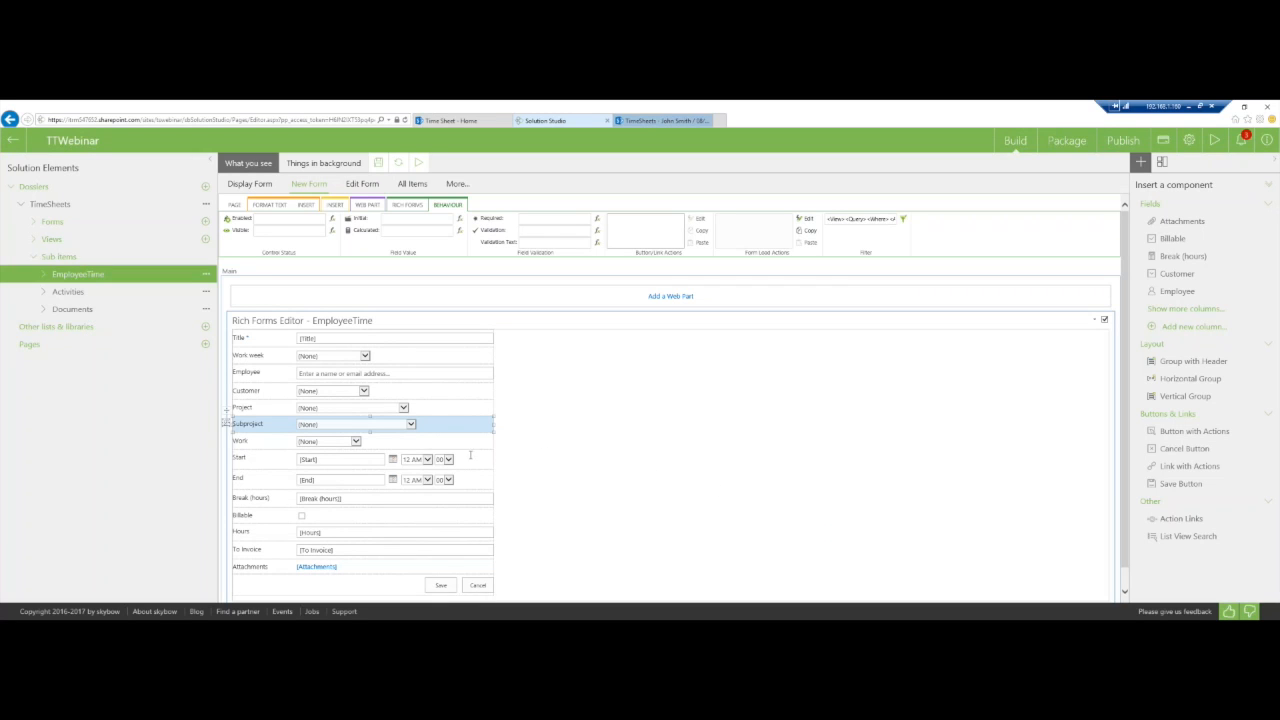
Give the Hours field a calculated value using the Assignment expression (([[dateend]] - [[datestart]])/3600000) - [[breakhours]].
{"action": "left_click", "coordinate": [334, 445]}
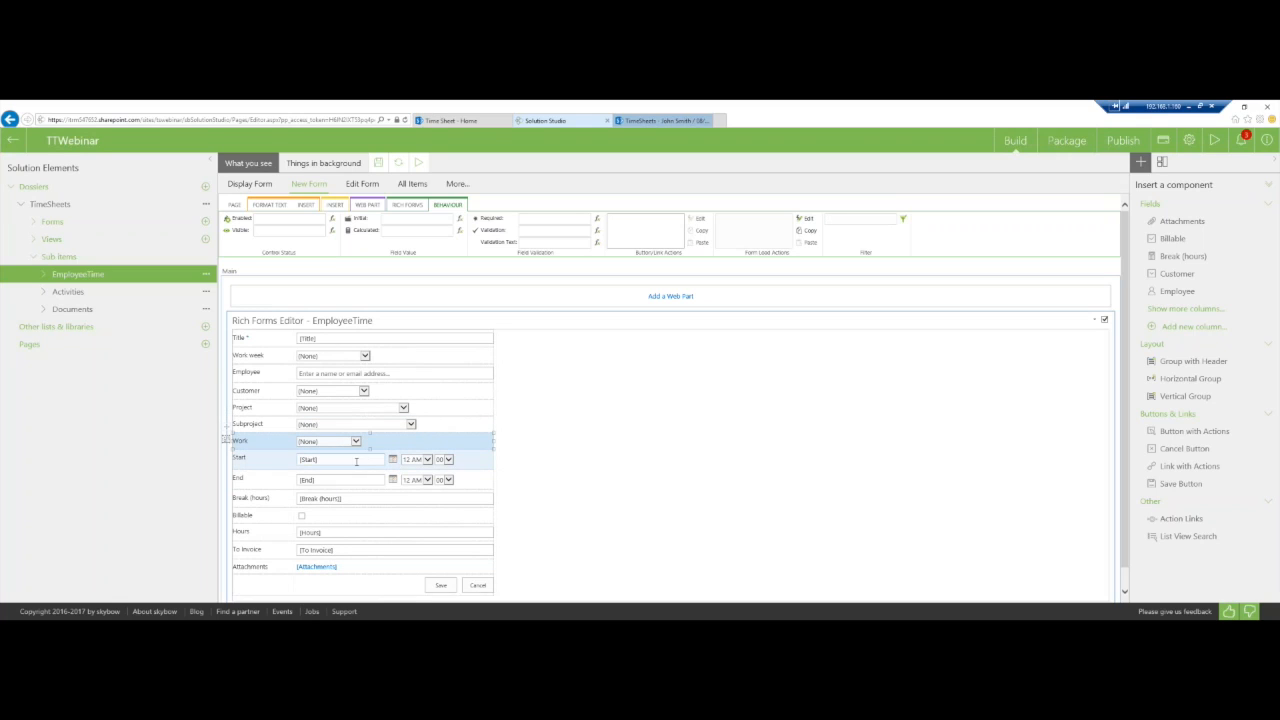
{"action": "left_click", "coordinate": [353, 485]}
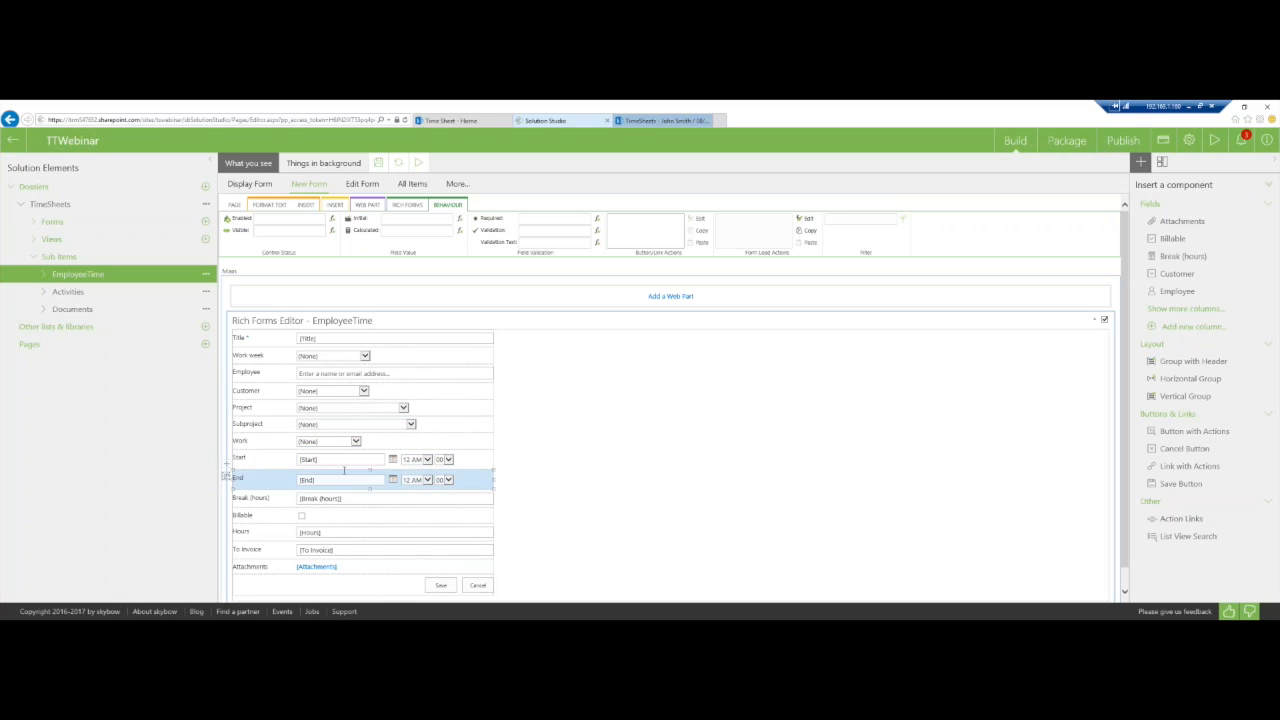
{"action": "left_click", "coordinate": [305, 532]}
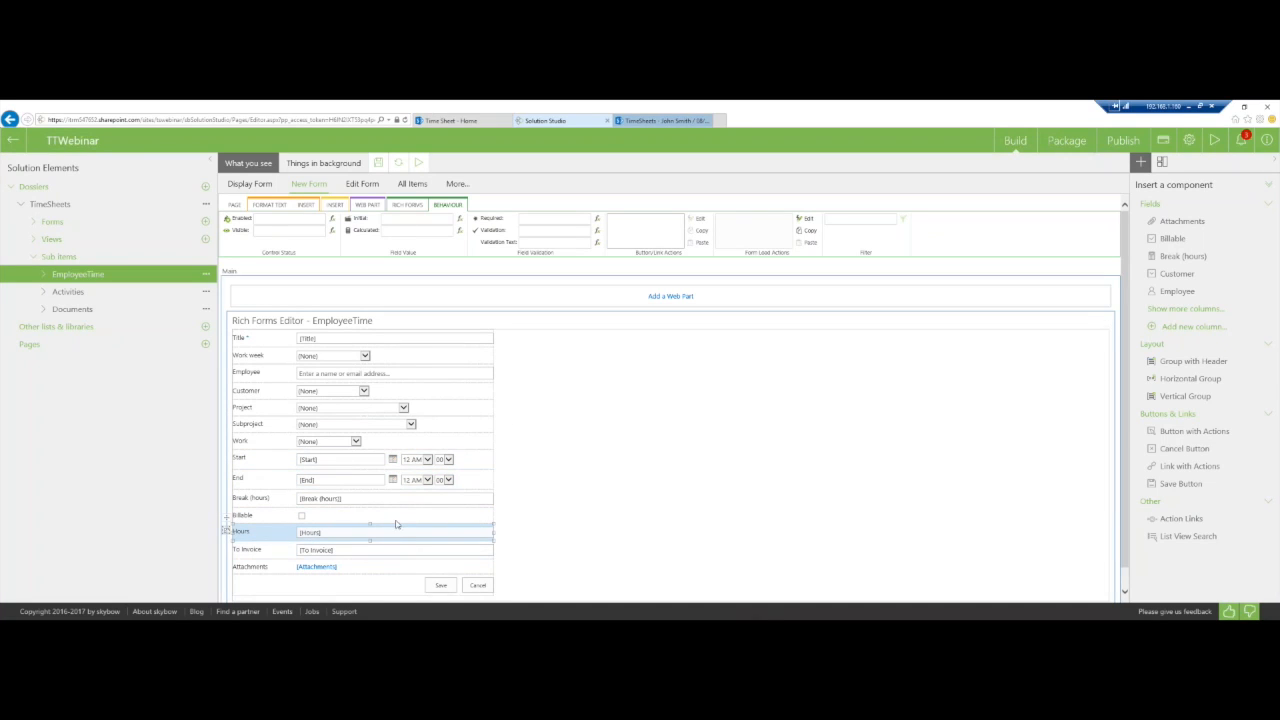
{"action": "left_click", "coordinate": [460, 230]}
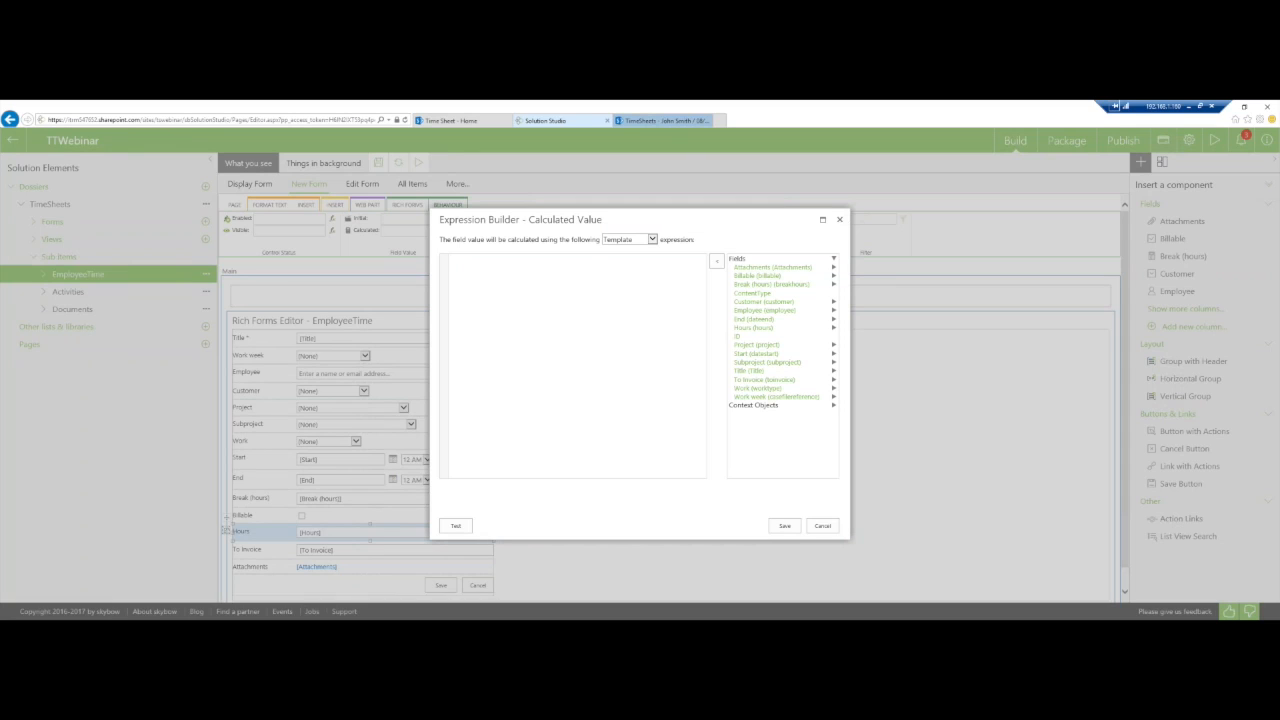
{"action": "left_click", "coordinate": [632, 242]}
{"action": "left_click", "coordinate": [628, 240]}
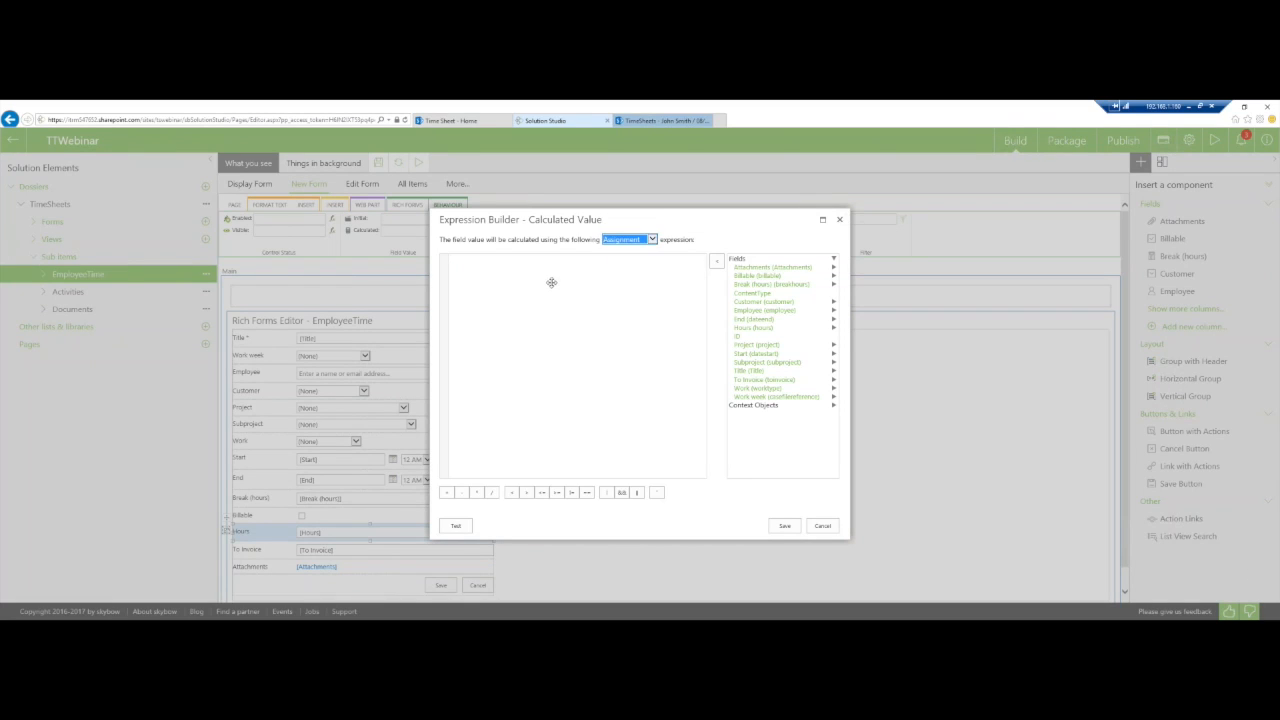
{"action": "left_click", "coordinate": [476, 270]}
{"action": "type", "text": "(([dateend] - [datestart])/3600000) - [breakhours]"}
Examine the dateend, 3600000 and breakhours parts of the Hours expression.
{"action": "double_click", "coordinate": [476, 259]}
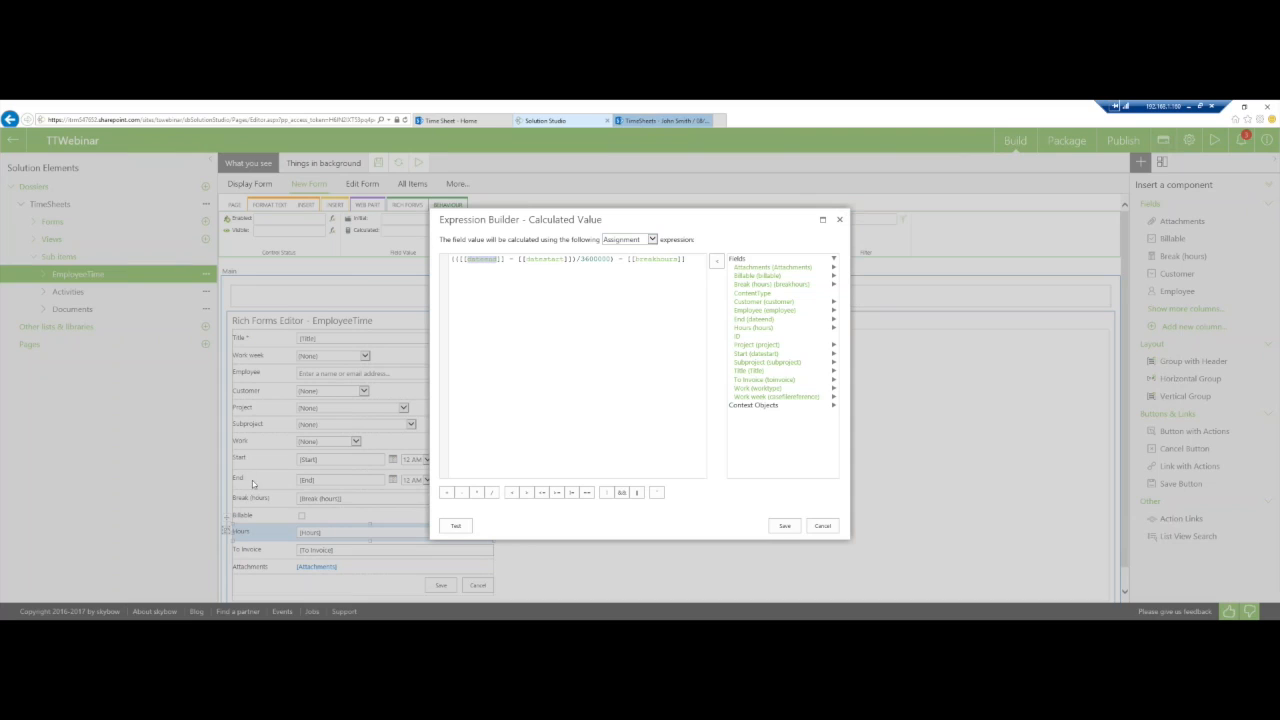
{"action": "left_click", "coordinate": [551, 272]}
{"action": "double_click", "coordinate": [603, 259]}
{"action": "left_click", "coordinate": [644, 259]}
{"action": "double_click", "coordinate": [644, 259]}
{"action": "left_click", "coordinate": [549, 463]}
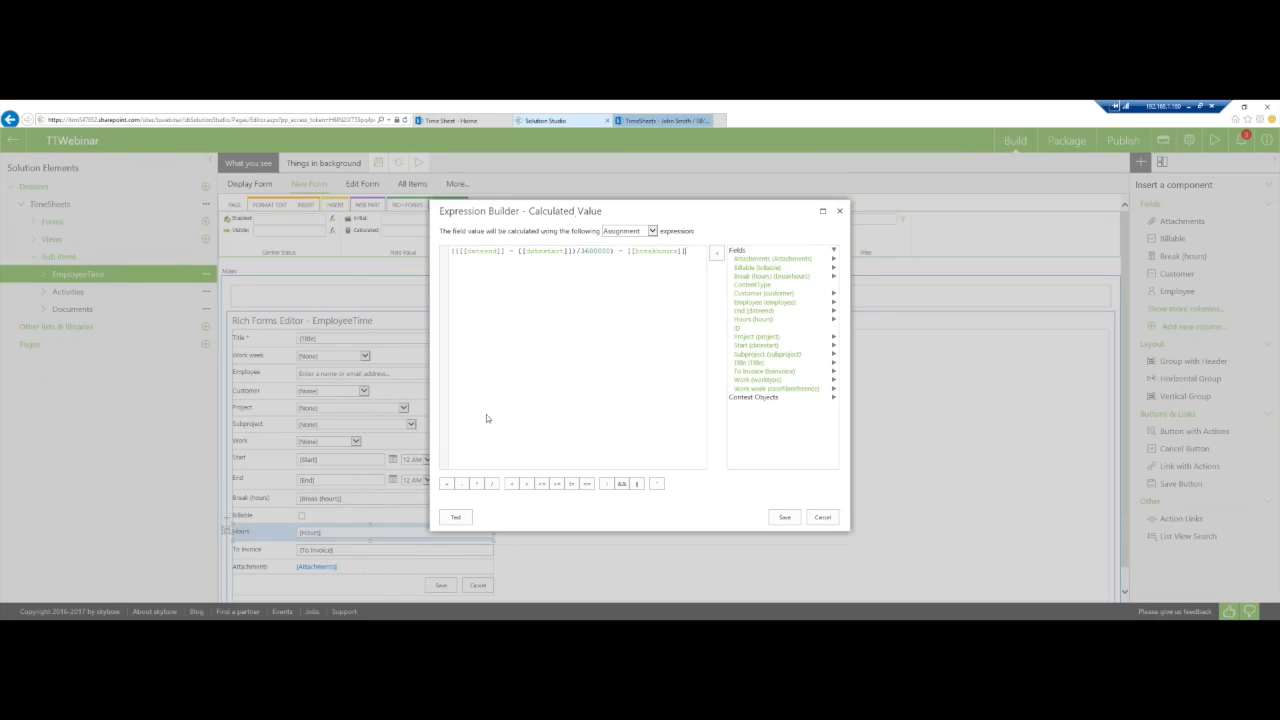
{"action": "left_click", "coordinate": [785, 505]}
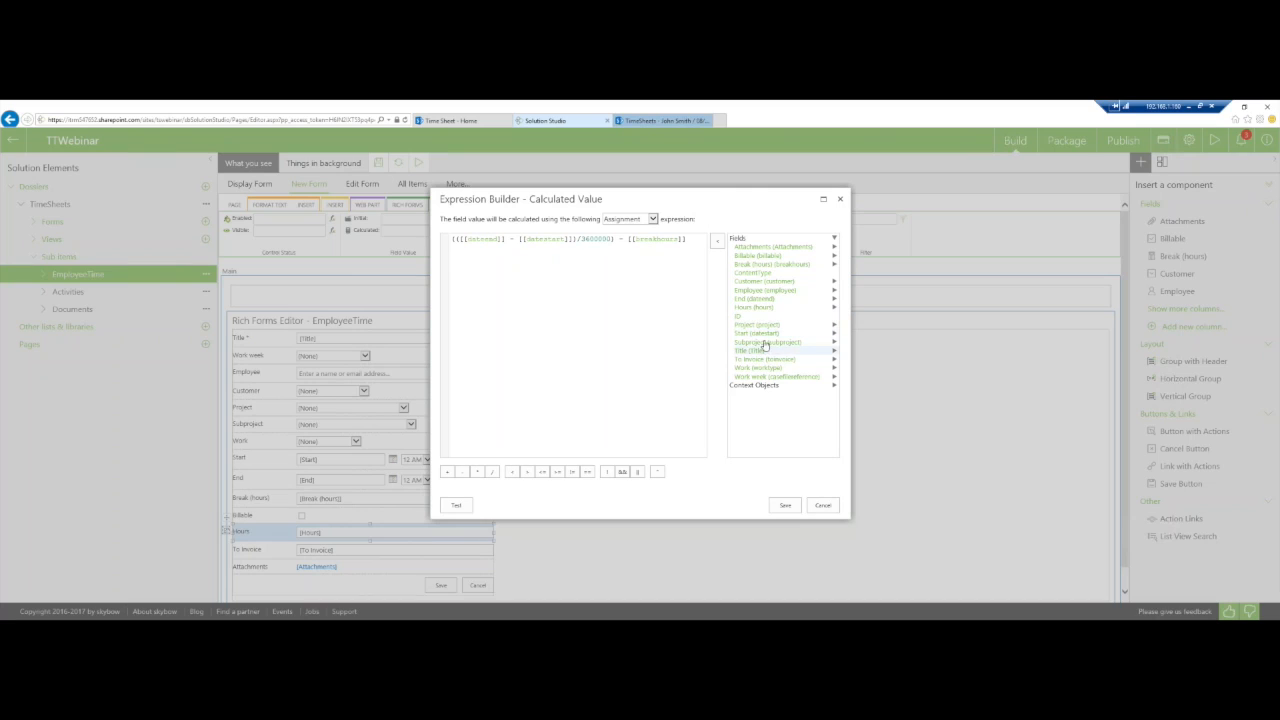
{"action": "left_click_drag", "start_coordinate": [756, 300], "coordinate": [507, 258]}
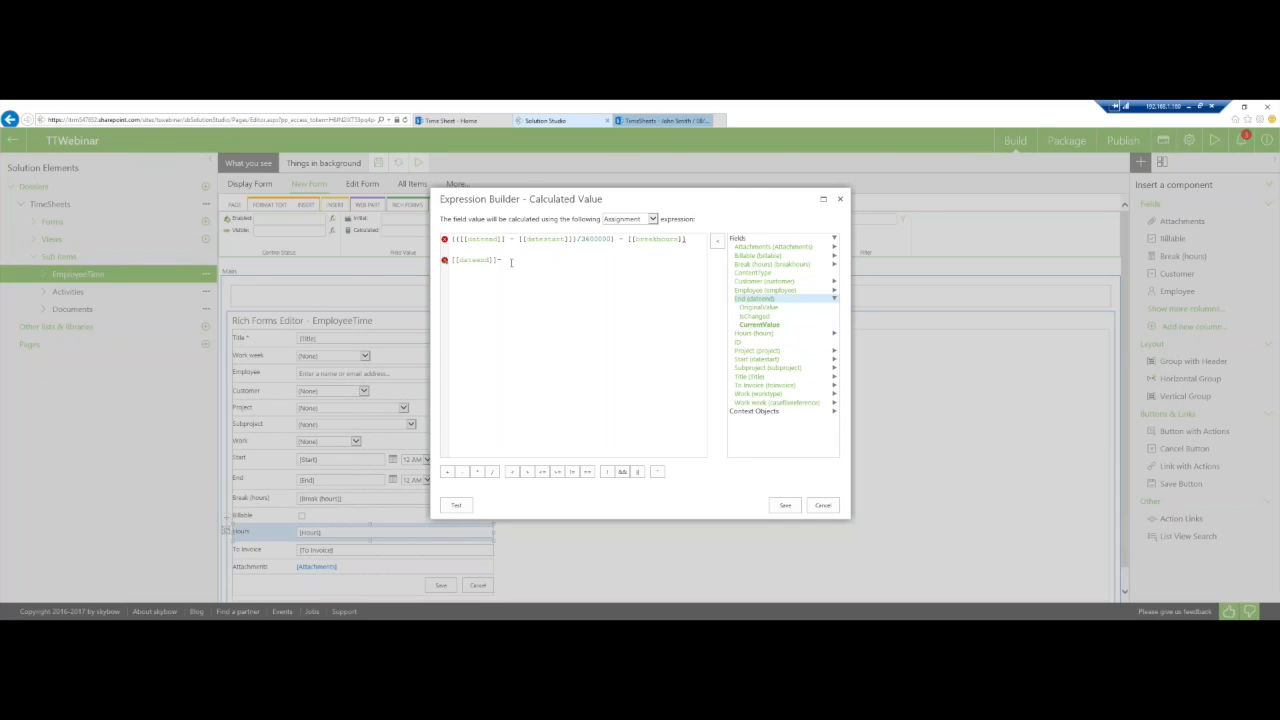
{"action": "double_click", "coordinate": [766, 360]}
{"action": "mouse_move", "coordinate": [760, 359]}
{"action": "left_mouse_down"}
{"action": "mouse_move", "coordinate": [556, 262]}
{"action": "mouse_move", "coordinate": [452, 251]}
{"action": "left_mouse_up"}
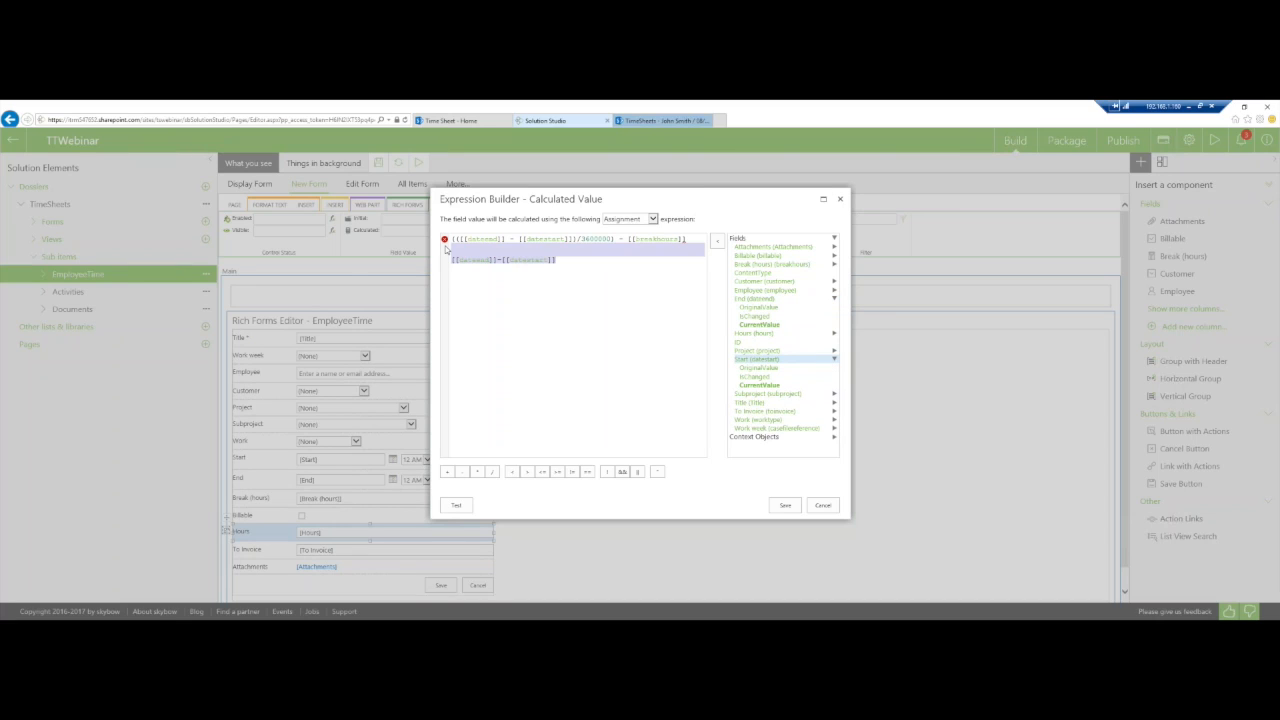
{"action": "key", "text": "Delete"}
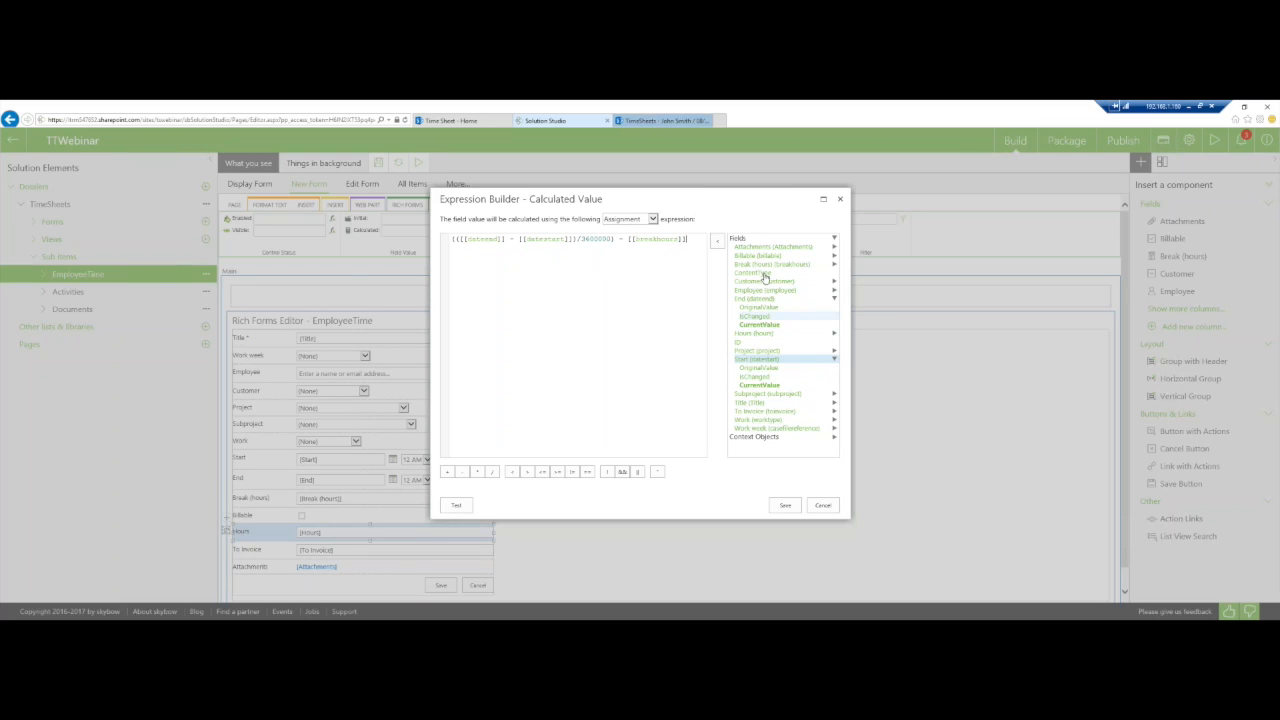
Save the calculated value expression of the Hours field.
{"action": "left_click", "coordinate": [785, 505]}
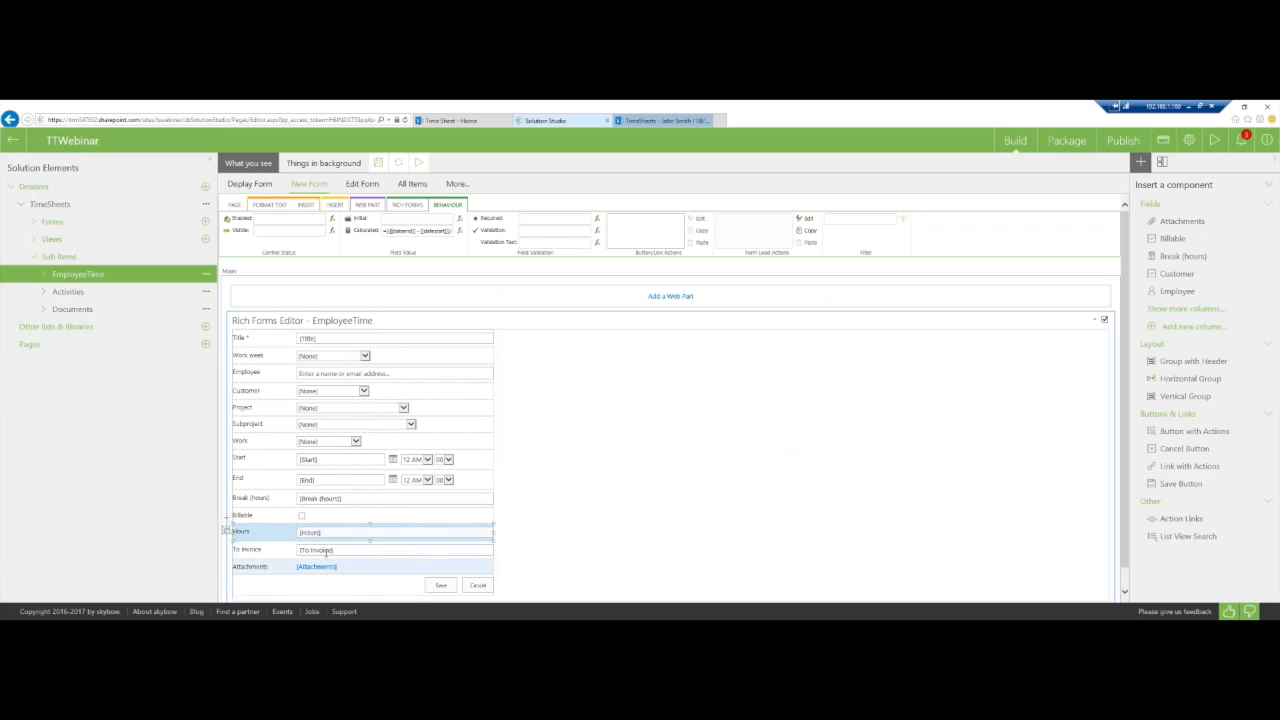
Set To Invoice's calculated value to Function code returning ((([[dateend]] - [[datestart]])/3600000) - [[breakhours]]) * [[worktype.hourlyrate]] if [[billable]]===true, otherwise 0, with the if block separated by blank lines.
{"action": "left_click", "coordinate": [388, 553]}
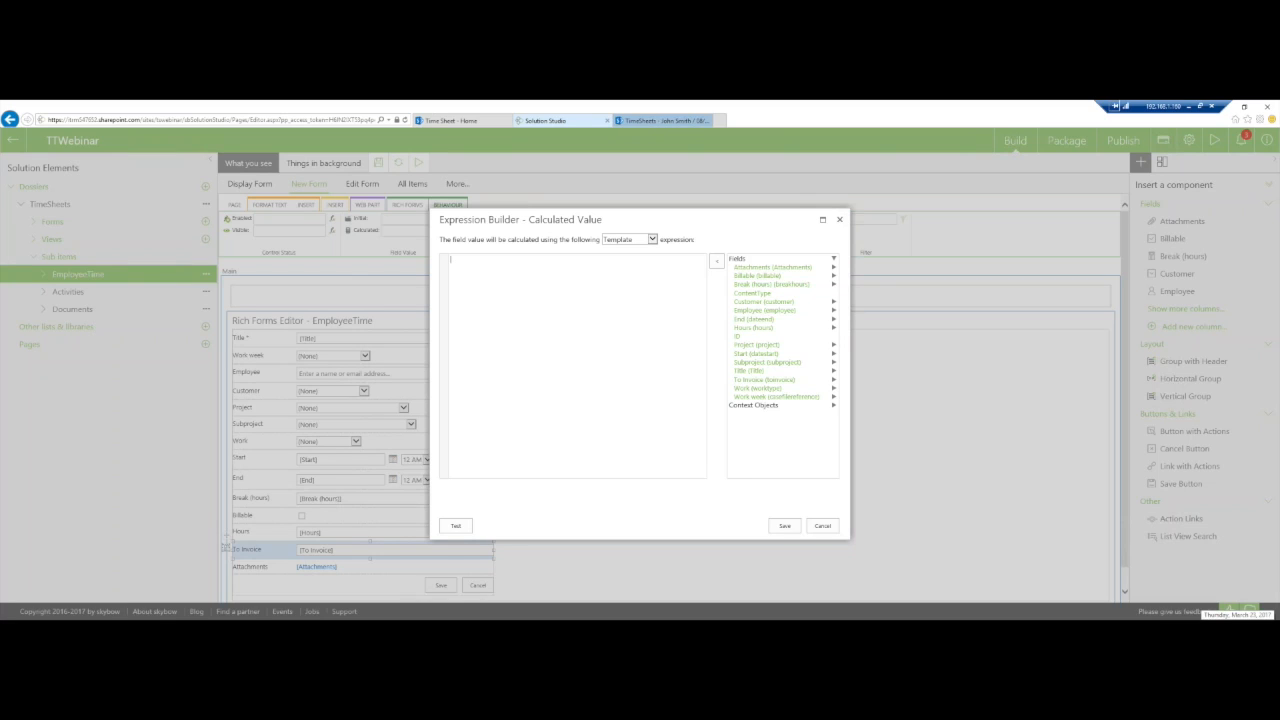
{"action": "left_click", "coordinate": [643, 240]}
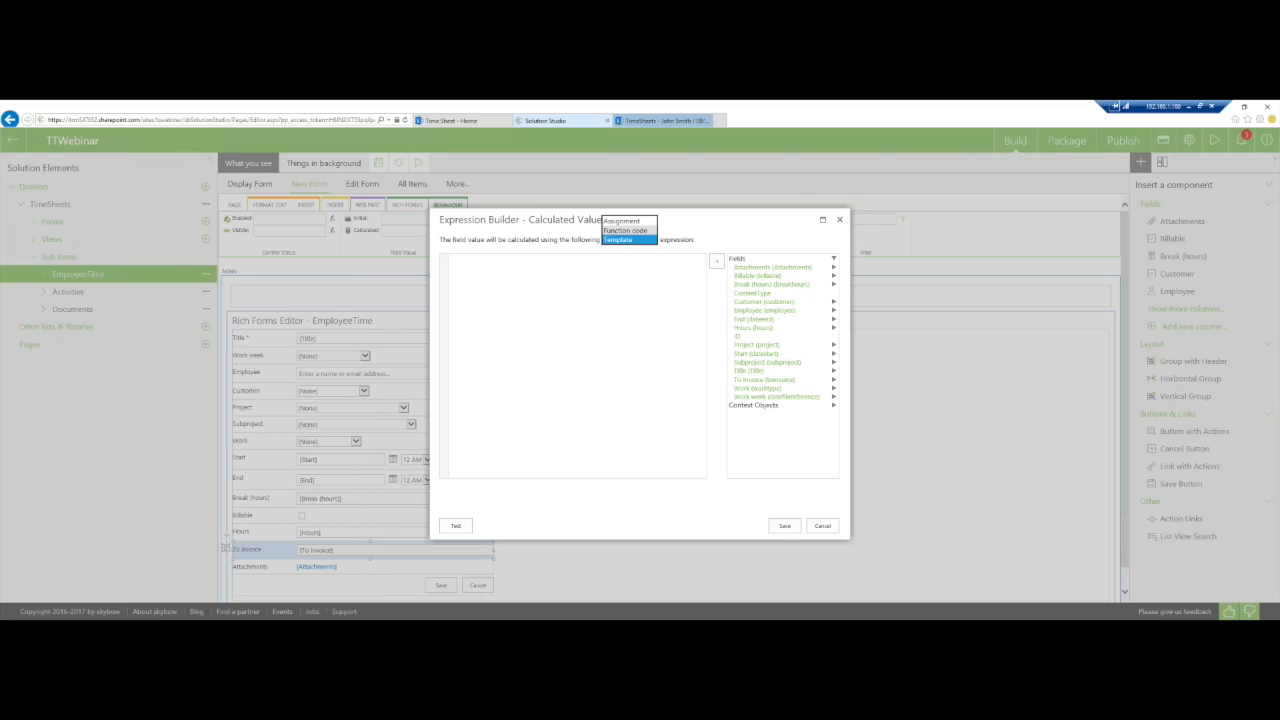
{"action": "left_click", "coordinate": [625, 230]}
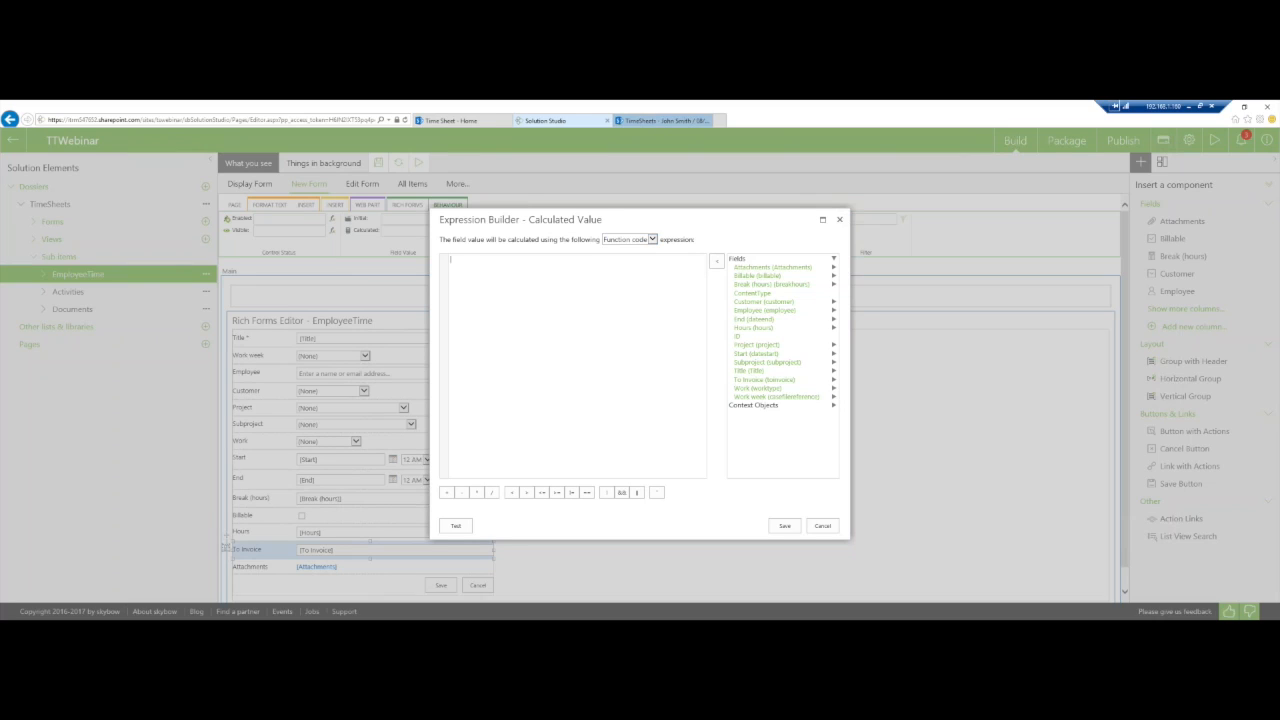
{"action": "key", "text": "ctrl+v"}
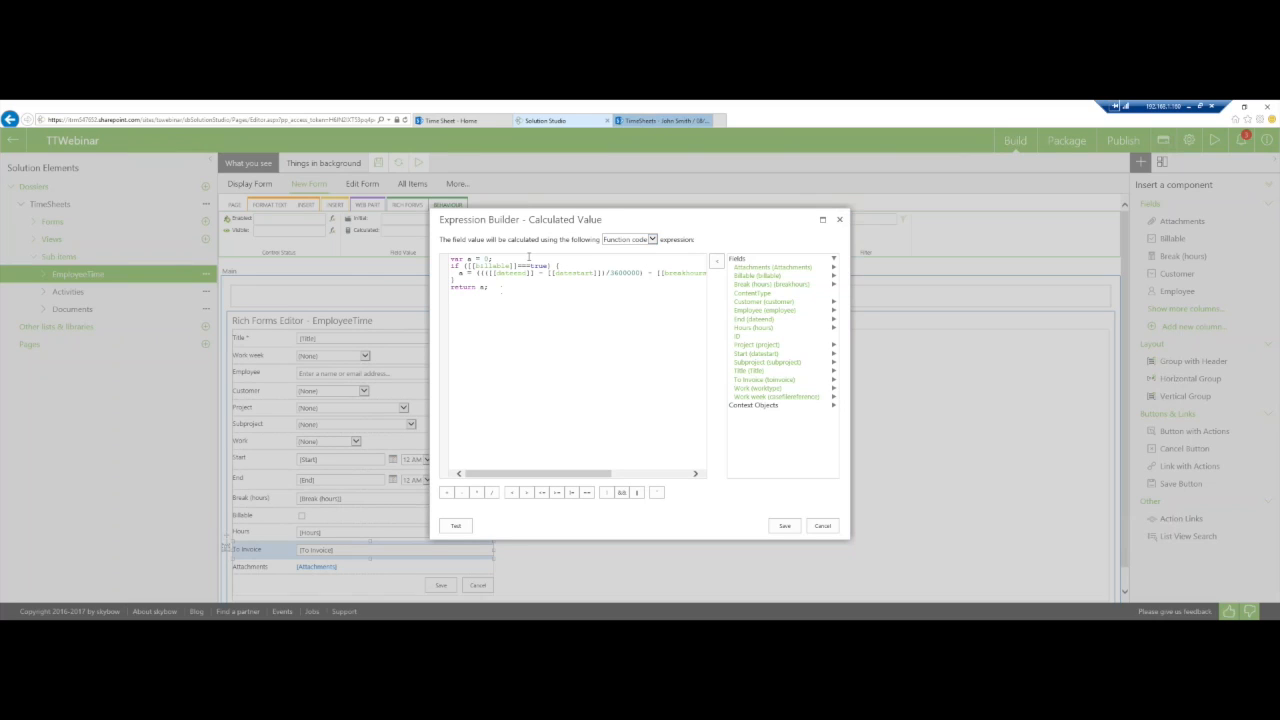
{"action": "key", "text": "Return"}
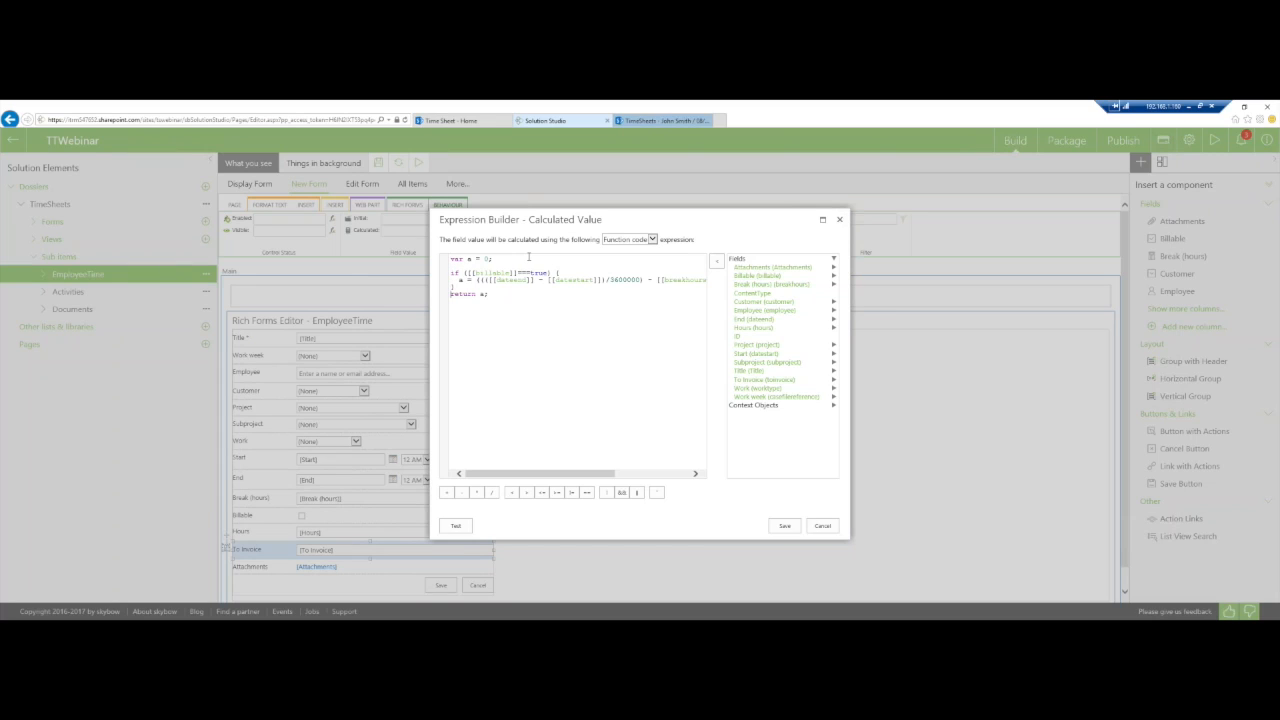
{"action": "left_click", "coordinate": [485, 293]}
{"action": "key", "text": "Return"}
Examine the To Invoice code's hours formula and hourly rate factor, and expand the Work field to view its properties.
{"action": "mouse_move", "coordinate": [505, 474]}
{"action": "left_mouse_down"}
{"action": "mouse_move", "coordinate": [575, 473]}
{"action": "mouse_move", "coordinate": [500, 472]}
{"action": "left_mouse_up"}
{"action": "left_click_drag", "start_coordinate": [478, 280], "coordinate": [650, 280]}
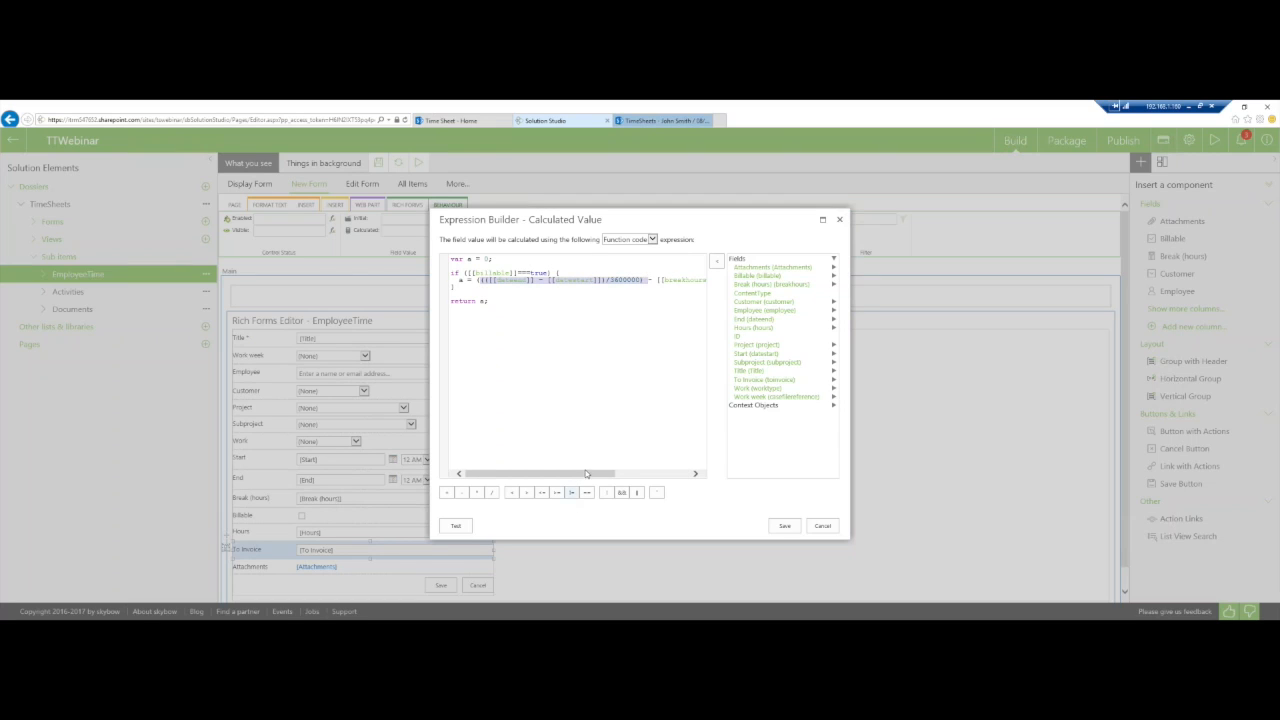
{"action": "left_click", "coordinate": [648, 472]}
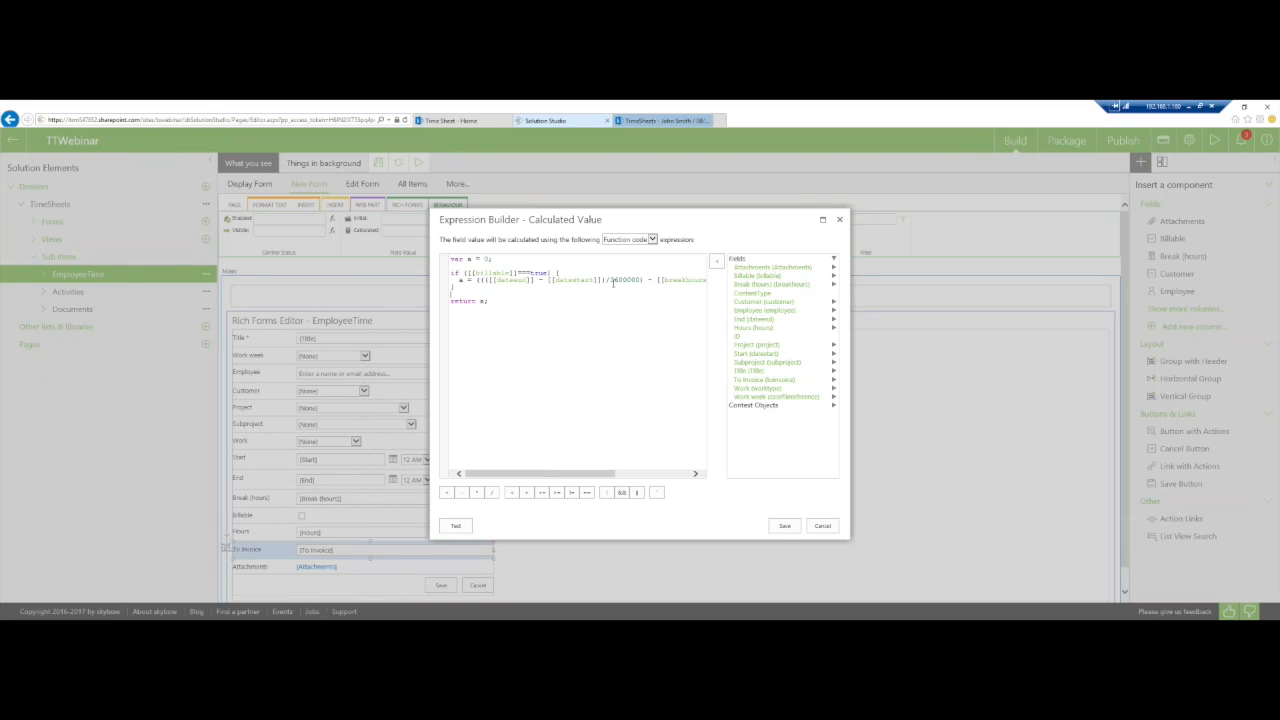
{"action": "left_click", "coordinate": [644, 473]}
{"action": "left_click", "coordinate": [610, 279]}
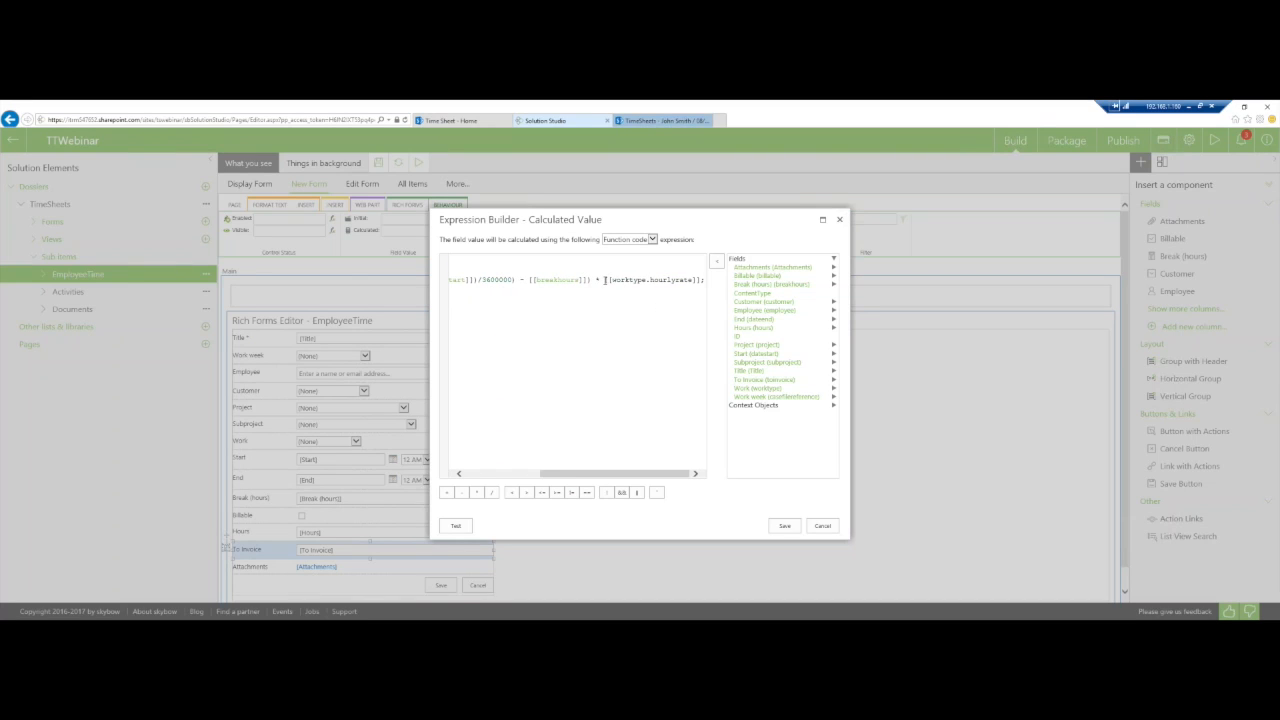
{"action": "left_click_drag", "start_coordinate": [604, 280], "coordinate": [706, 281]}
{"action": "left_click_drag", "start_coordinate": [615, 477], "coordinate": [476, 476]}
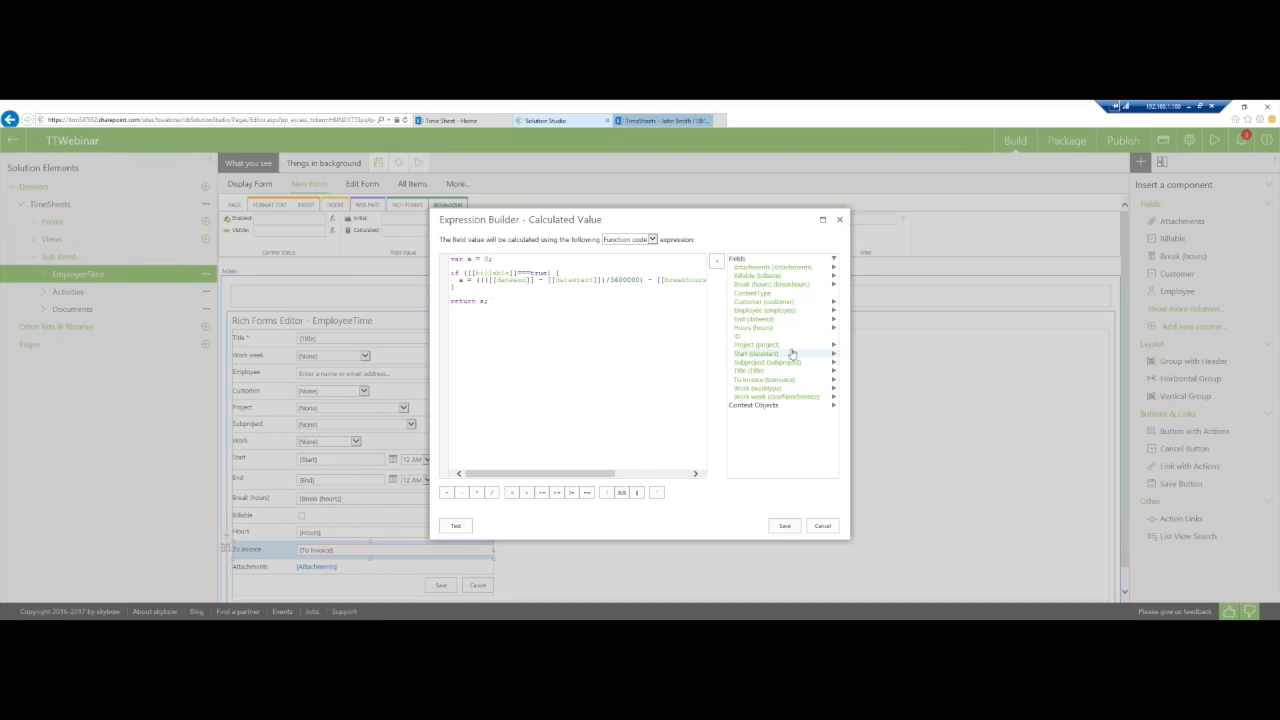
{"action": "left_click", "coordinate": [834, 392]}
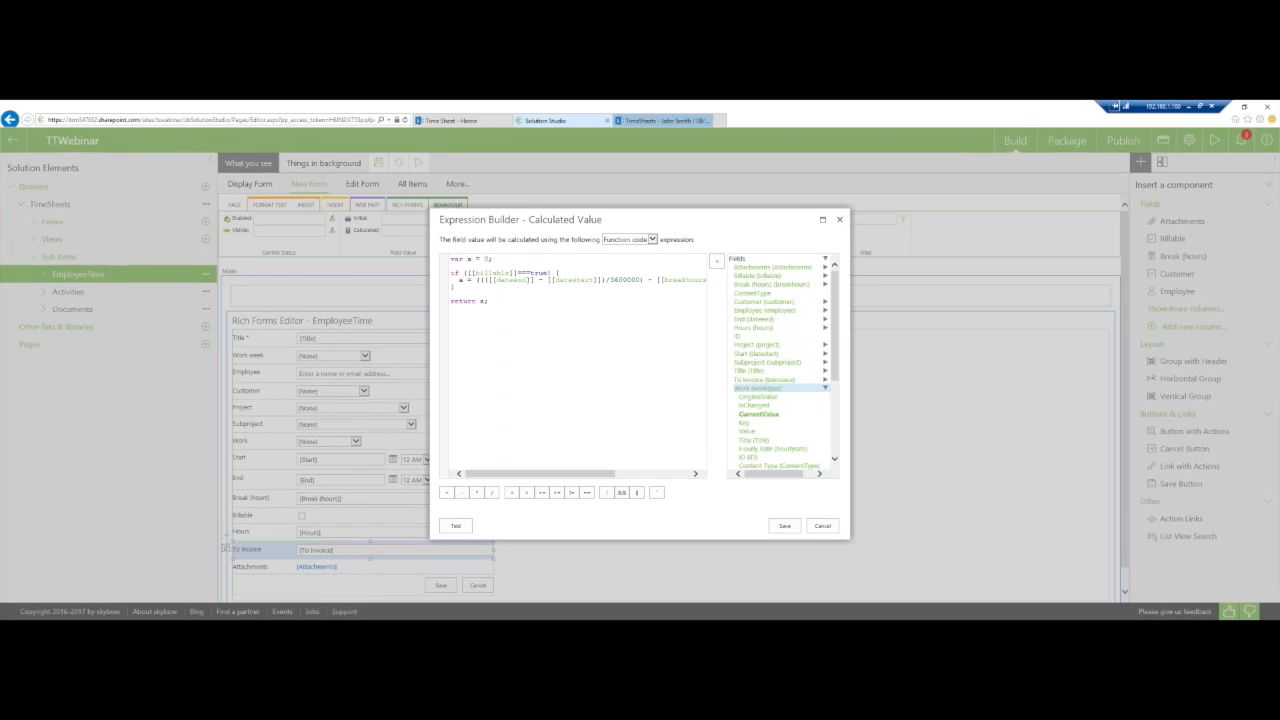
Save the calculated value expression of the To Invoice field and delete the Attachments row from the EmployeeTime new form.
{"action": "left_click_drag", "start_coordinate": [839, 362], "coordinate": [848, 420]}
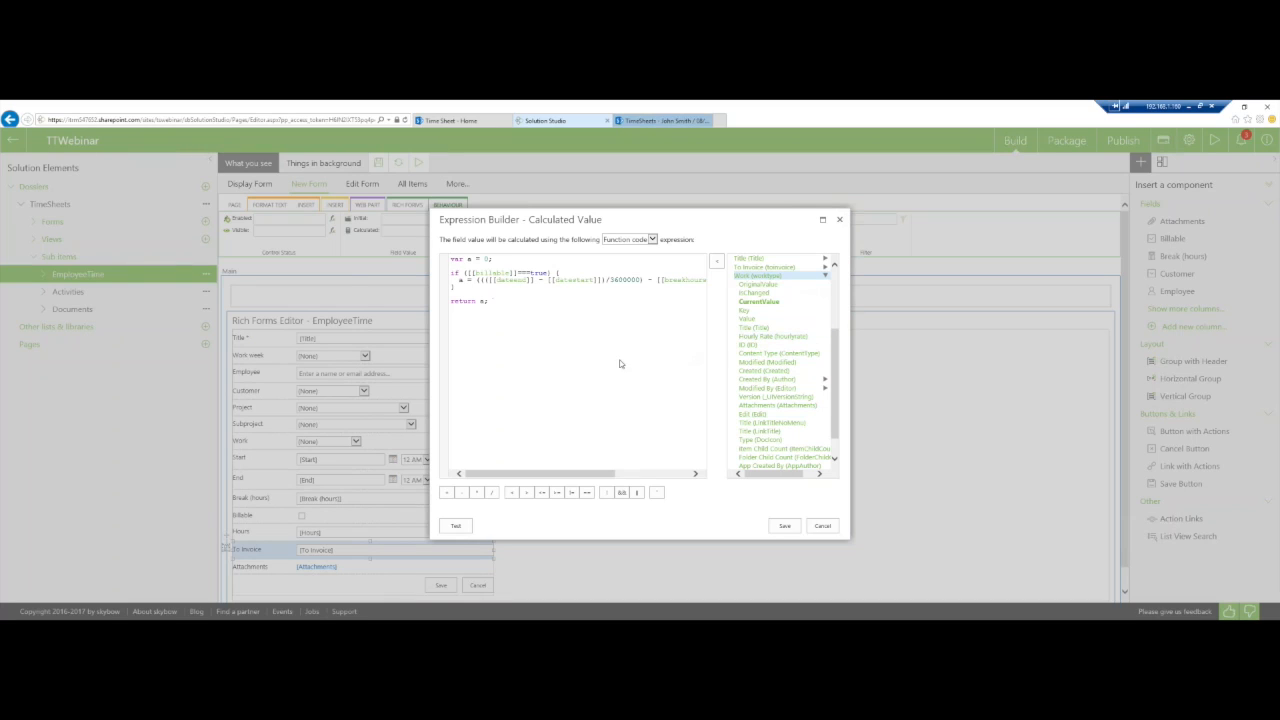
{"action": "left_click", "coordinate": [785, 526]}
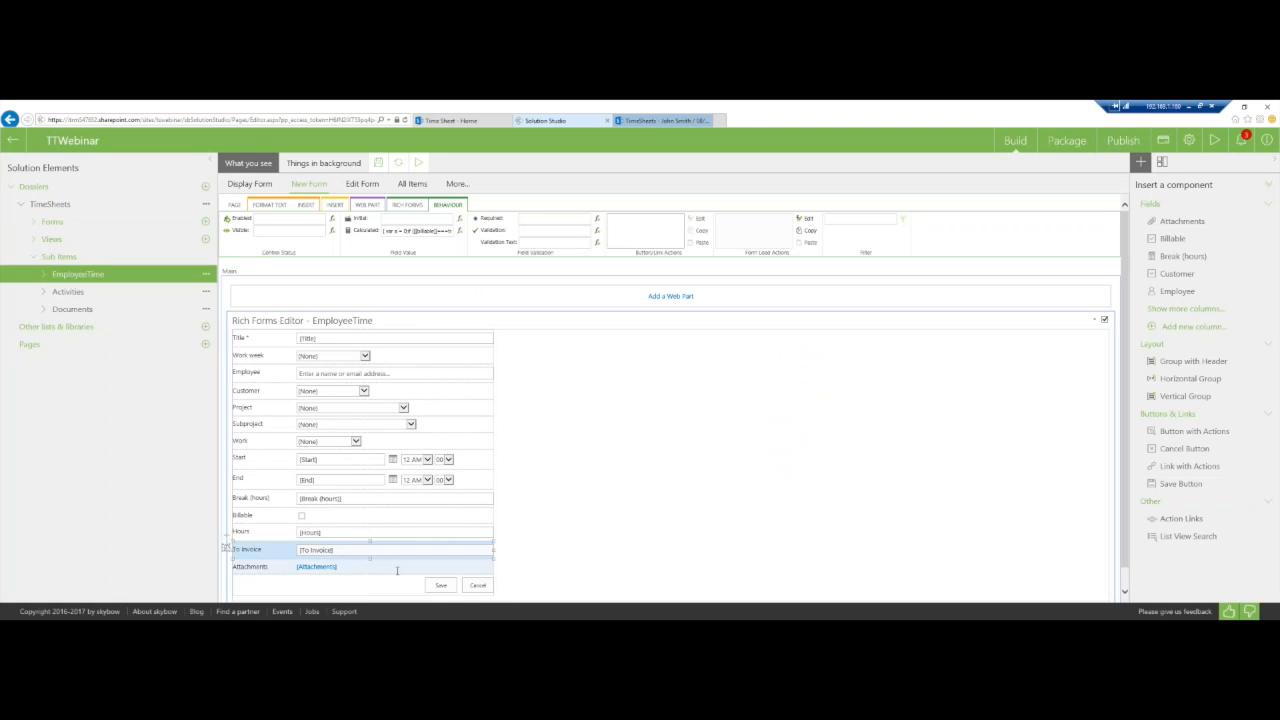
{"action": "left_click", "coordinate": [397, 570]}
{"action": "key", "text": "Delete"}
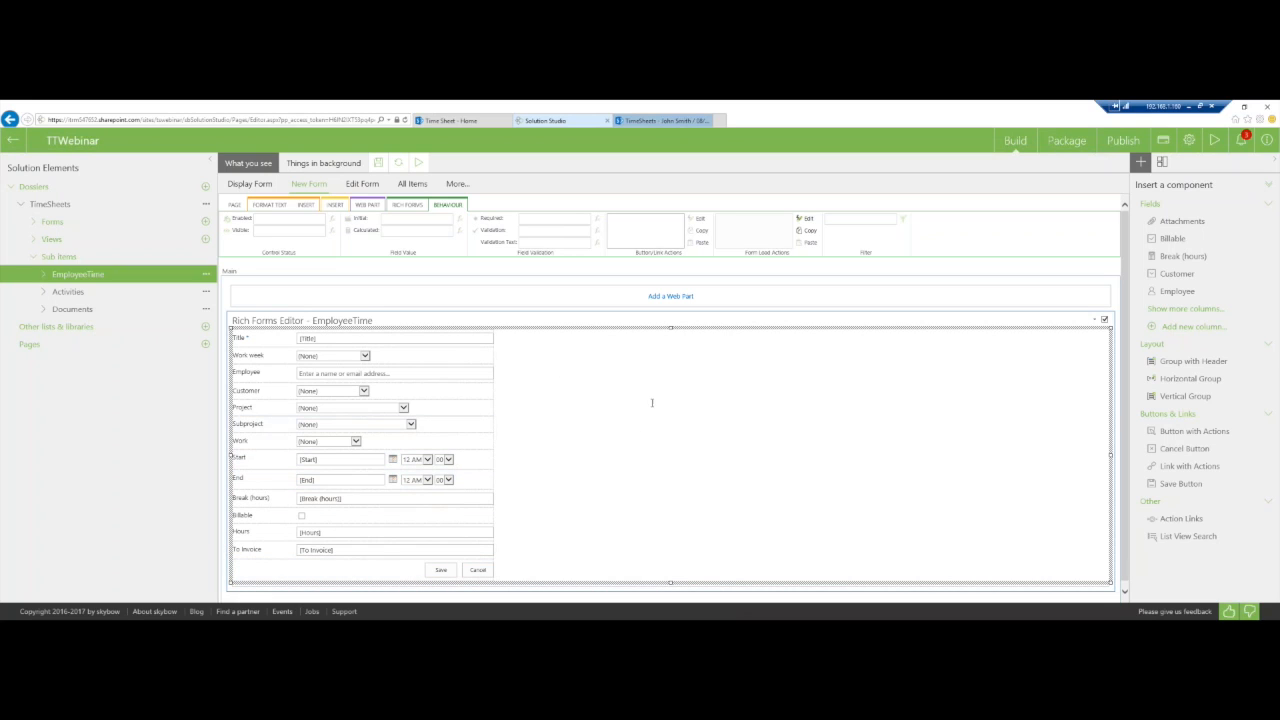
Set the ribbon menu to Hide in the new form's page layout settings and save the form.
{"action": "left_click", "coordinate": [1162, 164]}
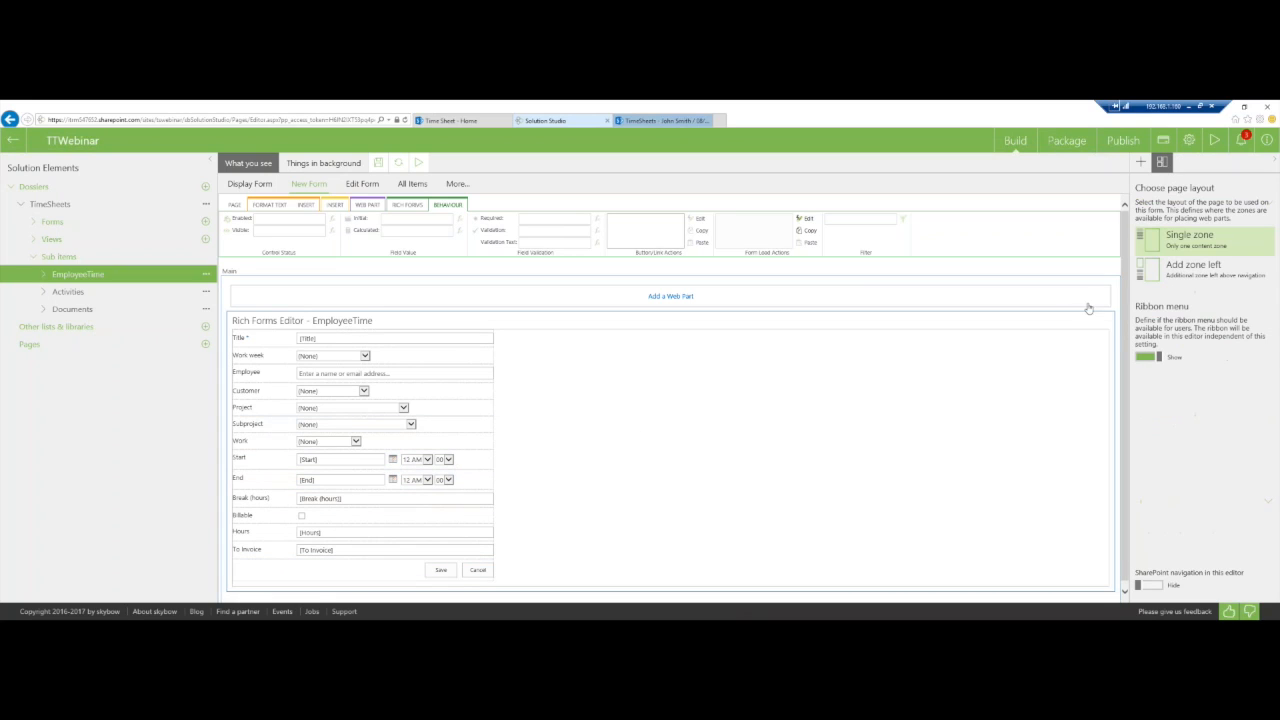
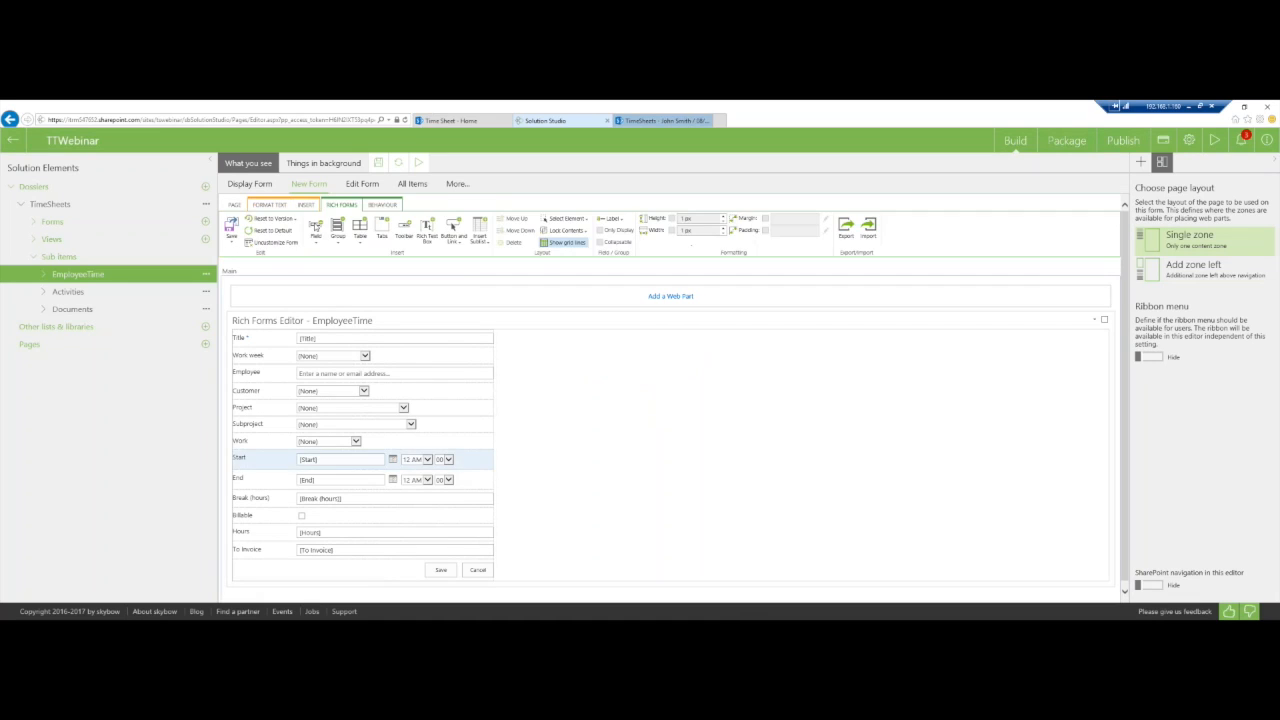
{"action": "left_click", "coordinate": [229, 230]}
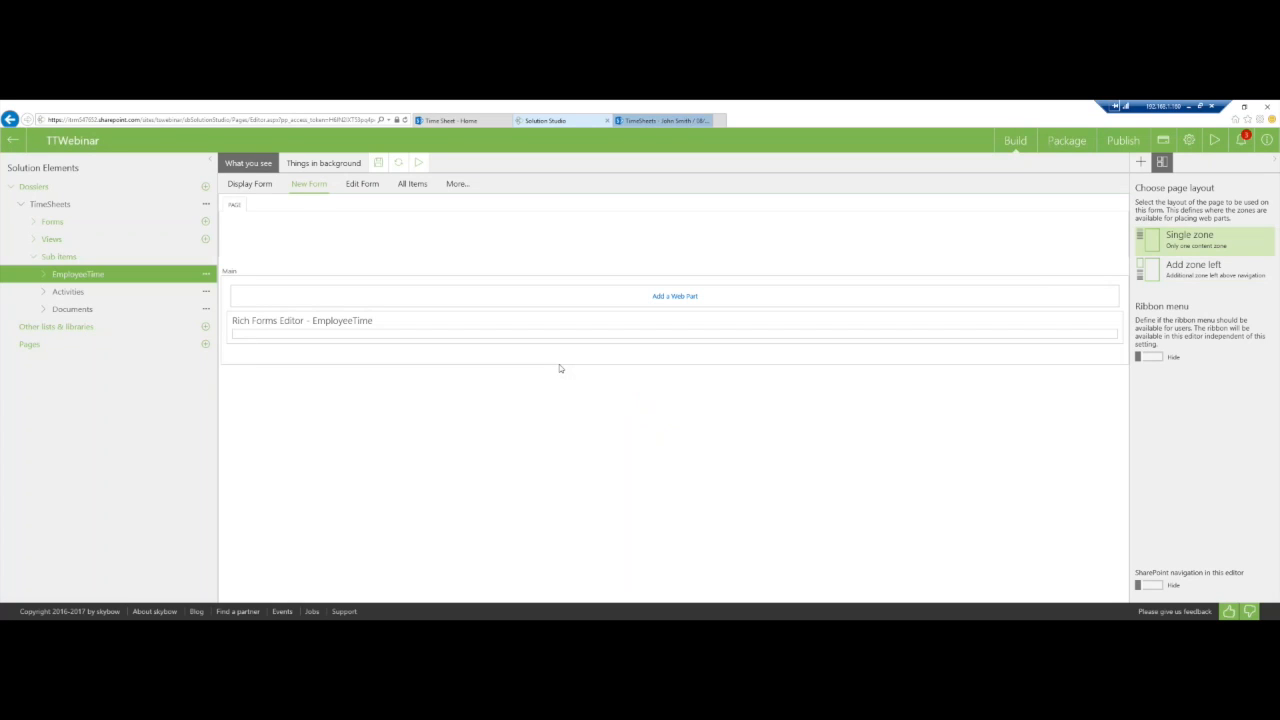
Switch to the open TimeSheets item in SharePoint and add an EmployeeTime item titled "My great work".
{"action": "left_click", "coordinate": [700, 119]}
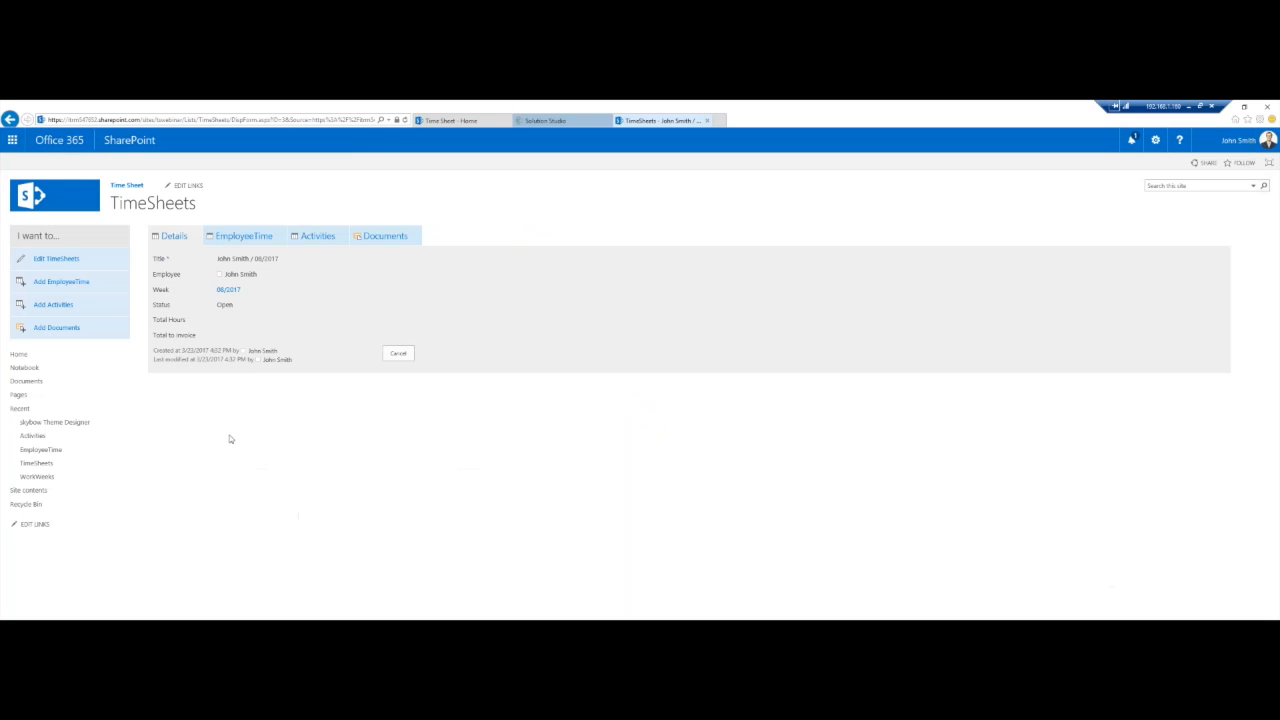
{"action": "left_click", "coordinate": [59, 308]}
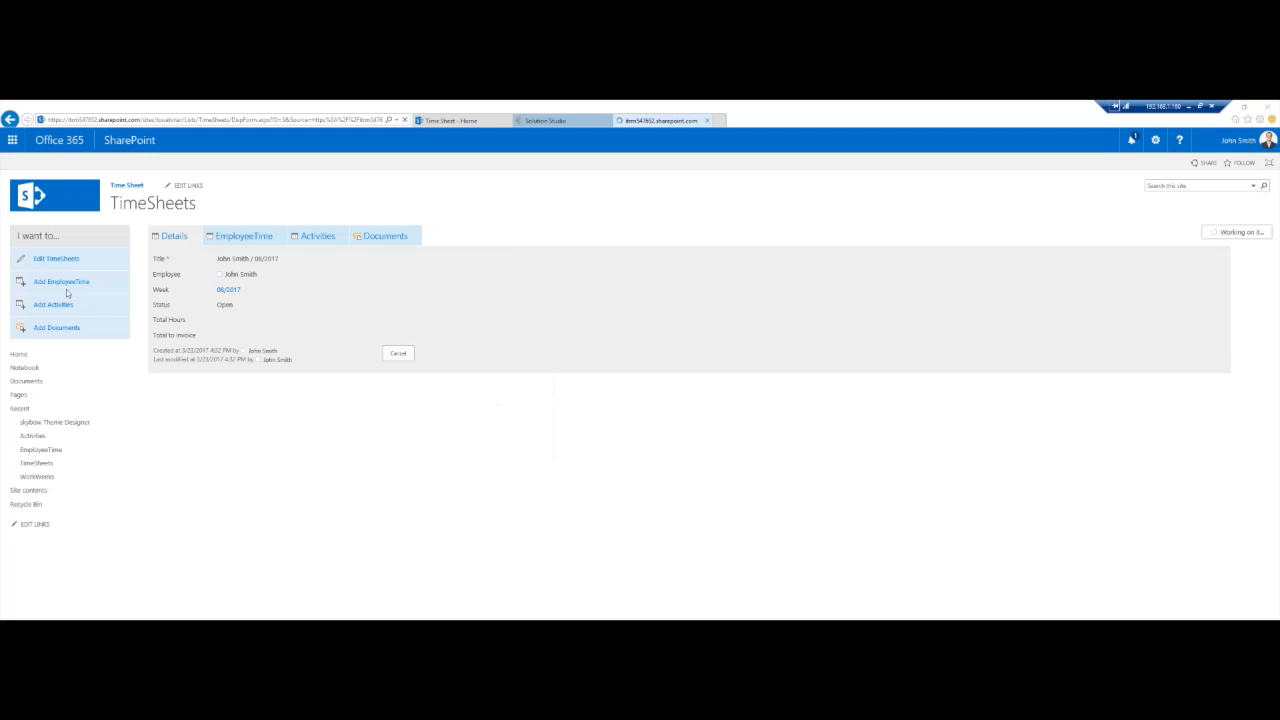
{"action": "left_click", "coordinate": [61, 285]}
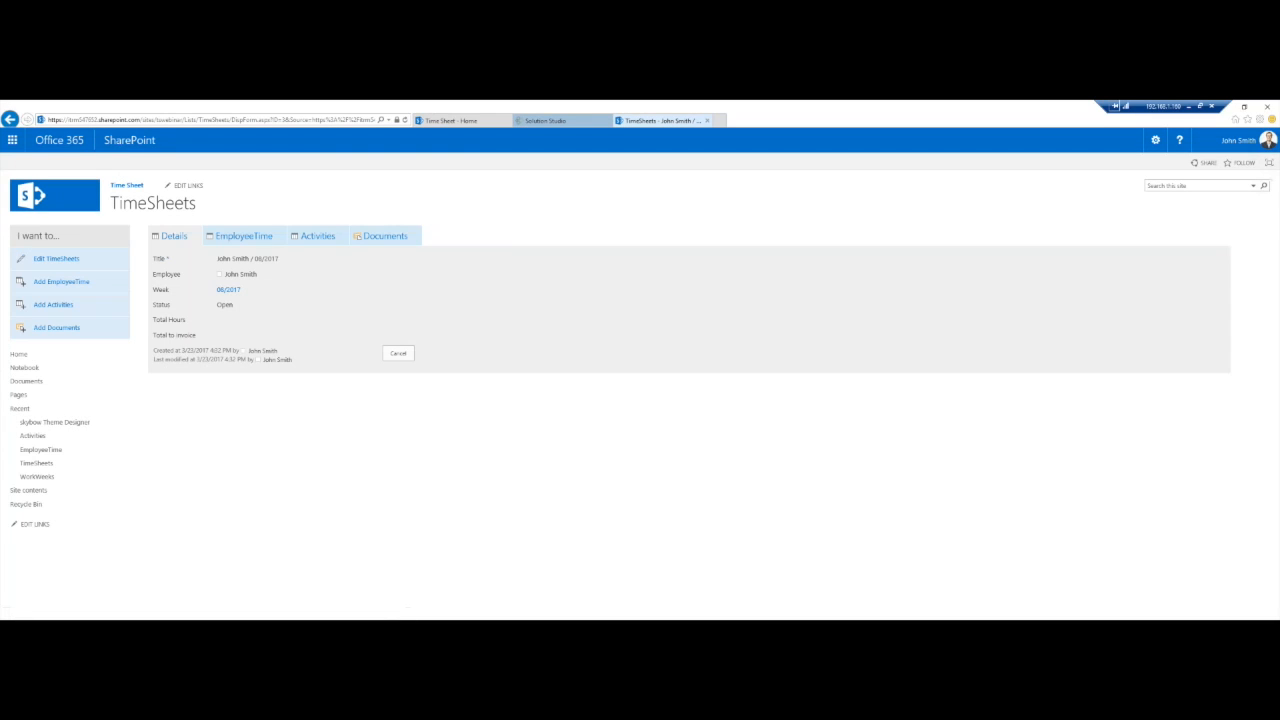
{"action": "left_click", "coordinate": [78, 284]}
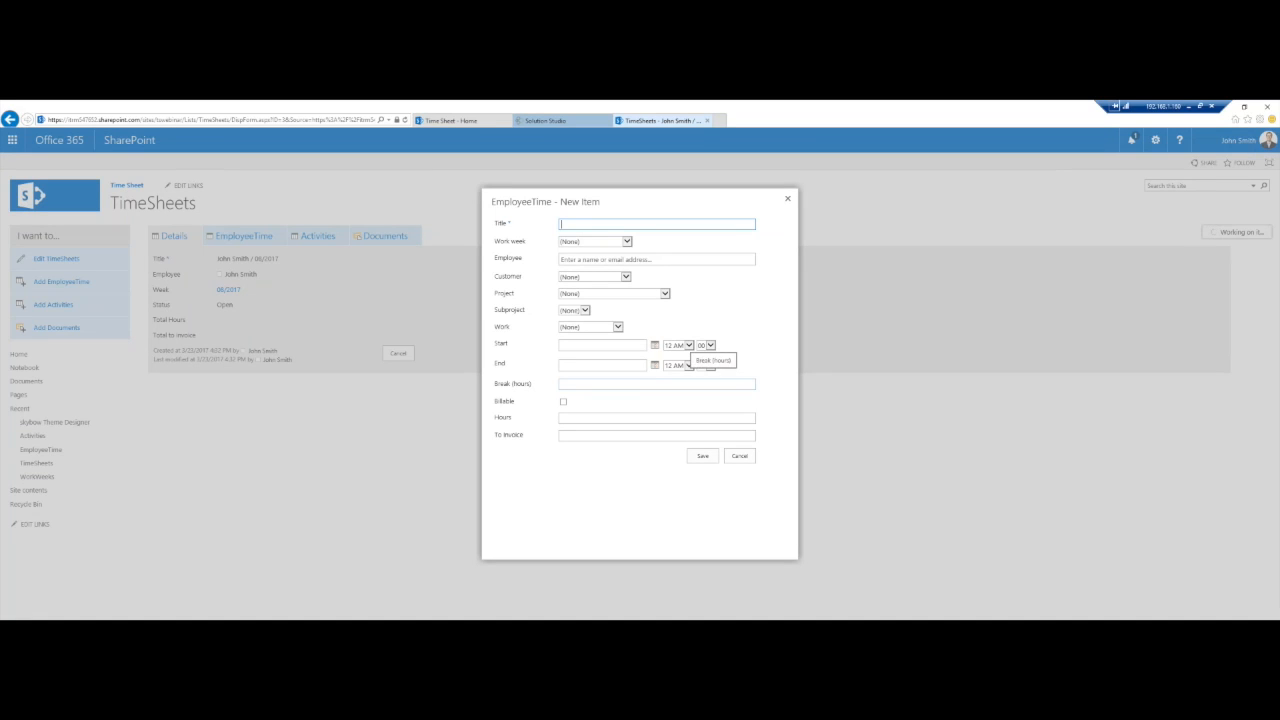
{"action": "type", "text": "My gm"}
{"action": "type", "text": "eat work"}
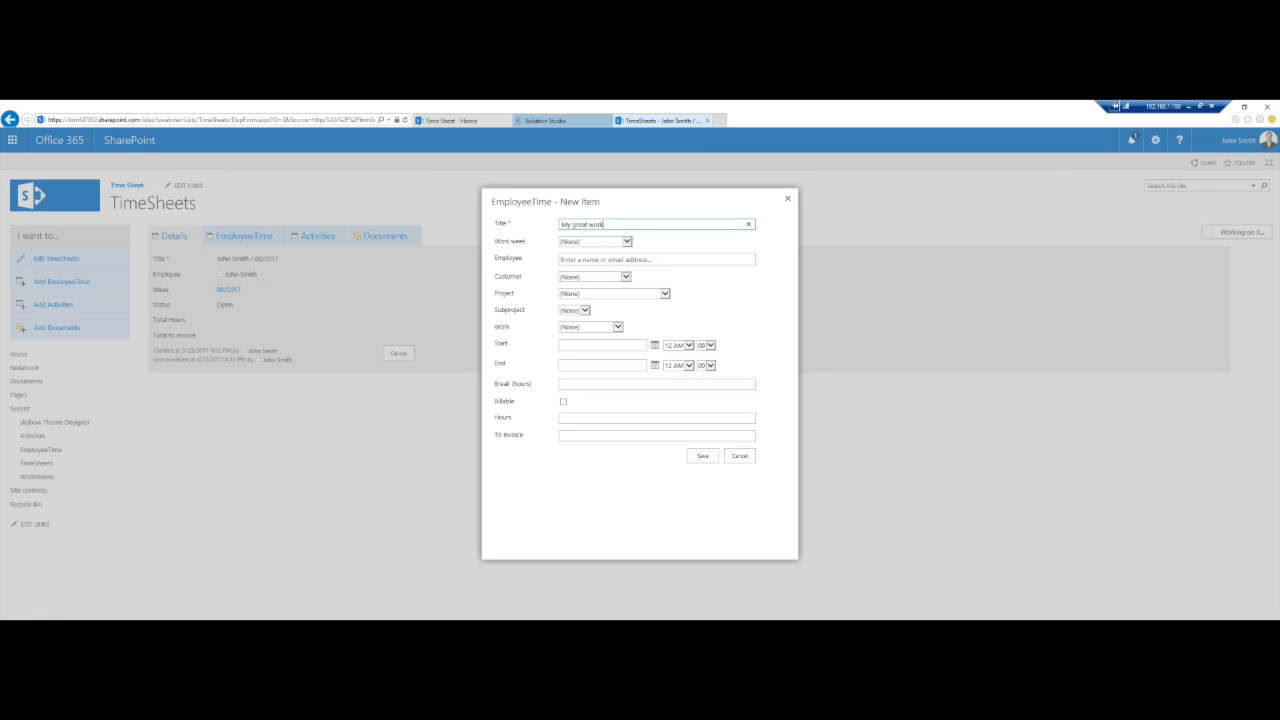
Fill in the new EmployeeTime item with the employee's 08/2017 work week, the employee's name and the customer Contoso Corporation.
{"action": "left_click", "coordinate": [591, 245]}
{"action": "left_click", "coordinate": [585, 266]}
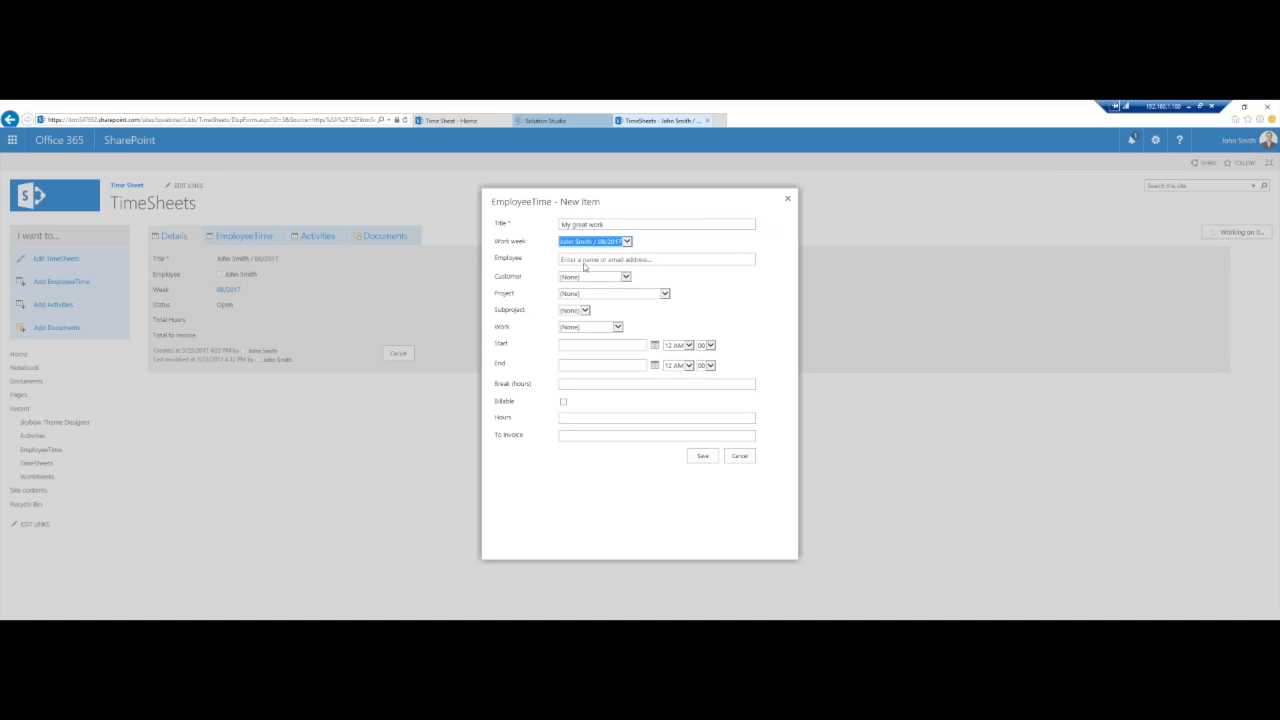
{"action": "left_click", "coordinate": [584, 261]}
{"action": "type", "text": "john"}
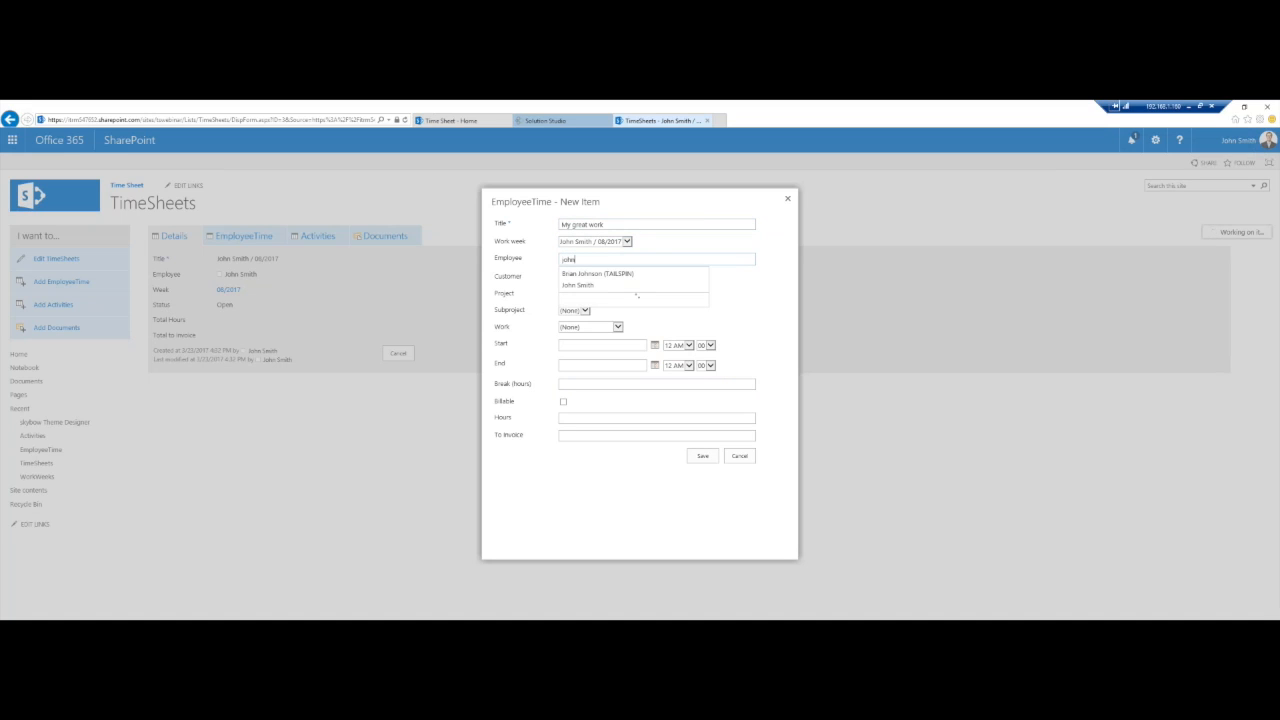
{"action": "left_click", "coordinate": [578, 285]}
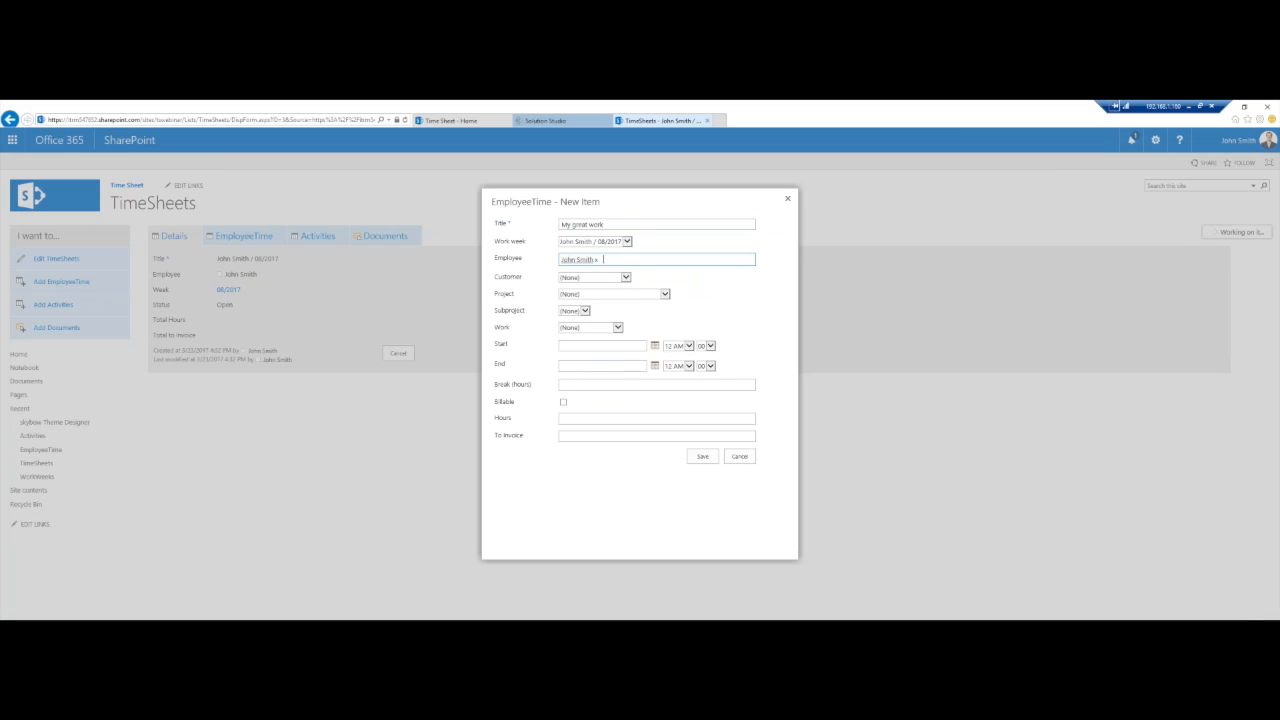
{"action": "left_click", "coordinate": [595, 277]}
{"action": "left_click", "coordinate": [600, 285]}
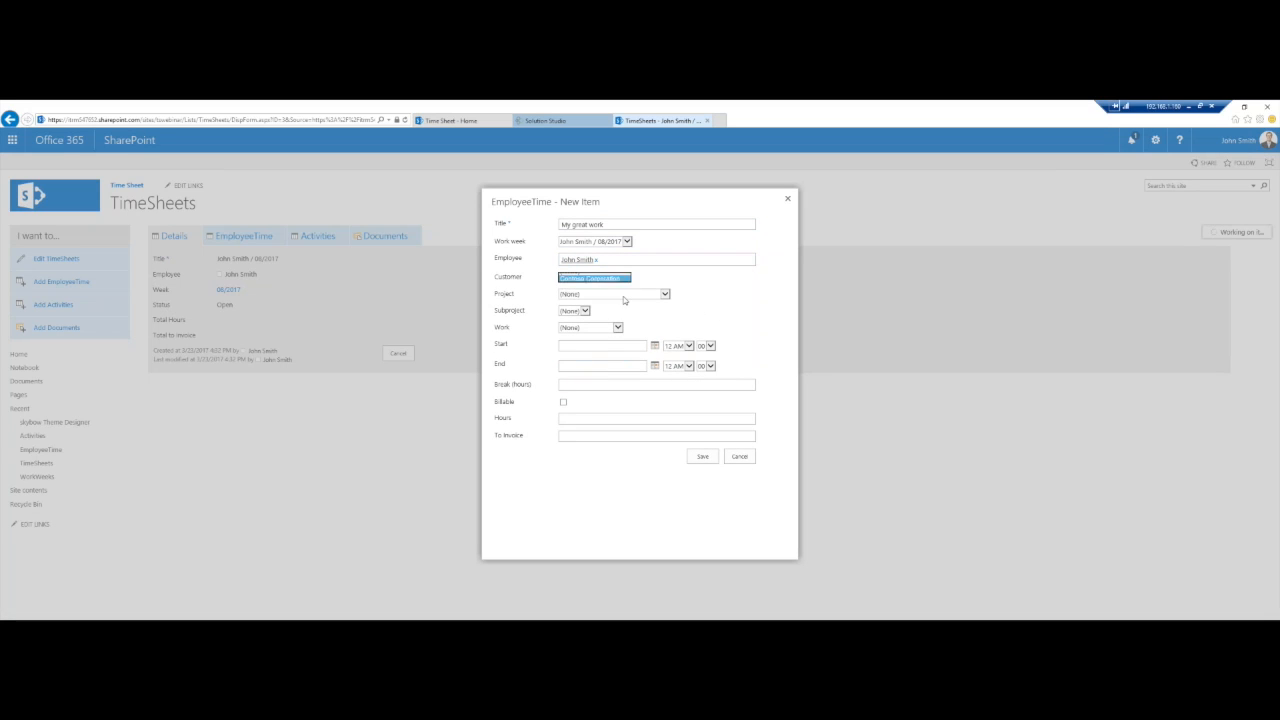
Try the projects Setting SharePoint Infrastructure and Developing Contoso Intranet, checking which subprojects each one offers.
{"action": "left_click", "coordinate": [620, 294]}
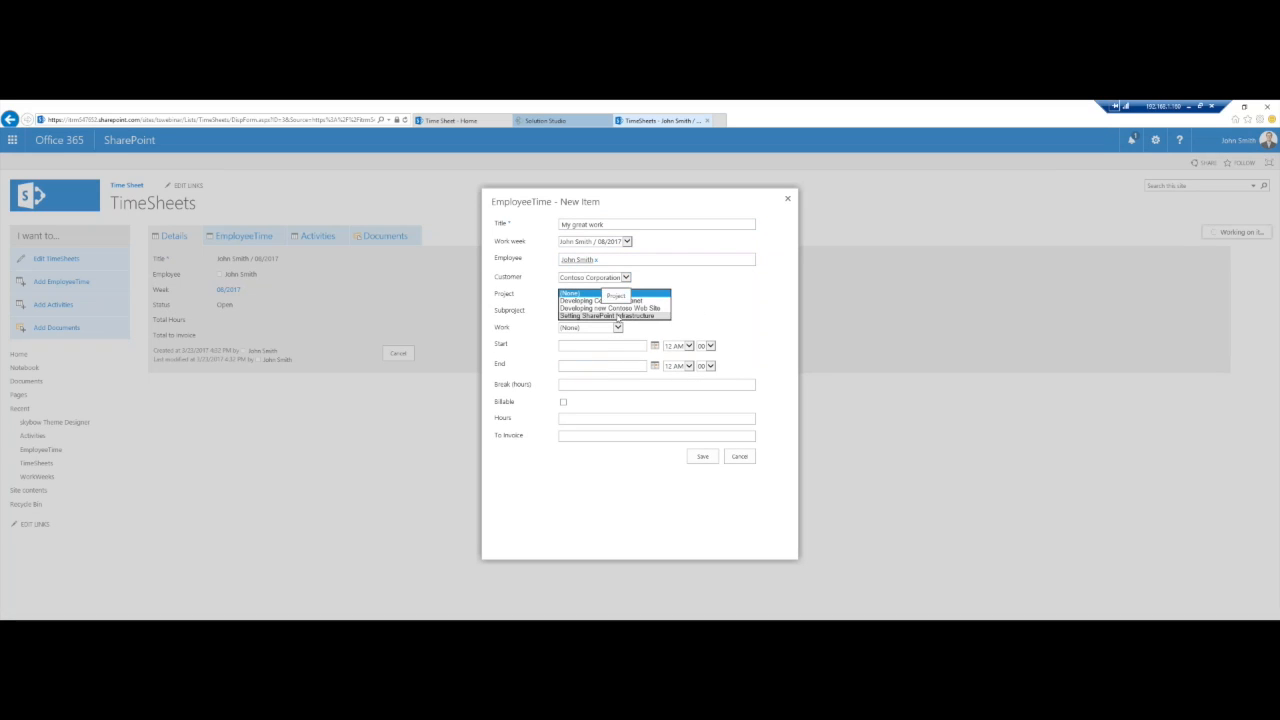
{"action": "left_click", "coordinate": [618, 316]}
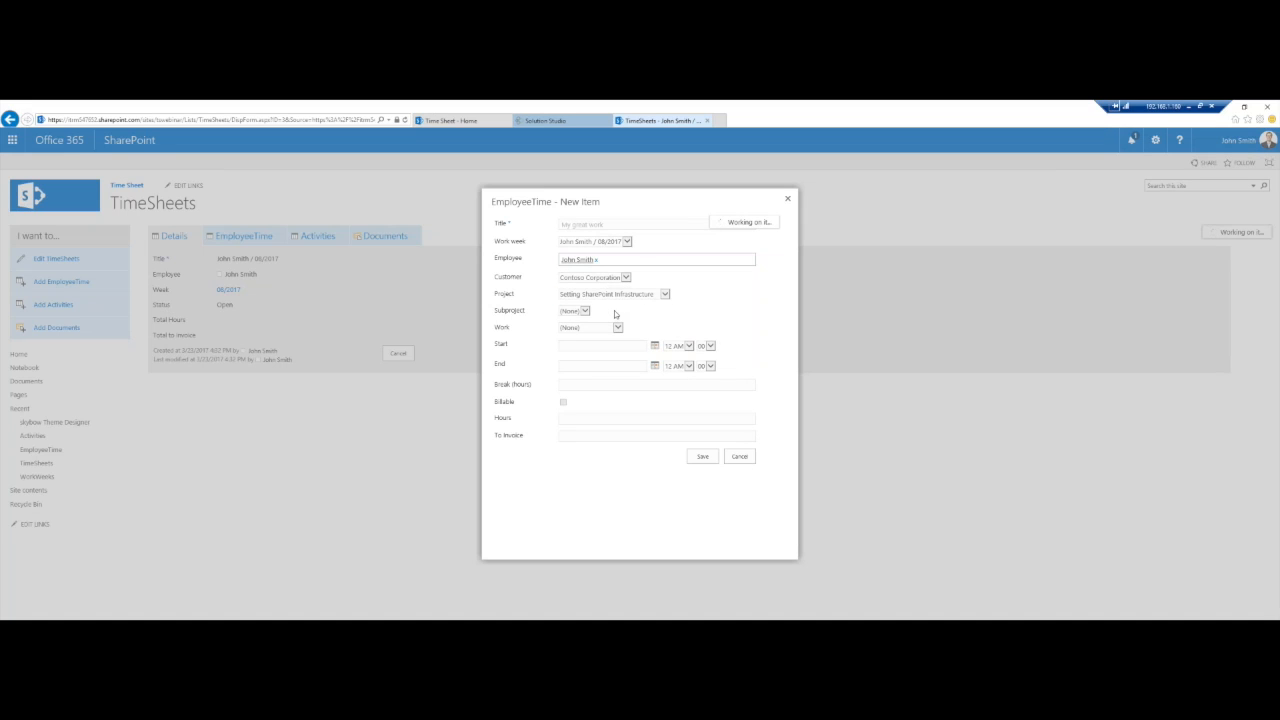
{"action": "left_click", "coordinate": [576, 311]}
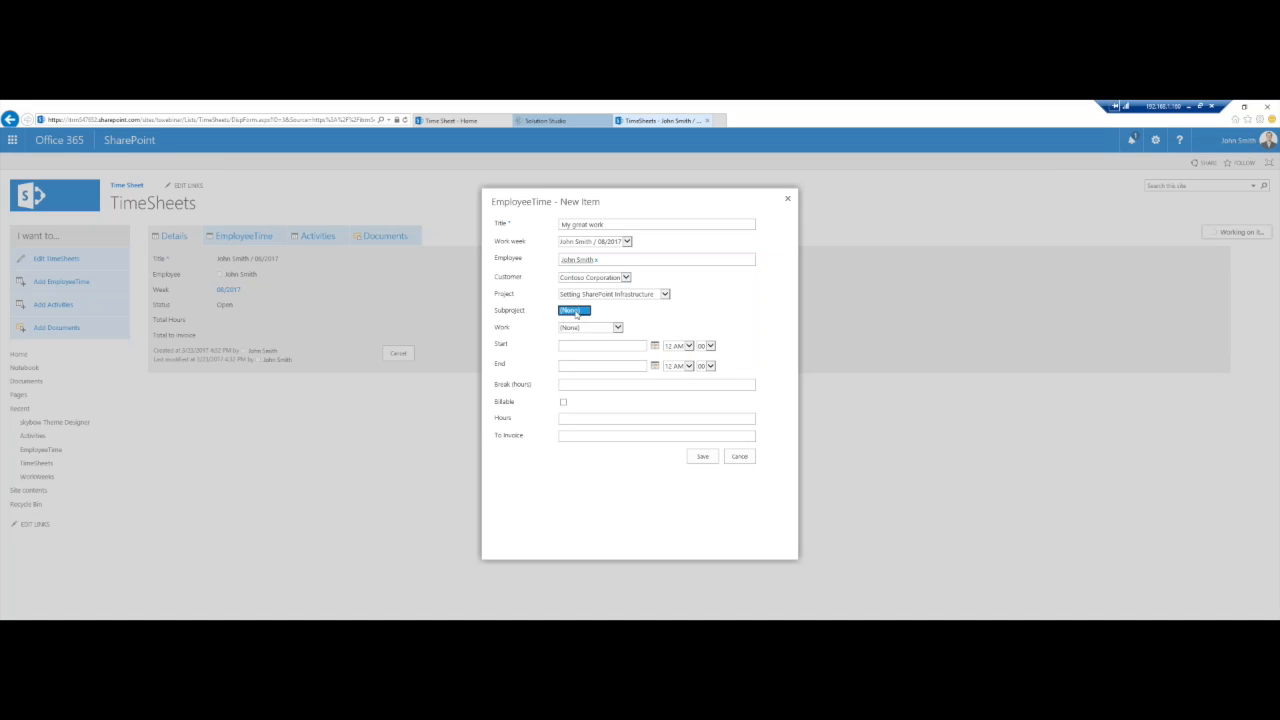
{"action": "left_click", "coordinate": [640, 296]}
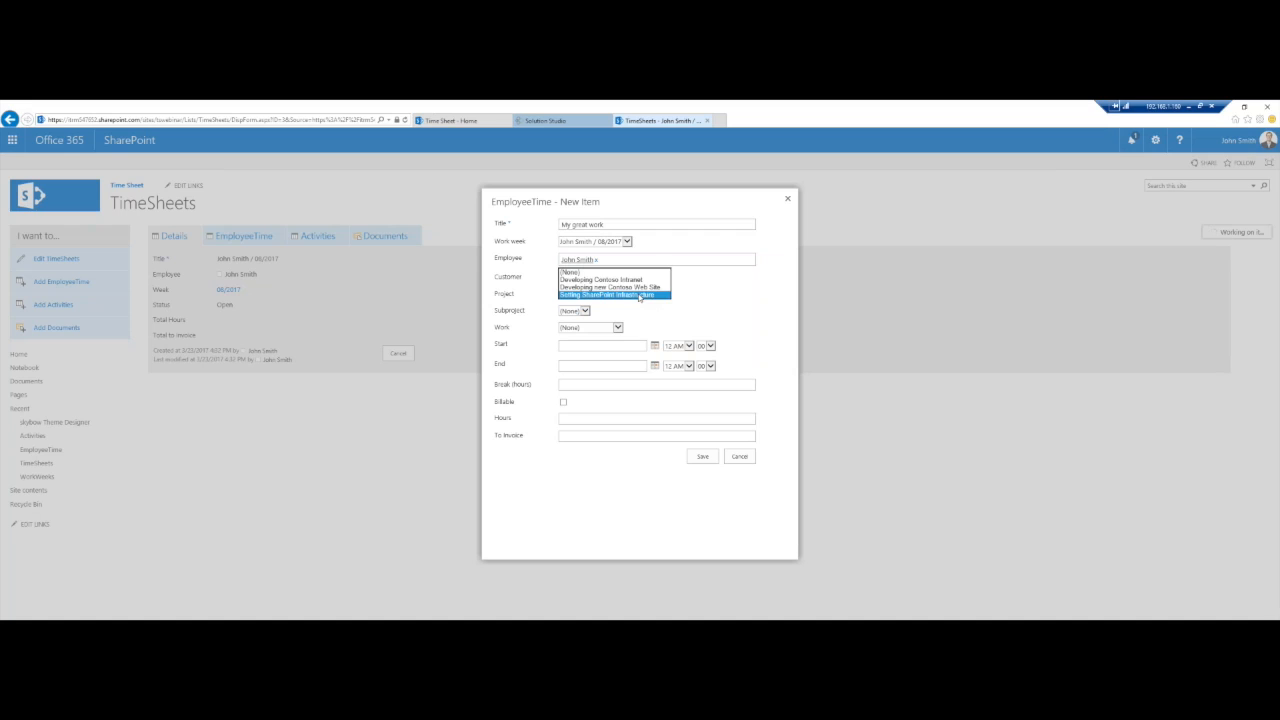
{"action": "left_click", "coordinate": [615, 280]}
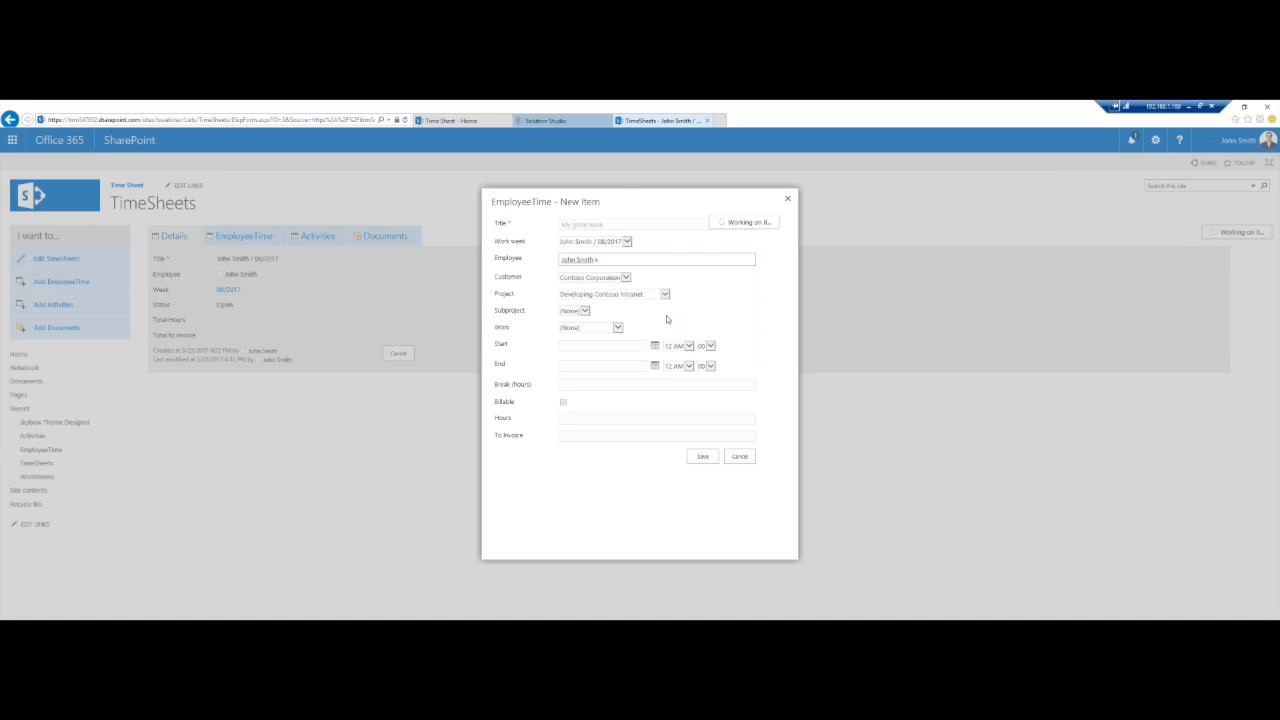
{"action": "left_click", "coordinate": [666, 312]}
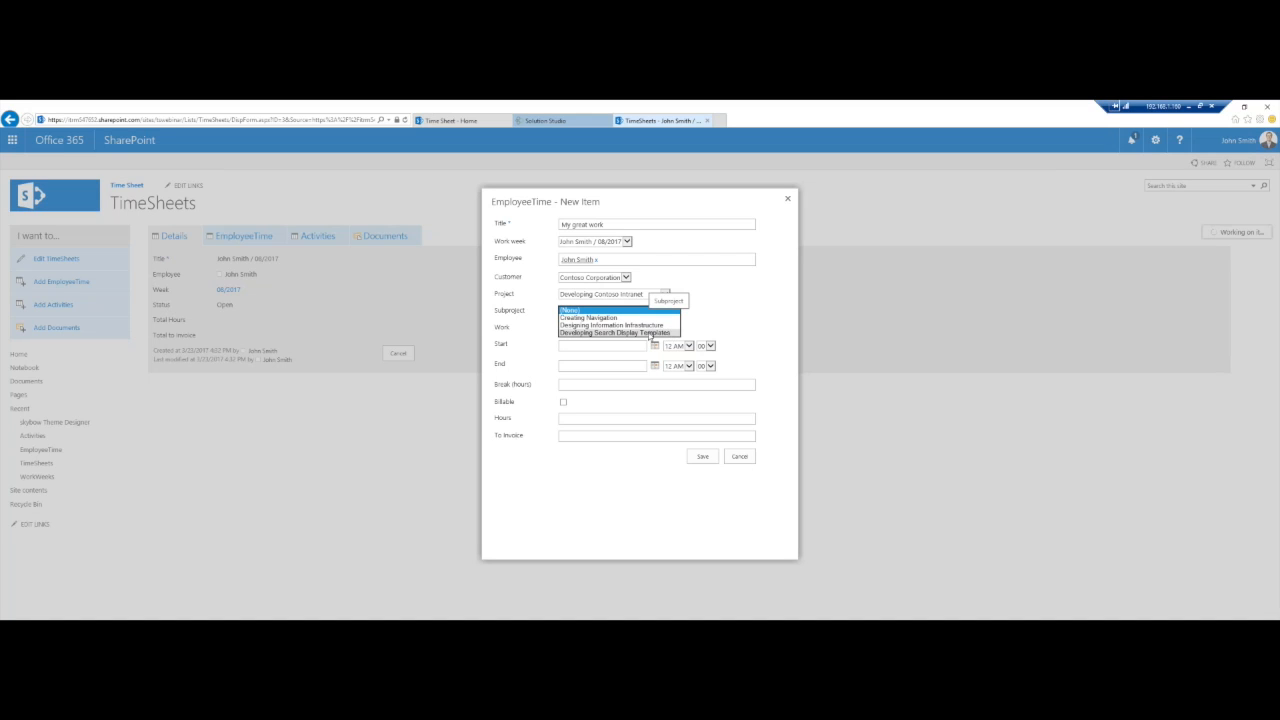
{"action": "left_click", "coordinate": [645, 297]}
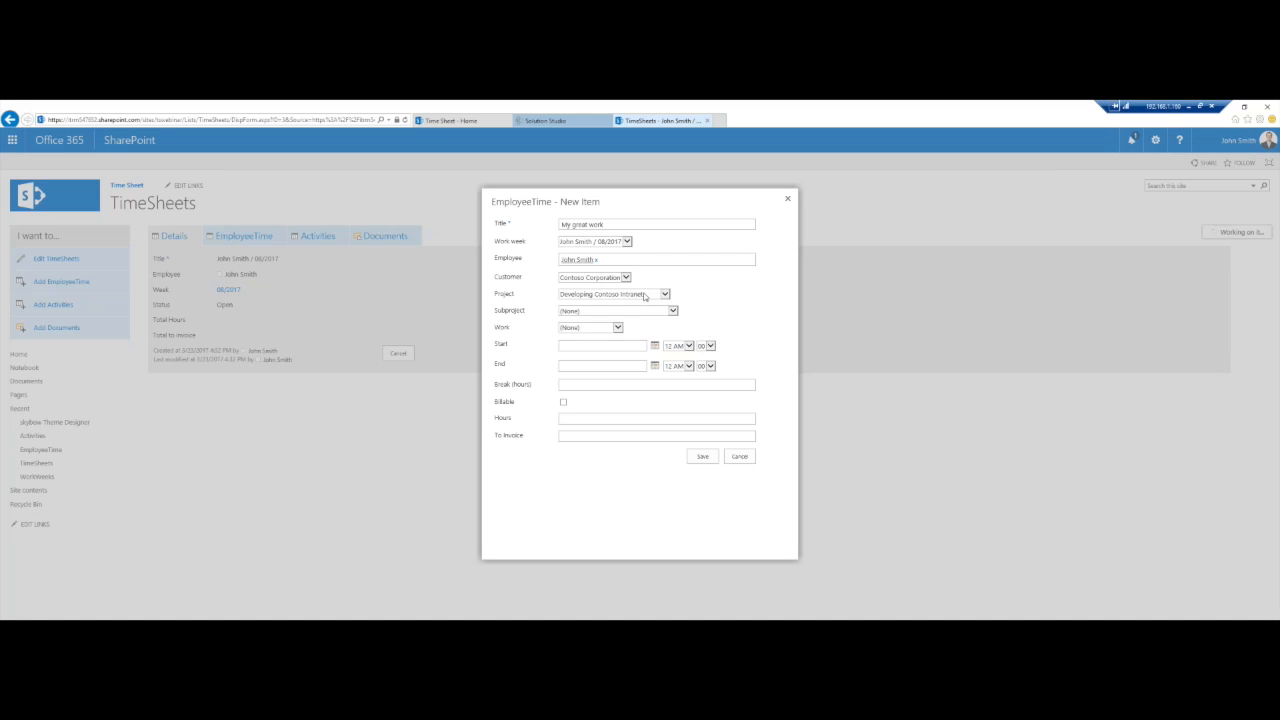
Set the project to Developing new Contoso Web Site, with subproject Designing Database and work type Developer.
{"action": "left_click", "coordinate": [645, 297]}
{"action": "left_click", "coordinate": [640, 306]}
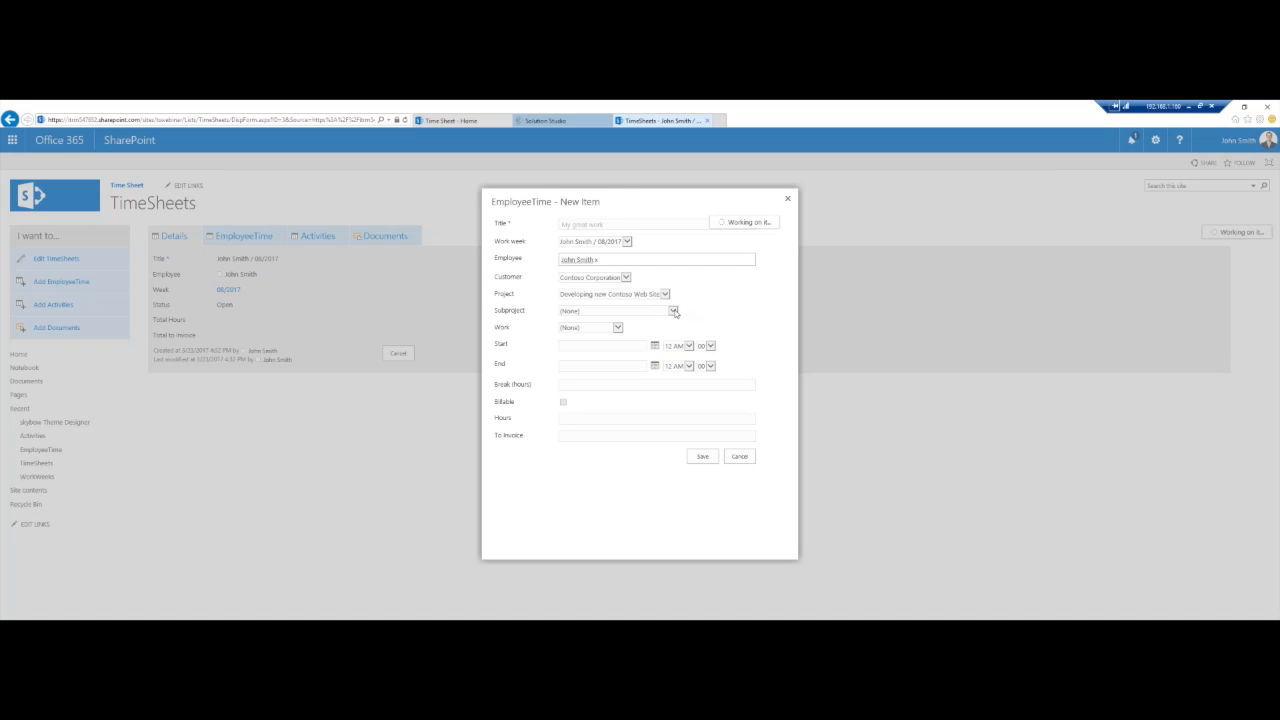
{"action": "left_click", "coordinate": [627, 311]}
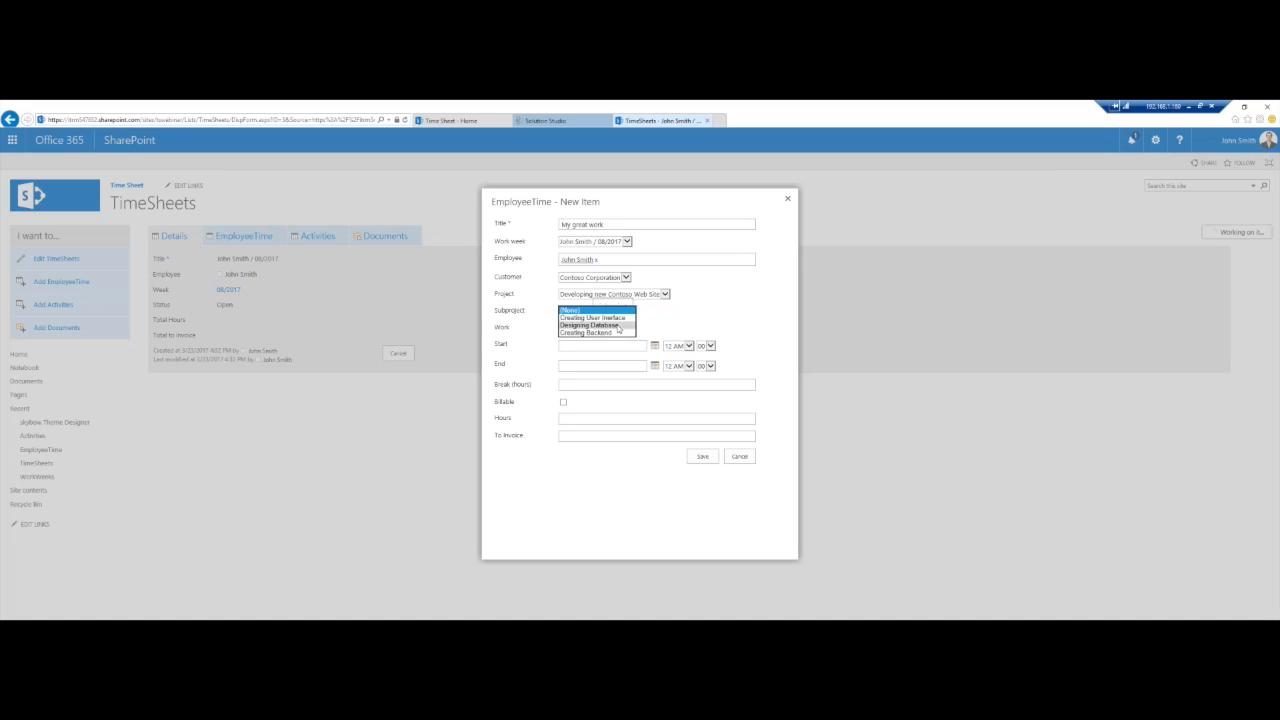
{"action": "left_click", "coordinate": [618, 325]}
{"action": "left_click", "coordinate": [585, 330]}
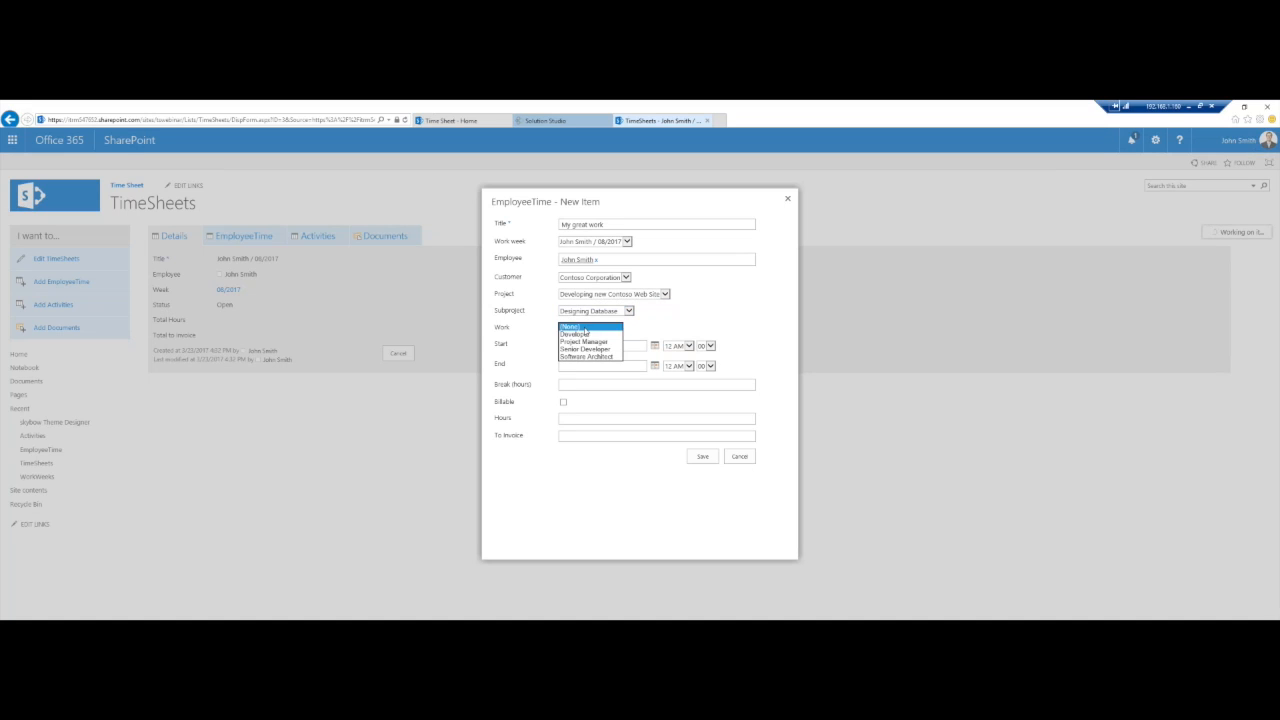
{"action": "left_click", "coordinate": [575, 338]}
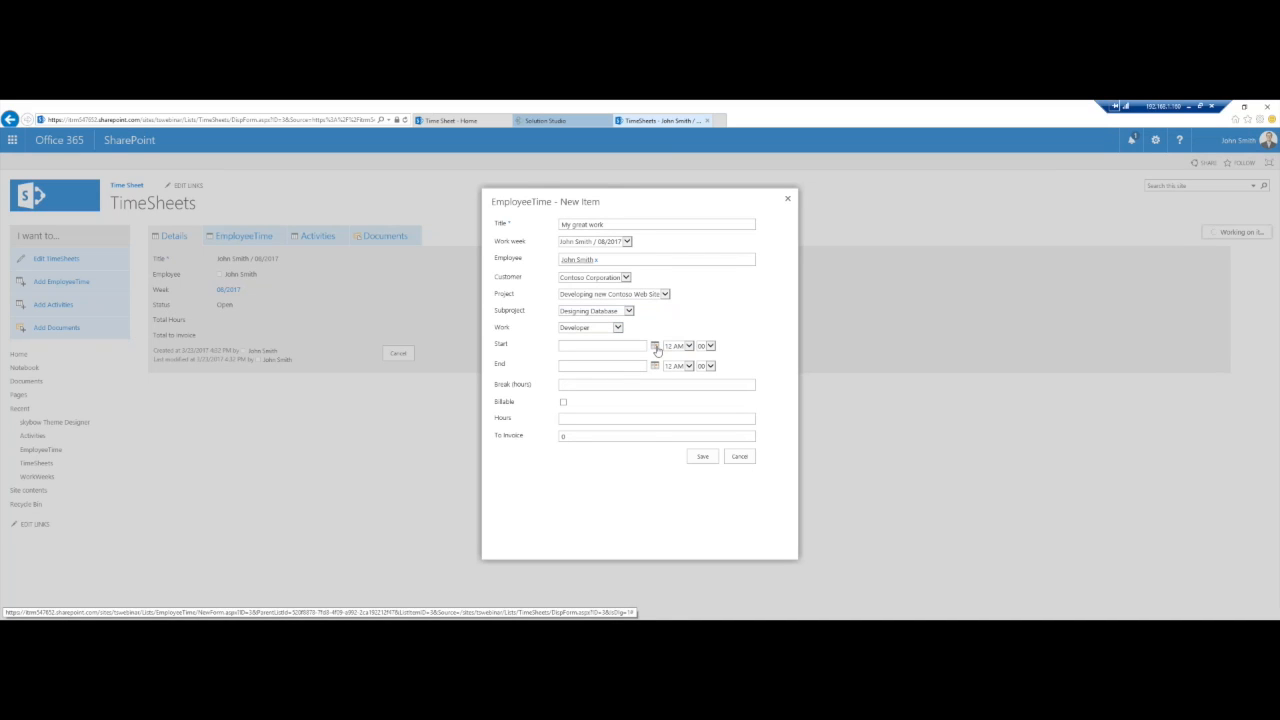
Set both the start date and the end date of the time entry to 3/23/2017.
{"action": "left_click", "coordinate": [655, 346]}
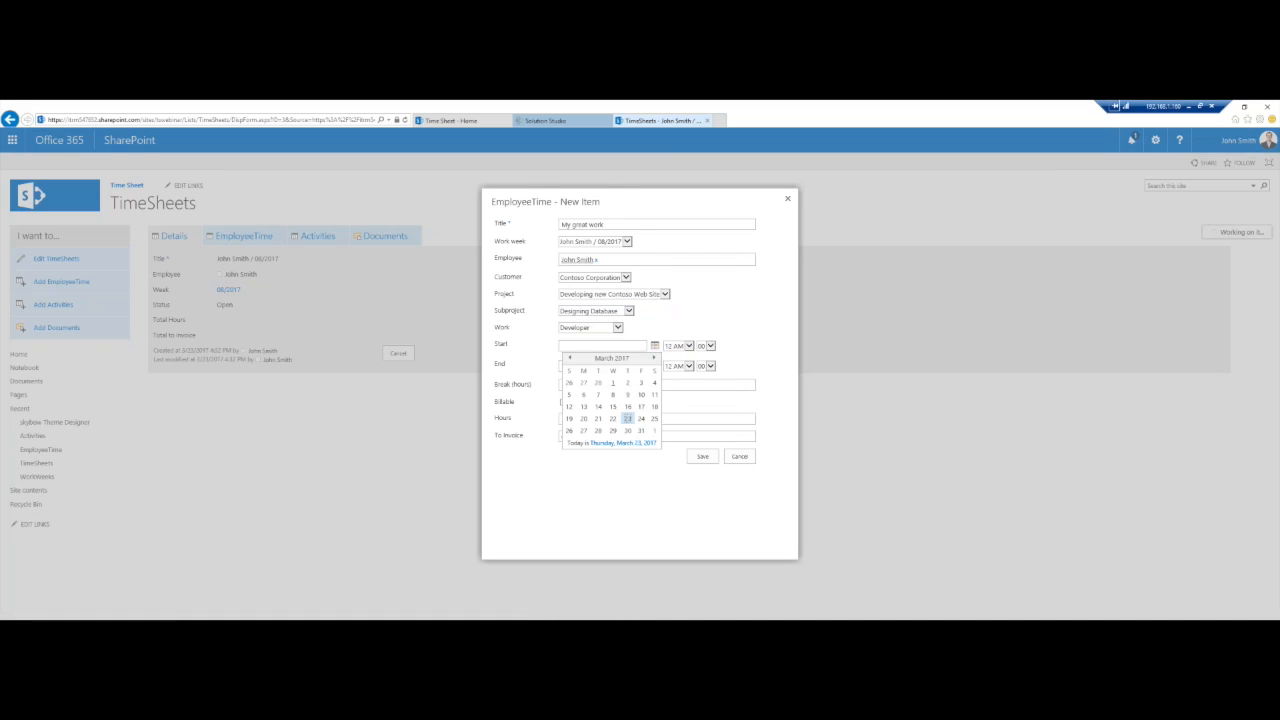
{"action": "left_click", "coordinate": [627, 418]}
{"action": "left_click", "coordinate": [655, 367]}
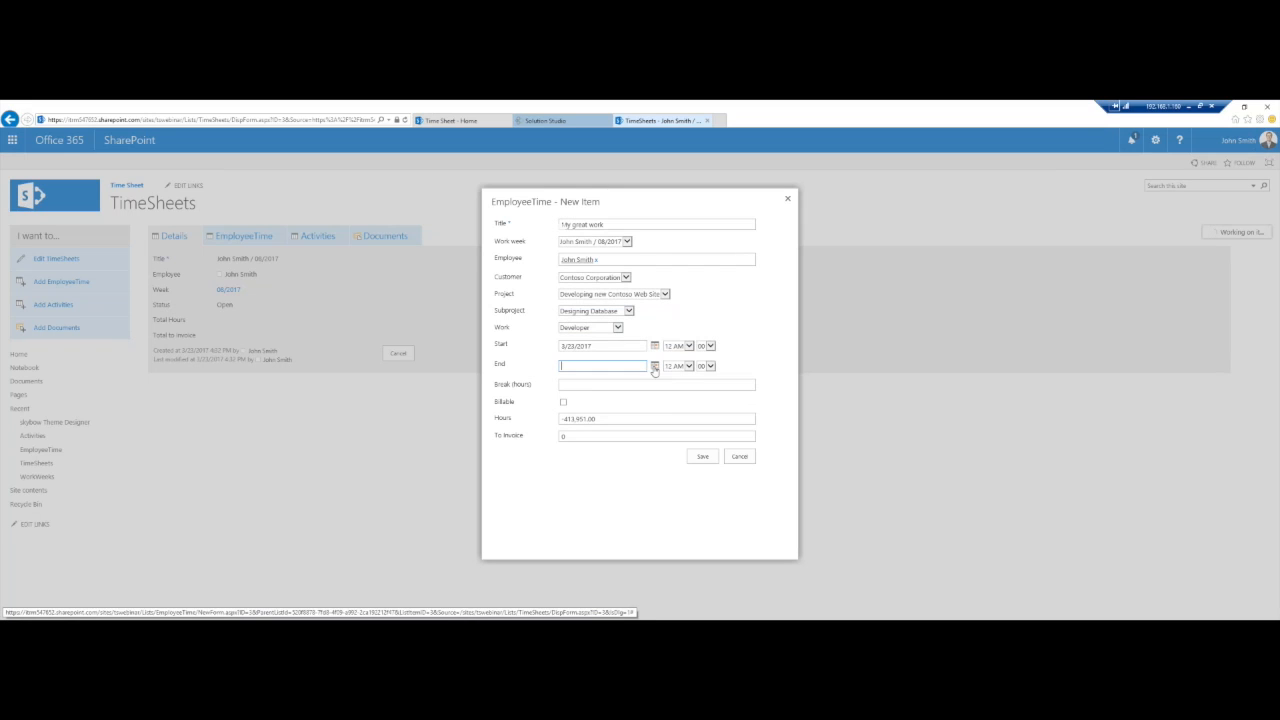
{"action": "left_click", "coordinate": [655, 367]}
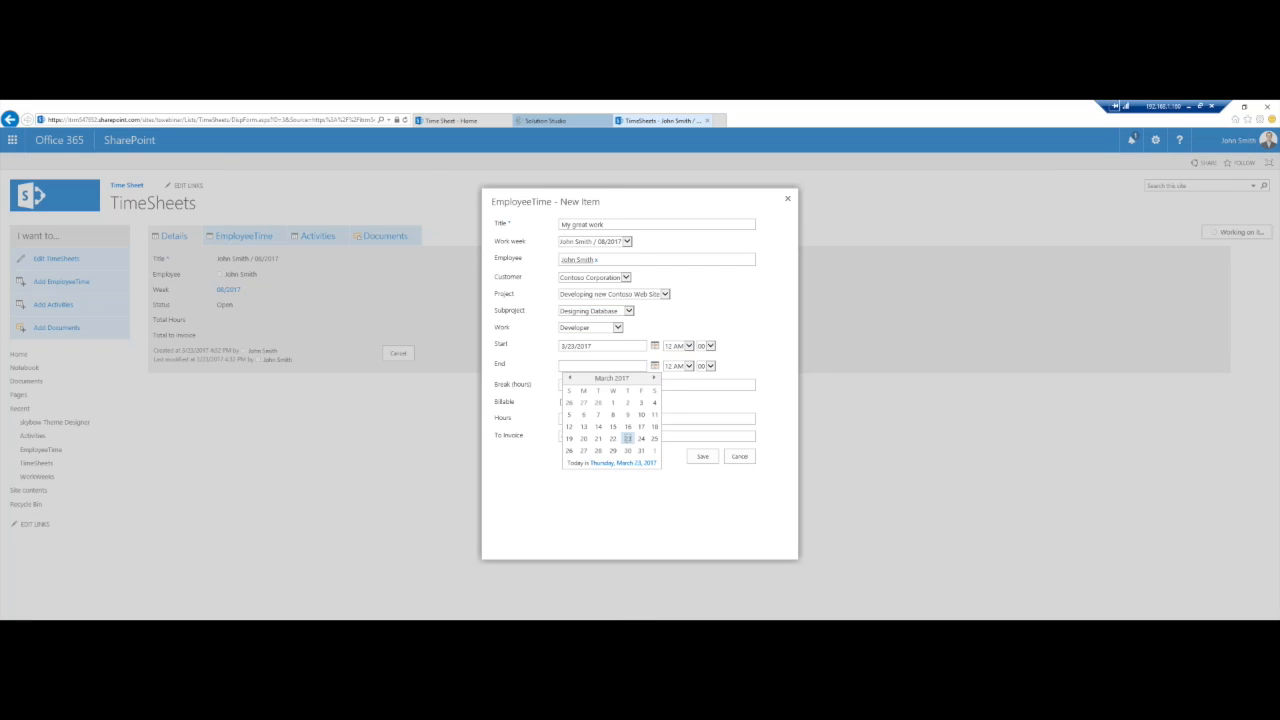
{"action": "left_click", "coordinate": [627, 438]}
Make the time entry billable from 8 AM to 5 PM and close the new item form without saving.
{"action": "left_click", "coordinate": [687, 346]}
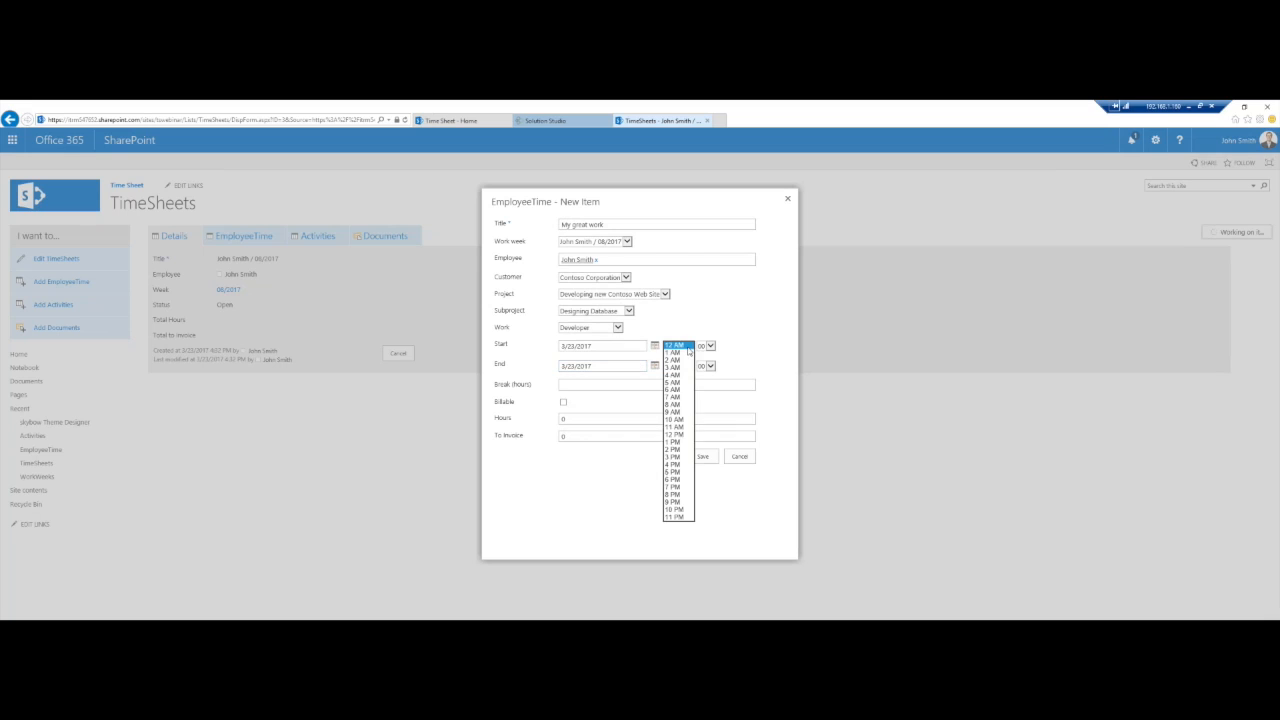
{"action": "left_click", "coordinate": [684, 404]}
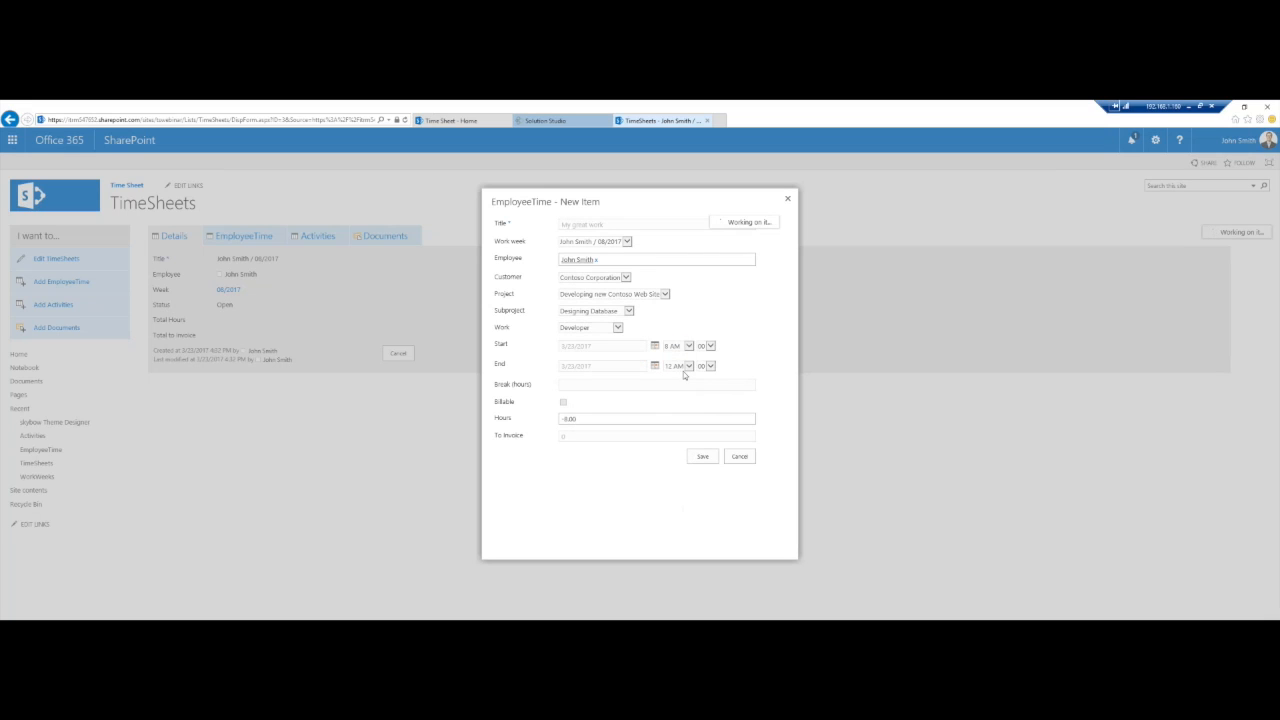
{"action": "left_click", "coordinate": [688, 366]}
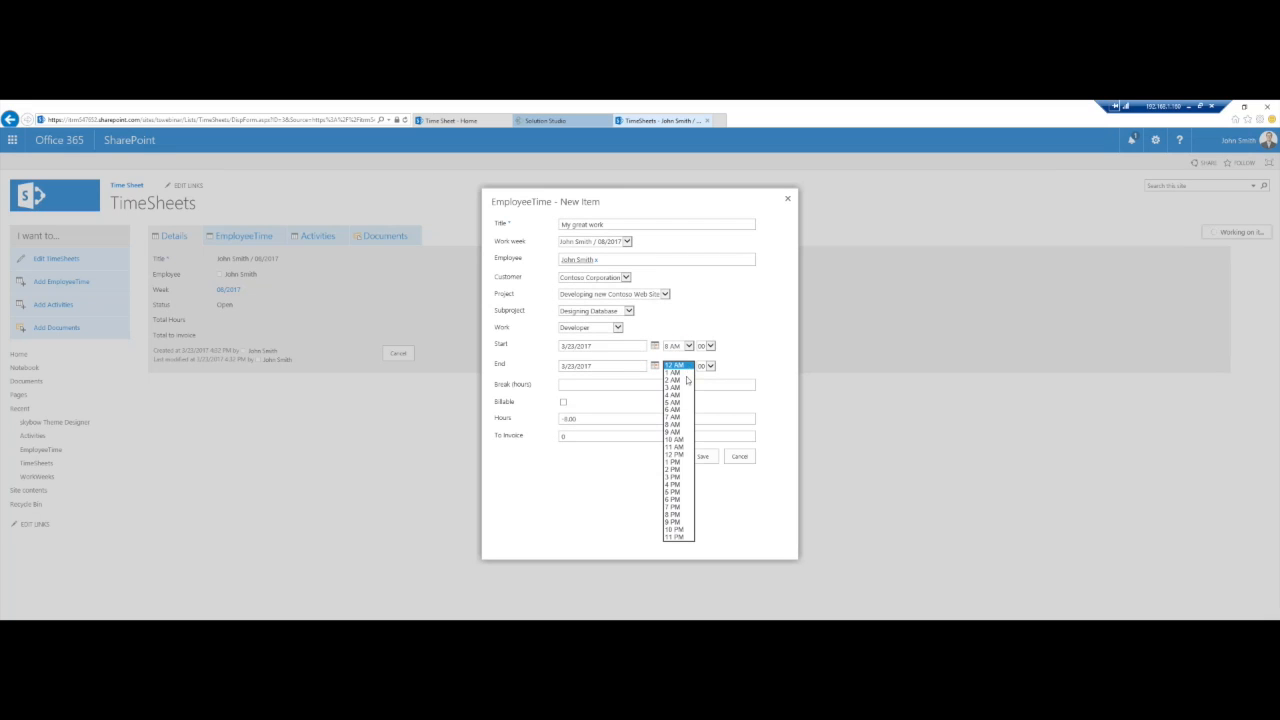
{"action": "left_click", "coordinate": [671, 491]}
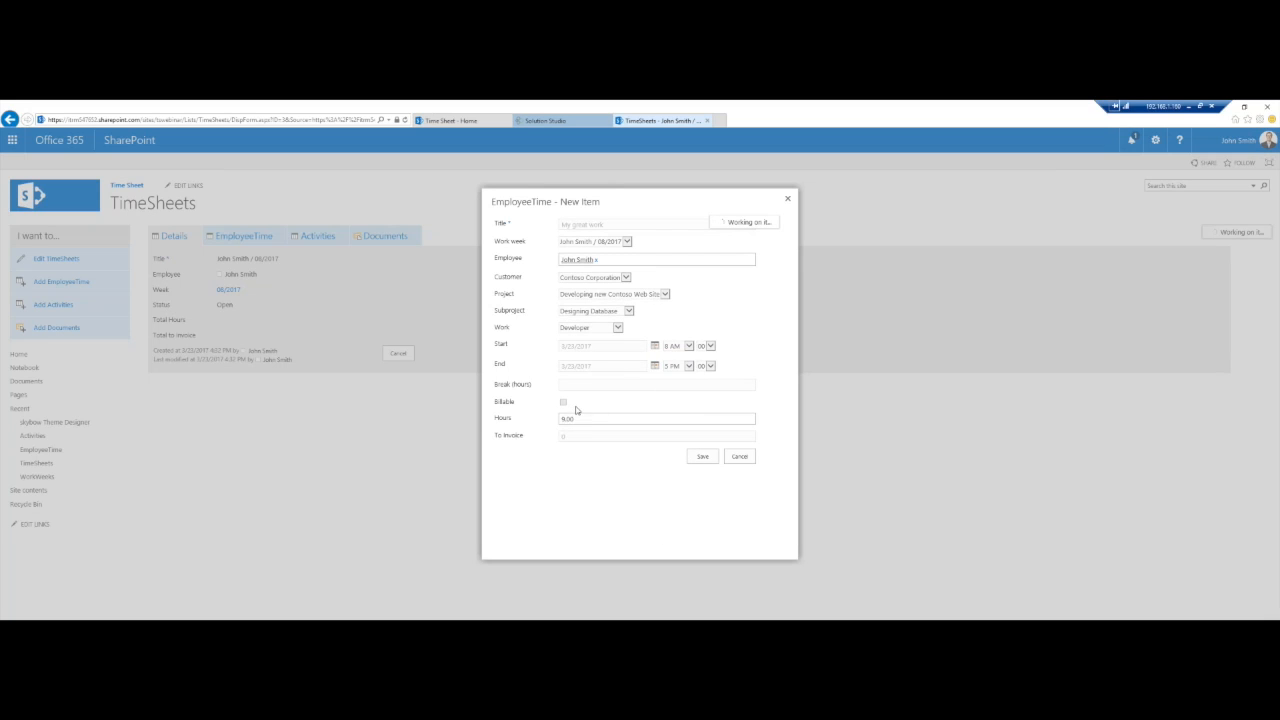
{"action": "left_click", "coordinate": [563, 401]}
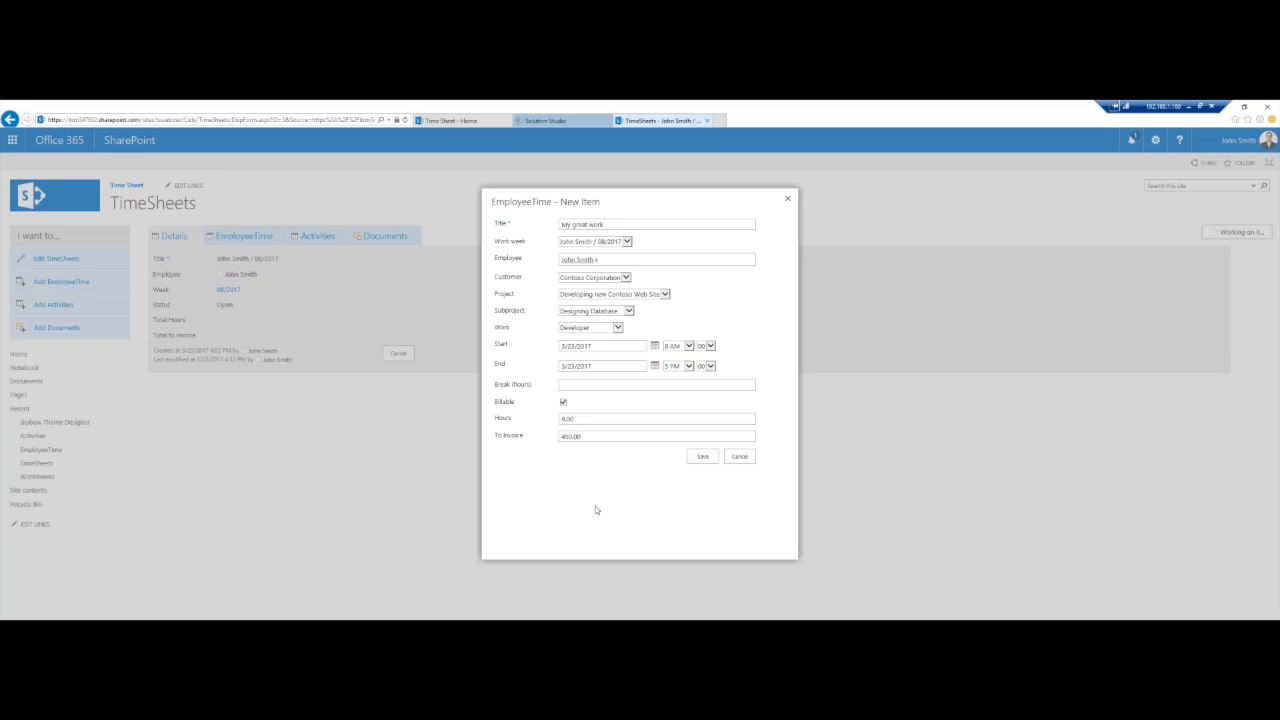
{"action": "left_click", "coordinate": [788, 202]}
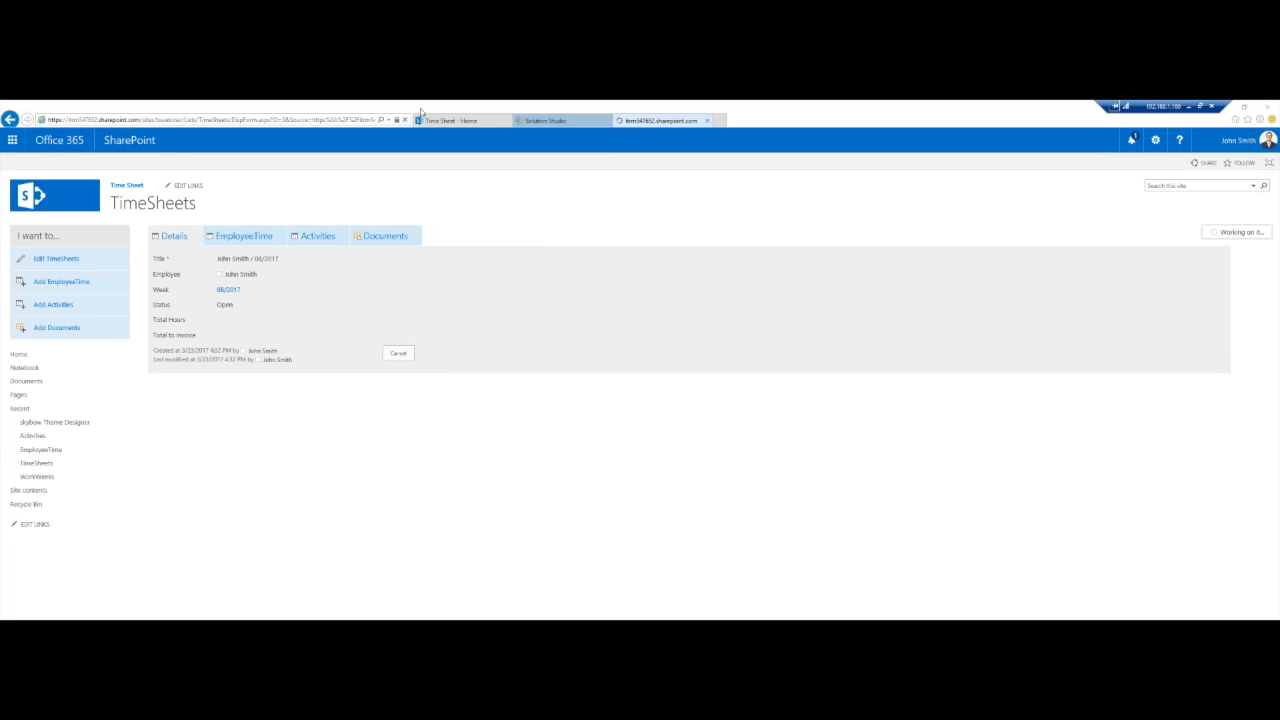
Switch to Solution Studio and give the EmployeeTime new form's End field the validation condition ([[dateend]]+0) > ([[datestart]]+0).
{"action": "left_click", "coordinate": [548, 121]}
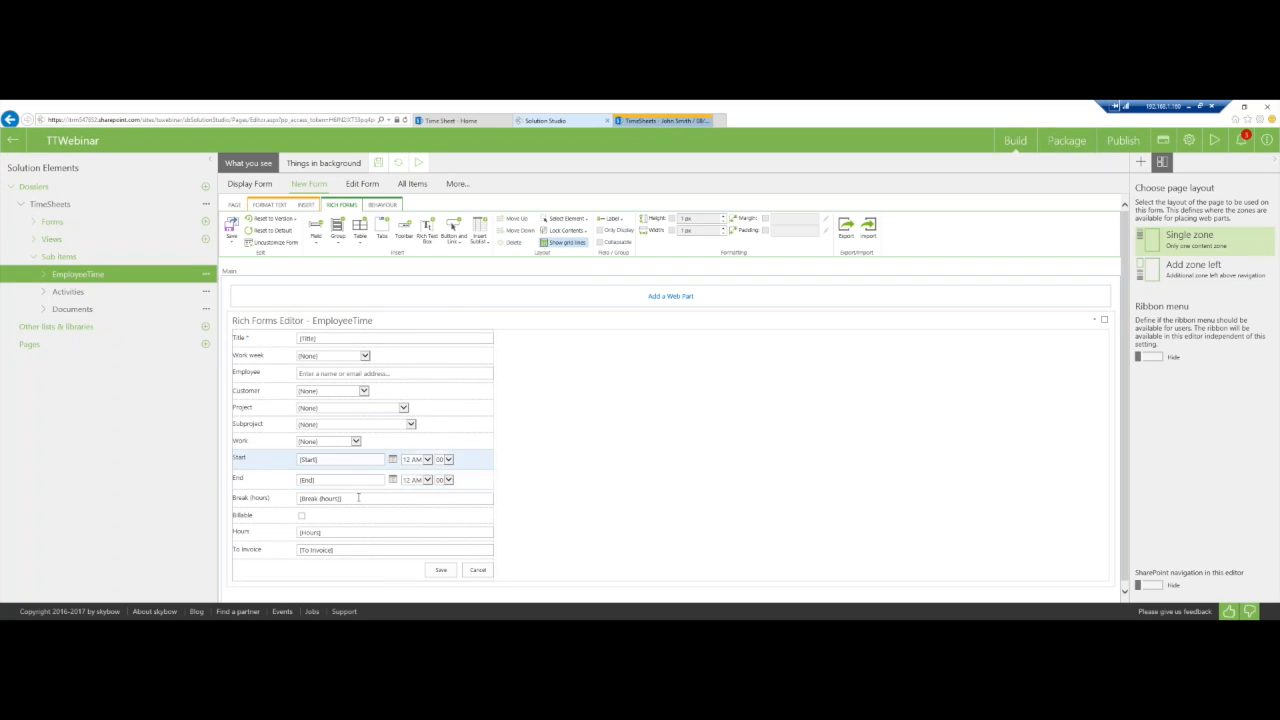
{"action": "left_click", "coordinate": [345, 479]}
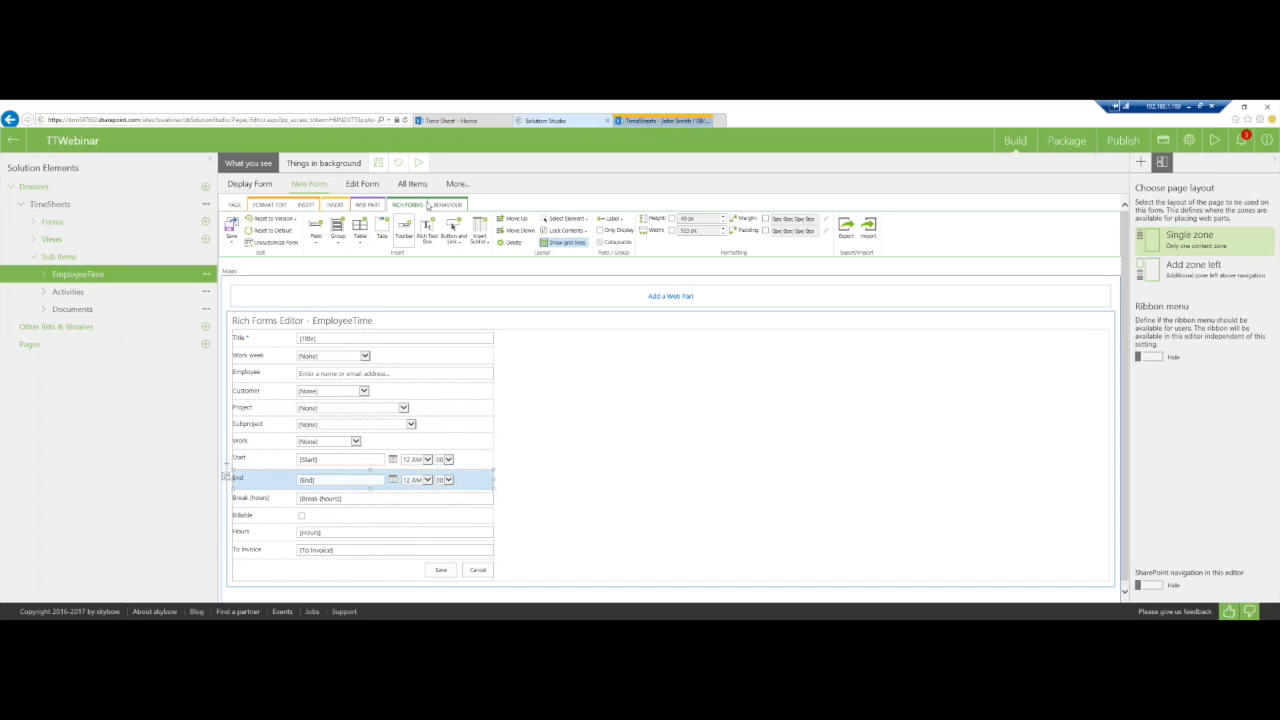
{"action": "left_click", "coordinate": [447, 204]}
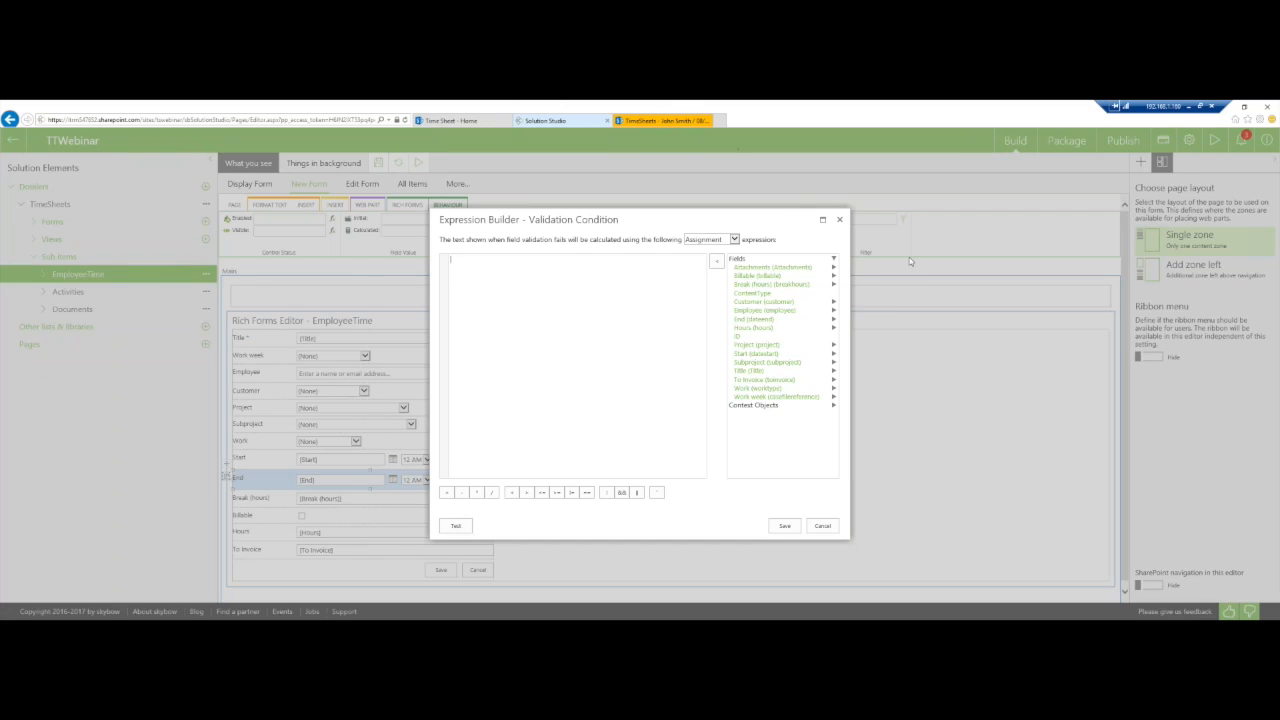
{"action": "left_click", "coordinate": [759, 320]}
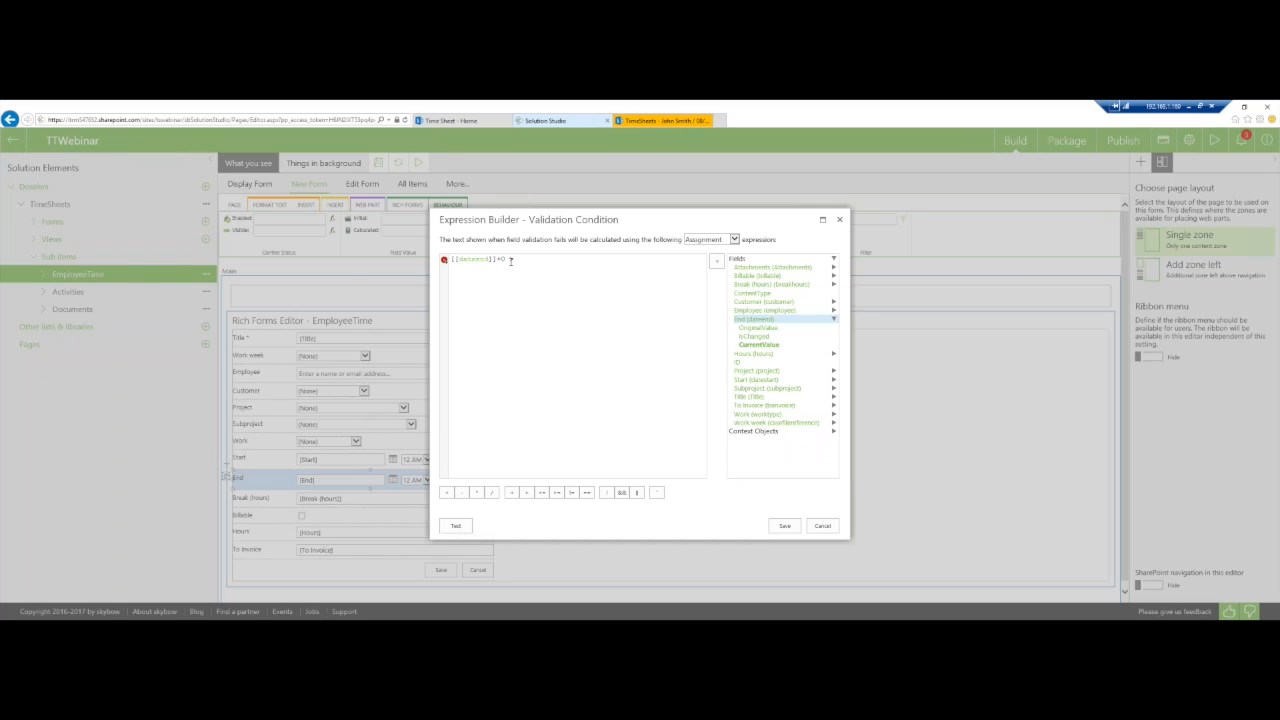
{"action": "type", "text": ">"}
{"action": "left_click", "coordinate": [764, 381]}
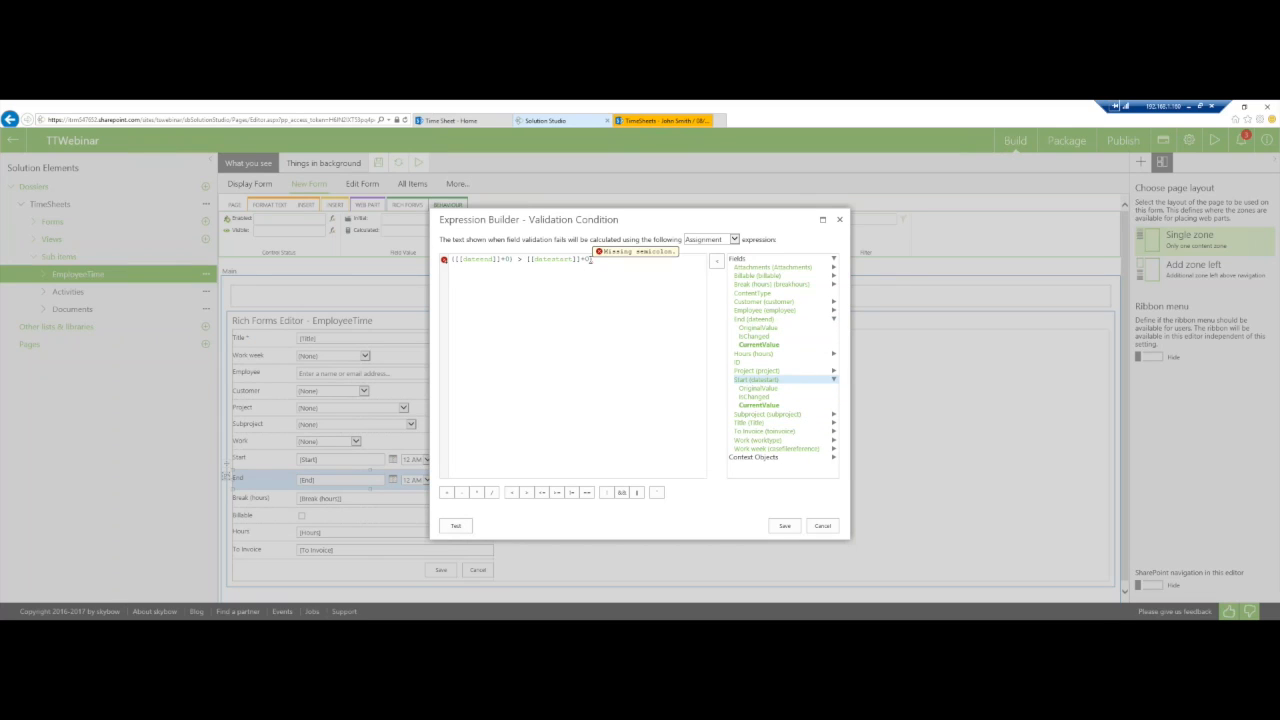
{"action": "type", "text": ")"}
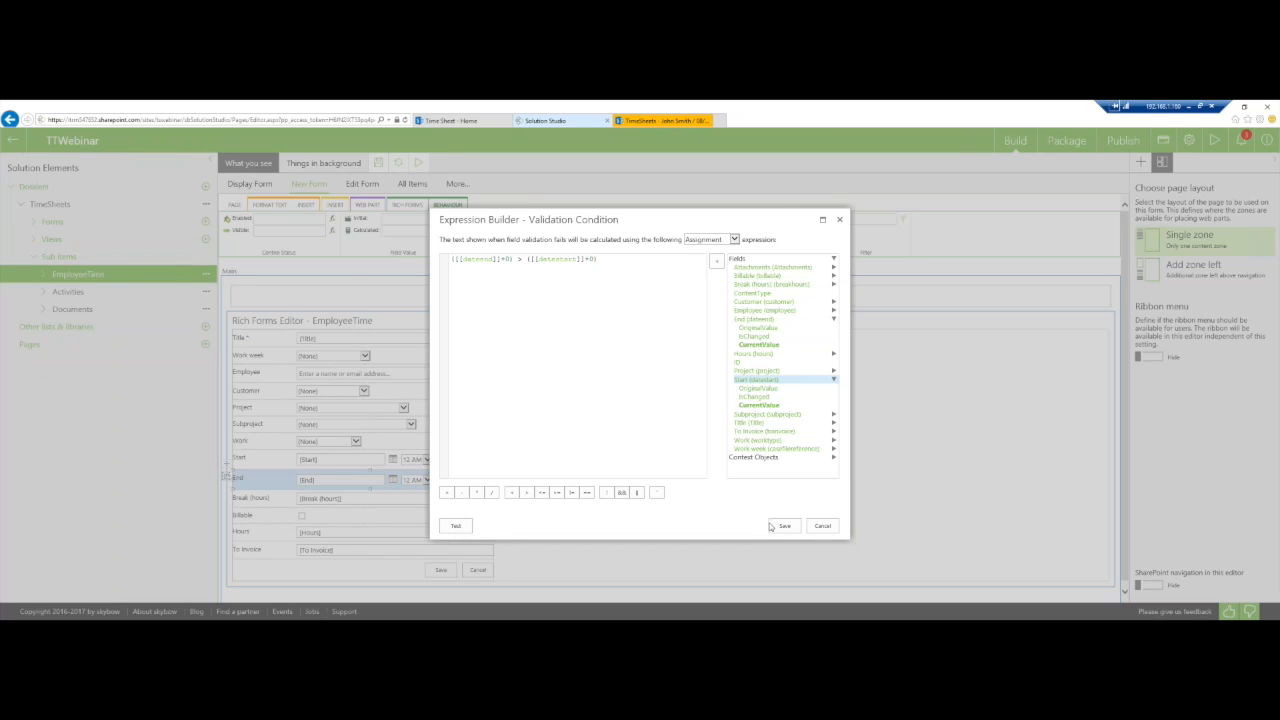
{"action": "left_click", "coordinate": [772, 527]}
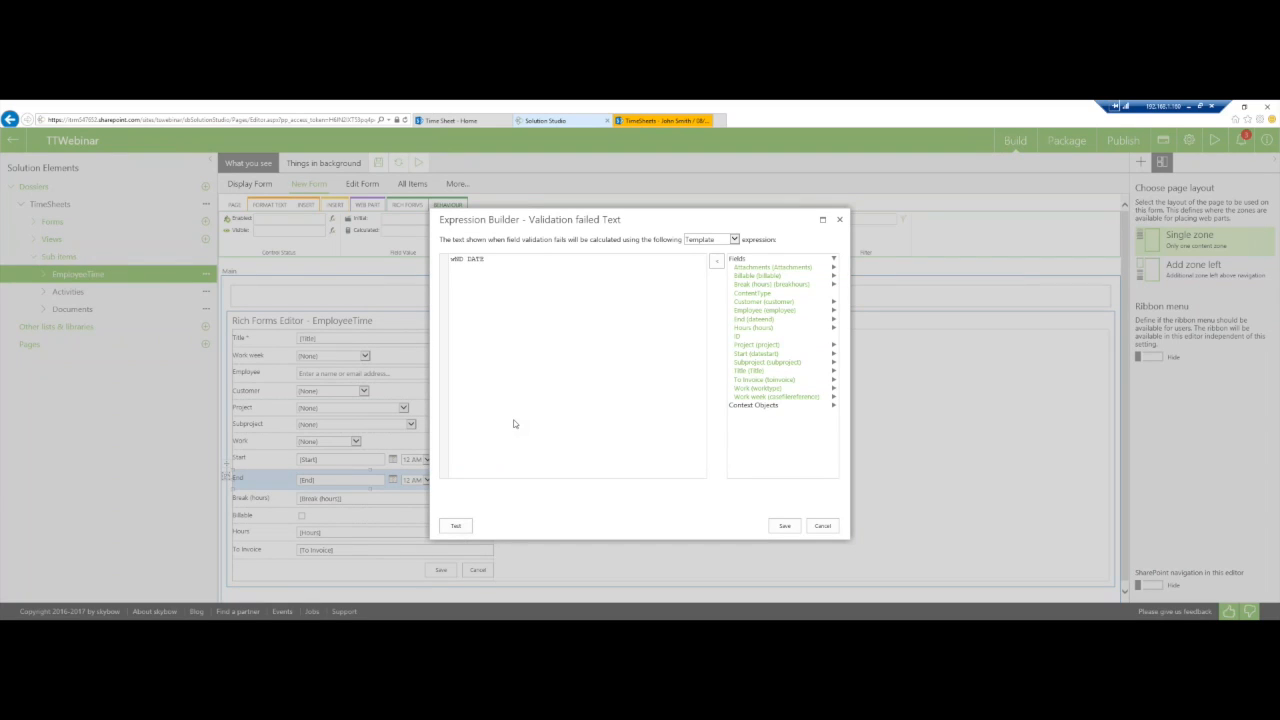
Set the End field's validation failed text to "End Date needs to be after start date" and save the form.
{"action": "key", "text": "ctrl+a"}
{"action": "type", "text": "End Date needs to be after start date"}
{"action": "left_click", "coordinate": [786, 525]}
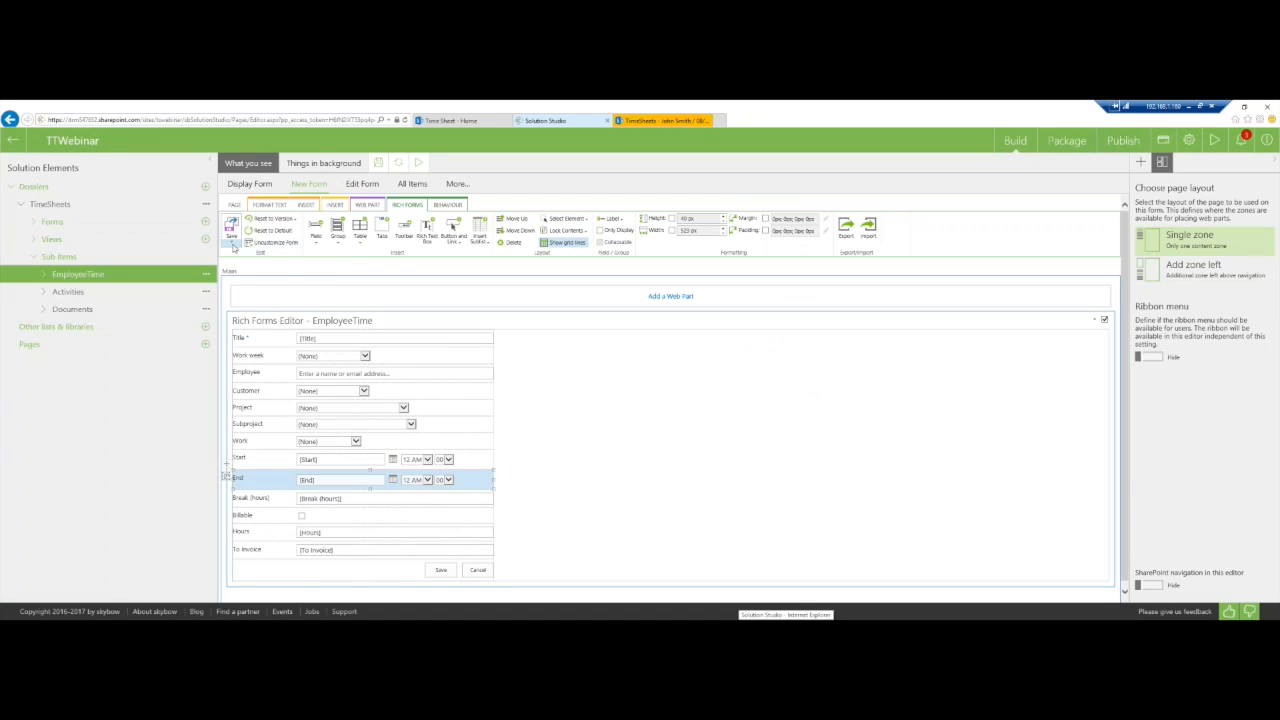
{"action": "left_click", "coordinate": [232, 245]}
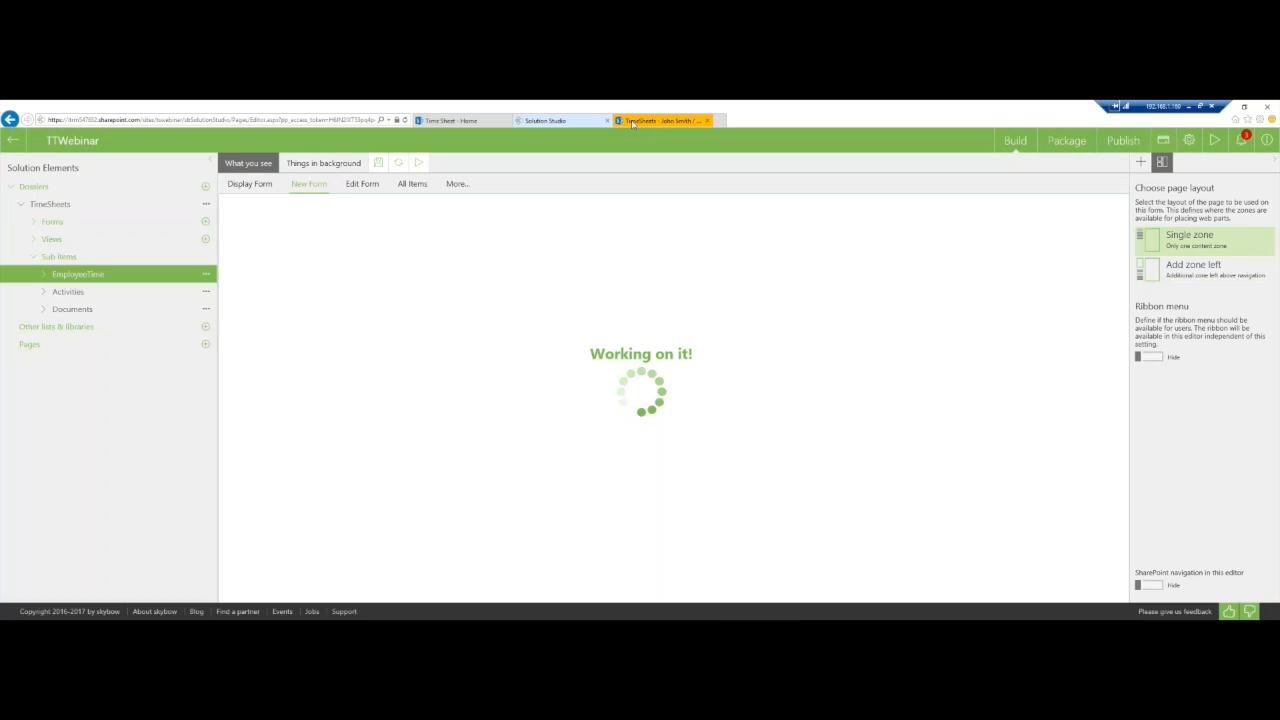
{"action": "left_click", "coordinate": [626, 122]}
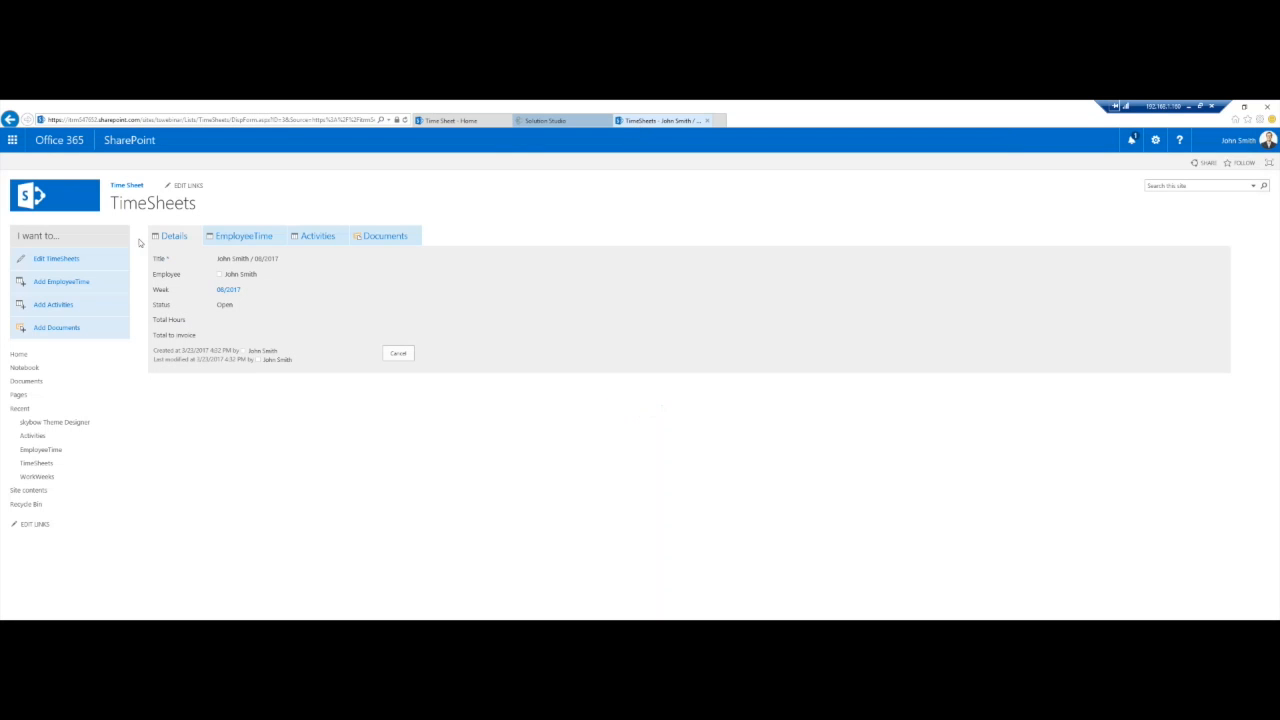
{"action": "left_click", "coordinate": [547, 122]}
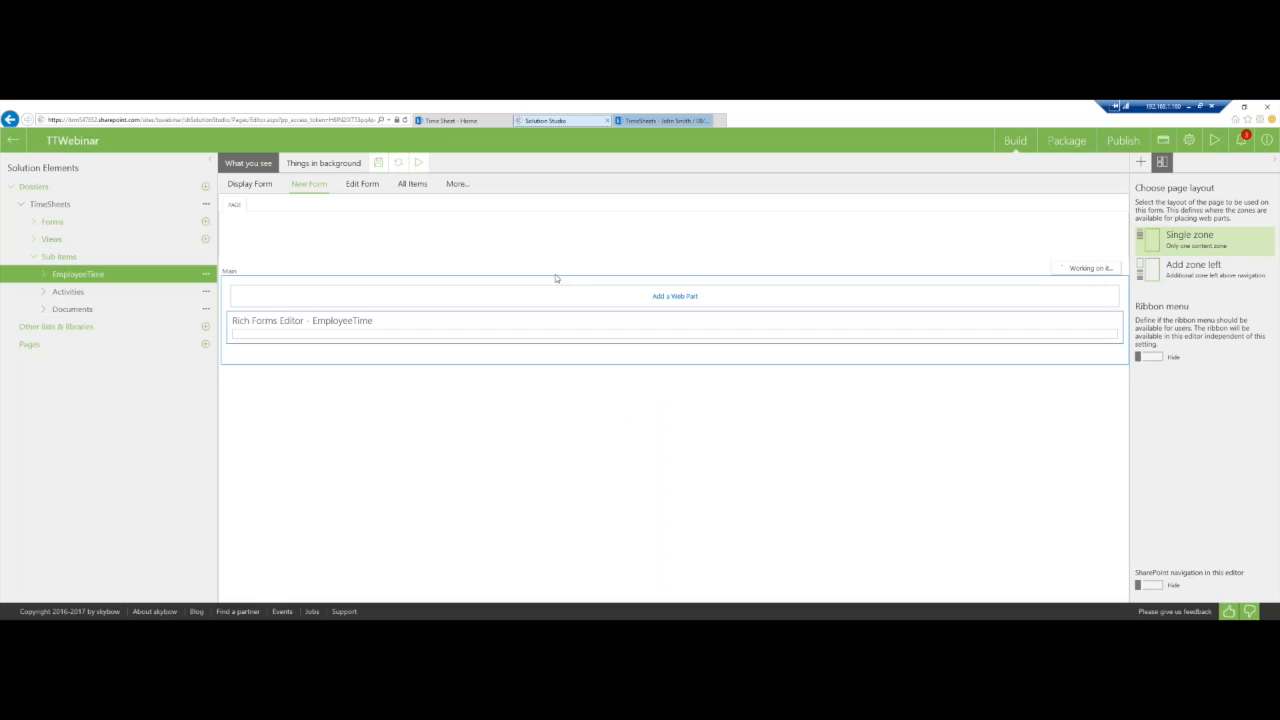
Switch to the TimeSheets page and start a new EmployeeTime entry with start date 3/23/2017 and end date 3/22/2017.
{"action": "left_click", "coordinate": [650, 121]}
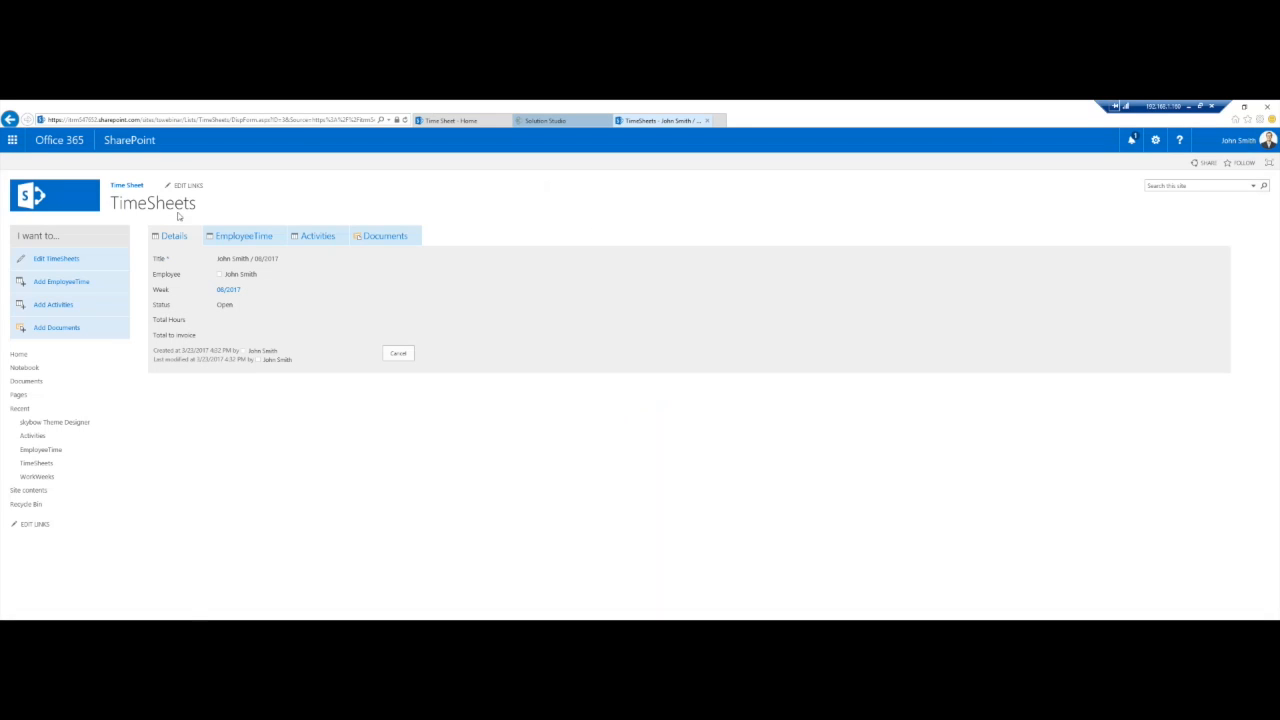
{"action": "left_click", "coordinate": [61, 283]}
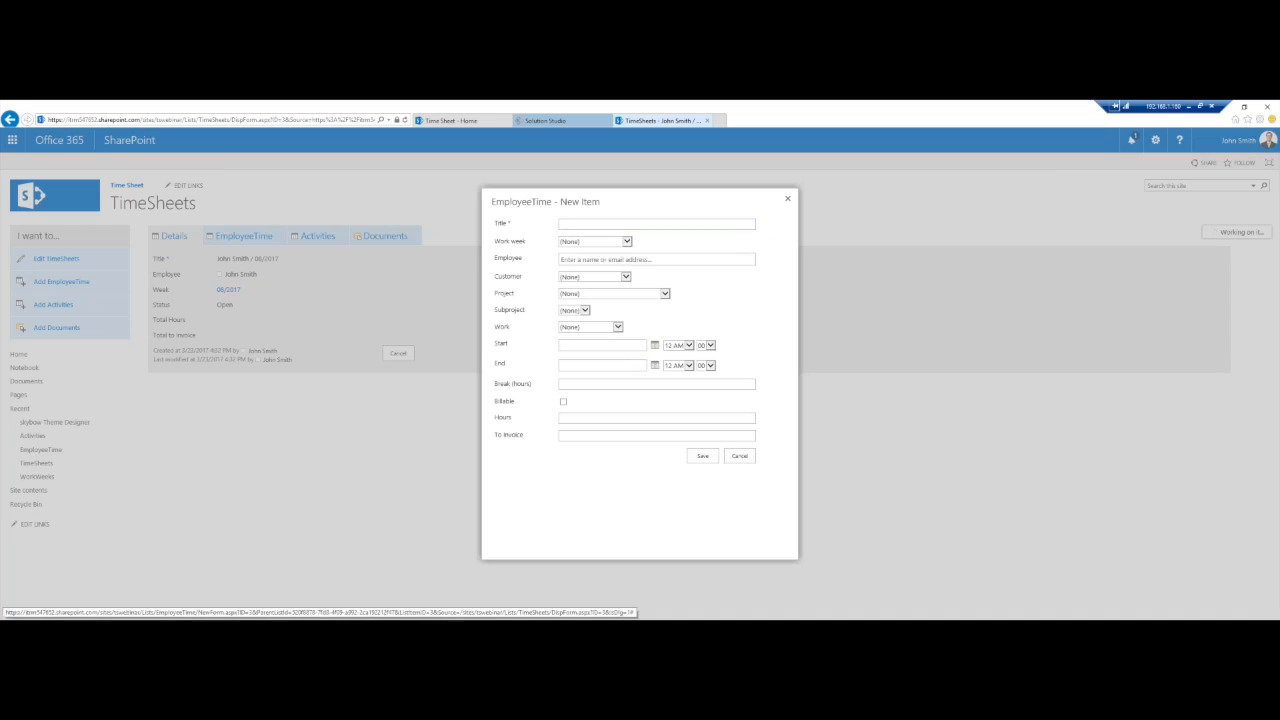
{"action": "left_click", "coordinate": [656, 346]}
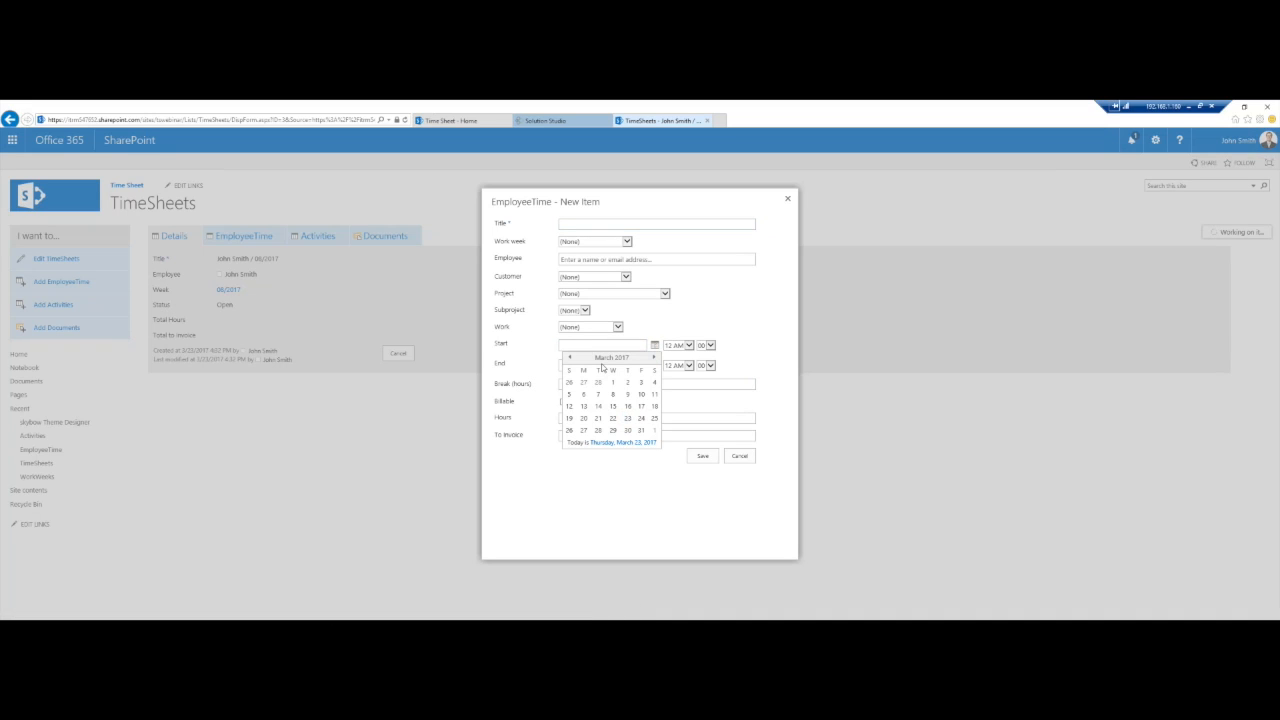
{"action": "left_click", "coordinate": [656, 346]}
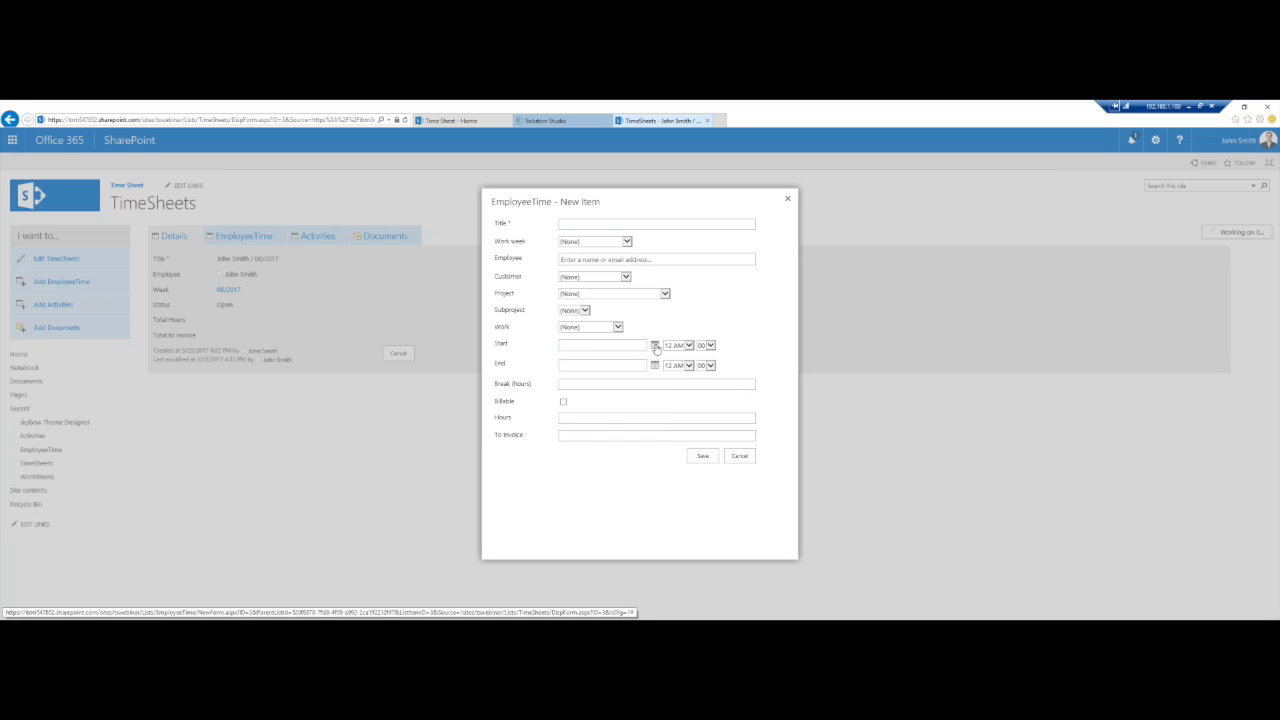
{"action": "left_click", "coordinate": [656, 346]}
{"action": "left_click", "coordinate": [630, 424]}
{"action": "left_click", "coordinate": [654, 366]}
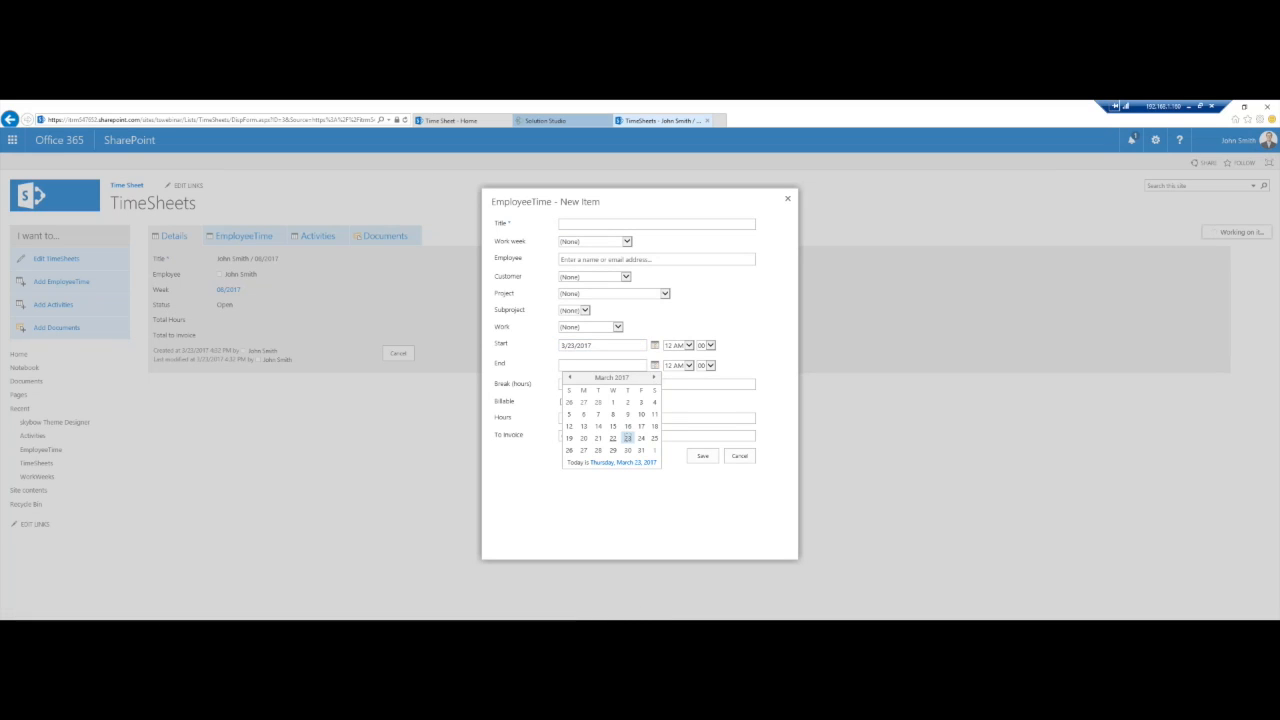
{"action": "left_click", "coordinate": [614, 440]}
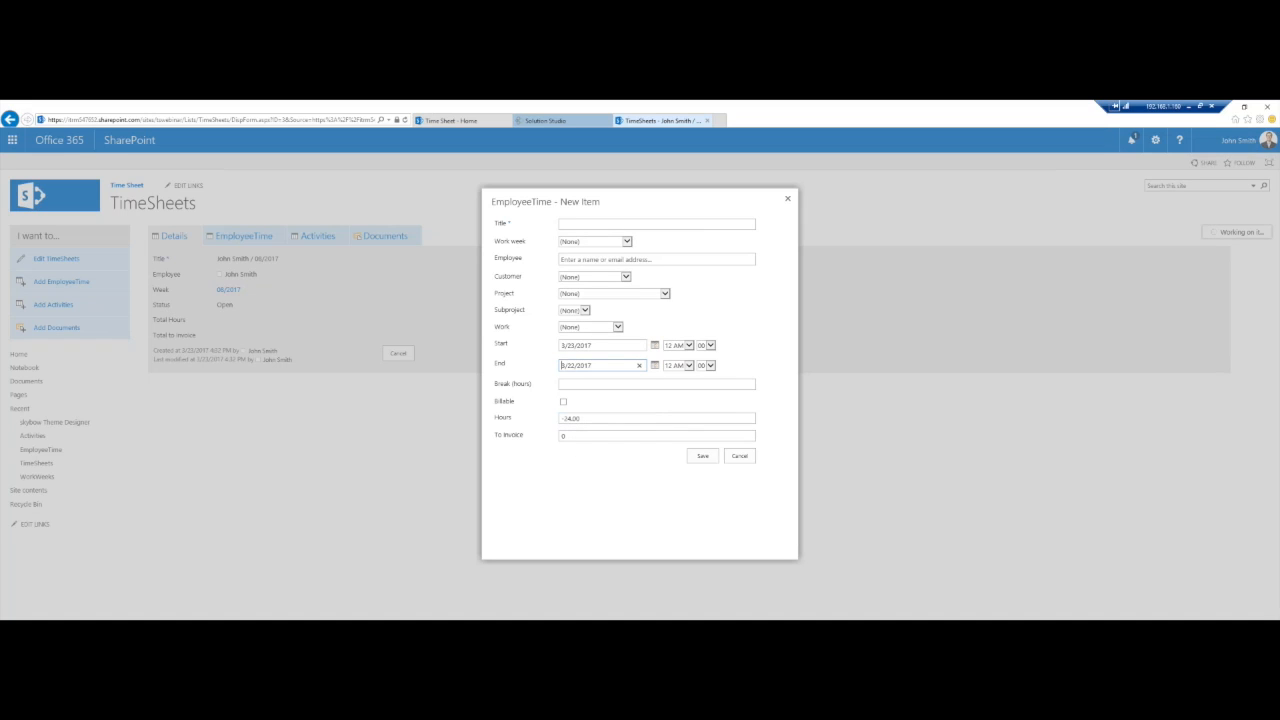
Try to save the time entry to test the form validation, then cancel the new item form.
{"action": "left_click", "coordinate": [702, 456]}
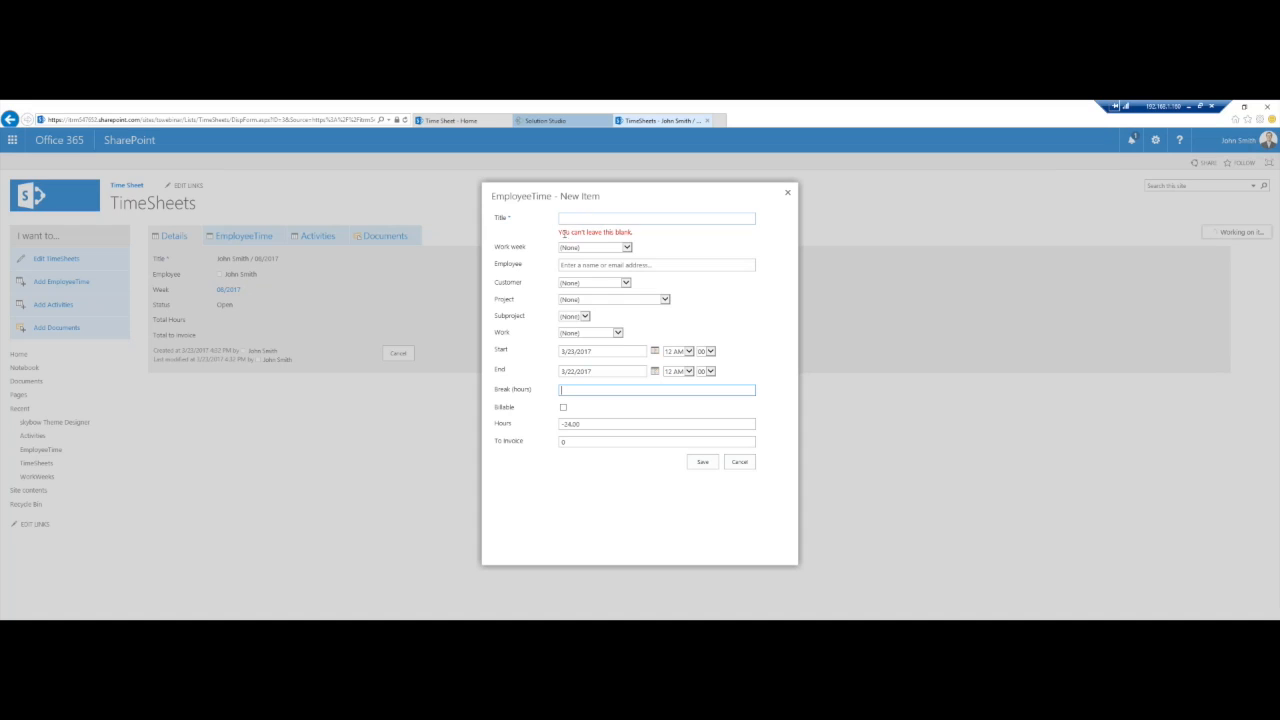
{"action": "left_click_drag", "start_coordinate": [560, 233], "coordinate": [619, 232]}
{"action": "left_click", "coordinate": [622, 232]}
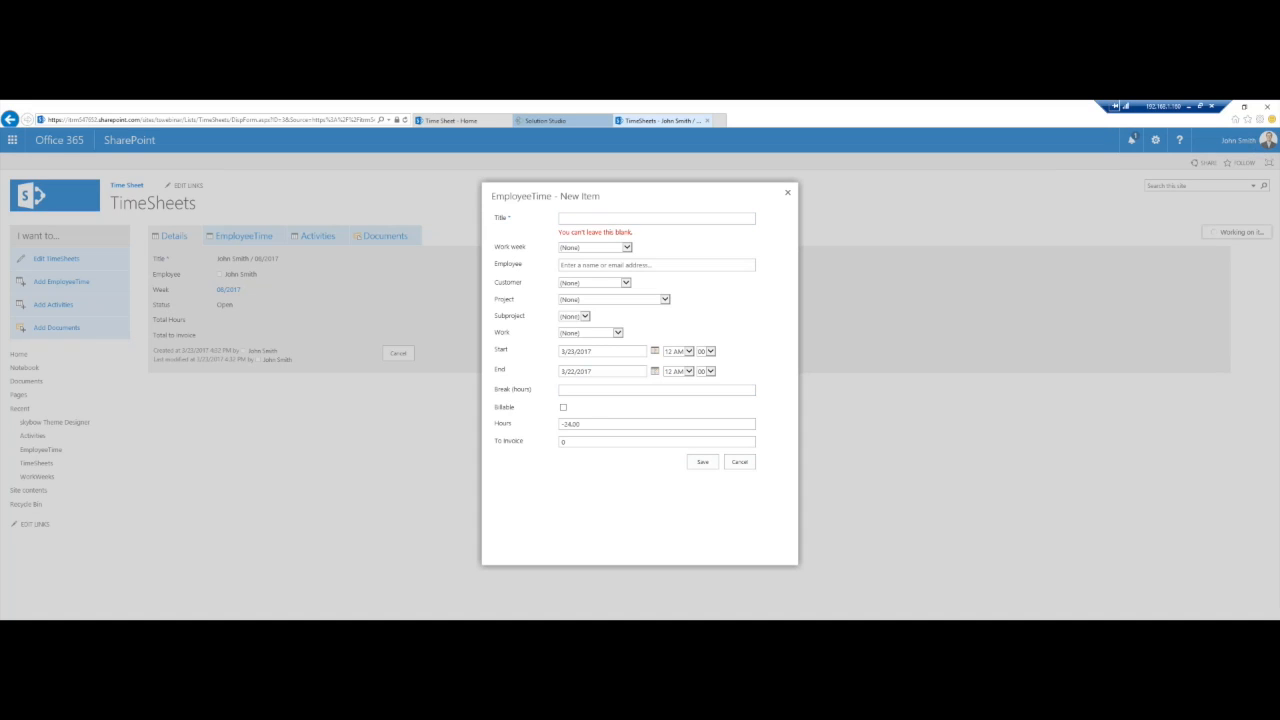
{"action": "left_click", "coordinate": [612, 390]}
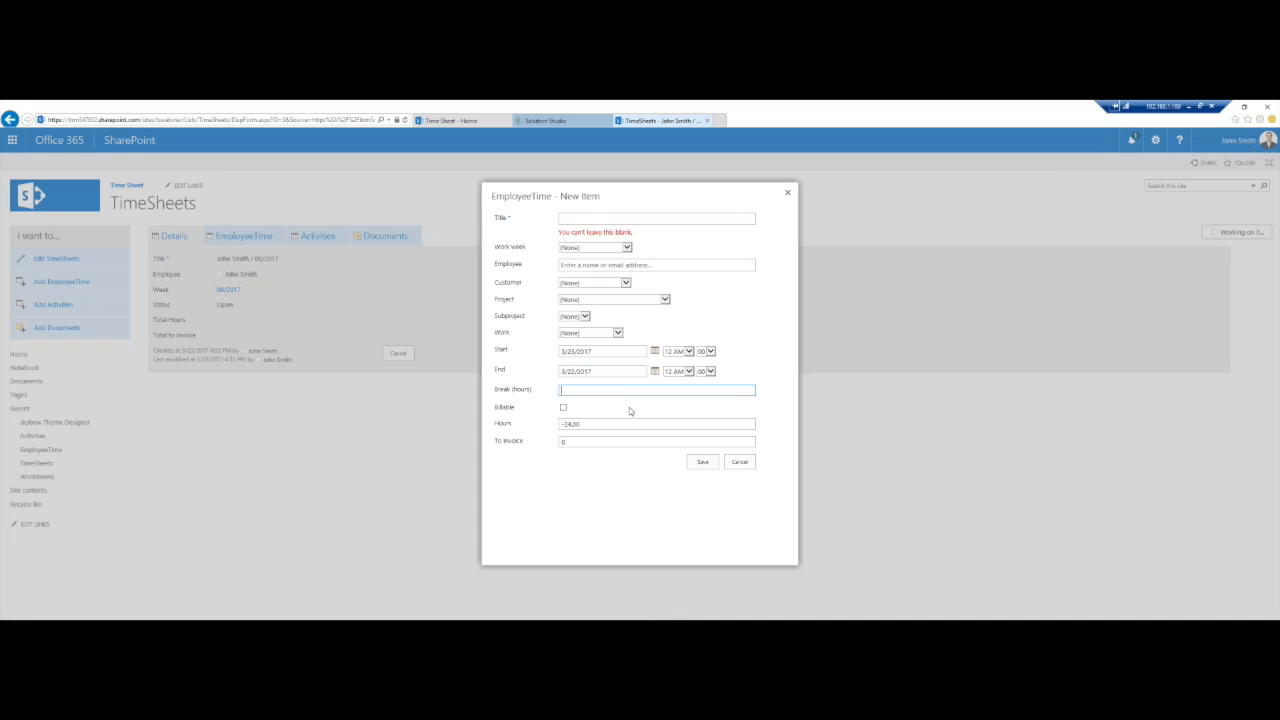
{"action": "left_click", "coordinate": [739, 462]}
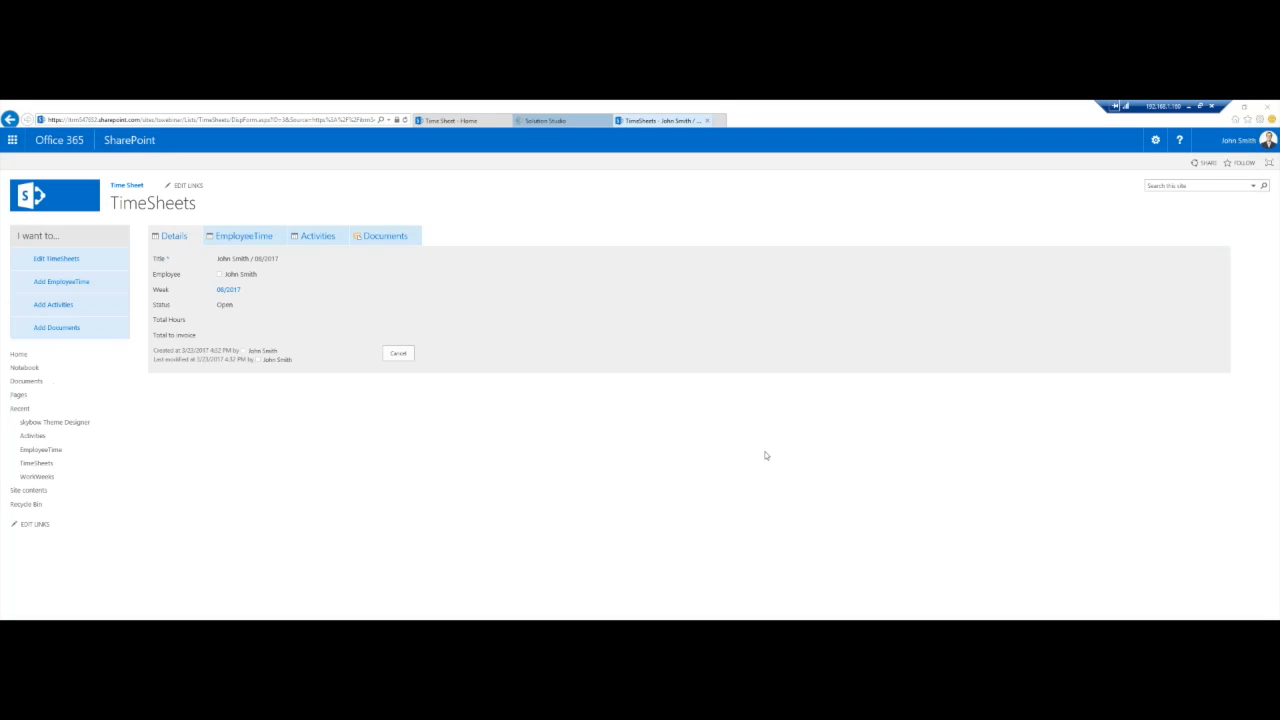
Switch to Solution Studio, show the Subproject field's behaviour settings, and open the TimeSheets dossier, saving the pending form changes.
{"action": "left_click", "coordinate": [548, 120]}
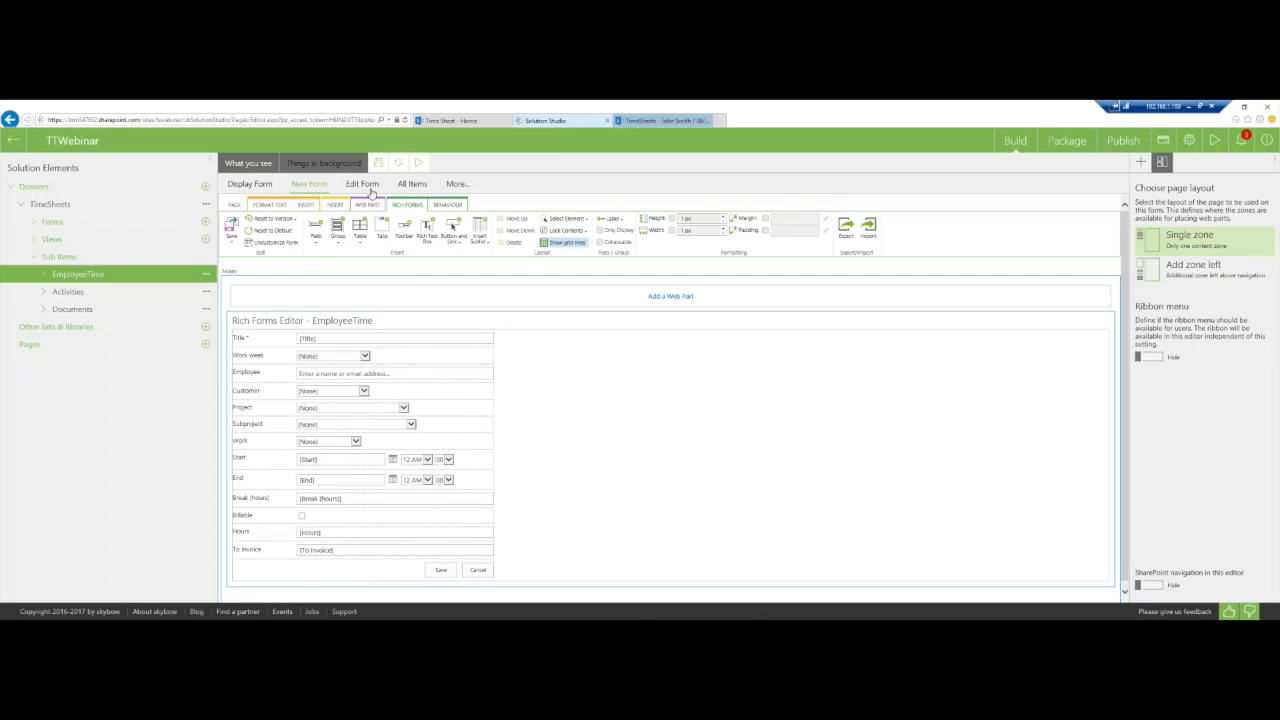
{"action": "left_click", "coordinate": [448, 204]}
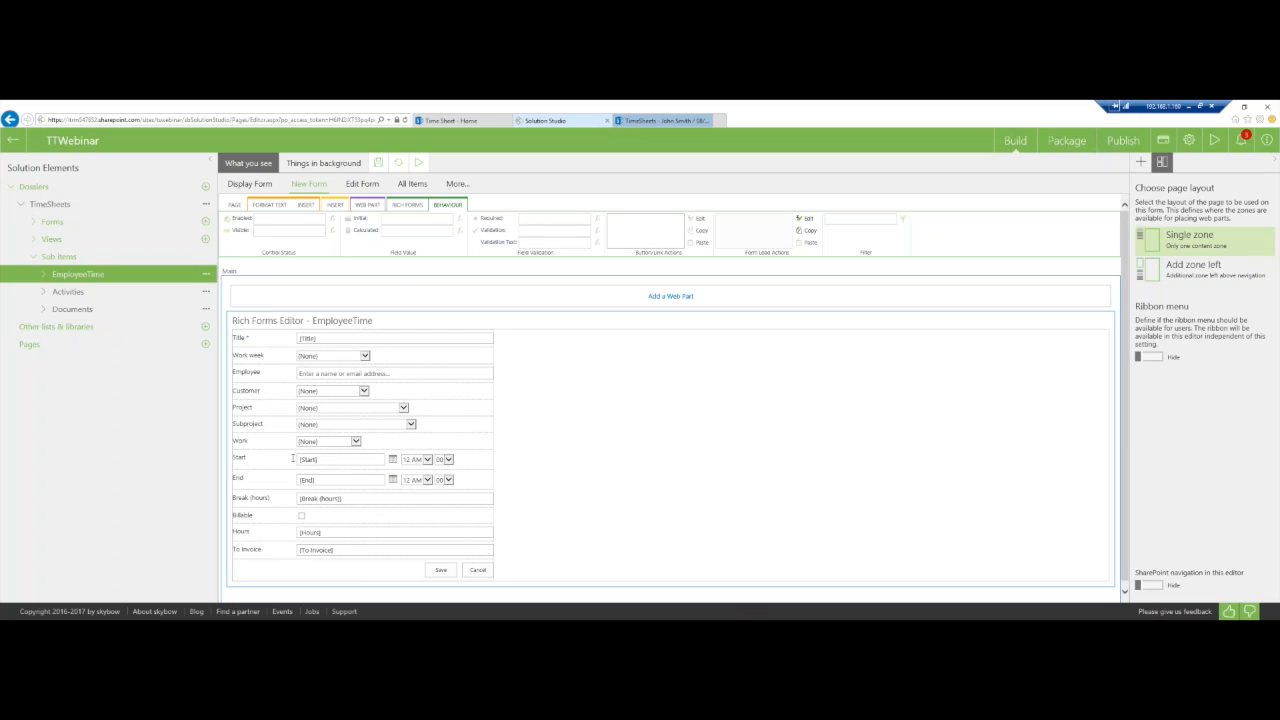
{"action": "left_click", "coordinate": [342, 425]}
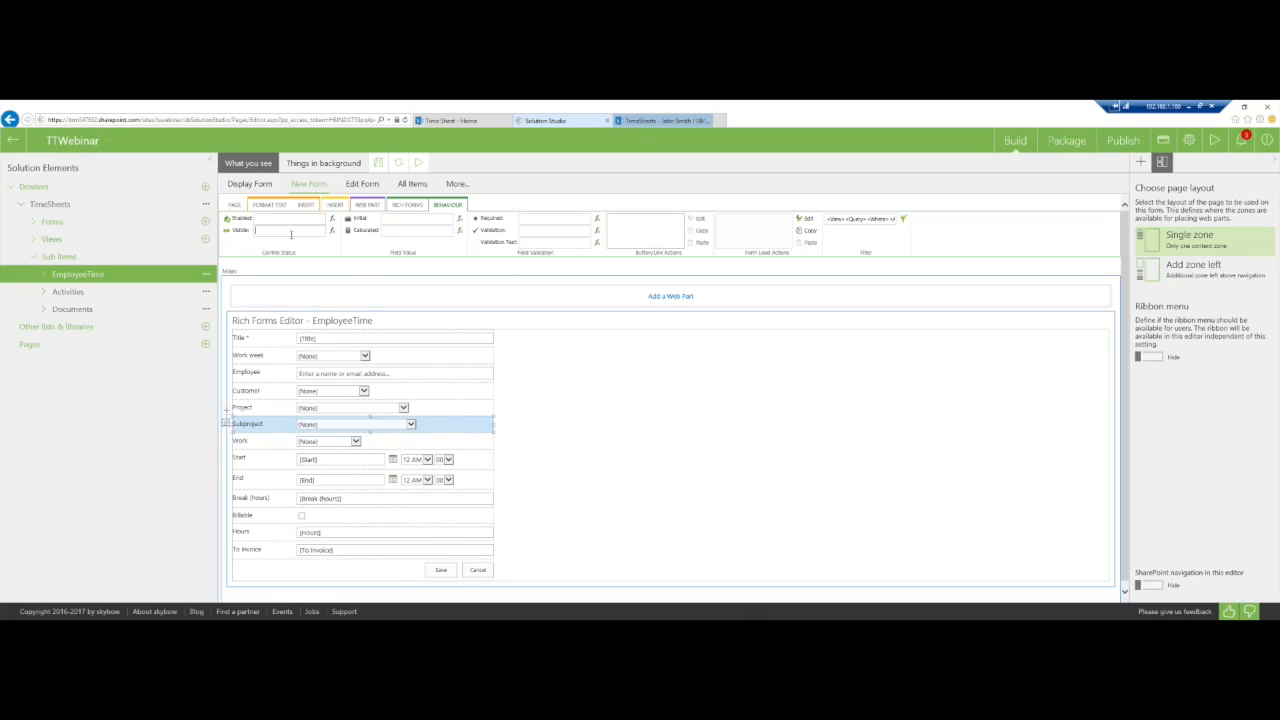
{"action": "left_click", "coordinate": [55, 216]}
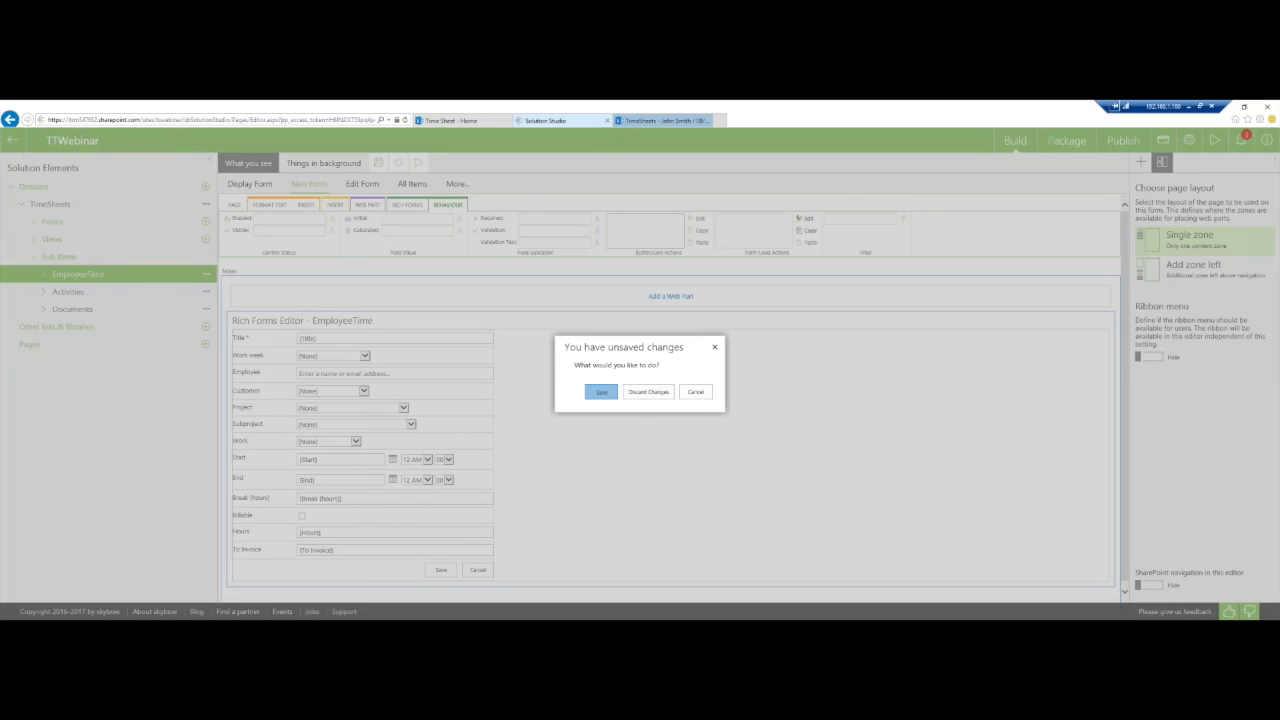
{"action": "left_click", "coordinate": [601, 391]}
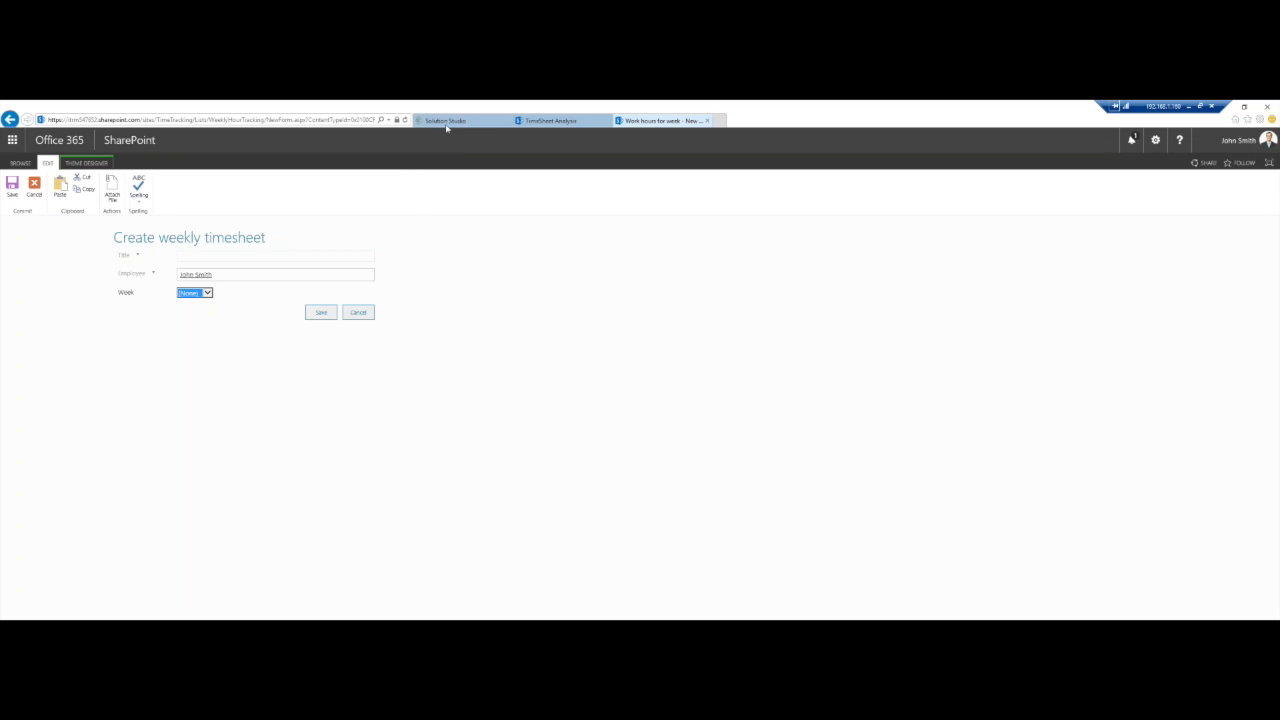
Switch to the Time Tracking solution and open the edit form of the WeeklyHourTracking dossier.
{"action": "left_click", "coordinate": [447, 122]}
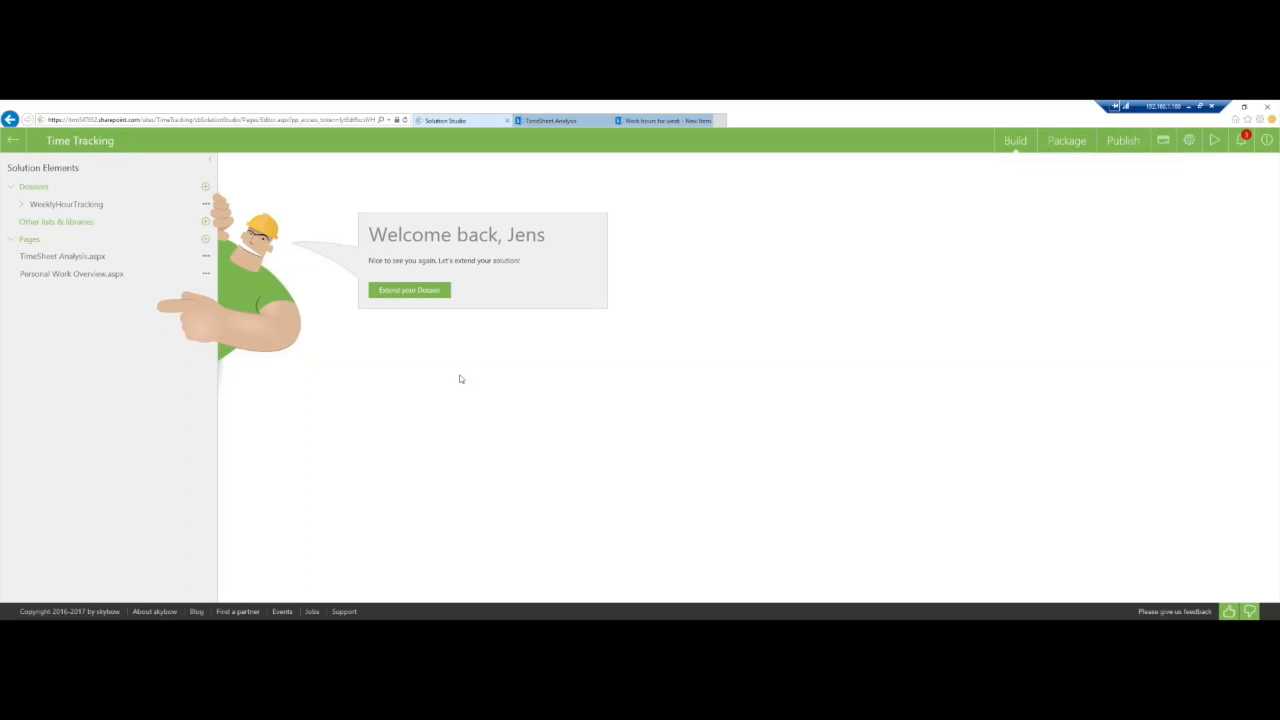
{"action": "left_click", "coordinate": [97, 206]}
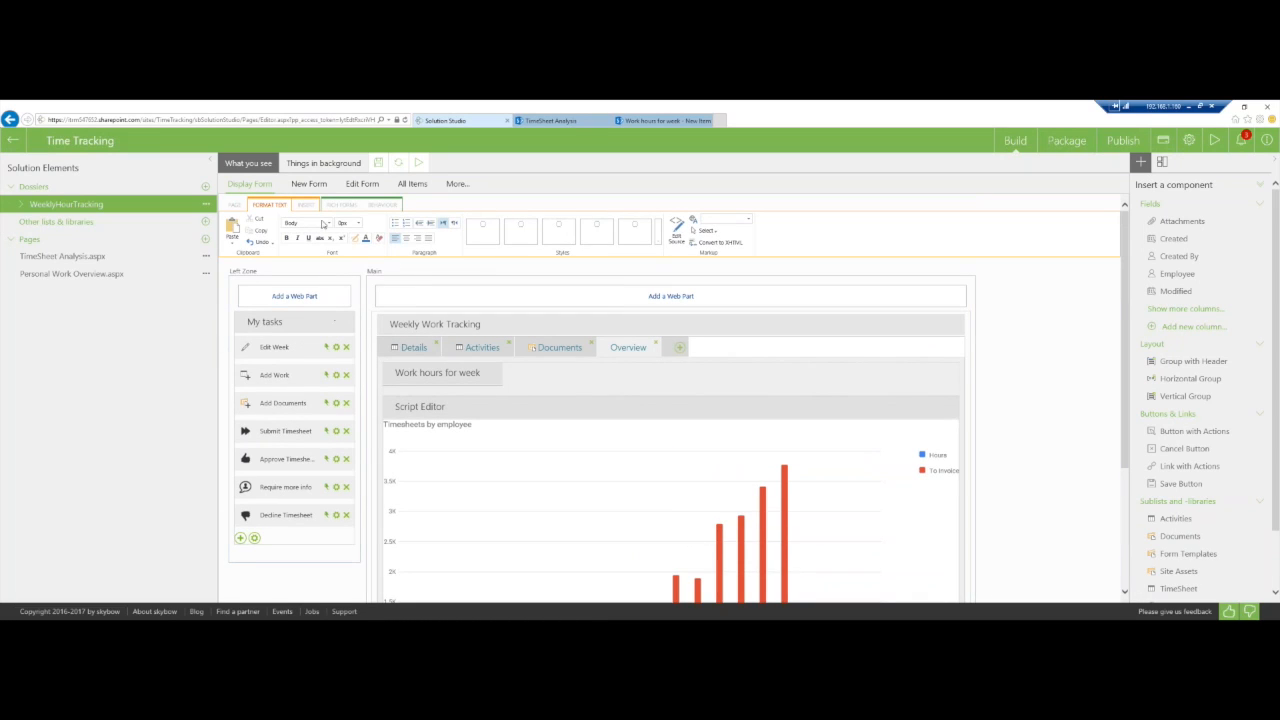
{"action": "left_click", "coordinate": [360, 185]}
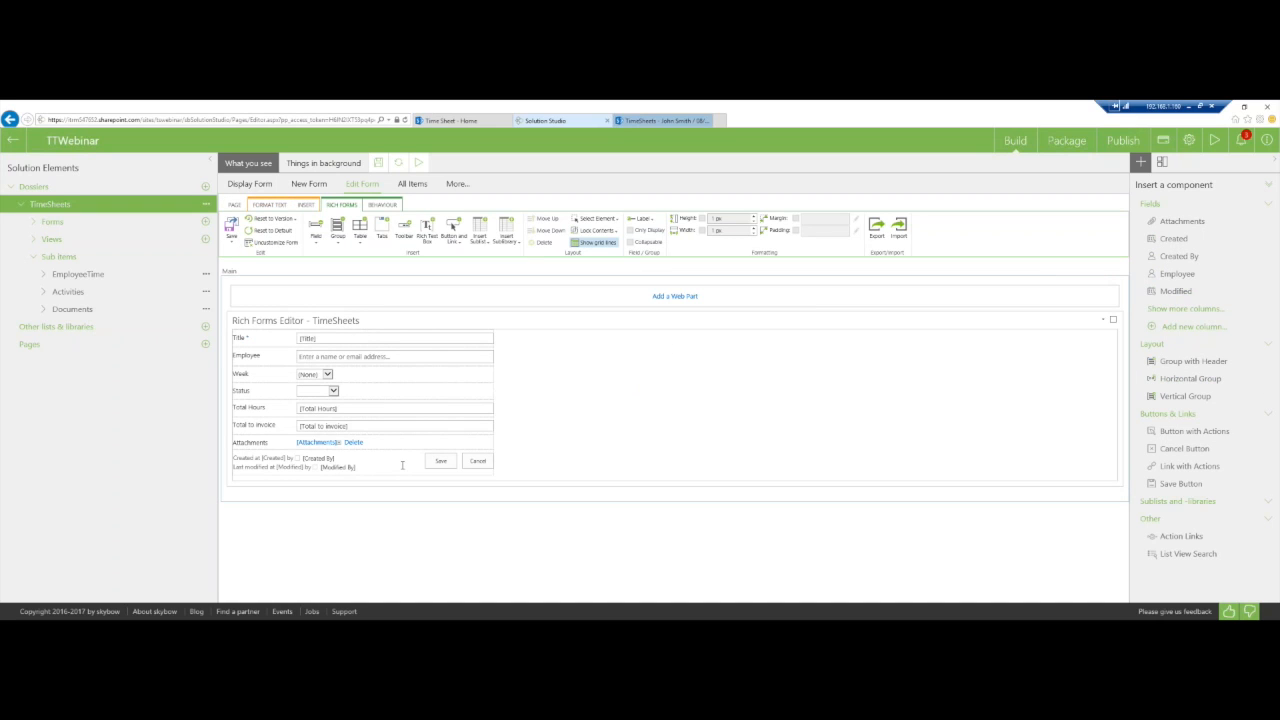
In the TTWebinar solution, insert the EmployeeTime sublist at the Attachments row of the TimeSheets edit form.
{"action": "left_click", "coordinate": [402, 462]}
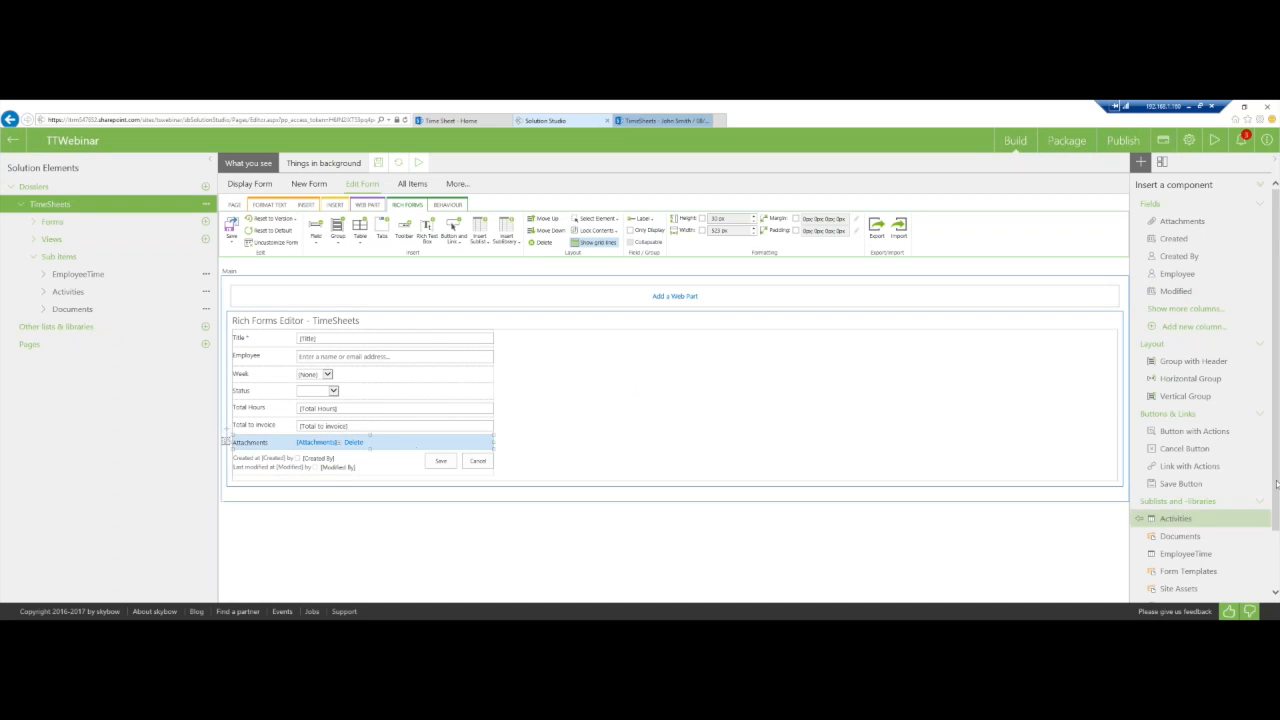
{"action": "scroll", "coordinate": [1165, 571], "scroll_direction": "down", "scroll_amount": 2}
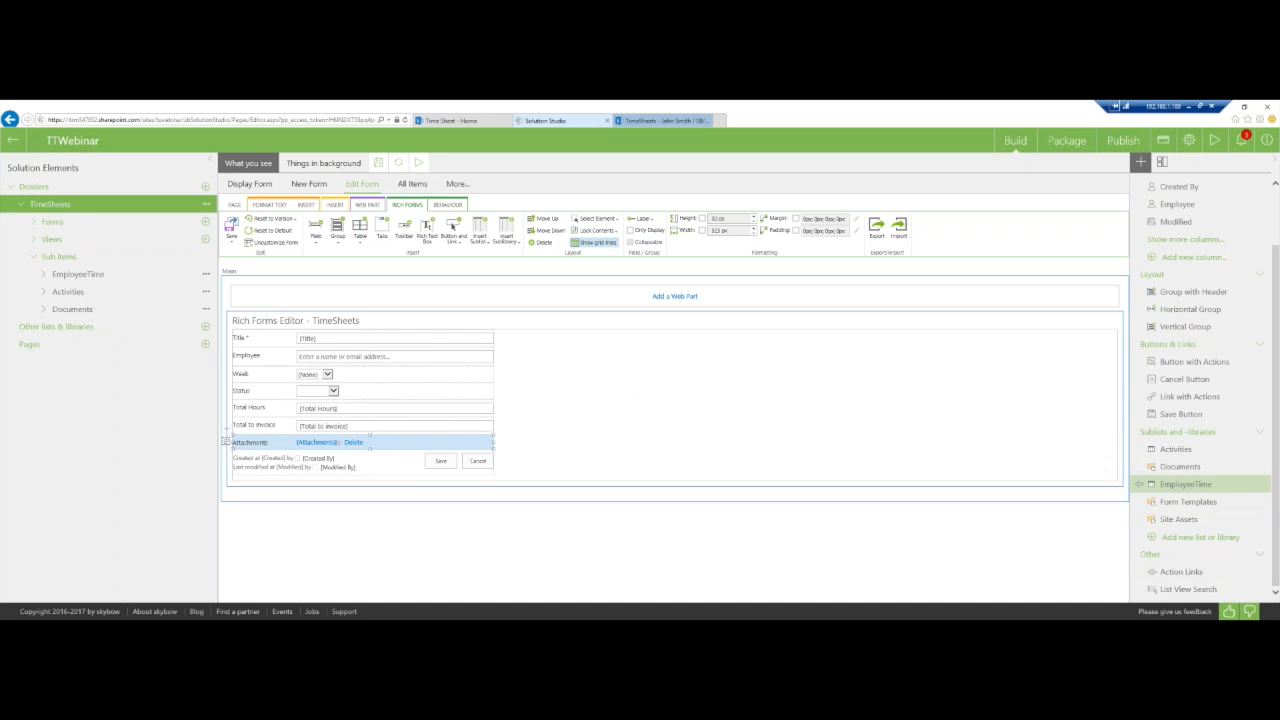
{"action": "left_click_drag", "start_coordinate": [1185, 484], "coordinate": [257, 446]}
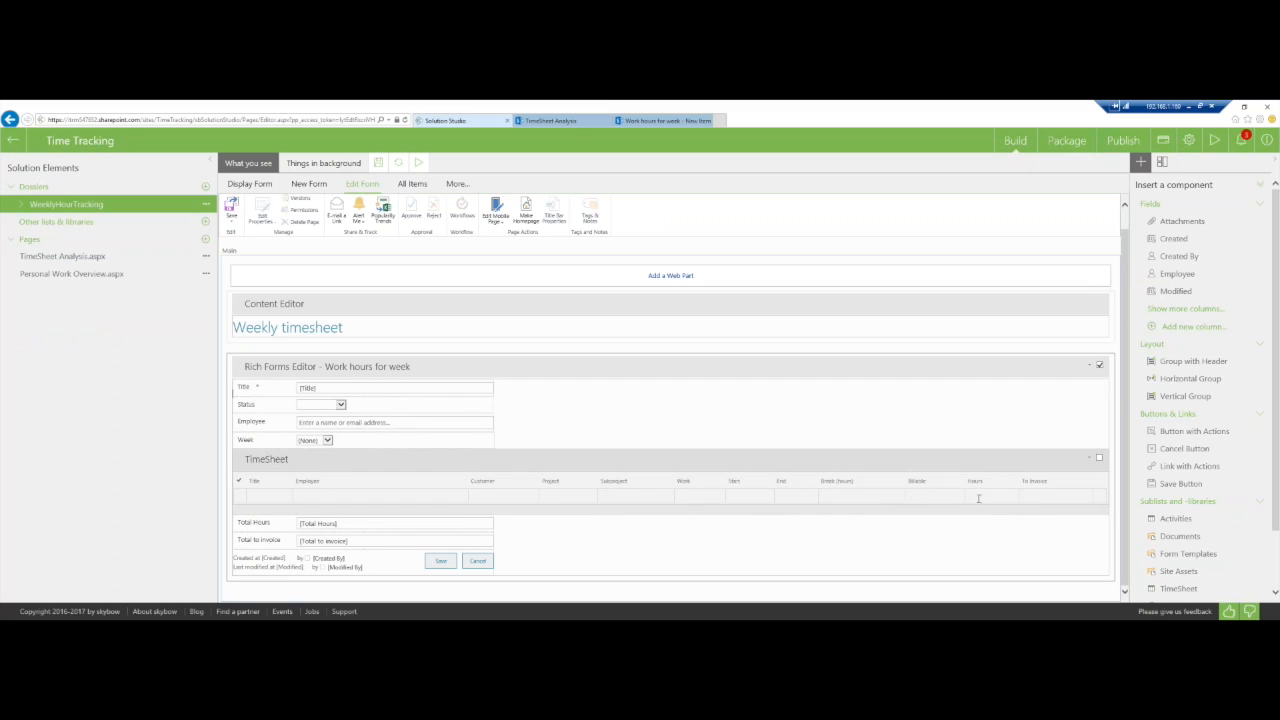
In the Time Tracking solution, examine the calculated expression of the TimeSheet sublist's Hours column and close it without changes.
{"action": "left_click", "coordinate": [1041, 496]}
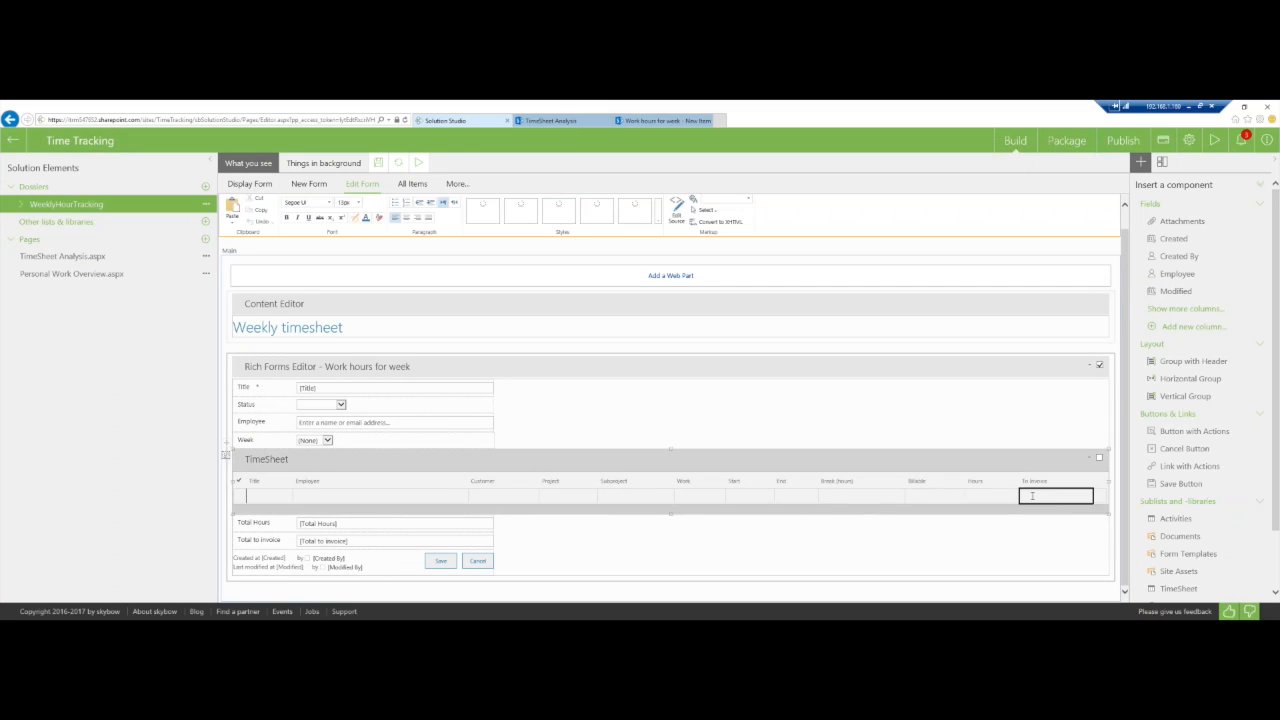
{"action": "left_click", "coordinate": [989, 497]}
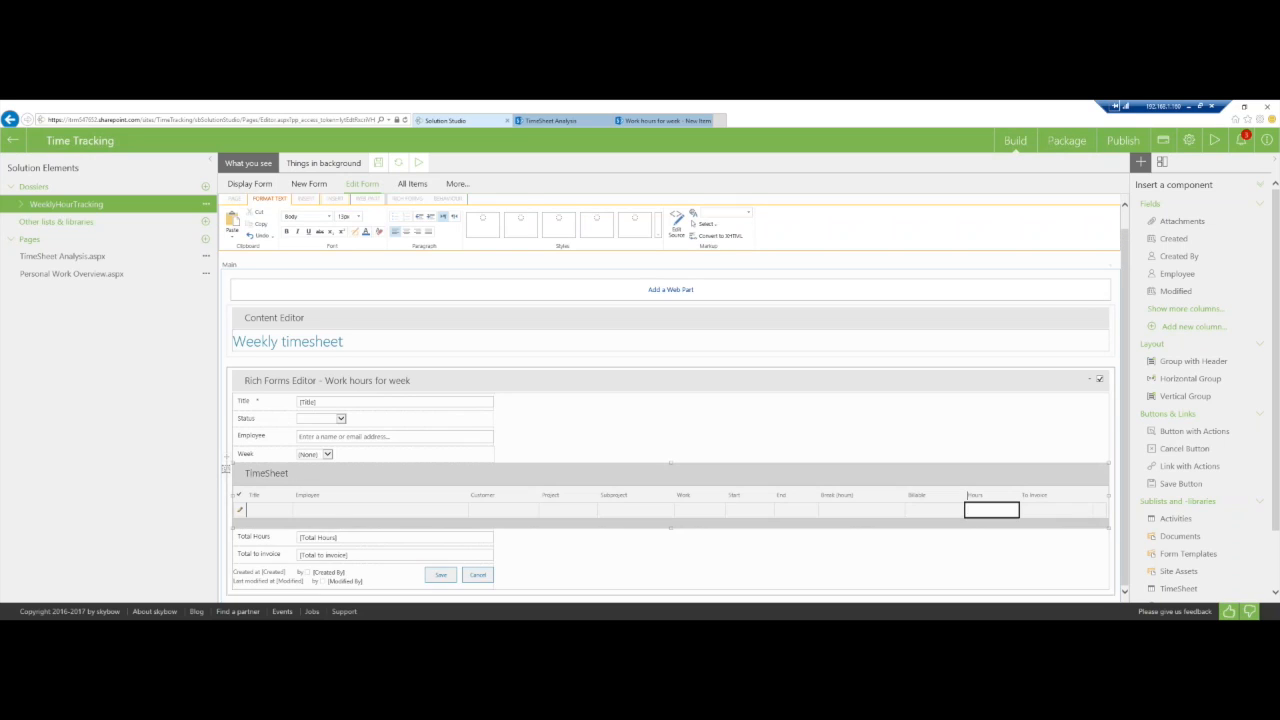
{"action": "left_click", "coordinate": [447, 205]}
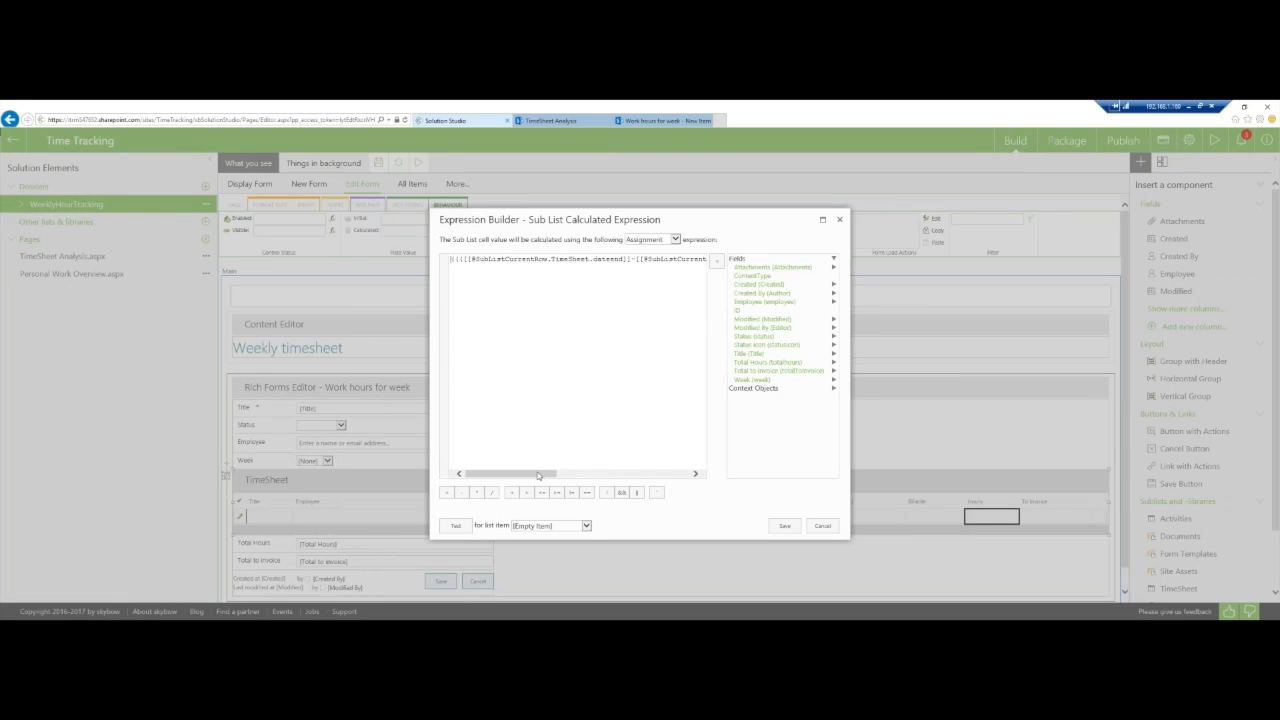
{"action": "left_click_drag", "start_coordinate": [588, 477], "coordinate": [457, 466]}
{"action": "left_click", "coordinate": [840, 220]}
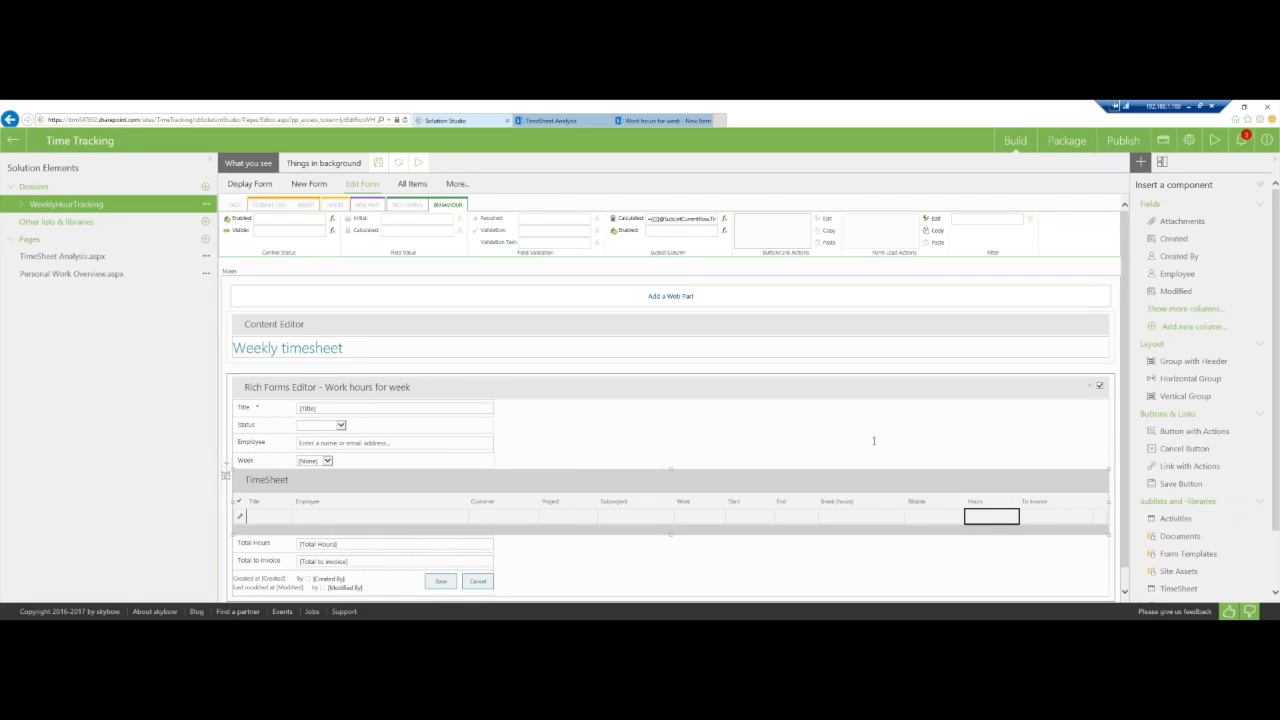
Open the Total Hours field's calculated value expression and examine its reference to the TimeSheet sublist.
{"action": "left_click", "coordinate": [363, 536]}
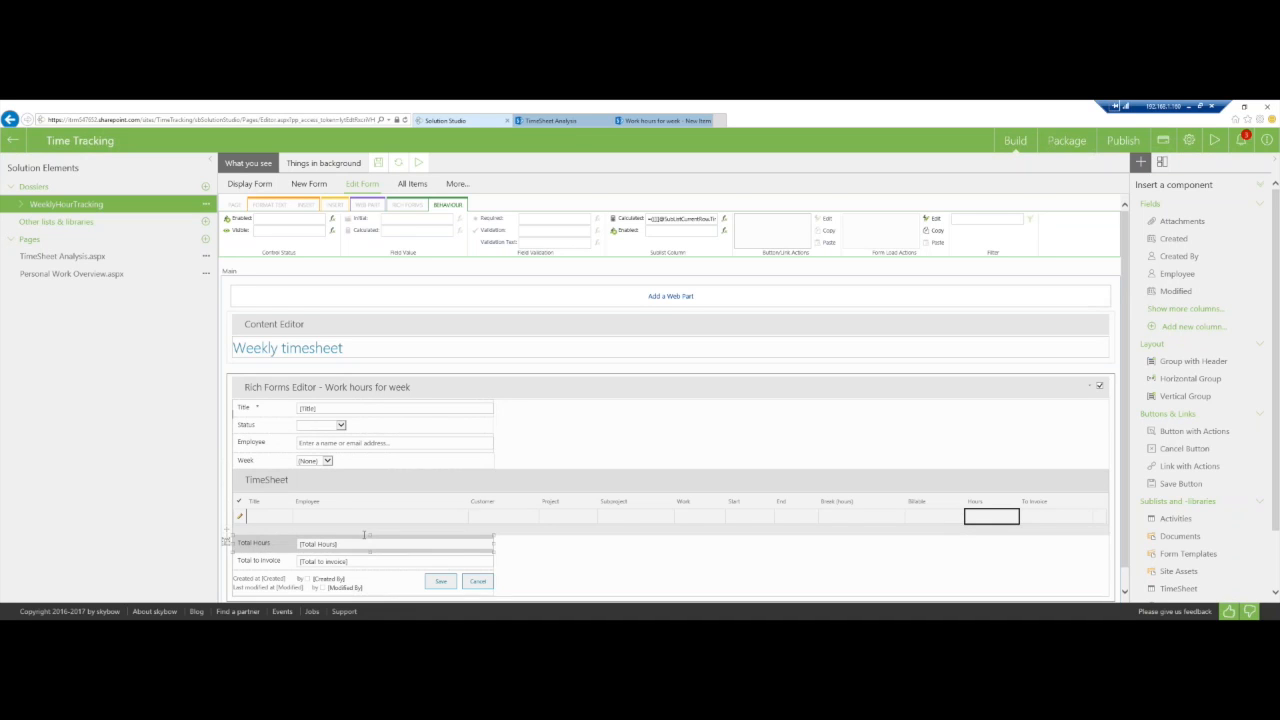
{"action": "scroll", "coordinate": [360, 538], "scroll_direction": "down", "scroll_amount": 1}
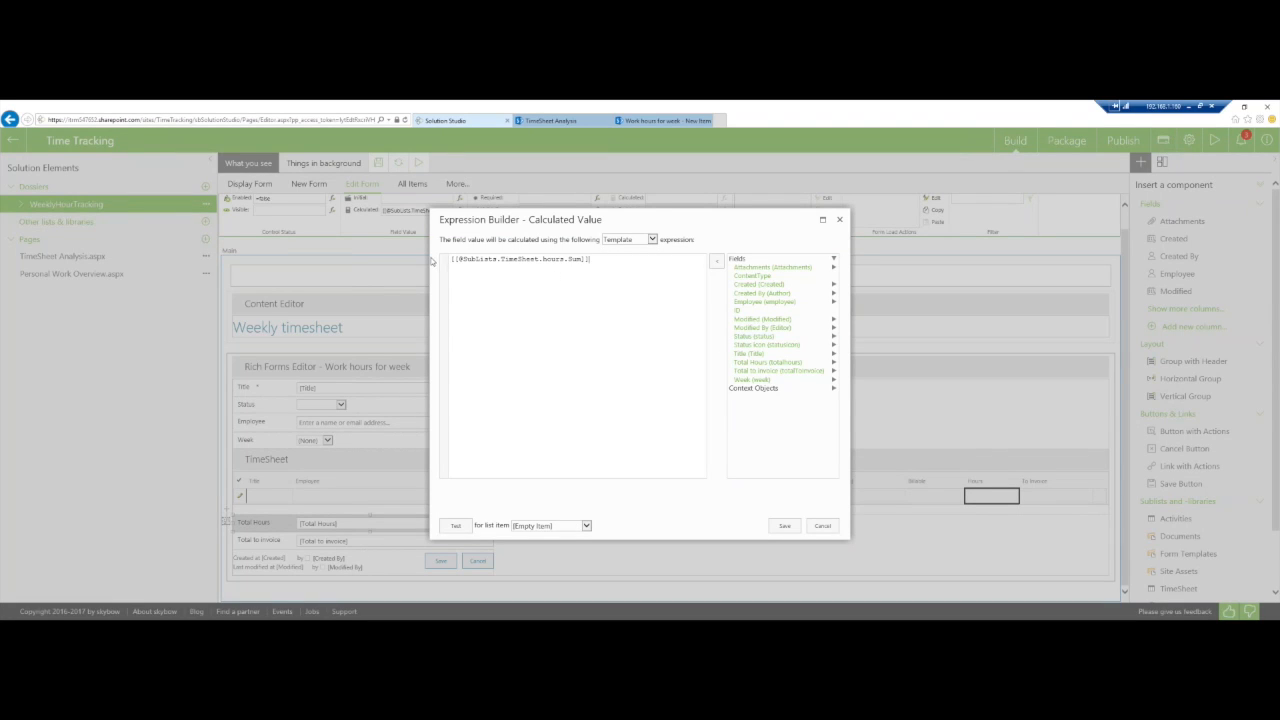
{"action": "left_click_drag", "start_coordinate": [463, 260], "coordinate": [583, 260]}
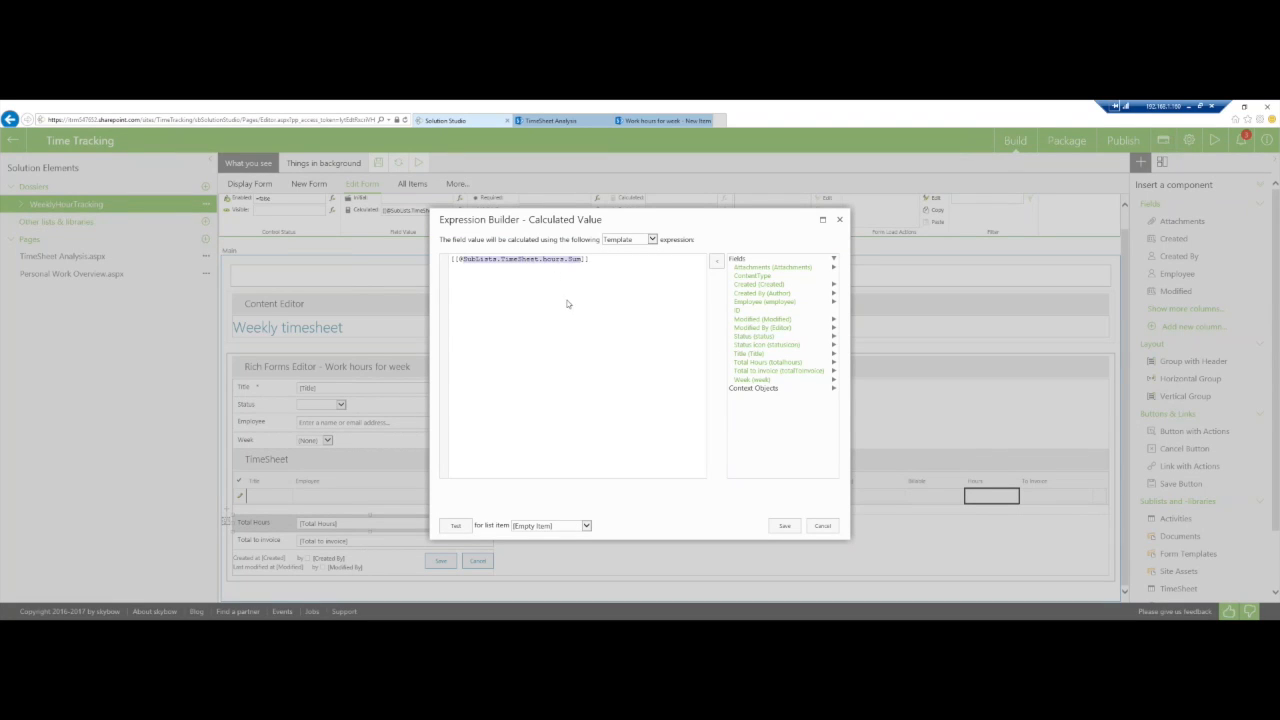
{"action": "double_click", "coordinate": [531, 261]}
Examine the aggregate functions of the TimeSheet sublist's Hours field under Context Objects and close the expression builder without changes.
{"action": "left_click", "coordinate": [834, 390]}
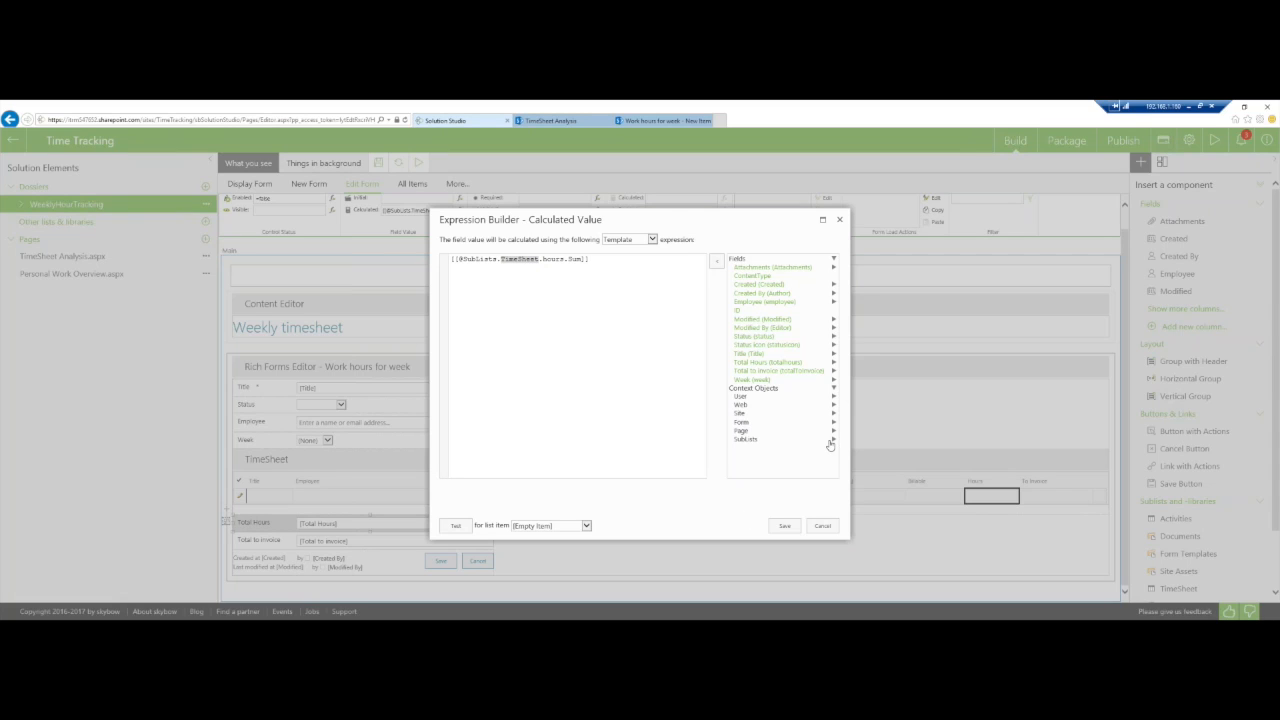
{"action": "left_click", "coordinate": [834, 439]}
{"action": "left_click", "coordinate": [834, 448]}
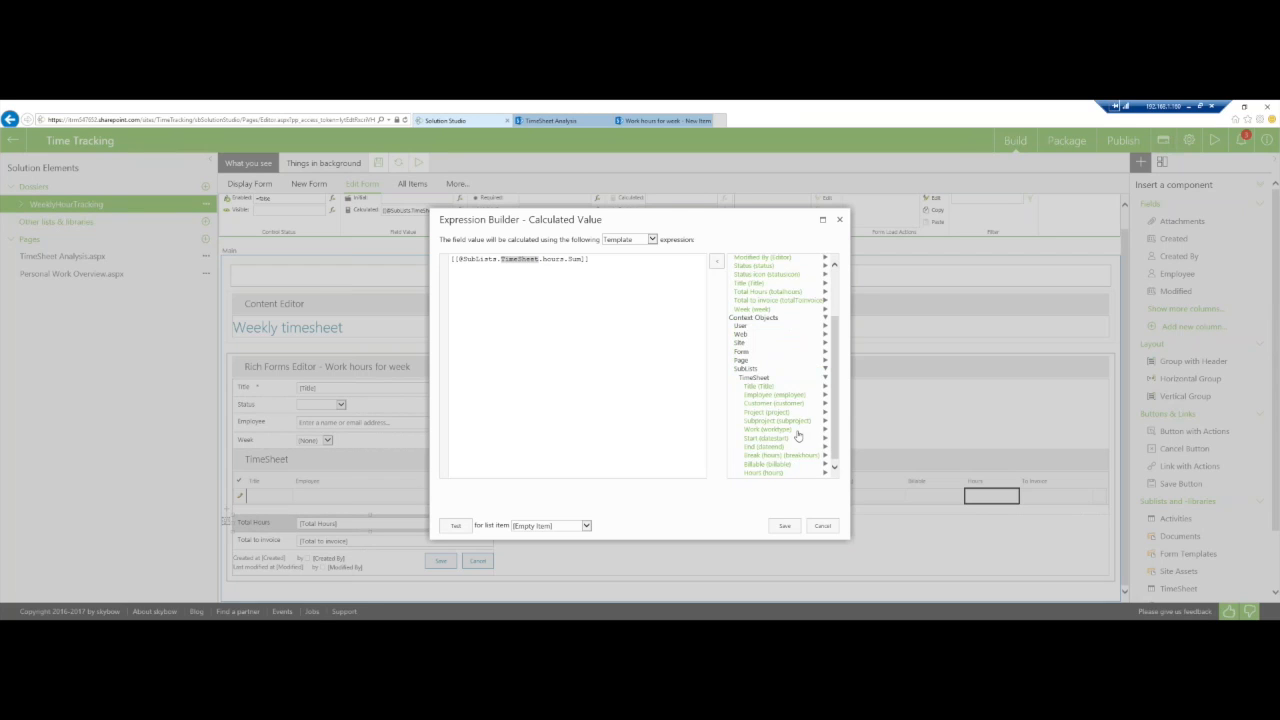
{"action": "scroll", "coordinate": [795, 448], "scroll_direction": "down", "scroll_amount": 2}
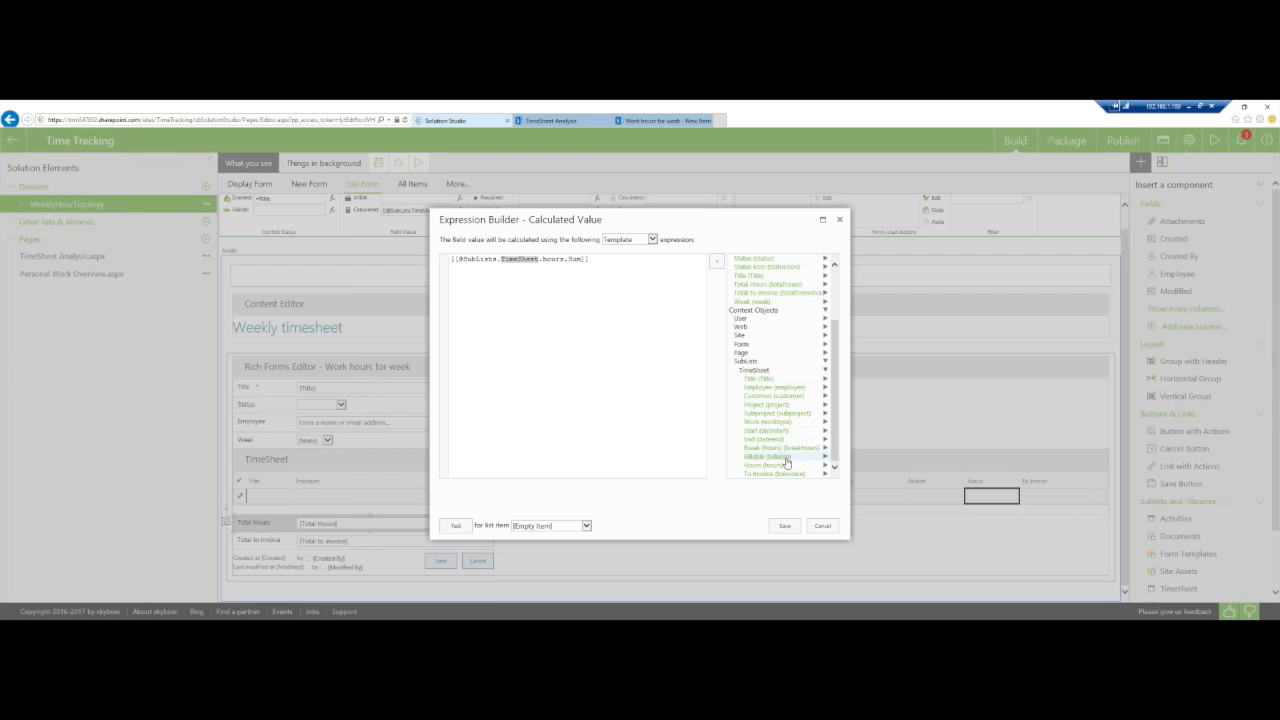
{"action": "left_click", "coordinate": [826, 465]}
{"action": "scroll", "coordinate": [801, 437], "scroll_direction": "down", "scroll_amount": 2}
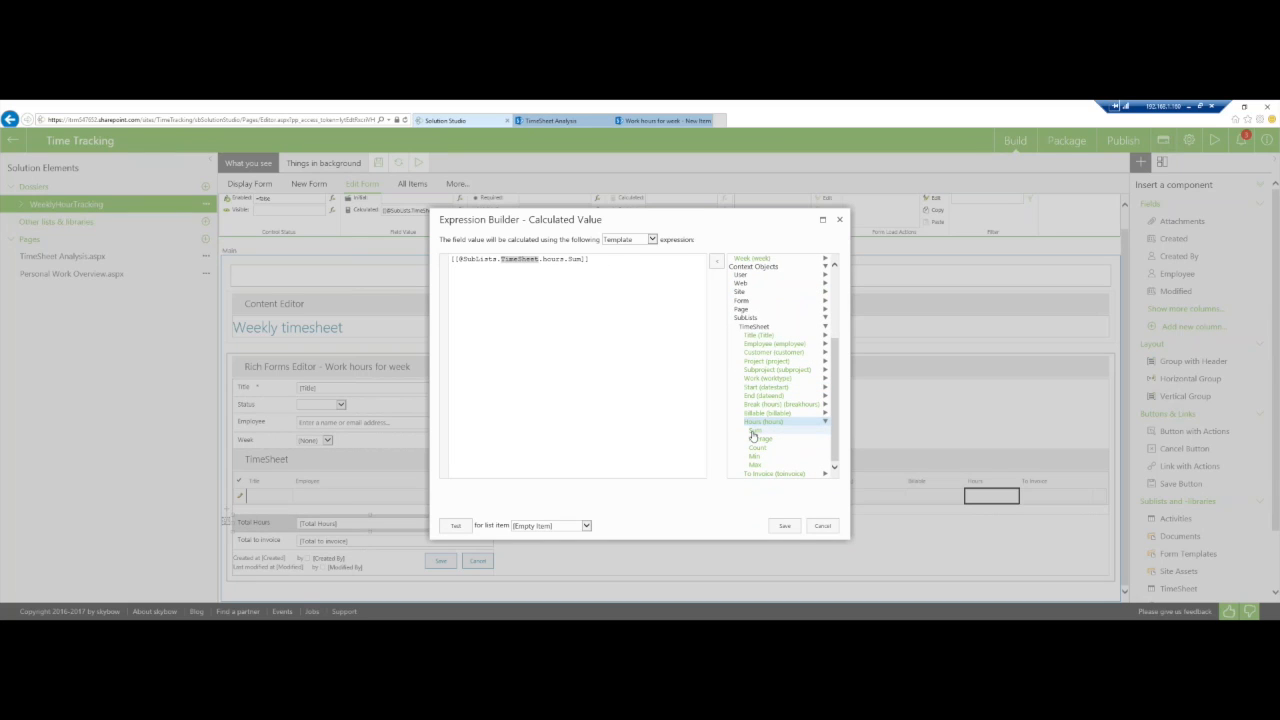
{"action": "left_click", "coordinate": [573, 260]}
{"action": "left_click", "coordinate": [839, 220]}
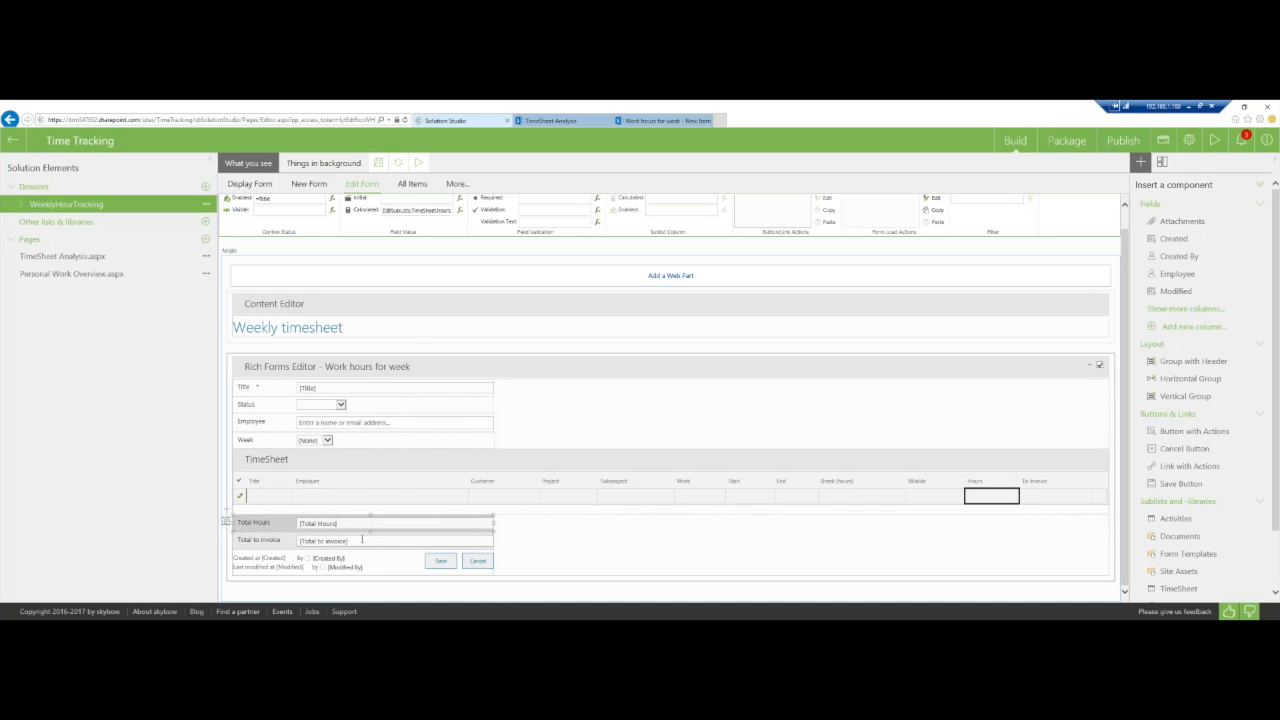
Examine the calculated value expression of the Total to invoice field and cancel without changes.
{"action": "left_click", "coordinate": [260, 540]}
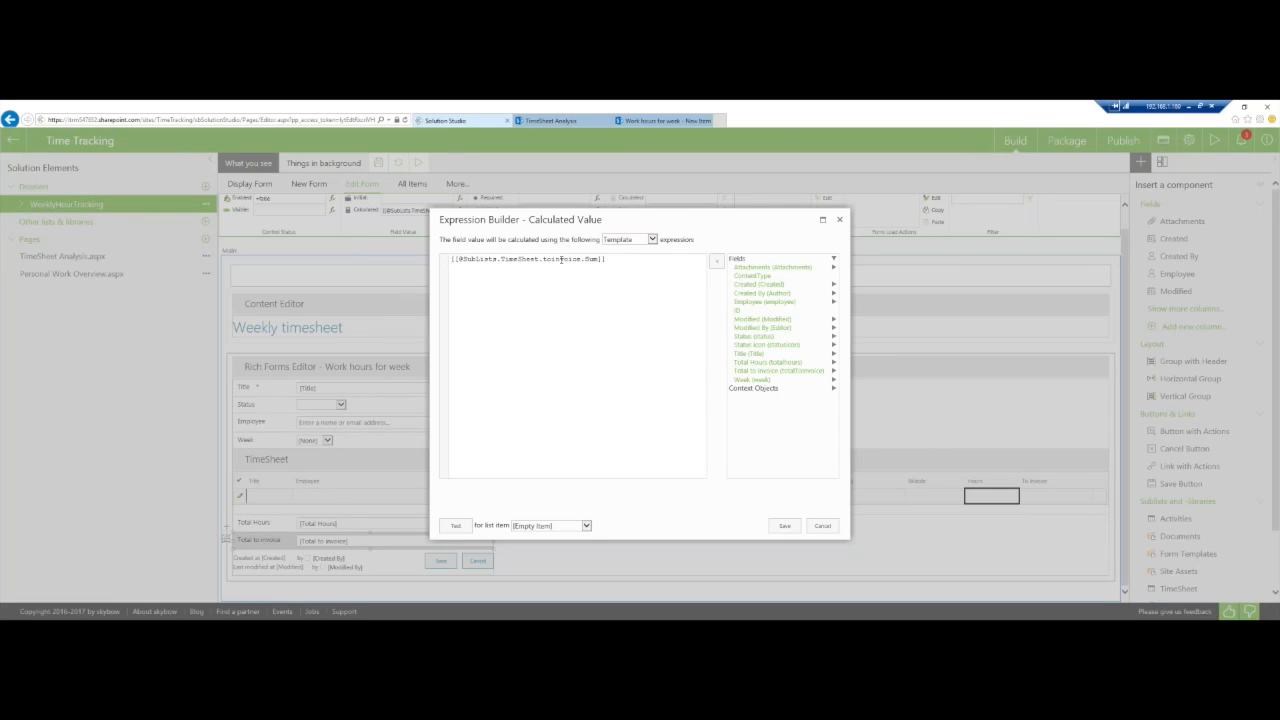
{"action": "double_click", "coordinate": [561, 259]}
{"action": "left_click", "coordinate": [822, 527]}
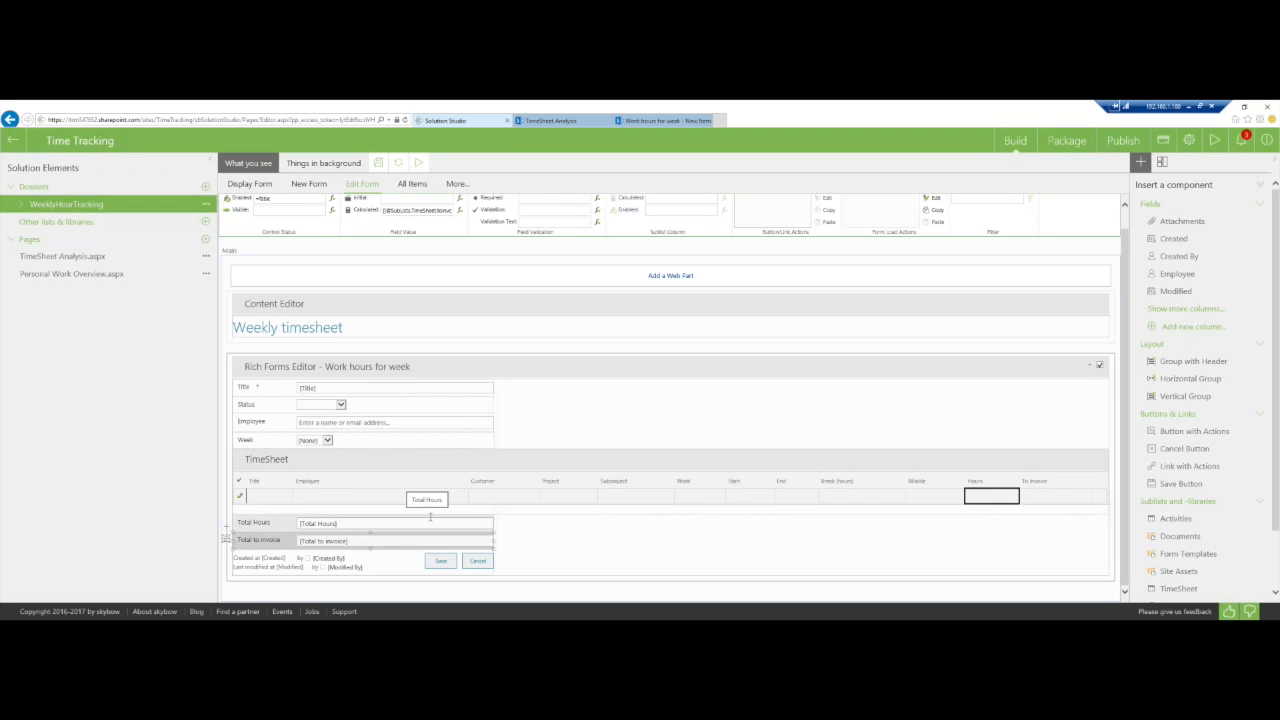
In the Time Tracking site, open the 06/2017 timesheet with the Info required status from the home page for editing.
{"action": "left_click", "coordinate": [550, 120]}
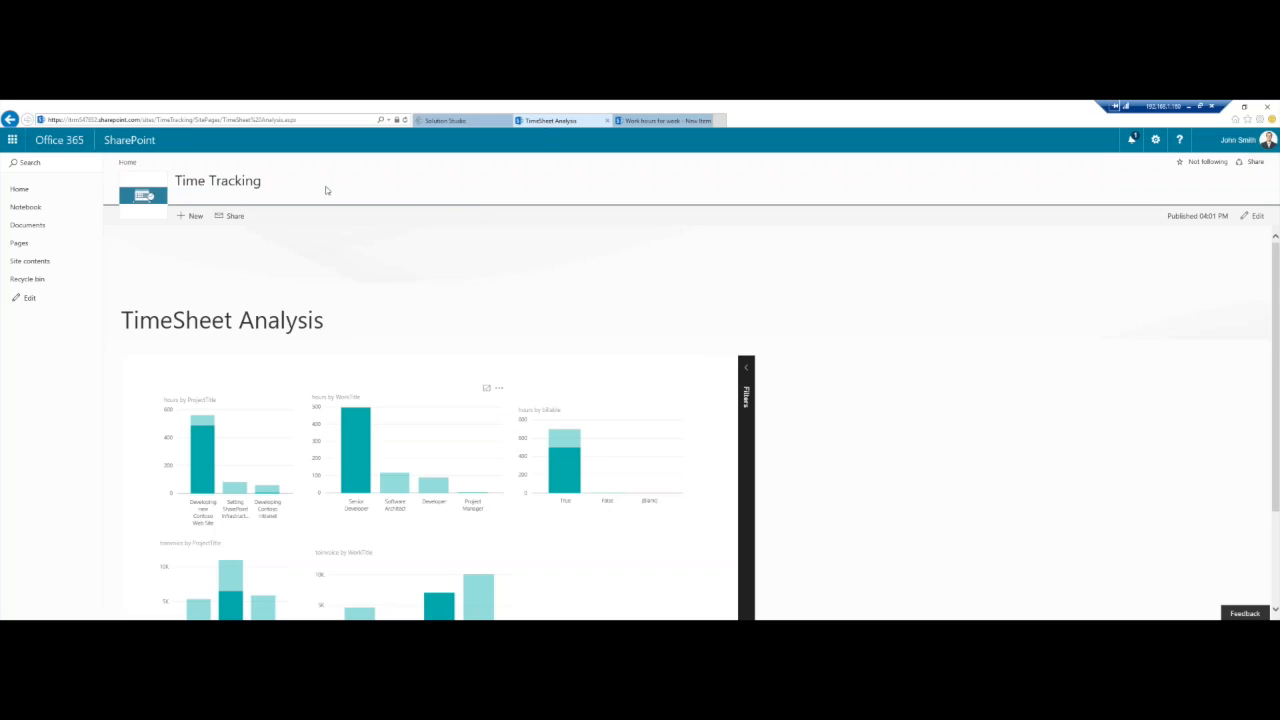
{"action": "left_click", "coordinate": [21, 196]}
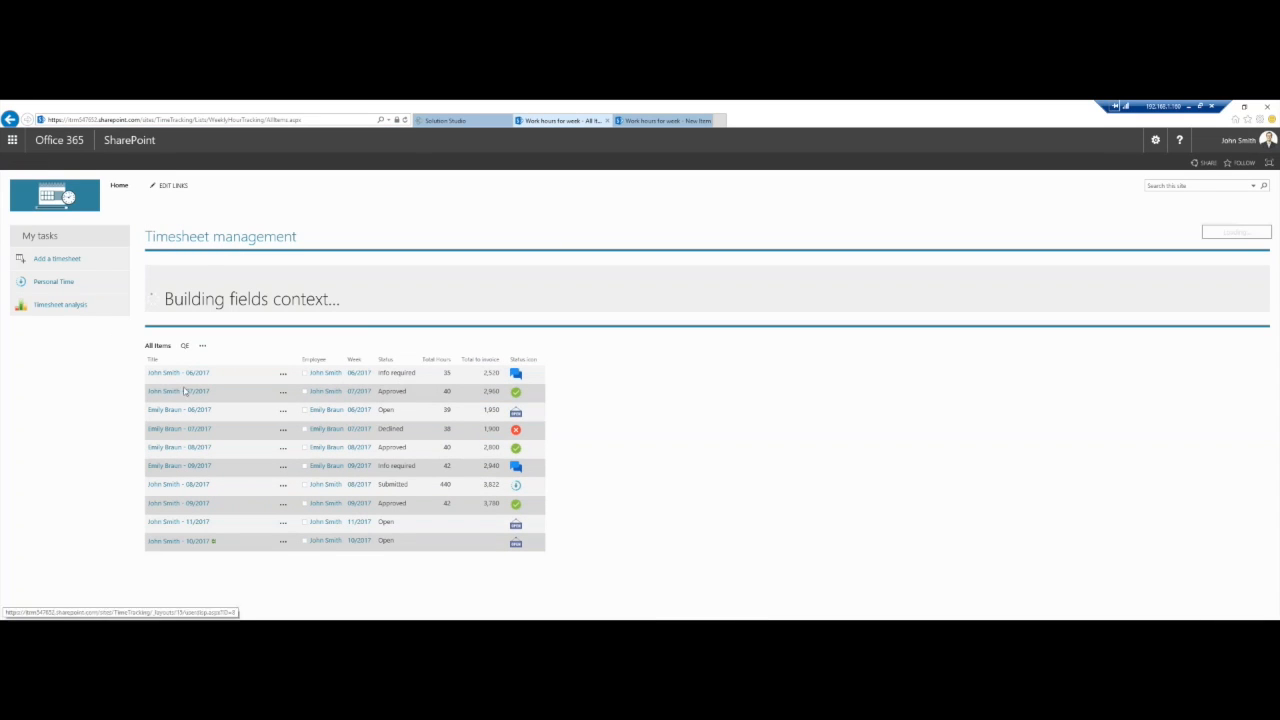
{"action": "left_click", "coordinate": [190, 405]}
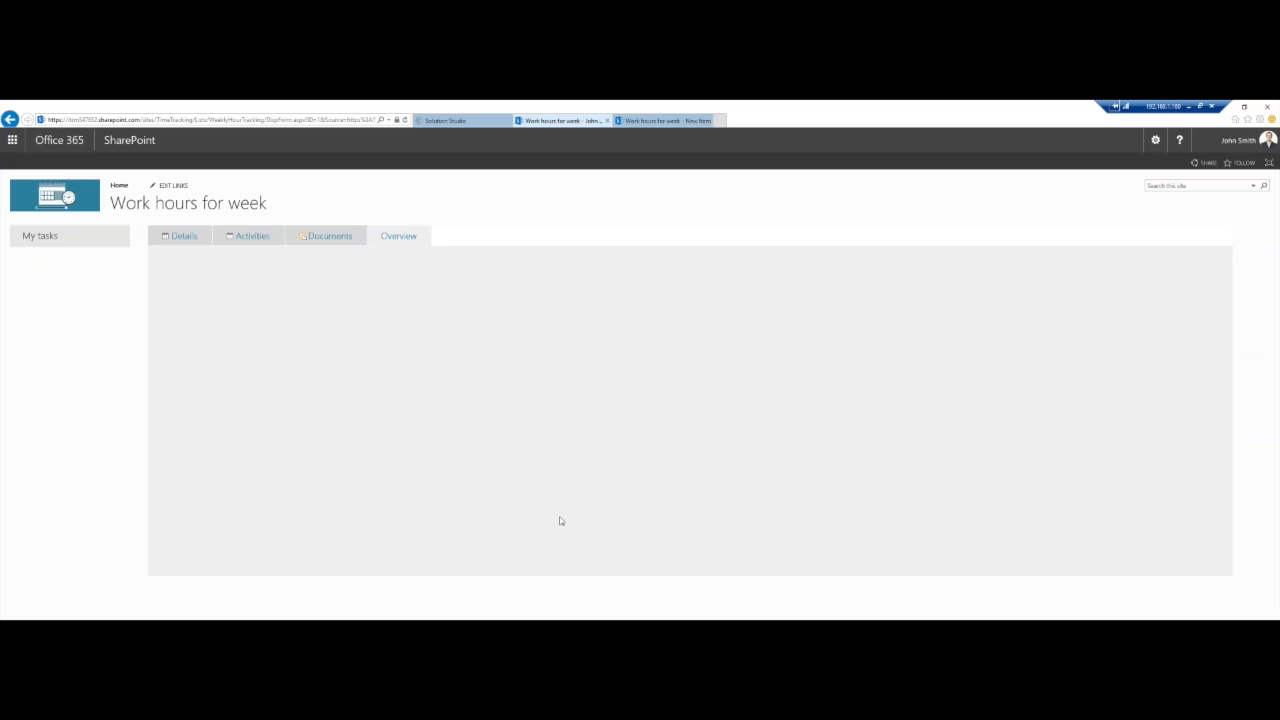
{"action": "left_click", "coordinate": [189, 237]}
{"action": "left_click", "coordinate": [52, 259]}
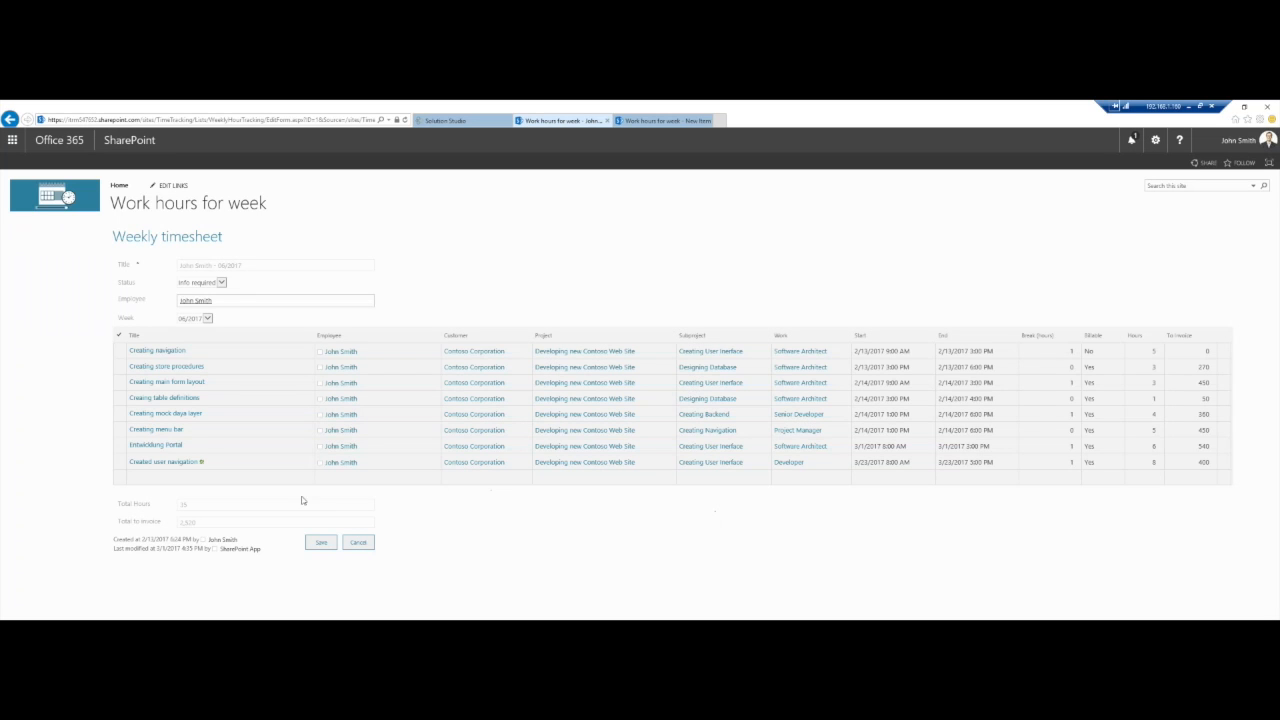
Copy the customer Contoso Corporation from the Created user navigation row down into four new rows of the timesheet.
{"action": "left_click", "coordinate": [439, 466]}
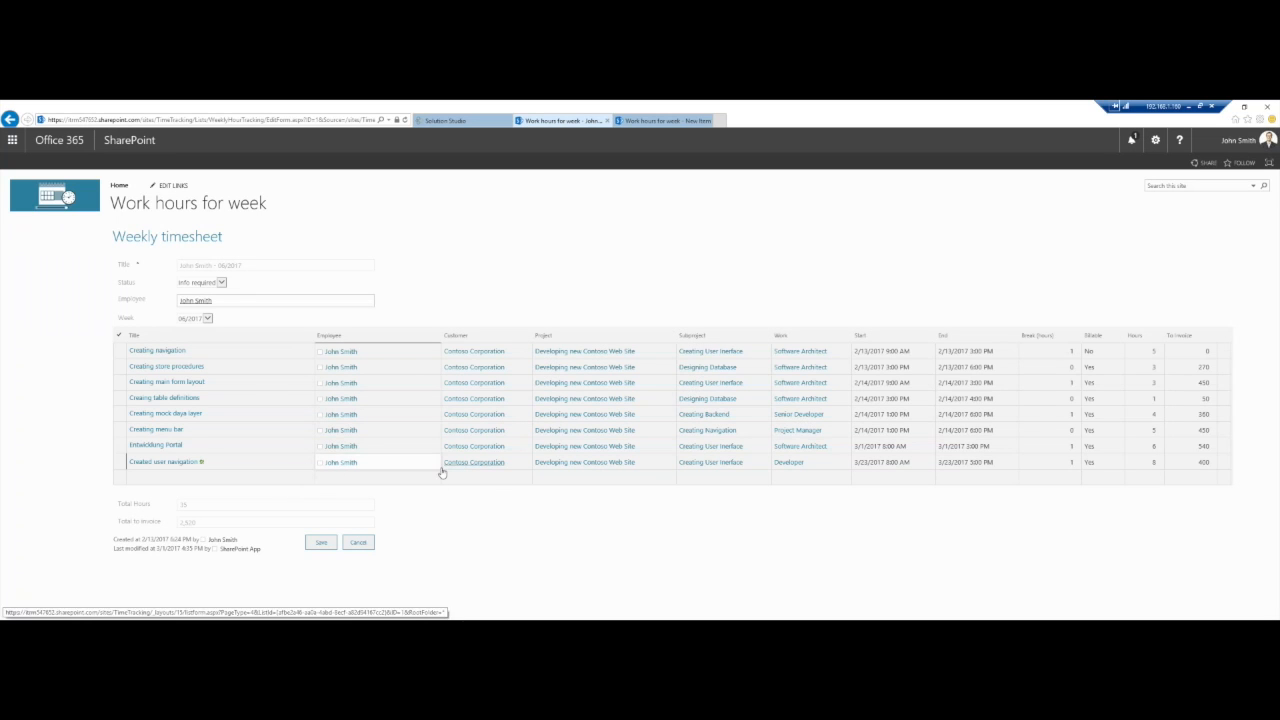
{"action": "left_click", "coordinate": [523, 466]}
{"action": "left_click", "coordinate": [526, 463]}
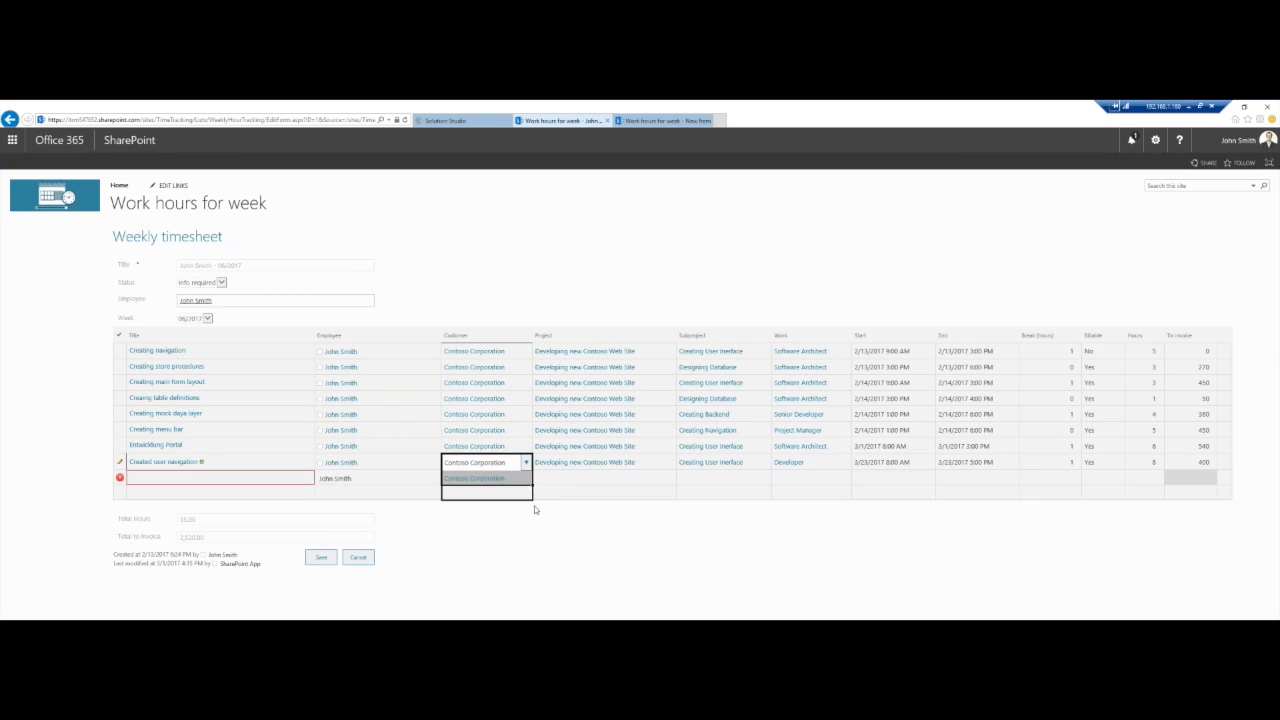
{"action": "left_click_drag", "start_coordinate": [534, 500], "coordinate": [530, 528]}
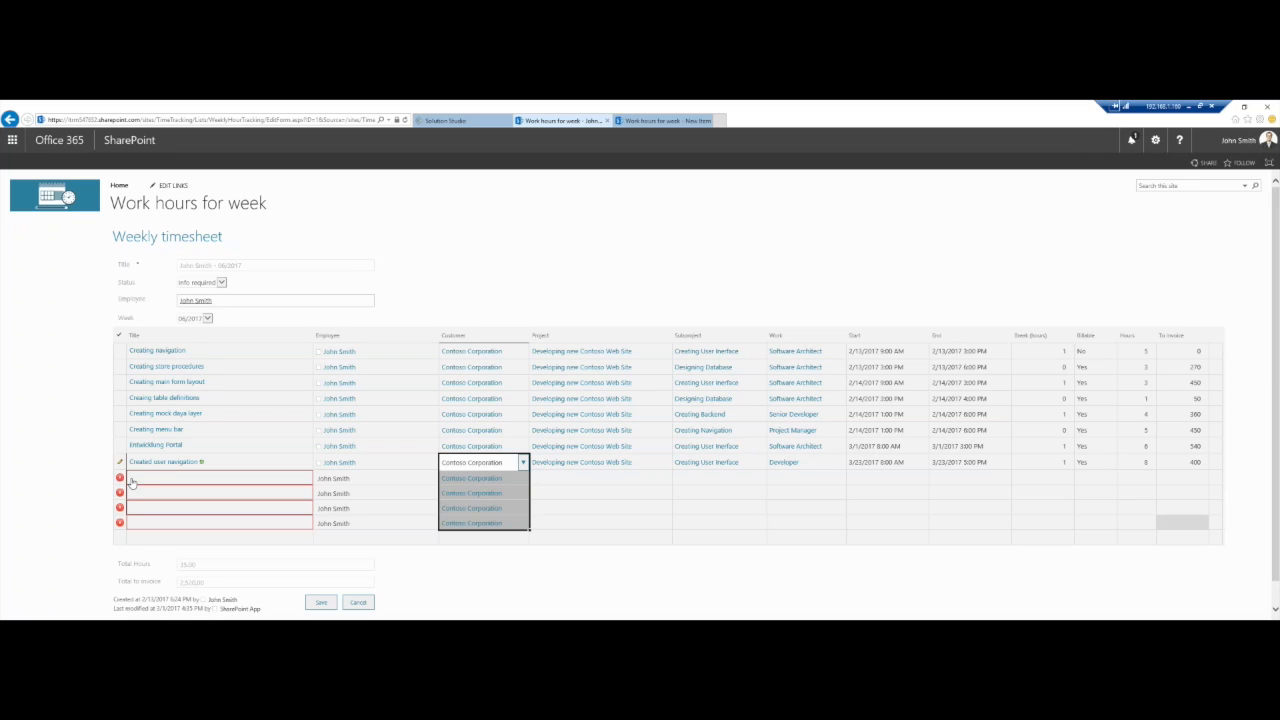
Fill the project Developing new Contoso Web Site down into the four new rows.
{"action": "left_click", "coordinate": [578, 478]}
{"action": "key", "text": "Up"}
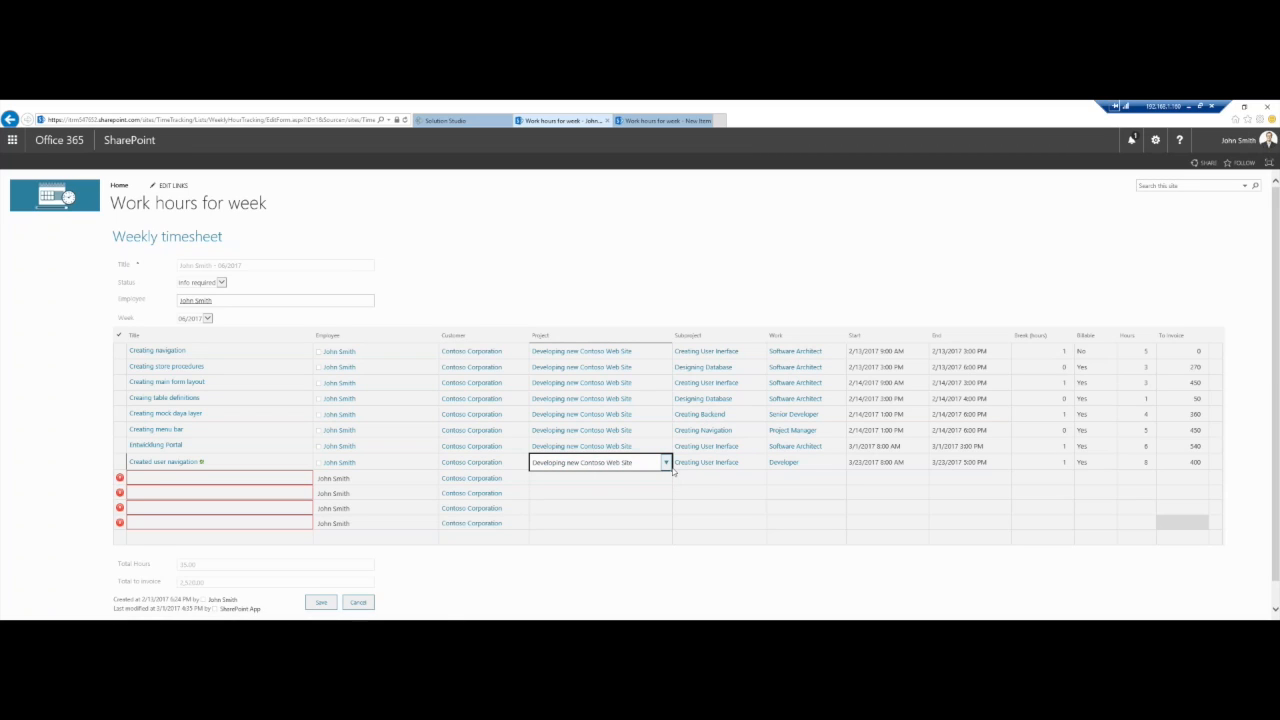
{"action": "left_click_drag", "start_coordinate": [673, 473], "coordinate": [674, 520]}
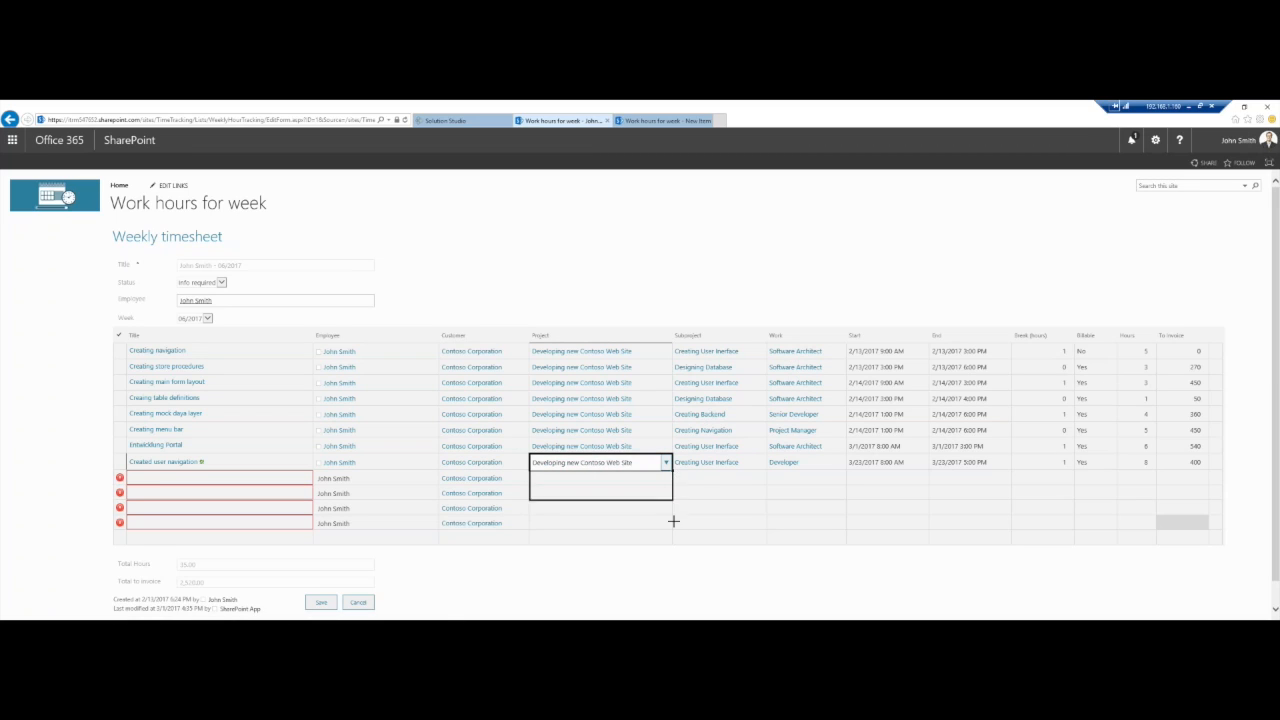
Copy the Created user navigation row's Subproject and its Work value Developer down into the four new rows.
{"action": "left_click", "coordinate": [754, 466]}
{"action": "key", "text": "Down"}
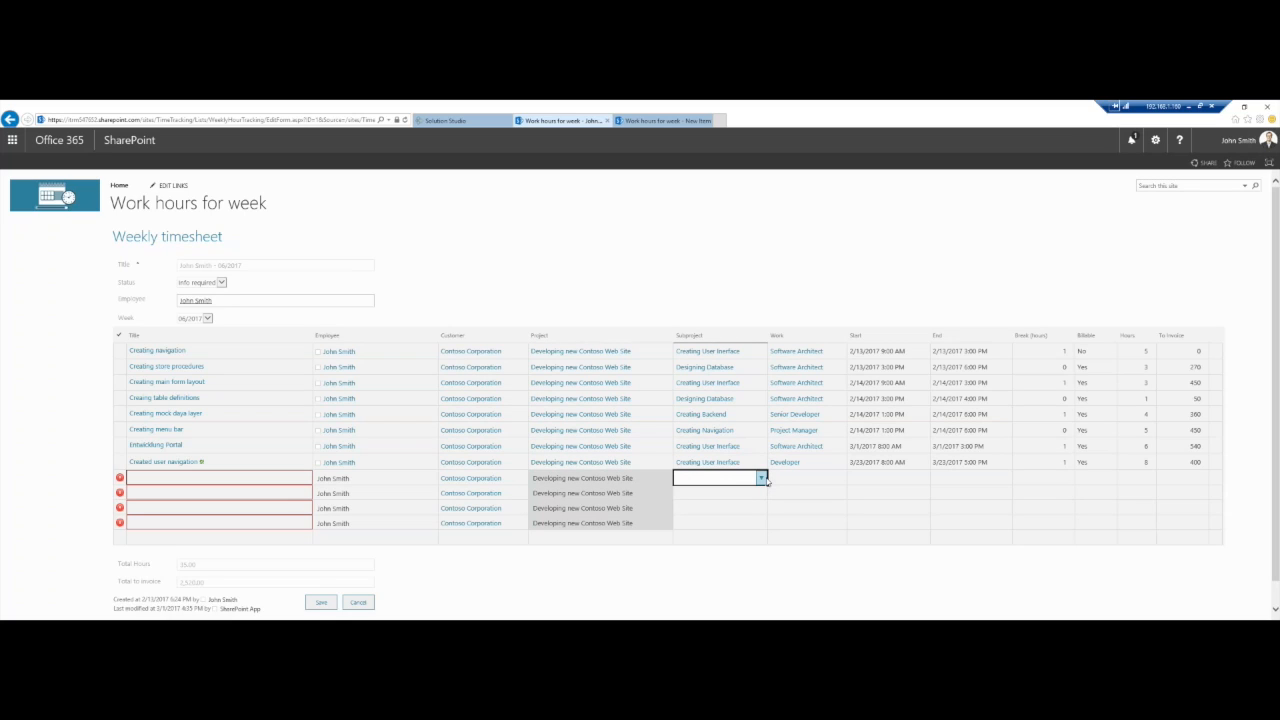
{"action": "left_click", "coordinate": [762, 467]}
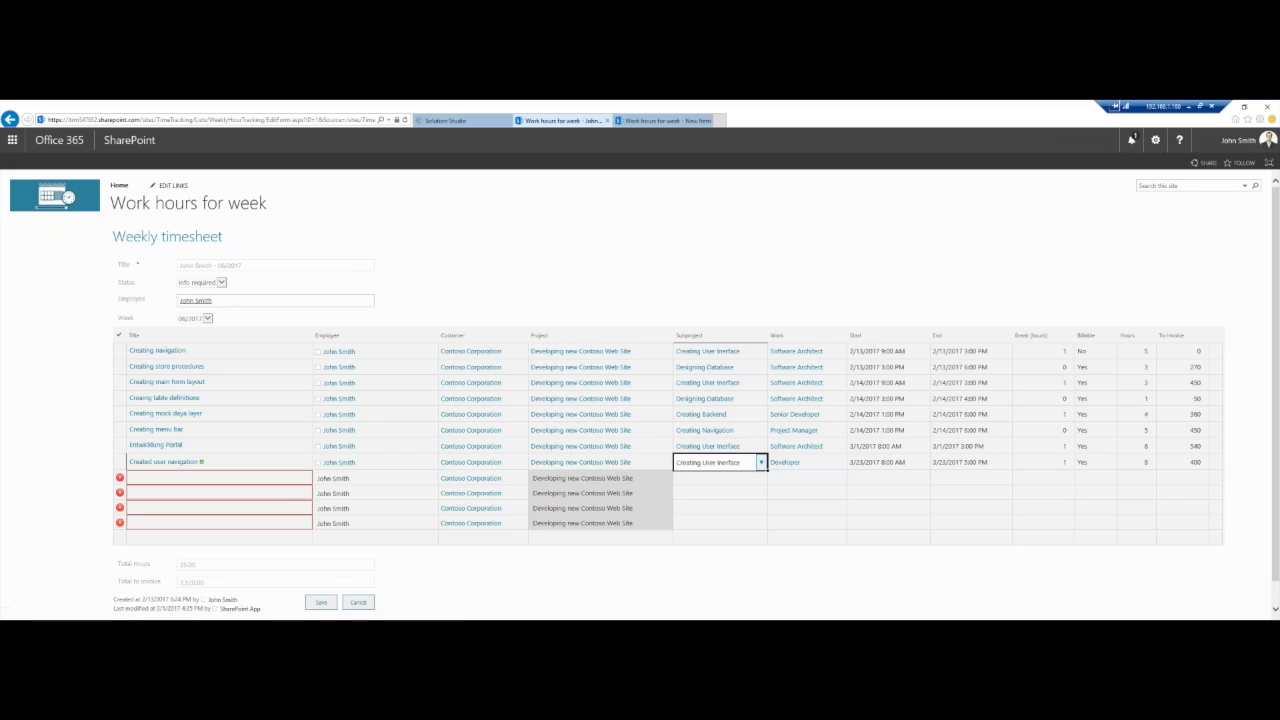
{"action": "left_click_drag", "start_coordinate": [767, 471], "coordinate": [768, 528]}
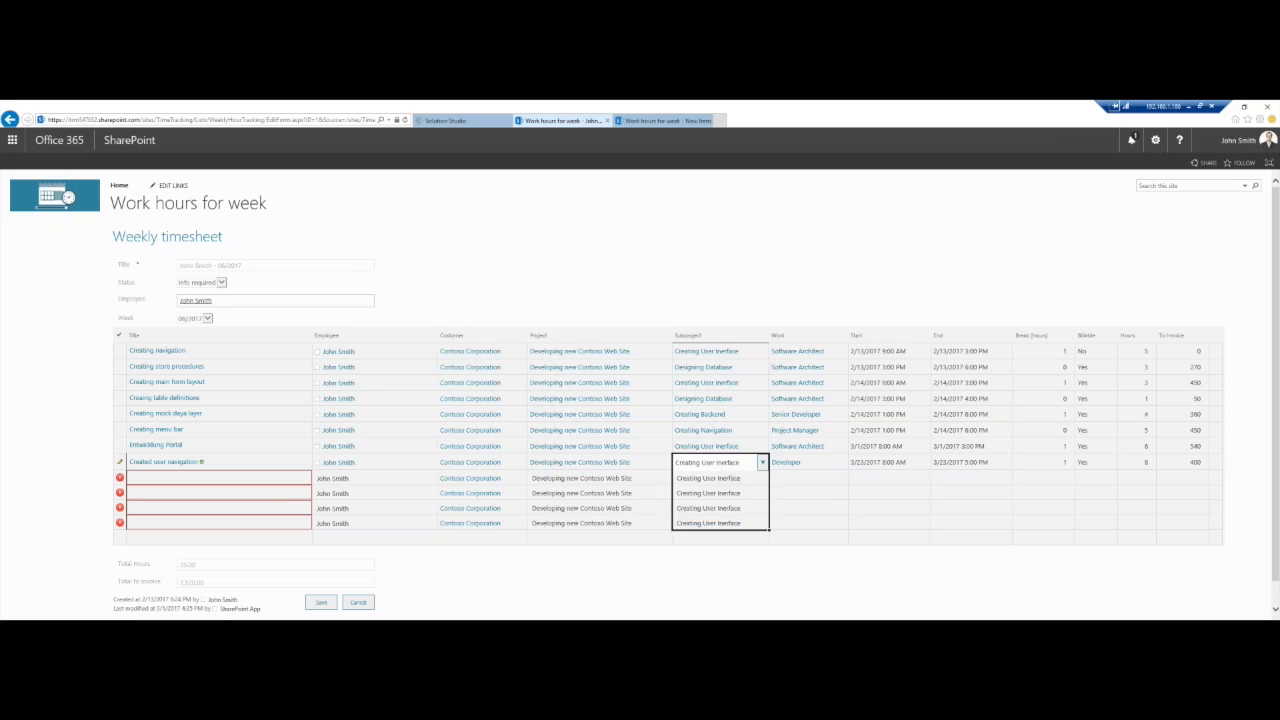
{"action": "left_click", "coordinate": [832, 464]}
{"action": "left_click_drag", "start_coordinate": [847, 470], "coordinate": [847, 525]}
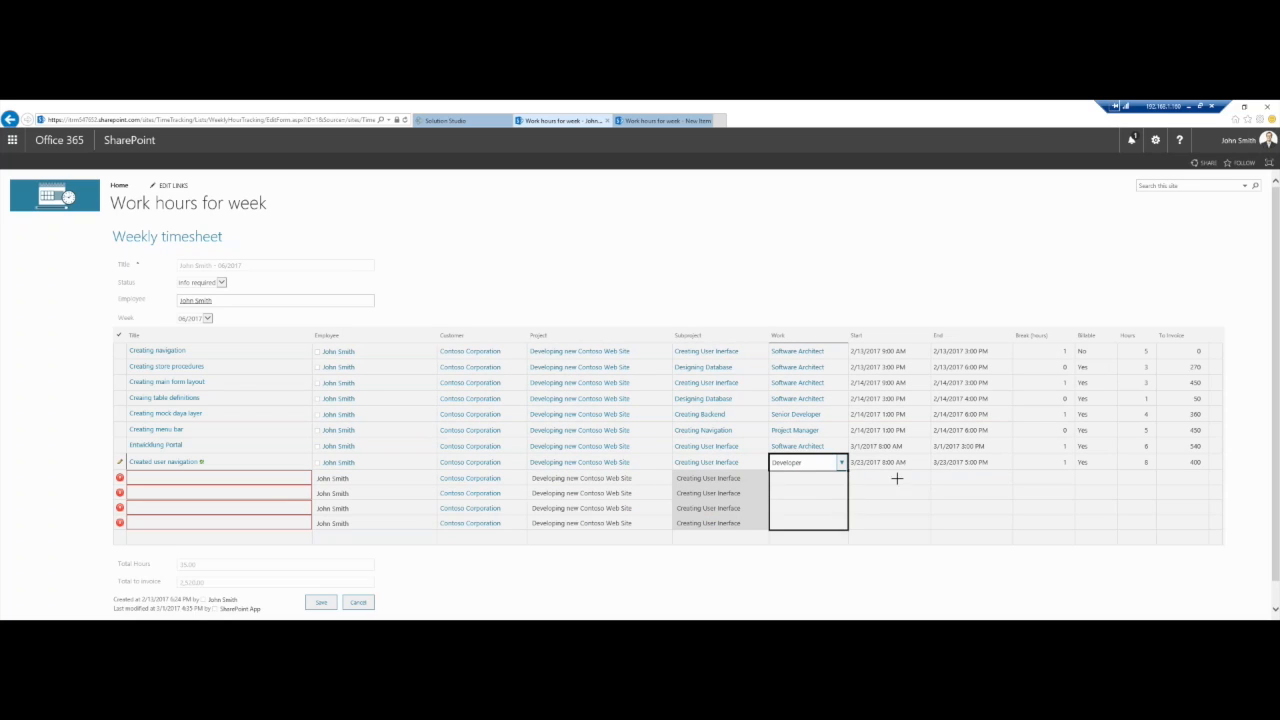
Fill the start 3/23/2017 8:00 AM and the end 3/23/2017 5:00 PM down into the four new rows.
{"action": "left_click", "coordinate": [922, 465]}
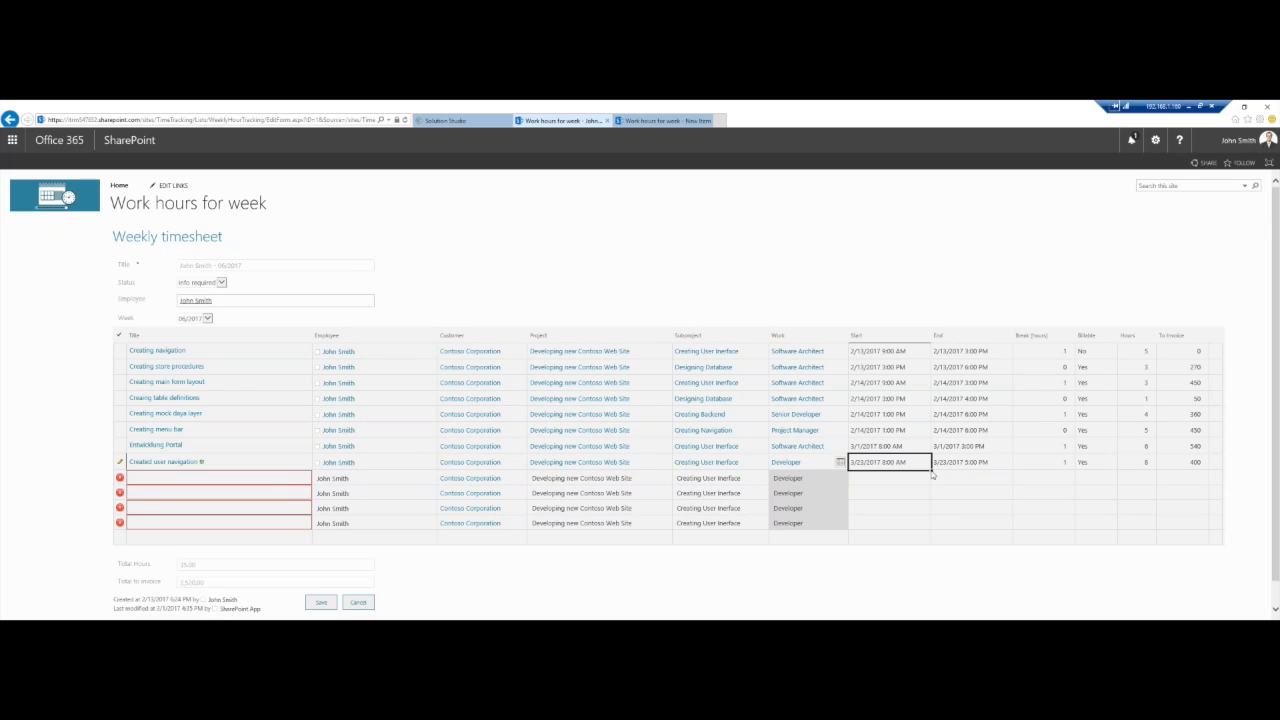
{"action": "left_click_drag", "start_coordinate": [932, 470], "coordinate": [932, 528]}
{"action": "left_click", "coordinate": [1008, 468]}
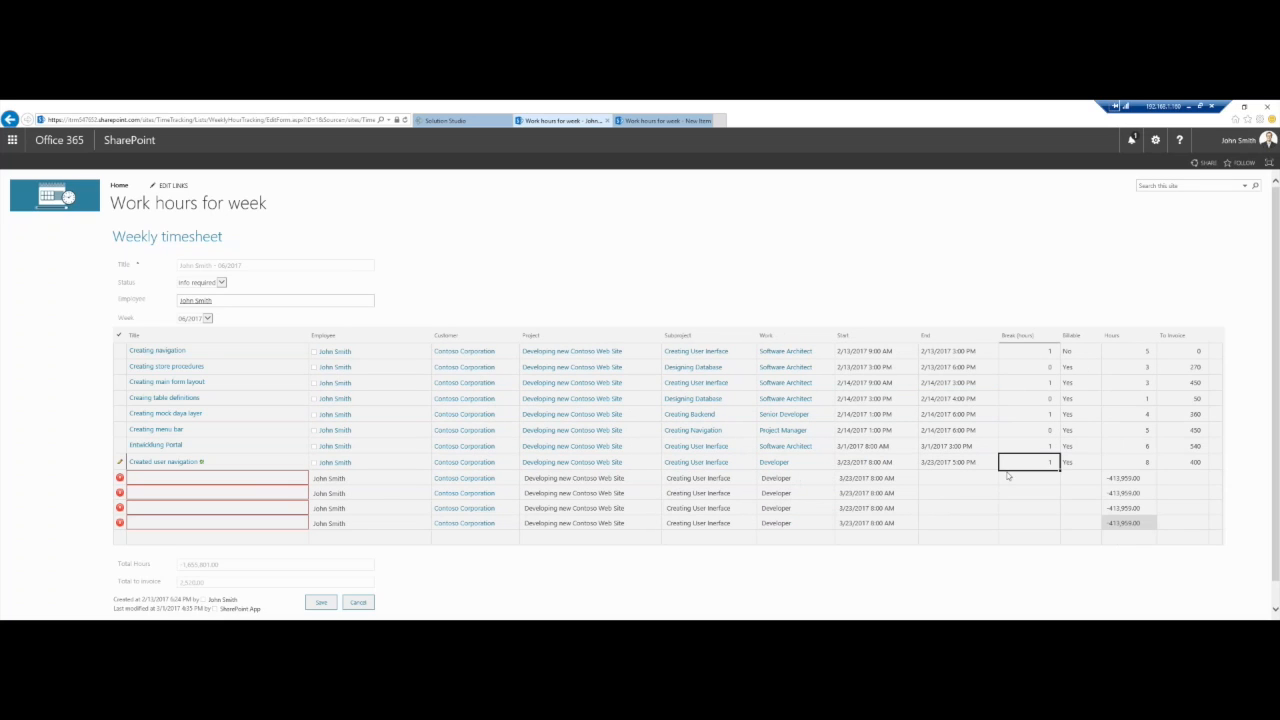
{"action": "key", "text": "Left"}
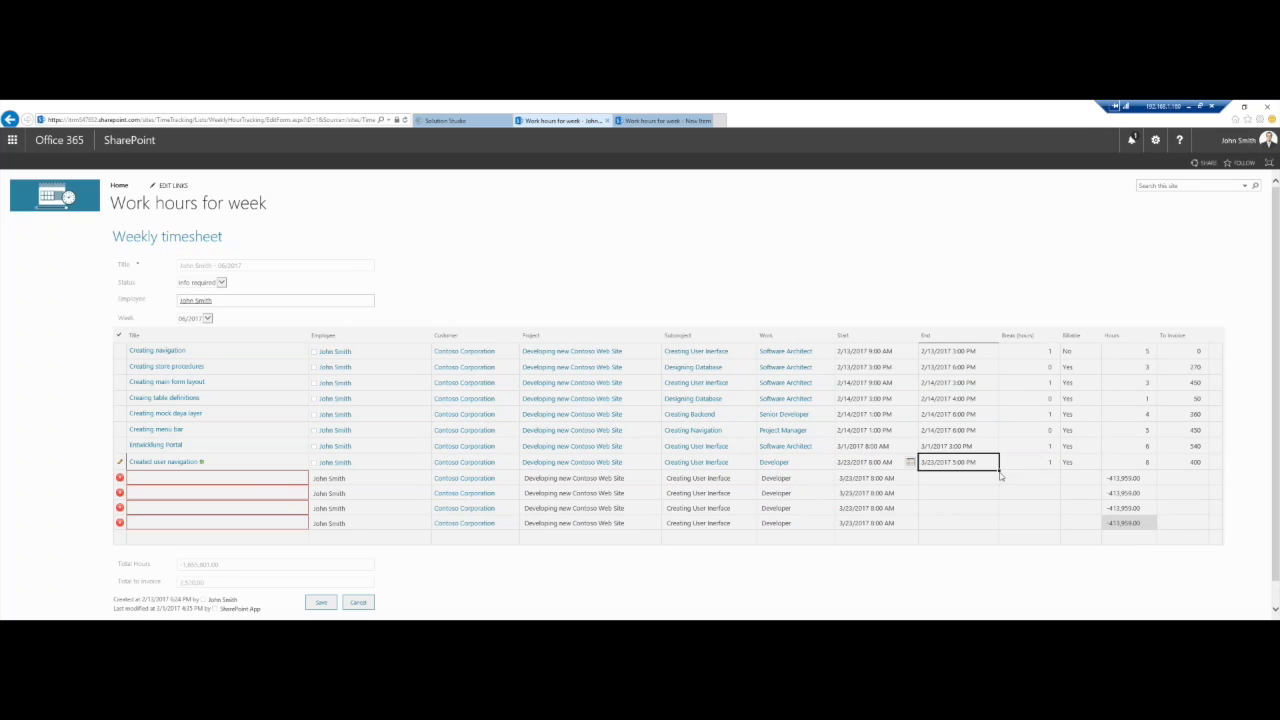
{"action": "left_click_drag", "start_coordinate": [998, 508], "coordinate": [998, 524]}
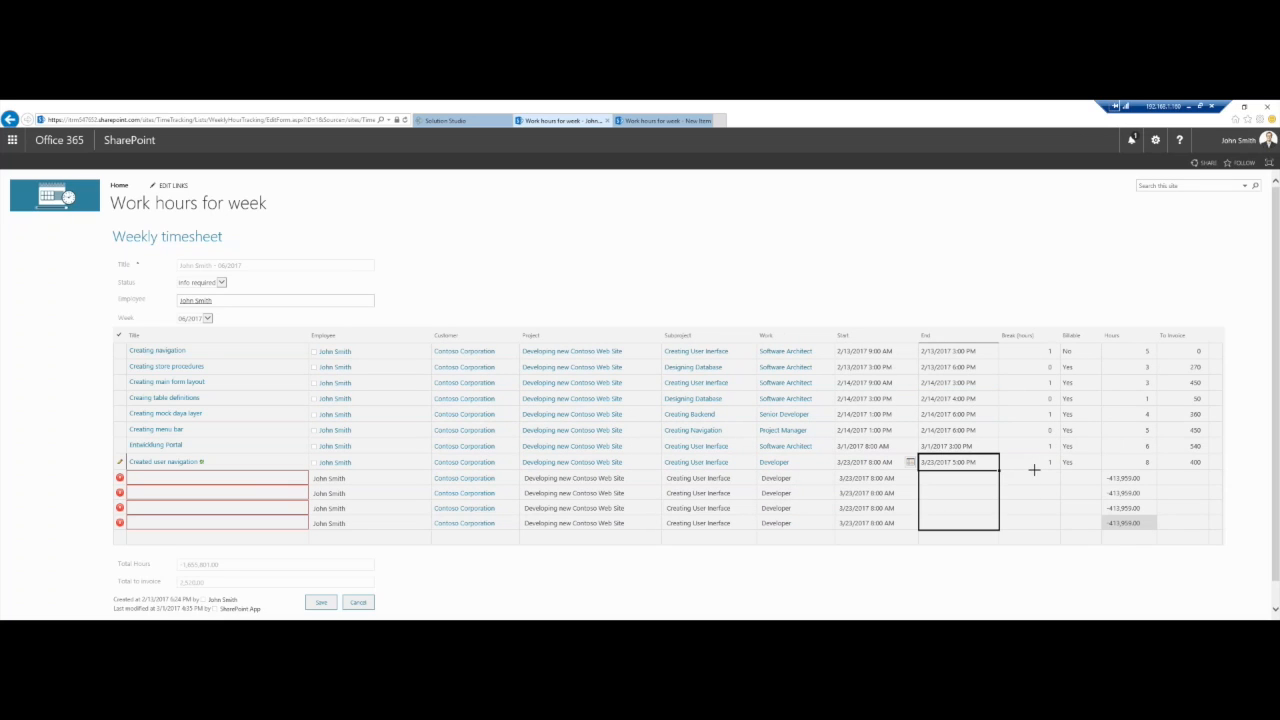
Fill a break of 1 hour and the Billable value Yes down into the four new rows.
{"action": "left_click", "coordinate": [1070, 466]}
{"action": "left_click_drag", "start_coordinate": [1076, 469], "coordinate": [1072, 524]}
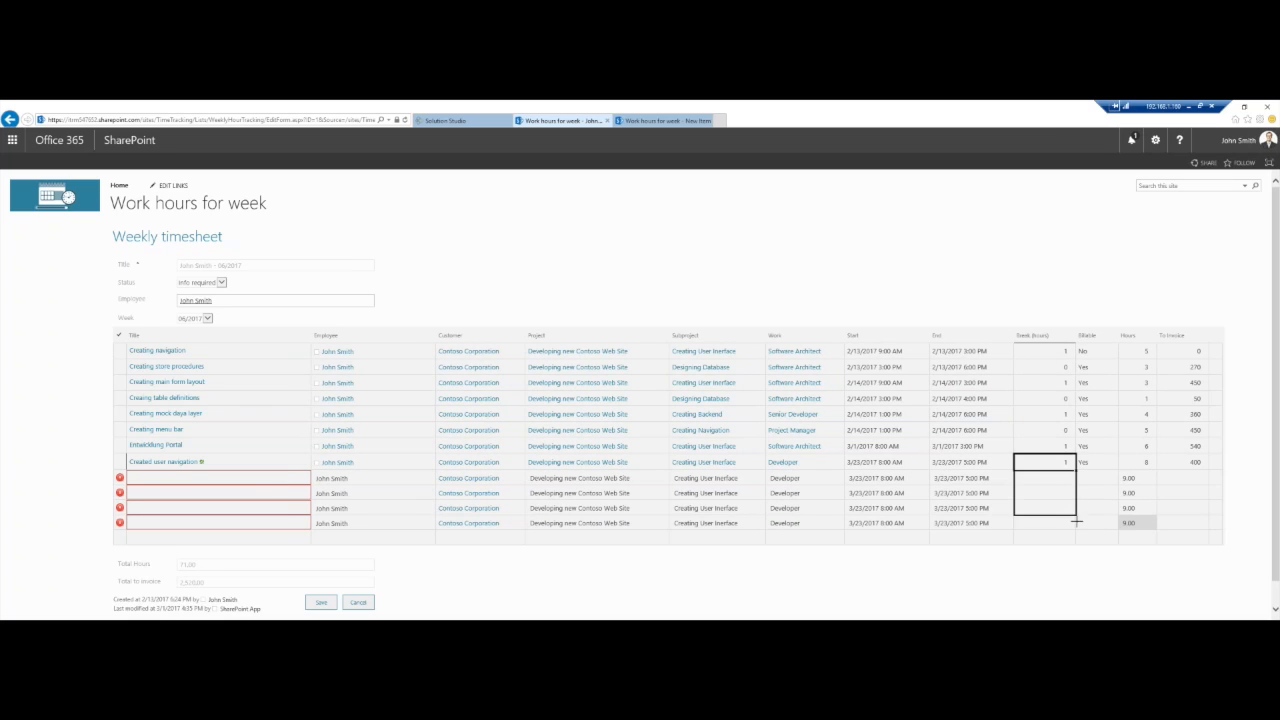
{"action": "left_click", "coordinate": [1100, 466]}
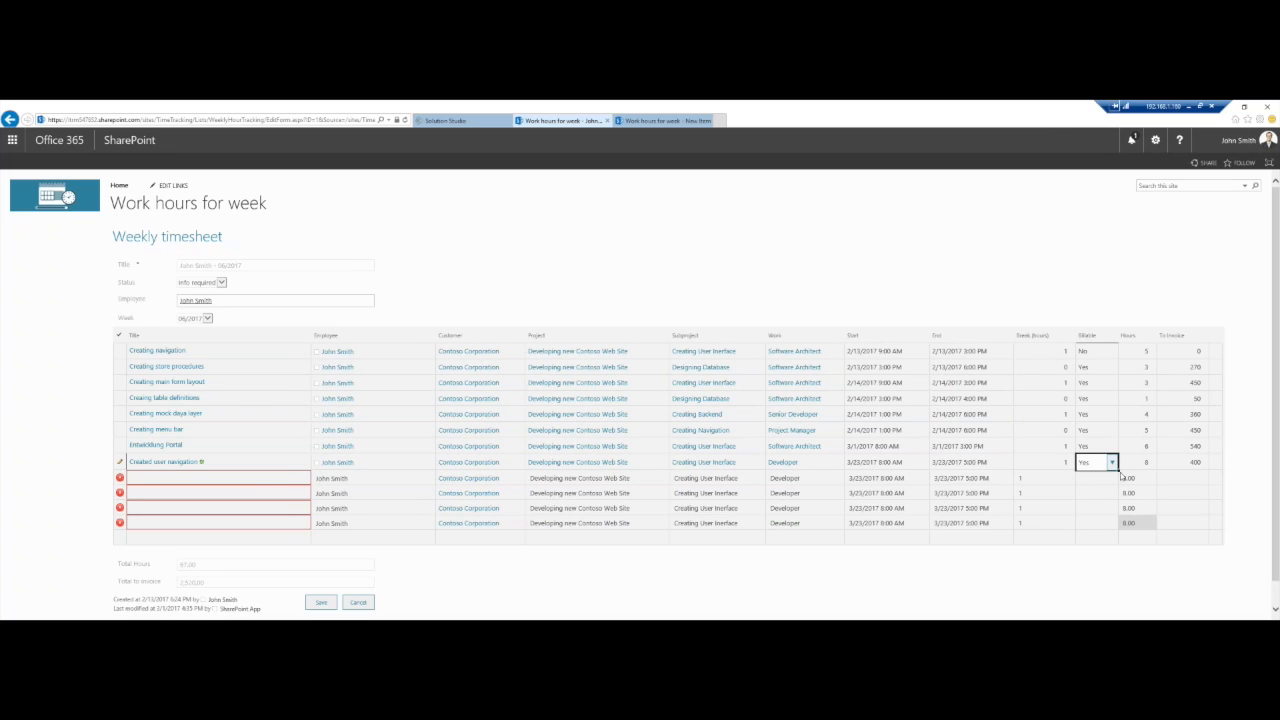
{"action": "left_click_drag", "start_coordinate": [1122, 476], "coordinate": [1054, 508]}
{"action": "left_click", "coordinate": [1054, 508]}
{"action": "left_click", "coordinate": [1051, 495]}
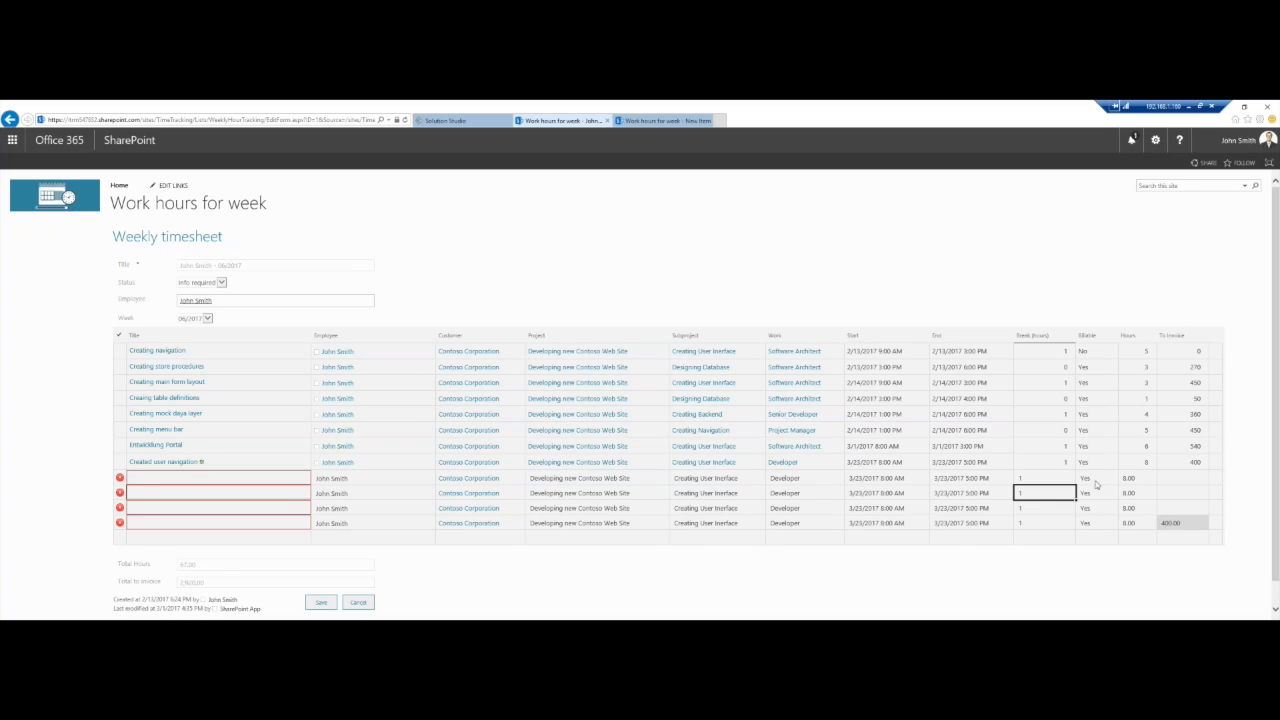
{"action": "left_click", "coordinate": [1095, 481]}
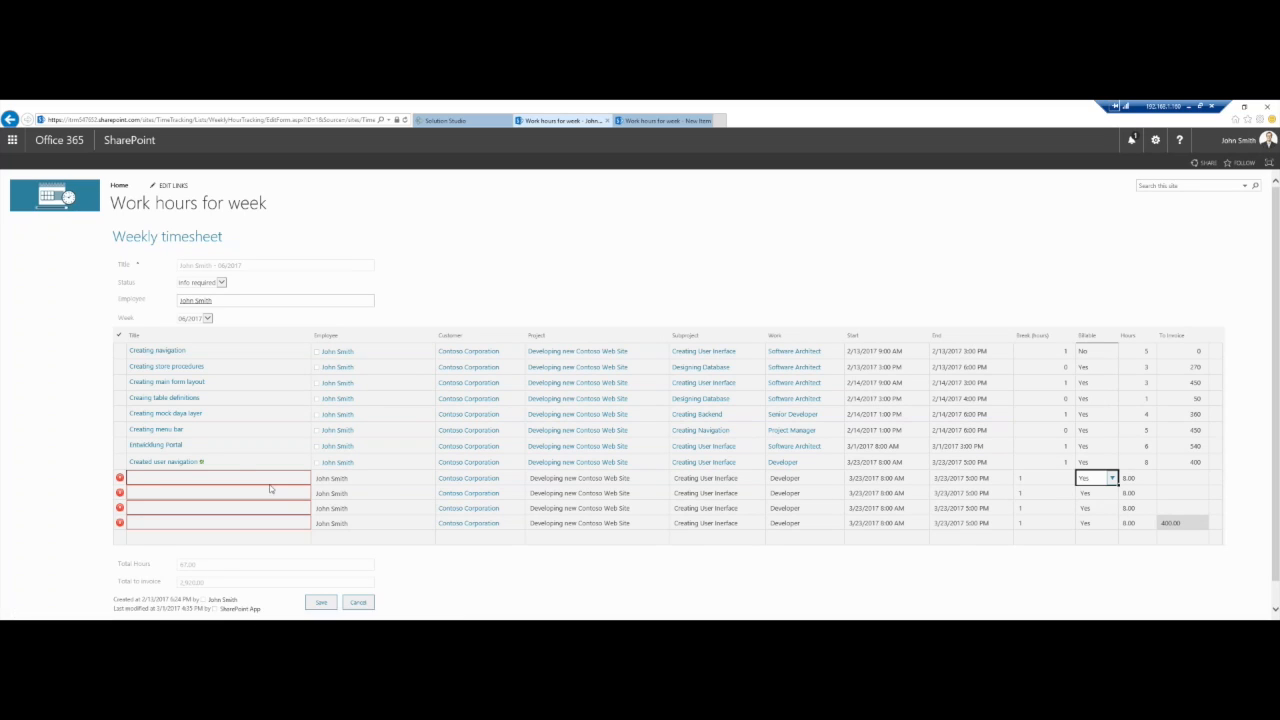
Title the four new timesheet rows wqer, qwerqwer, wer and wqer.
{"action": "left_click", "coordinate": [223, 479]}
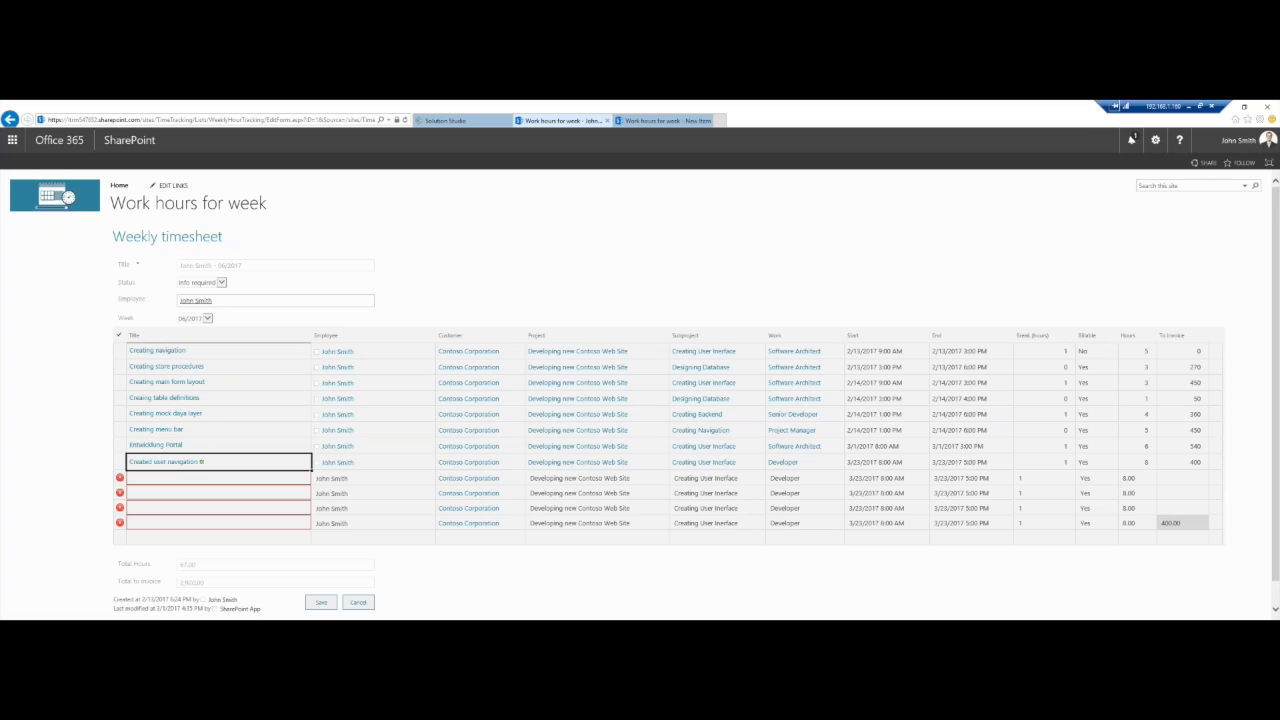
{"action": "type", "text": "wqer"}
{"action": "left_click", "coordinate": [198, 497]}
{"action": "type", "text": "qwerqwer"}
{"action": "left_click", "coordinate": [190, 512]}
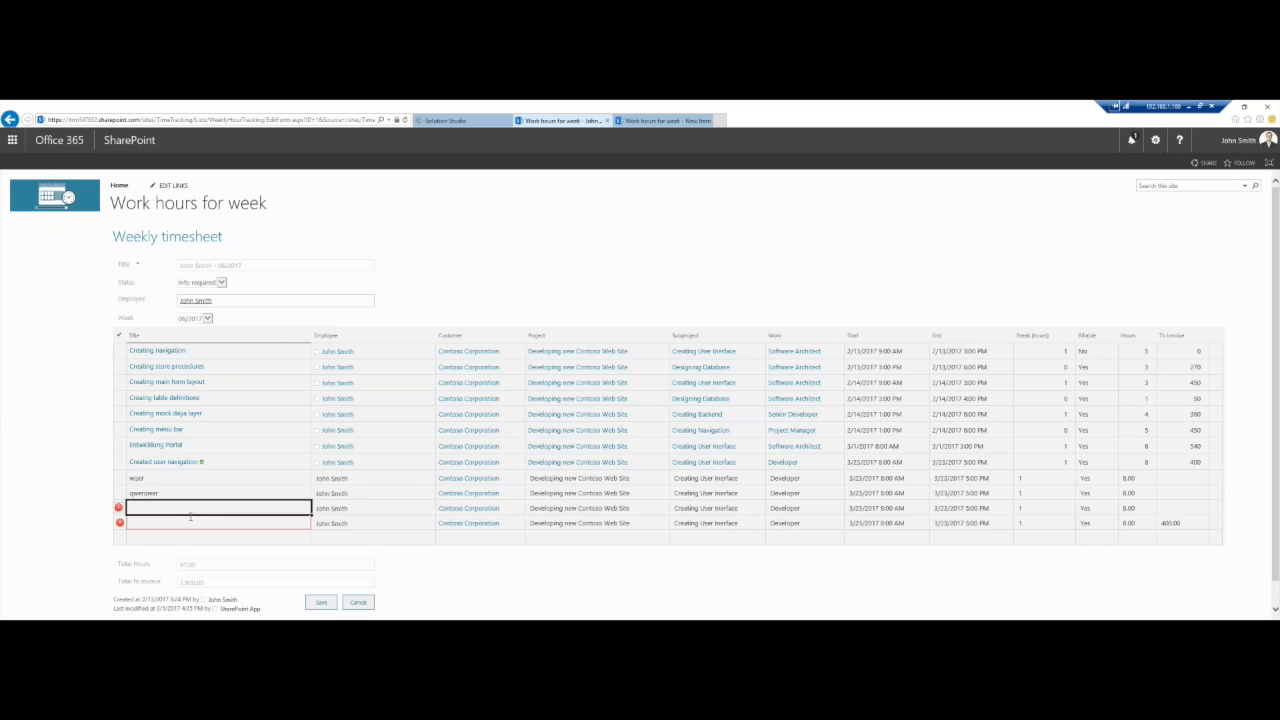
{"action": "type", "text": "wer"}
{"action": "left_click", "coordinate": [190, 522]}
{"action": "type", "text": "wqer"}
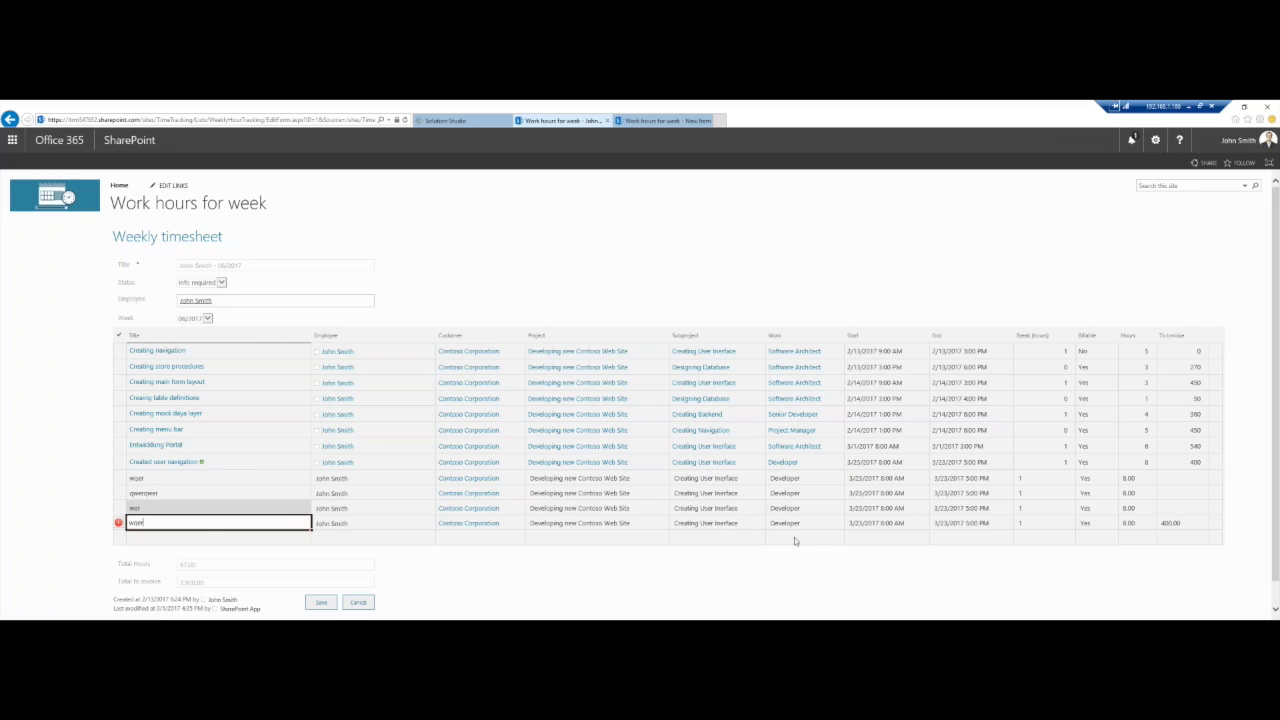
Change the Work value of the new row titled wer to Software Architect.
{"action": "left_click", "coordinate": [808, 523]}
{"action": "left_click", "coordinate": [836, 510]}
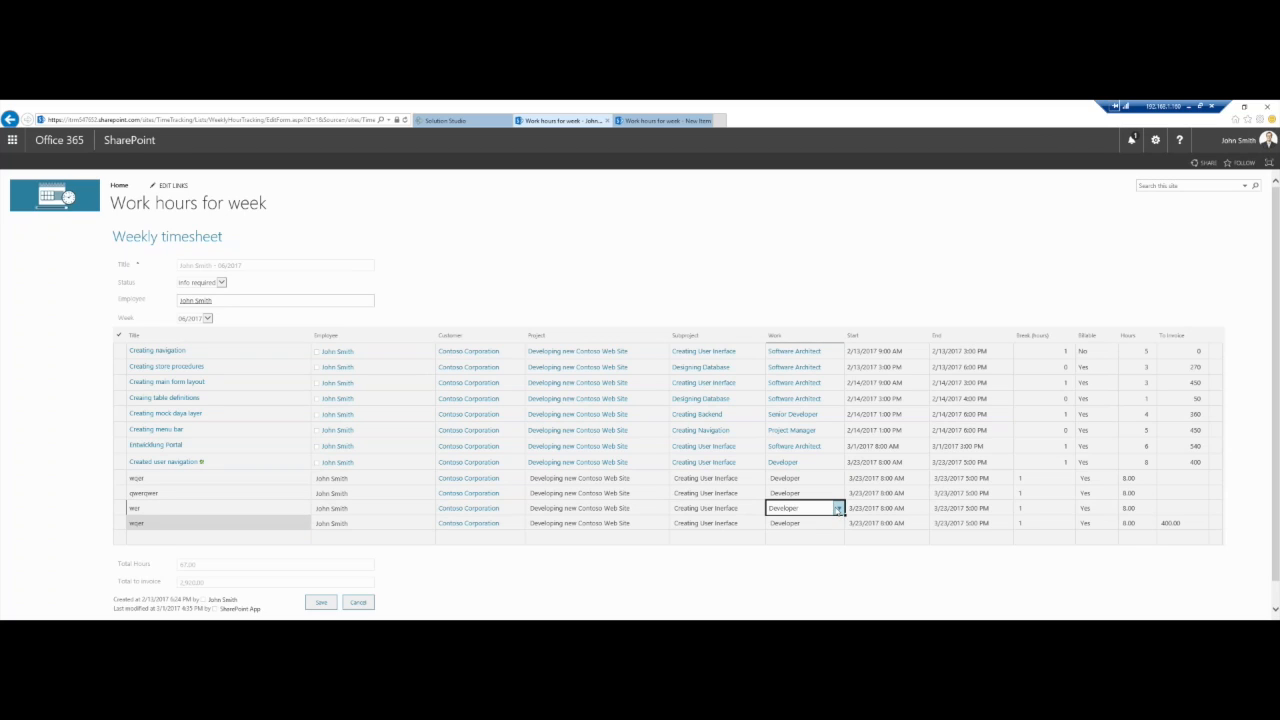
{"action": "left_click", "coordinate": [839, 508]}
{"action": "left_click", "coordinate": [798, 494]}
Set the subproject of the qwerqwer row to Creating Backend.
{"action": "left_click", "coordinate": [740, 493]}
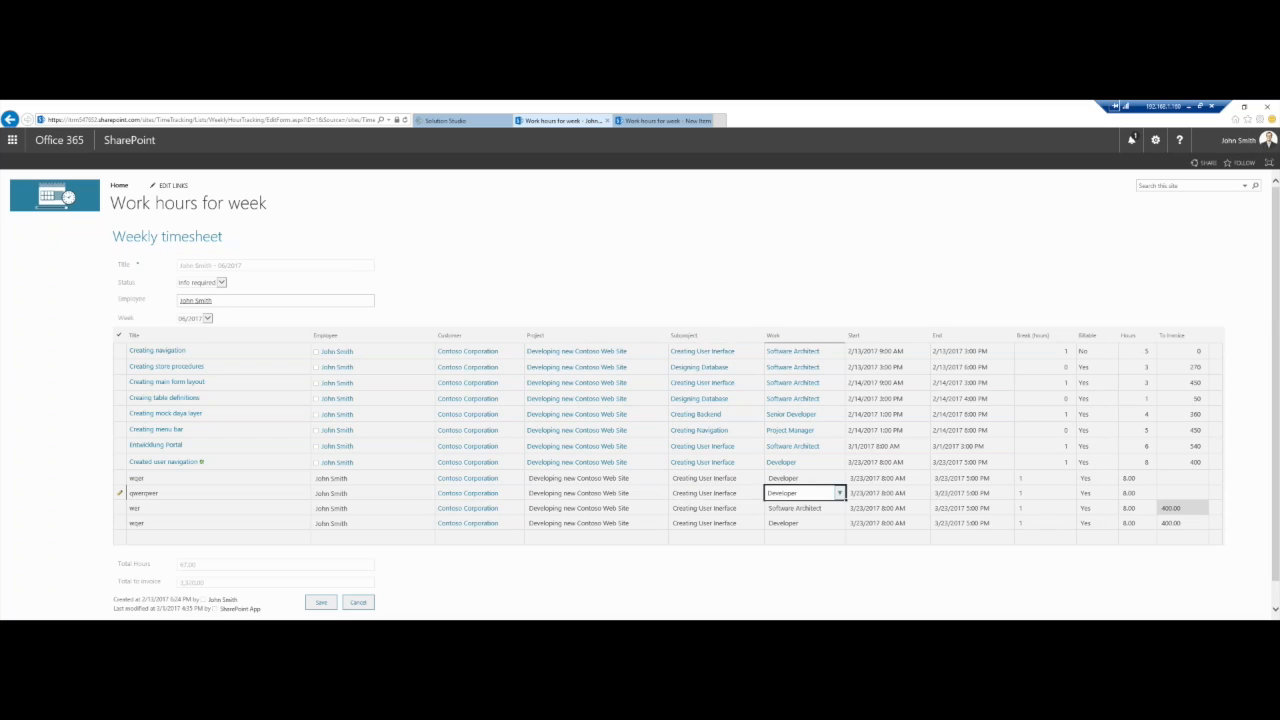
{"action": "left_click", "coordinate": [758, 493]}
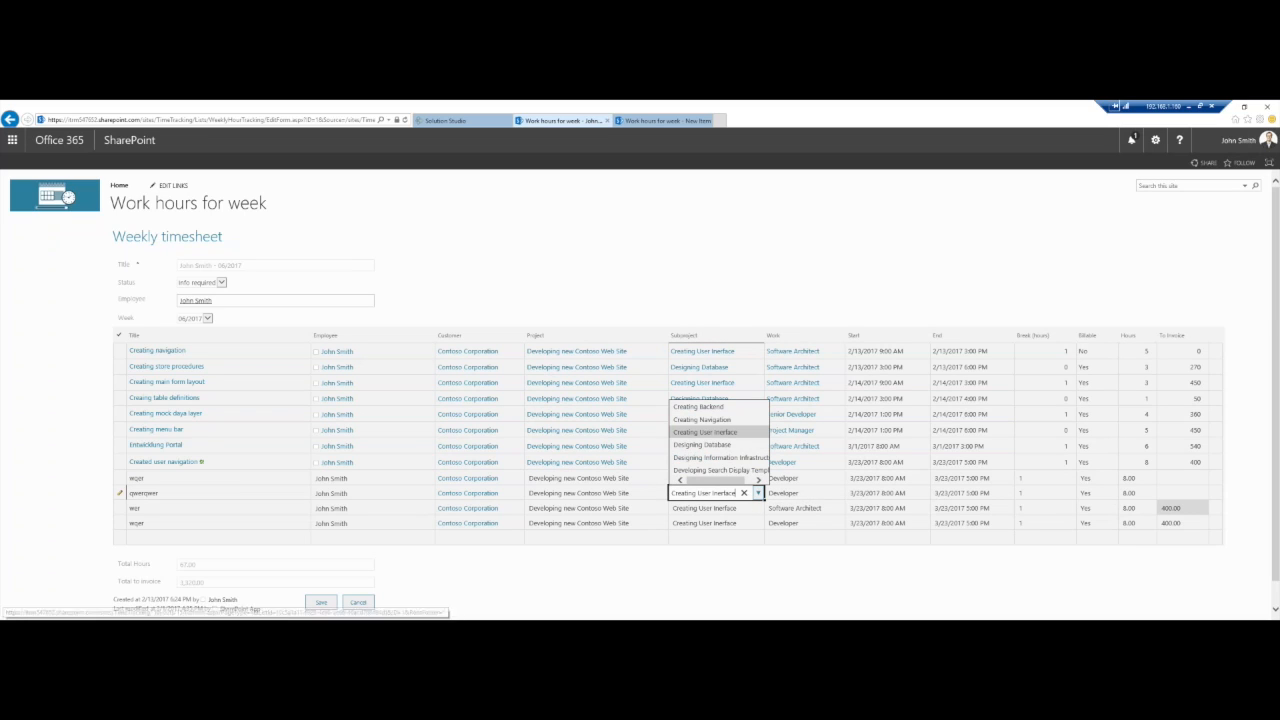
{"action": "left_click", "coordinate": [722, 407]}
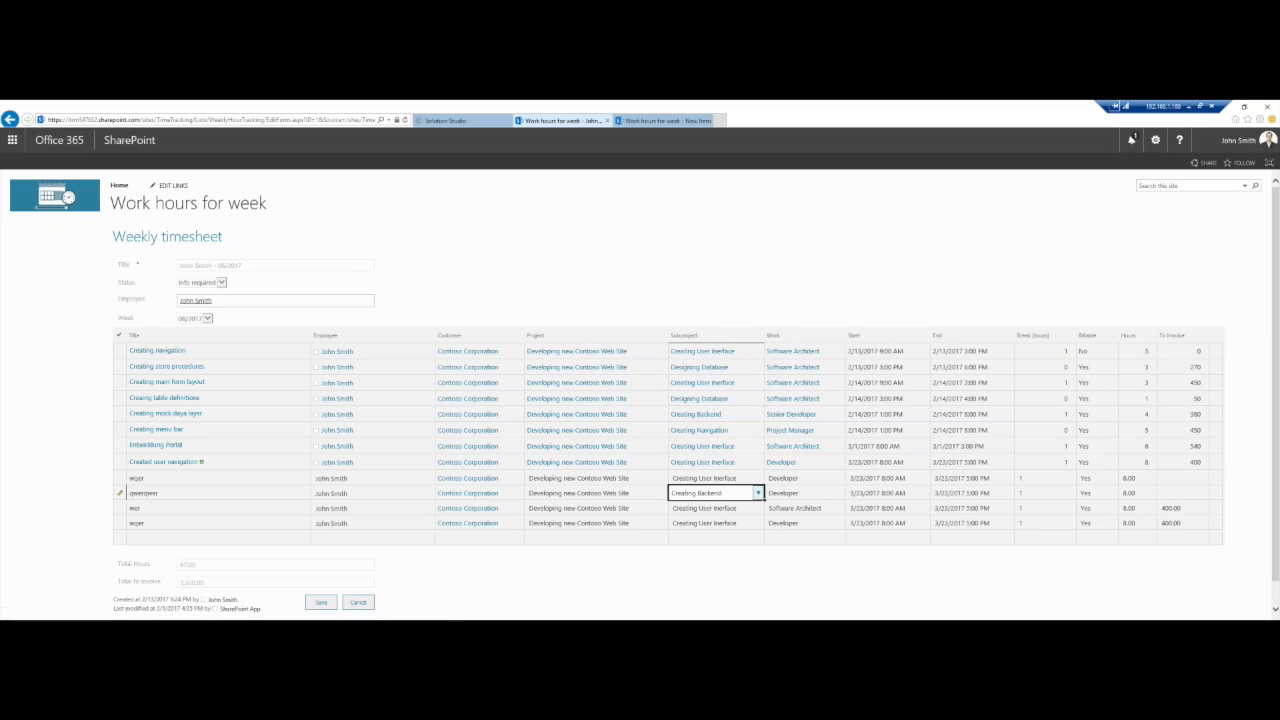
{"action": "key", "text": "Down"}
{"action": "key", "text": "Left"}
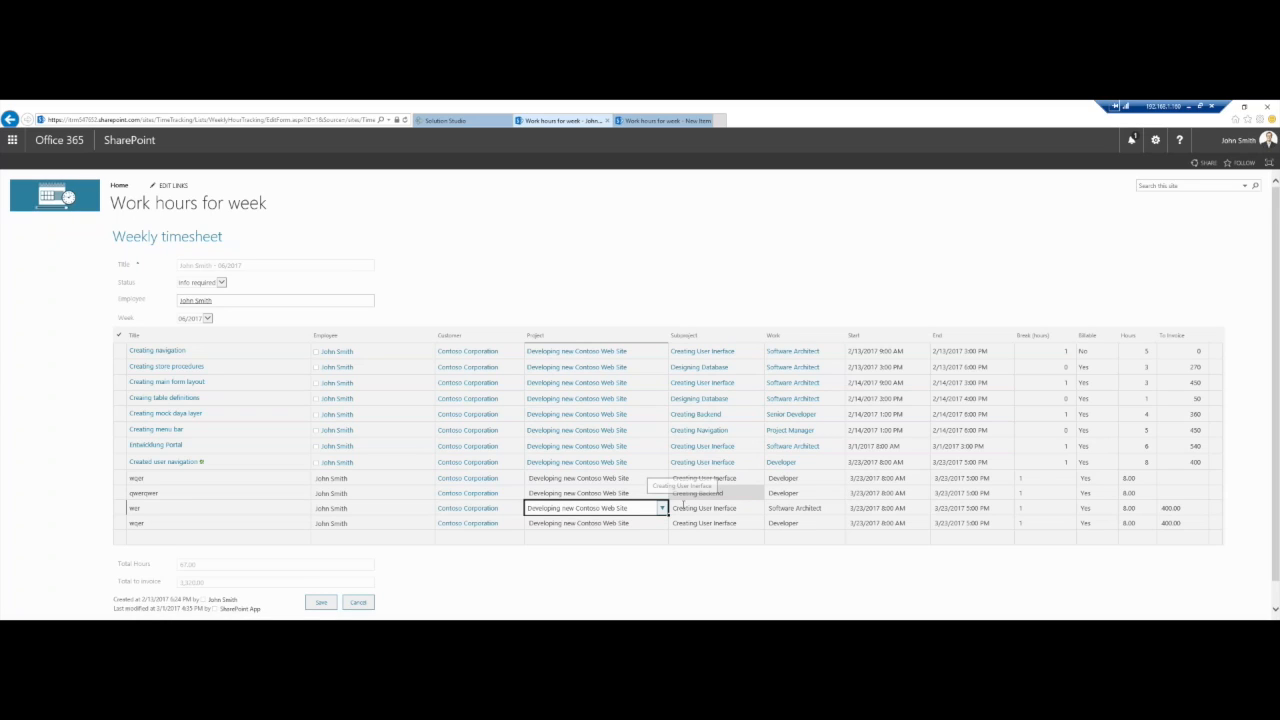
{"action": "left_click", "coordinate": [885, 492]}
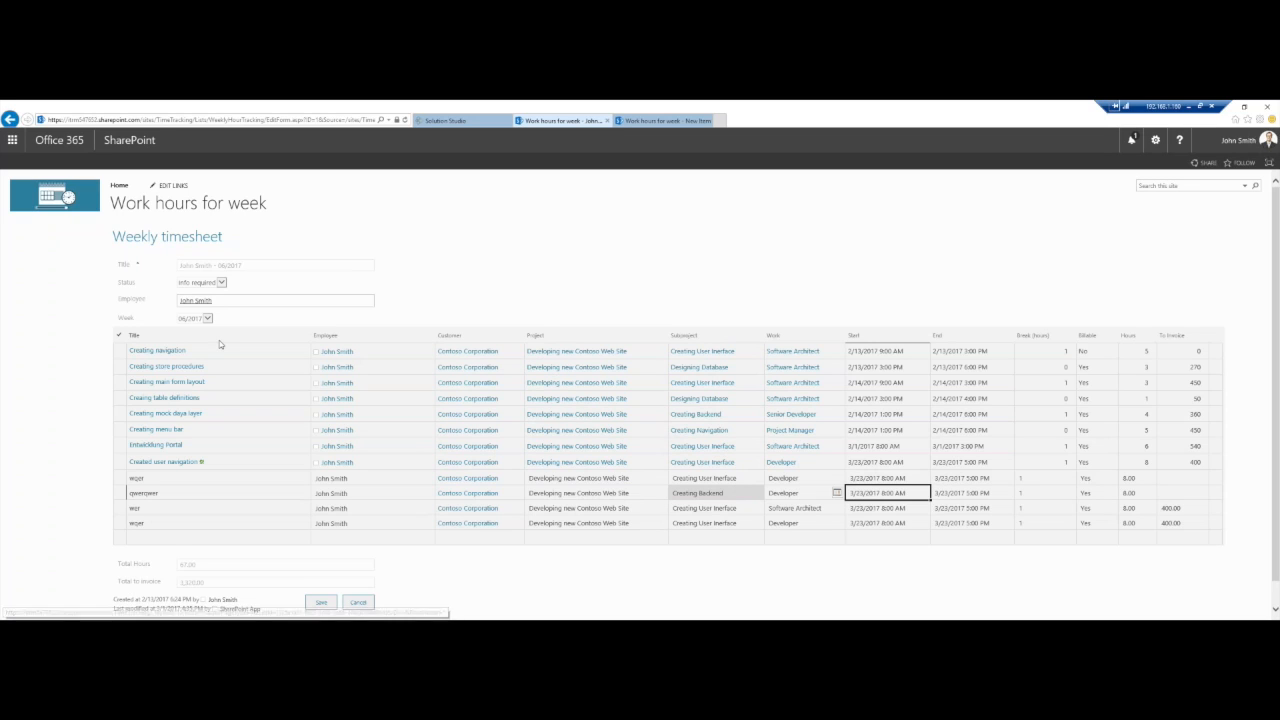
Highlight the Title cells of the timesheet from Creating navigation down through the empty last row.
{"action": "scroll", "coordinate": [219, 340], "scroll_direction": "down", "scroll_amount": 1}
{"action": "scroll", "coordinate": [219, 340], "scroll_direction": "up", "scroll_amount": 1}
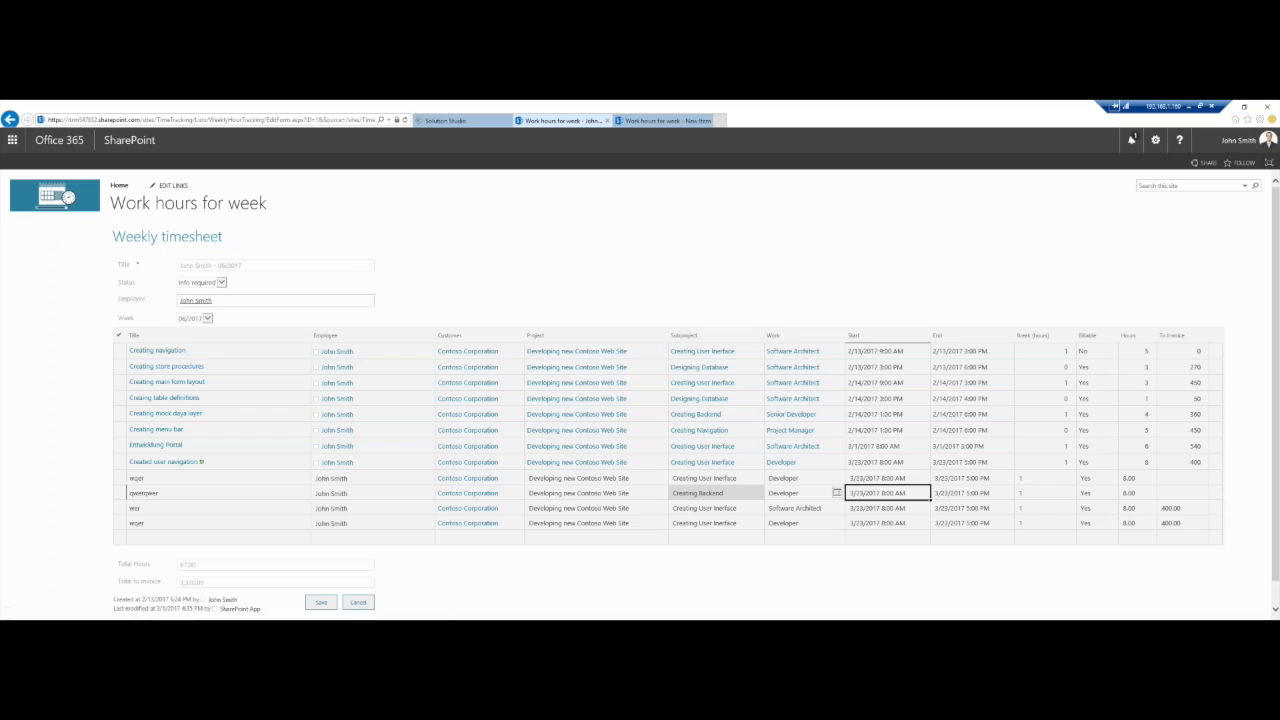
{"action": "left_click_drag", "start_coordinate": [247, 356], "coordinate": [262, 547]}
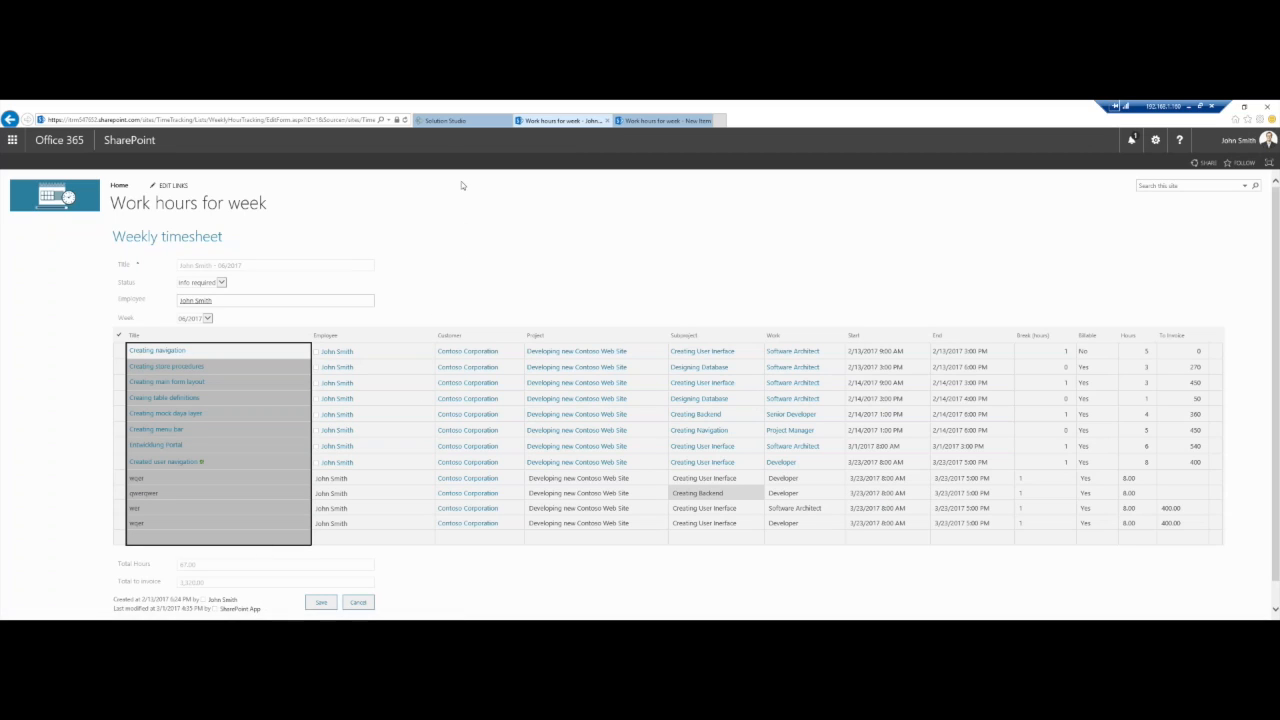
Switch to Solution Studio to view the edit form's TimeSheet sublist and return to the open timesheet.
{"action": "left_click", "coordinate": [456, 121]}
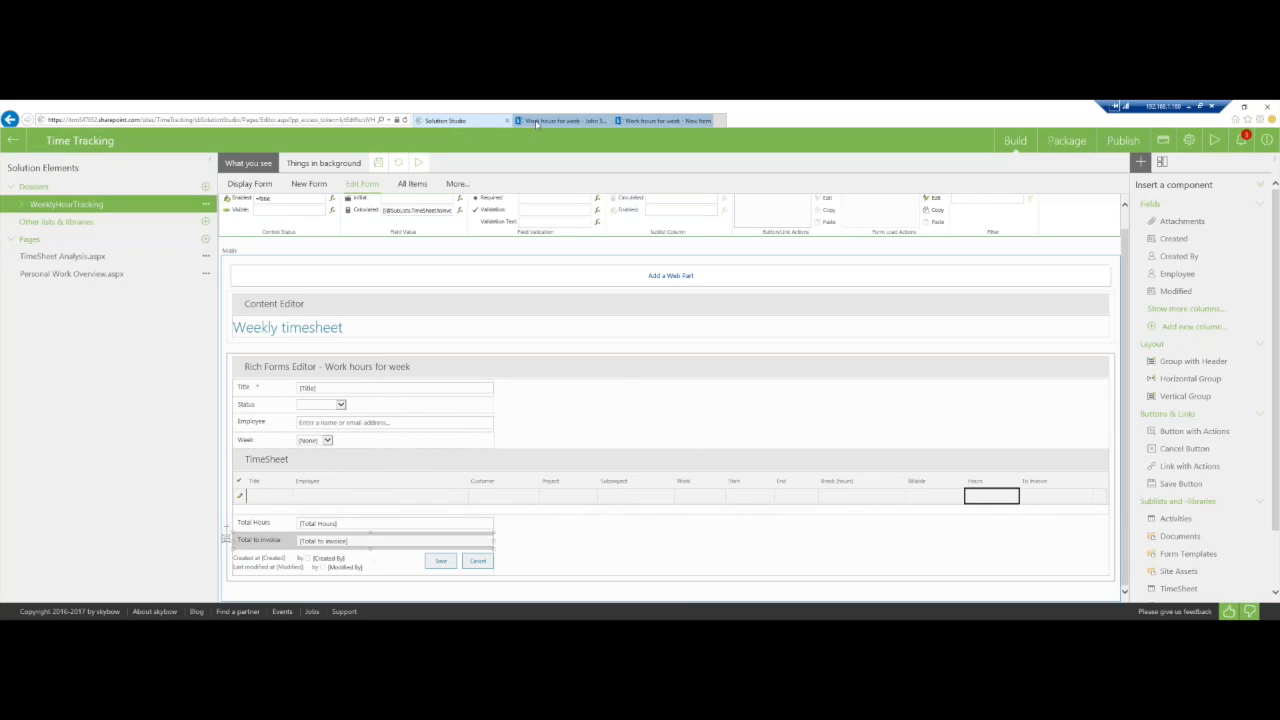
{"action": "left_click", "coordinate": [535, 120]}
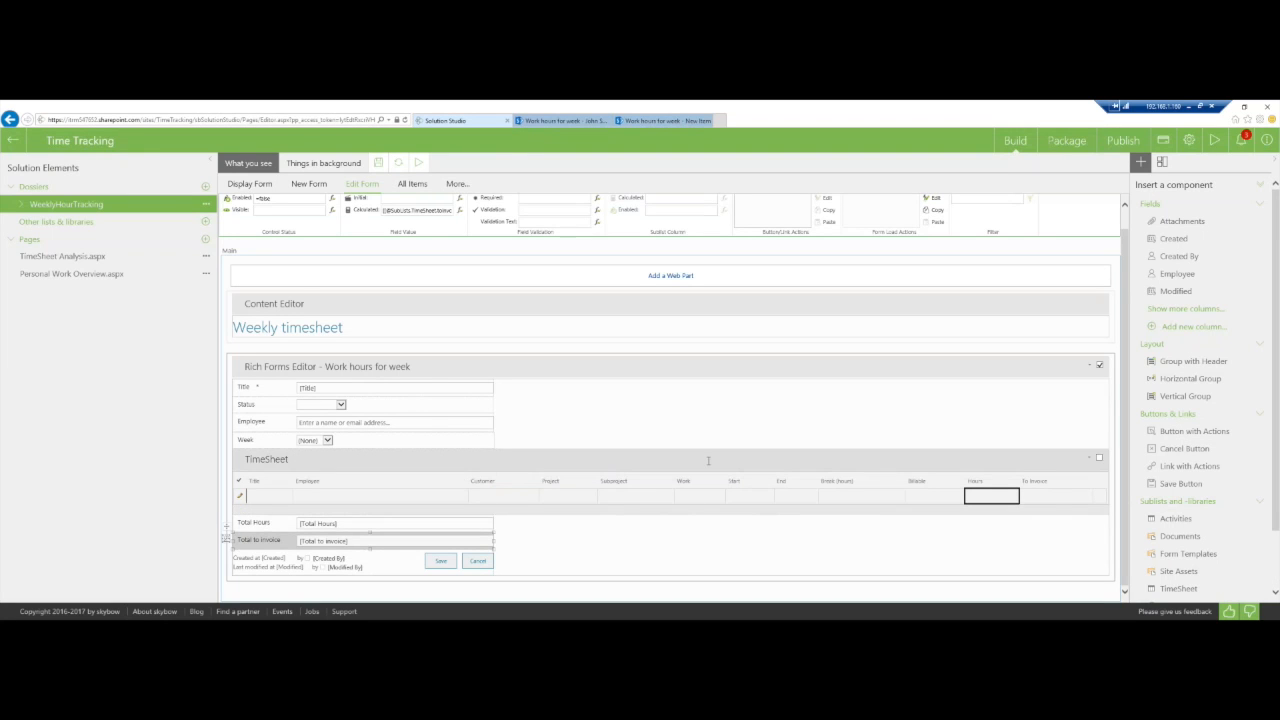
{"action": "left_click", "coordinate": [556, 120]}
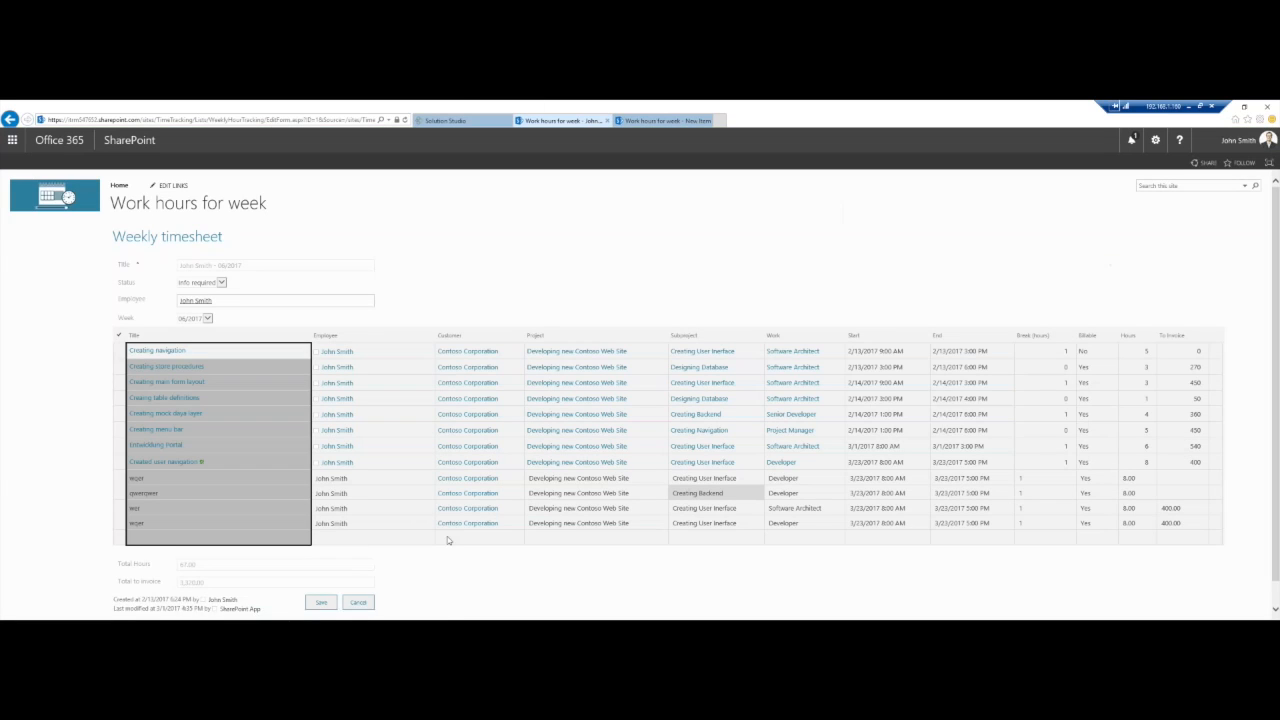
In Solution Studio, inspect how the Total Hours column of WeeklyHourTracking is calculated and close its settings without changes.
{"action": "left_click", "coordinate": [466, 125]}
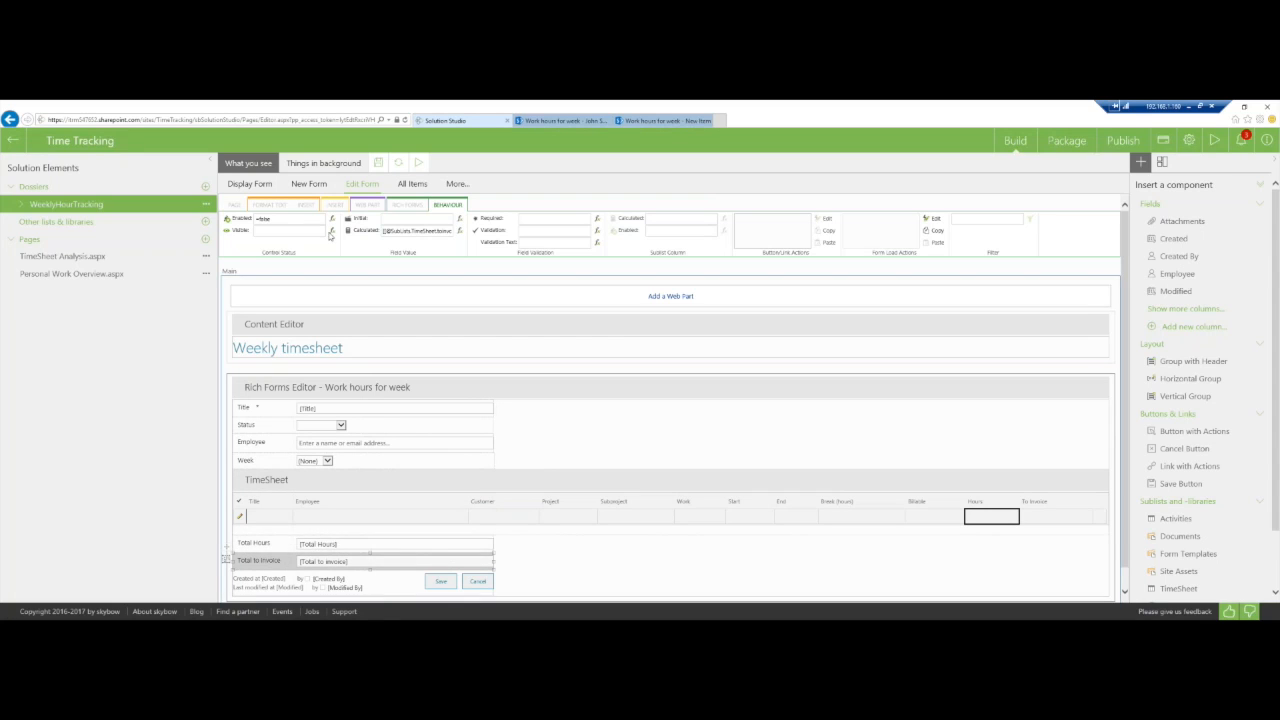
{"action": "left_click", "coordinate": [338, 163]}
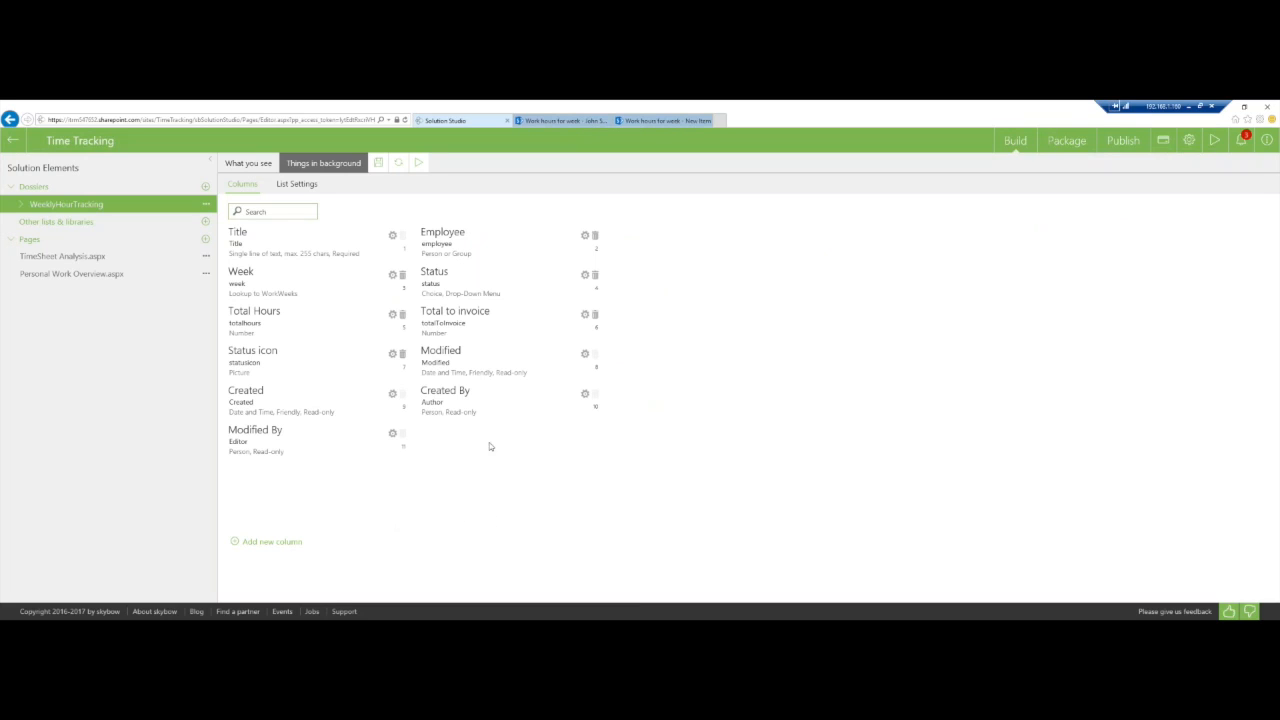
{"action": "left_click", "coordinate": [301, 186]}
{"action": "left_click", "coordinate": [392, 314]}
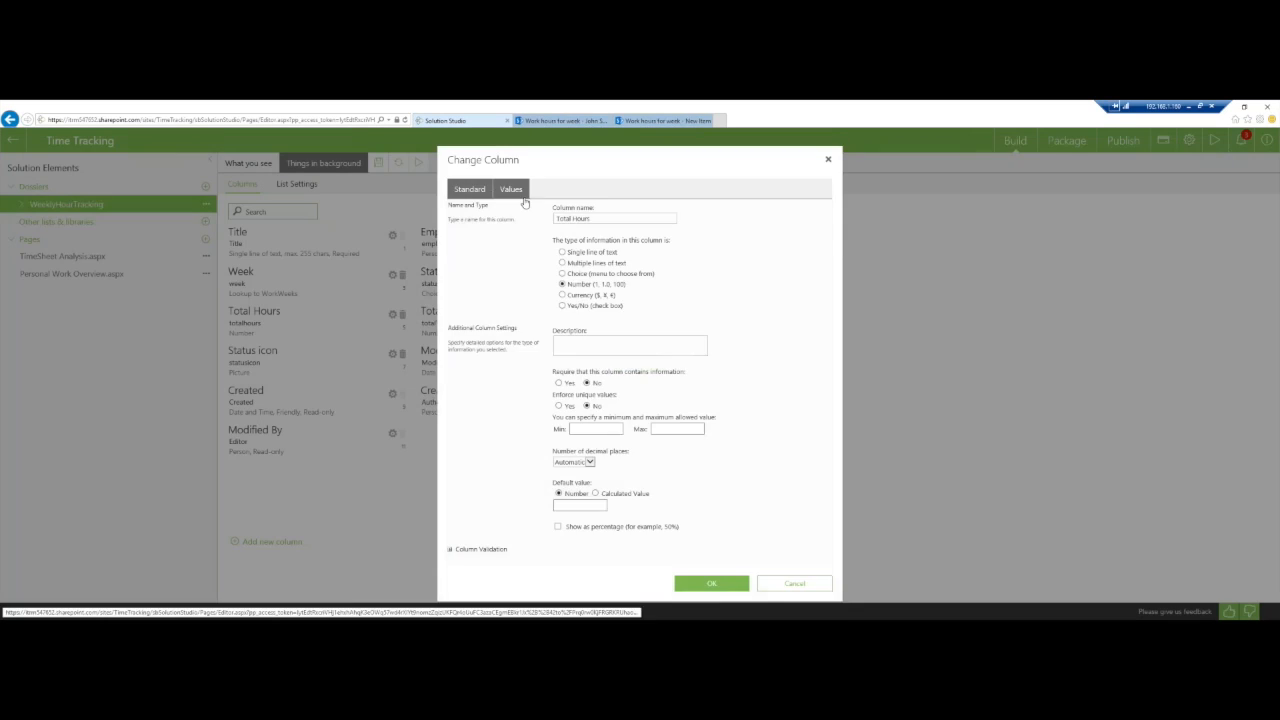
{"action": "left_click", "coordinate": [511, 189]}
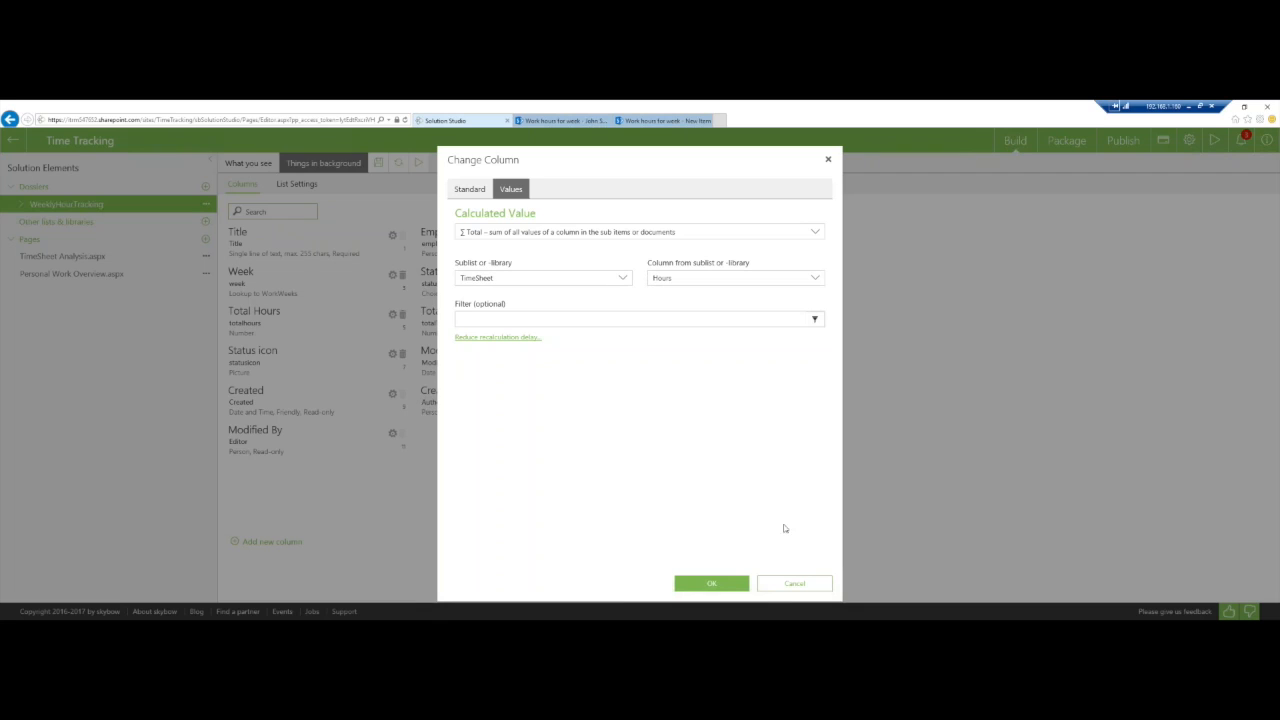
{"action": "left_click", "coordinate": [801, 587]}
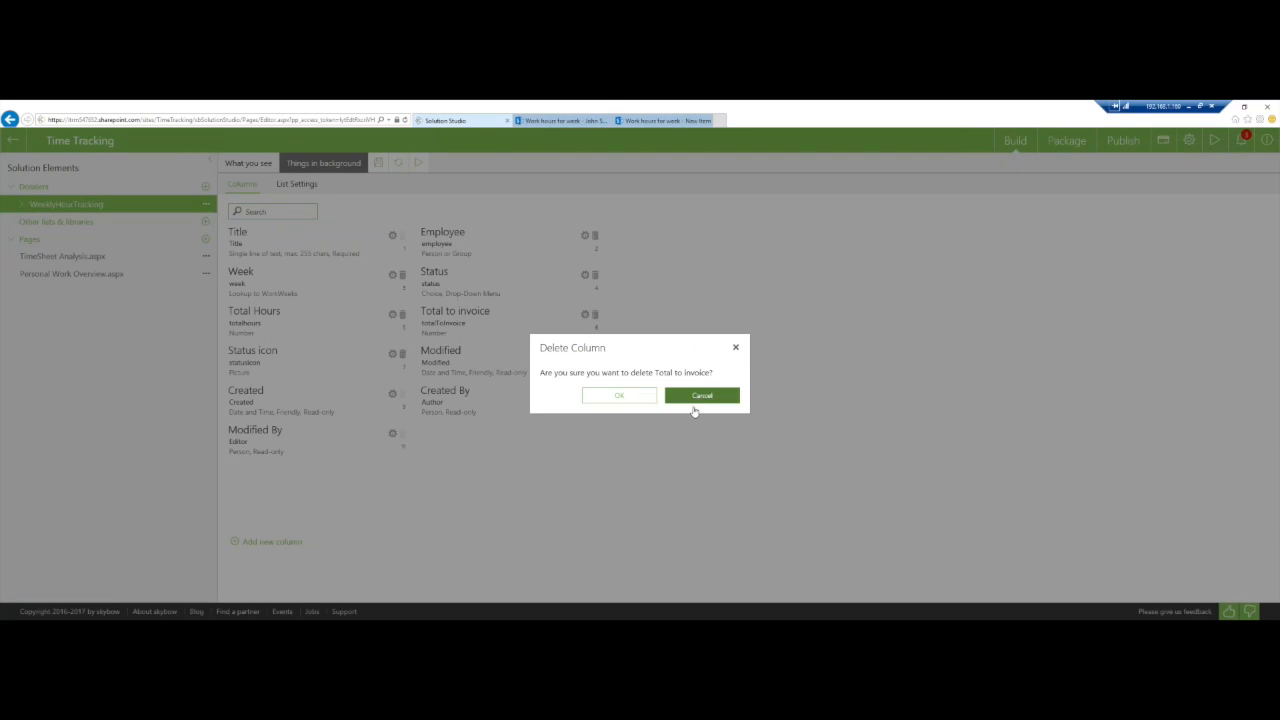
Cancel the deletion of the Total to invoice column, and inspect its calculated value settings without changing them.
{"action": "left_click", "coordinate": [697, 400]}
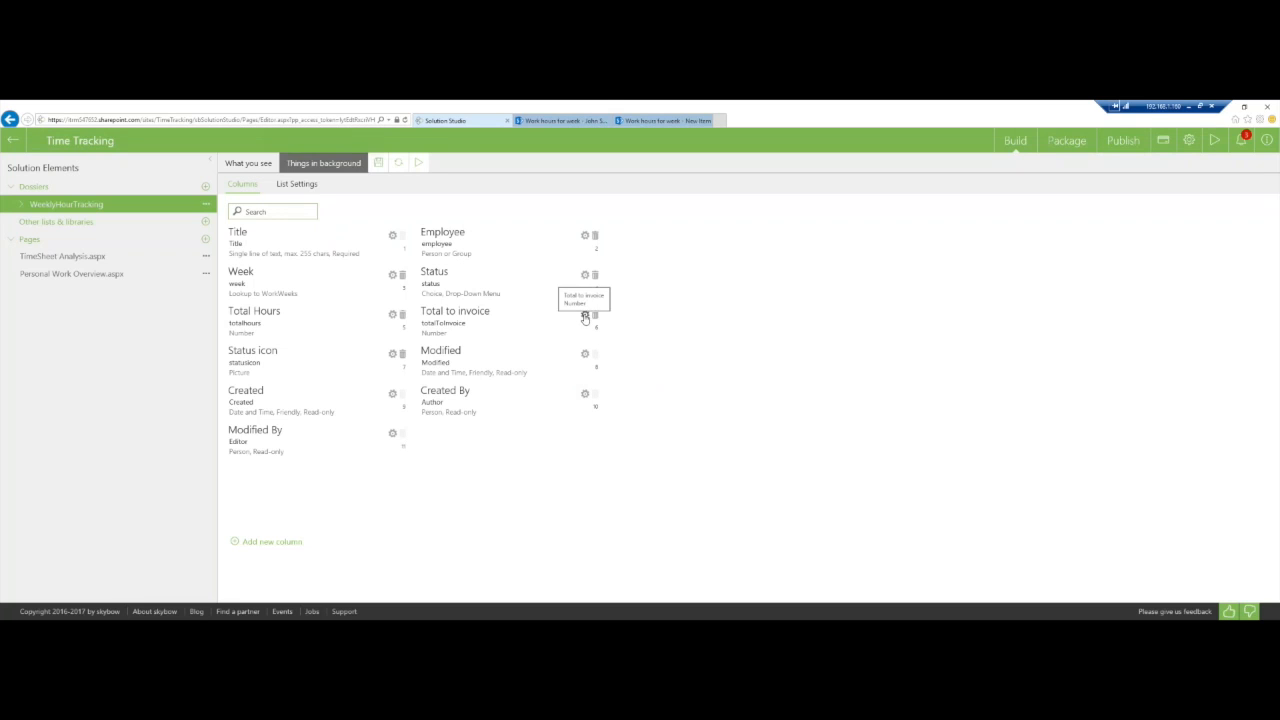
{"action": "left_click", "coordinate": [586, 314]}
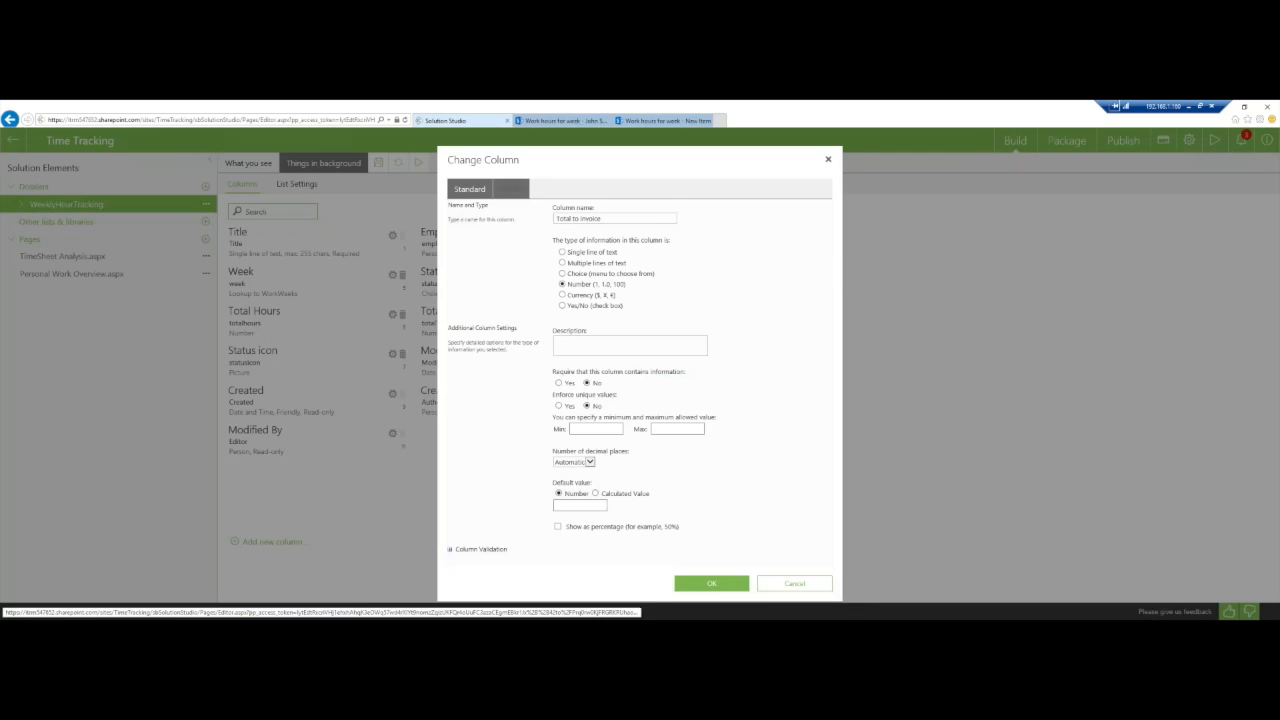
{"action": "left_click", "coordinate": [512, 196]}
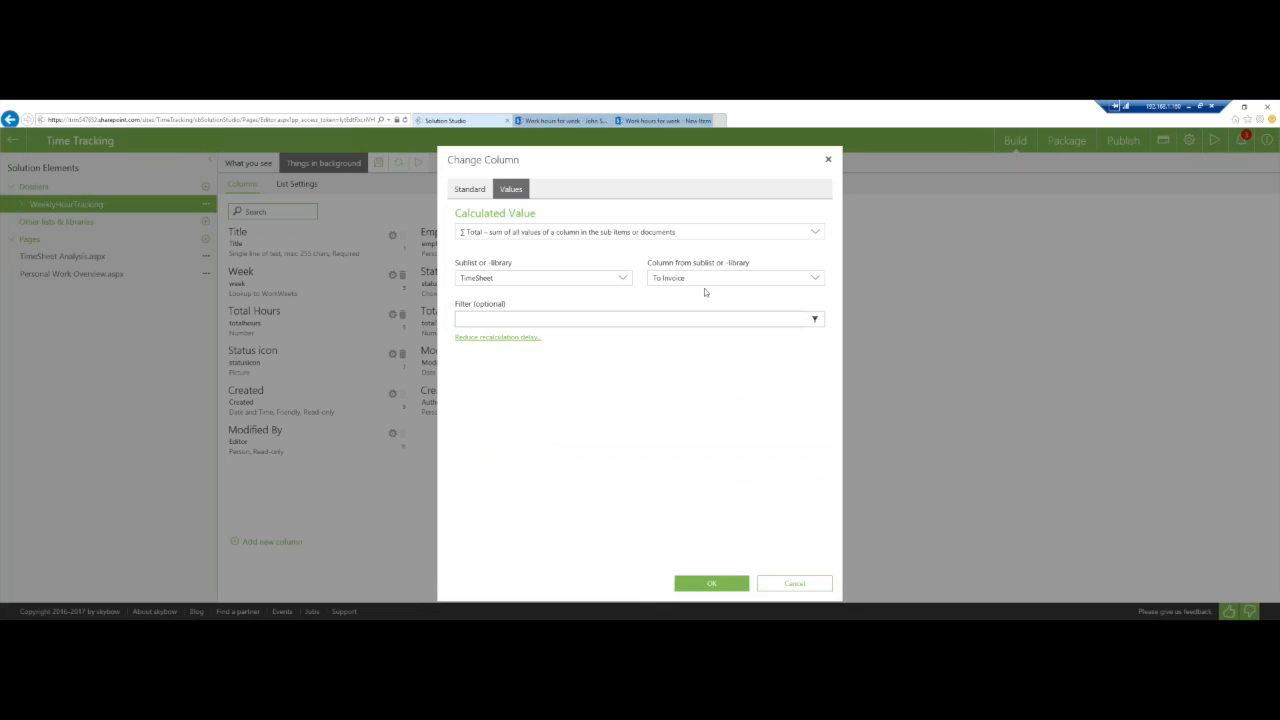
{"action": "left_click", "coordinate": [776, 585]}
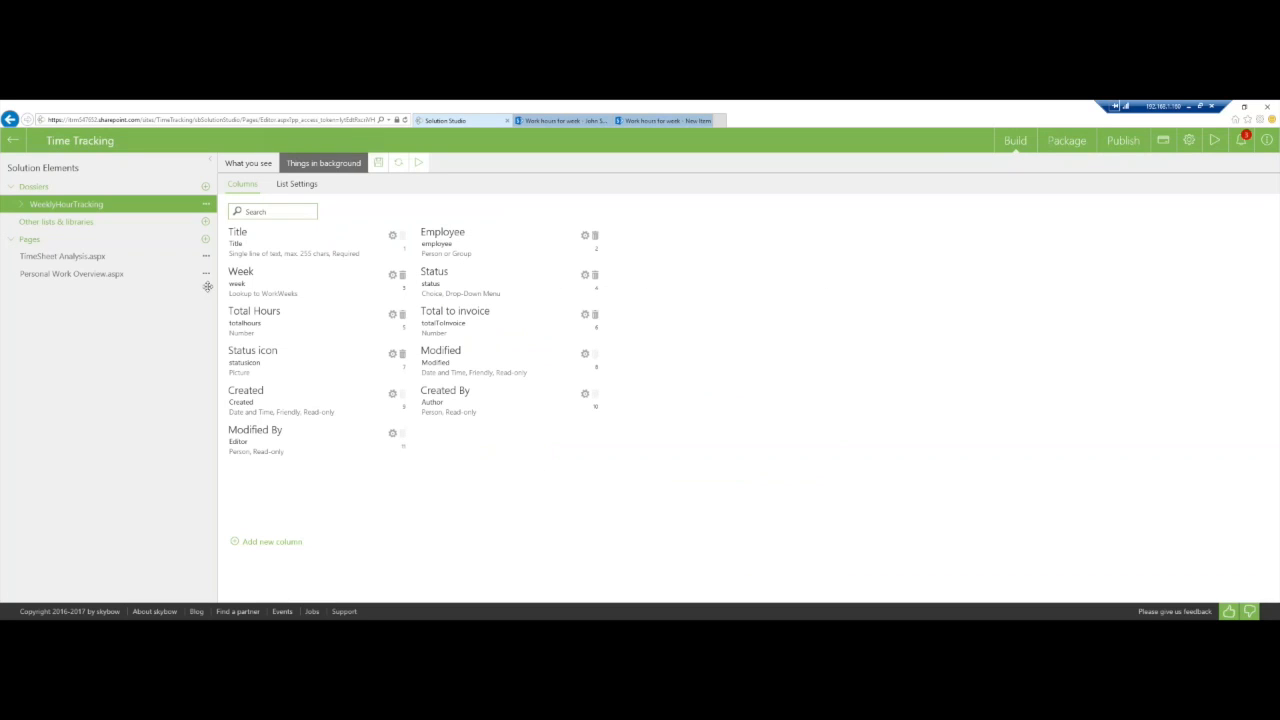
View the status icons in the timesheet overview, and open the calculated expression of the Status icon column in Solution Studio.
{"action": "left_click", "coordinate": [21, 205]}
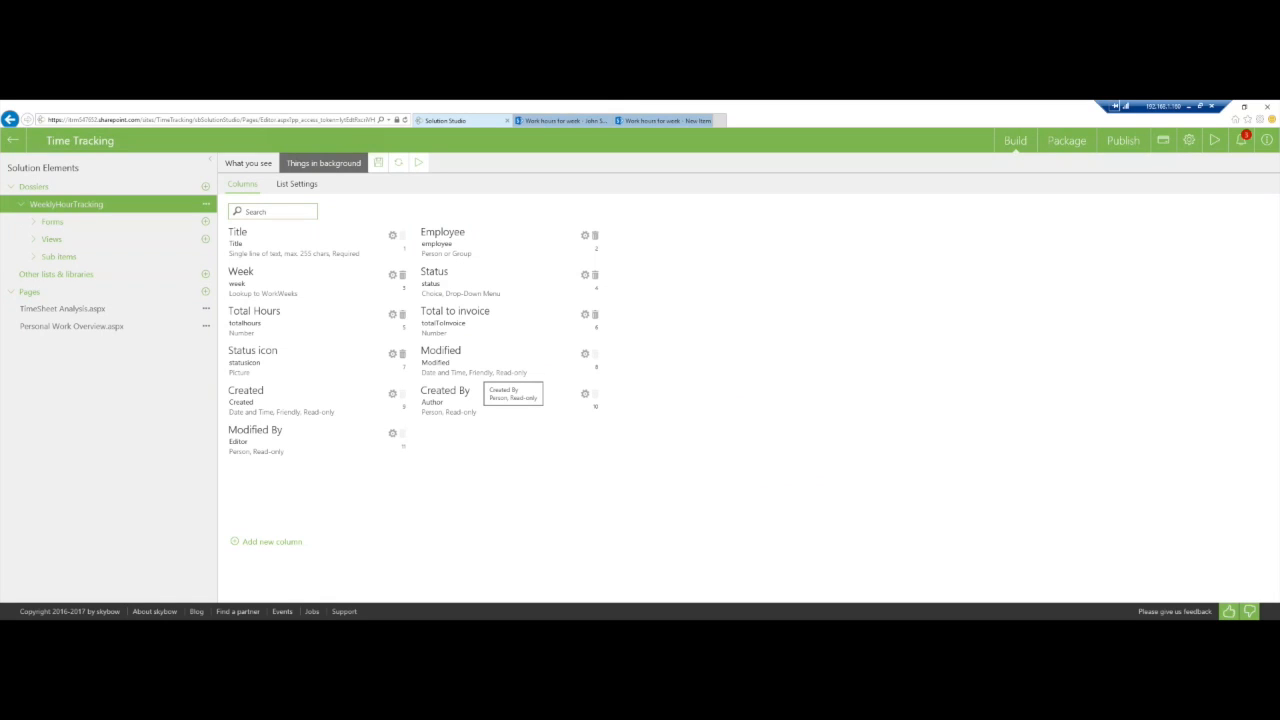
{"action": "left_click", "coordinate": [543, 121]}
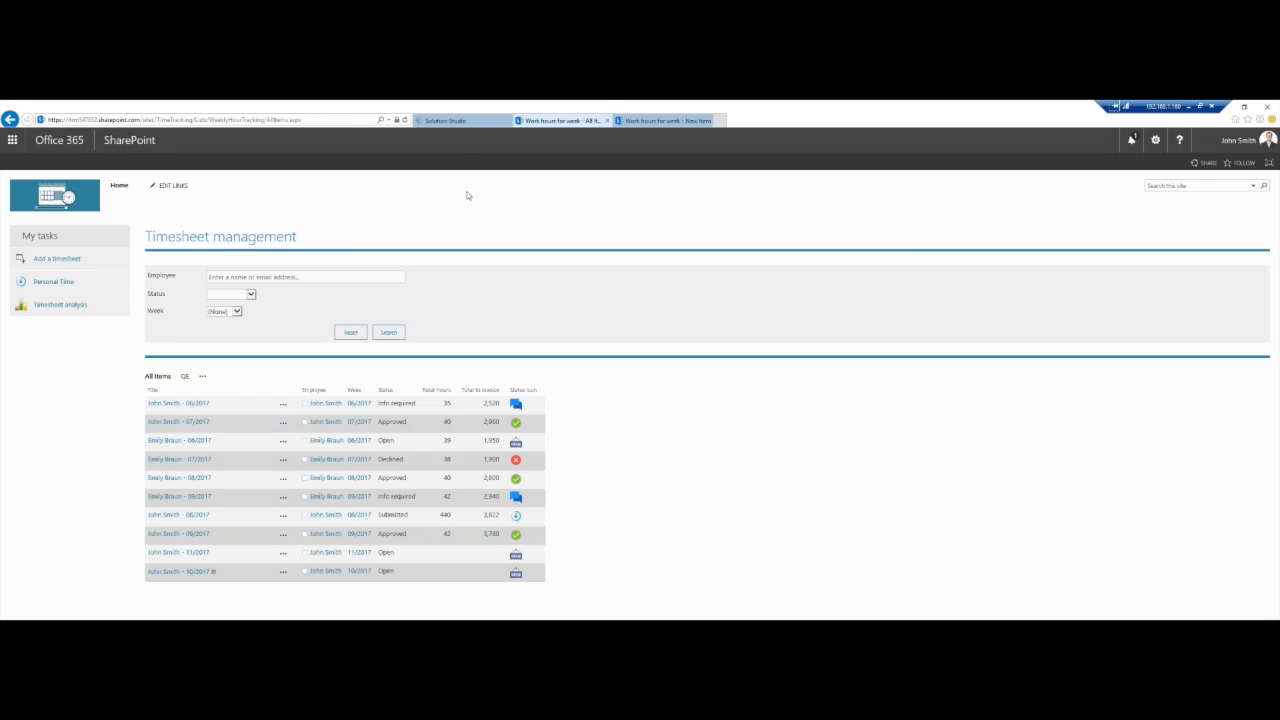
{"action": "left_click", "coordinate": [457, 122]}
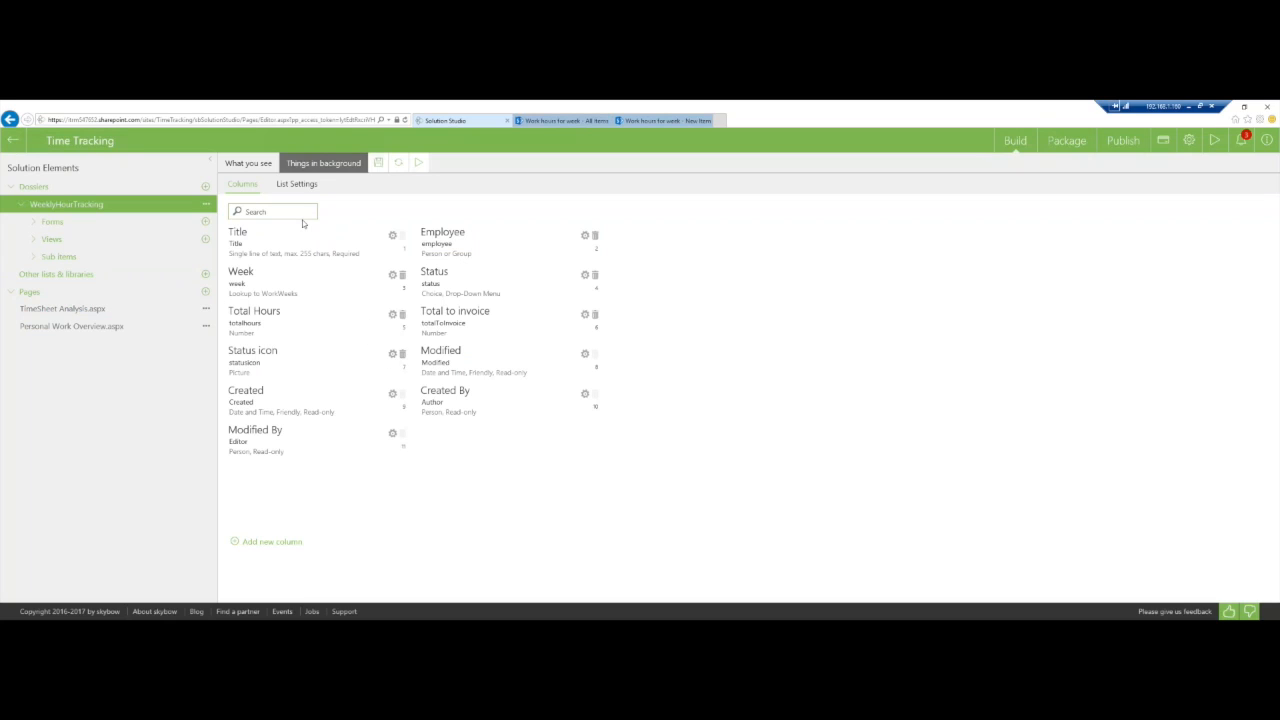
{"action": "left_click", "coordinate": [478, 274]}
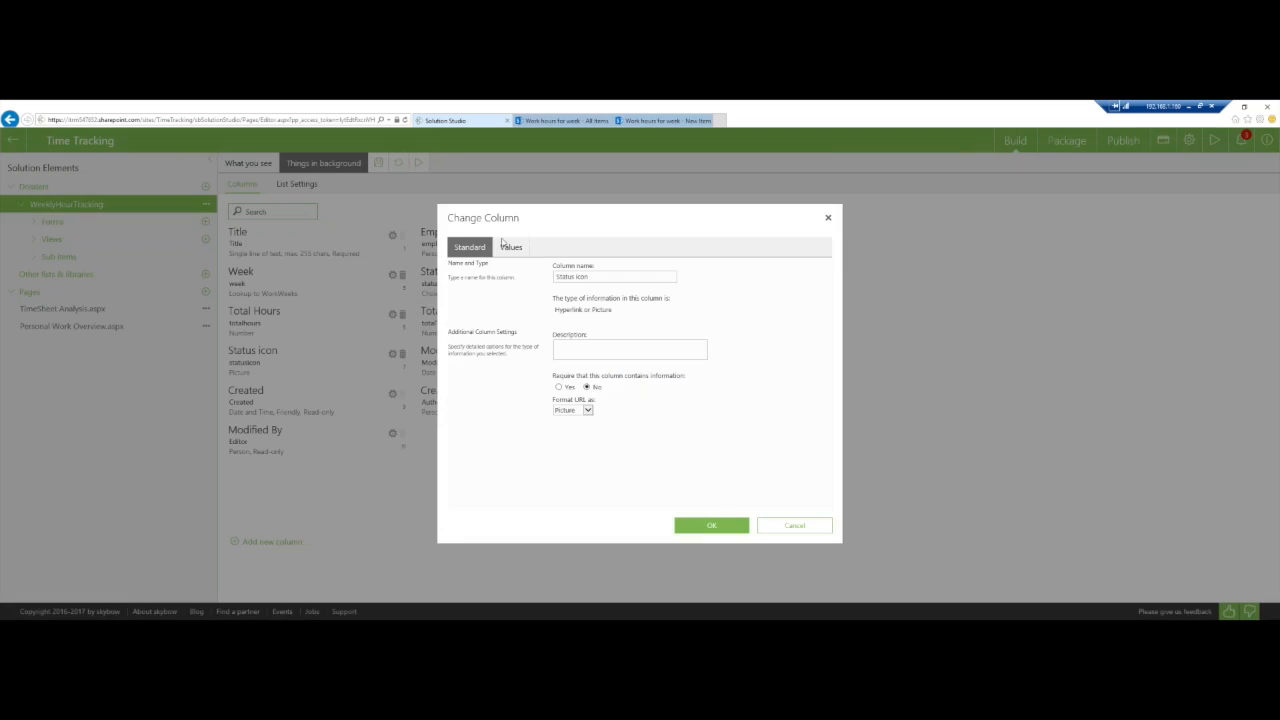
{"action": "left_click", "coordinate": [511, 247]}
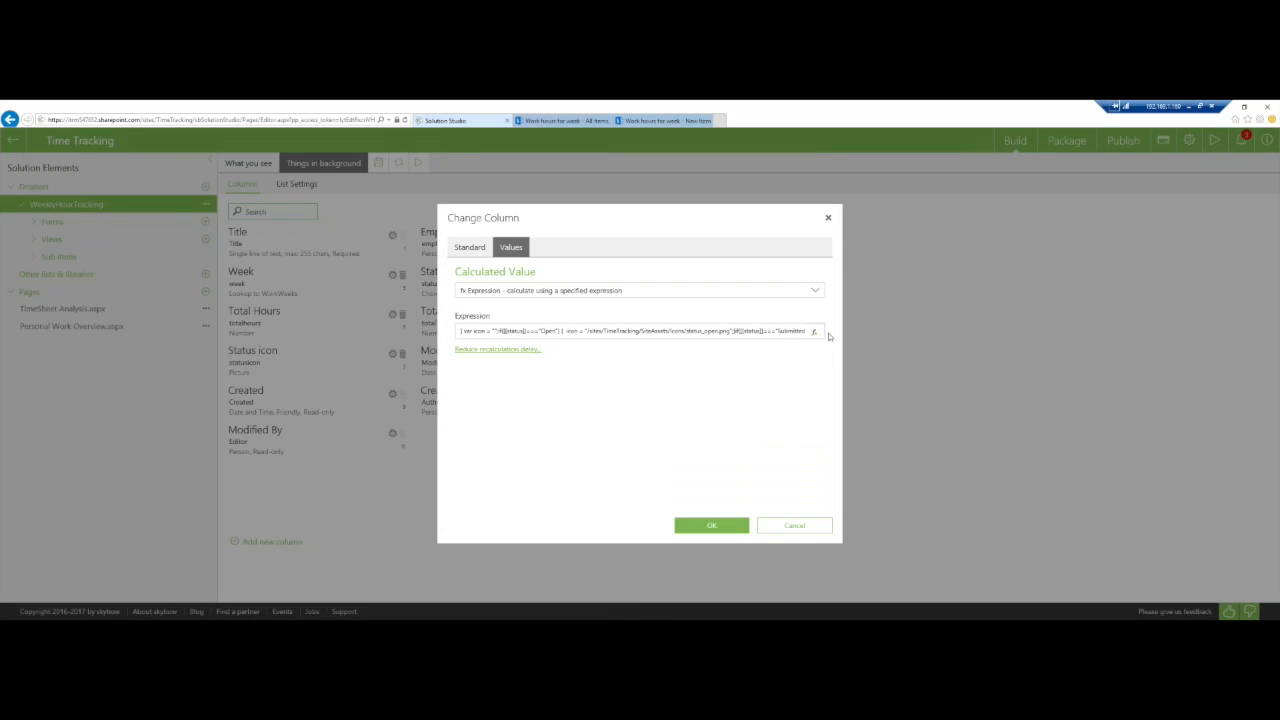
{"action": "left_click", "coordinate": [603, 338]}
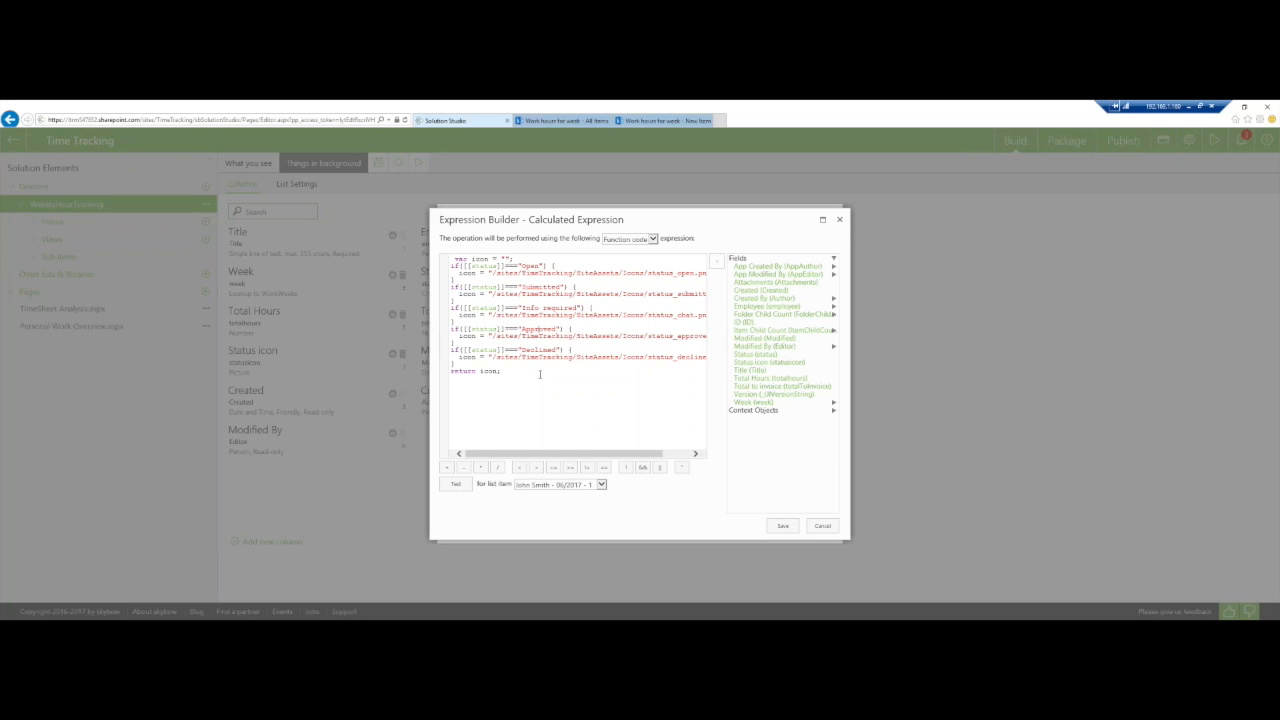
Examine which status value maps to which icon file in the Status icon expression, and close the expression and column settings.
{"action": "double_click", "coordinate": [528, 265]}
{"action": "double_click", "coordinate": [535, 287]}
{"action": "double_click", "coordinate": [529, 308]}
{"action": "double_click", "coordinate": [535, 329]}
{"action": "left_click", "coordinate": [532, 381]}
{"action": "left_click_drag", "start_coordinate": [535, 454], "coordinate": [681, 454]}
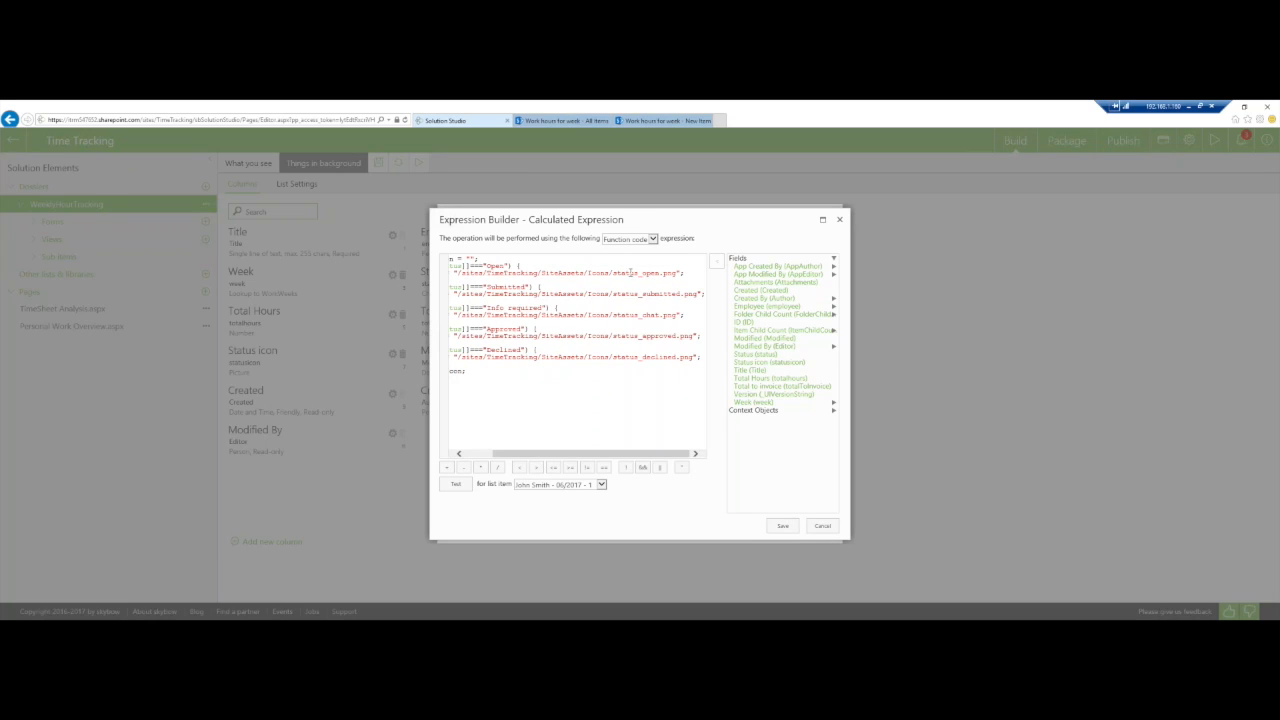
{"action": "double_click", "coordinate": [624, 272]}
{"action": "left_click", "coordinate": [620, 272]}
{"action": "left_click", "coordinate": [782, 524]}
From the timesheet overview, compare the Info required and Open timesheets for week 06/2017, and reopen the Info required one.
{"action": "left_click", "coordinate": [549, 121]}
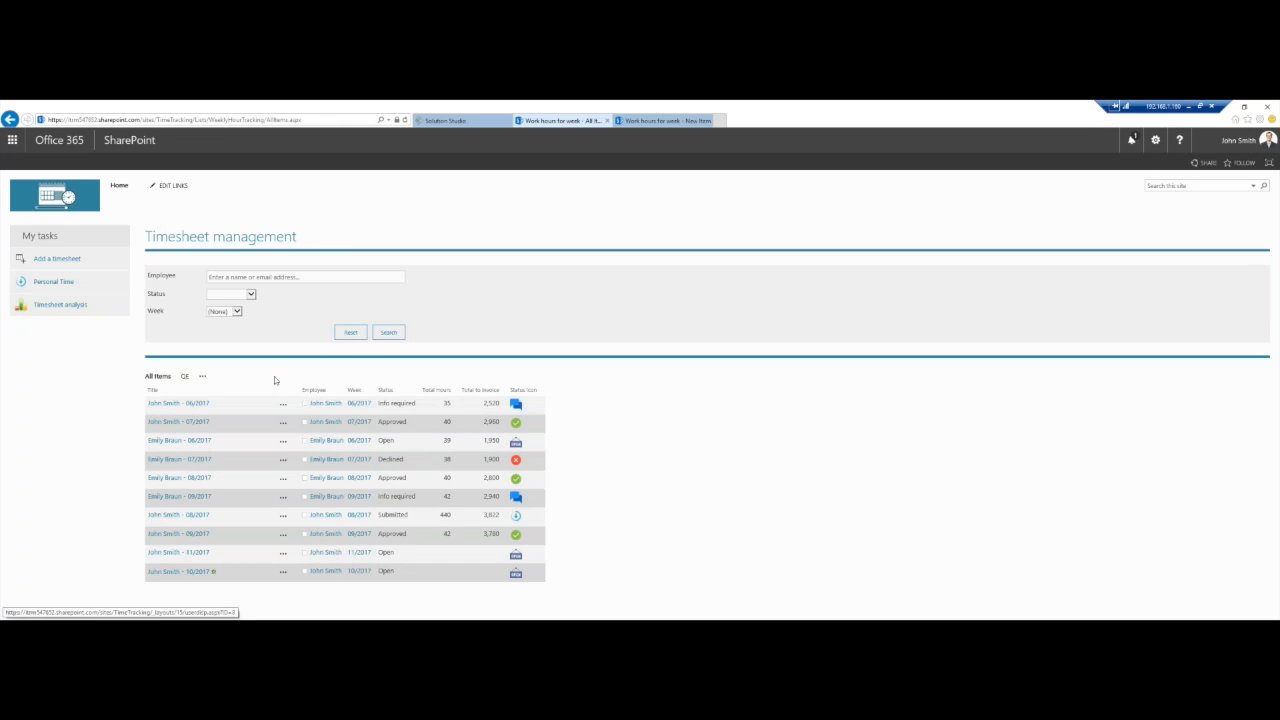
{"action": "left_click", "coordinate": [178, 403]}
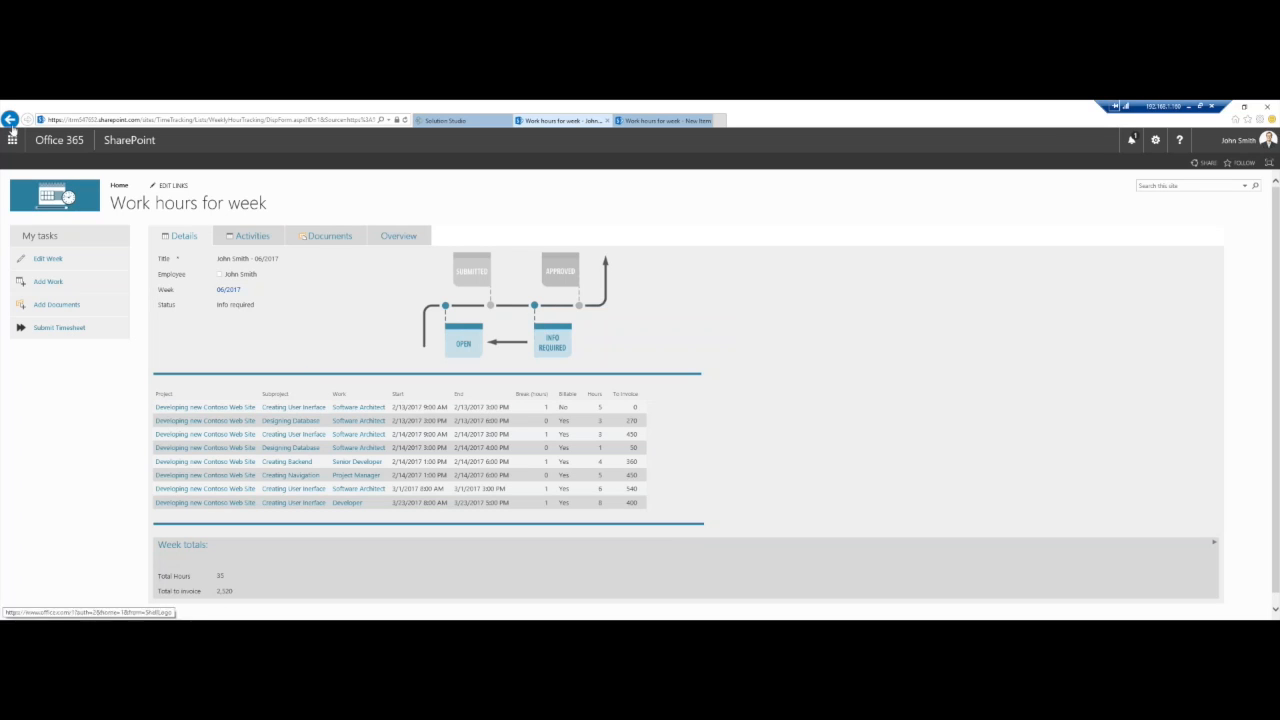
{"action": "left_click", "coordinate": [10, 120]}
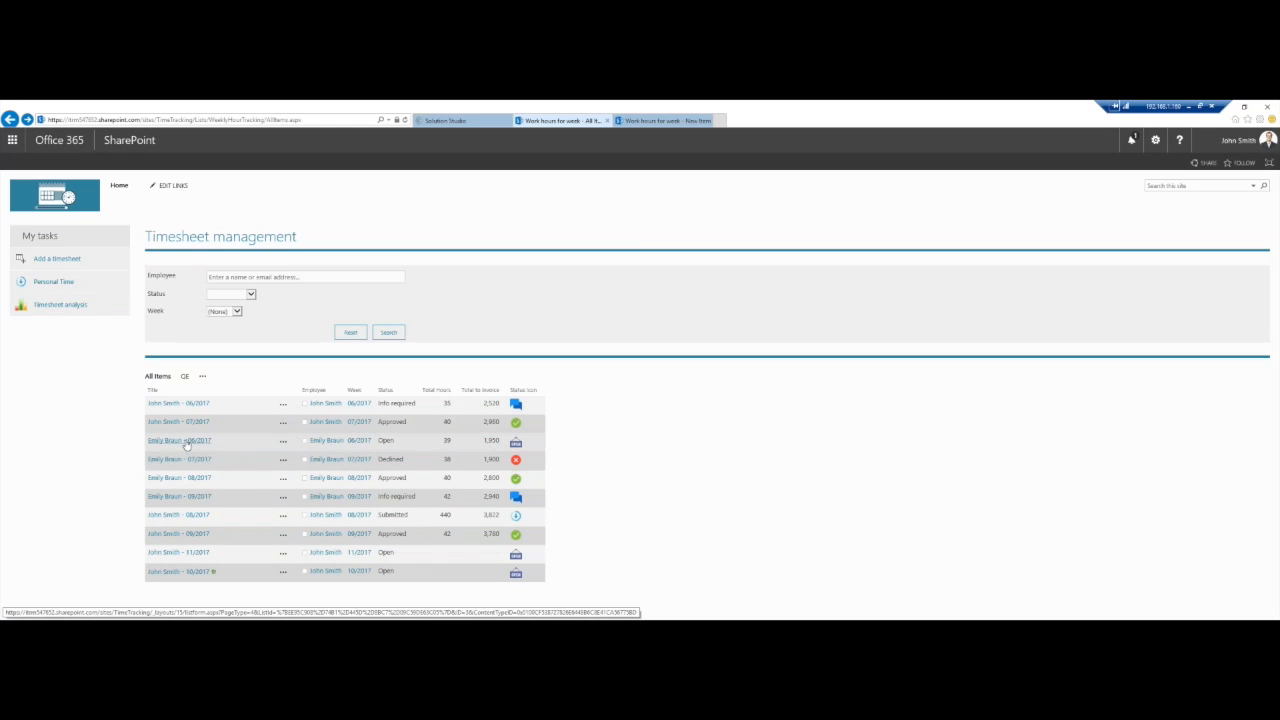
{"action": "left_click", "coordinate": [185, 442]}
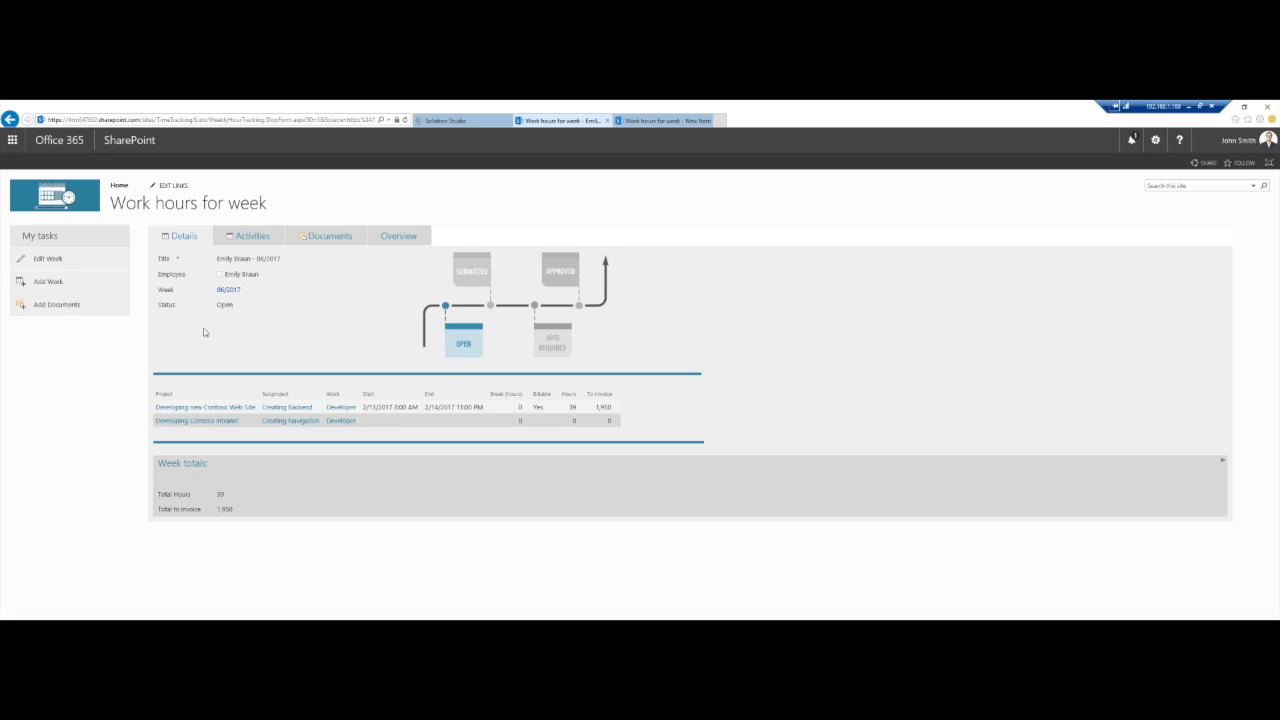
{"action": "left_click", "coordinate": [52, 258]}
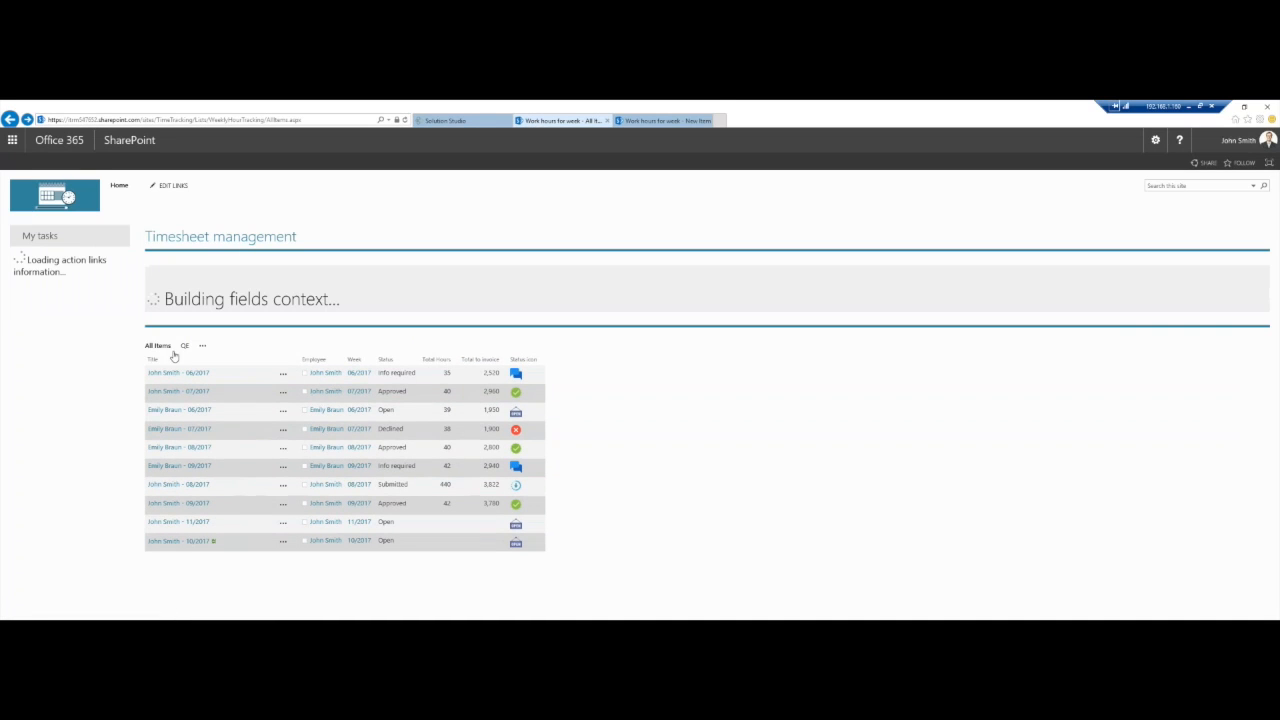
{"action": "left_click", "coordinate": [178, 403]}
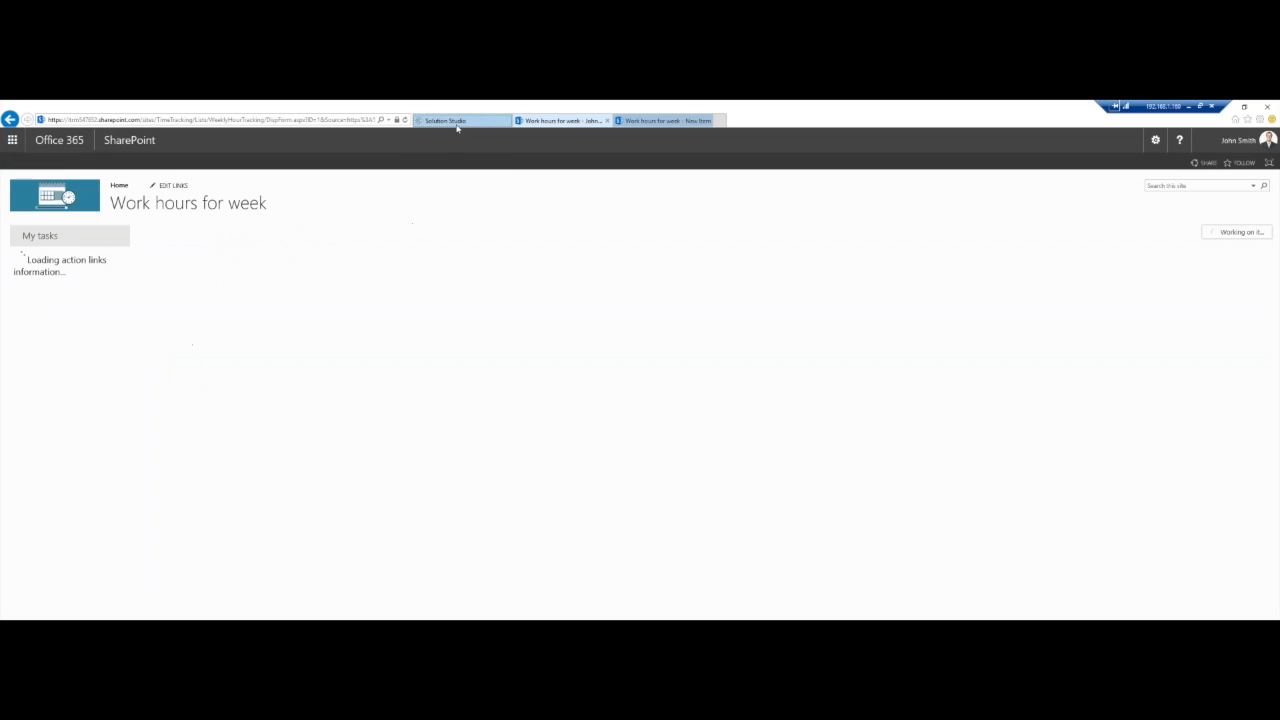
In Solution Studio, view the Submit Timesheet link among the display form's My tasks links.
{"action": "left_click", "coordinate": [457, 124]}
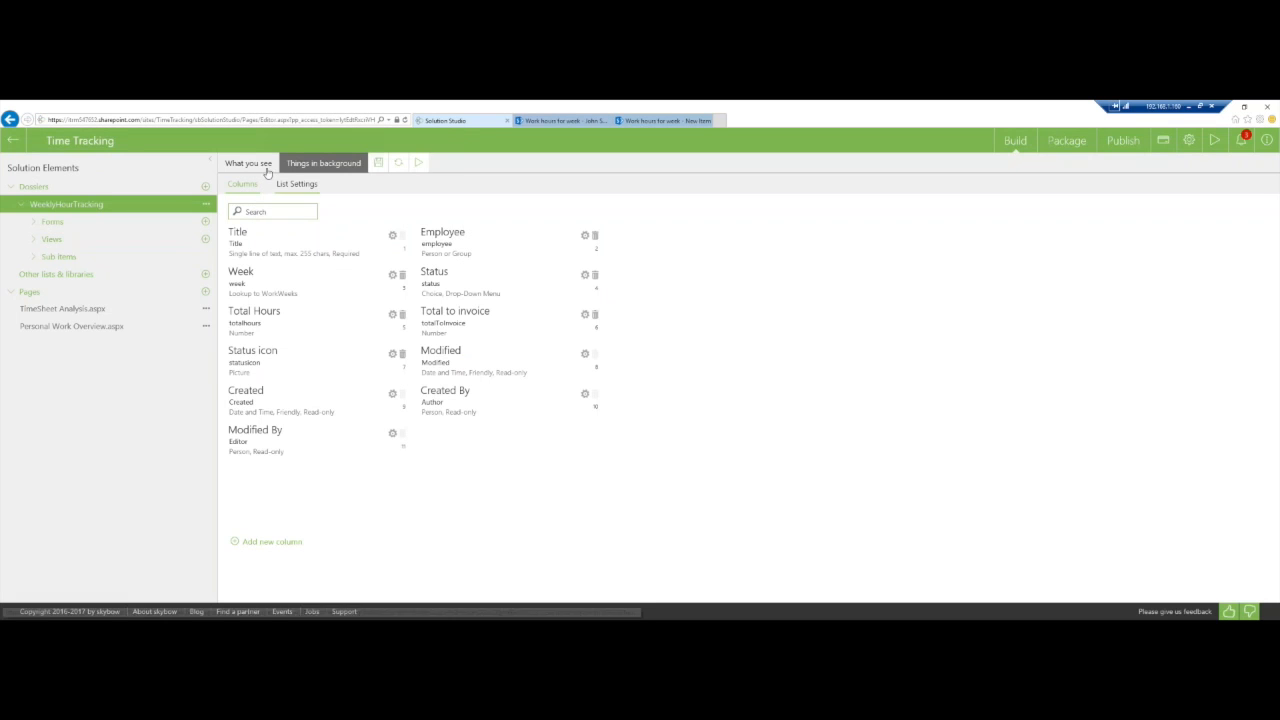
{"action": "left_click", "coordinate": [247, 163]}
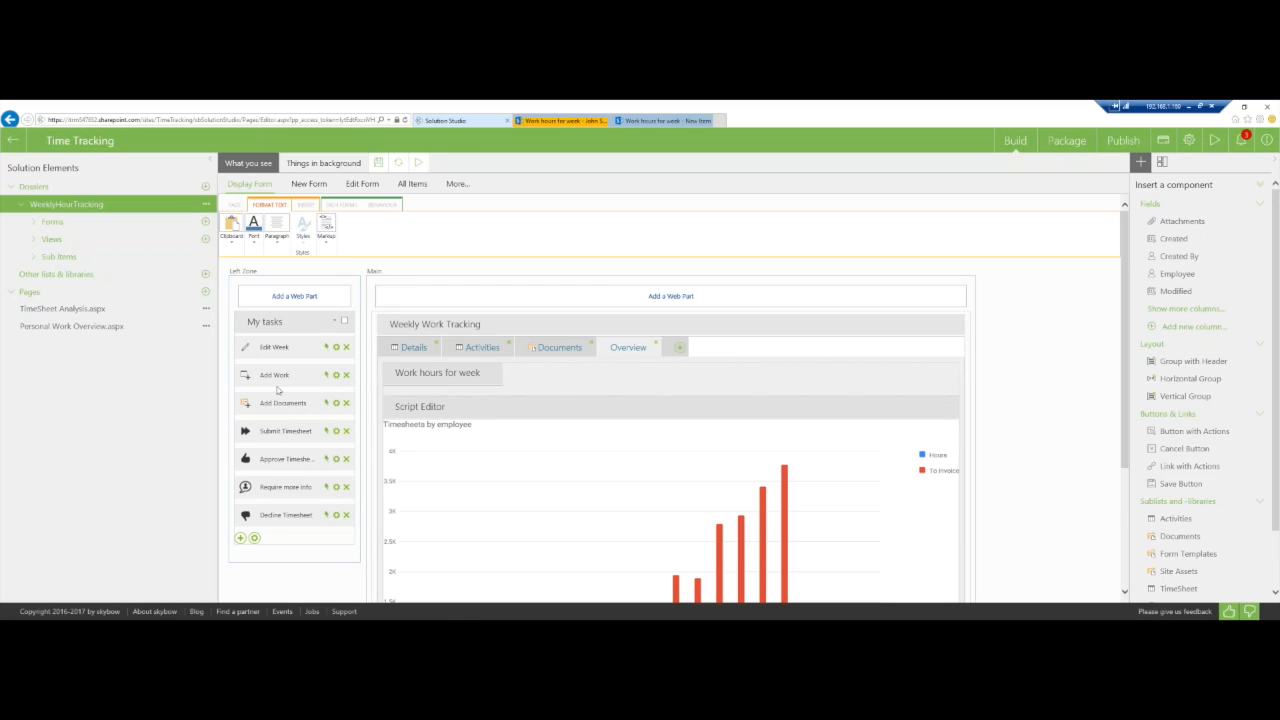
{"action": "left_click", "coordinate": [260, 430]}
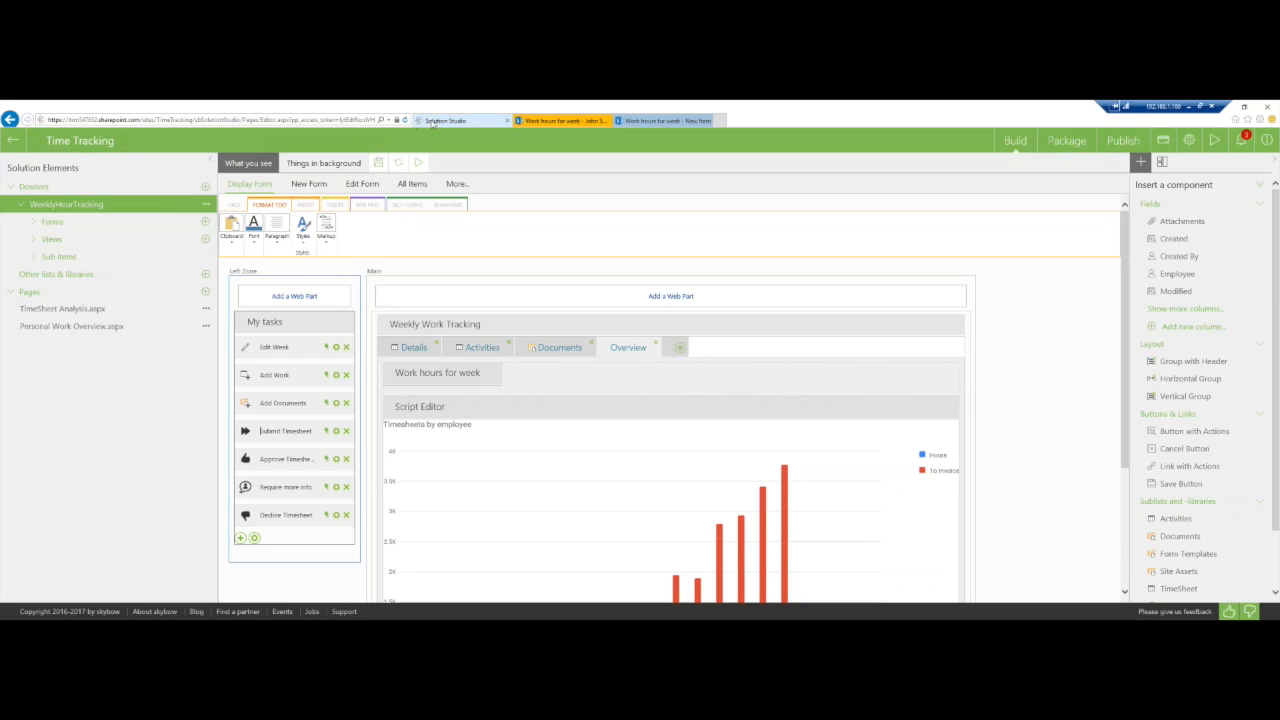
Submit and approve the open 06/2017 timesheet, checking its status details and logged activities.
{"action": "left_click", "coordinate": [538, 121]}
{"action": "left_click", "coordinate": [185, 238]}
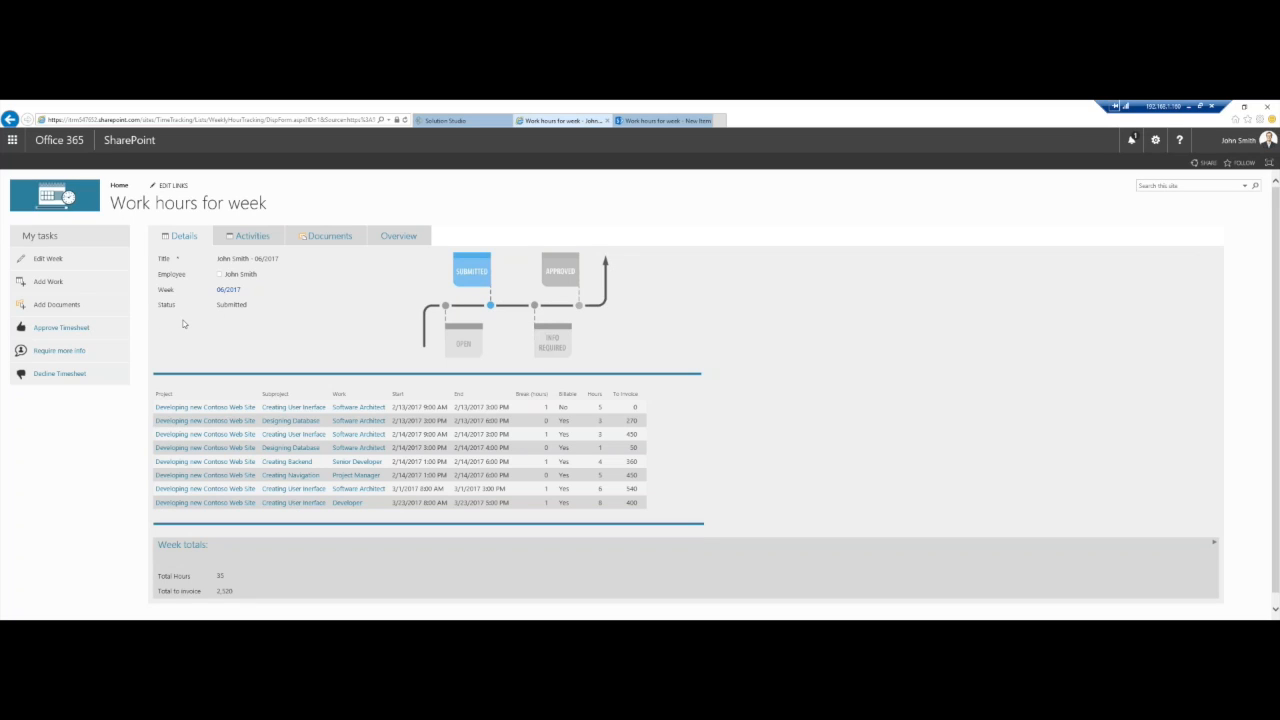
{"action": "left_click", "coordinate": [62, 328]}
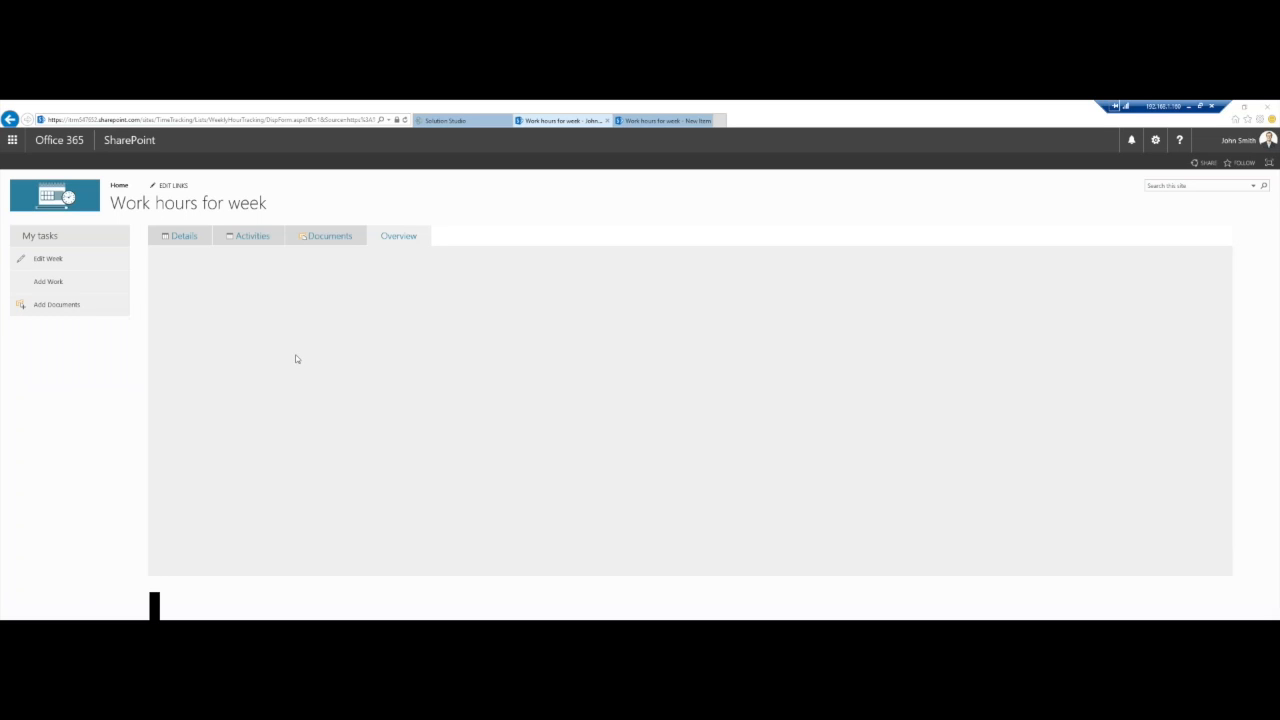
{"action": "left_click", "coordinate": [180, 236]}
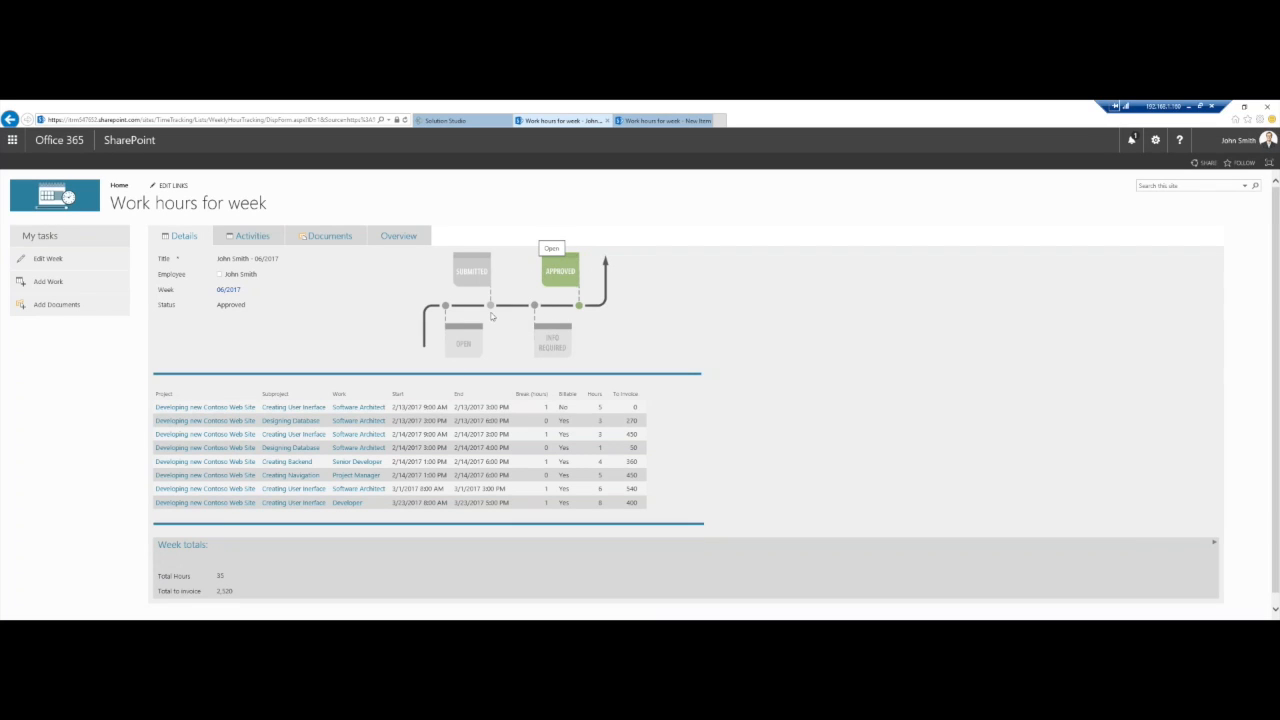
{"action": "left_click", "coordinate": [278, 240]}
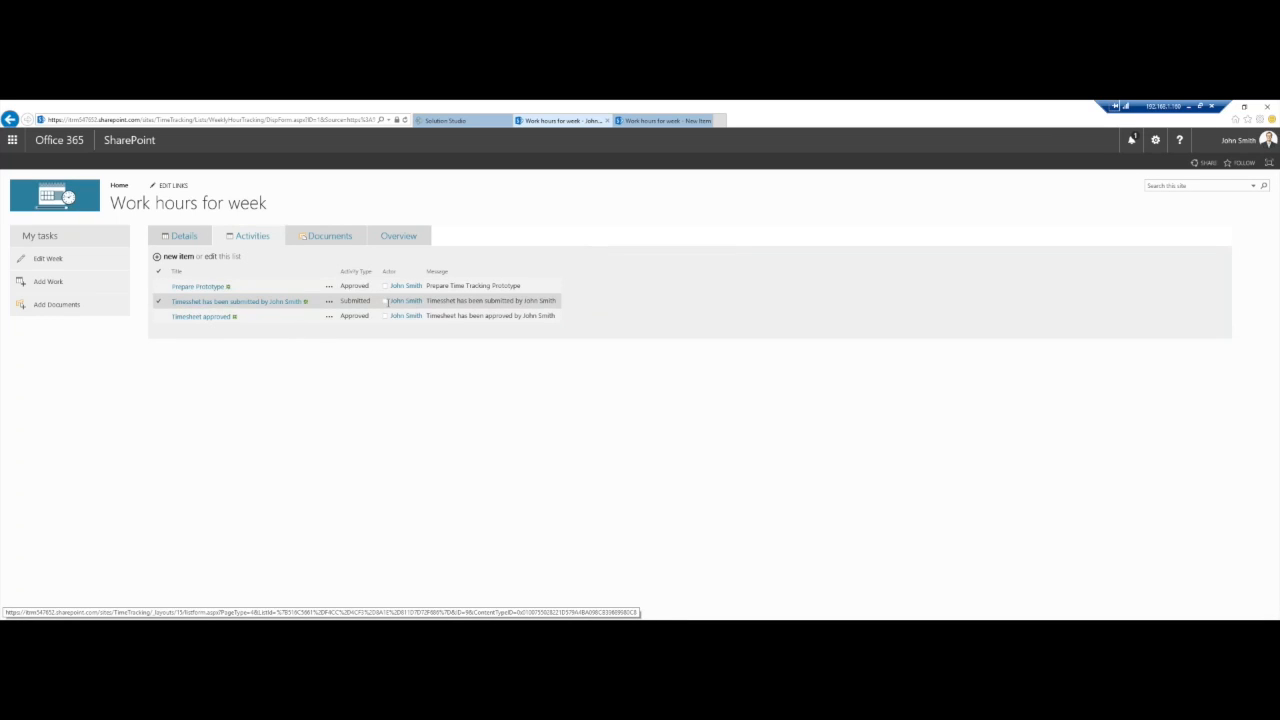
Open the Outlook mailbox in a new browser tab and highlight the subject of the timesheet approval message.
{"action": "left_click", "coordinate": [720, 120]}
{"action": "type", "text": "jugo"}
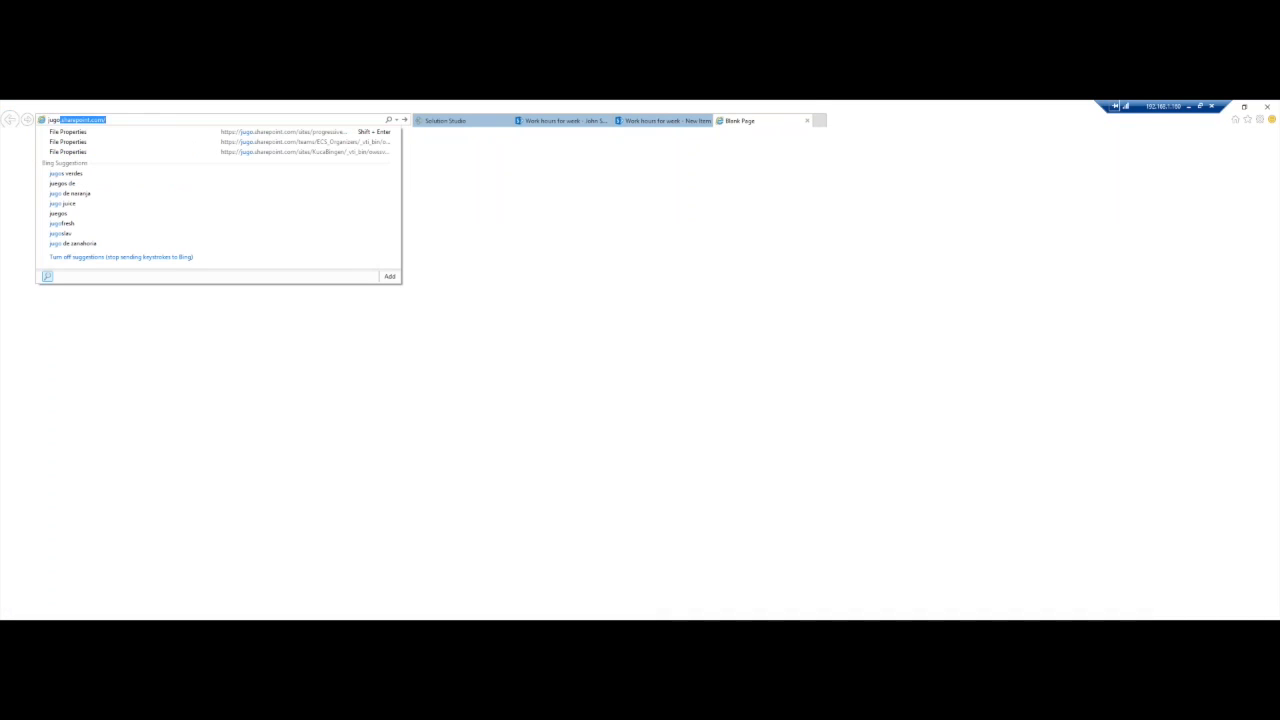
{"action": "type", "text": ".ba/mail"}
{"action": "key", "text": "Return"}
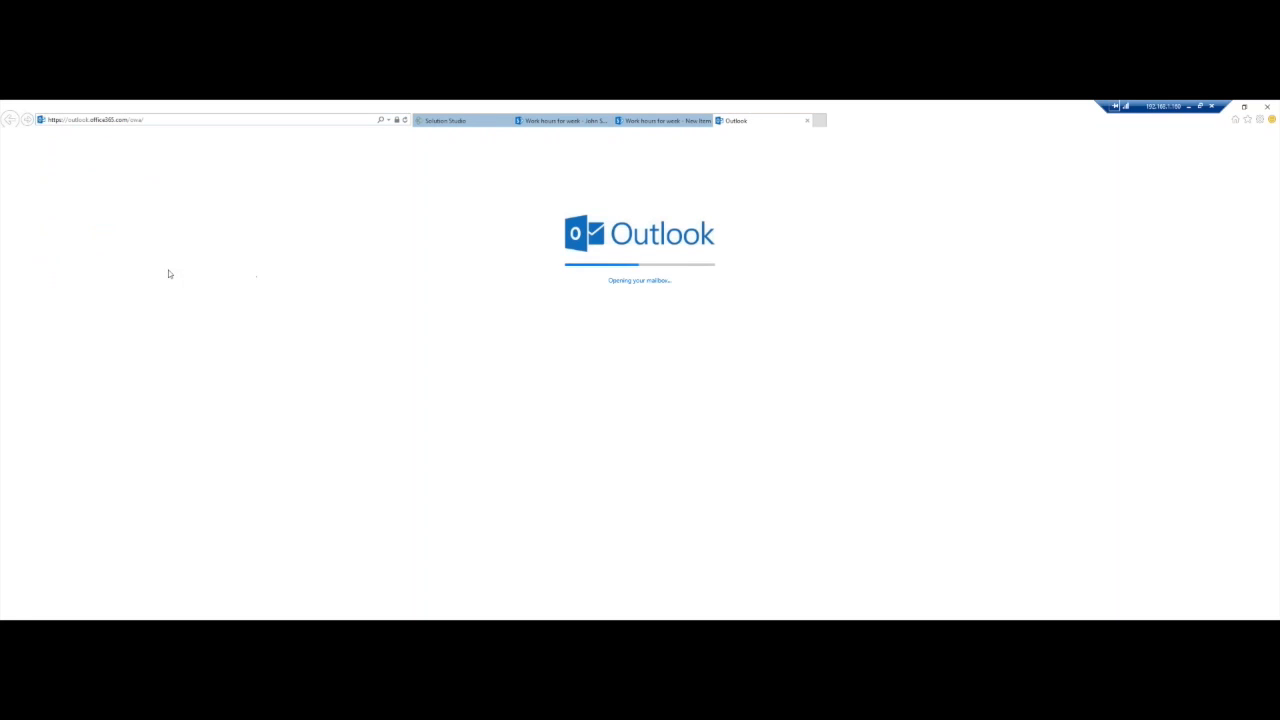
{"action": "left_click", "coordinate": [148, 248]}
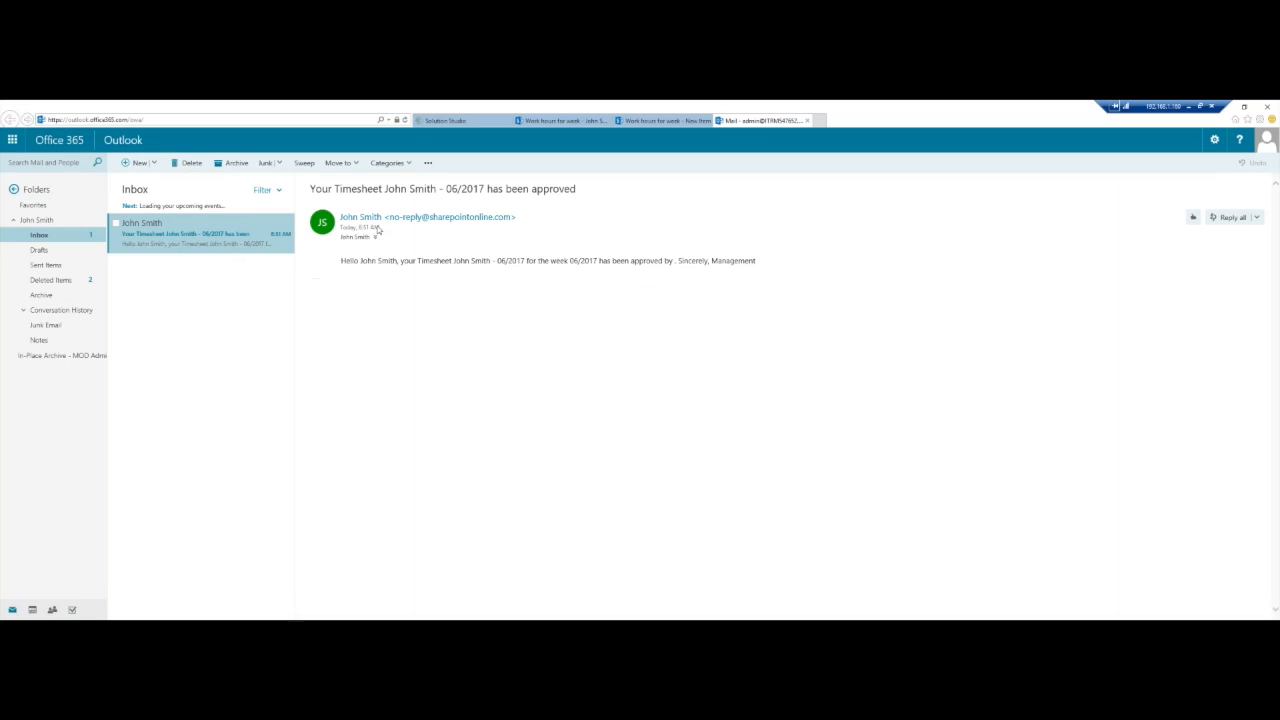
{"action": "left_click_drag", "start_coordinate": [577, 190], "coordinate": [328, 192]}
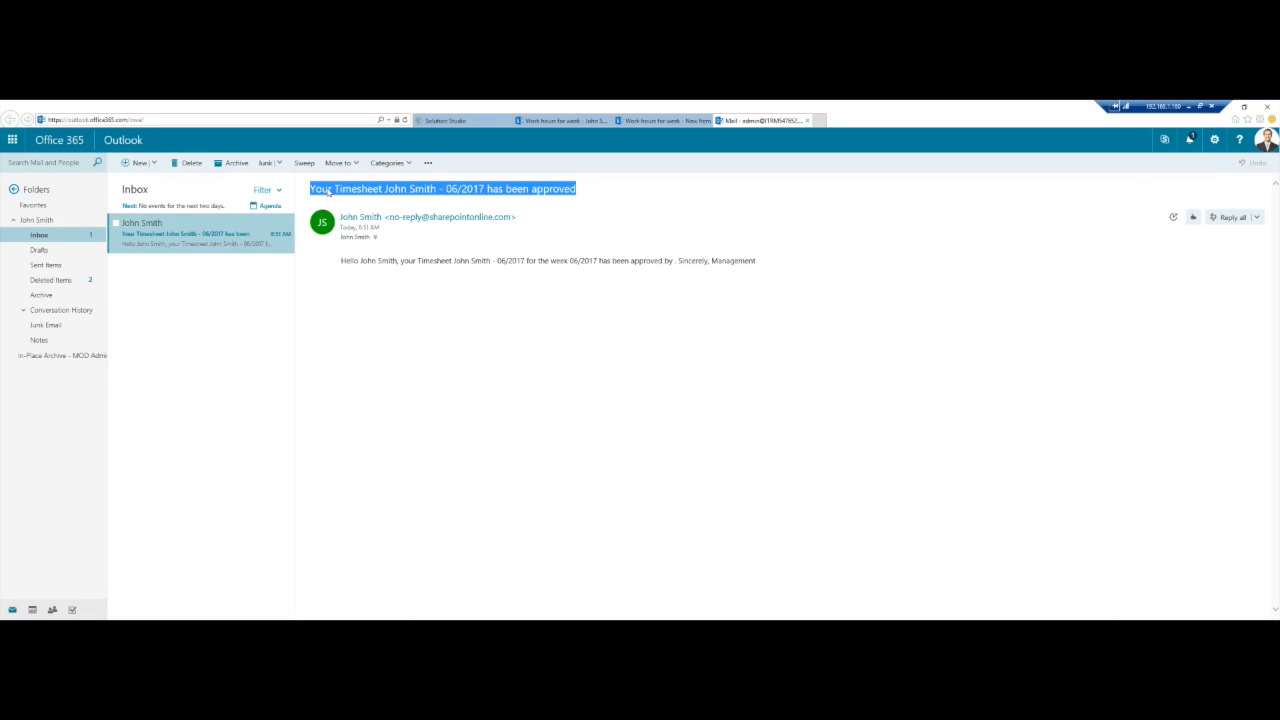
In Solution Studio, examine the Submit Timesheet link's update, add activity, message and reload actions, comparing them with the timesheet's logged activities.
{"action": "left_click", "coordinate": [445, 120]}
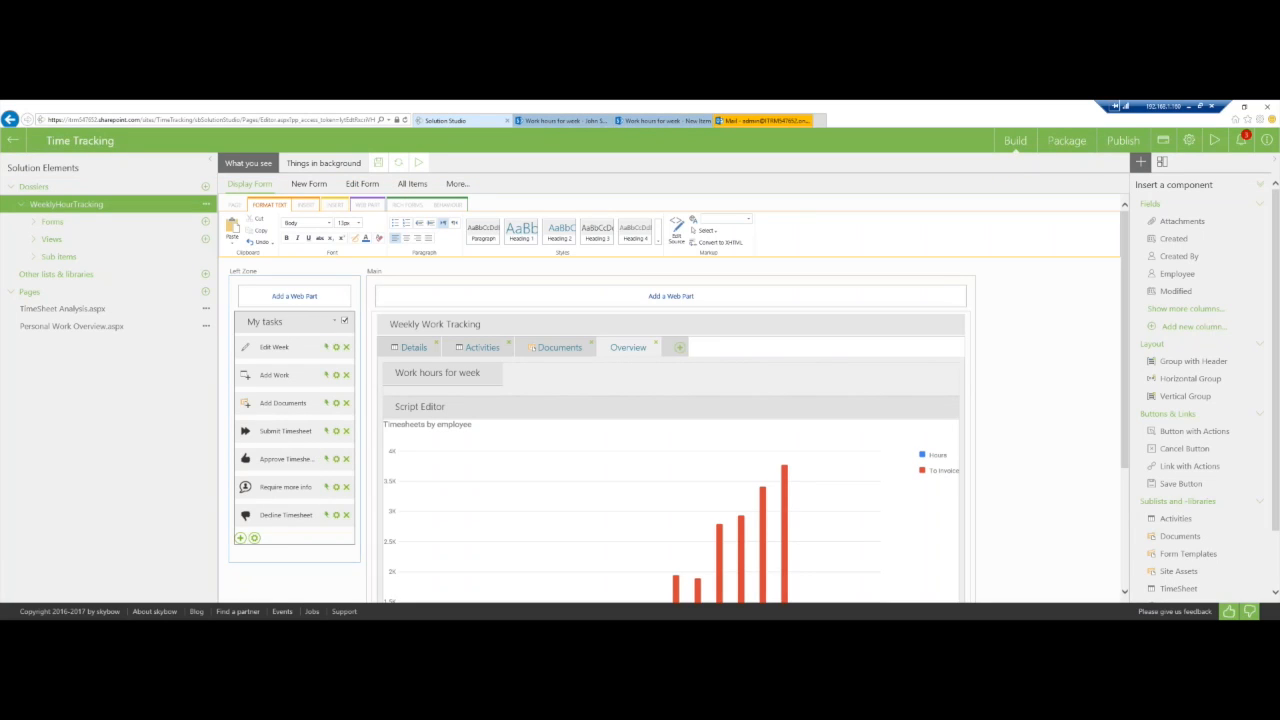
{"action": "left_click", "coordinate": [327, 432]}
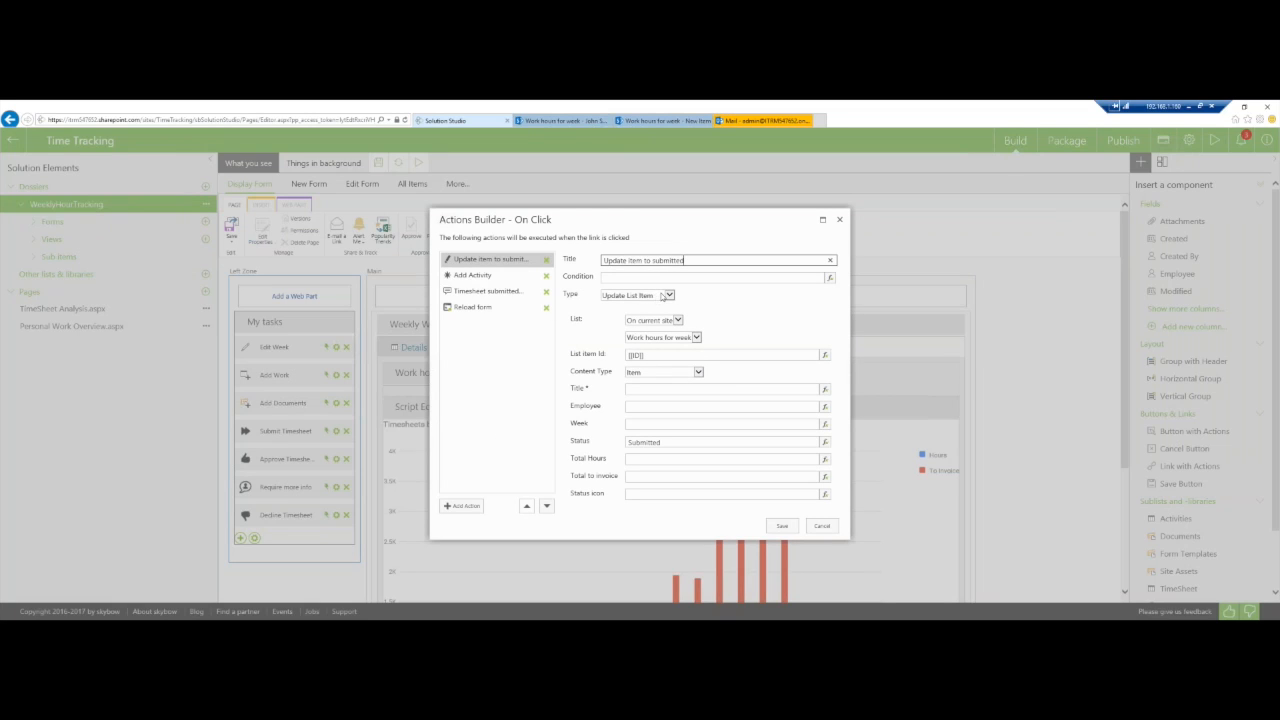
{"action": "double_click", "coordinate": [682, 442]}
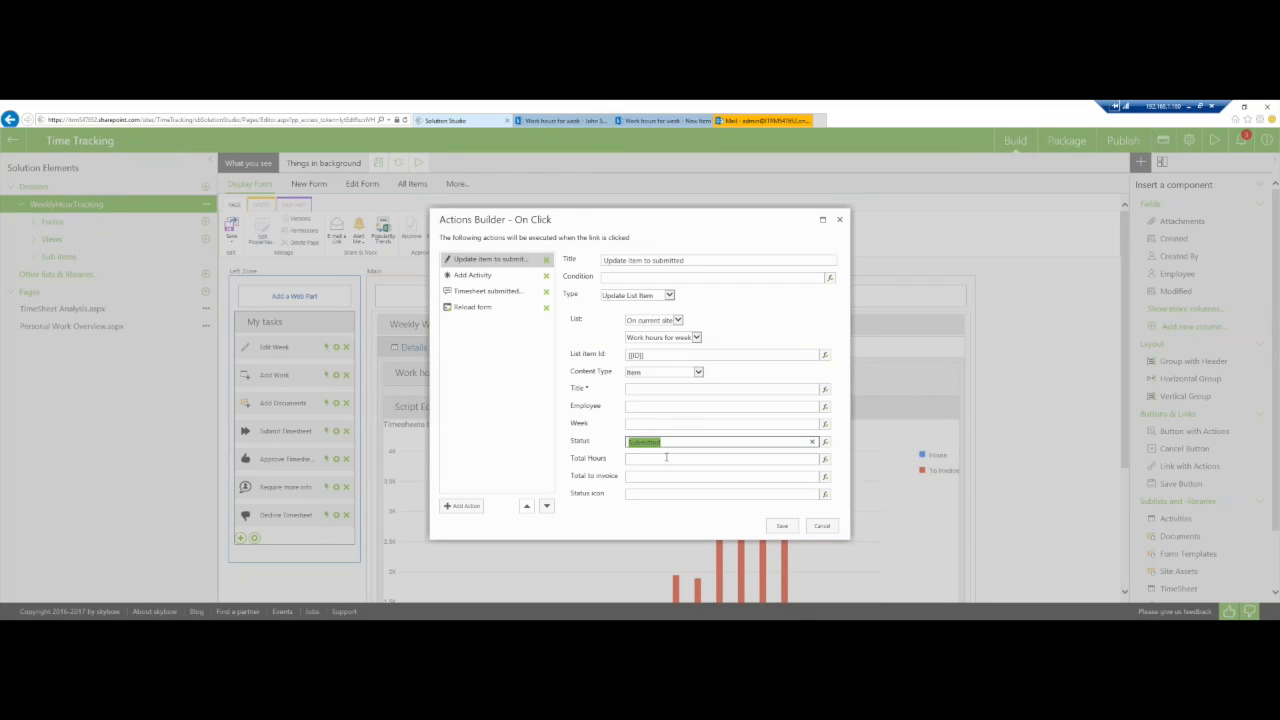
{"action": "left_click", "coordinate": [472, 275]}
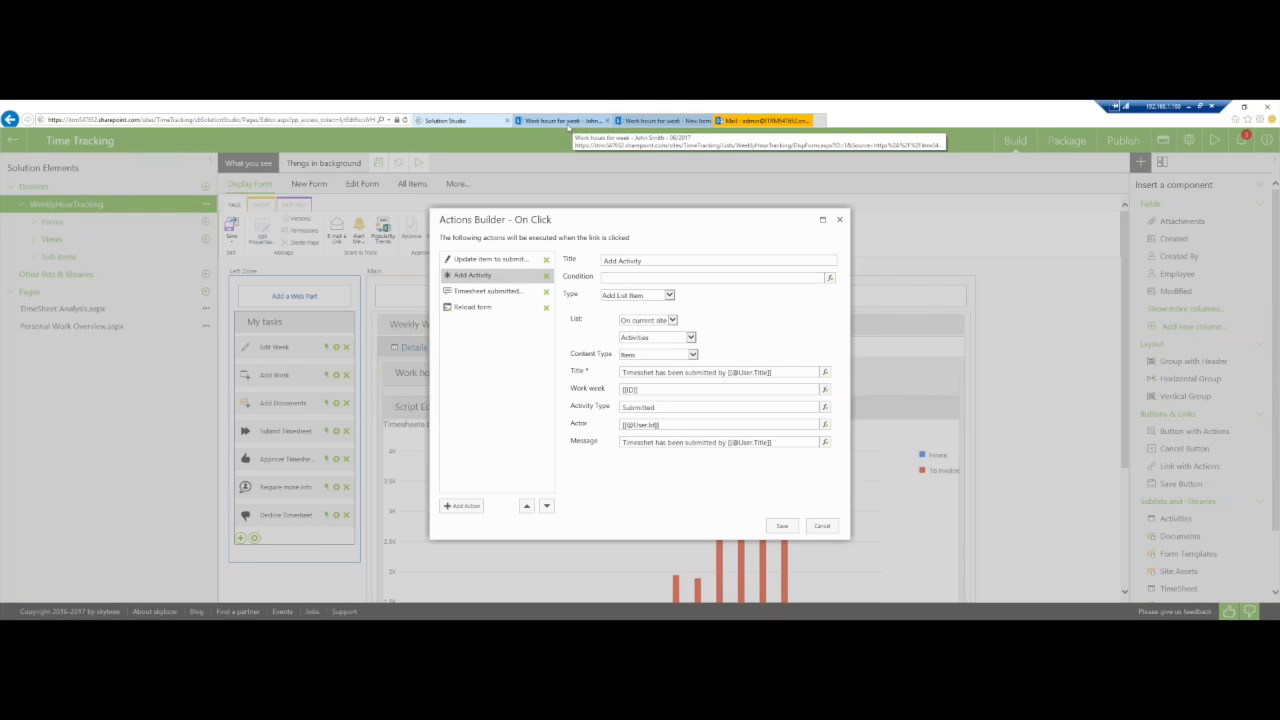
{"action": "left_click", "coordinate": [567, 121]}
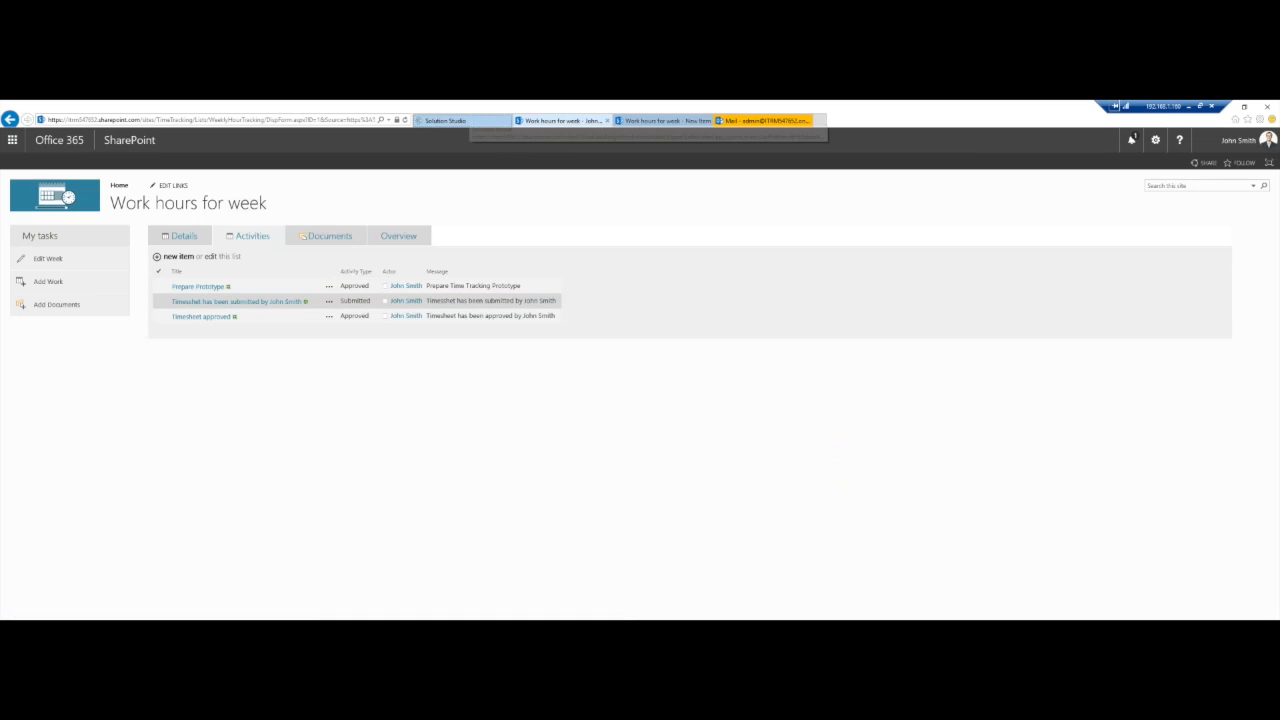
{"action": "left_click", "coordinate": [470, 121]}
{"action": "left_click", "coordinate": [491, 291]}
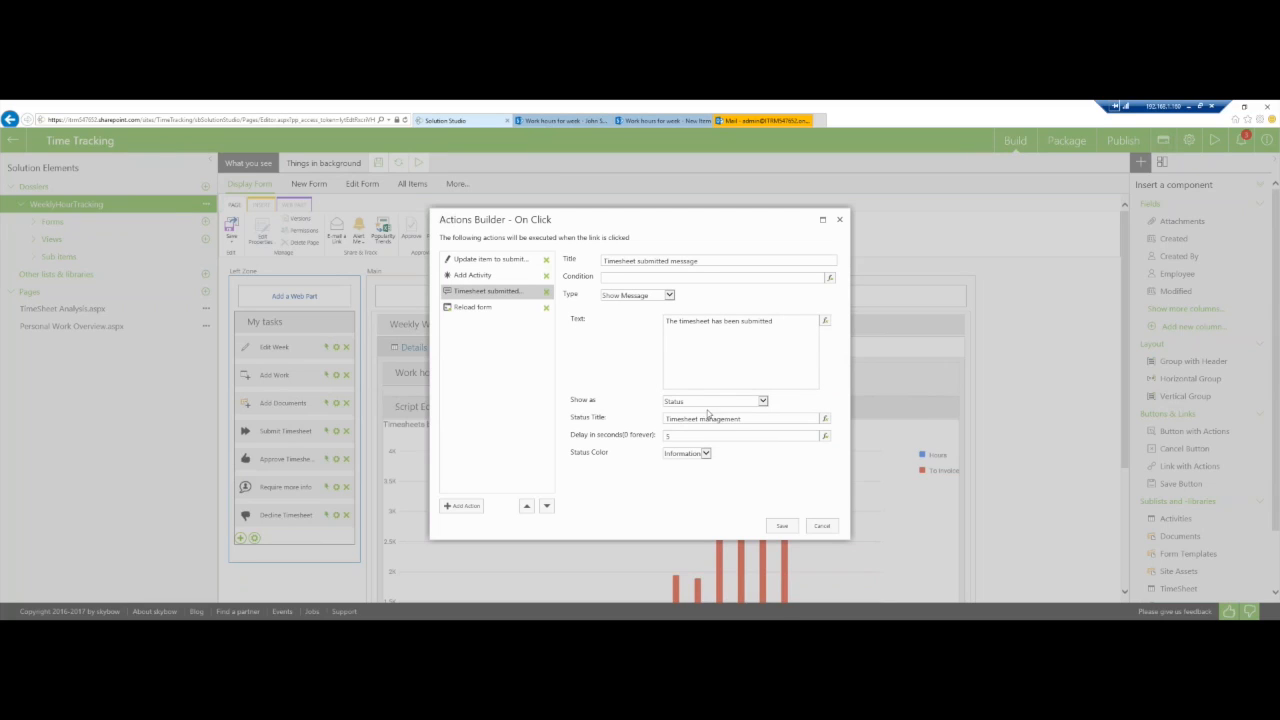
{"action": "left_click", "coordinate": [484, 307]}
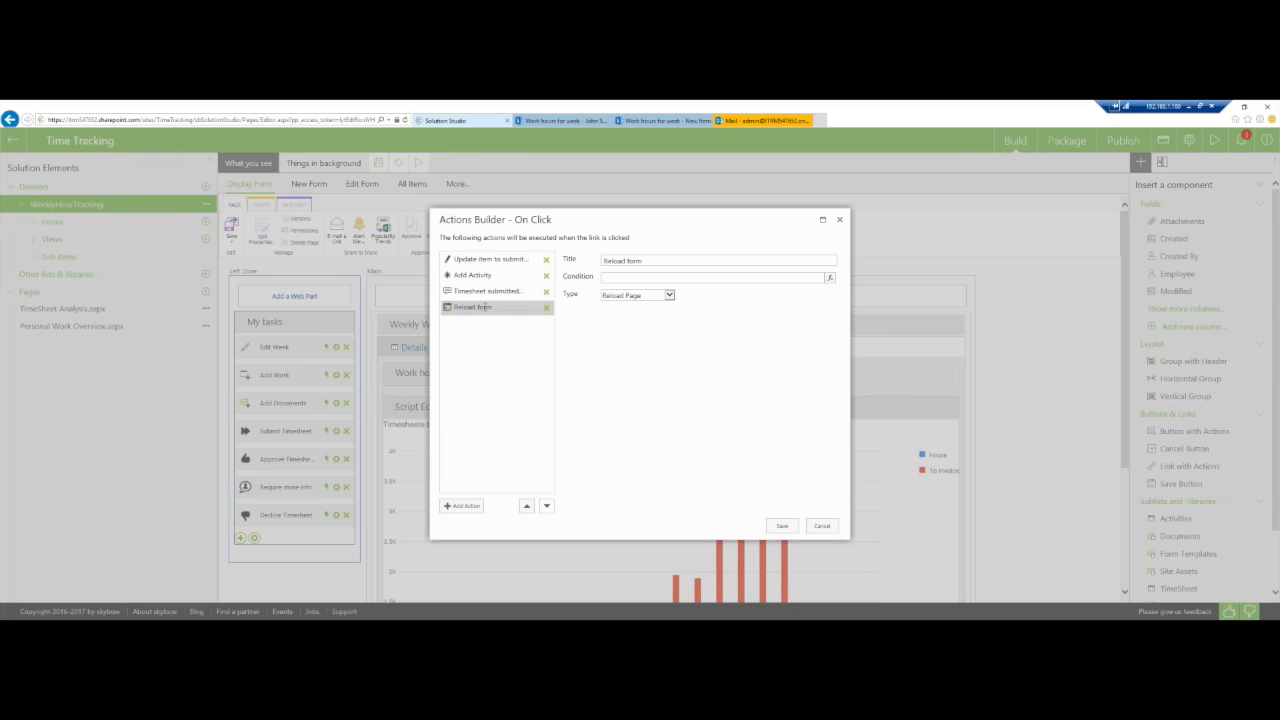
{"action": "left_click", "coordinate": [818, 526]}
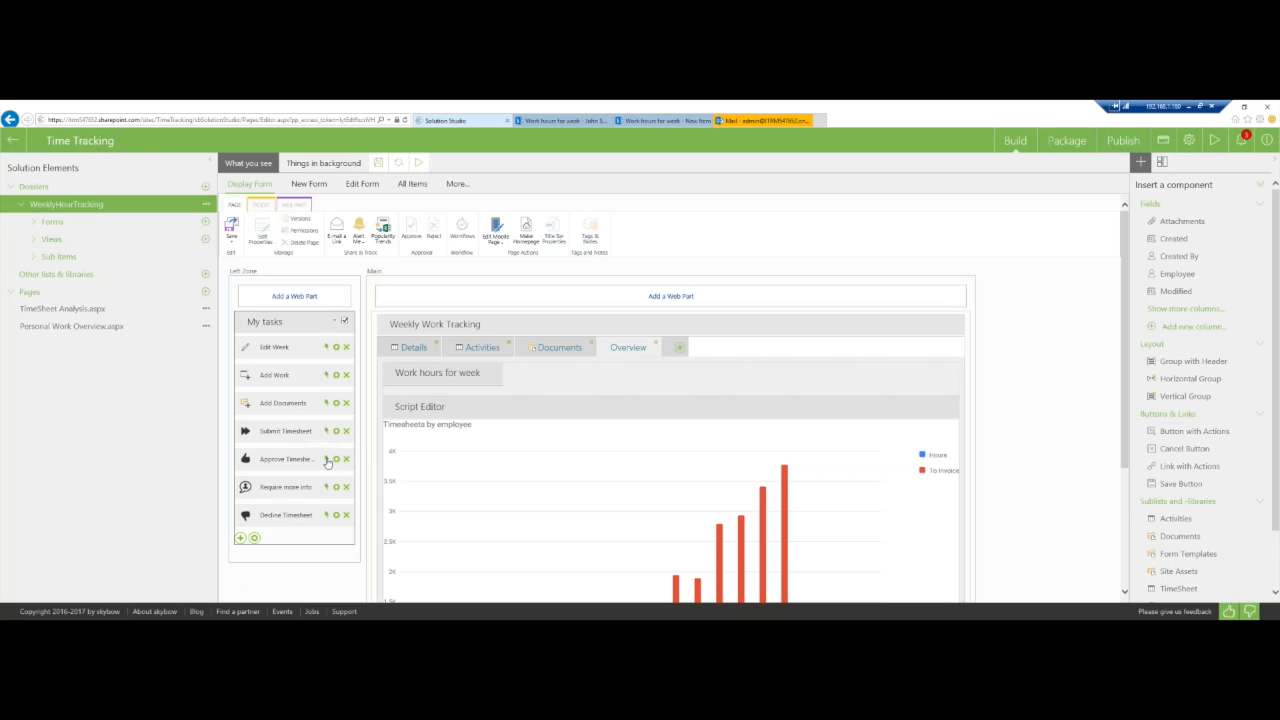
Examine the Approve Timesheet link's actions: the status update, activity entry, email subject and body, and message text.
{"action": "left_click", "coordinate": [327, 460]}
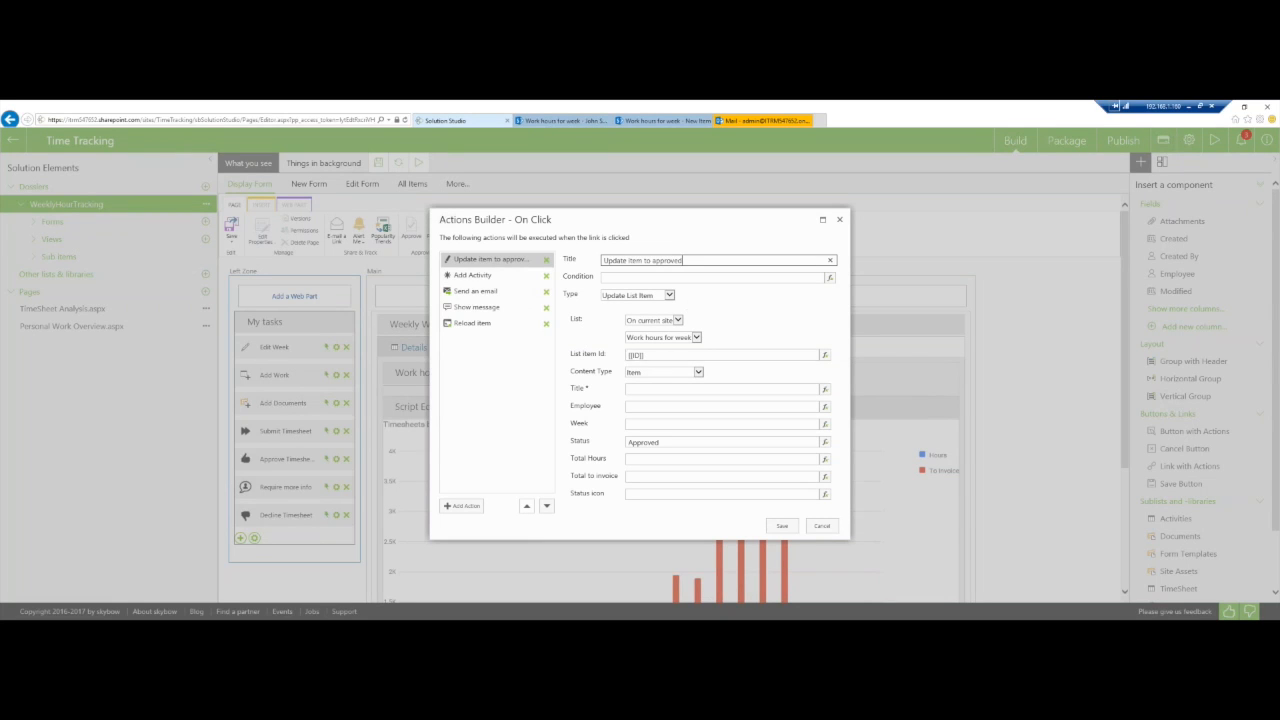
{"action": "left_click", "coordinate": [660, 441]}
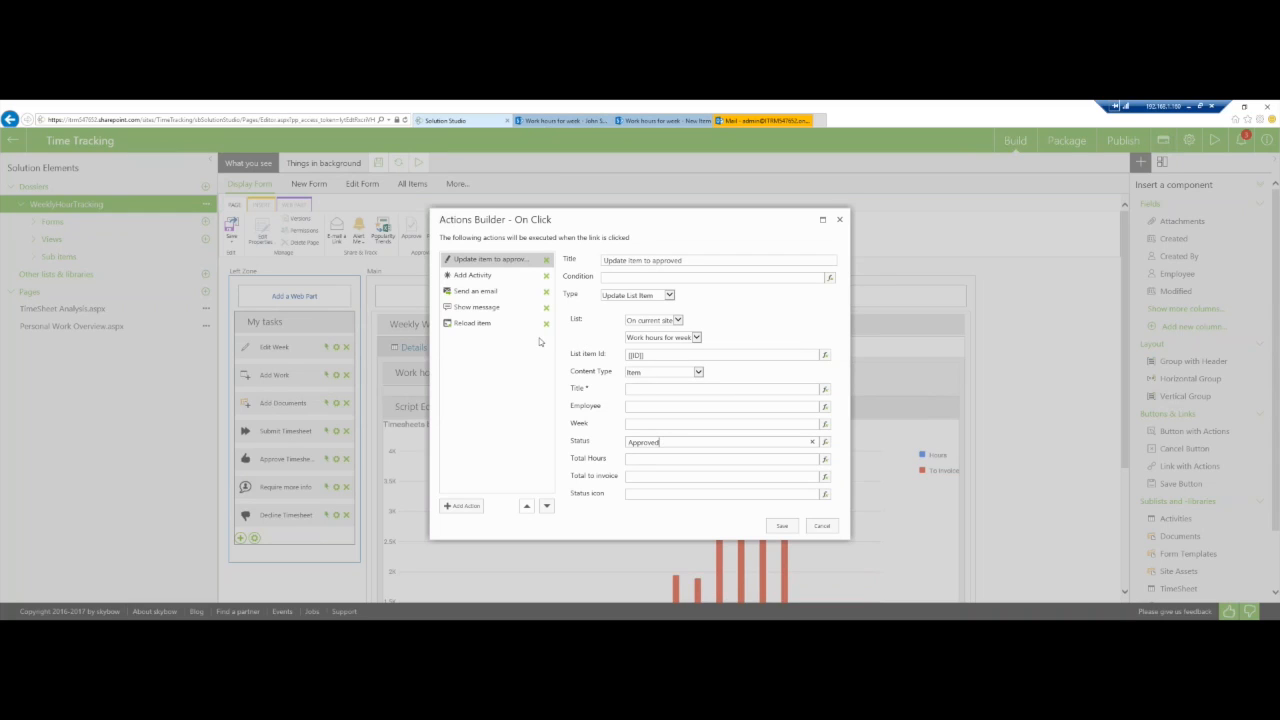
{"action": "left_click", "coordinate": [480, 275]}
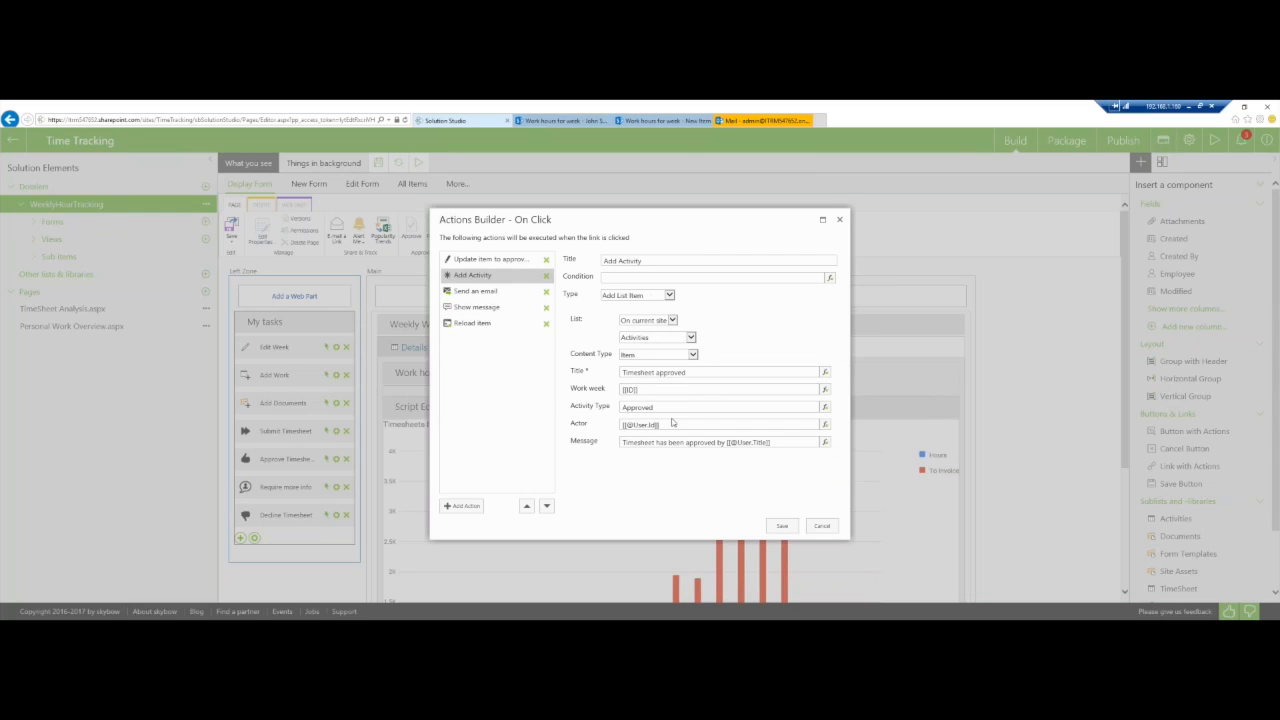
{"action": "left_click", "coordinate": [496, 291]}
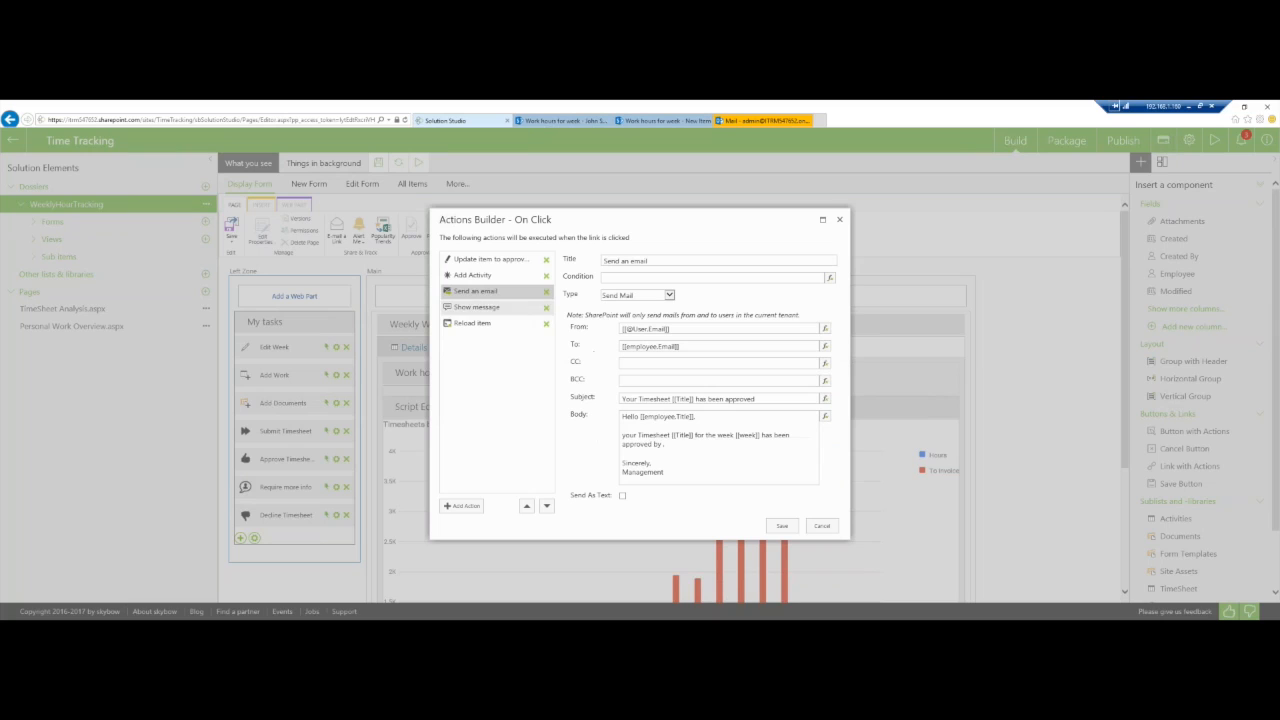
{"action": "left_click_drag", "start_coordinate": [622, 416], "coordinate": [680, 472]}
{"action": "left_click", "coordinate": [692, 449]}
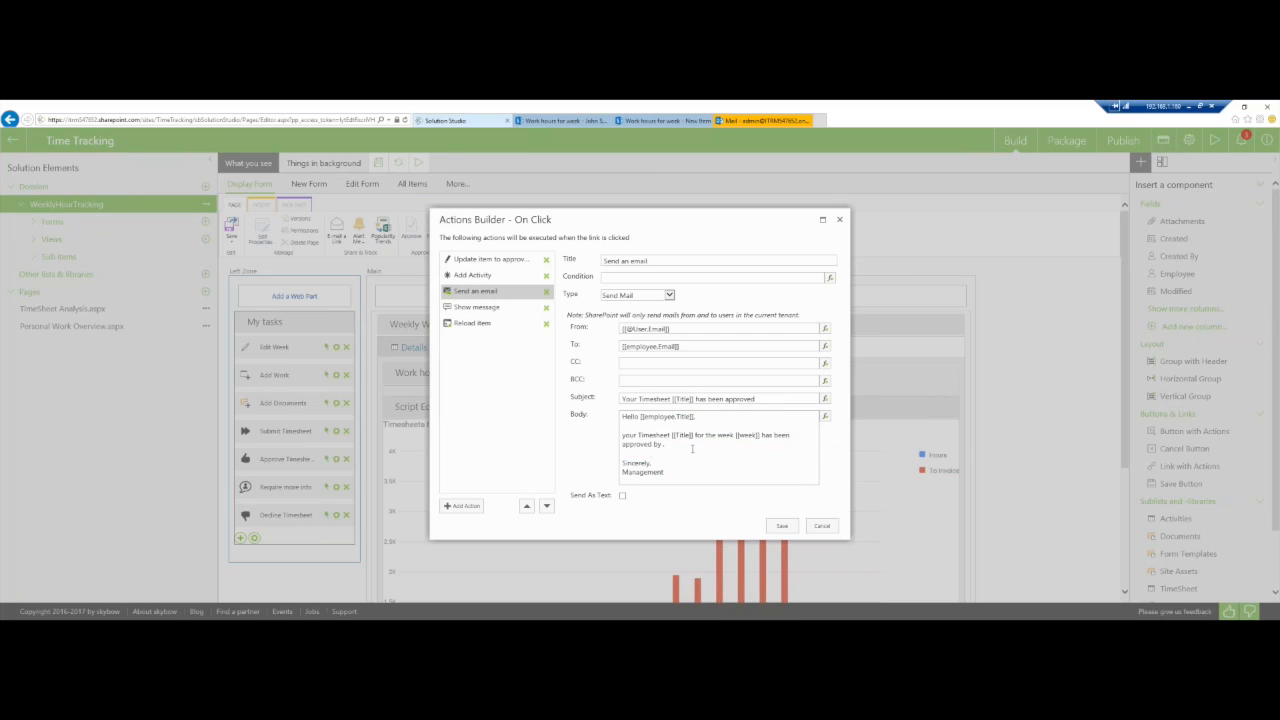
{"action": "left_click", "coordinate": [488, 308]}
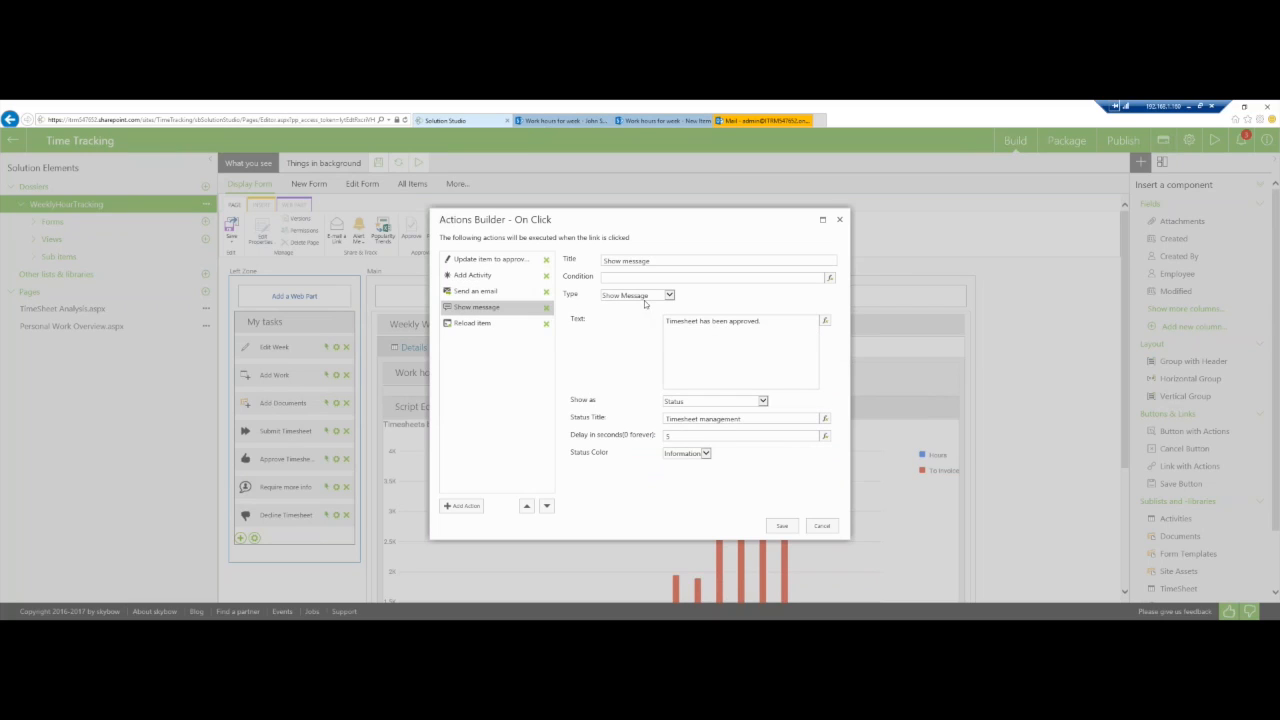
{"action": "triple_click", "coordinate": [772, 321]}
{"action": "left_click", "coordinate": [570, 378]}
Review the available action types for the Approve Timesheet link, trying out an additional Execute Script action and discarding it.
{"action": "left_click", "coordinate": [636, 296]}
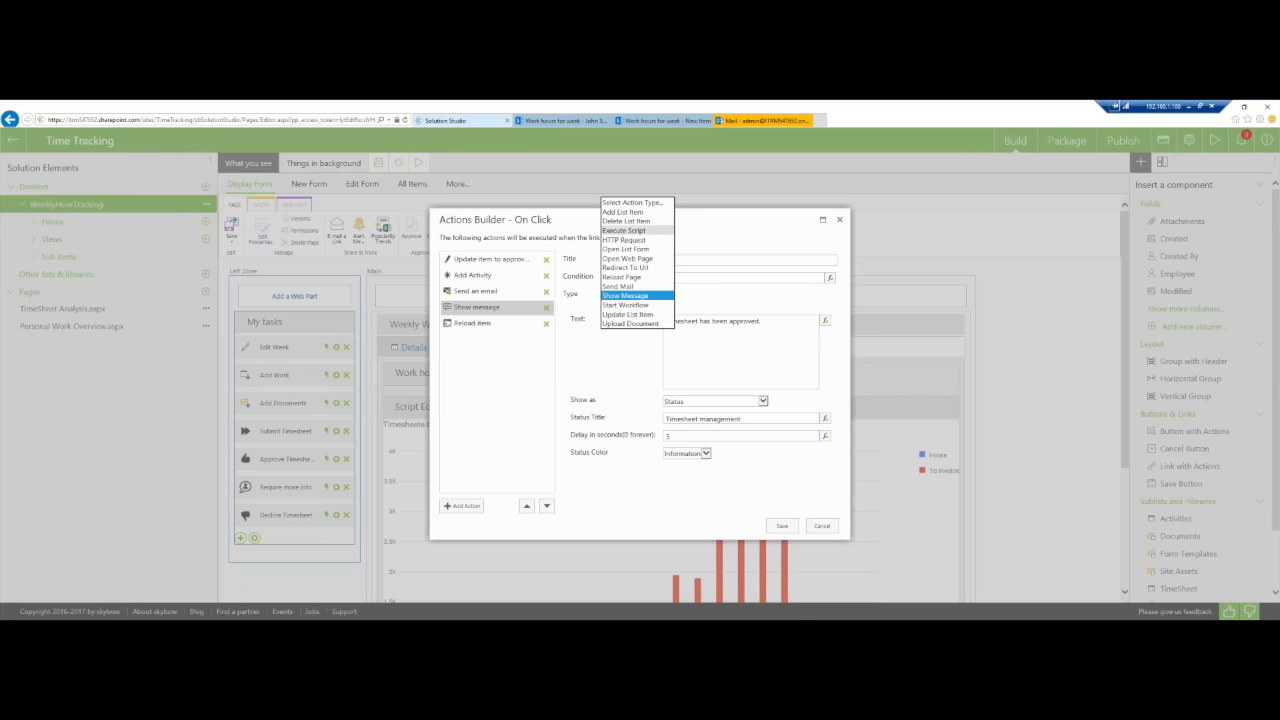
{"action": "left_click", "coordinate": [482, 420]}
{"action": "left_click", "coordinate": [462, 506]}
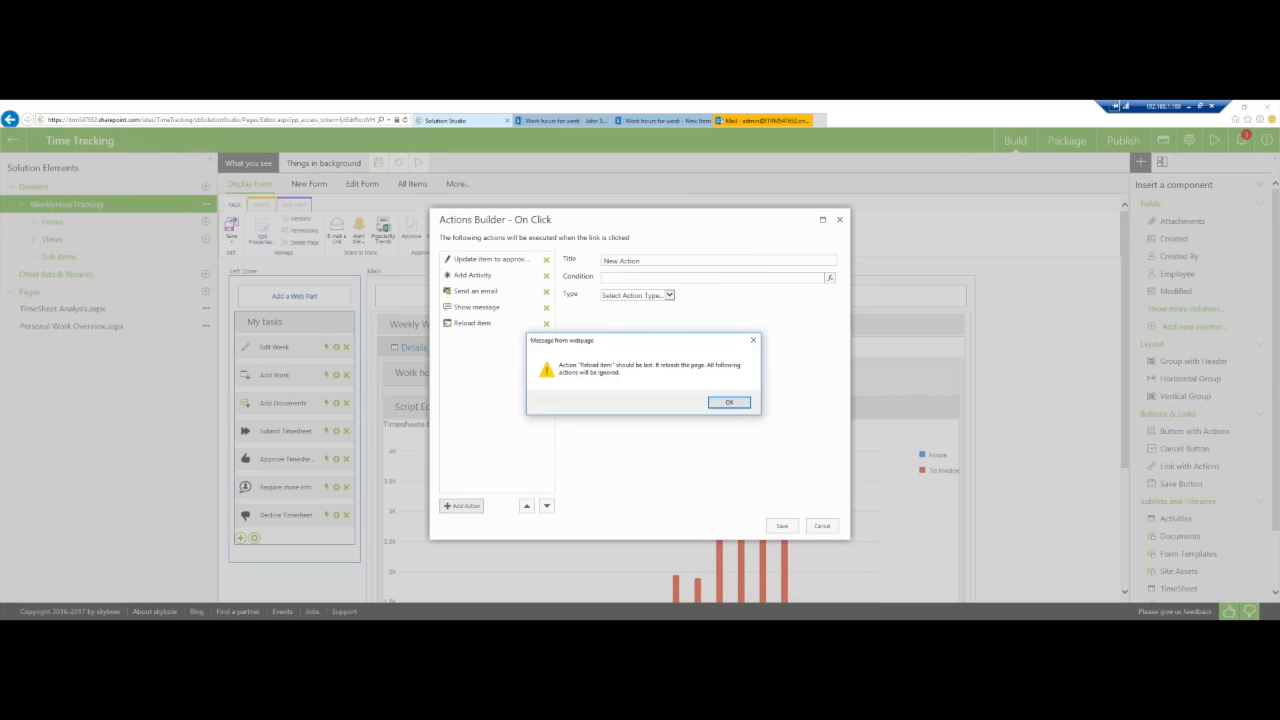
{"action": "left_click", "coordinate": [731, 401]}
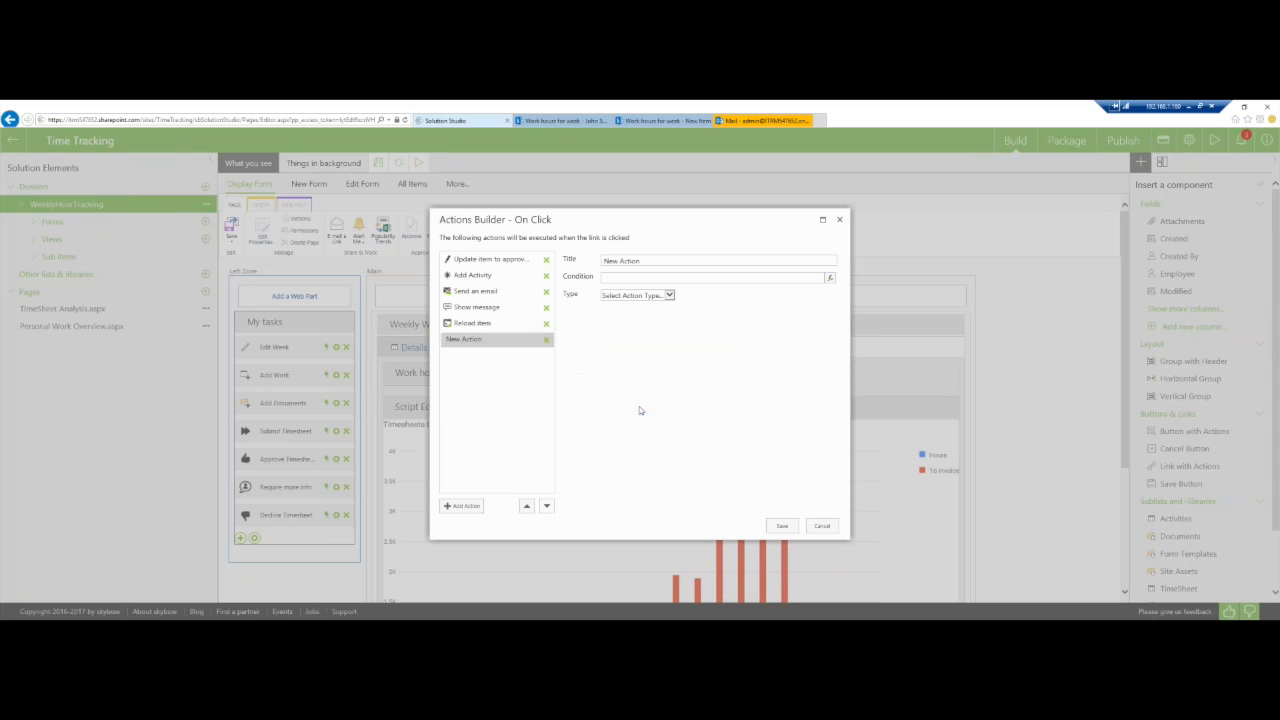
{"action": "left_click", "coordinate": [657, 295]}
{"action": "key", "text": "Escape"}
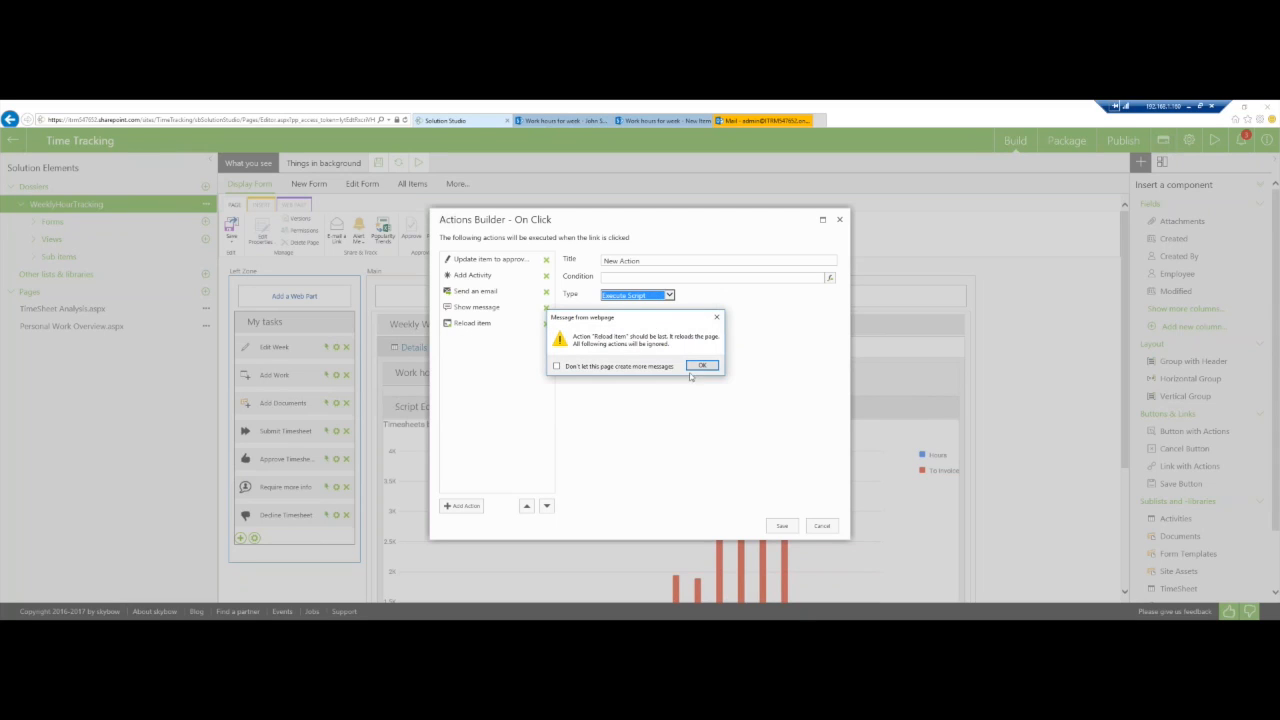
{"action": "left_click", "coordinate": [692, 366]}
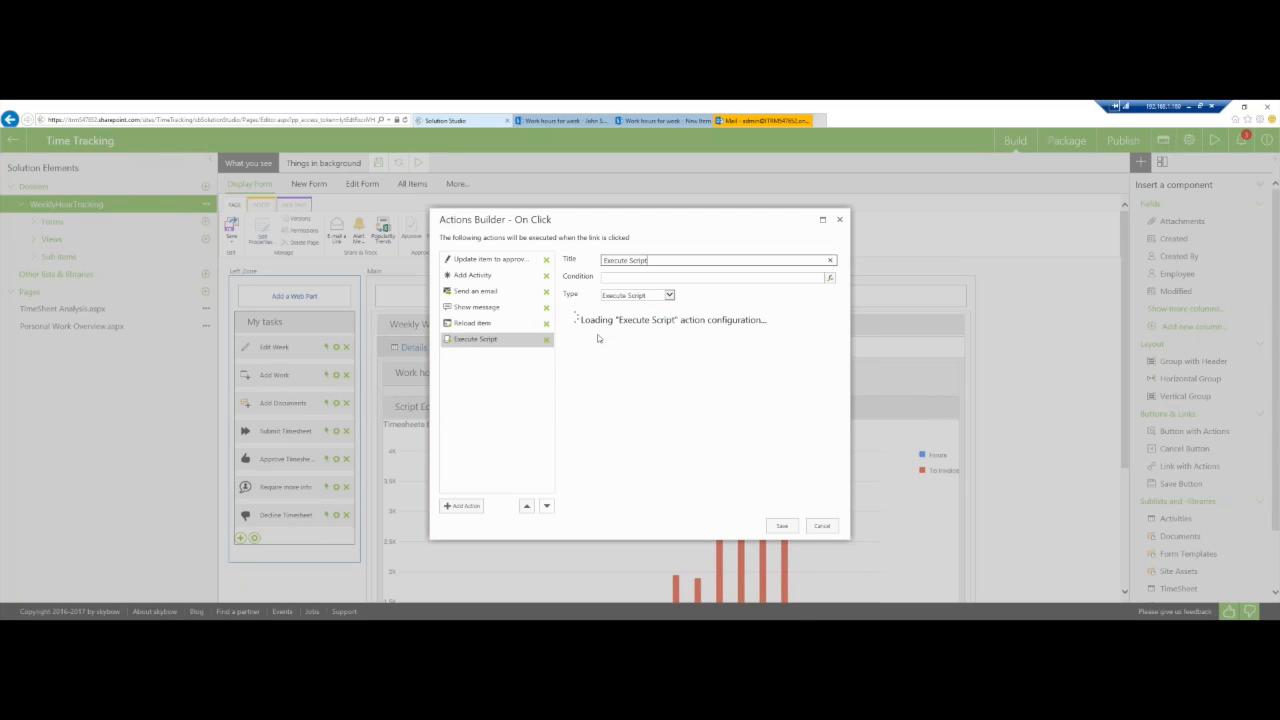
{"action": "left_click", "coordinate": [646, 297]}
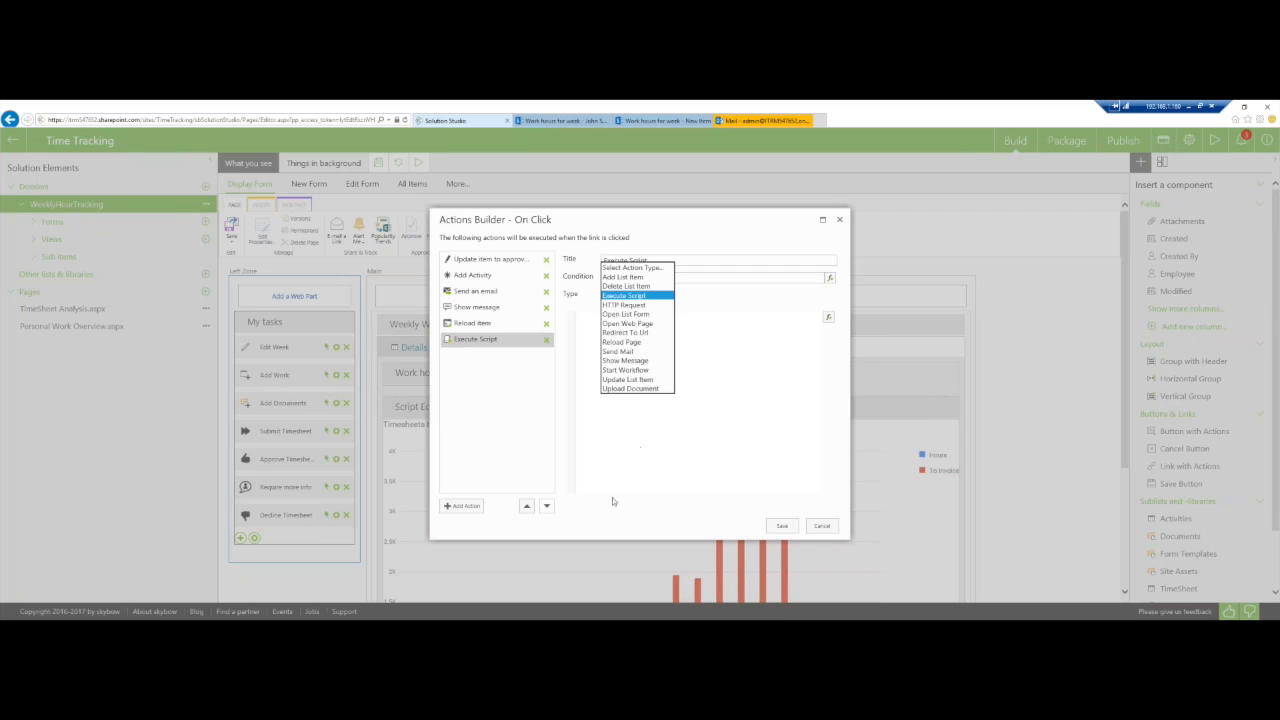
{"action": "left_click", "coordinate": [649, 520]}
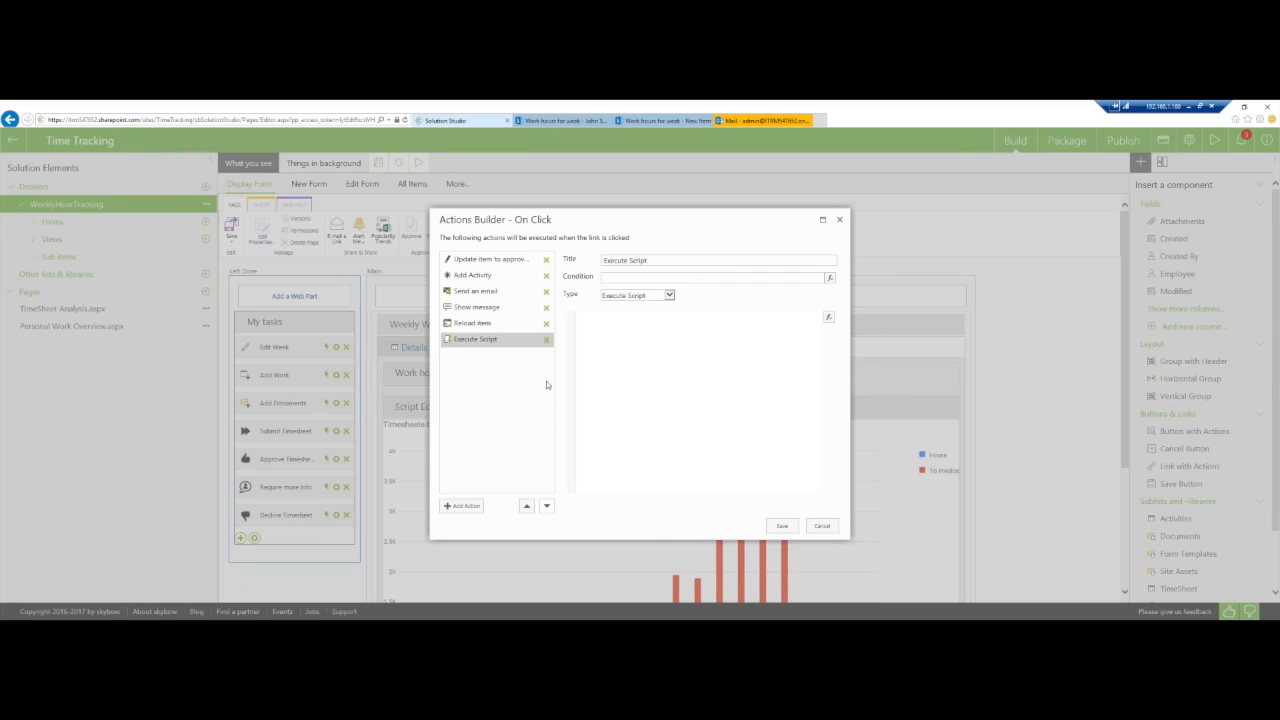
{"action": "left_click", "coordinate": [546, 339]}
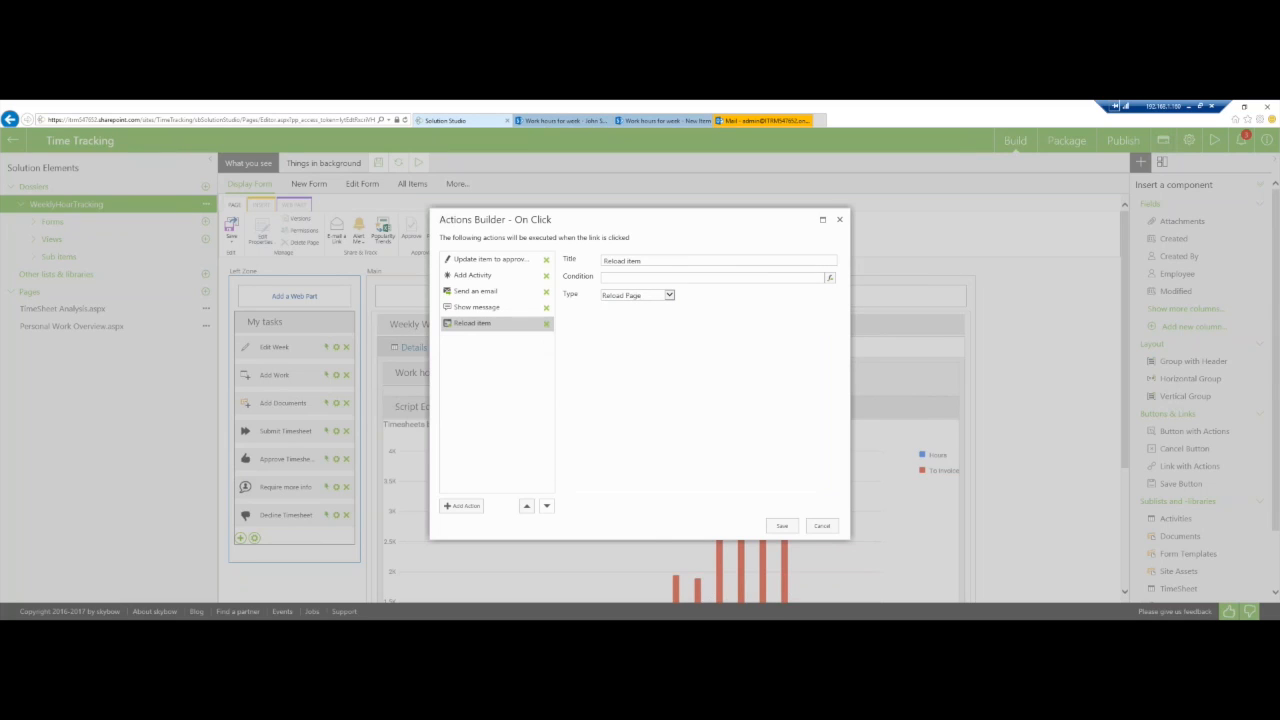
{"action": "left_click", "coordinate": [821, 525]}
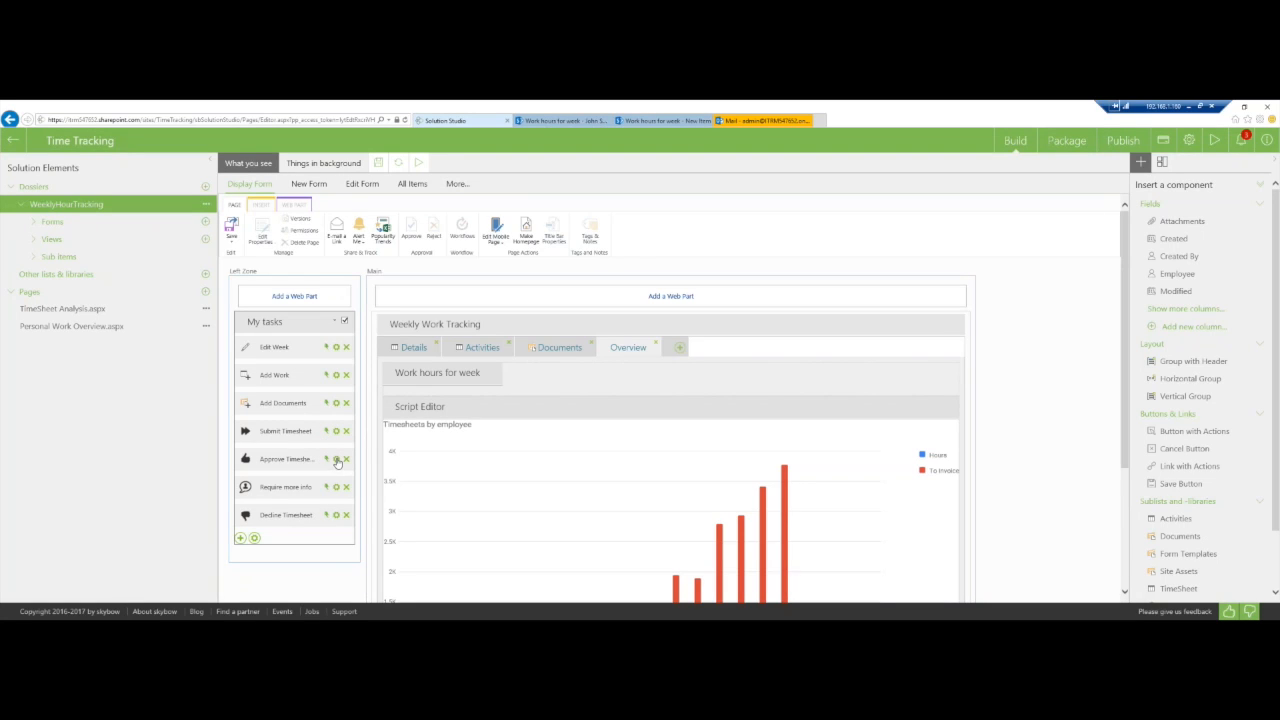
Examine the Approve Timesheet link's Visible expression, reading its status condition and the Managers group membership check.
{"action": "left_click", "coordinate": [337, 459]}
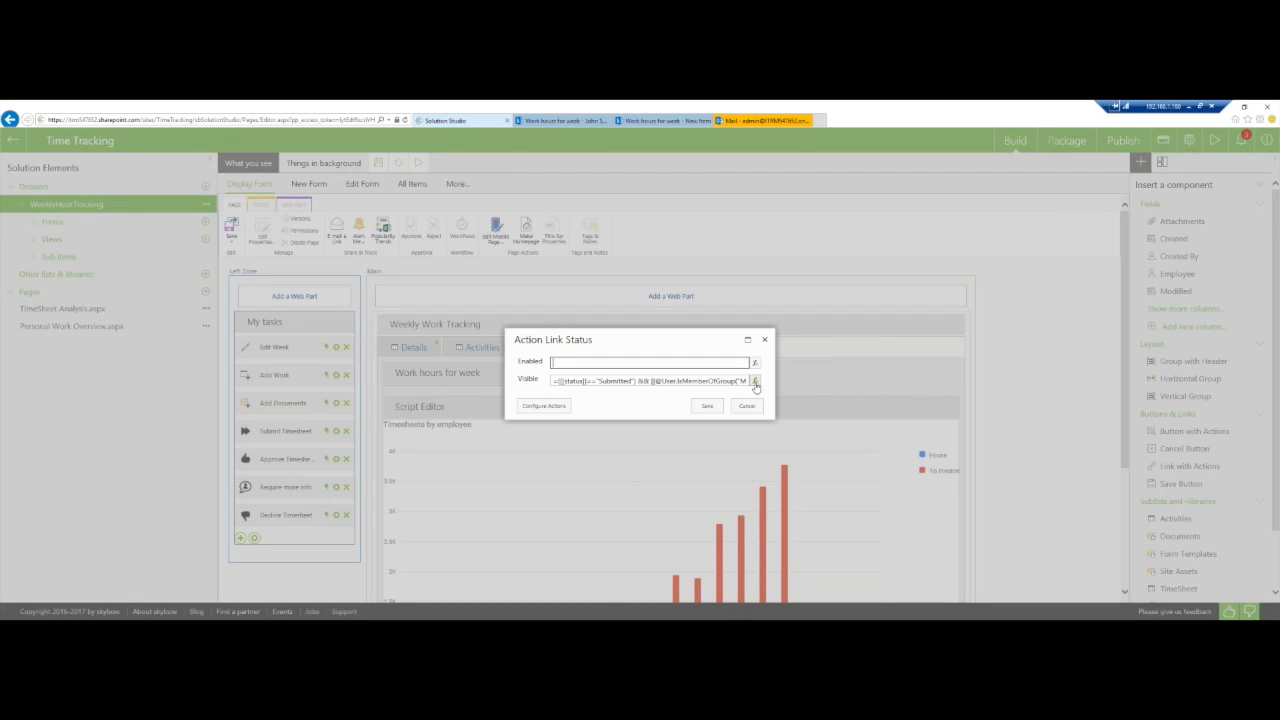
{"action": "left_click", "coordinate": [755, 383]}
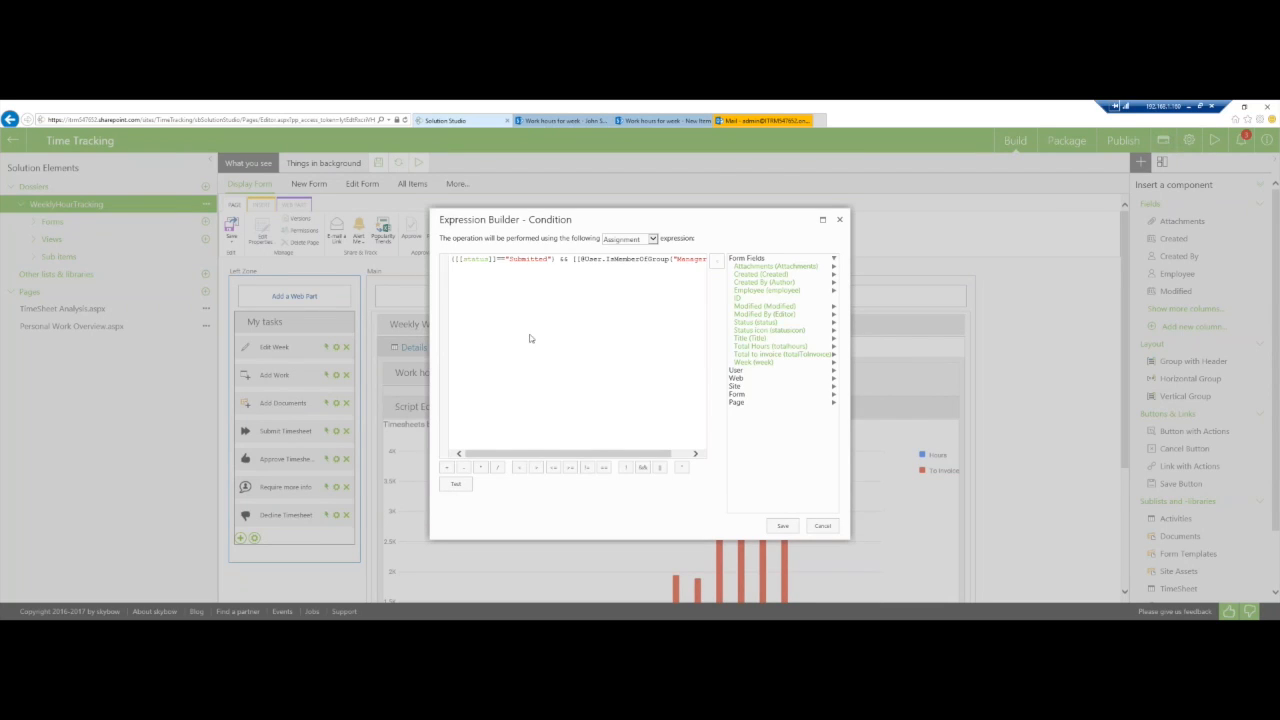
{"action": "double_click", "coordinate": [519, 260]}
{"action": "key", "text": "Right"}
{"action": "key", "text": "Right"}
{"action": "key", "text": "Right"}
{"action": "key", "text": "Right"}
{"action": "key", "text": "Right"}
{"action": "key", "text": "Right"}
{"action": "key", "text": "End"}
{"action": "key", "text": "ctrl+shift+Right"}
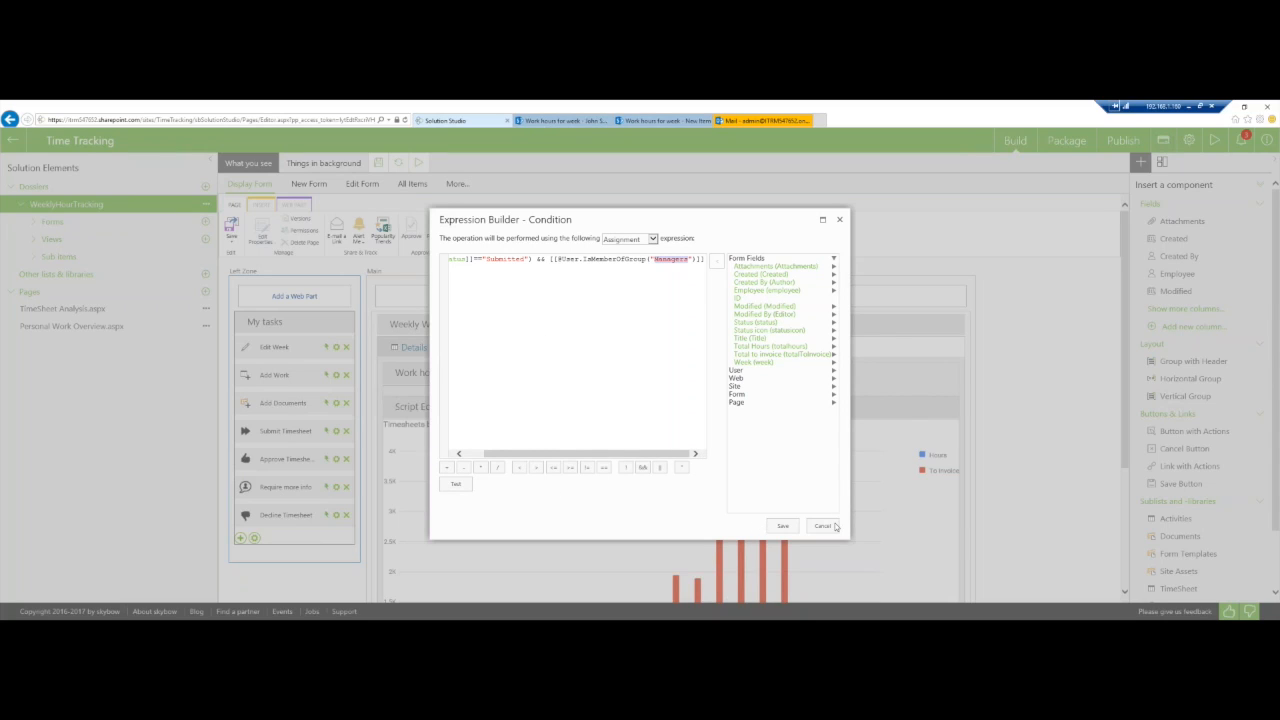
{"action": "left_click", "coordinate": [783, 524]}
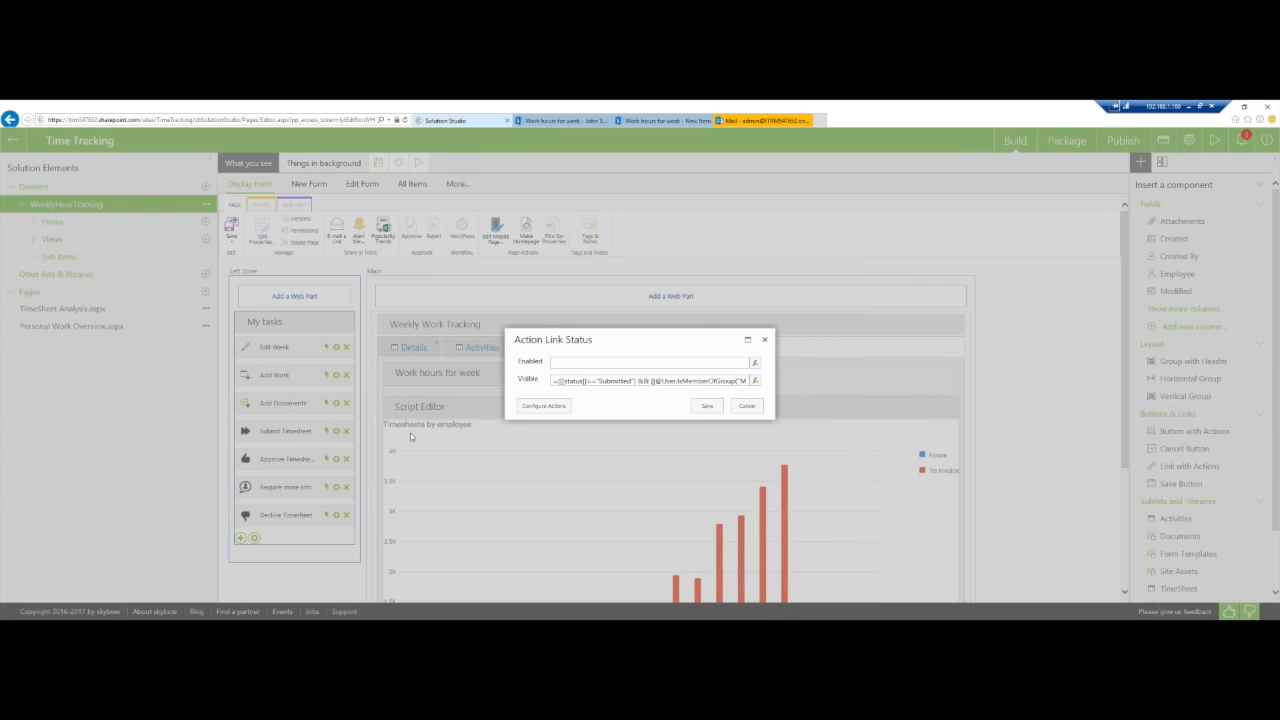
{"action": "left_click", "coordinate": [760, 405]}
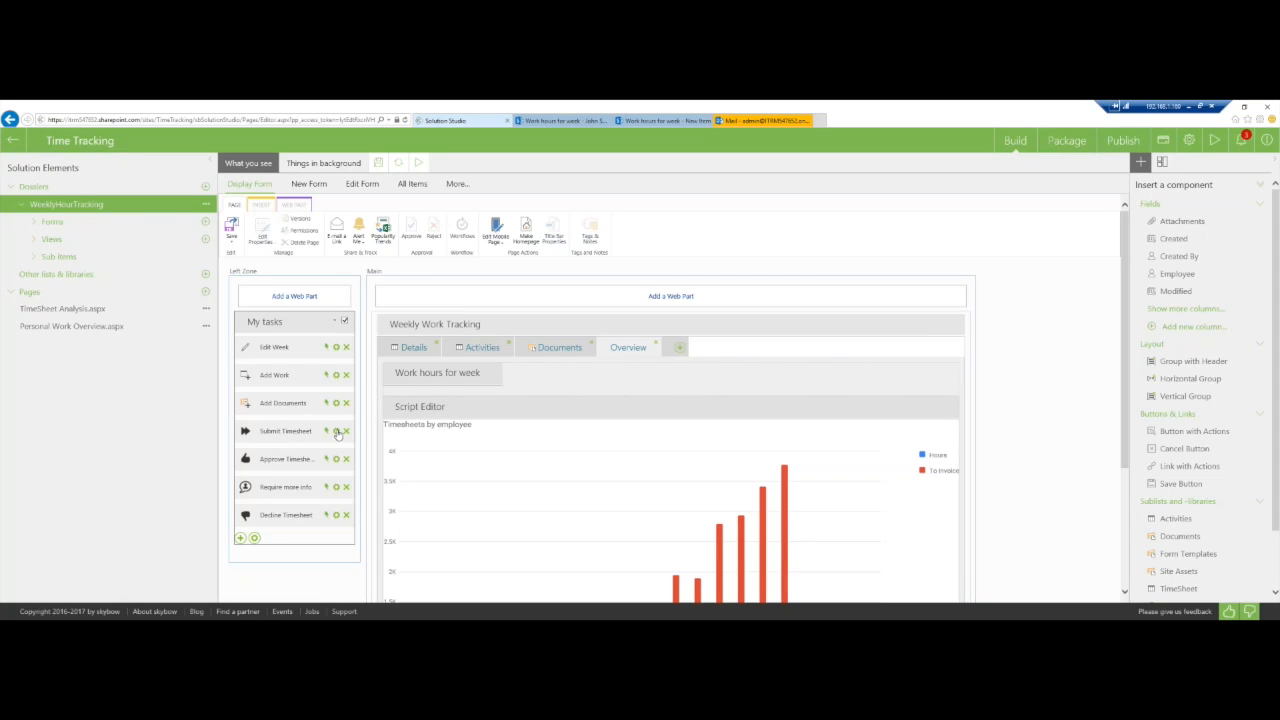
Examine the Submit Timesheet link's Visible expression, reading its employee login comparison and its Open or Info required status conditions.
{"action": "left_click", "coordinate": [336, 431]}
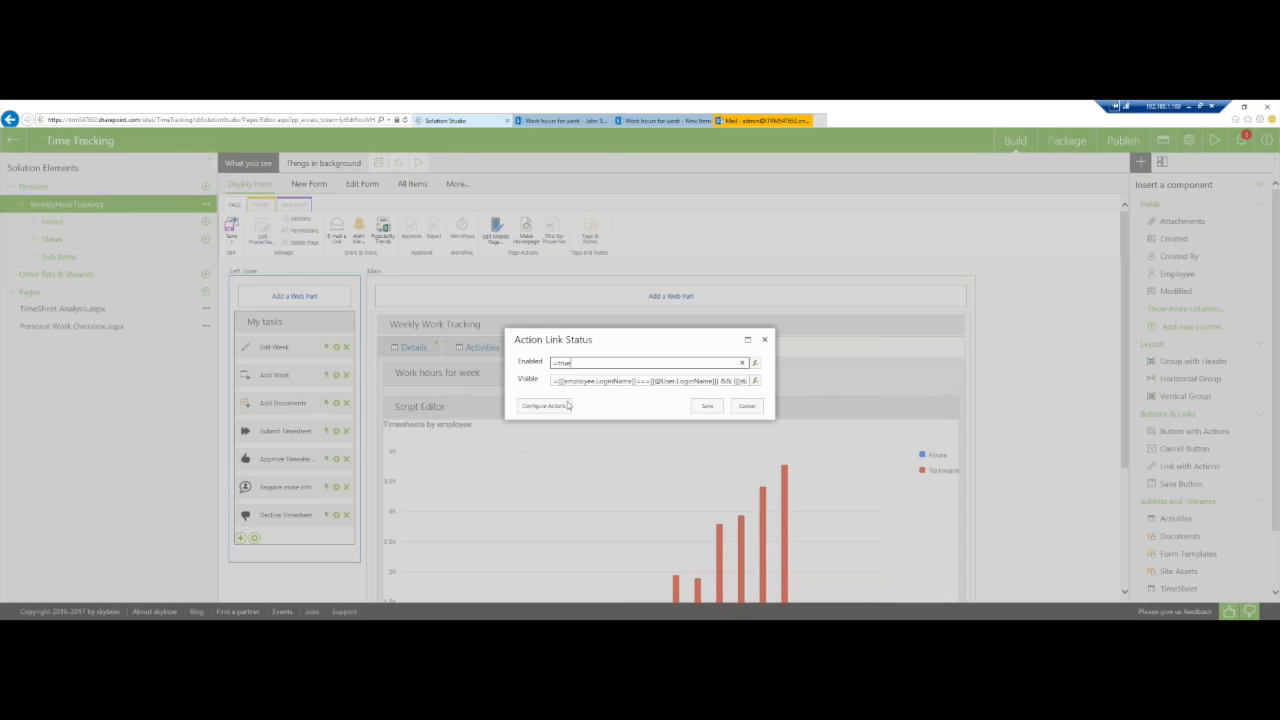
{"action": "left_click", "coordinate": [755, 381]}
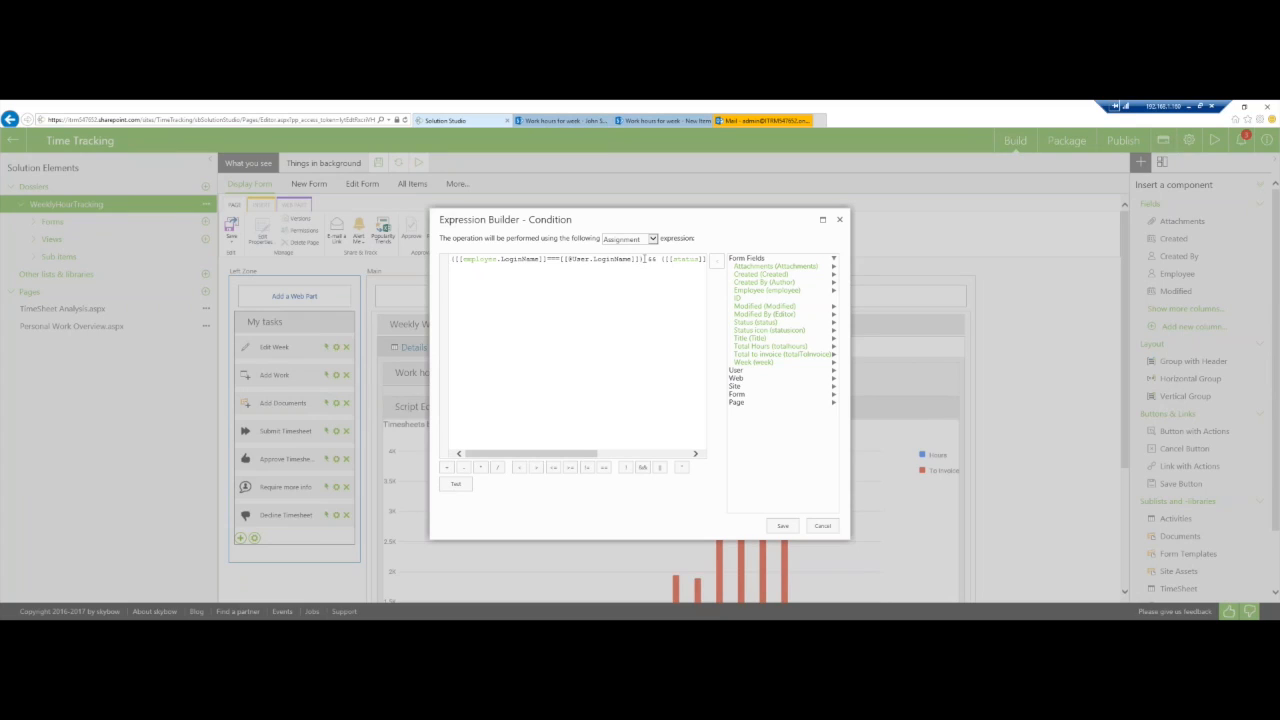
{"action": "left_click_drag", "start_coordinate": [643, 259], "coordinate": [447, 259]}
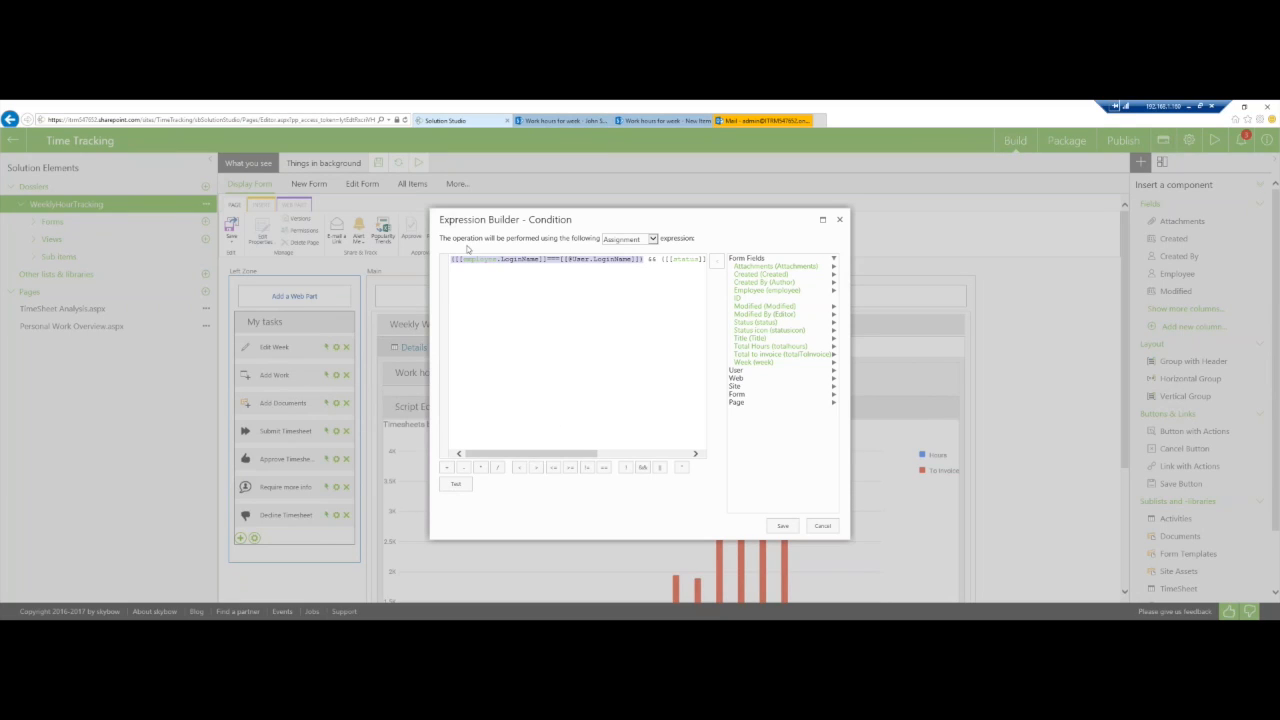
{"action": "left_click", "coordinate": [608, 268]}
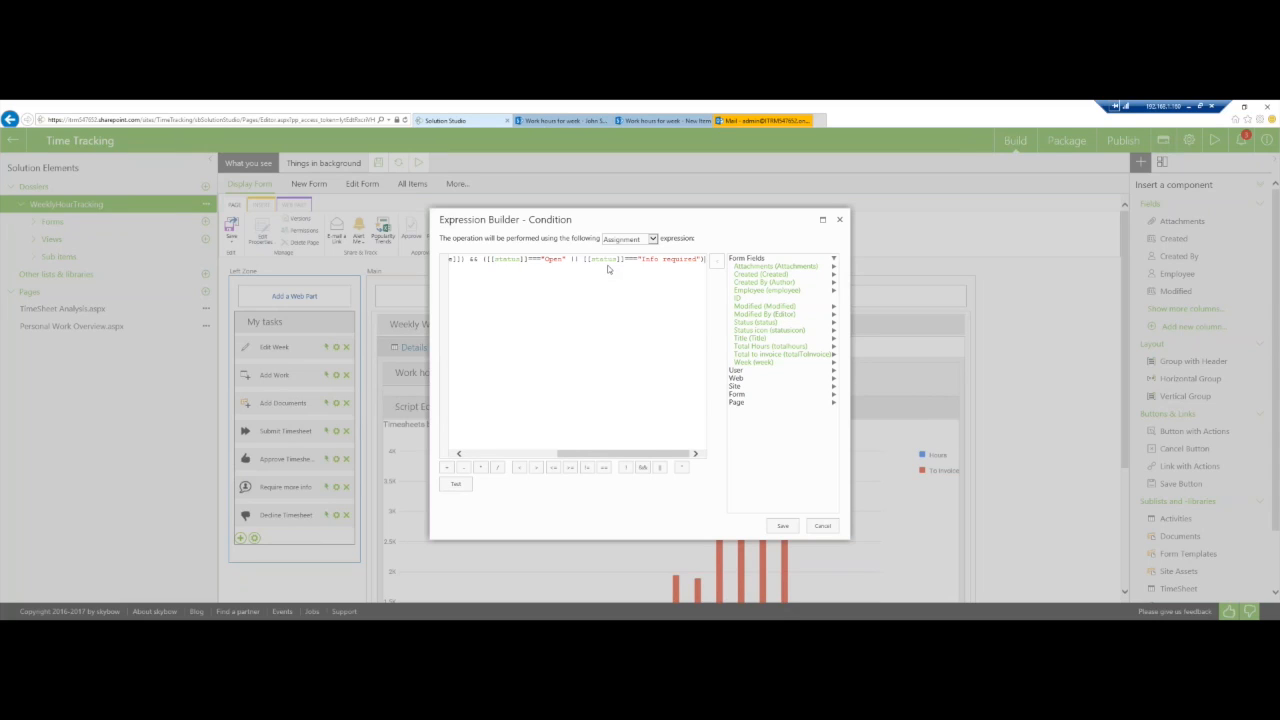
{"action": "left_click_drag", "start_coordinate": [563, 456], "coordinate": [410, 451]}
{"action": "left_click_drag", "start_coordinate": [586, 454], "coordinate": [693, 452]}
{"action": "key", "text": "ctrl+a"}
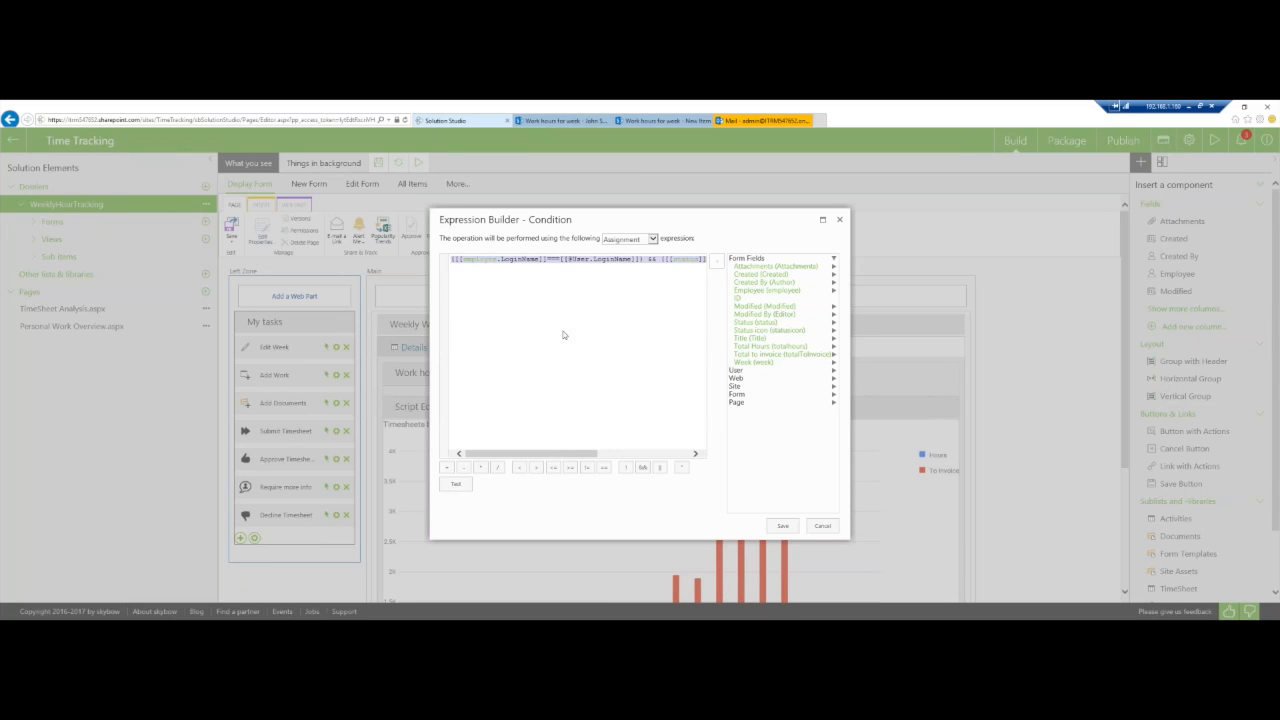
{"action": "left_click", "coordinate": [822, 526]}
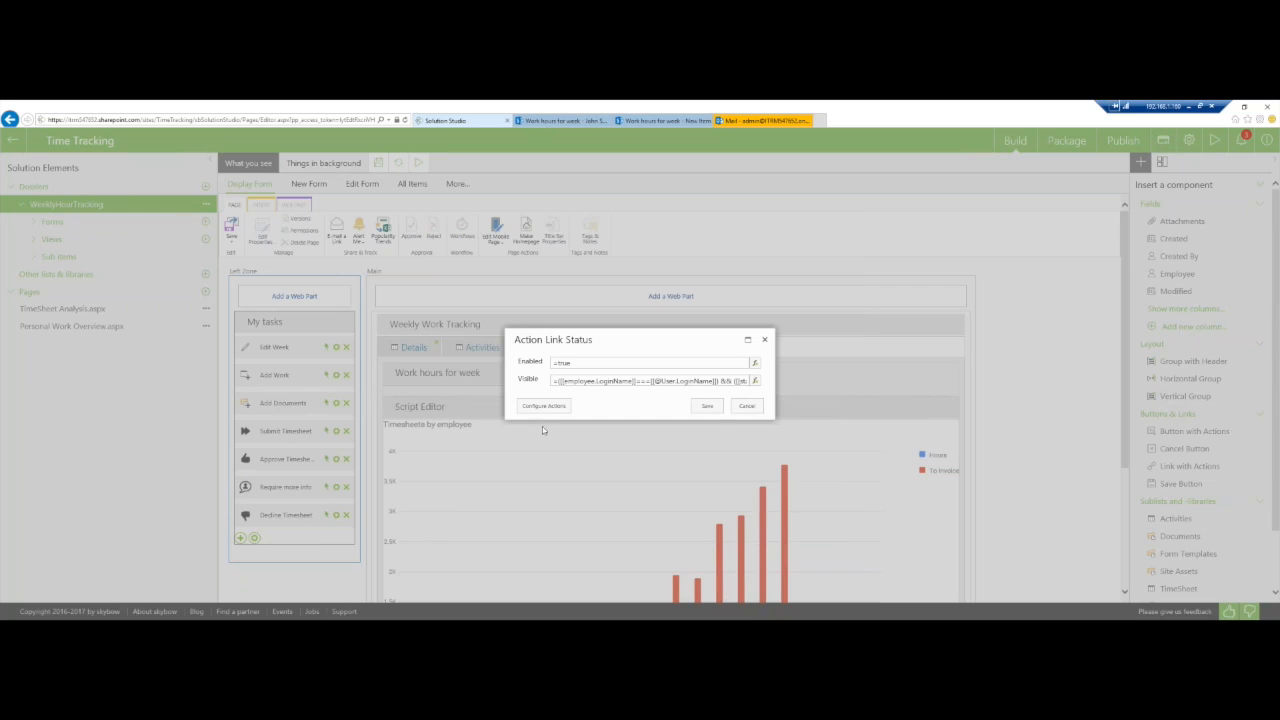
{"action": "left_click", "coordinate": [746, 405]}
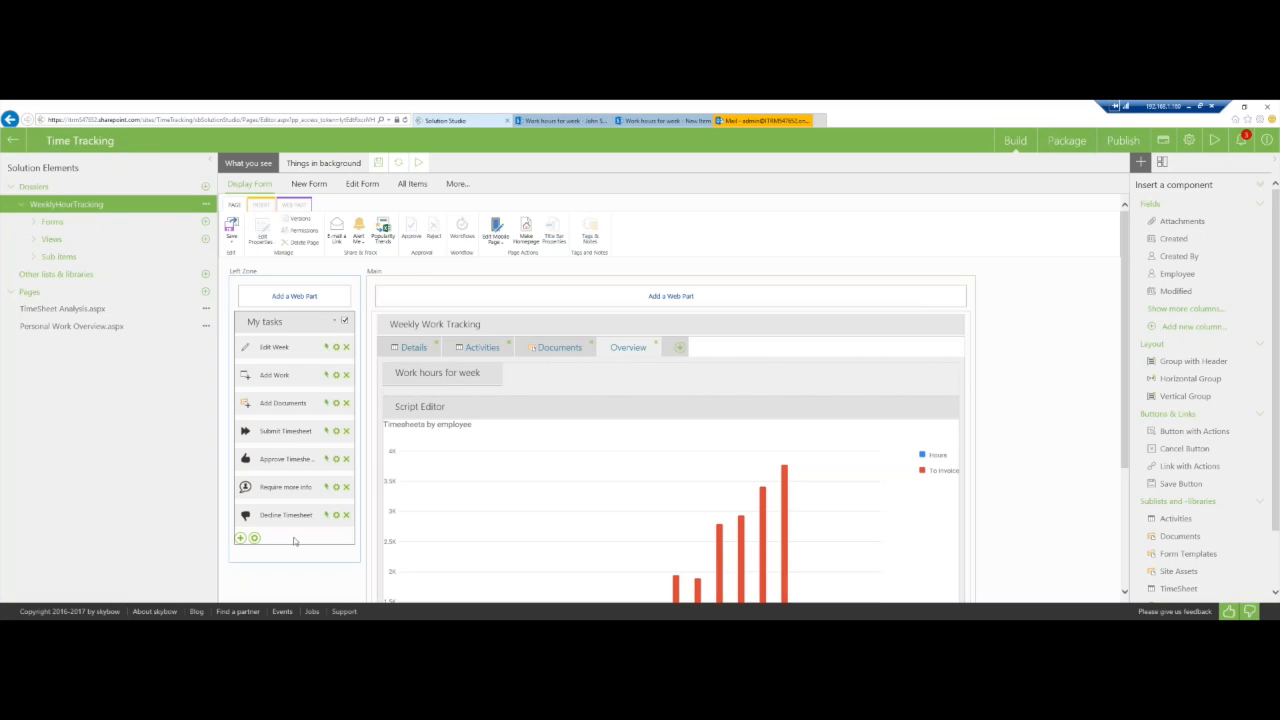
Look over the Timesheets by employee chart on the Overview section of the WeeklyHourTracking display form.
{"action": "scroll", "coordinate": [570, 470], "scroll_direction": "down", "scroll_amount": 3}
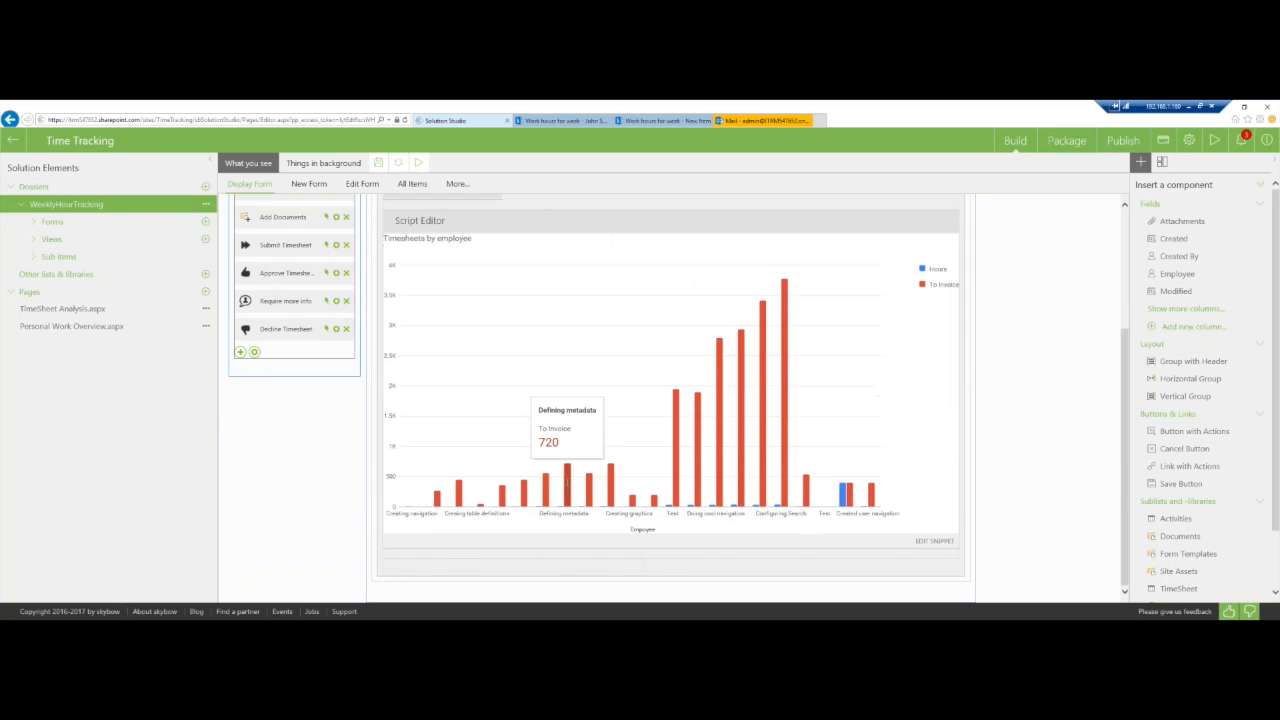
{"action": "scroll", "coordinate": [588, 392], "scroll_direction": "up", "scroll_amount": 2}
{"action": "scroll", "coordinate": [246, 424], "scroll_direction": "up", "scroll_amount": 1}
{"action": "scroll", "coordinate": [346, 417], "scroll_direction": "down", "scroll_amount": 3}
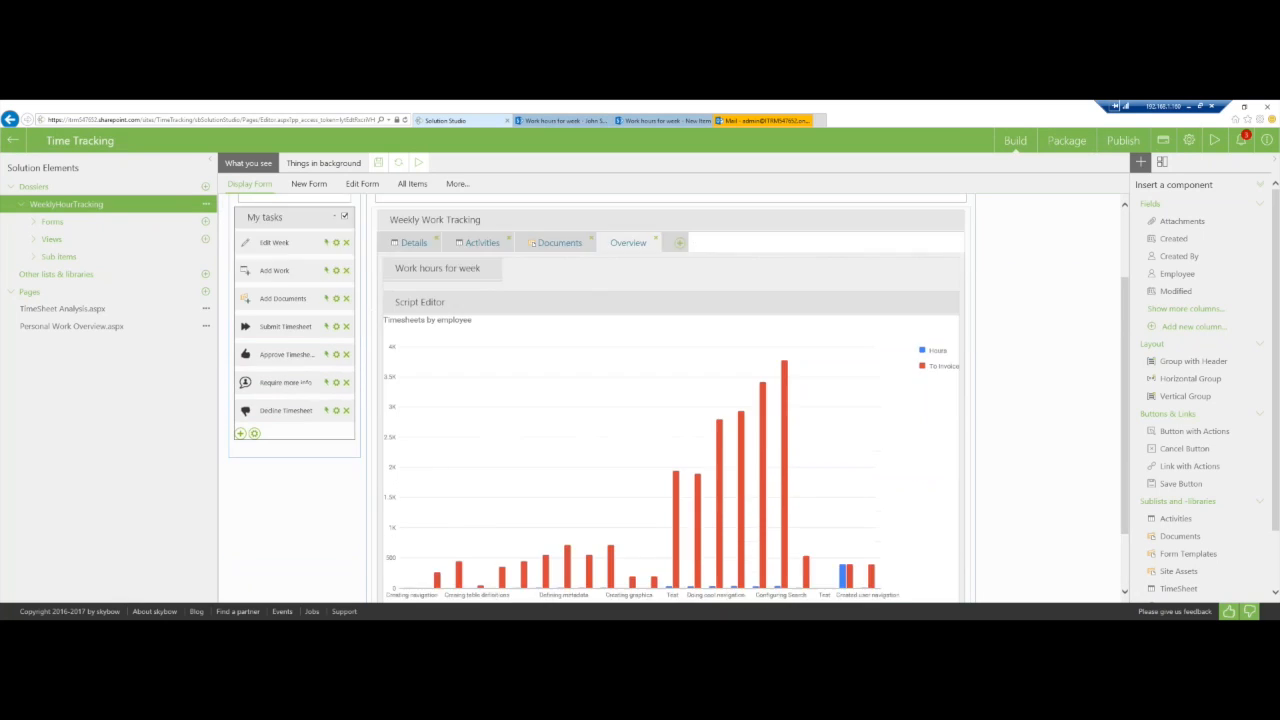
{"action": "scroll", "coordinate": [771, 189], "scroll_direction": "up", "scroll_amount": 3}
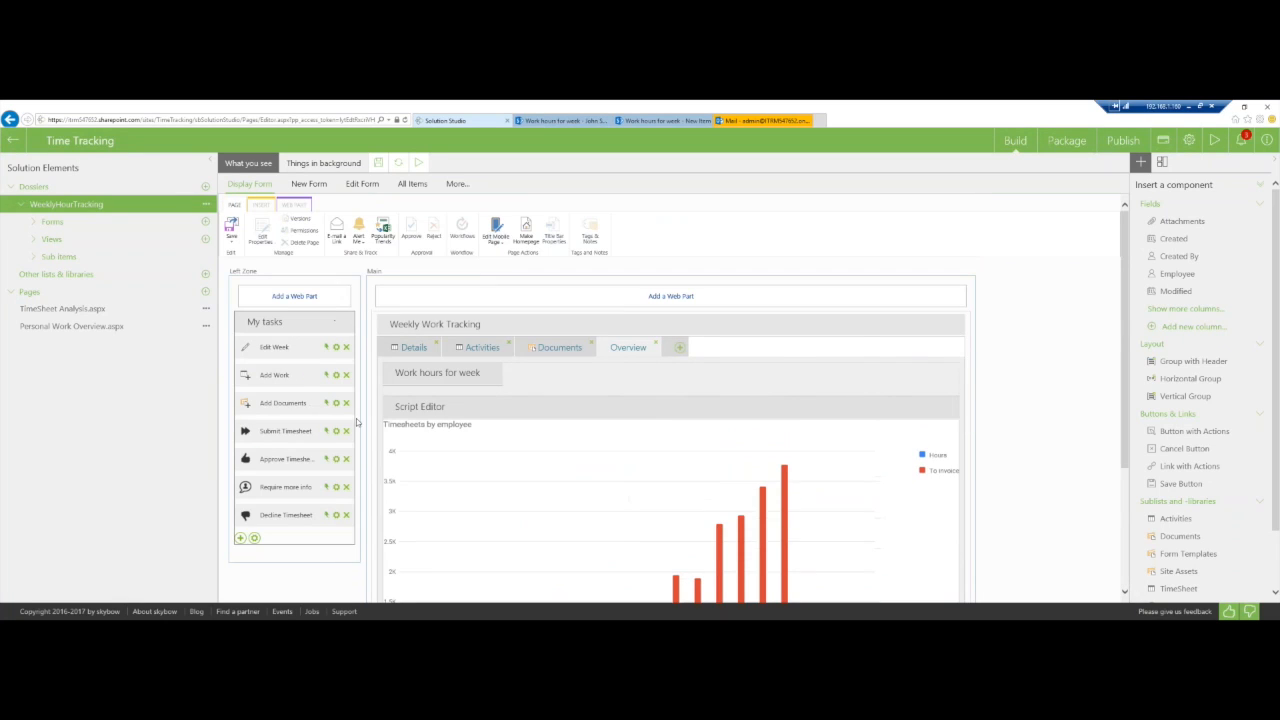
Check the timesheet approval email in Outlook and the Work hours for week item's activities, returning to the display form in Solution Studio.
{"action": "left_click", "coordinate": [749, 121]}
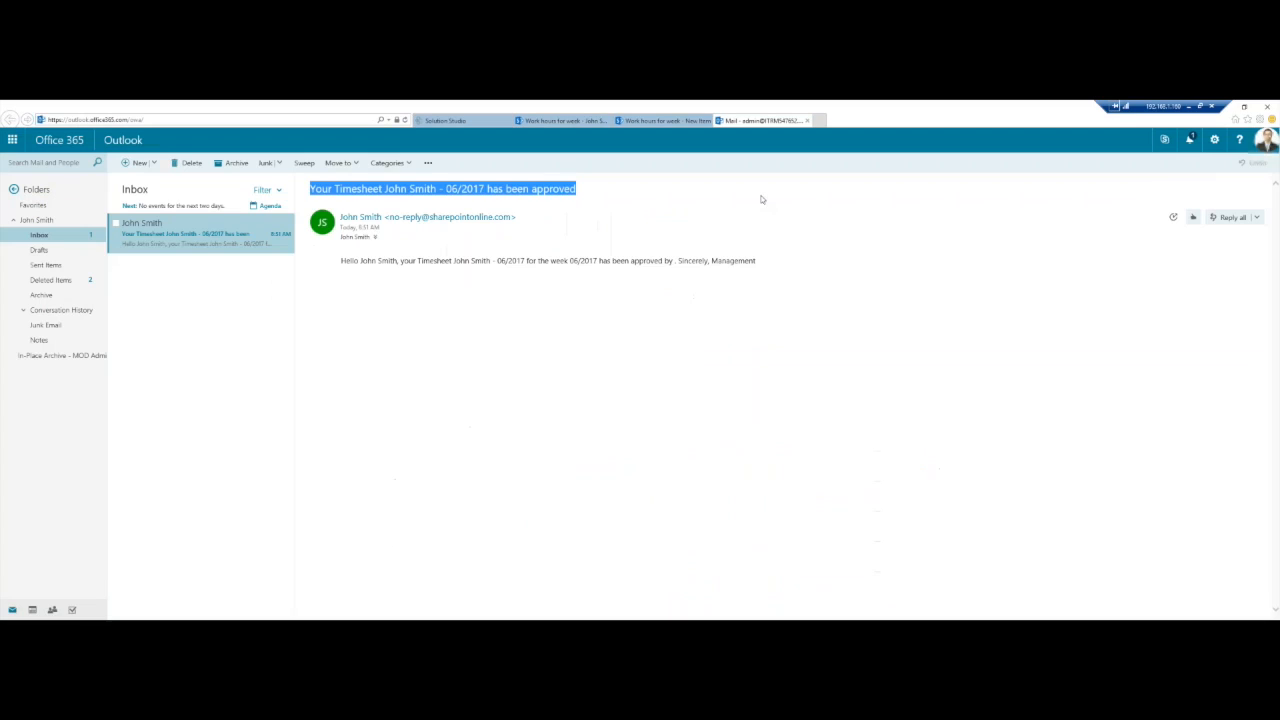
{"action": "left_click", "coordinate": [561, 121]}
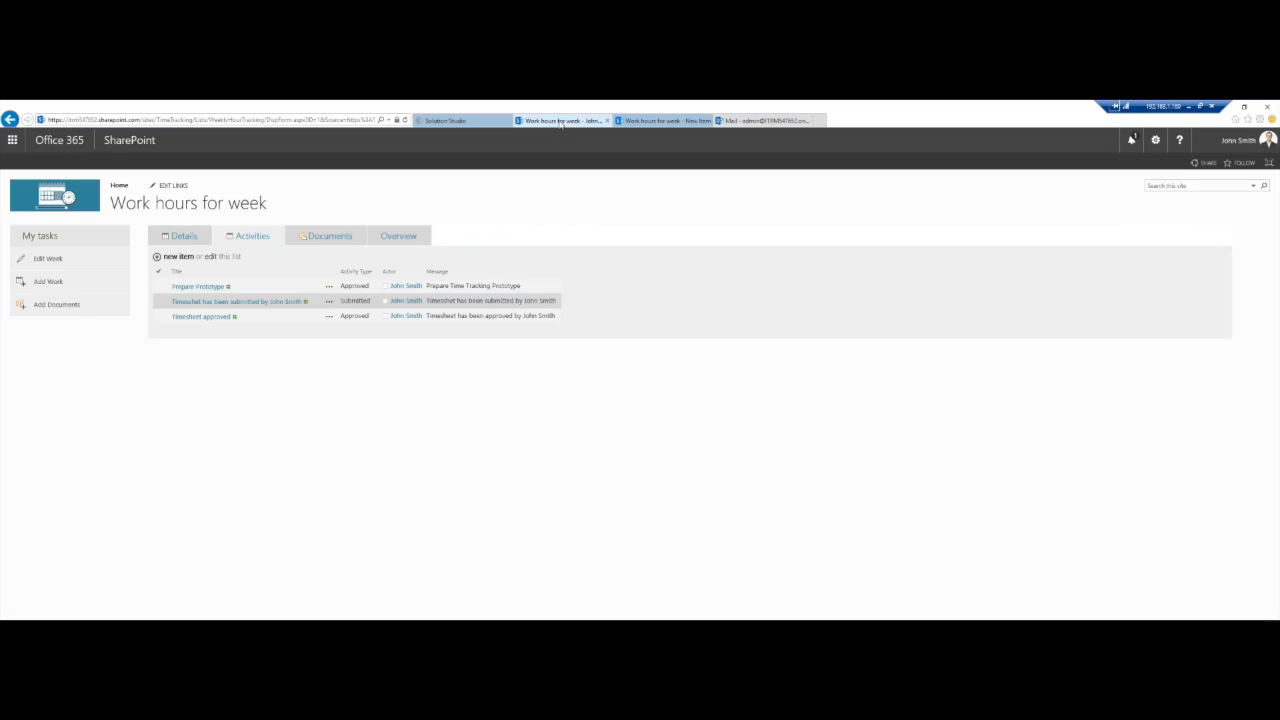
{"action": "left_click", "coordinate": [489, 121]}
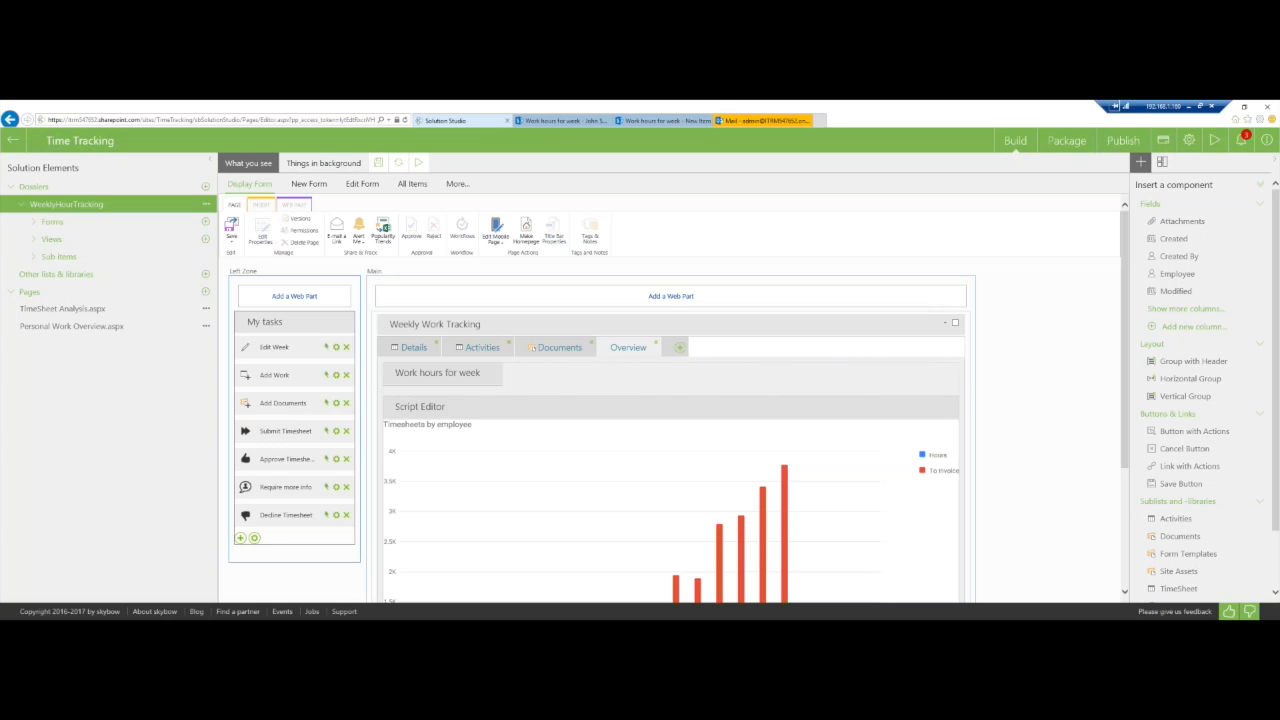
{"action": "scroll", "coordinate": [450, 382], "scroll_direction": "down", "scroll_amount": 3}
{"action": "scroll", "coordinate": [450, 382], "scroll_direction": "up", "scroll_amount": 3}
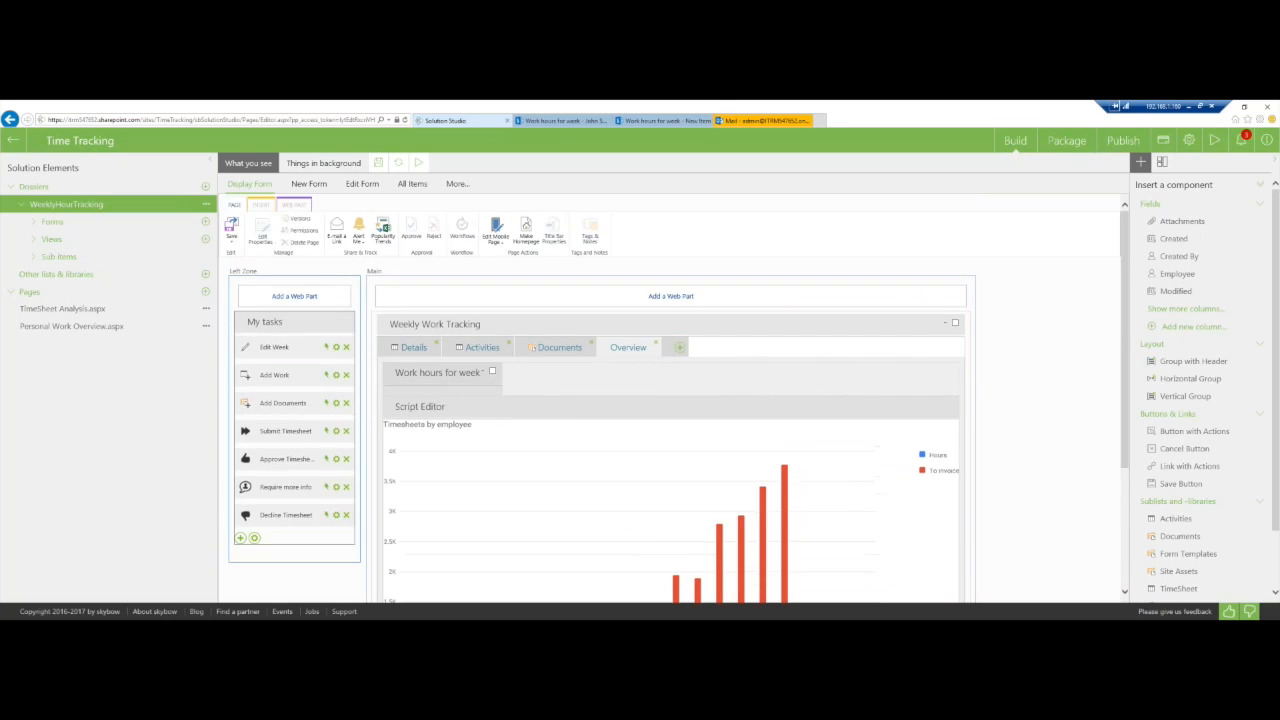
{"action": "scroll", "coordinate": [403, 428], "scroll_direction": "down", "scroll_amount": 2}
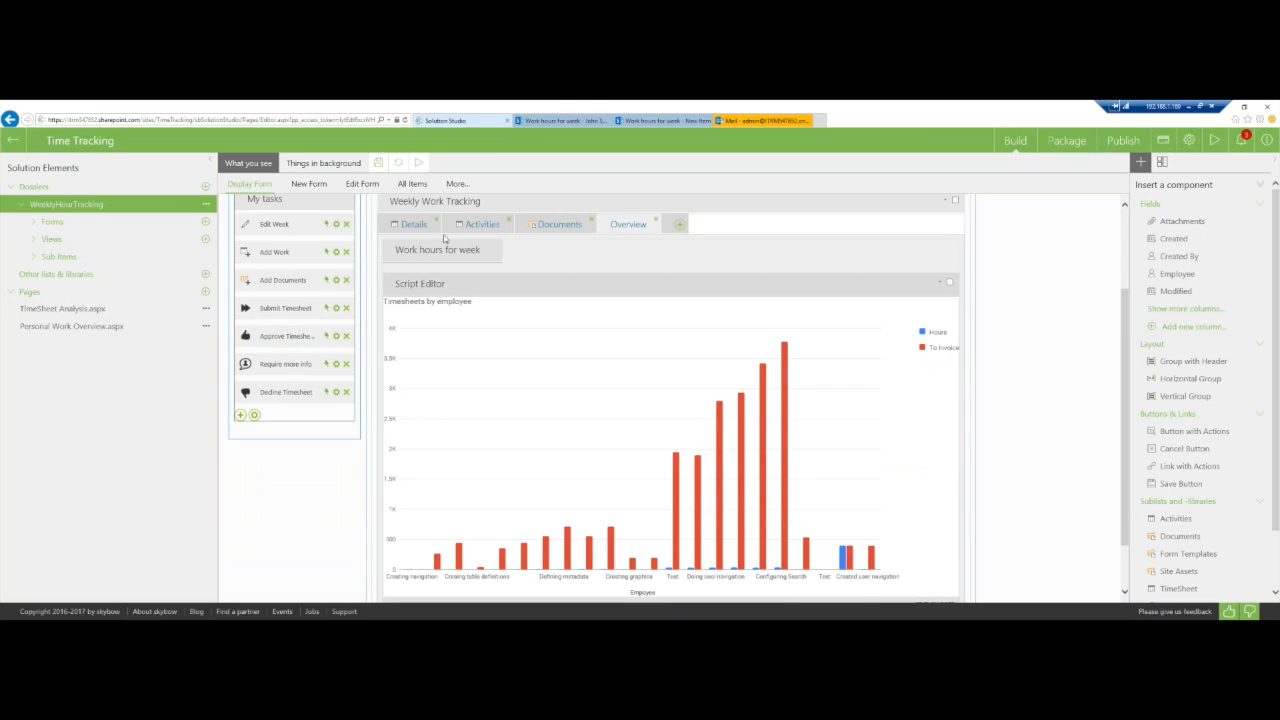
{"action": "scroll", "coordinate": [444, 238], "scroll_direction": "up", "scroll_amount": 2}
Examine the stacked status workflow graphics in the display form's Details section.
{"action": "left_click", "coordinate": [413, 347]}
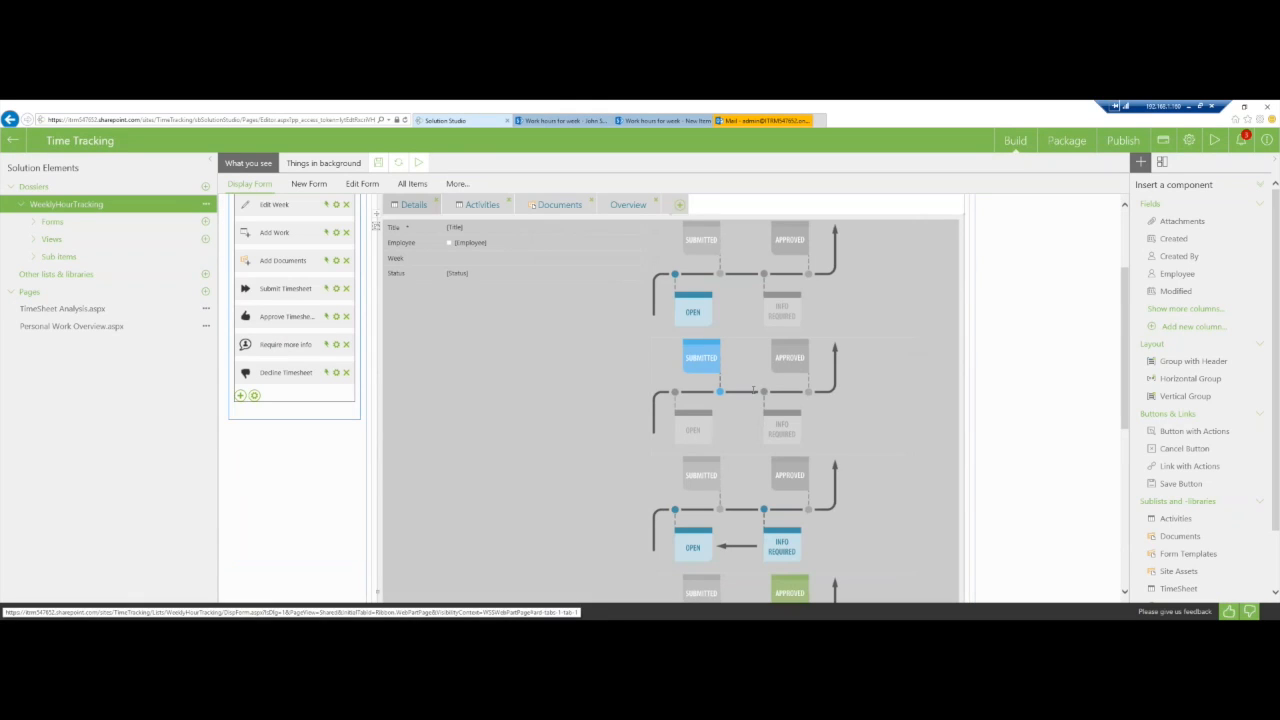
{"action": "scroll", "coordinate": [772, 431], "scroll_direction": "down", "scroll_amount": 5}
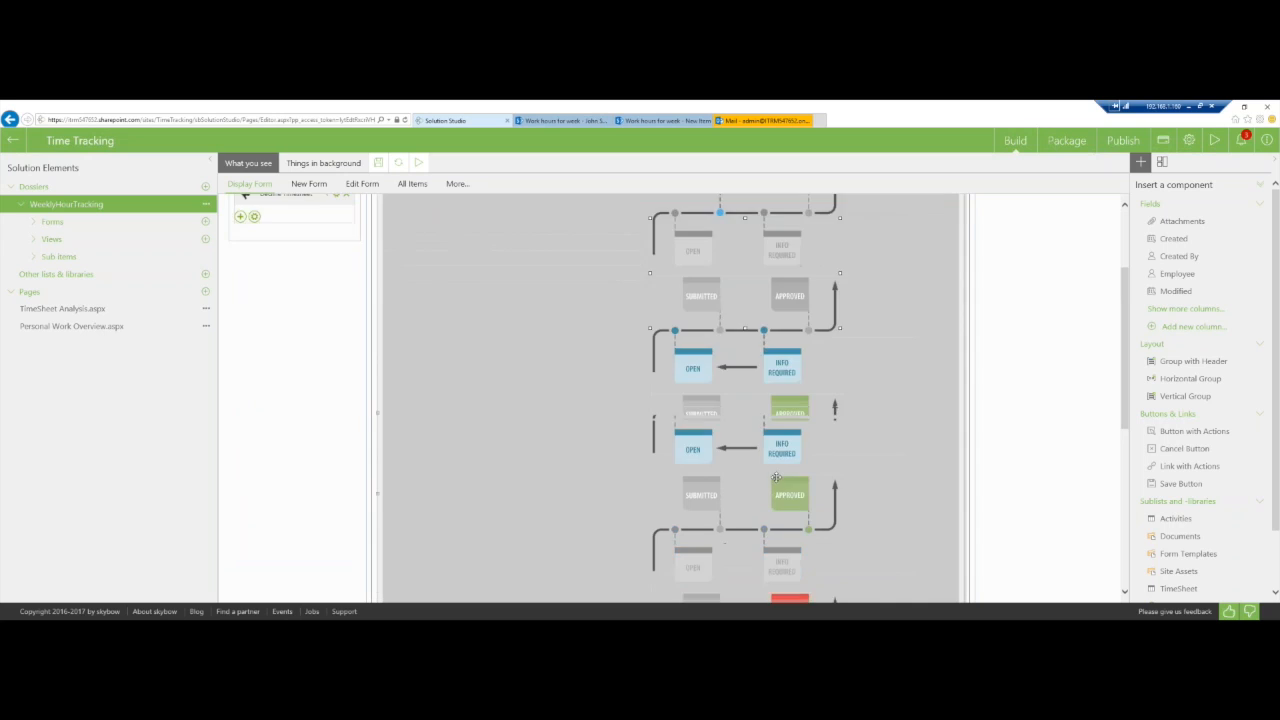
{"action": "scroll", "coordinate": [746, 447], "scroll_direction": "up", "scroll_amount": 5}
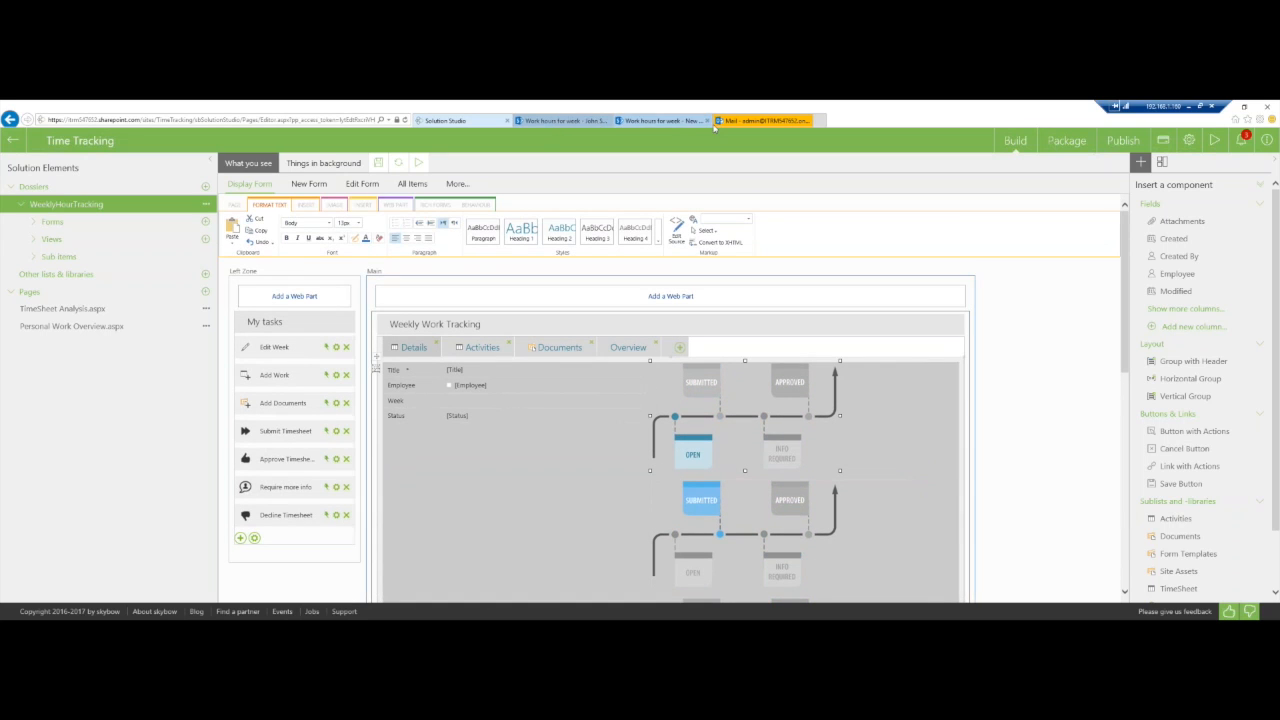
Compare the status graphic in the live Work hours for week item's details with the stacked graphics in the form design.
{"action": "left_click", "coordinate": [557, 121]}
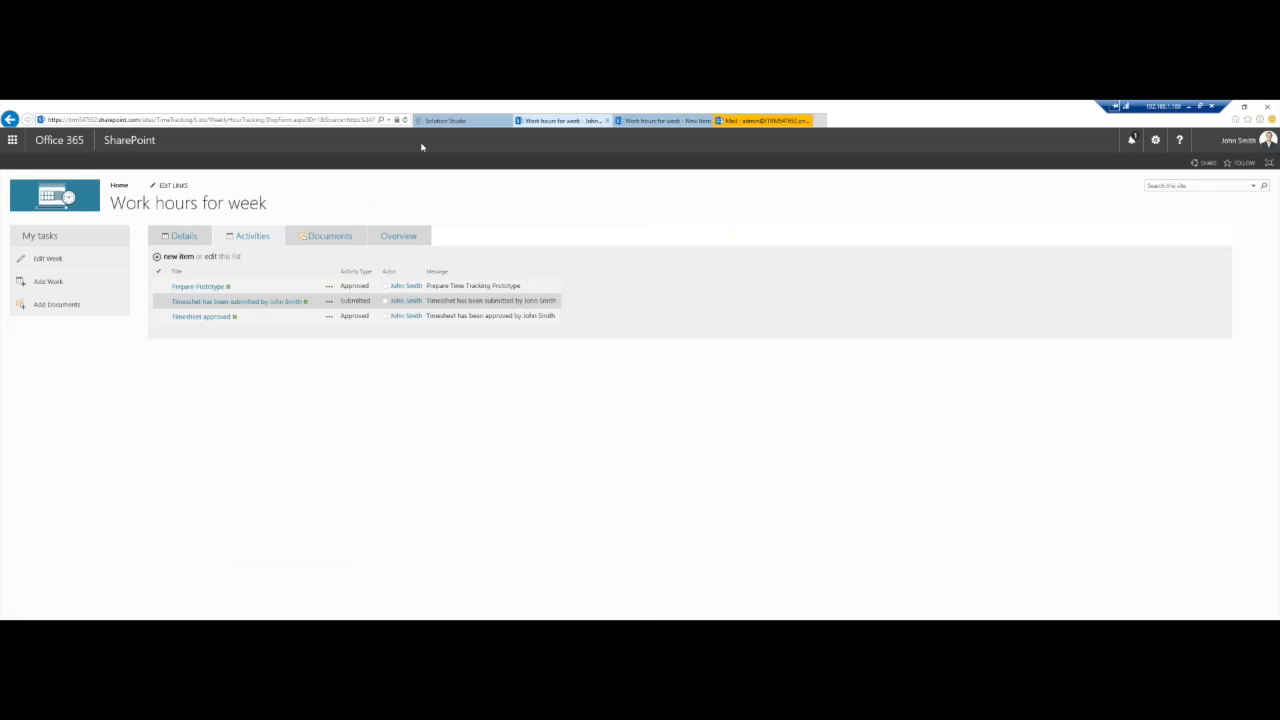
{"action": "left_click", "coordinate": [160, 232]}
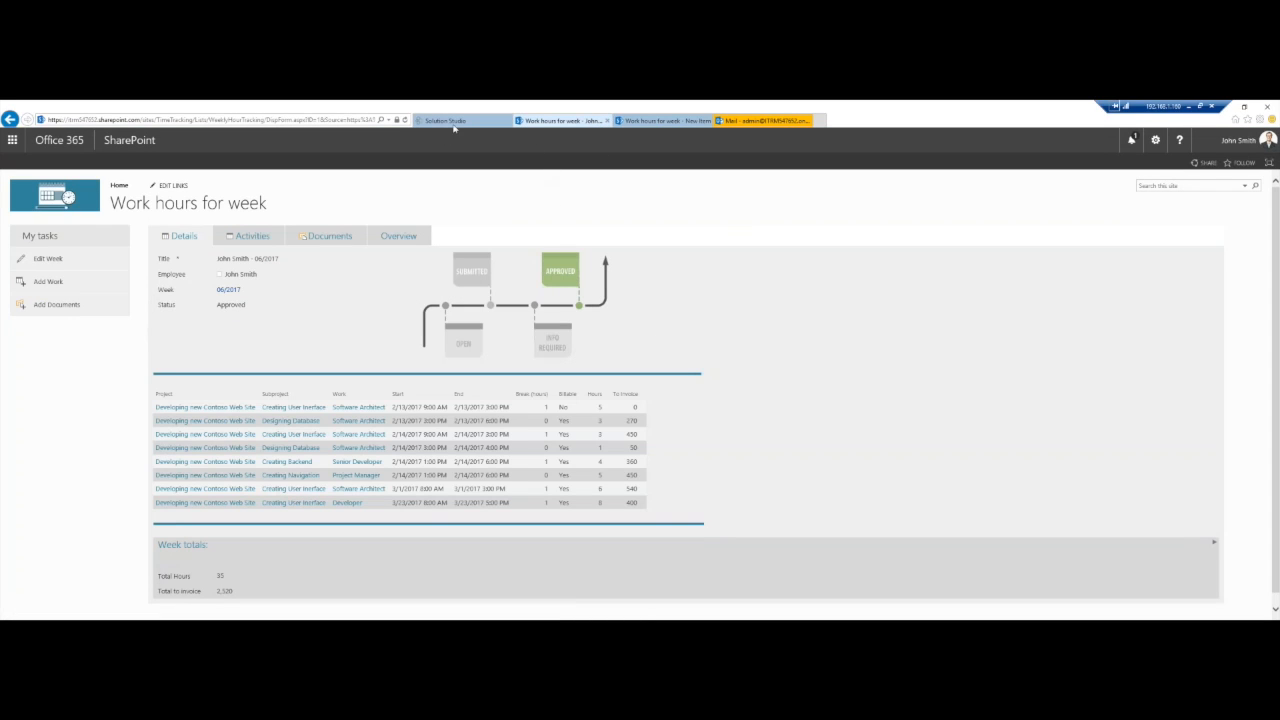
{"action": "left_click", "coordinate": [454, 122]}
{"action": "scroll", "coordinate": [749, 454], "scroll_direction": "down", "scroll_amount": 3}
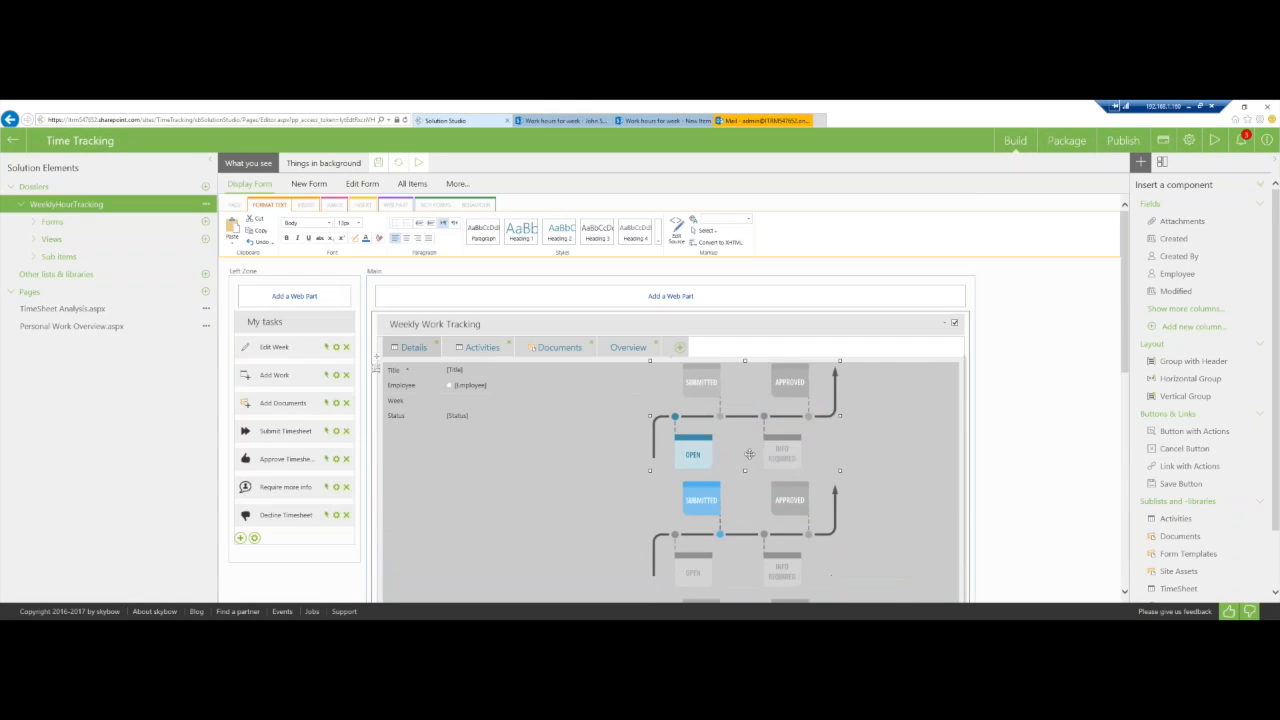
{"action": "scroll", "coordinate": [749, 454], "scroll_direction": "down", "scroll_amount": 3}
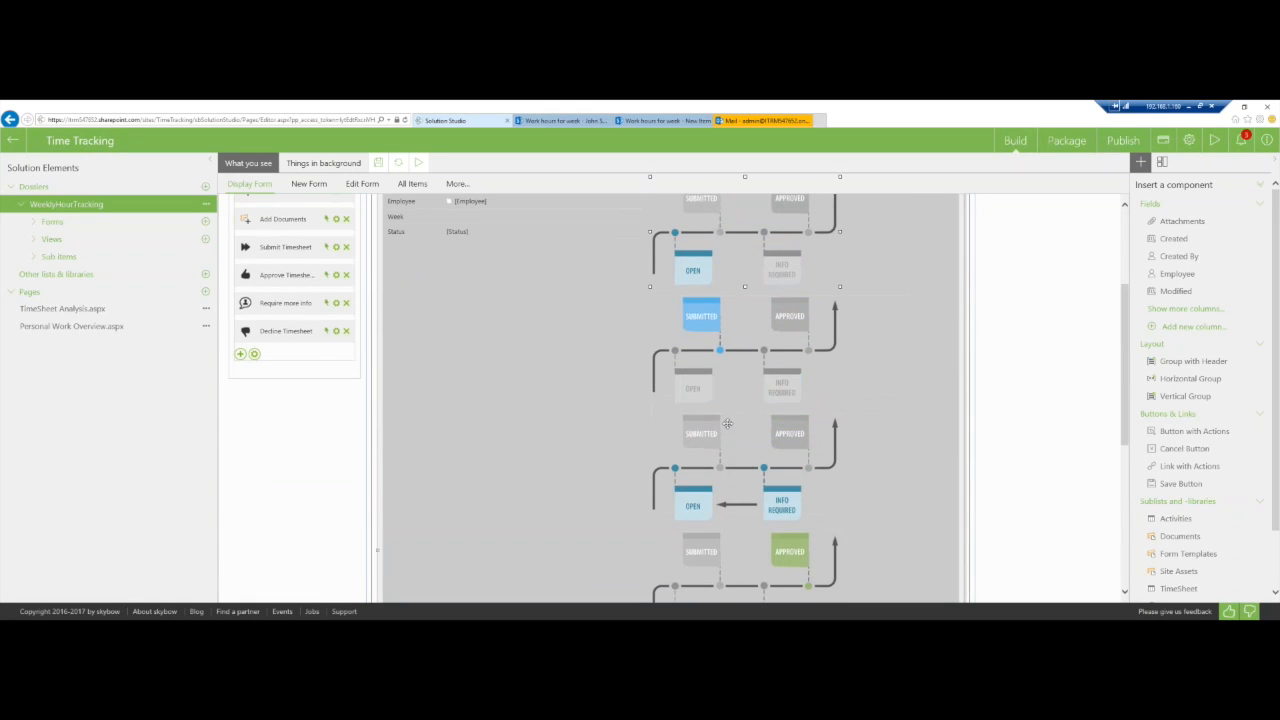
{"action": "scroll", "coordinate": [728, 424], "scroll_direction": "up", "scroll_amount": 3}
Examine the visibility condition of the Submitted status graphic, then look over the remaining graphics and the Week totals group.
{"action": "left_click", "coordinate": [849, 405]}
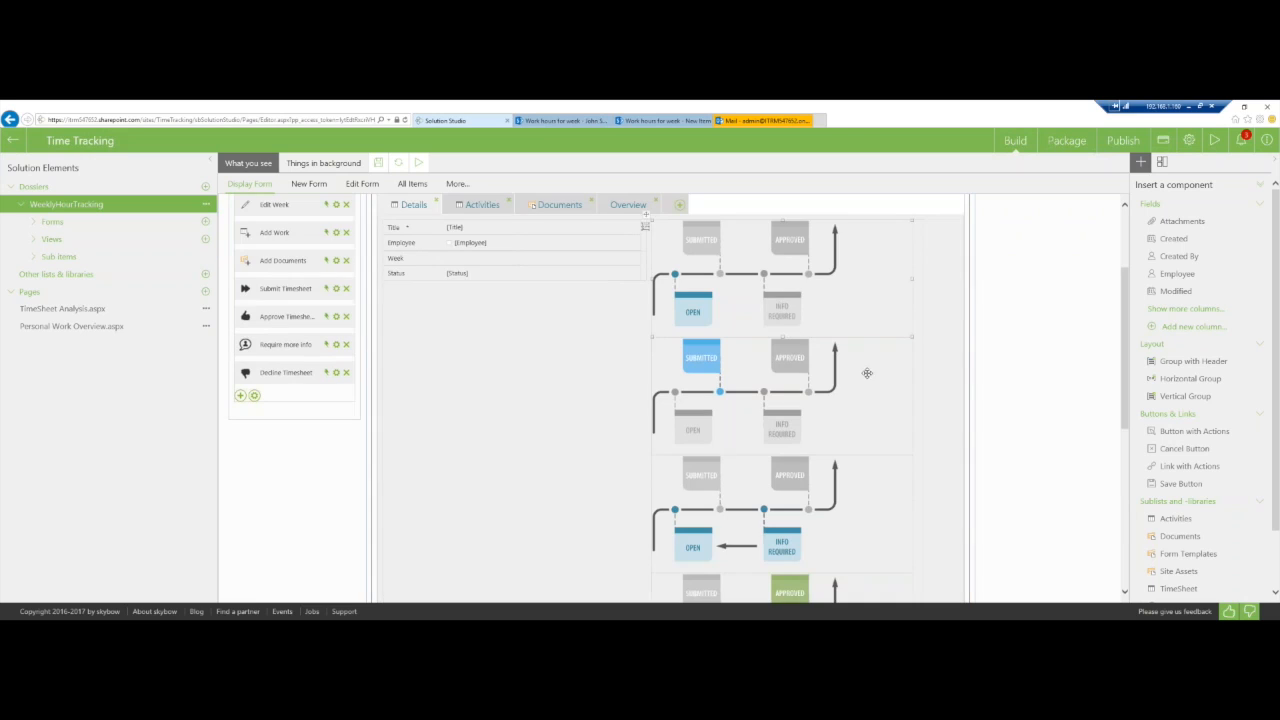
{"action": "scroll", "coordinate": [437, 230], "scroll_direction": "up", "scroll_amount": 3}
{"action": "left_click", "coordinate": [450, 204]}
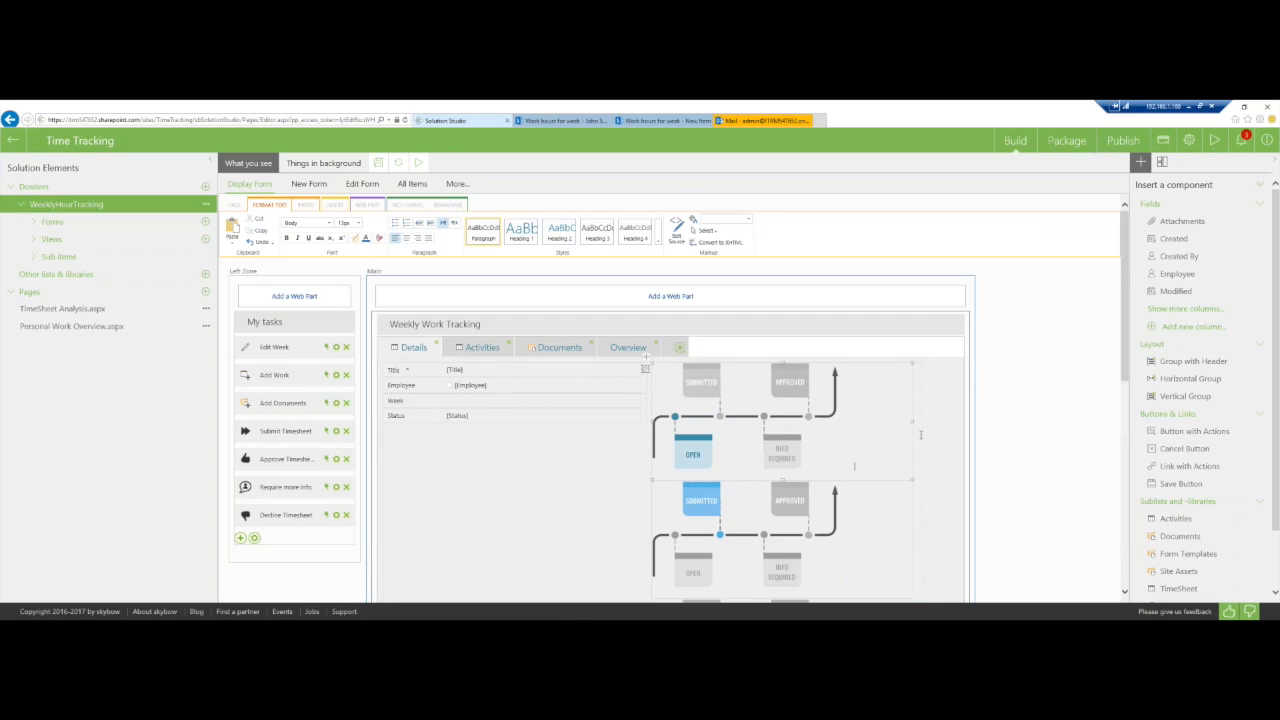
{"action": "scroll", "coordinate": [446, 209], "scroll_direction": "down", "scroll_amount": 2}
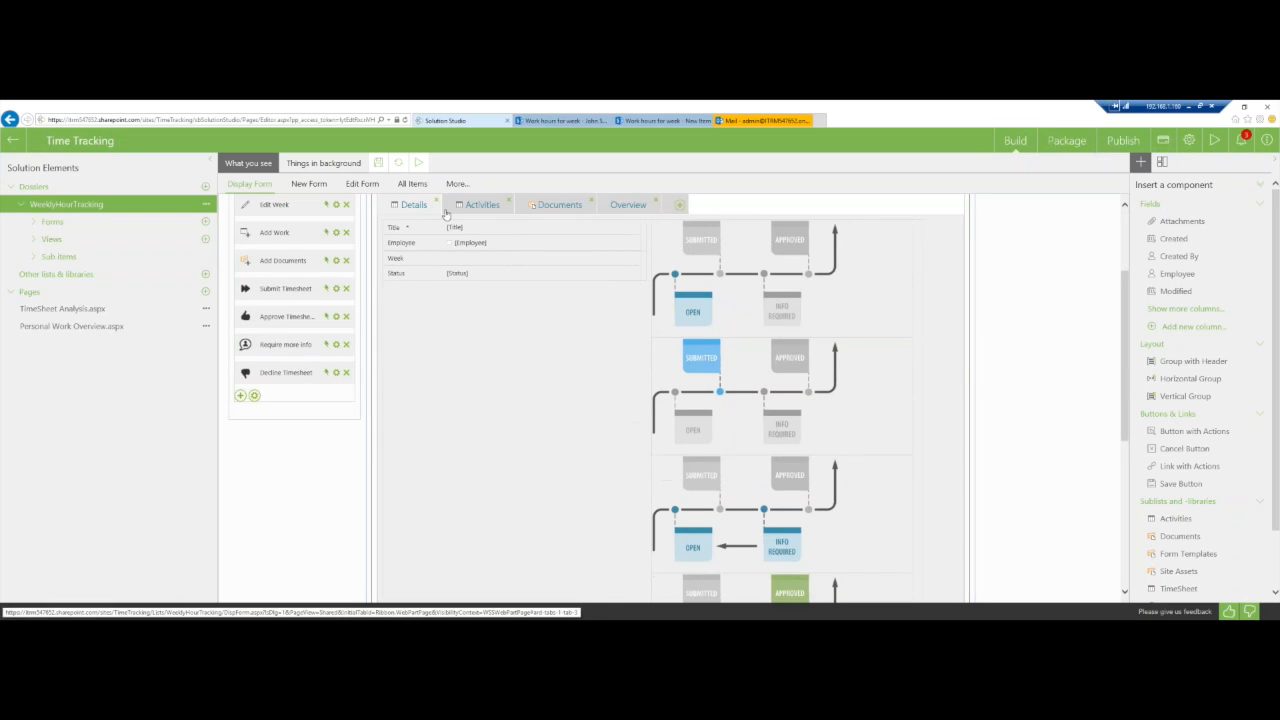
{"action": "scroll", "coordinate": [645, 340], "scroll_direction": "up", "scroll_amount": 2}
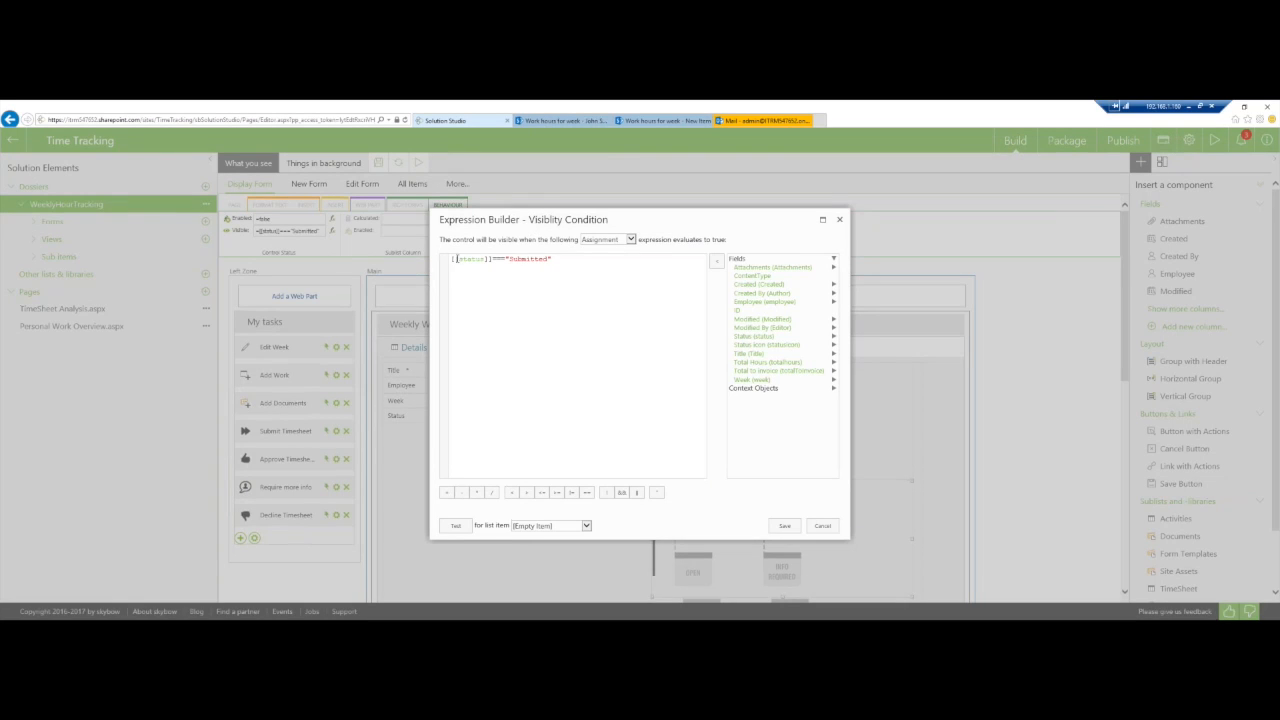
{"action": "left_click", "coordinate": [839, 219]}
{"action": "scroll", "coordinate": [821, 447], "scroll_direction": "down", "scroll_amount": 5}
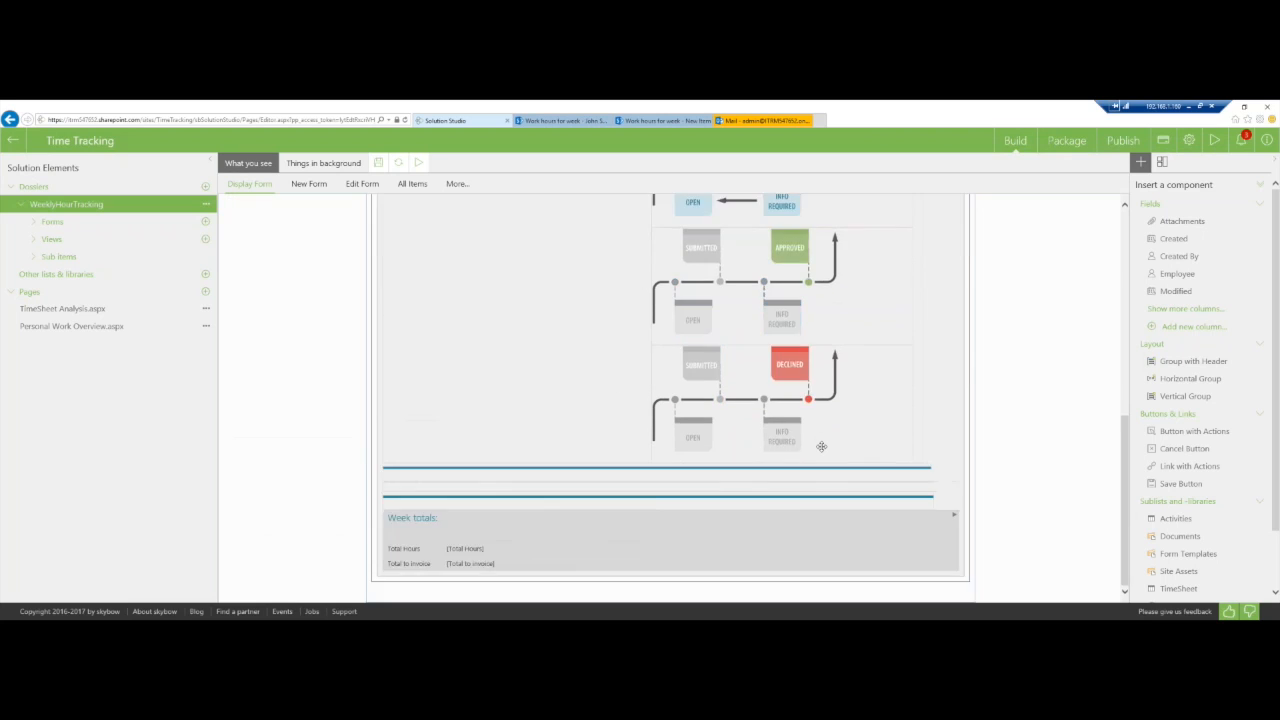
{"action": "scroll", "coordinate": [821, 447], "scroll_direction": "up", "scroll_amount": 5}
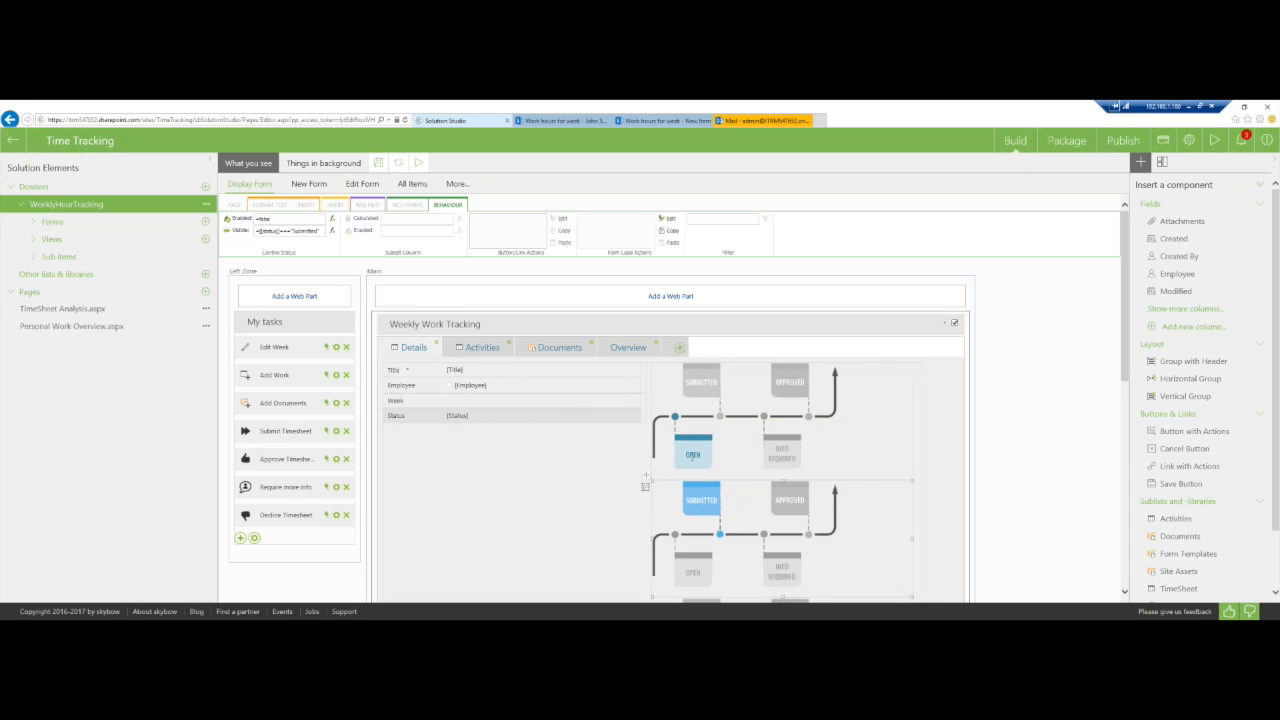
Review the TTWebinar TimeSheets edit form design and the EmployeeTime and Details sections of its live item for comparison.
{"action": "left_click", "coordinate": [550, 120]}
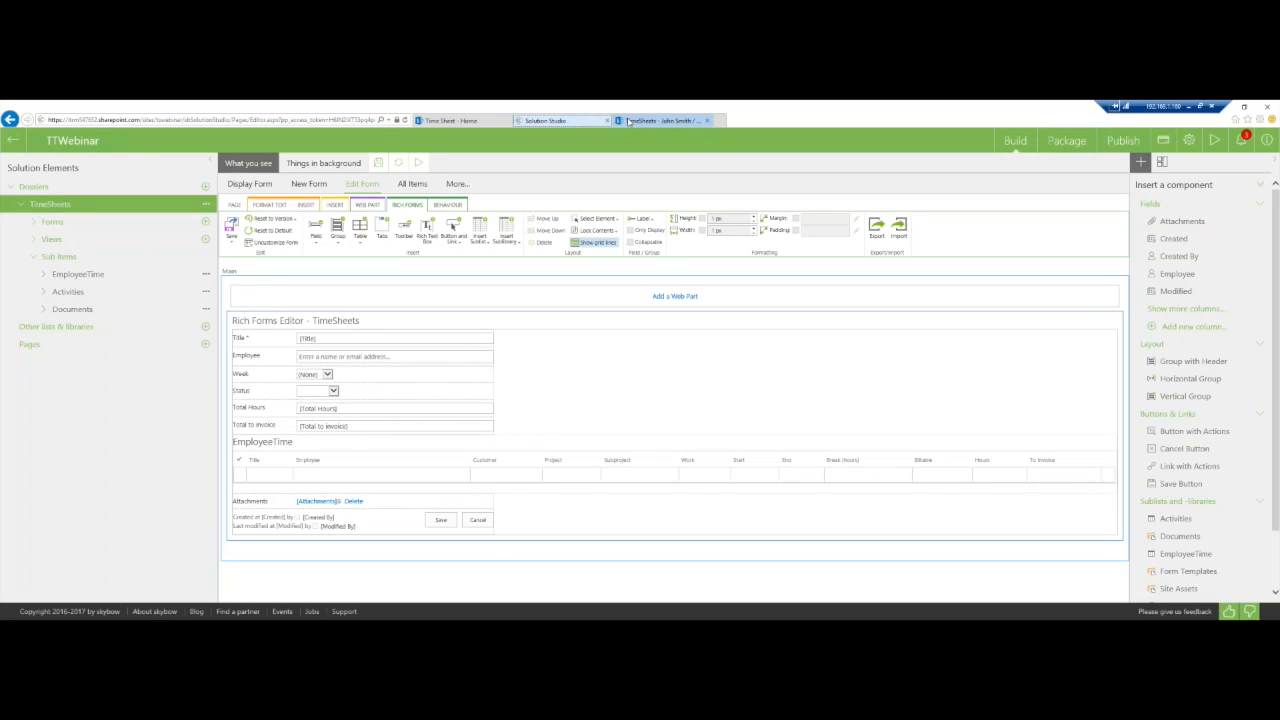
{"action": "left_click", "coordinate": [628, 121]}
{"action": "left_click", "coordinate": [236, 240]}
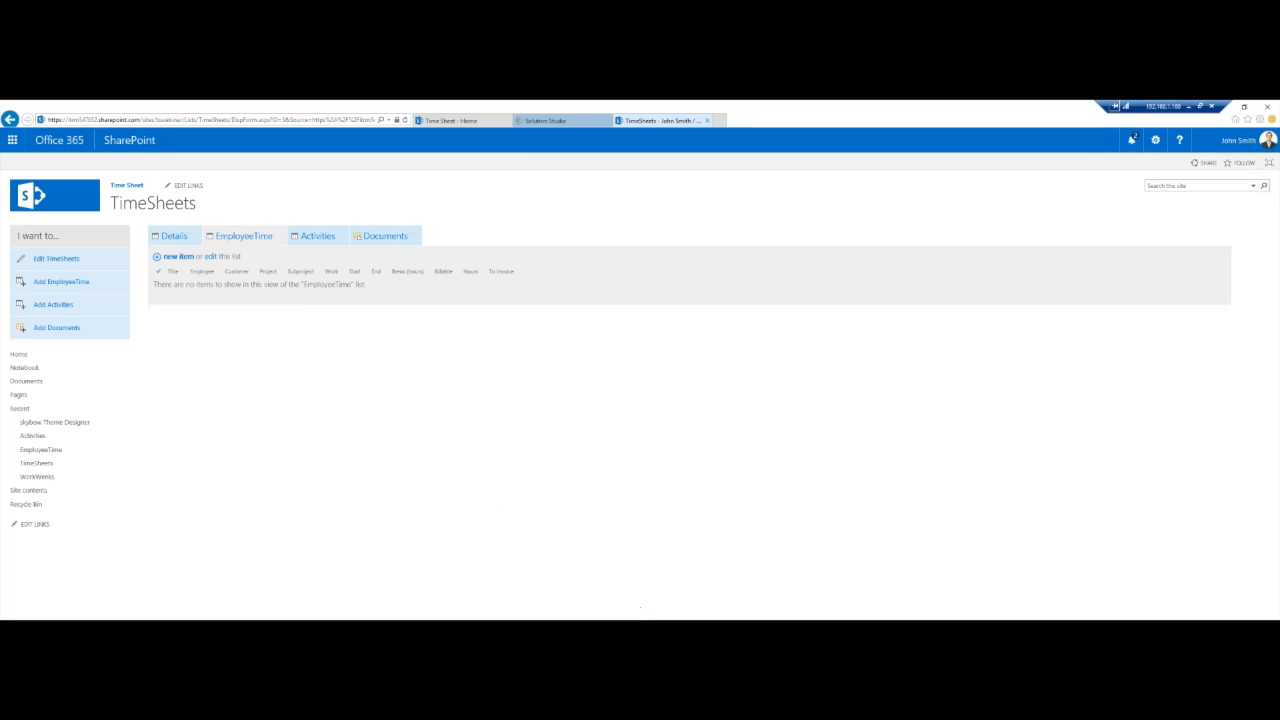
{"action": "left_click", "coordinate": [190, 242]}
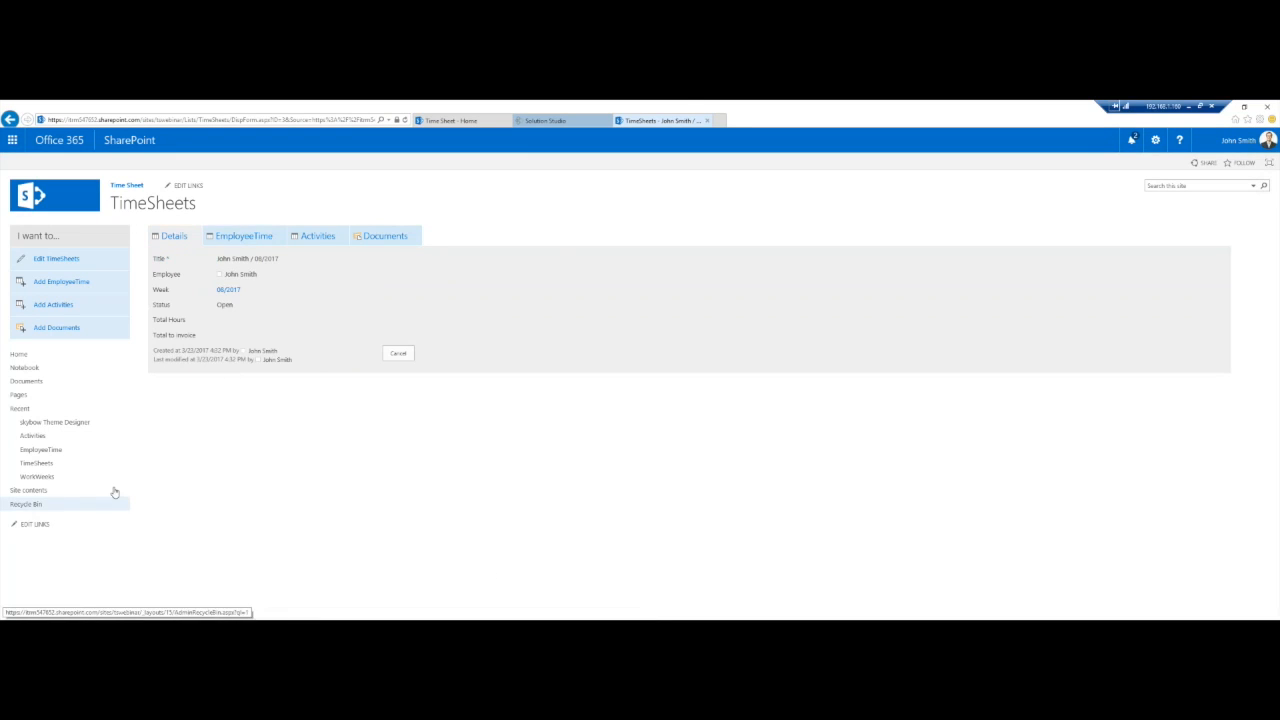
Open skybow Theme Designer from the Time Tracking site's contents and start editing the TimeTracking final theme on its demo page.
{"action": "left_click", "coordinate": [520, 122]}
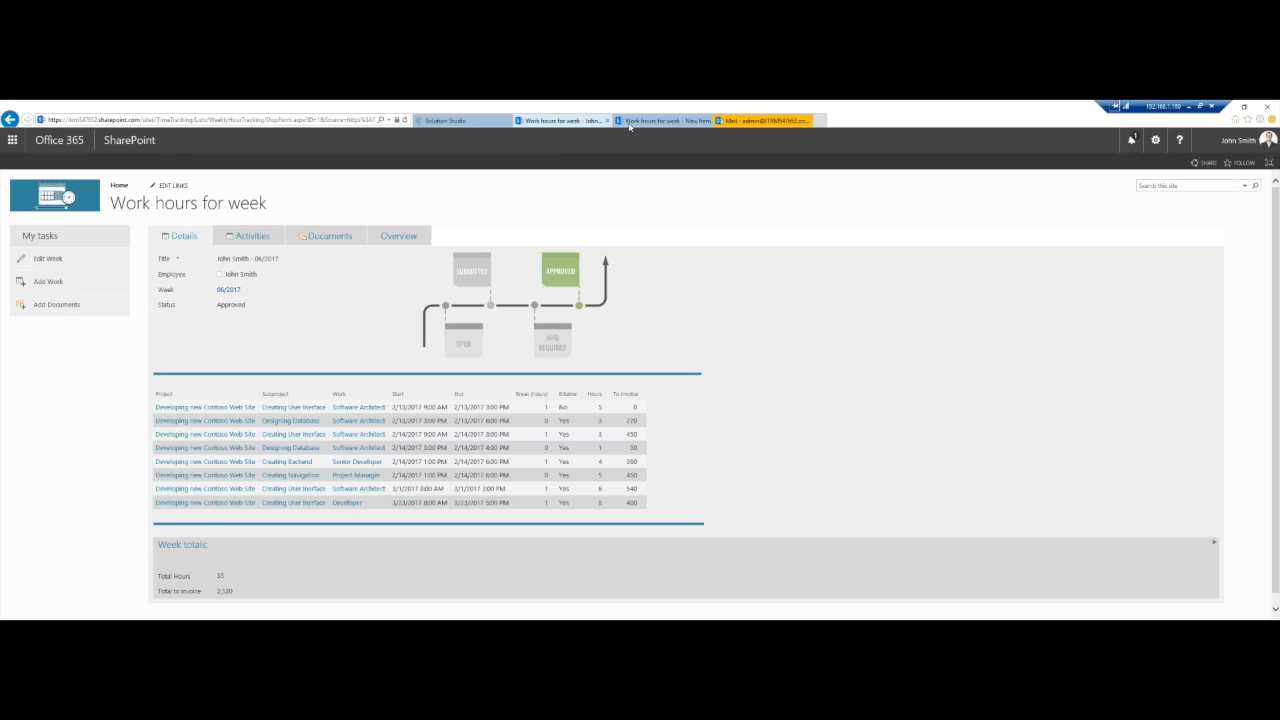
{"action": "left_click", "coordinate": [662, 121]}
{"action": "left_click", "coordinate": [575, 121]}
{"action": "left_click", "coordinate": [1155, 140]}
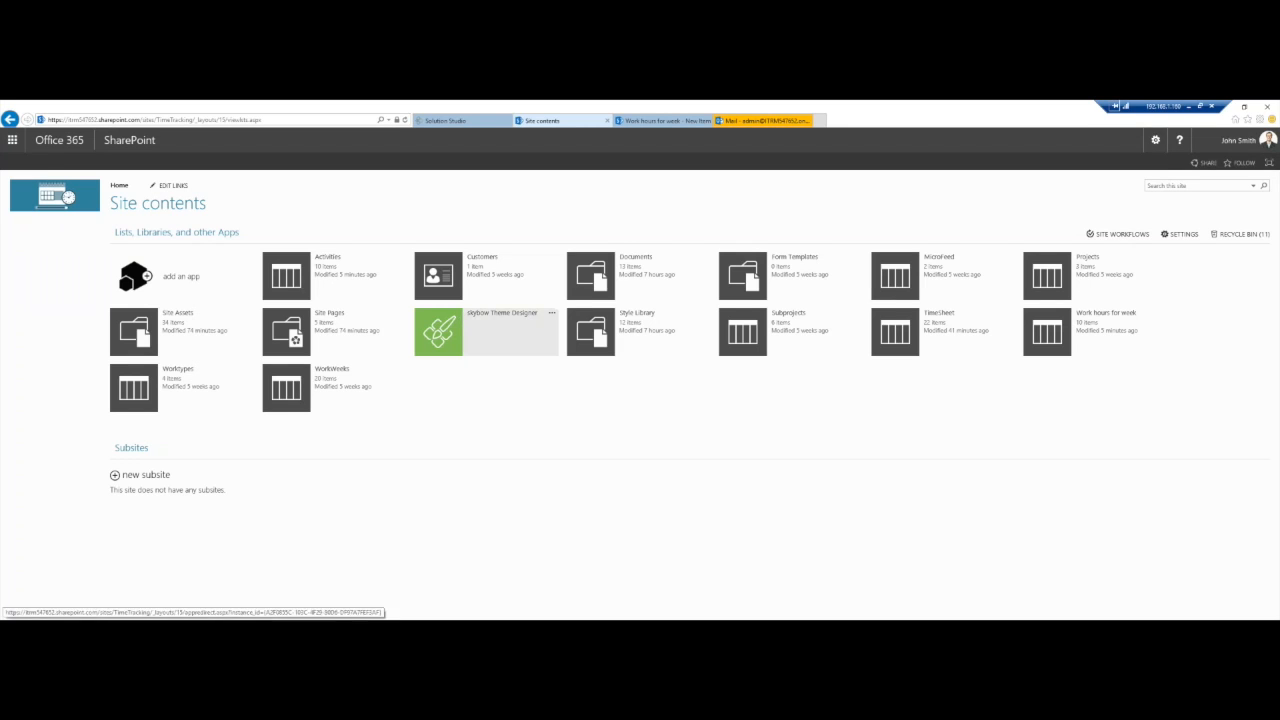
{"action": "left_click", "coordinate": [442, 331]}
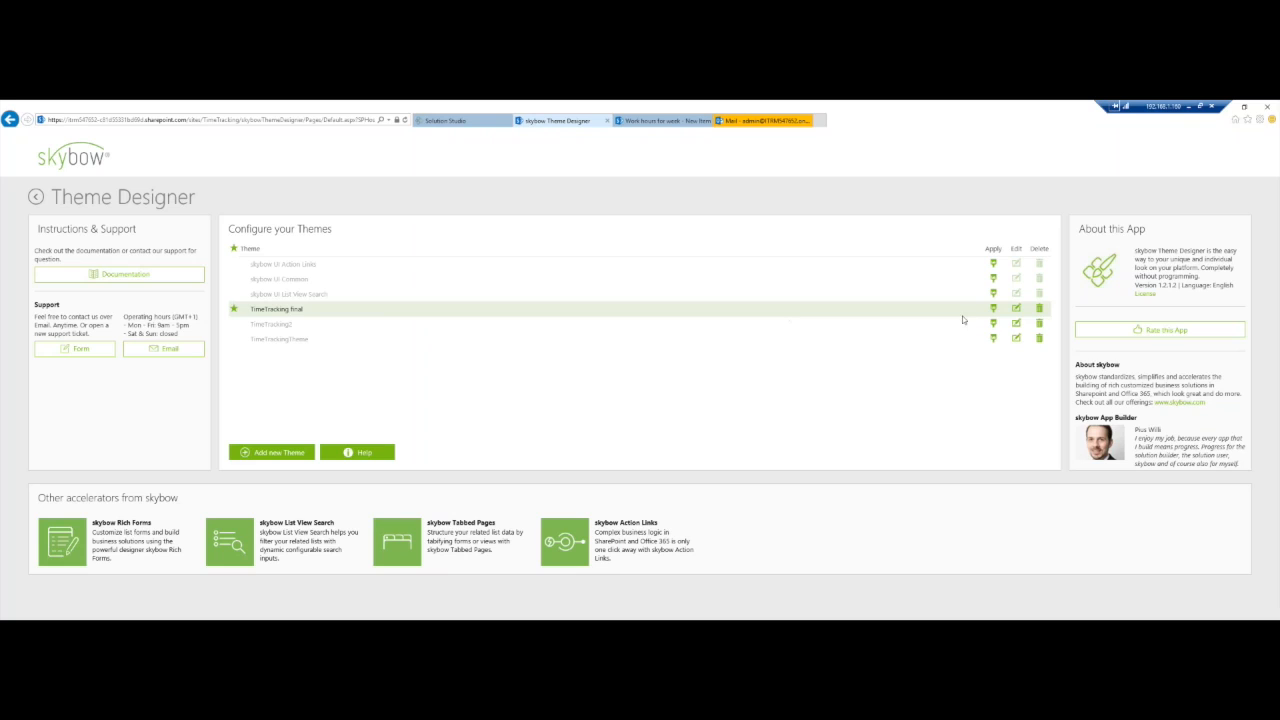
{"action": "left_click", "coordinate": [1016, 310]}
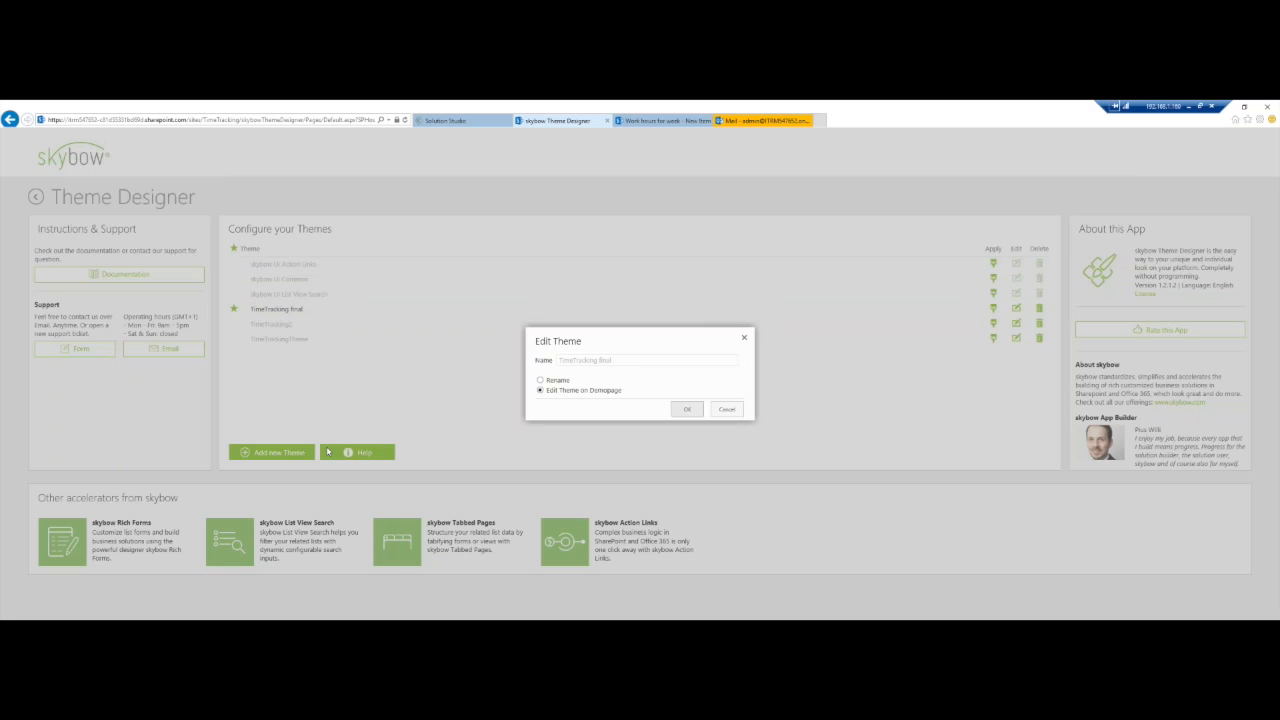
{"action": "left_click", "coordinate": [689, 410]}
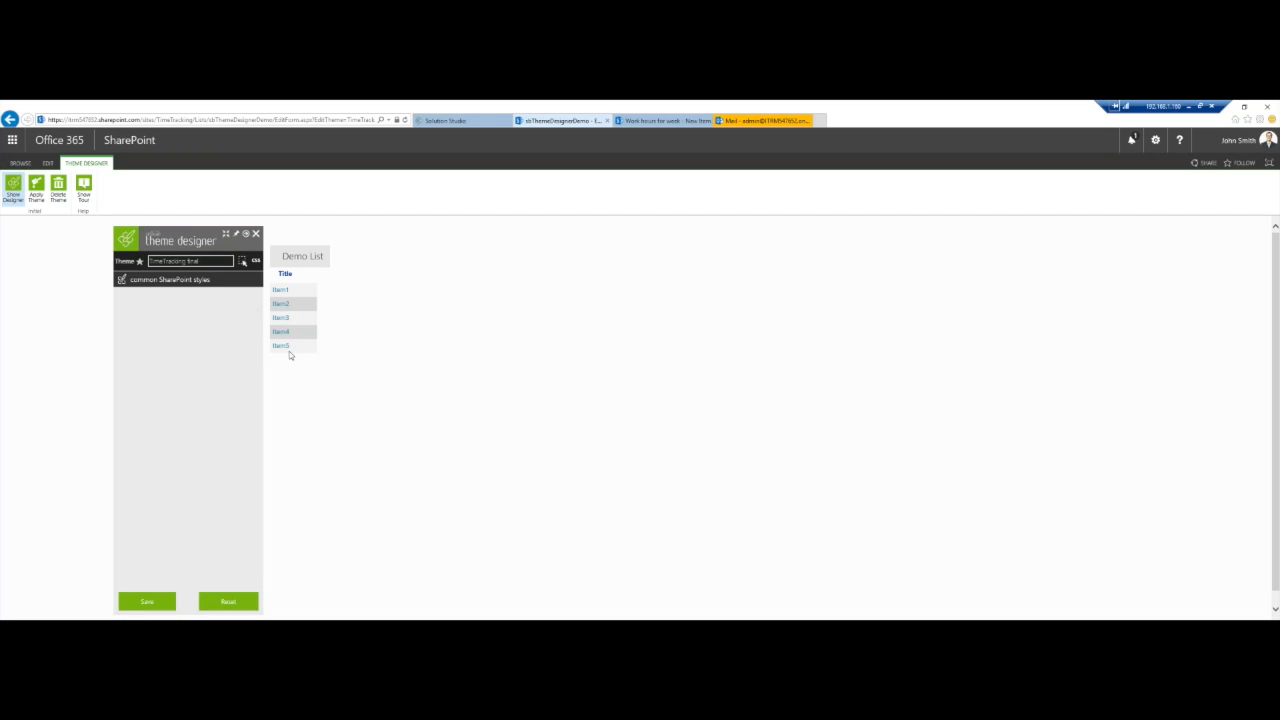
Set the background color of the list view's alternating rows to red, starting from a row picked in the demo list.
{"action": "left_click", "coordinate": [242, 262]}
{"action": "left_click", "coordinate": [310, 354]}
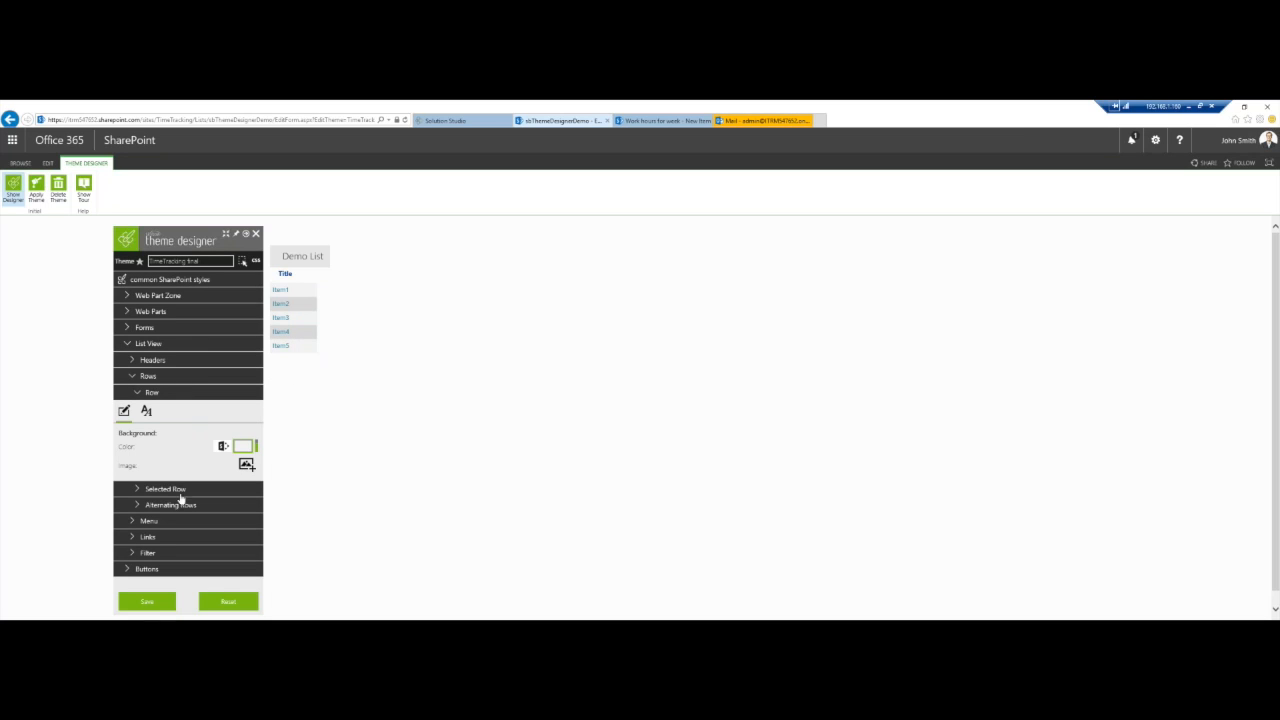
{"action": "left_click", "coordinate": [137, 505]}
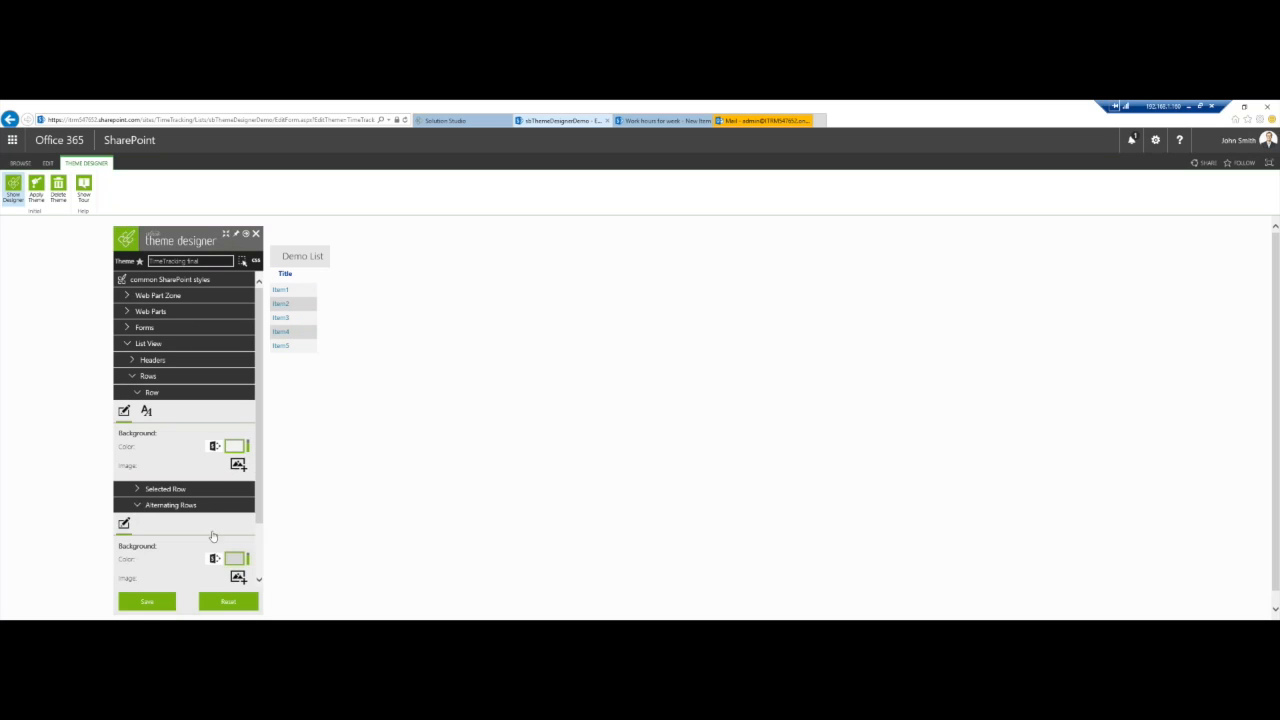
{"action": "scroll", "coordinate": [214, 522], "scroll_direction": "down", "scroll_amount": 2}
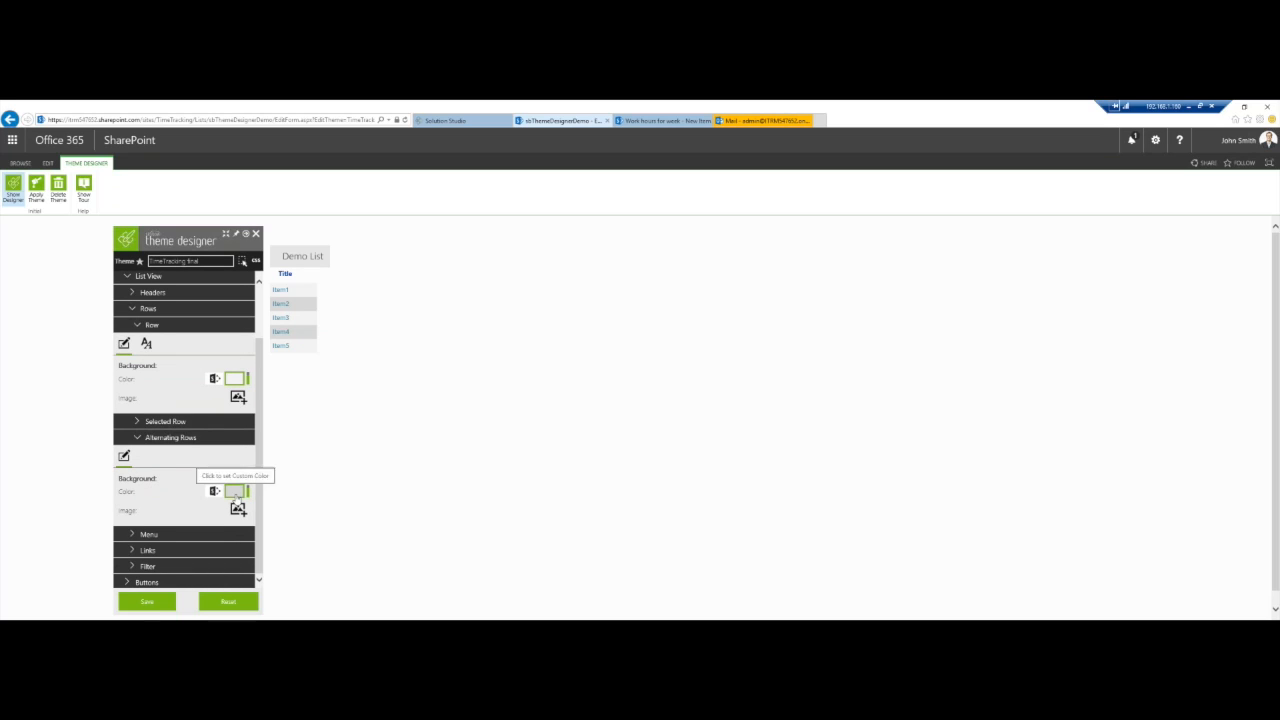
{"action": "left_click", "coordinate": [236, 495]}
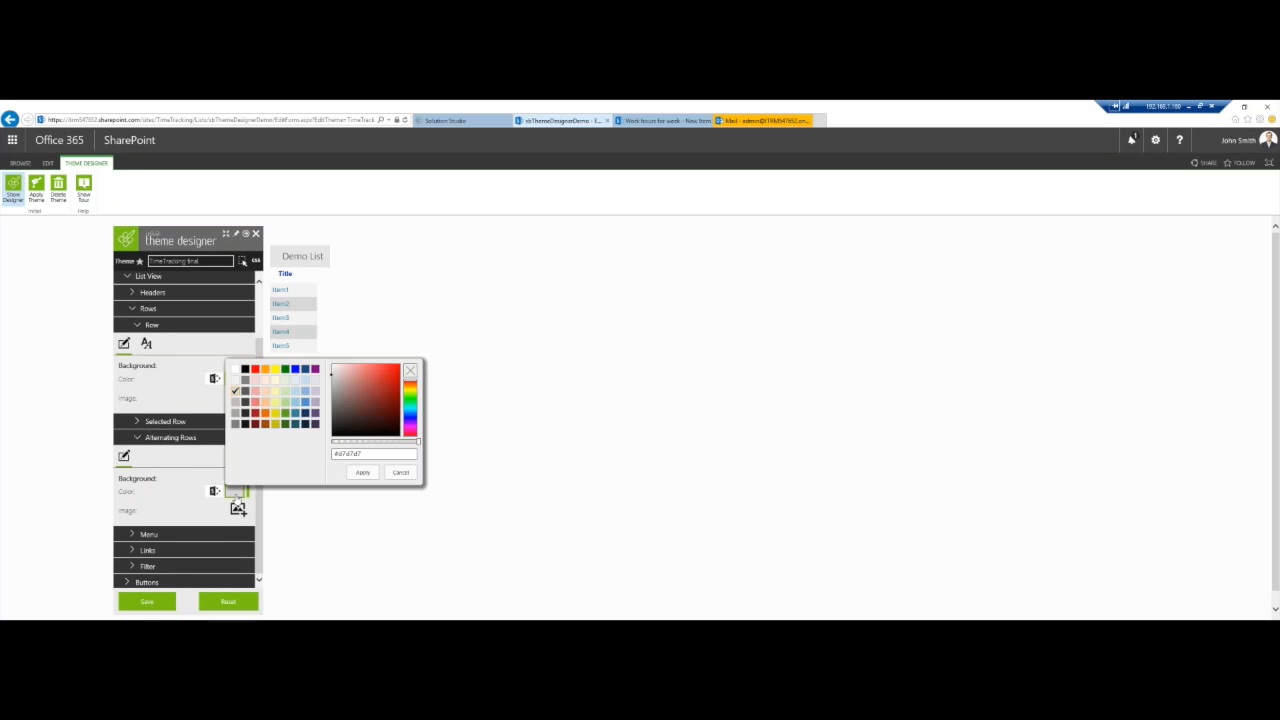
{"action": "left_click", "coordinate": [256, 371]}
{"action": "left_click", "coordinate": [366, 473]}
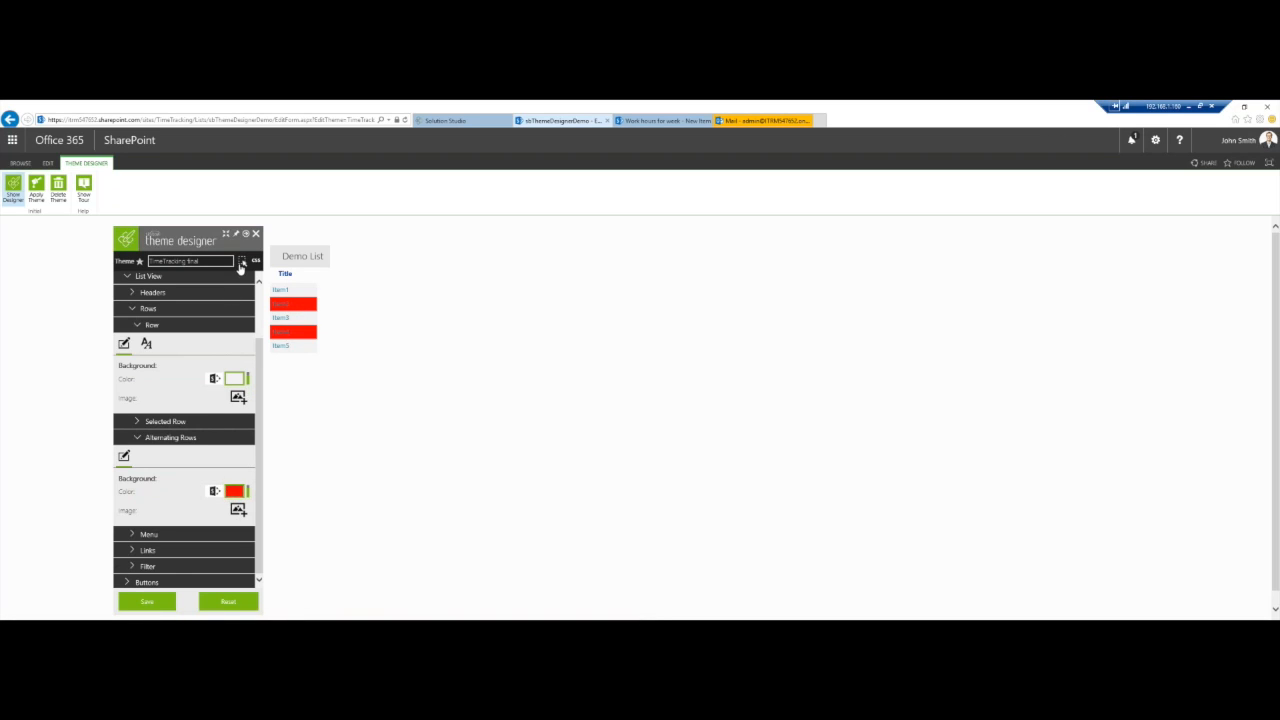
Set the web part background color to light yellow, starting from the demo list picked on the page.
{"action": "left_click", "coordinate": [242, 261]}
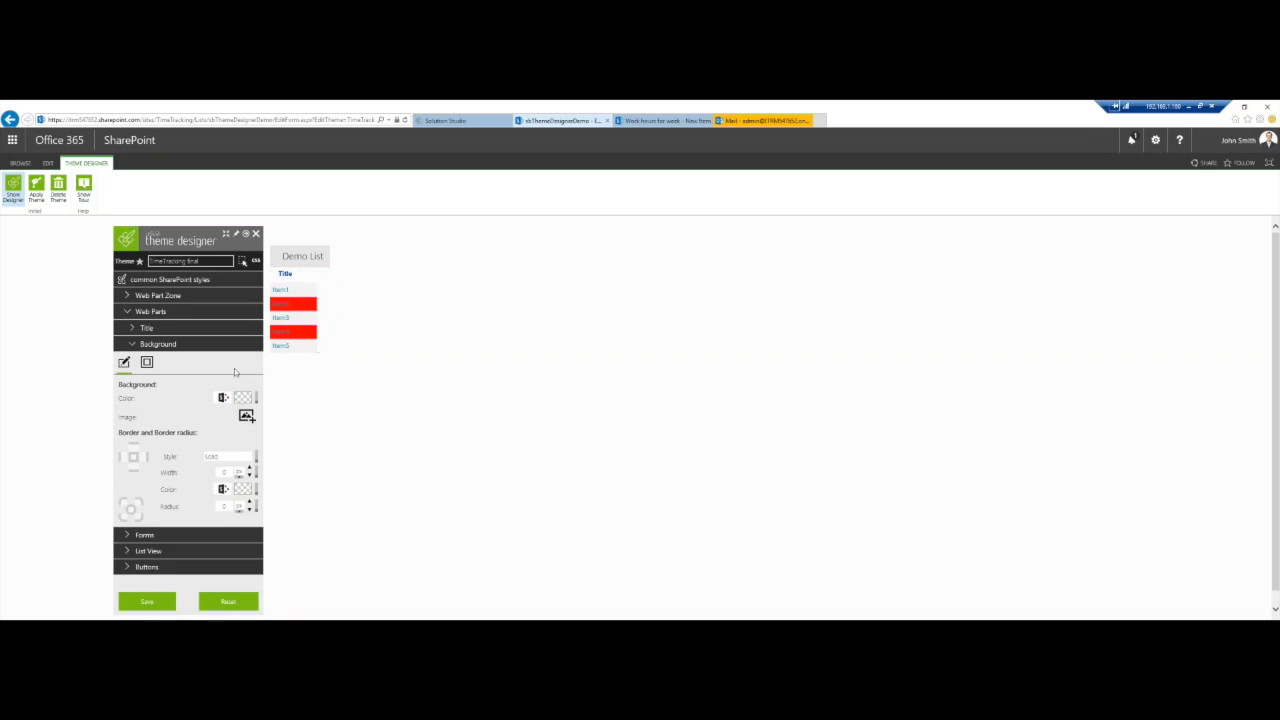
{"action": "left_click", "coordinate": [245, 400]}
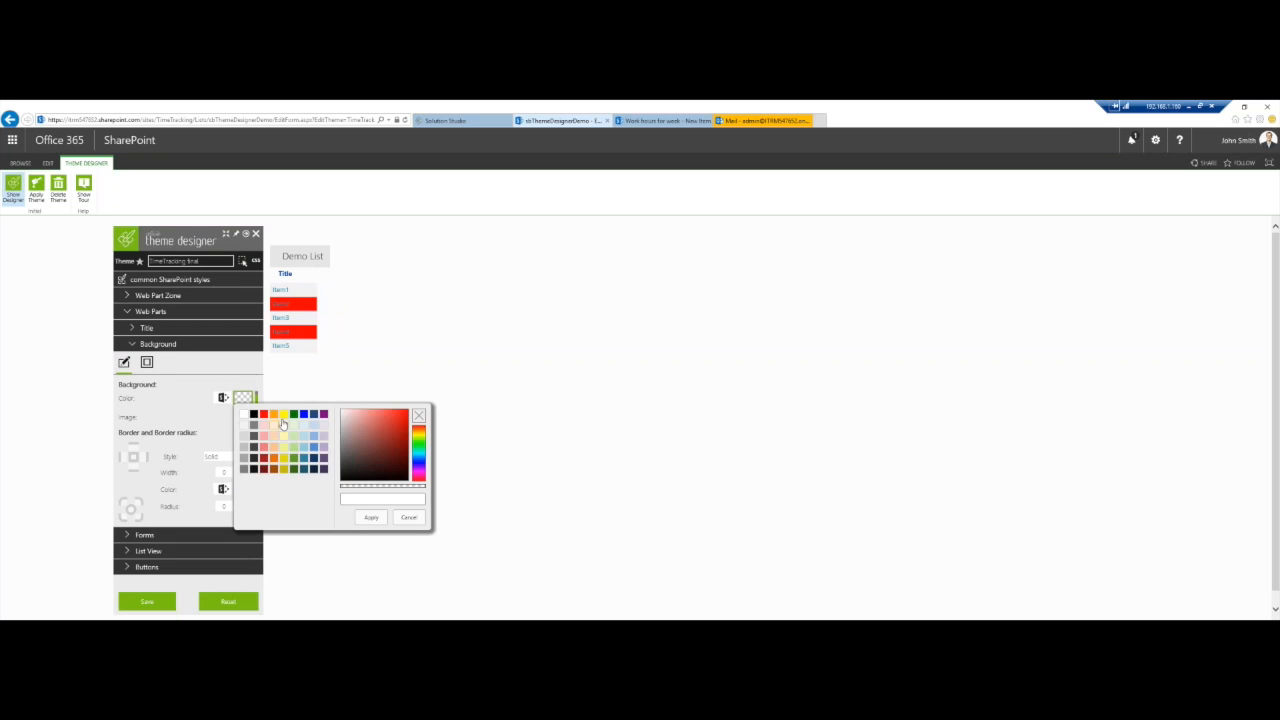
{"action": "left_click", "coordinate": [284, 425]}
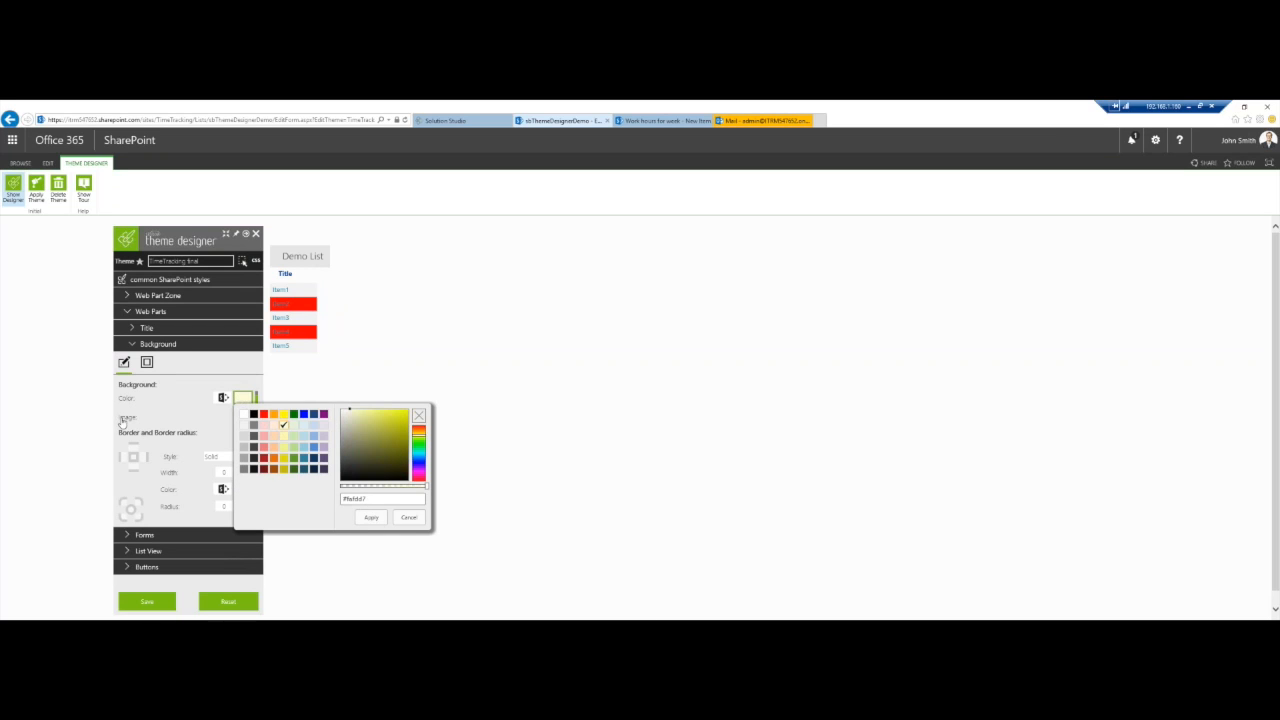
{"action": "left_click", "coordinate": [368, 518]}
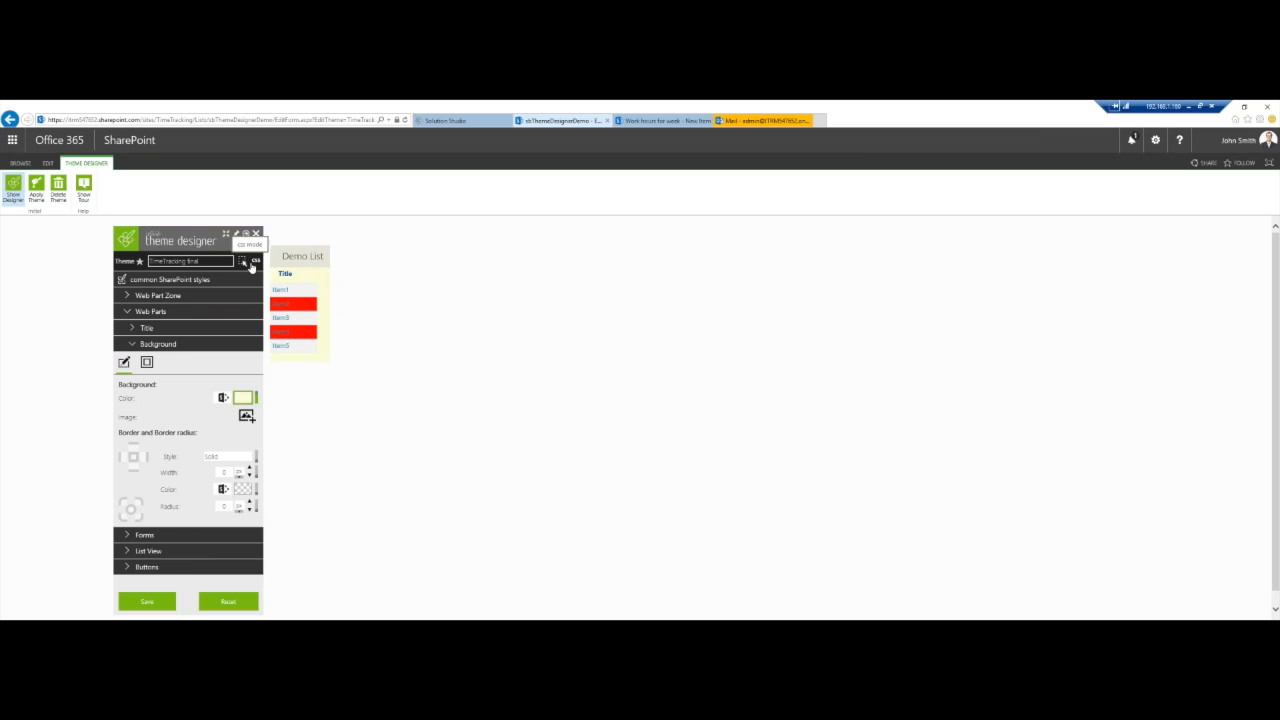
Display the CSS code of the TimeTracking final theme and look through its rules.
{"action": "left_click", "coordinate": [242, 262]}
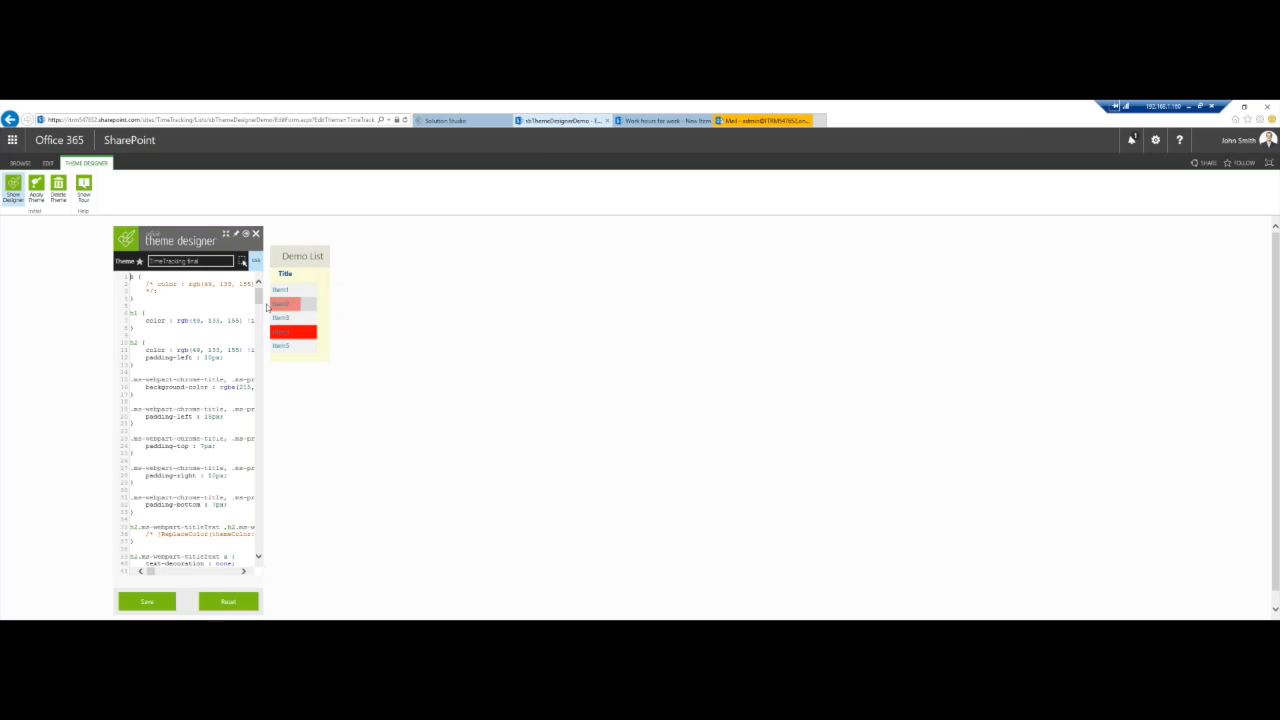
{"action": "left_click_drag", "start_coordinate": [259, 296], "coordinate": [260, 545]}
{"action": "scroll", "coordinate": [252, 344], "scroll_direction": "up", "scroll_amount": 15}
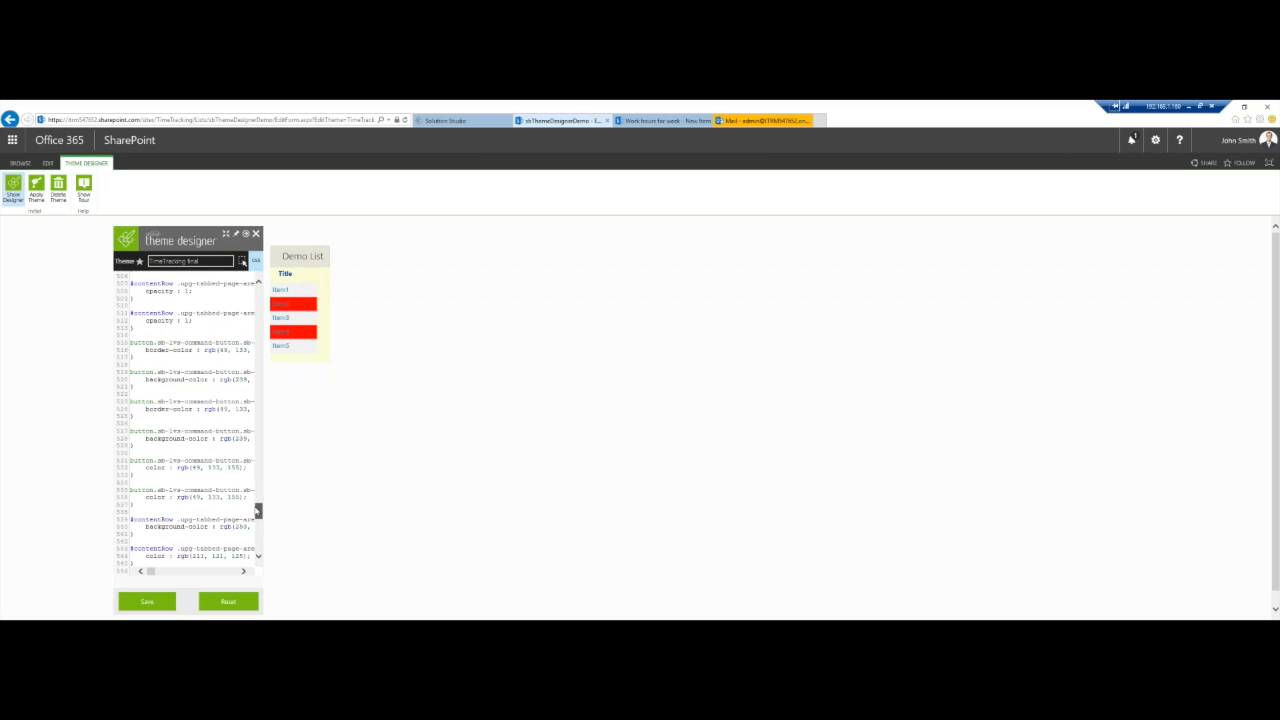
{"action": "scroll", "coordinate": [252, 344], "scroll_direction": "up", "scroll_amount": 15}
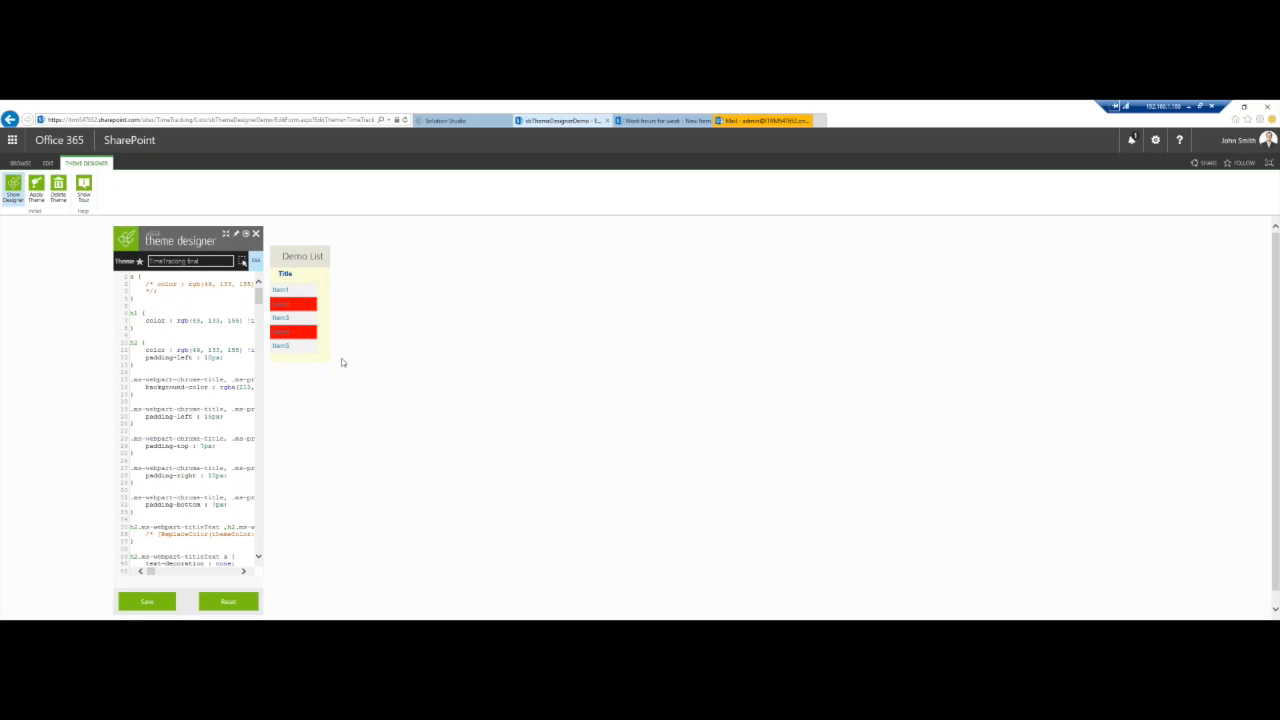
Return to skybow Theme Designer through the site contents and open the apply options of the TimeTracking final theme.
{"action": "left_click", "coordinate": [1155, 140]}
{"action": "left_click", "coordinate": [1118, 278]}
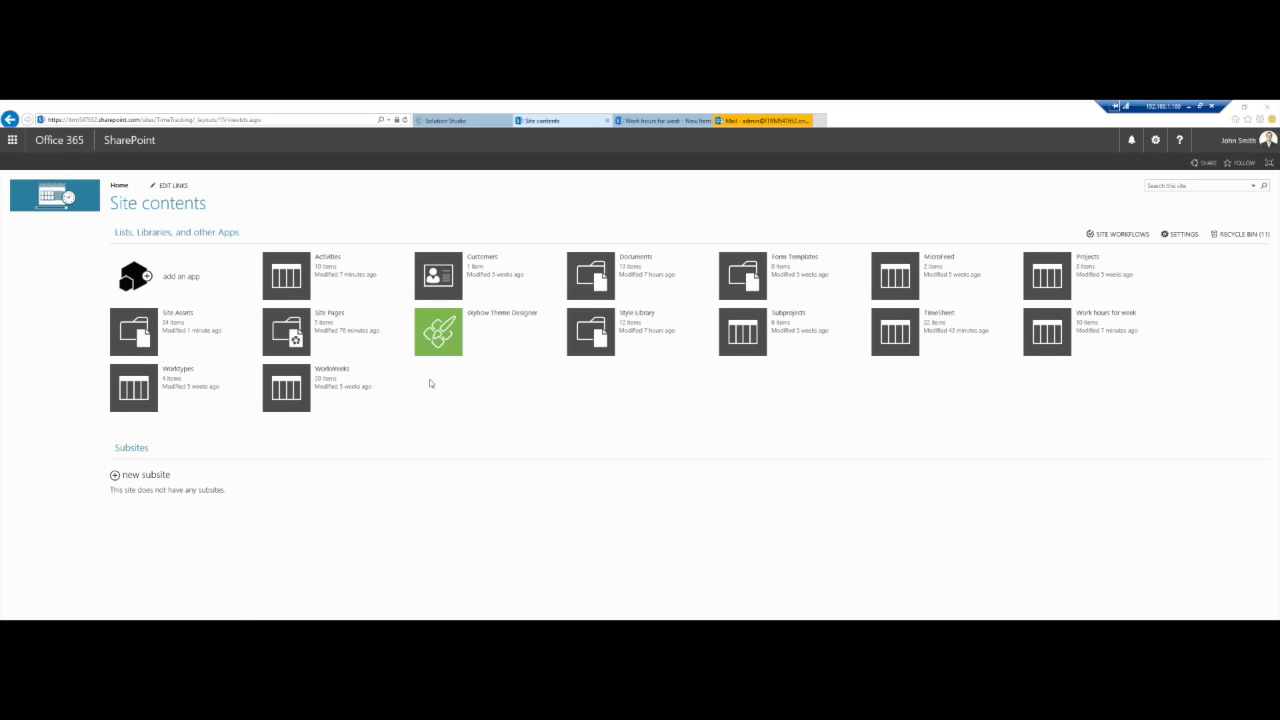
{"action": "left_click", "coordinate": [497, 322]}
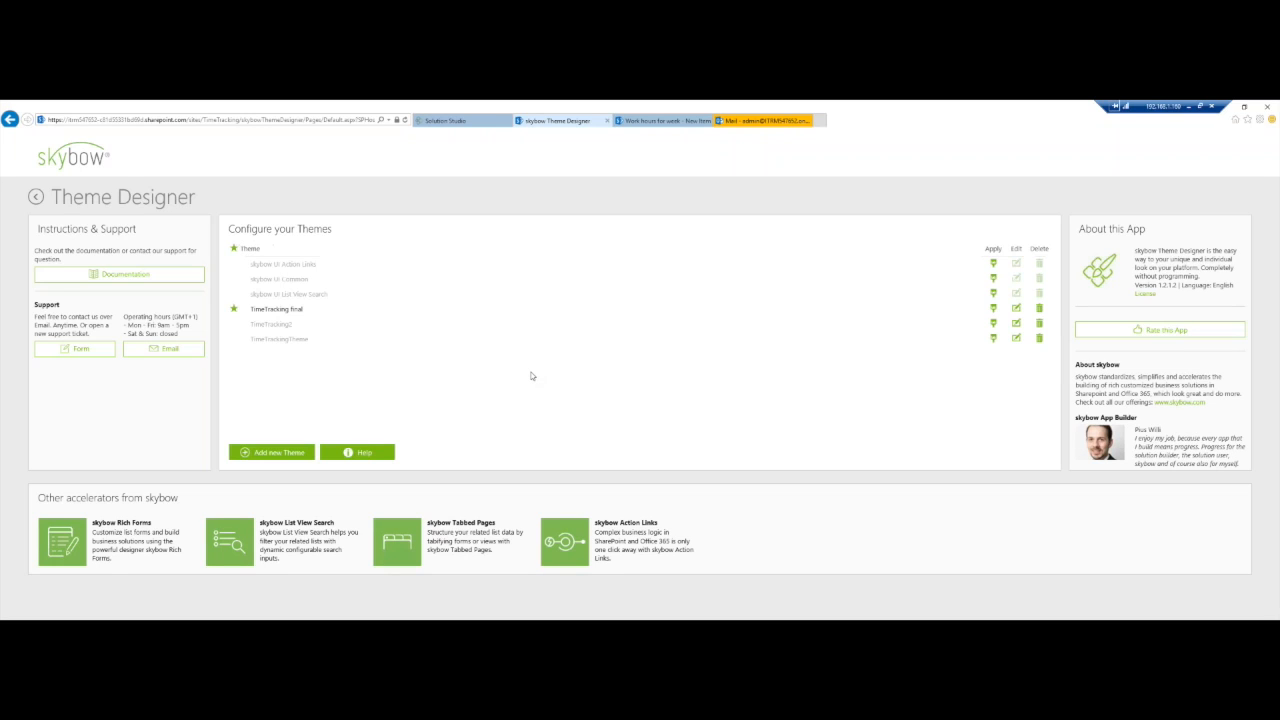
{"action": "left_click", "coordinate": [993, 309]}
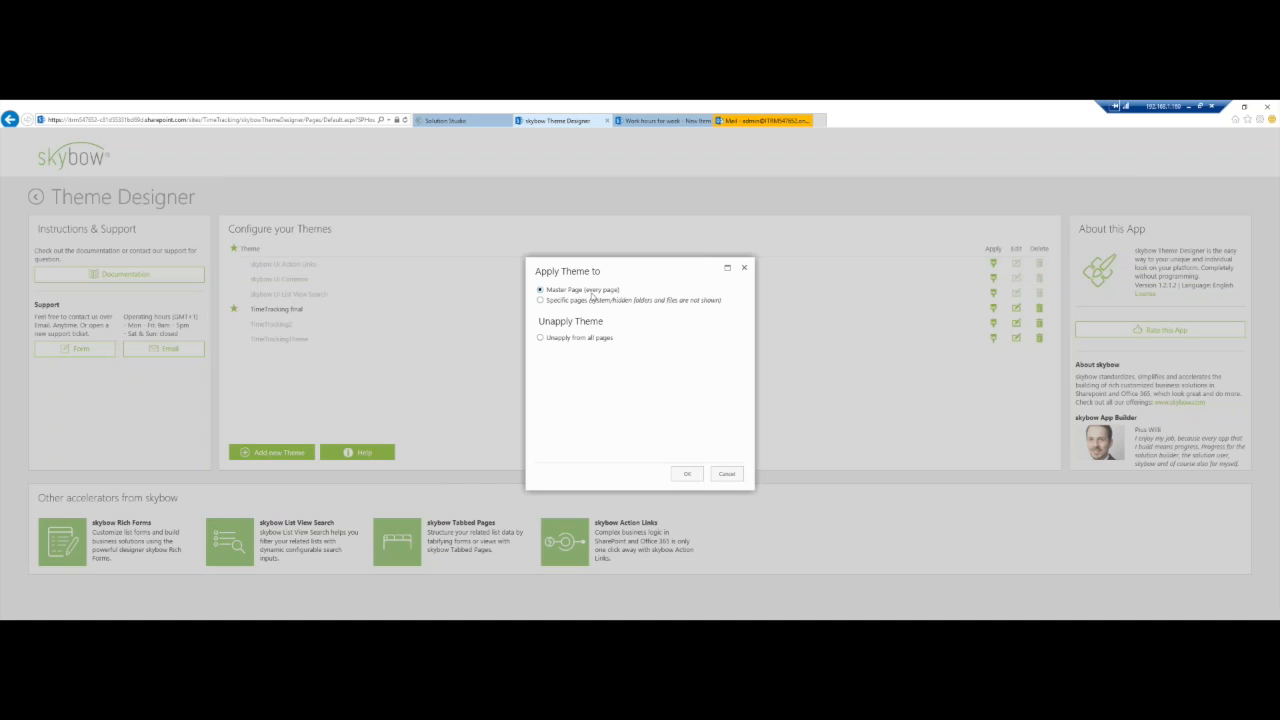
Cancel the unfinished weekly timesheet form in the Work hours for week list and return to Theme Designer.
{"action": "left_click", "coordinate": [438, 121]}
{"action": "left_click", "coordinate": [648, 122]}
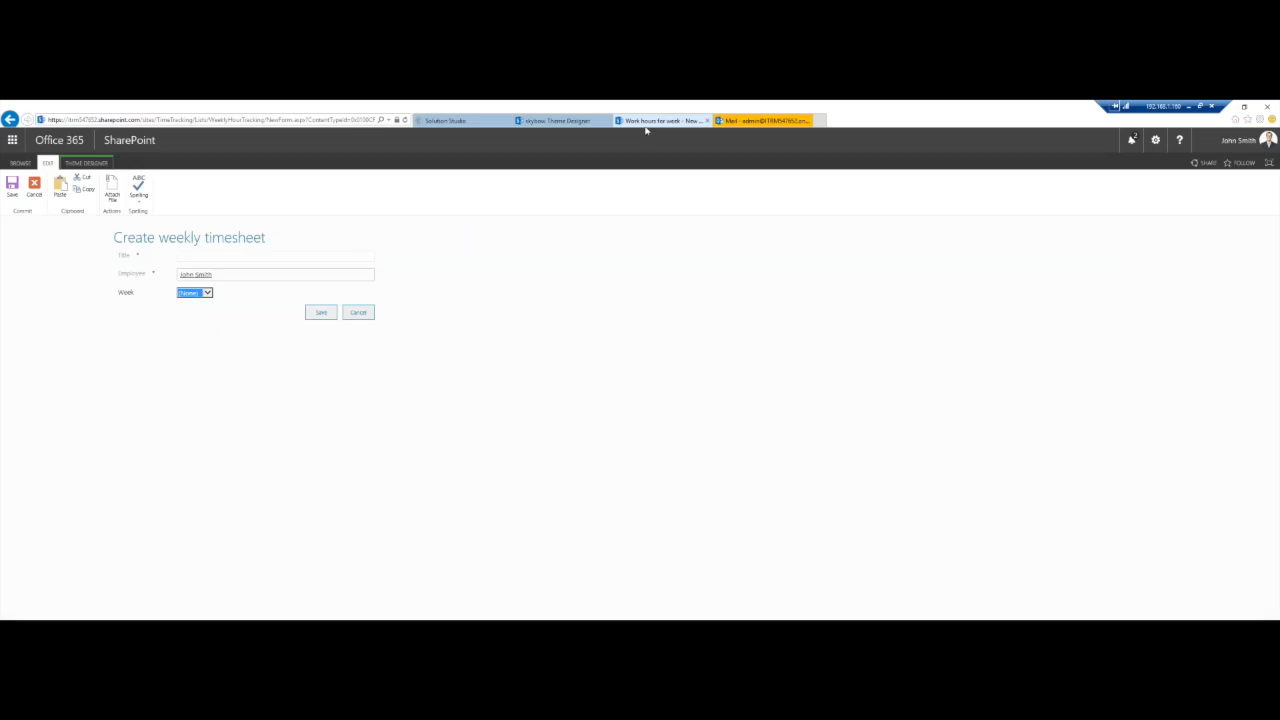
{"action": "left_click", "coordinate": [357, 315]}
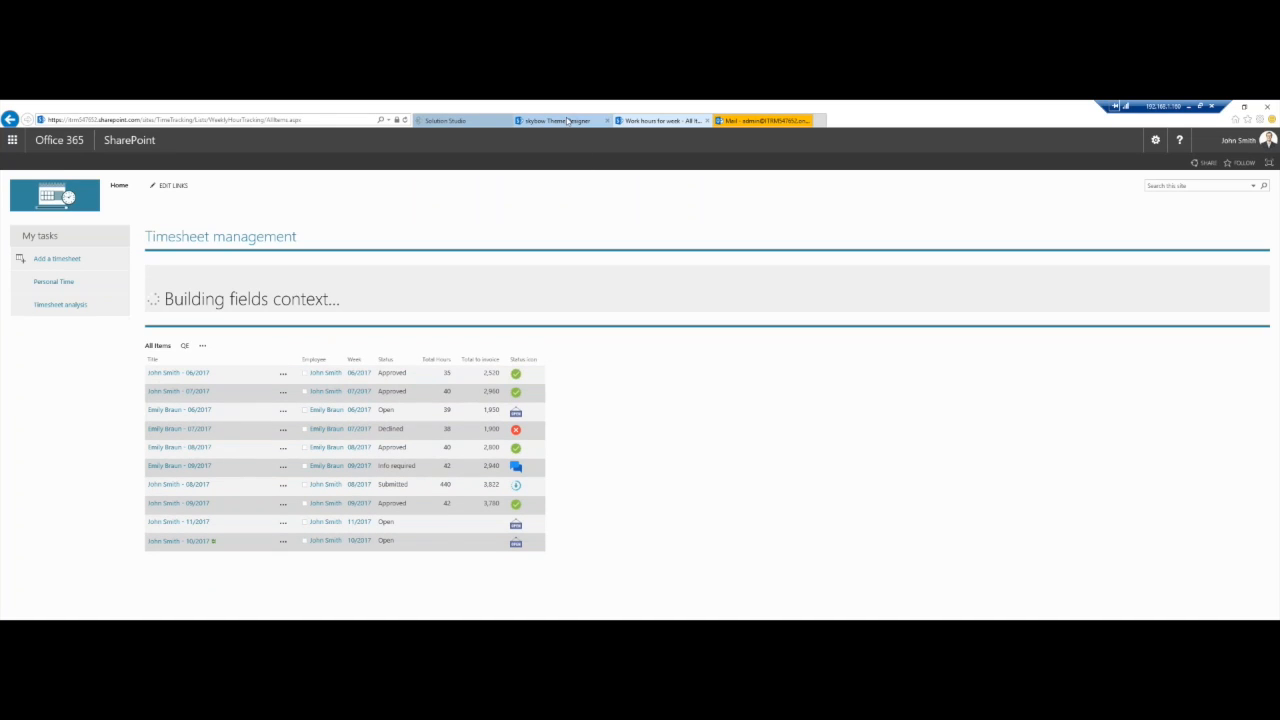
{"action": "left_click", "coordinate": [558, 121]}
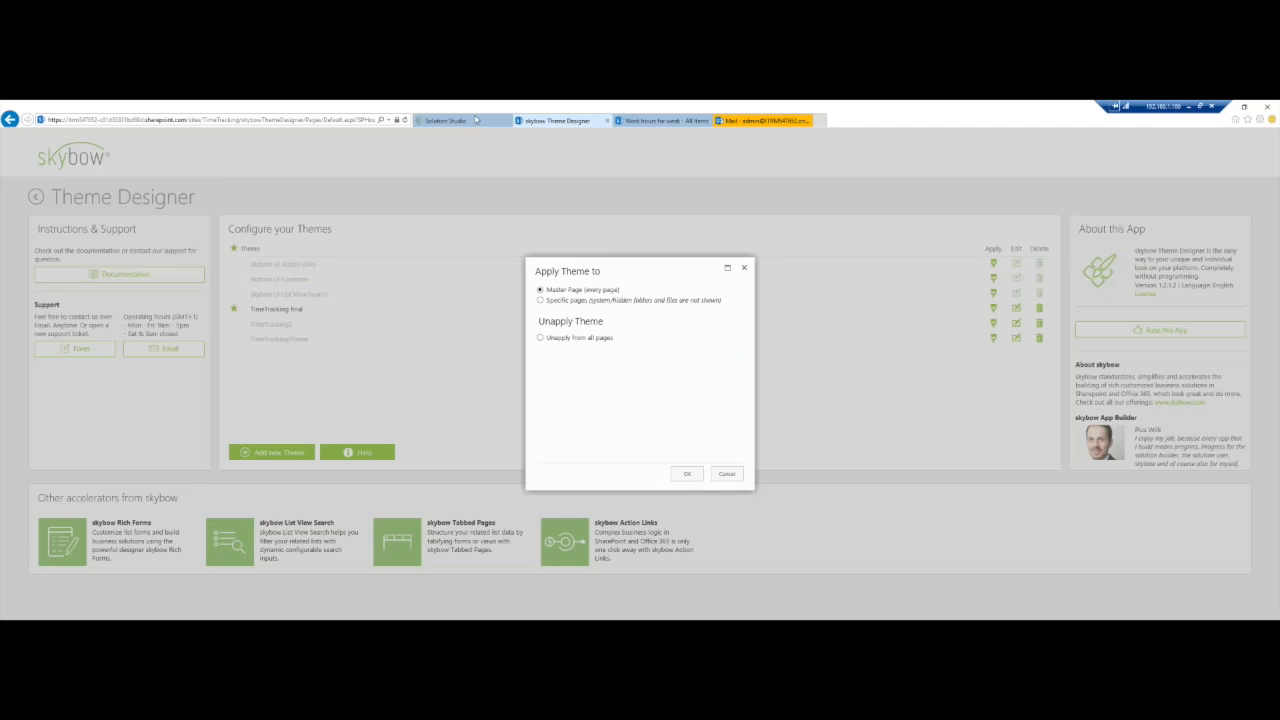
Examine how the theme can be applied to specific pages, marking AllItems.aspx of the Activities list, and cancel without applying it.
{"action": "left_click", "coordinate": [549, 303]}
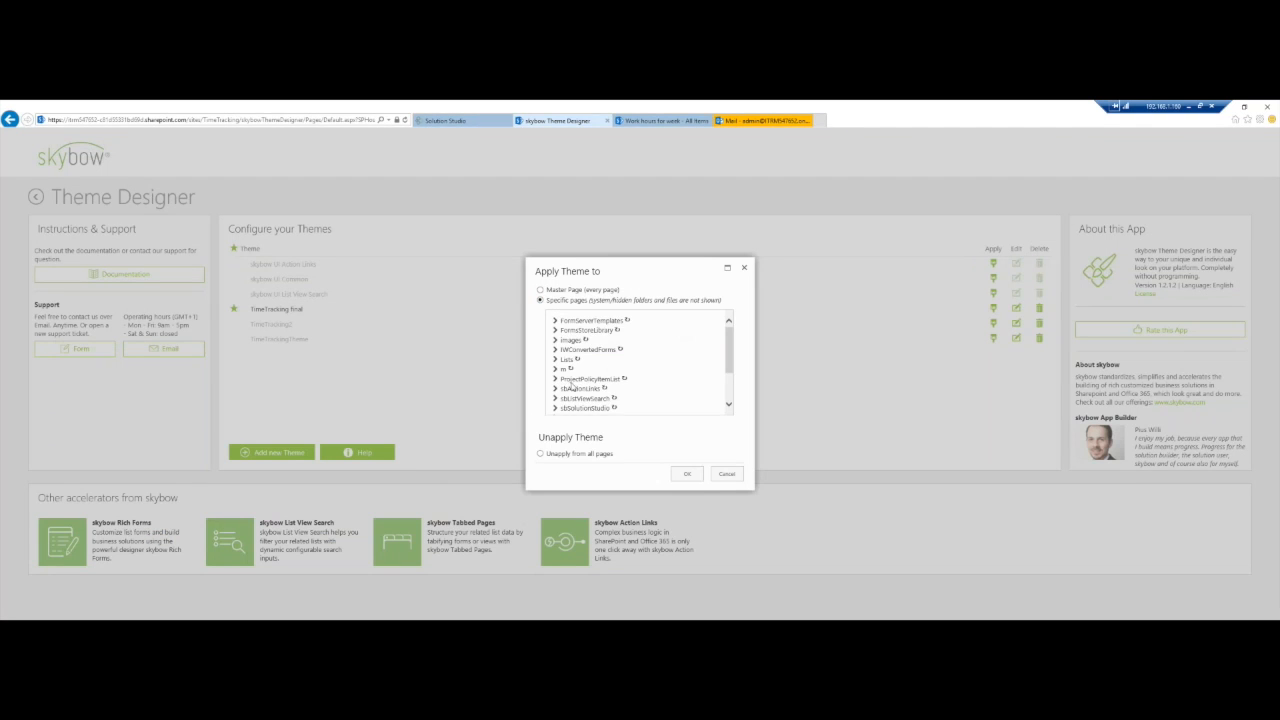
{"action": "left_click", "coordinate": [554, 409]}
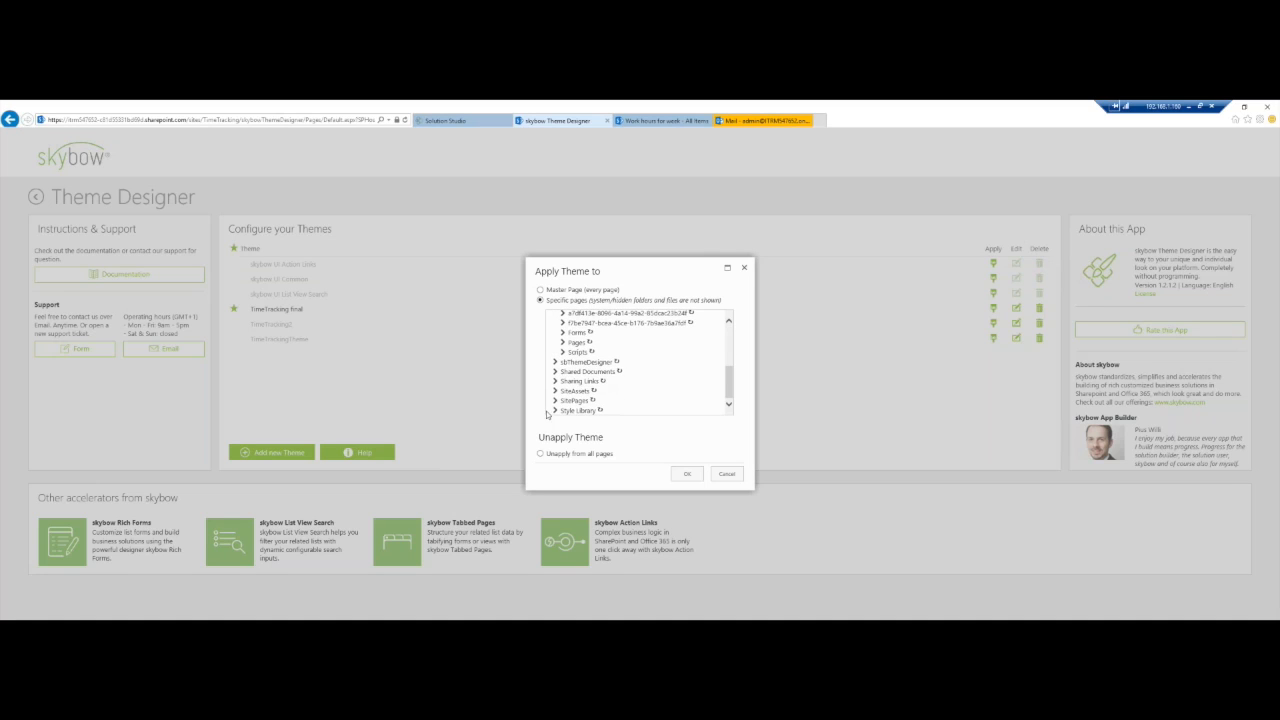
{"action": "left_click", "coordinate": [576, 401]}
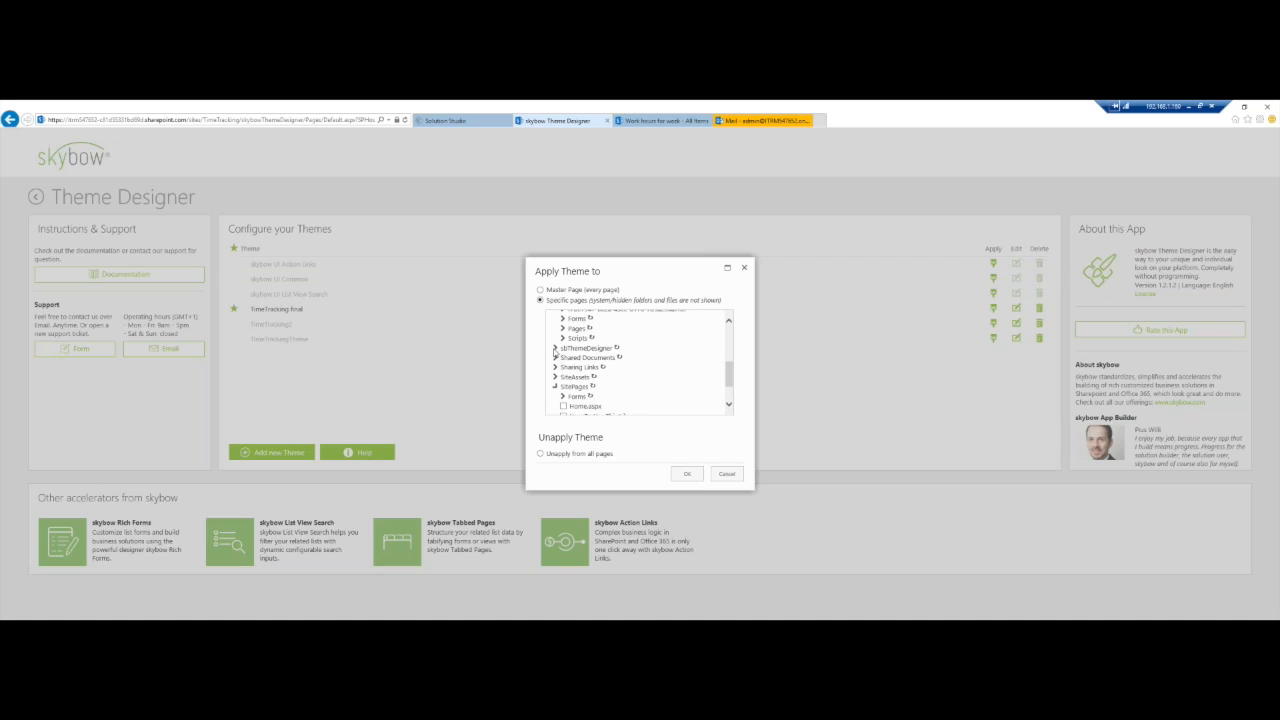
{"action": "scroll", "coordinate": [565, 367], "scroll_direction": "up", "scroll_amount": 1}
{"action": "scroll", "coordinate": [565, 367], "scroll_direction": "up", "scroll_amount": 4}
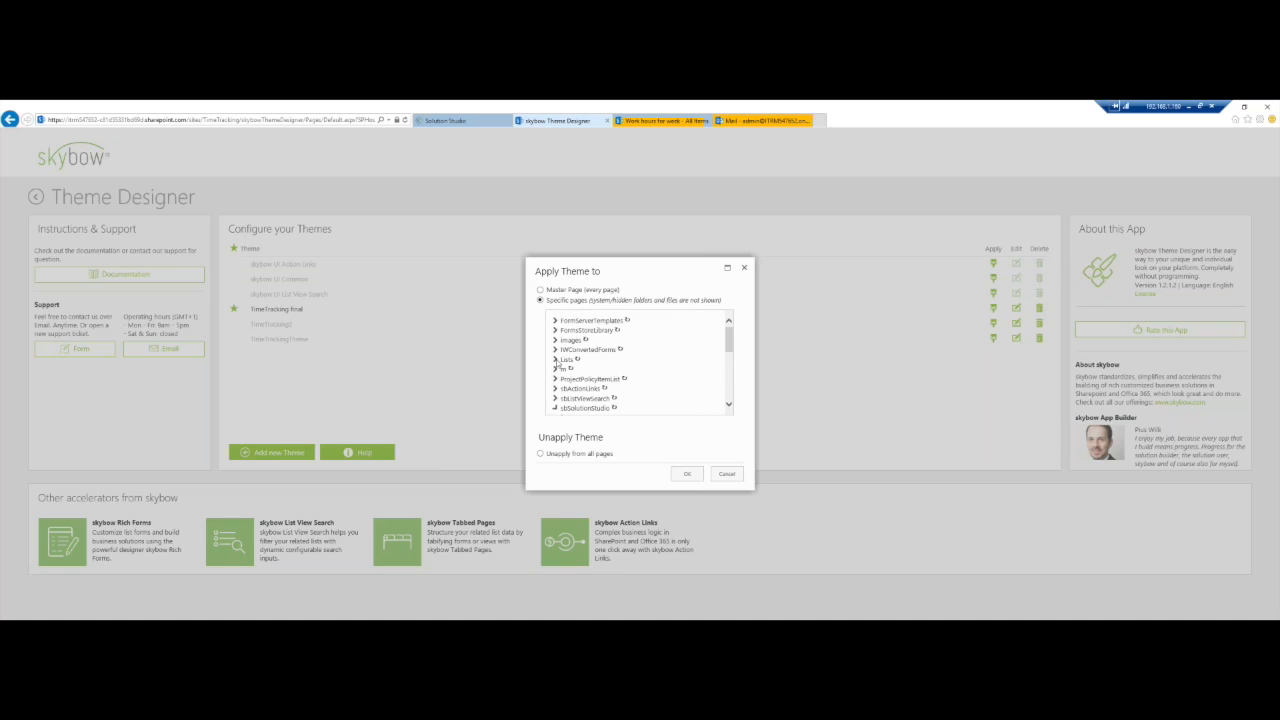
{"action": "left_click", "coordinate": [556, 359]}
{"action": "left_click", "coordinate": [562, 369]}
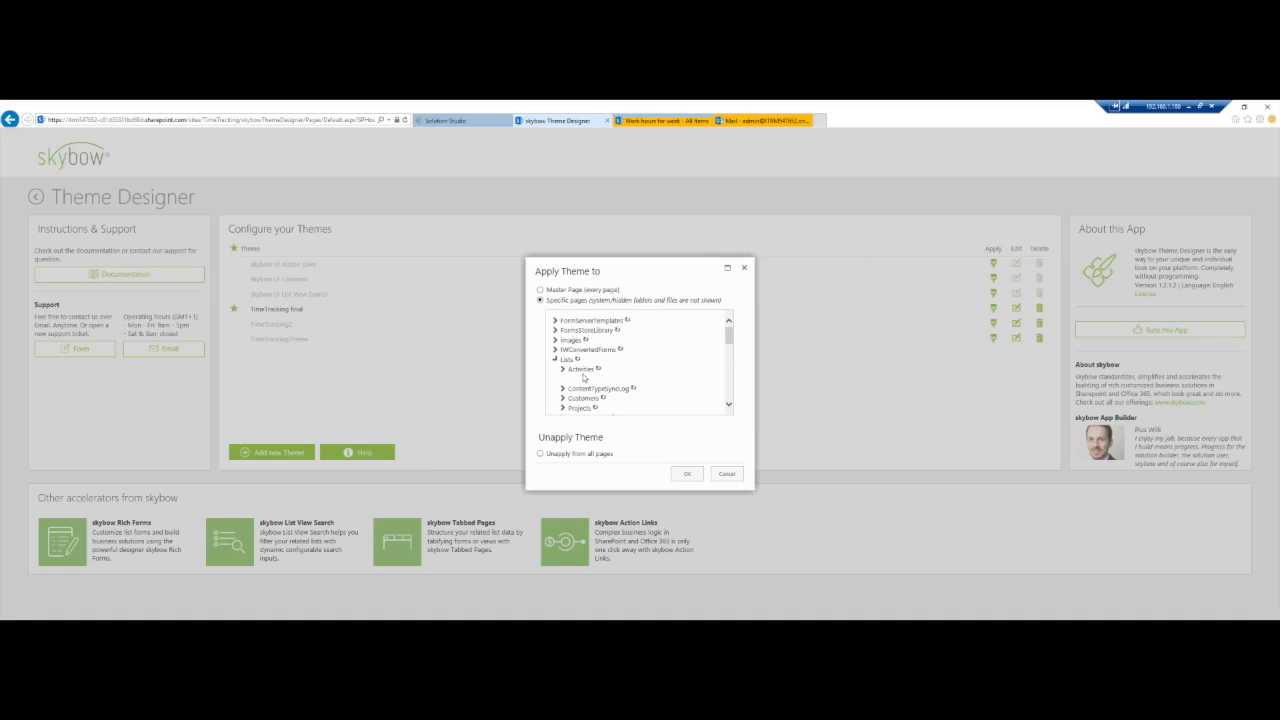
{"action": "scroll", "coordinate": [572, 362], "scroll_direction": "down", "scroll_amount": 2}
{"action": "left_click", "coordinate": [570, 351]}
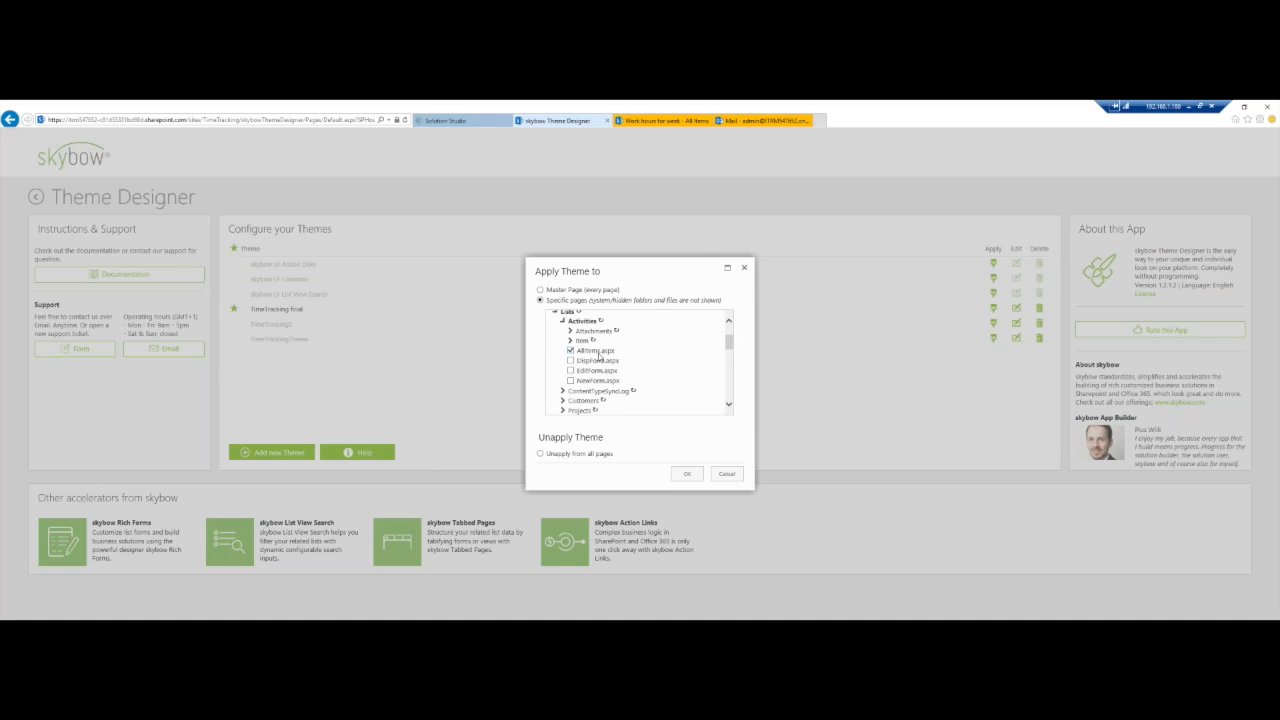
{"action": "left_click", "coordinate": [541, 454]}
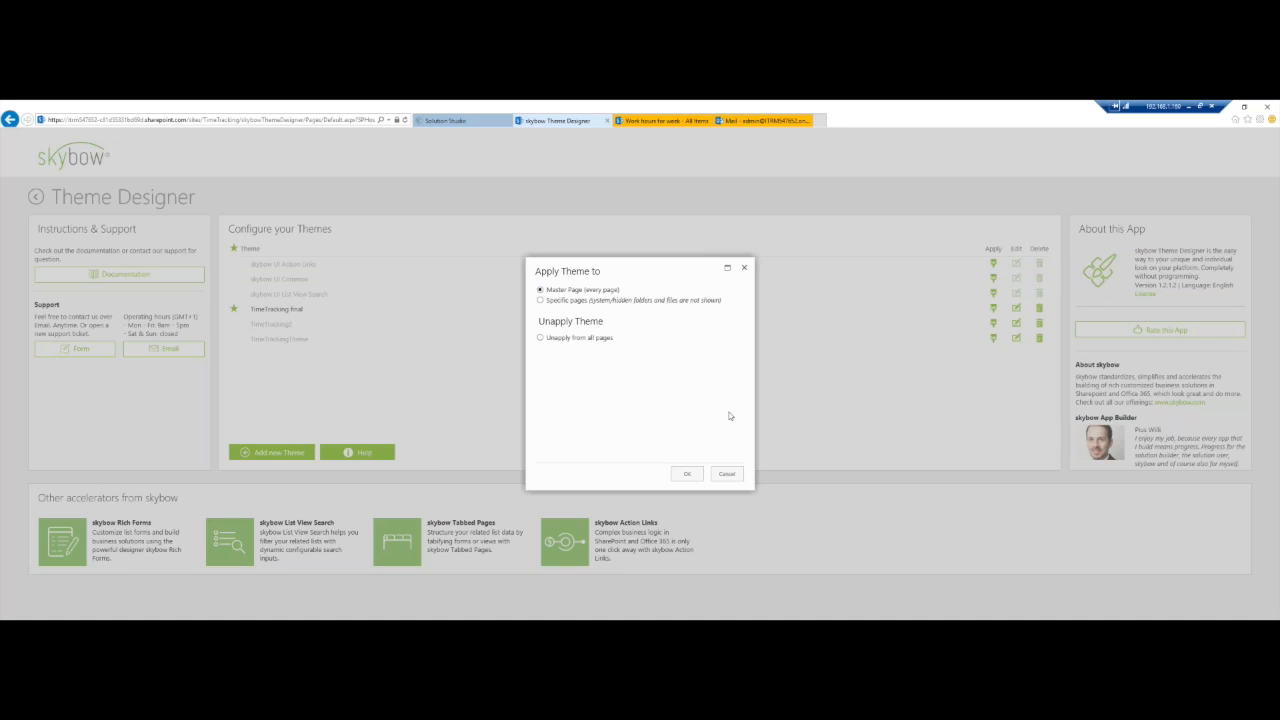
{"action": "left_click", "coordinate": [726, 474]}
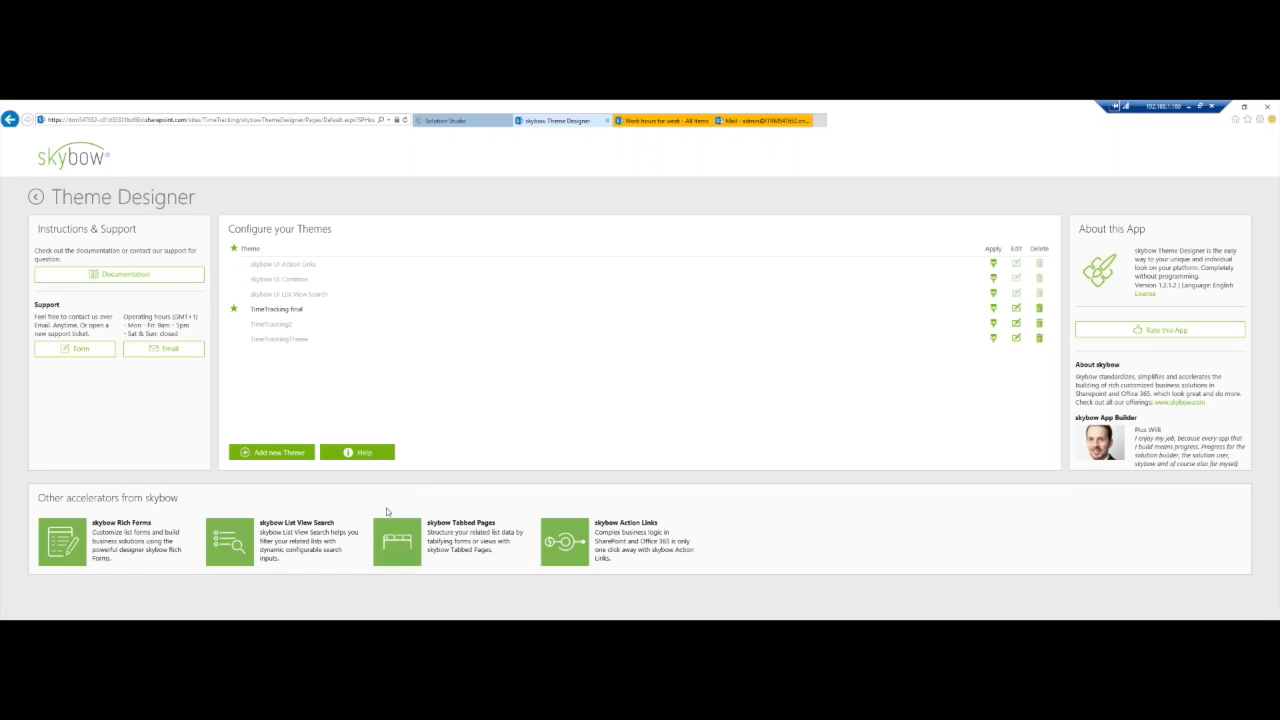
Look at the Timesheet management page, then highlight the TimeTracking site part of the address in Solution Studio.
{"action": "left_click", "coordinate": [619, 121]}
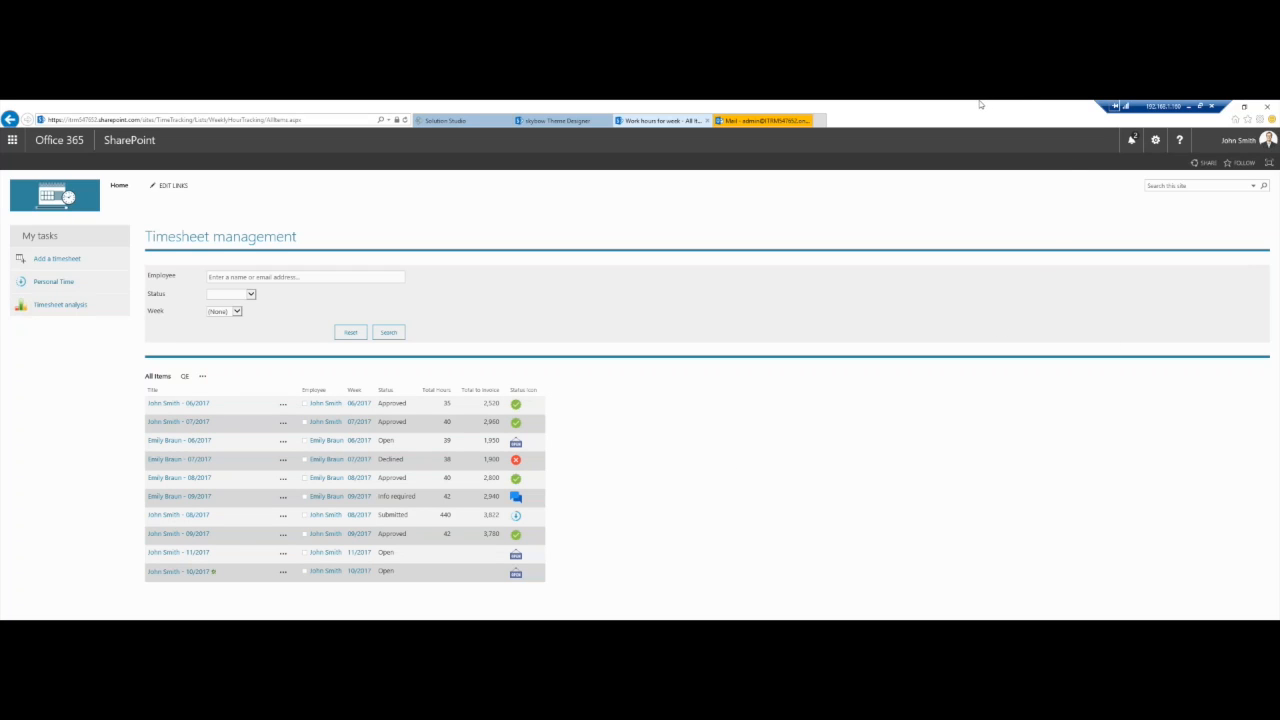
{"action": "mouse_move", "coordinate": [977, 107]}
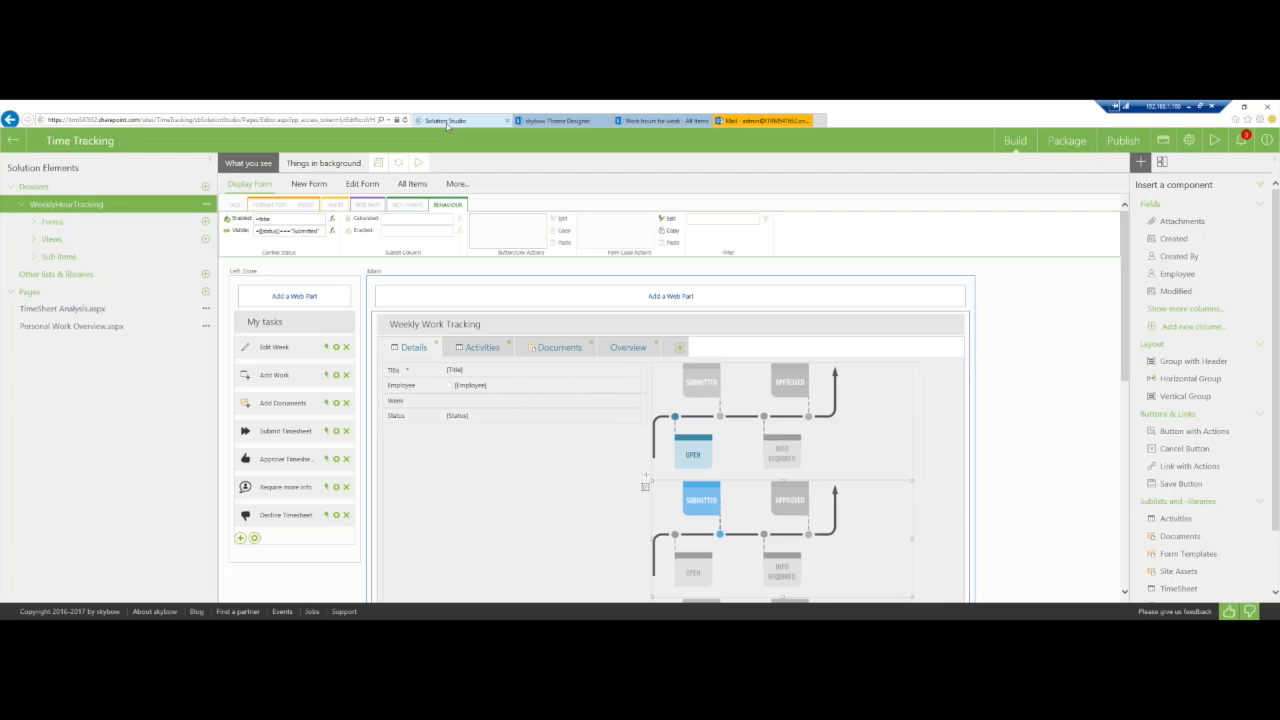
{"action": "left_click", "coordinate": [447, 121]}
{"action": "left_click", "coordinate": [86, 121]}
{"action": "left_click", "coordinate": [138, 120]}
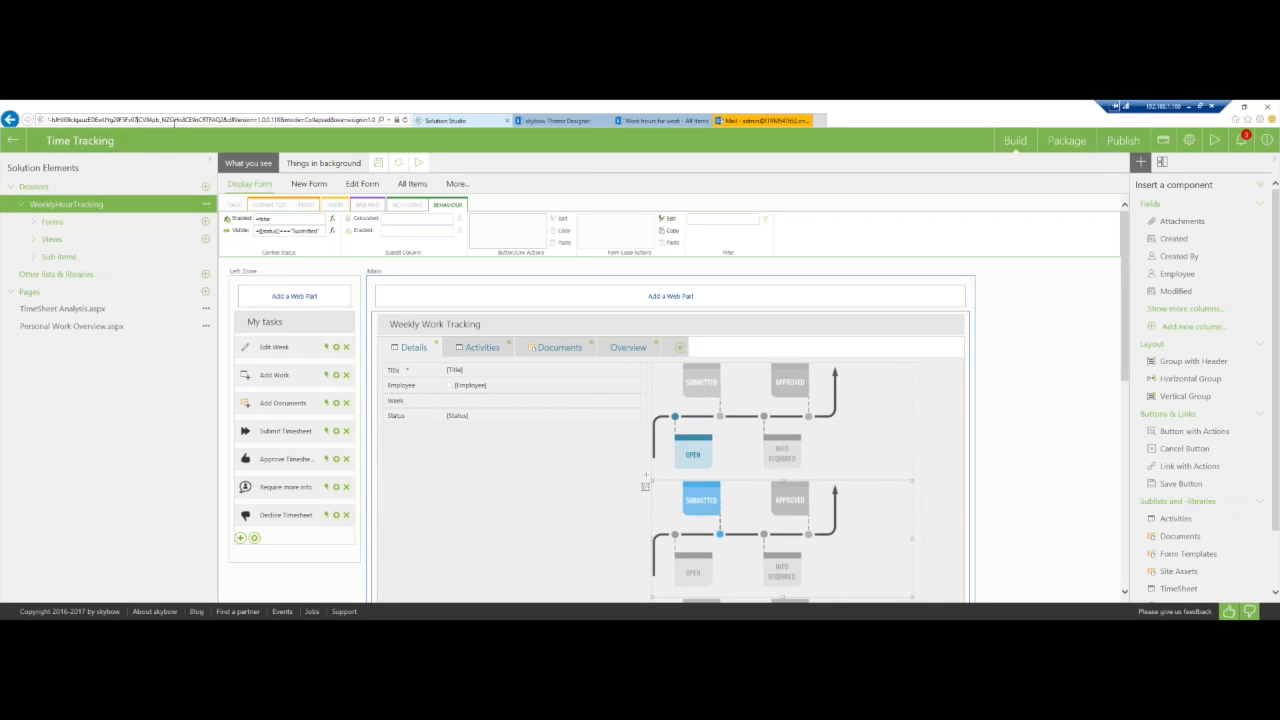
{"action": "key", "text": "Home"}
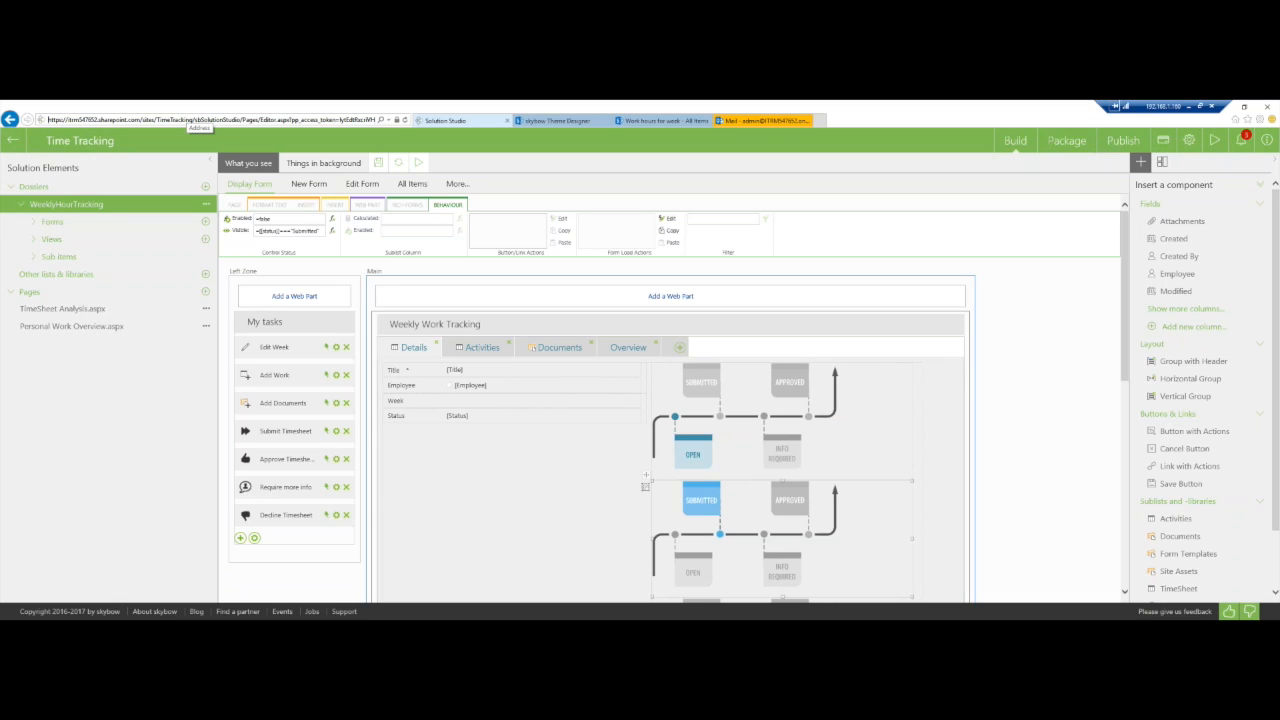
{"action": "key", "text": "ctrl+shift+Right"}
{"action": "key", "text": "ctrl+shift+Right"}
{"action": "key", "text": "ctrl+shift+Right"}
{"action": "key", "text": "ctrl+shift+Right"}
{"action": "key", "text": "ctrl+shift+Right"}
{"action": "key", "text": "ctrl+shift+Right"}
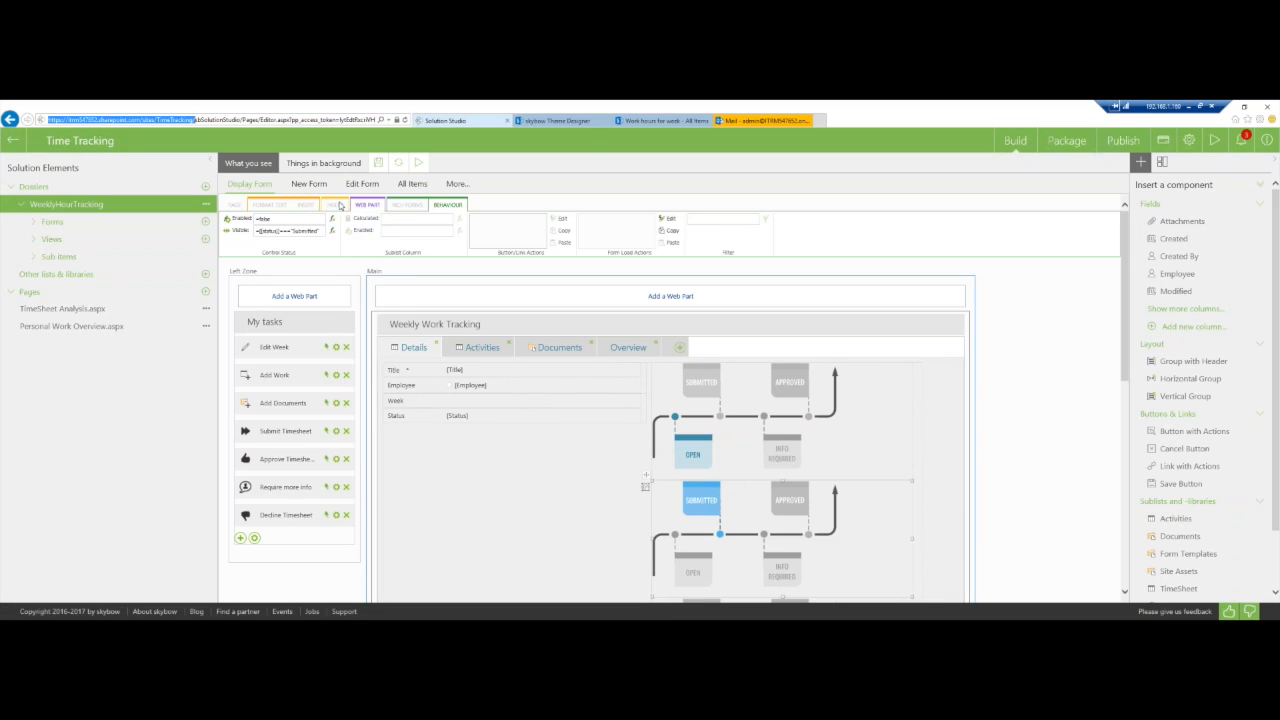
Reload the Time Tracking solution and display the background columns of the WeeklyHourTracking dossier.
{"action": "left_click", "coordinate": [324, 164]}
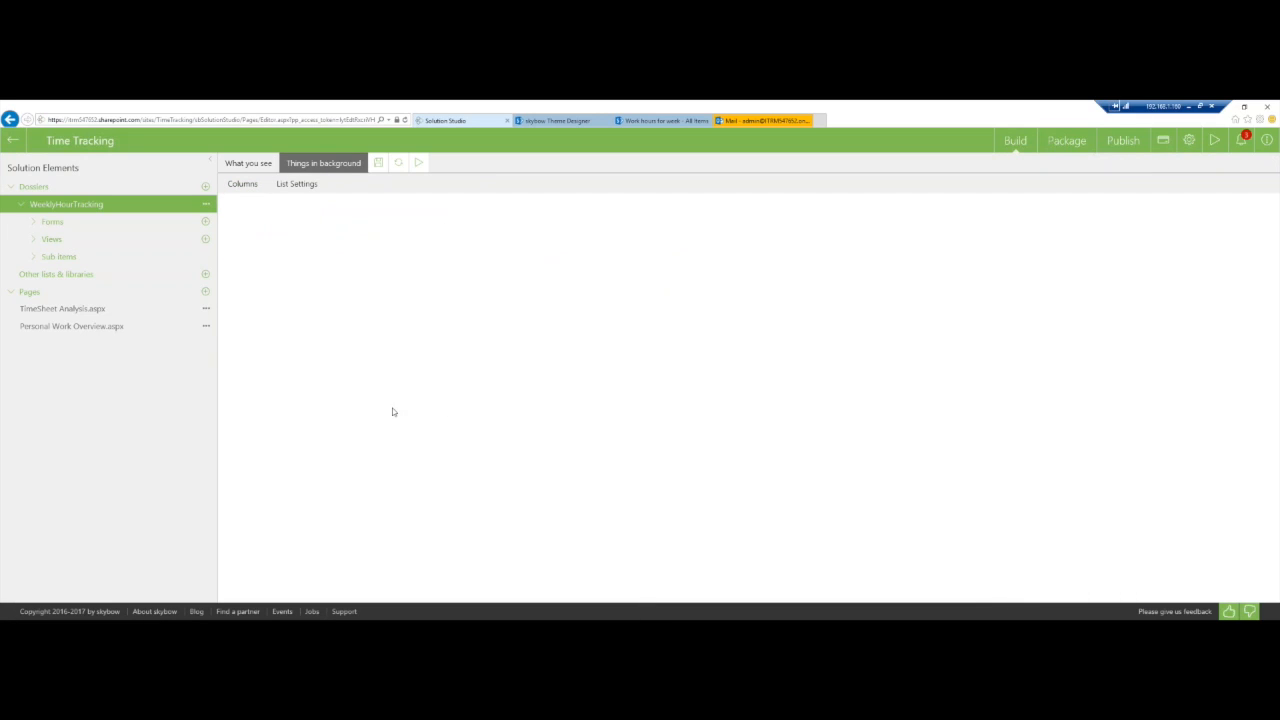
{"action": "left_click", "coordinate": [300, 185]}
{"action": "left_click", "coordinate": [405, 120]}
{"action": "left_click", "coordinate": [601, 372]}
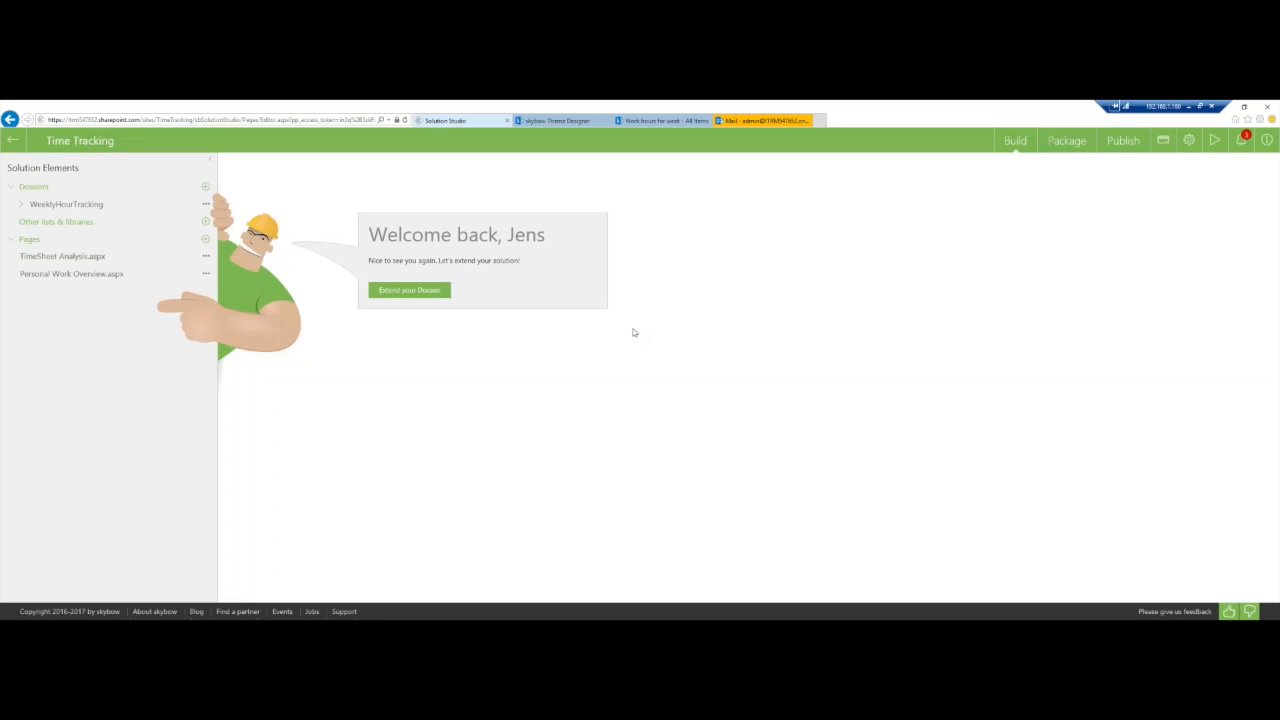
{"action": "left_click", "coordinate": [81, 206]}
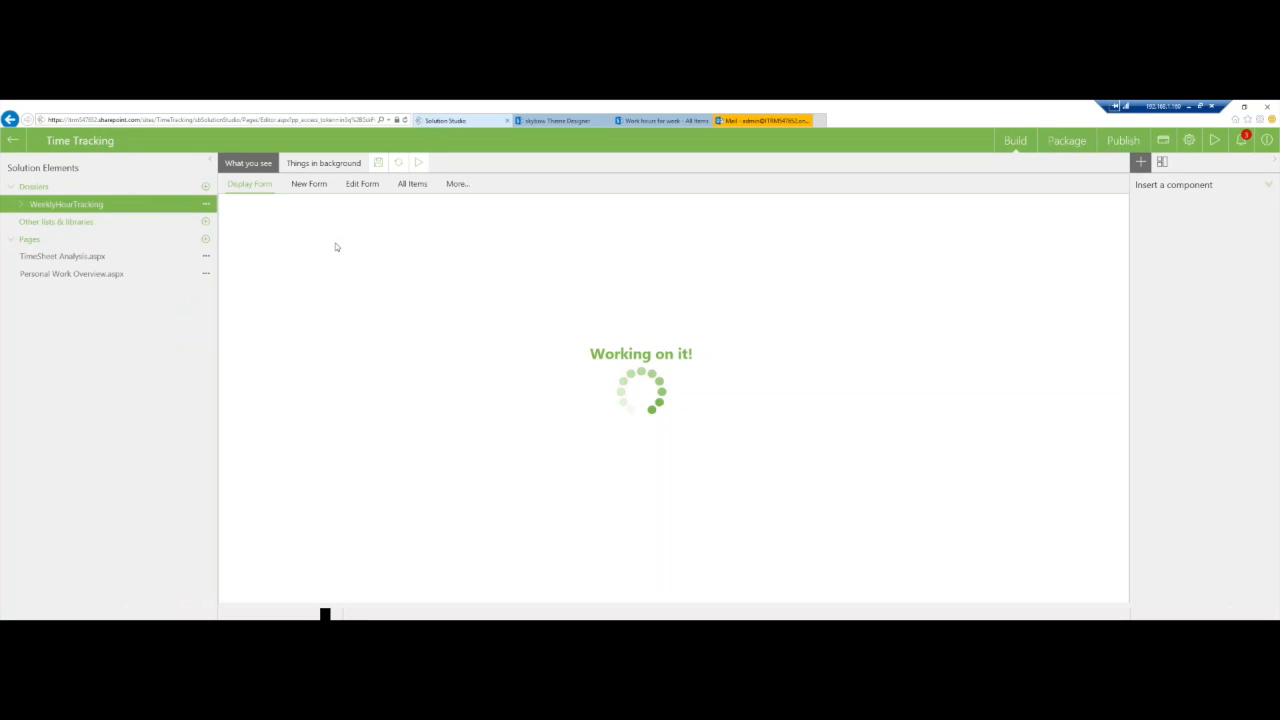
{"action": "left_click", "coordinate": [324, 163]}
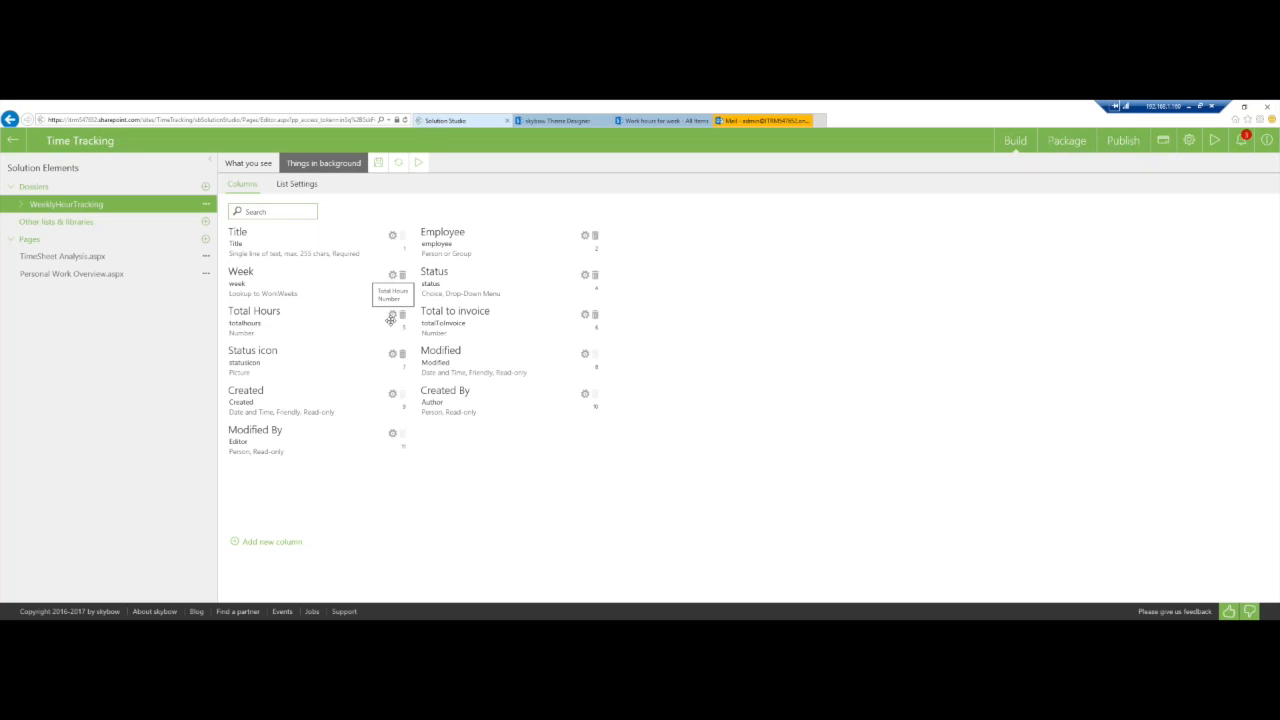
Examine the calculated value settings of the Total Hours column, close them without changes and return to Theme Designer.
{"action": "left_click", "coordinate": [551, 396]}
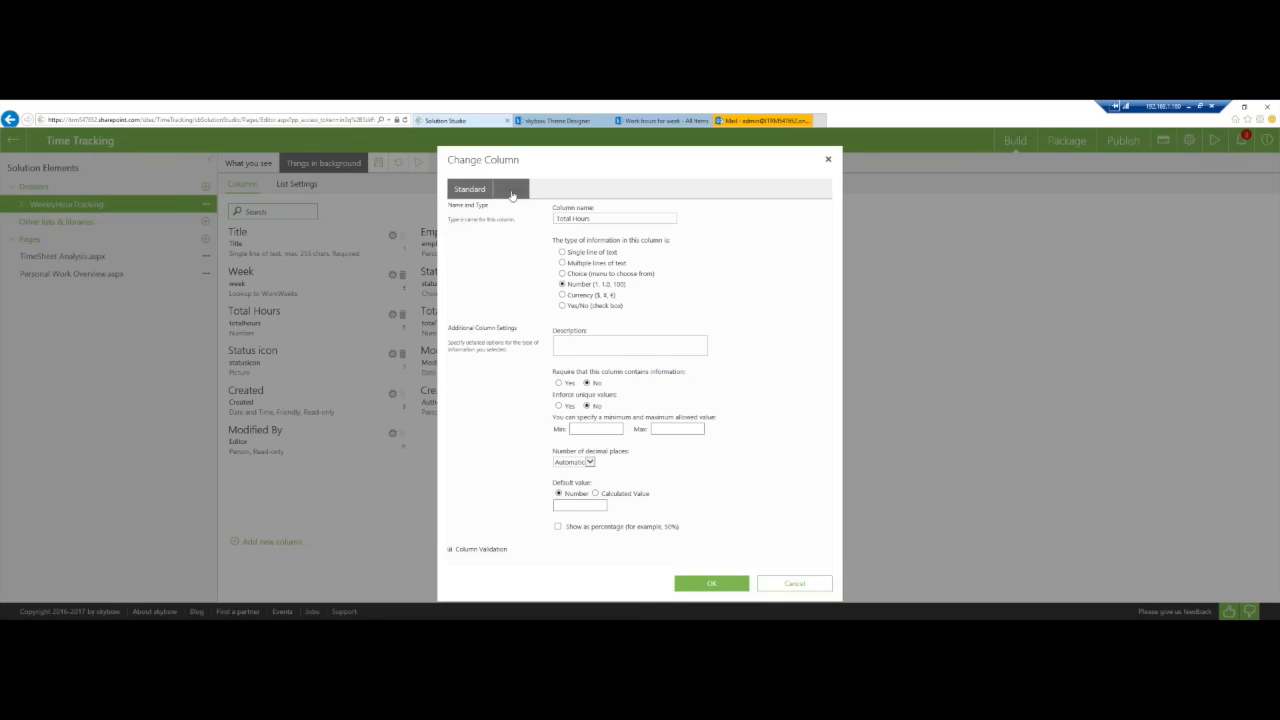
{"action": "left_click", "coordinate": [512, 190]}
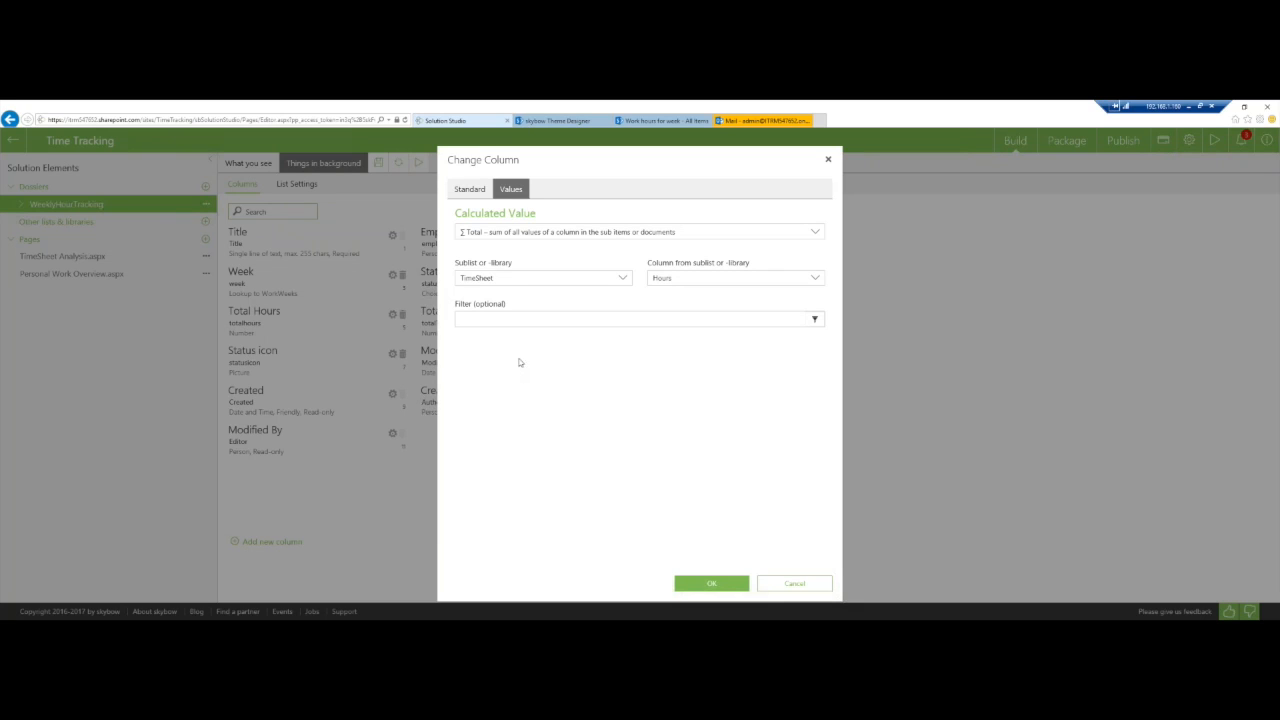
{"action": "left_click_drag", "start_coordinate": [455, 213], "coordinate": [544, 223]}
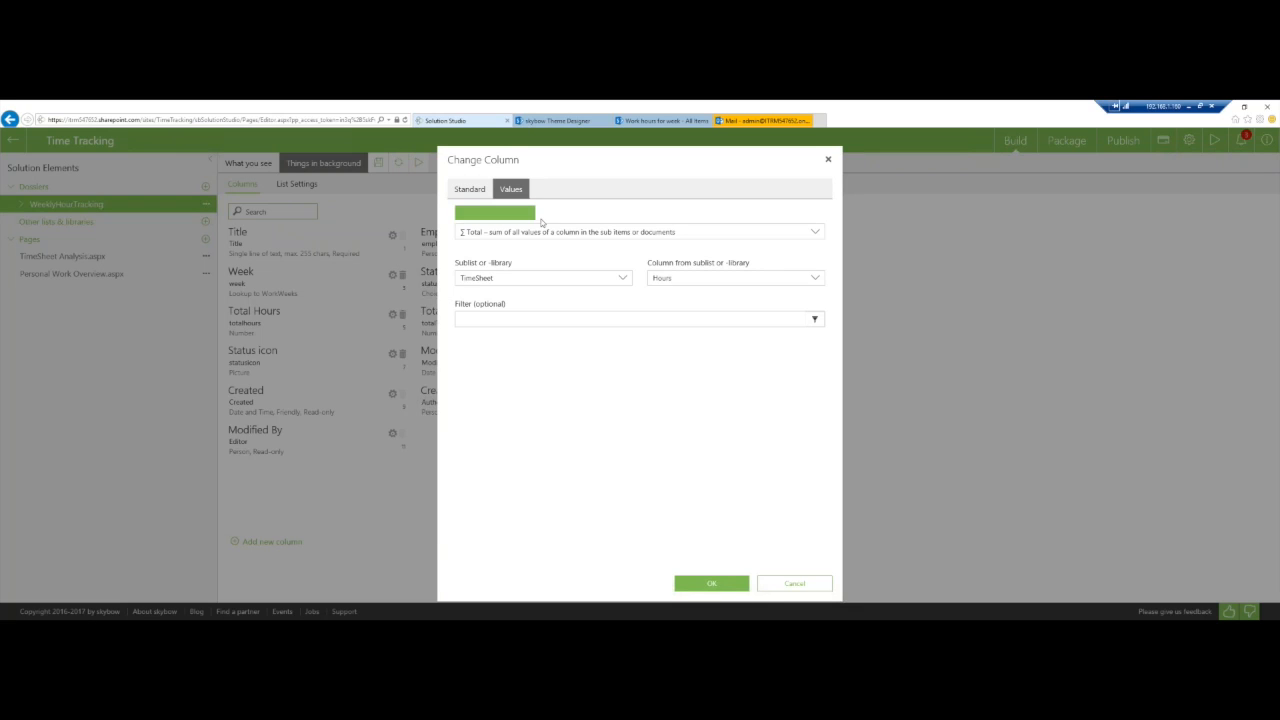
{"action": "left_click", "coordinate": [562, 381]}
{"action": "left_click", "coordinate": [830, 161]}
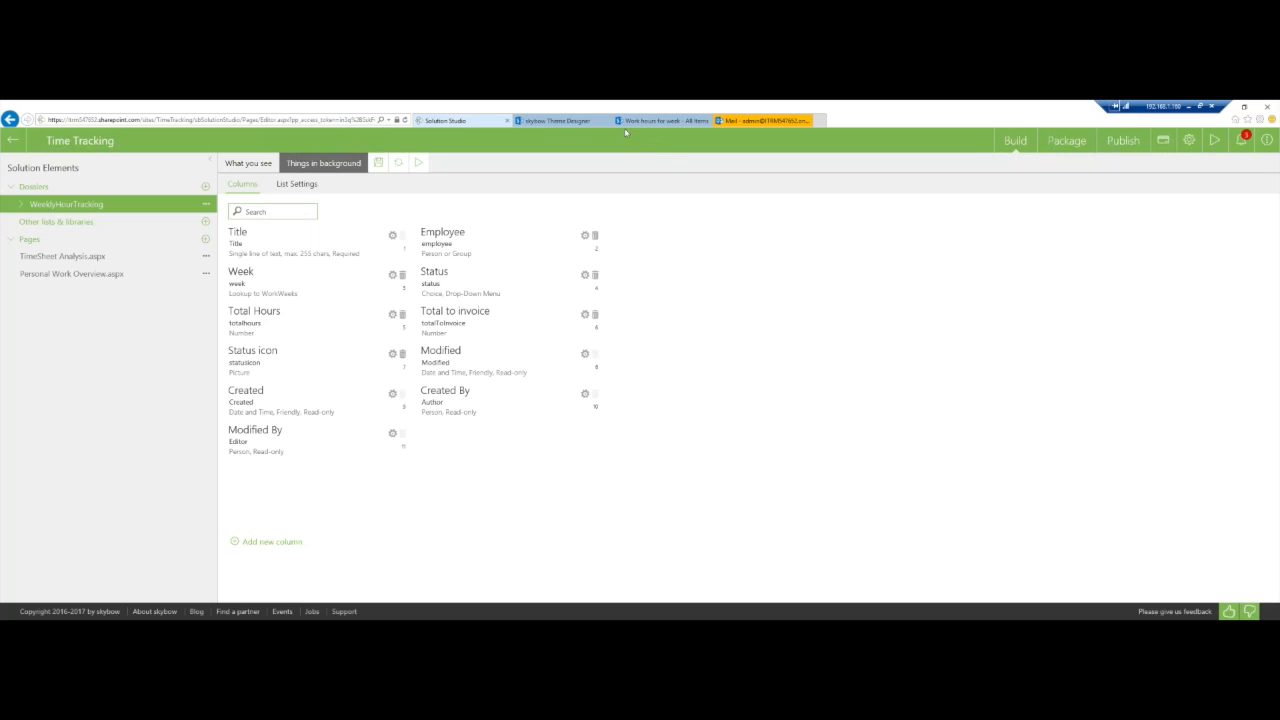
{"action": "left_click", "coordinate": [598, 122]}
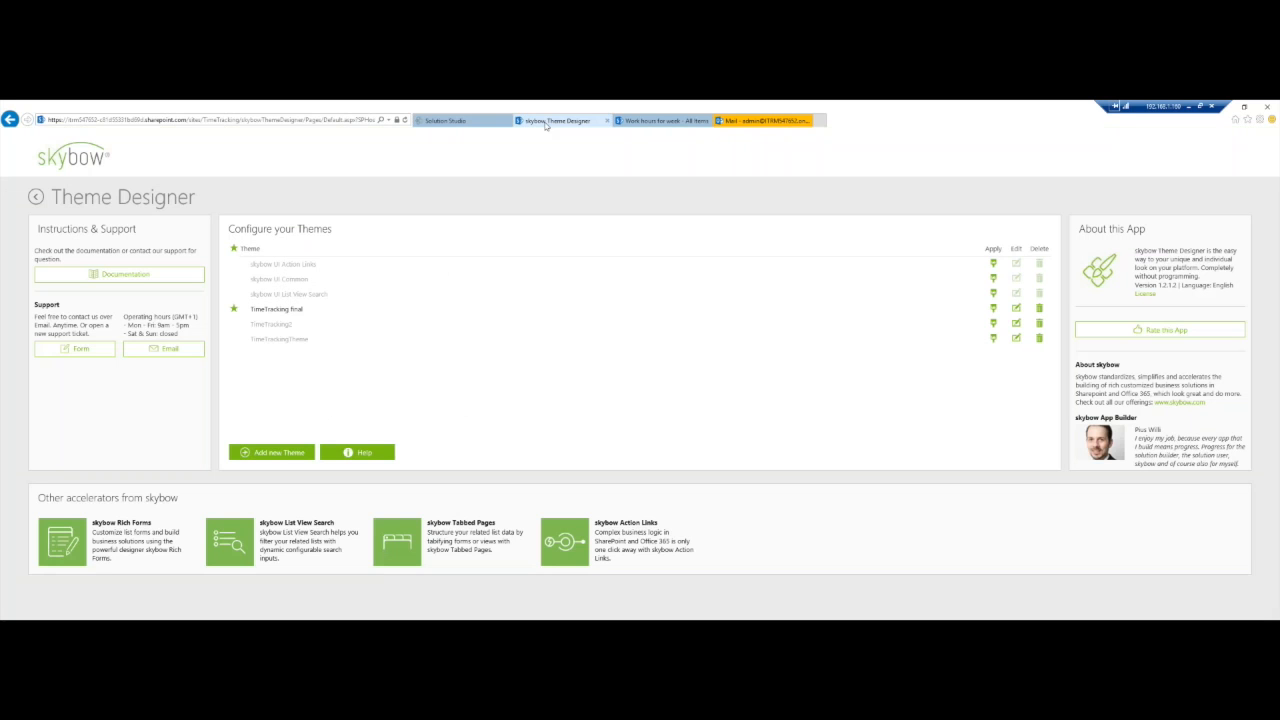
Look at the Timesheet management page, then view the Package section of the Time Tracking solution in Solution Studio.
{"action": "left_click", "coordinate": [640, 121]}
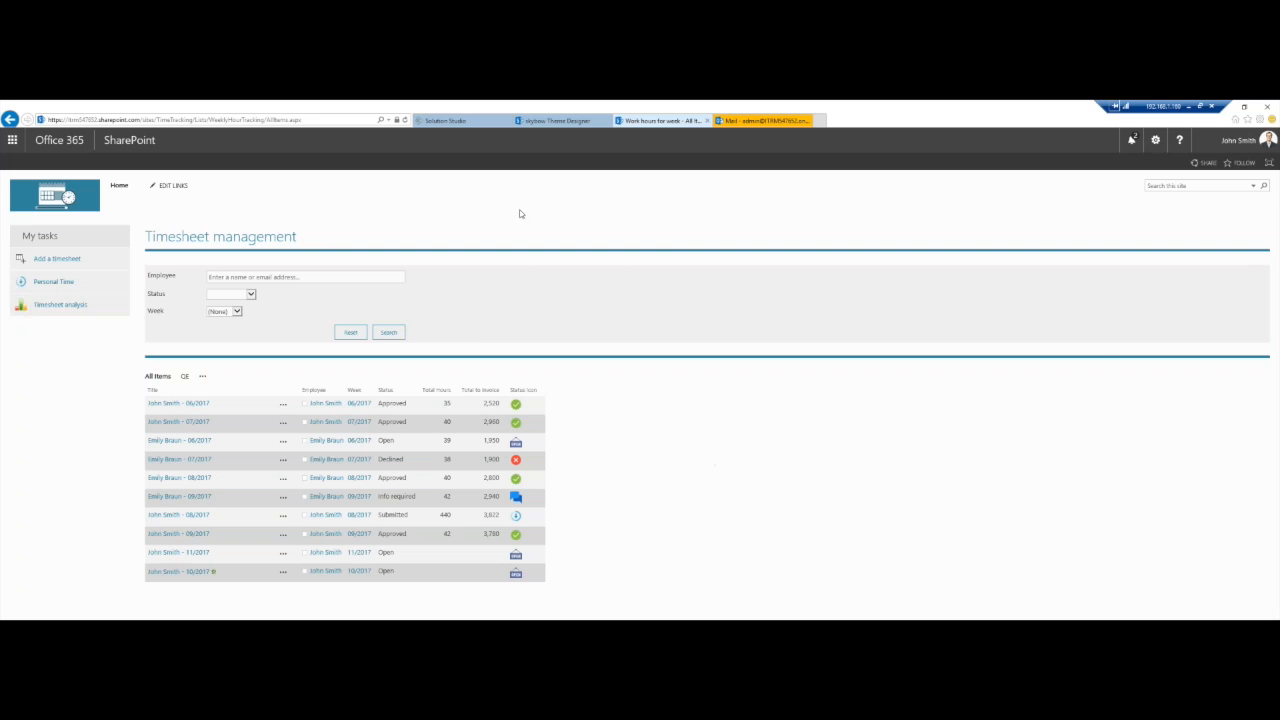
{"action": "left_click", "coordinate": [540, 121]}
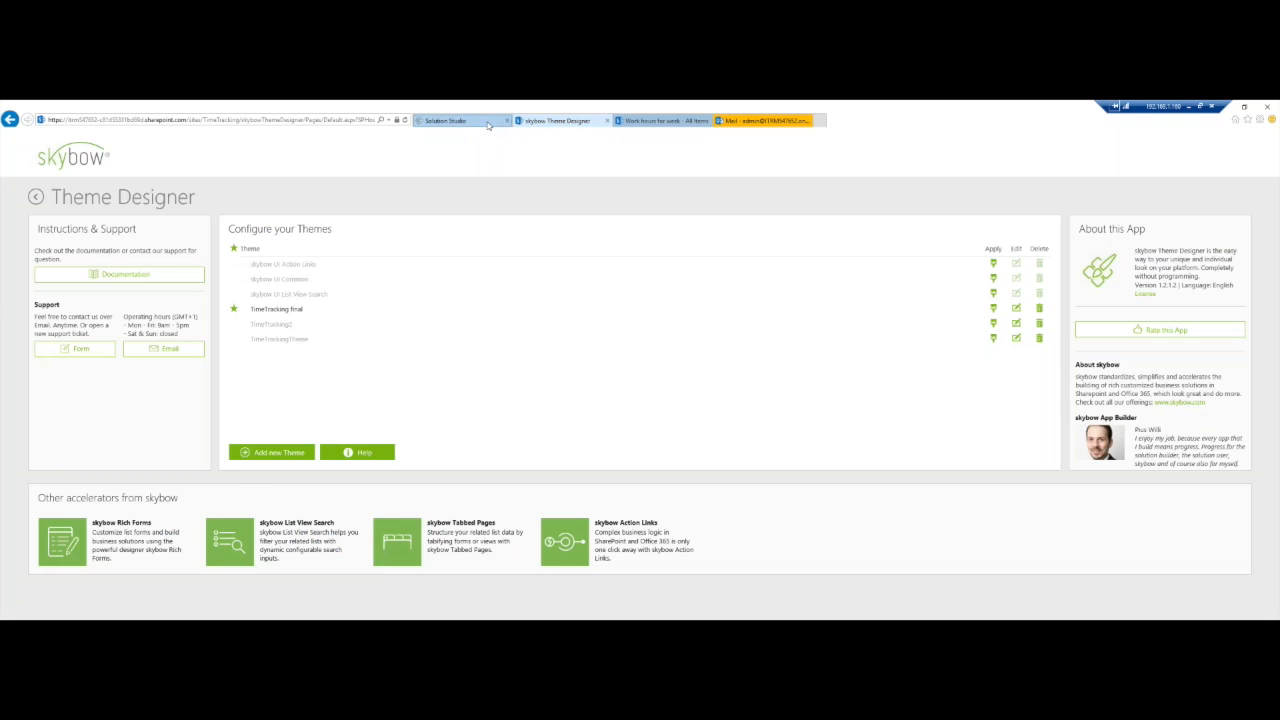
{"action": "left_click", "coordinate": [488, 121]}
{"action": "left_click", "coordinate": [1066, 140]}
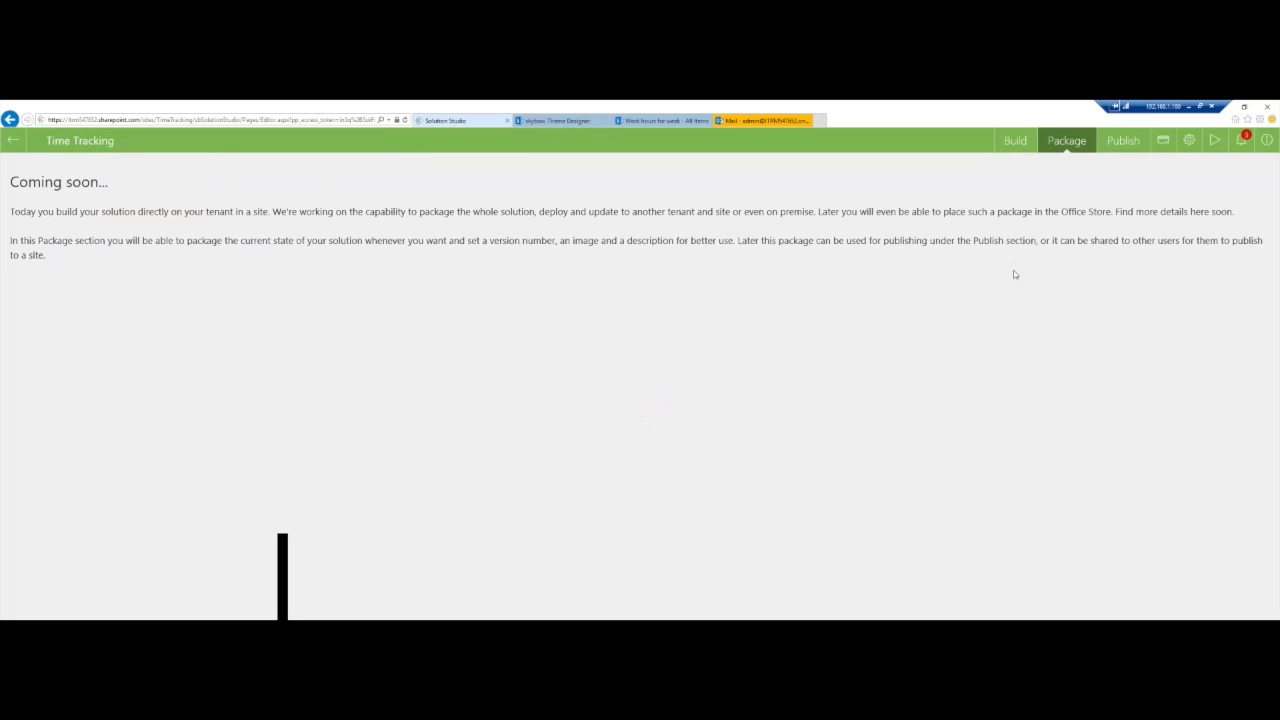
{"action": "key", "text": "ctrl+a"}
{"action": "left_click", "coordinate": [396, 383]}
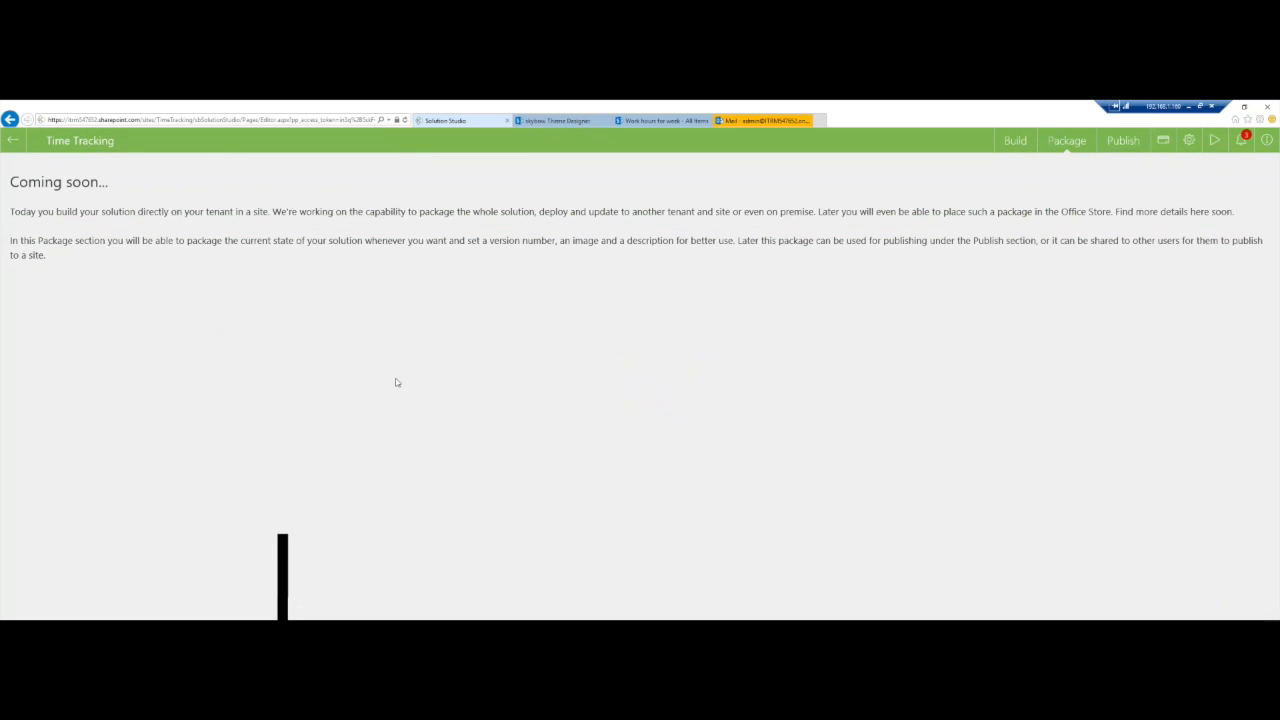
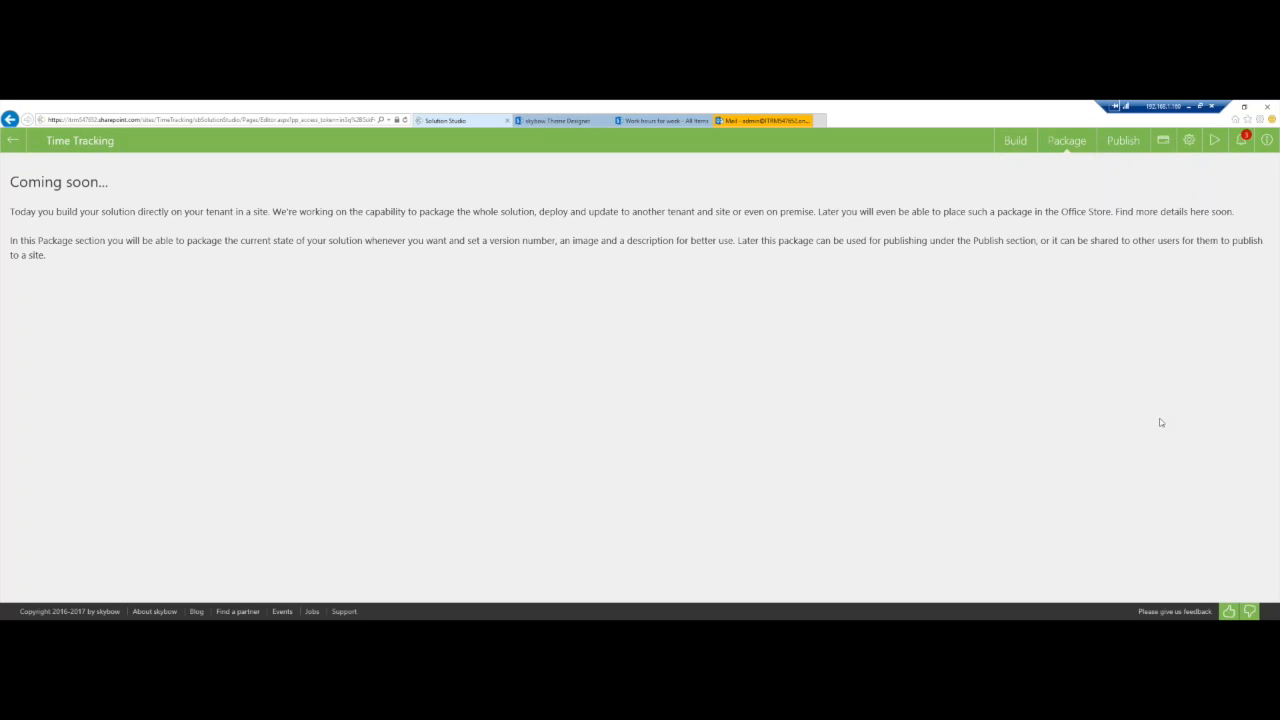
Examine the TimeSheet Analysis page with its charts of hours and invoicing by project and work title.
{"action": "left_click", "coordinate": [662, 120]}
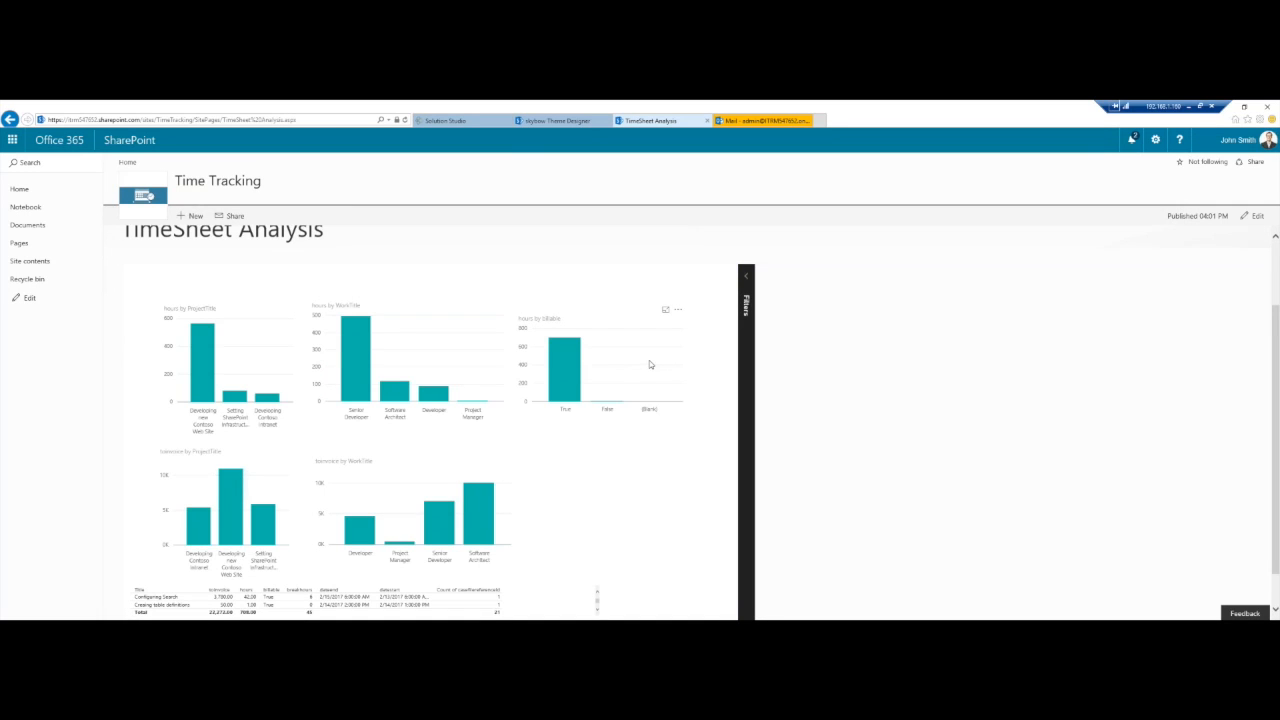
{"action": "mouse_move", "coordinate": [571, 381]}
Switch to the TimeSheet webinar presentation in PowerPoint and start the slide show from the Timesheet view slide.
{"action": "key", "text": "alt+Tab"}
{"action": "scroll", "coordinate": [88, 525], "scroll_direction": "down", "scroll_amount": 1}
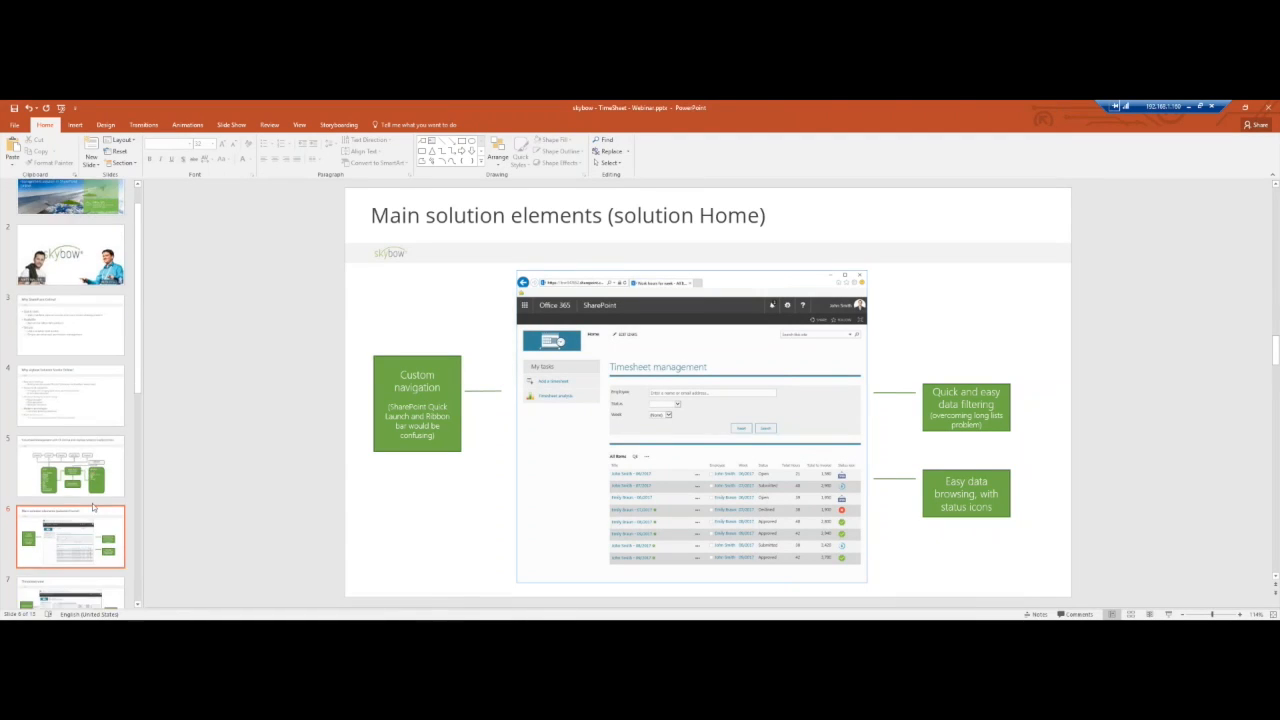
{"action": "left_click", "coordinate": [89, 531]}
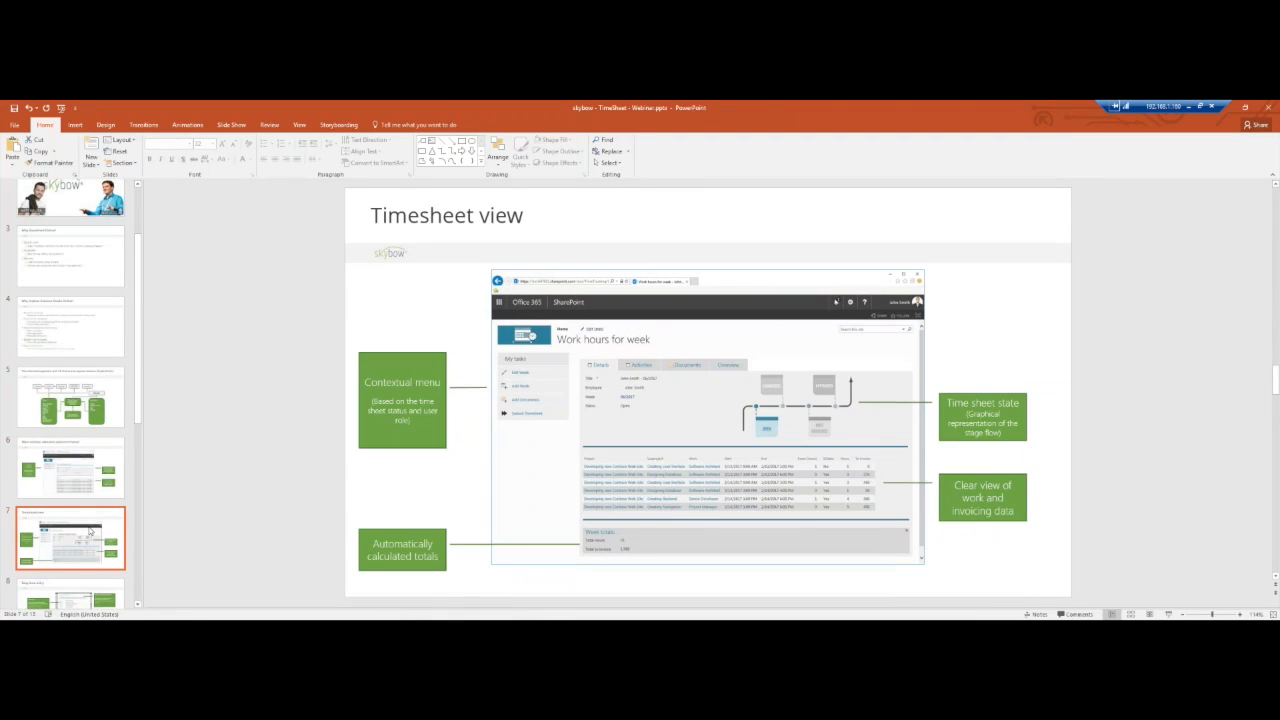
{"action": "key", "text": "shift+F5"}
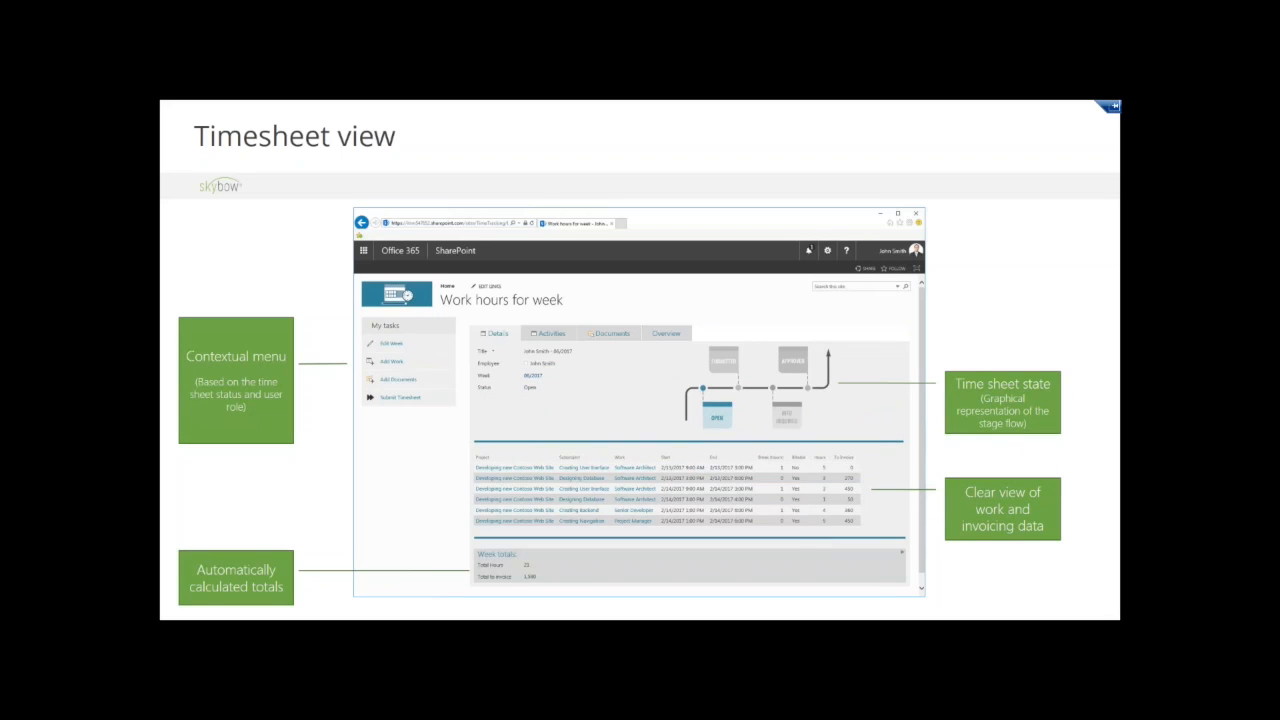